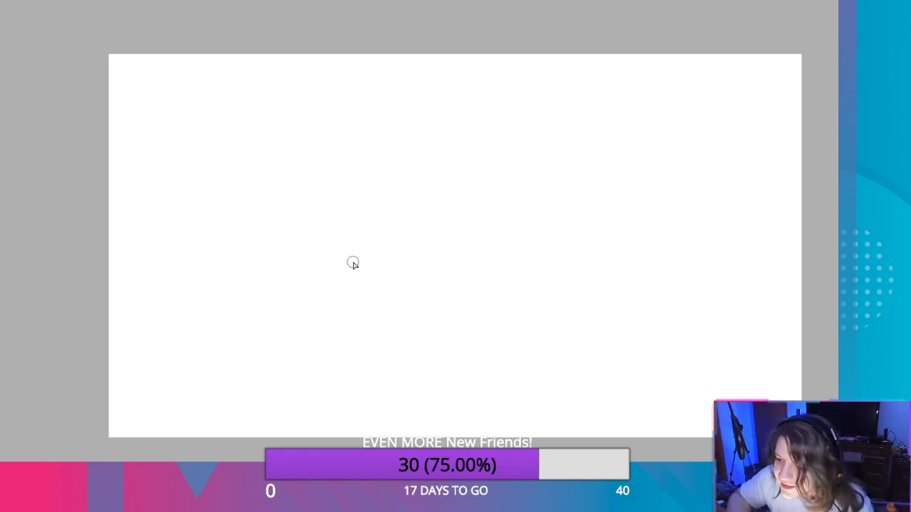
mouse_move(507, 266)
mouse_down()
mouse_move(389, 257)
mouse_move(618, 132)
mouse_up()
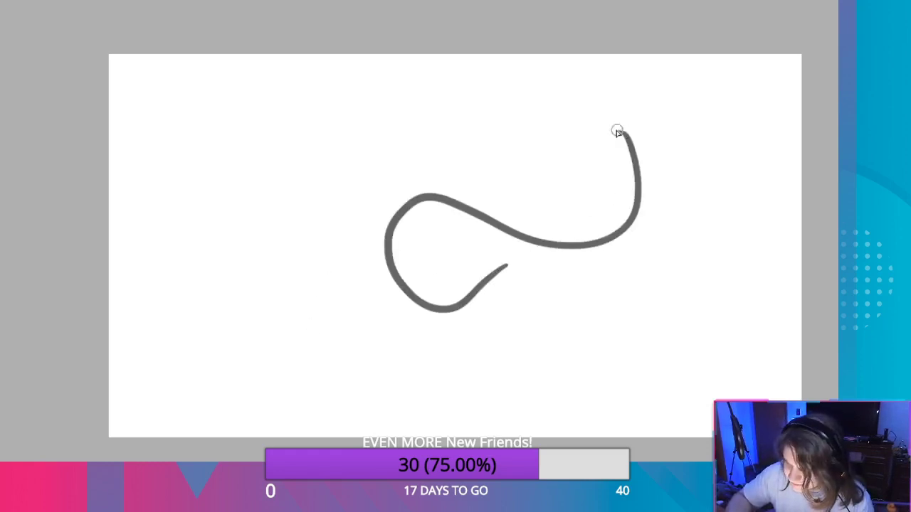
key(ctrl+z)
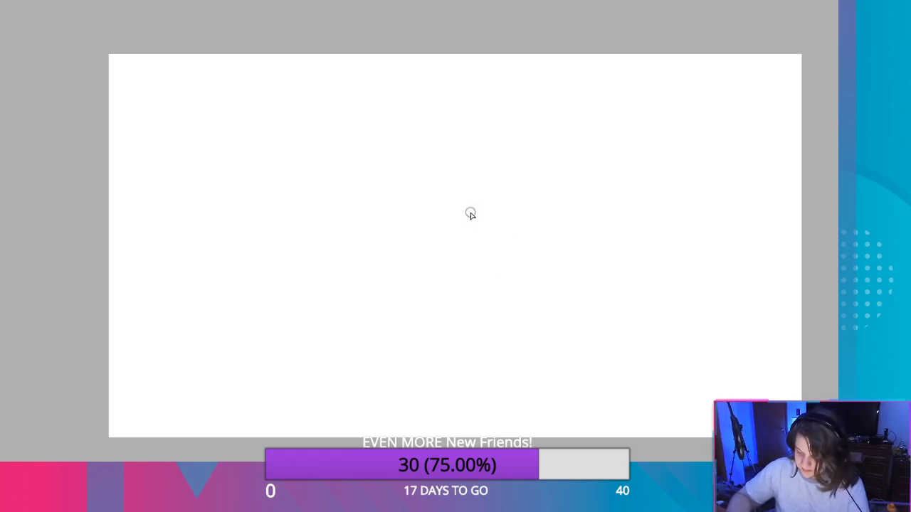
drag(488, 218, 454, 211)
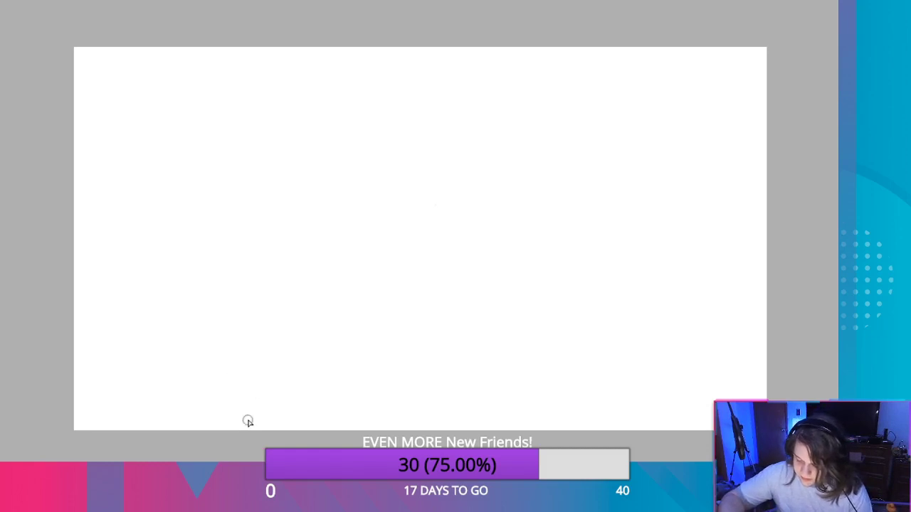
drag(264, 424, 121, 186)
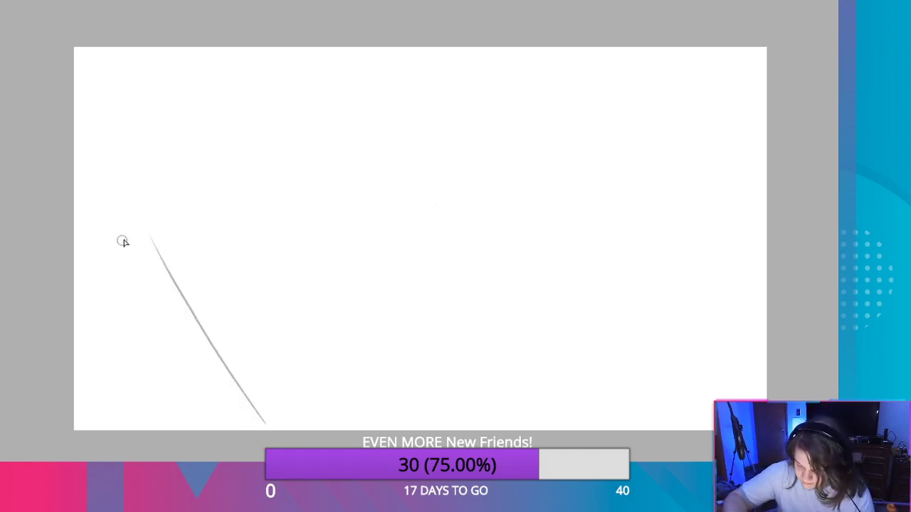
drag(143, 210, 156, 239)
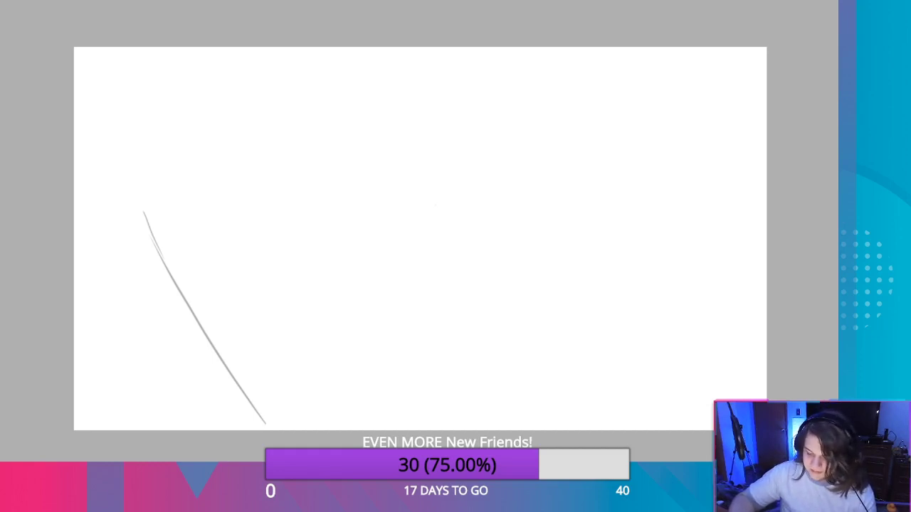
key(ctrl+z)
key(ctrl+z)
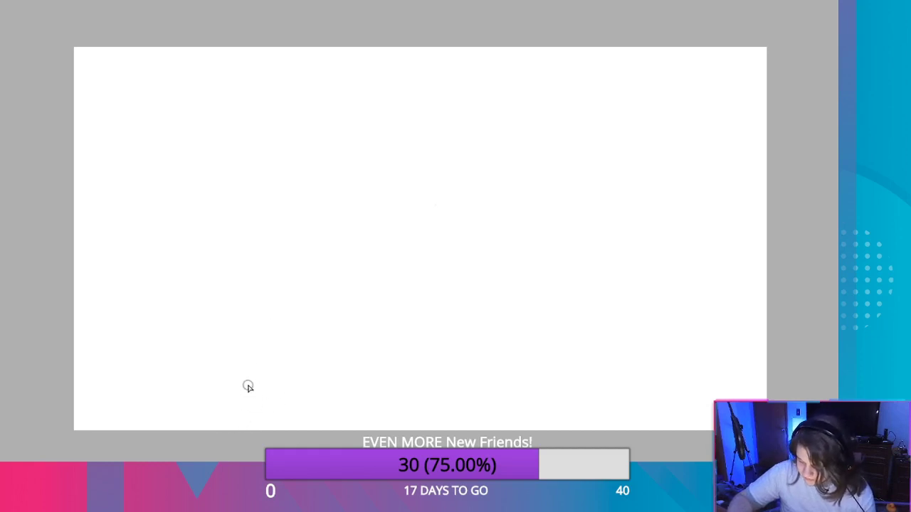
Sketch a mountain with a rounded peak in the canvas's lower-left area, including its right slope and the first drip of its snowcap.
drag(231, 359, 323, 447)
mouse_move(230, 360)
mouse_down()
mouse_move(199, 299)
mouse_move(220, 316)
mouse_up()
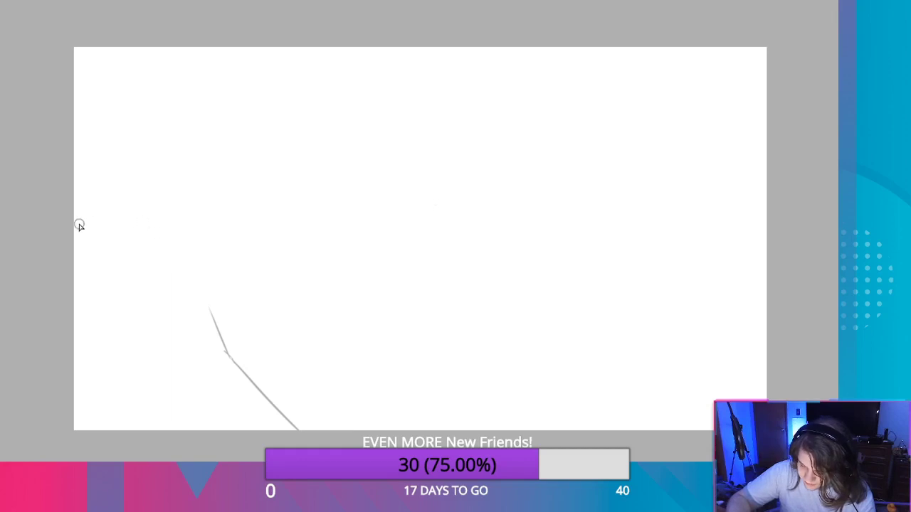
mouse_move(72, 242)
mouse_down()
mouse_move(136, 185)
mouse_move(225, 288)
mouse_move(207, 314)
mouse_move(228, 311)
mouse_up()
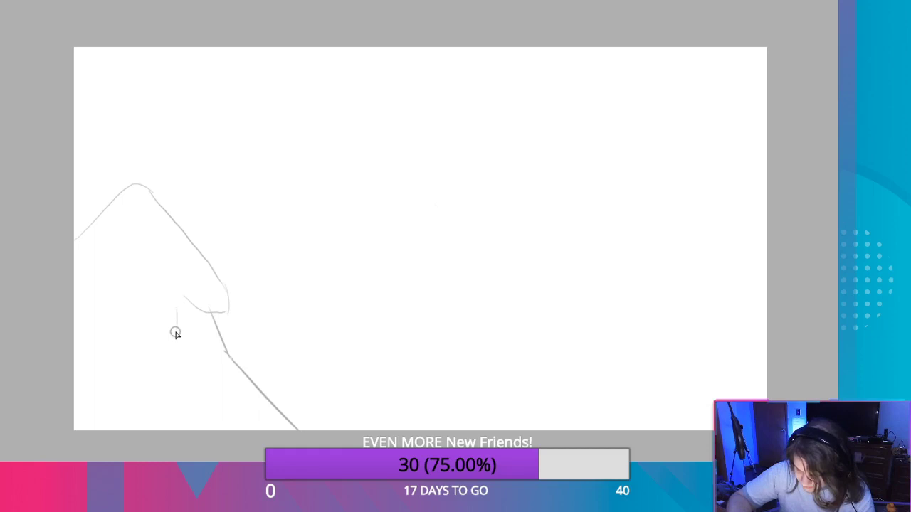
mouse_move(175, 332)
mouse_down()
mouse_move(183, 291)
mouse_move(207, 312)
mouse_up()
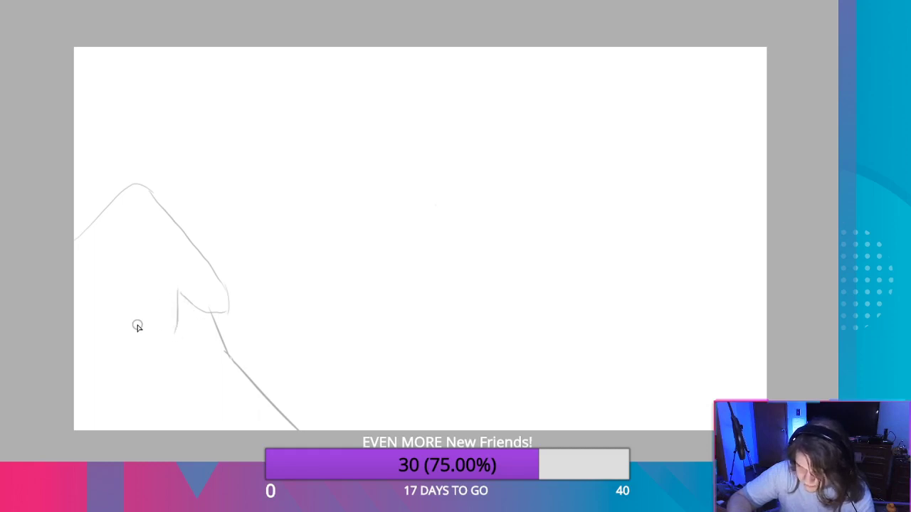
mouse_move(149, 313)
mouse_down()
mouse_move(168, 339)
mouse_move(176, 328)
mouse_up()
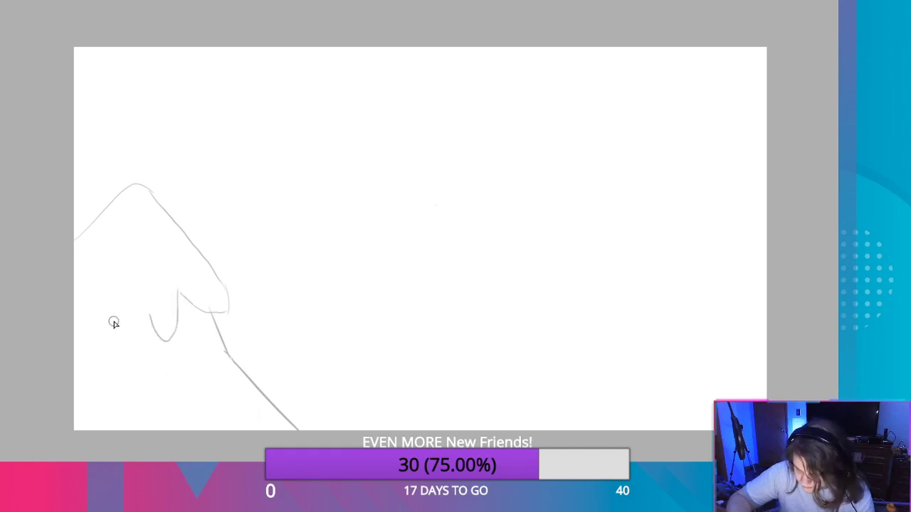
Sketch a lower ridge line beneath the snowcap, descending from the canvas's left edge over a short flat ledge to the bottom edge.
drag(77, 342, 224, 431)
key(ctrl+z)
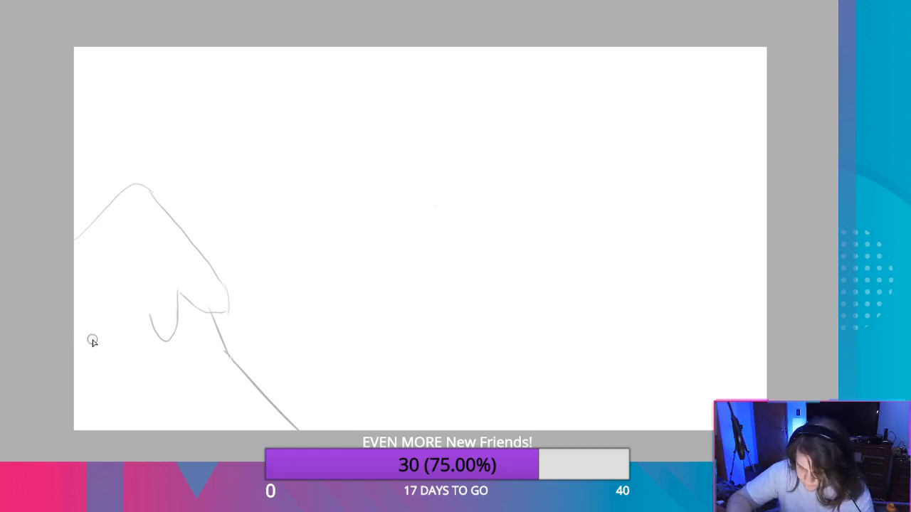
mouse_move(79, 337)
mouse_down()
mouse_move(128, 379)
mouse_move(142, 375)
mouse_up()
drag(148, 377, 186, 425)
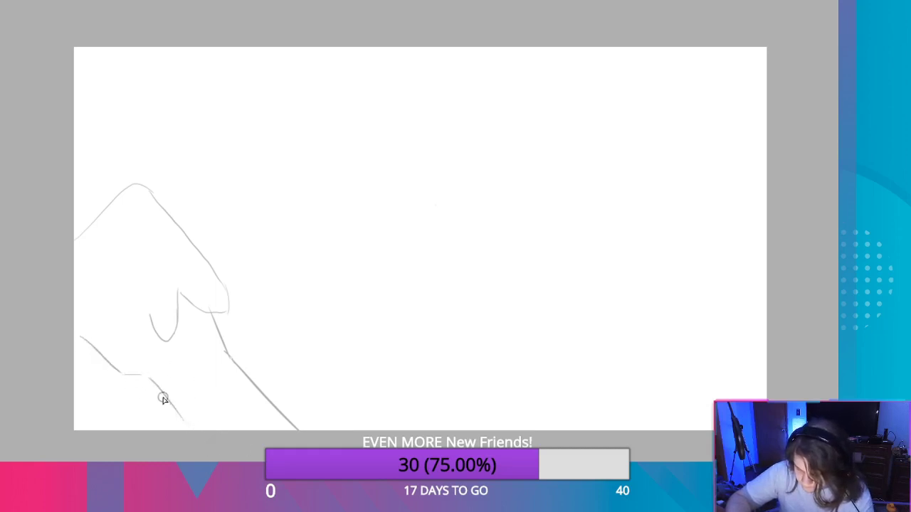
key(ctrl+z)
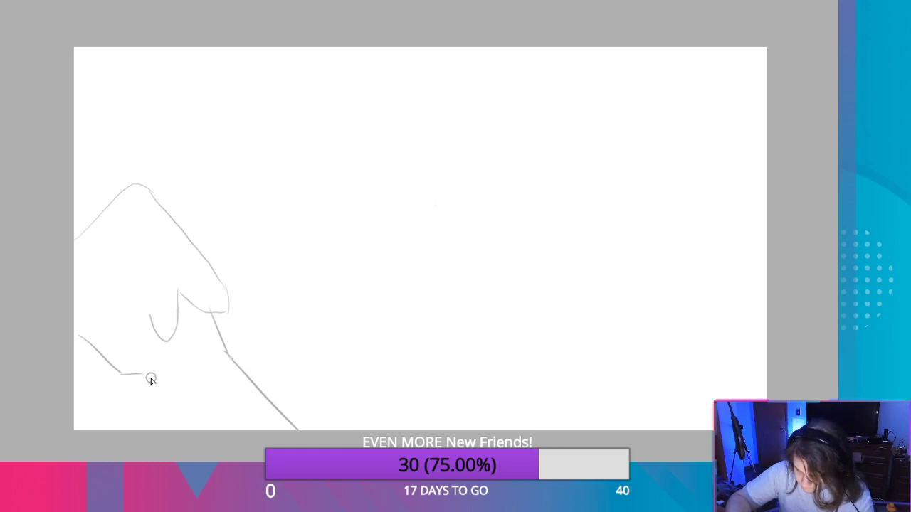
drag(142, 375, 188, 424)
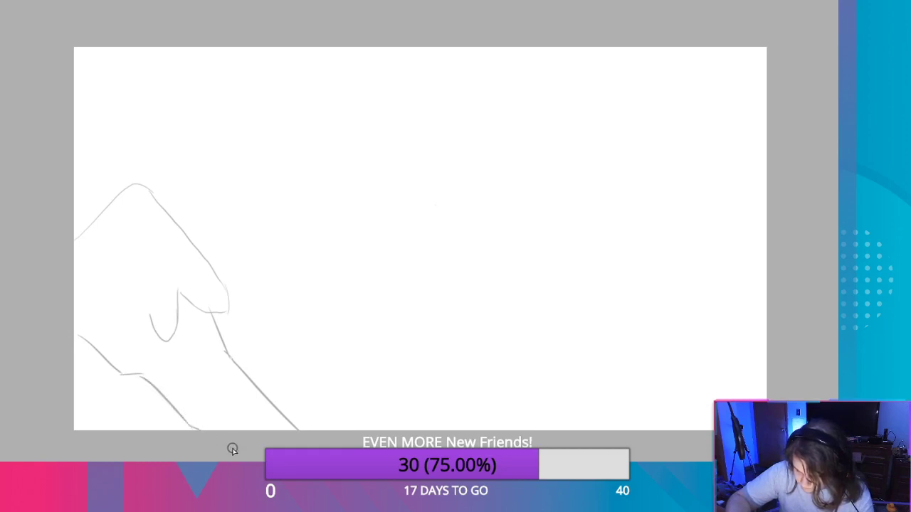
Undo the flat ledge and the lower slope of the ridge line, keeping only its first descending segment.
scroll(142, 377, up, 3)
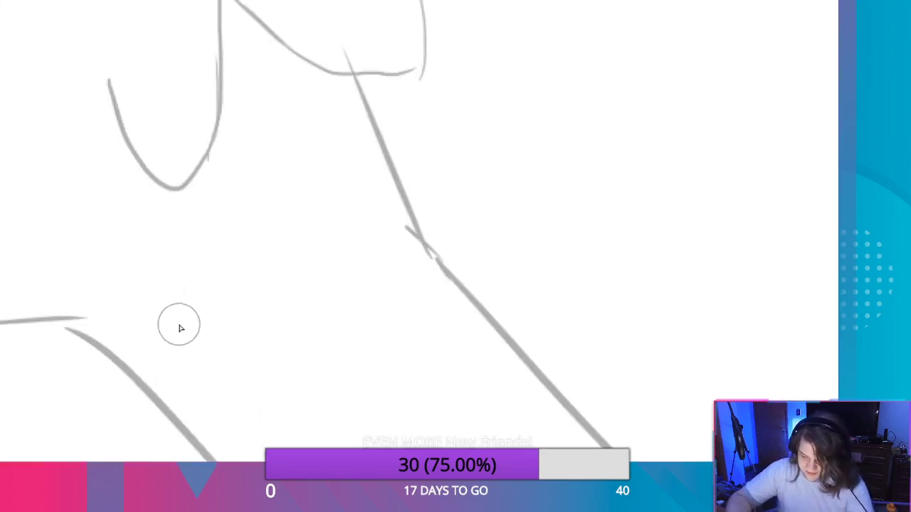
drag(178, 326, 399, 327)
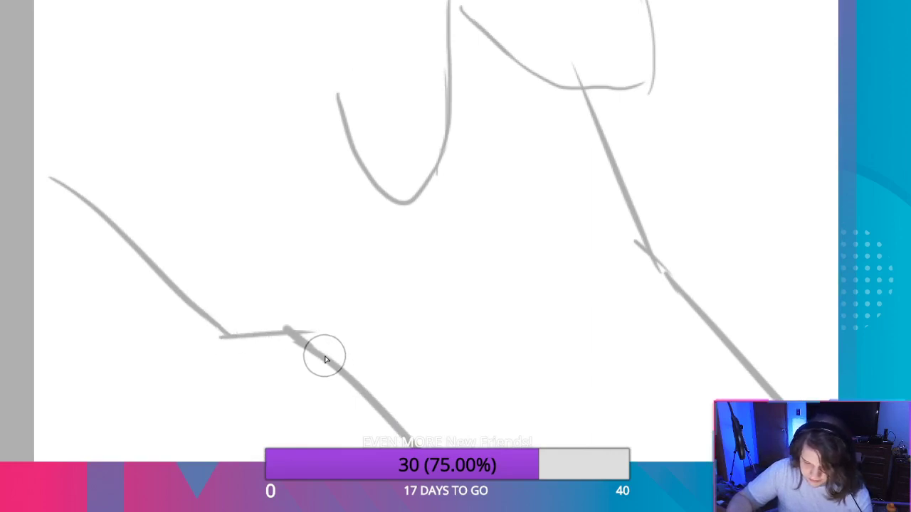
key(ctrl+z)
key(ctrl+z)
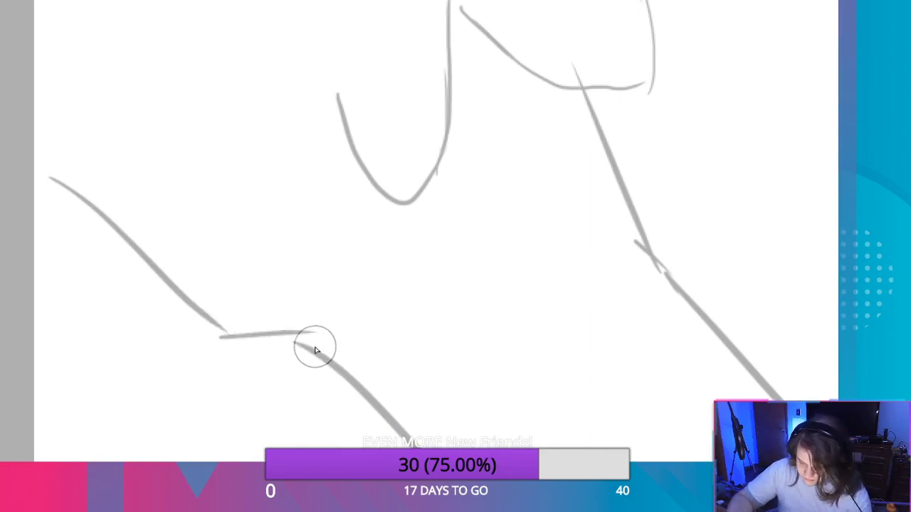
key(ctrl+z)
key(ctrl+z)
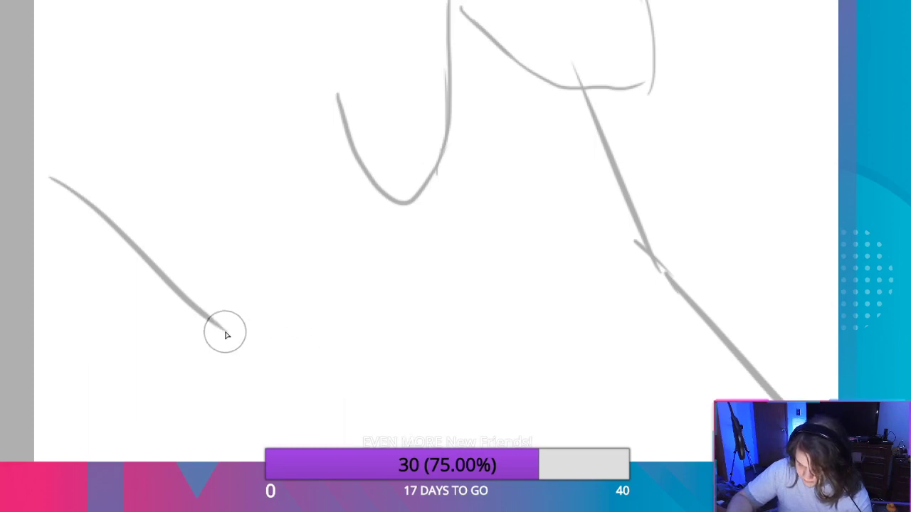
Redraw the ridge's short flat ledge and a steeper line descending from its right end.
drag(226, 332, 370, 359)
key(ctrl+z)
mouse_move(225, 324)
mouse_down()
mouse_move(337, 327)
mouse_move(420, 441)
mouse_up()
key(ctrl+z)
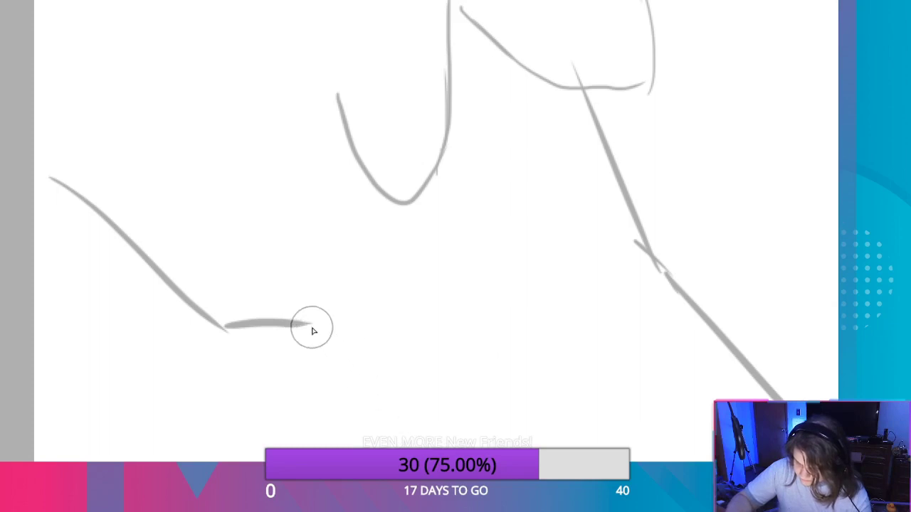
drag(311, 326, 402, 445)
key(ctrl+z)
mouse_move(311, 325)
mouse_down()
mouse_move(395, 438)
mouse_move(346, 248)
mouse_move(460, 359)
mouse_up()
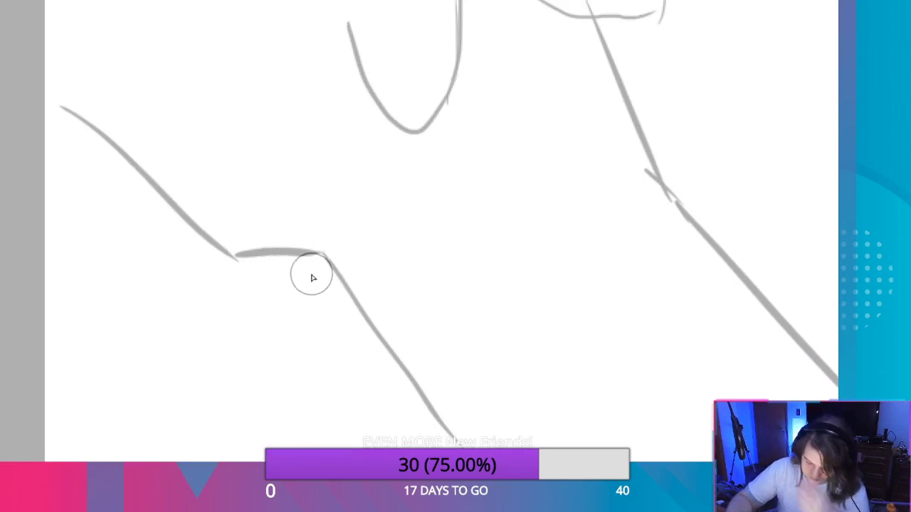
drag(386, 195, 360, 366)
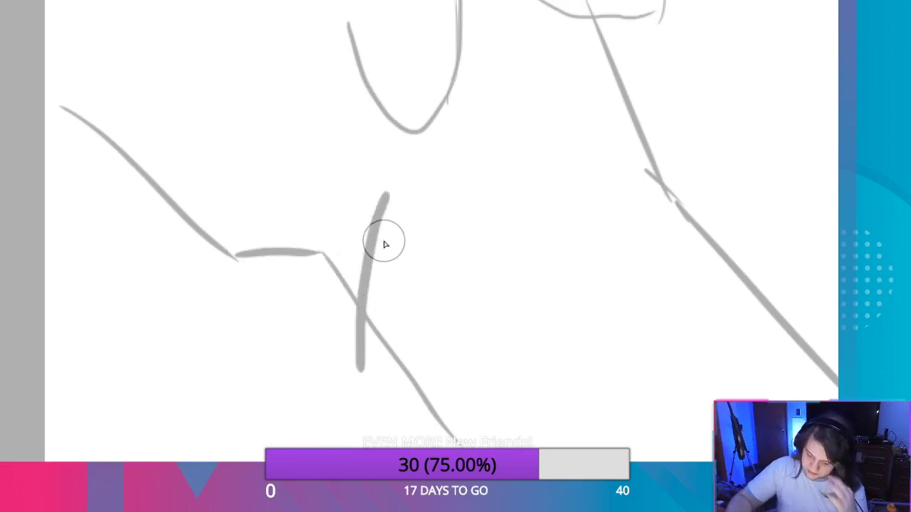
key(ctrl+z)
Extend the snowcap's lower edge from the canvas's left side with a pointed rise and a small notch joining the existing drip.
drag(409, 232, 403, 398)
drag(362, 98, 317, 207)
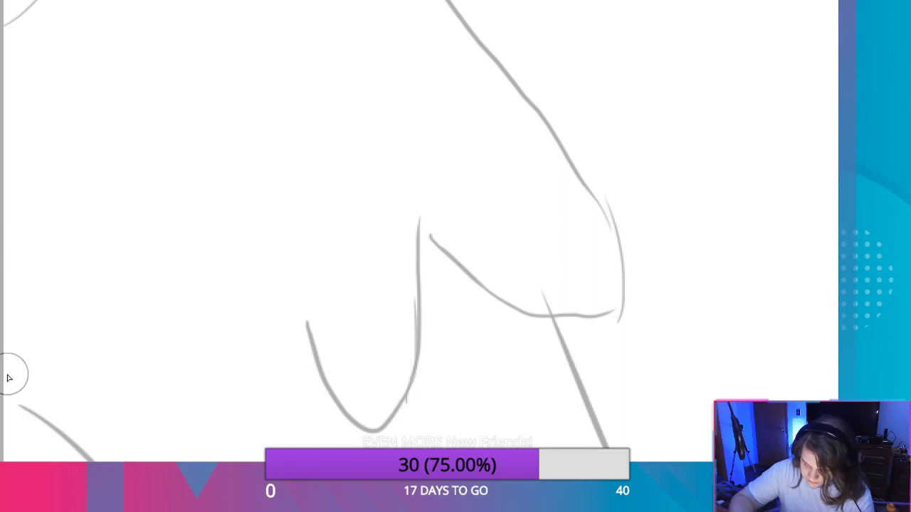
mouse_move(6, 370)
mouse_down()
mouse_move(142, 231)
mouse_move(258, 368)
mouse_move(285, 337)
mouse_move(289, 314)
mouse_move(320, 360)
mouse_move(285, 303)
mouse_move(266, 371)
mouse_move(271, 316)
mouse_move(279, 336)
mouse_up()
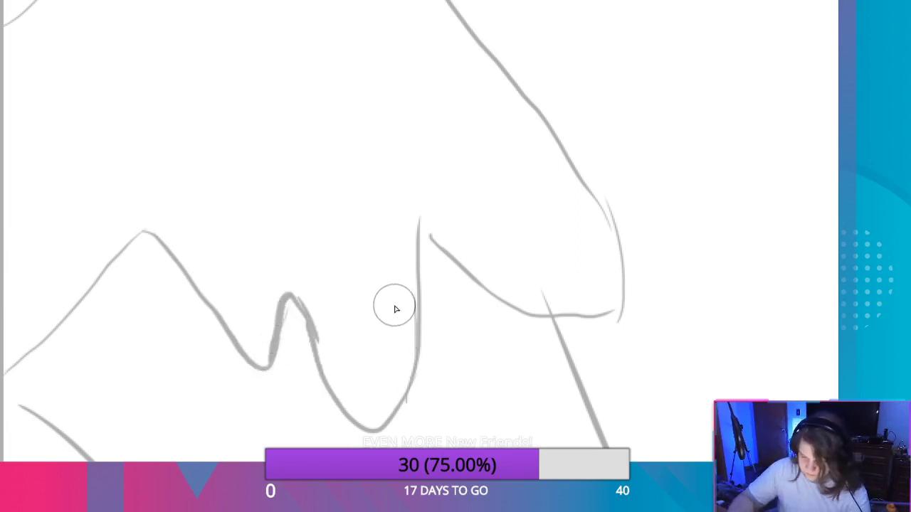
scroll(430, 275, down, 3)
mouse_move(641, 228)
mouse_down()
mouse_move(448, 270)
mouse_move(351, 337)
mouse_up()
drag(404, 350, 307, 339)
key(ctrl+z)
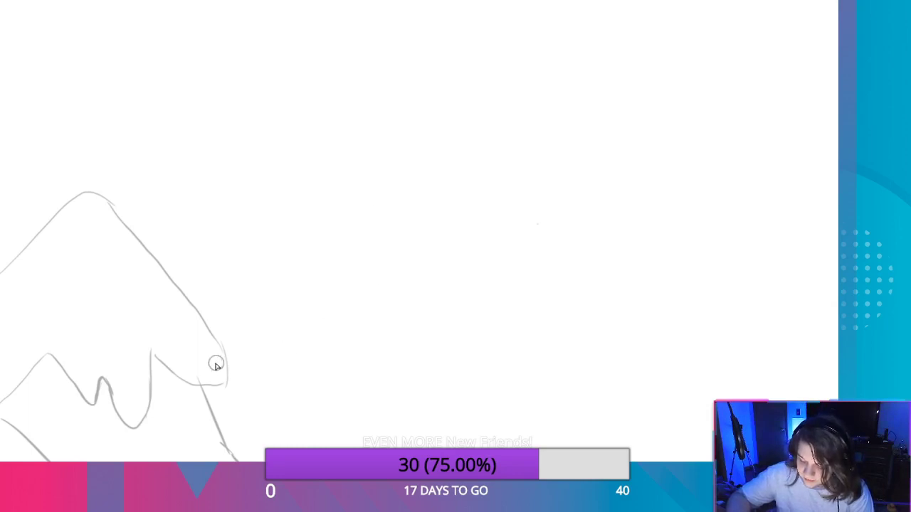
Reshape the right end of the snowcap with a narrower, thicker contour and erase the old outer outline.
scroll(289, 356, up, 3)
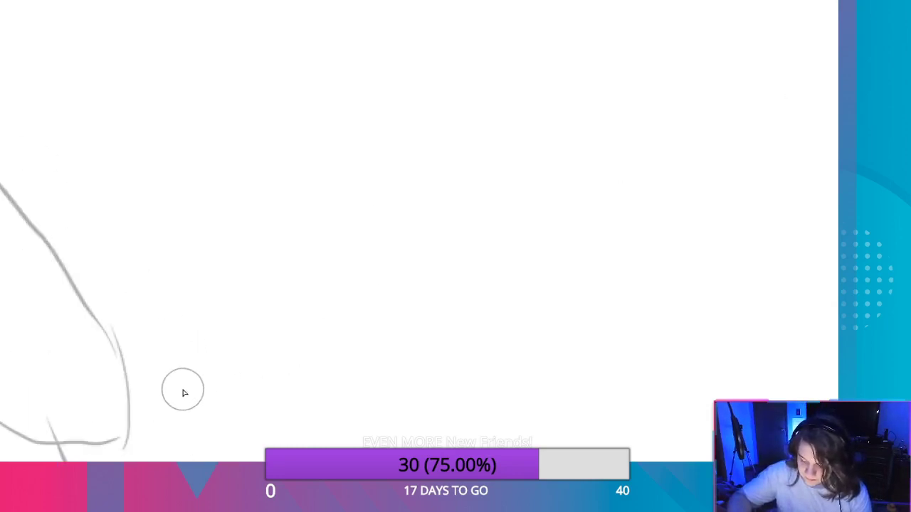
scroll(136, 404, down, 1)
scroll(144, 385, down, 1)
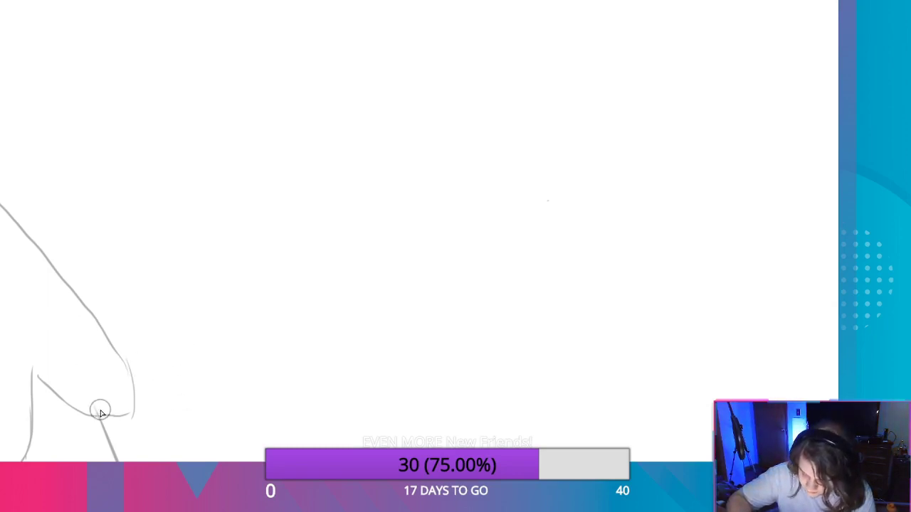
mouse_move(112, 418)
mouse_down()
mouse_move(112, 373)
mouse_move(92, 320)
mouse_move(98, 334)
mouse_up()
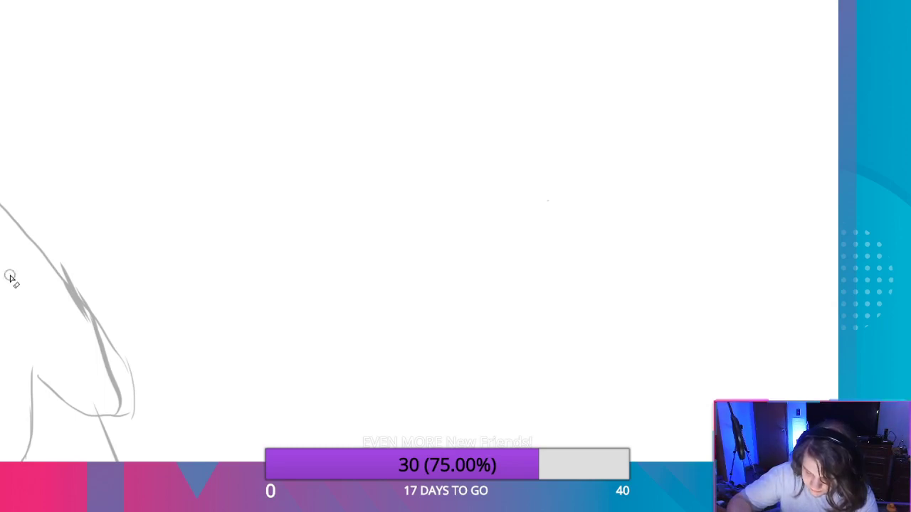
mouse_move(135, 403)
mouse_down()
mouse_move(135, 427)
mouse_move(126, 374)
mouse_move(63, 264)
mouse_move(101, 311)
mouse_move(129, 401)
mouse_move(111, 435)
mouse_up()
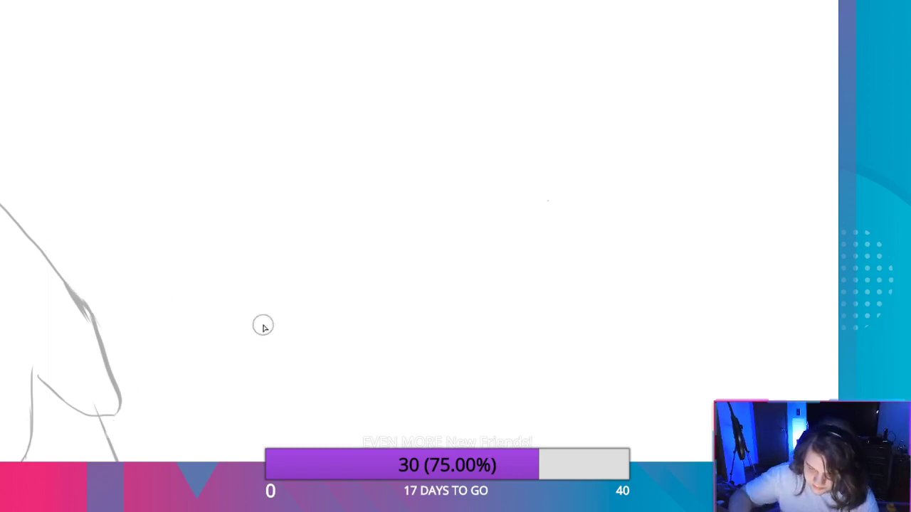
scroll(360, 237, down, 2)
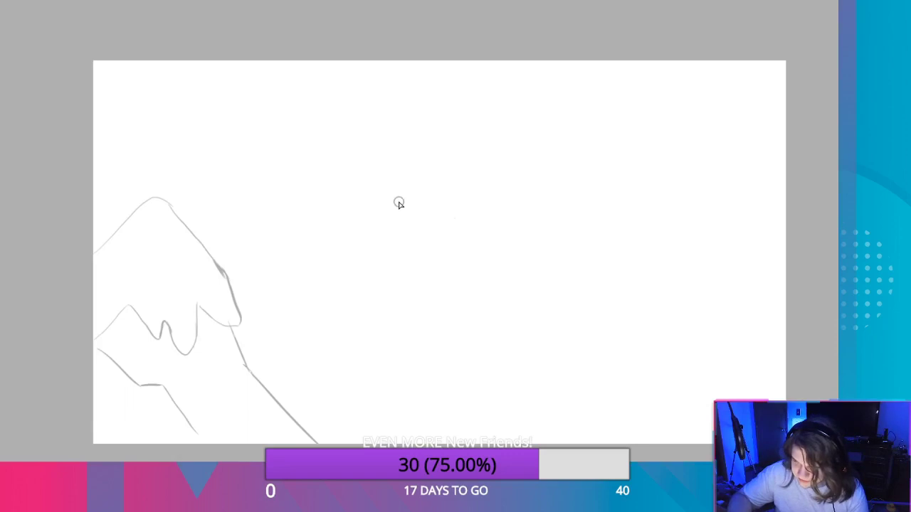
Sketch the left and right slopes of a second mountain beside the first one, each bending outward toward its base.
scroll(398, 205, up, 2)
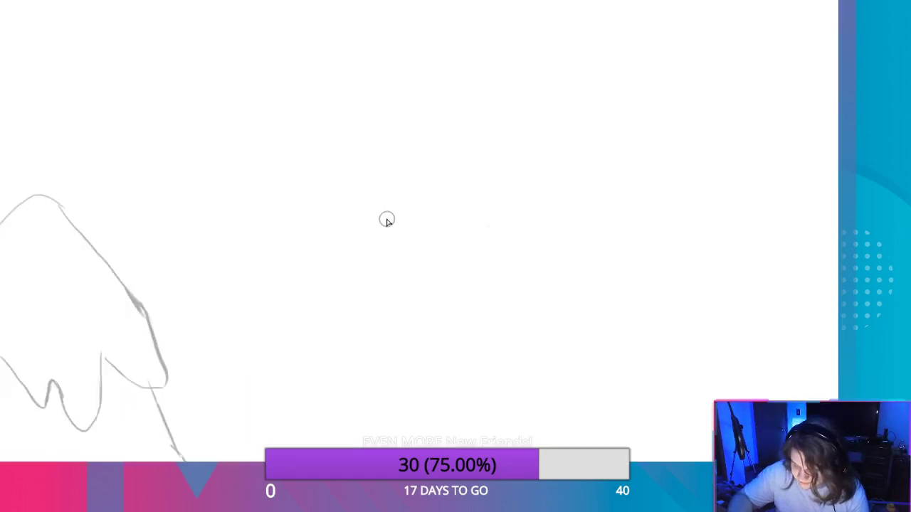
scroll(387, 228, down, 1)
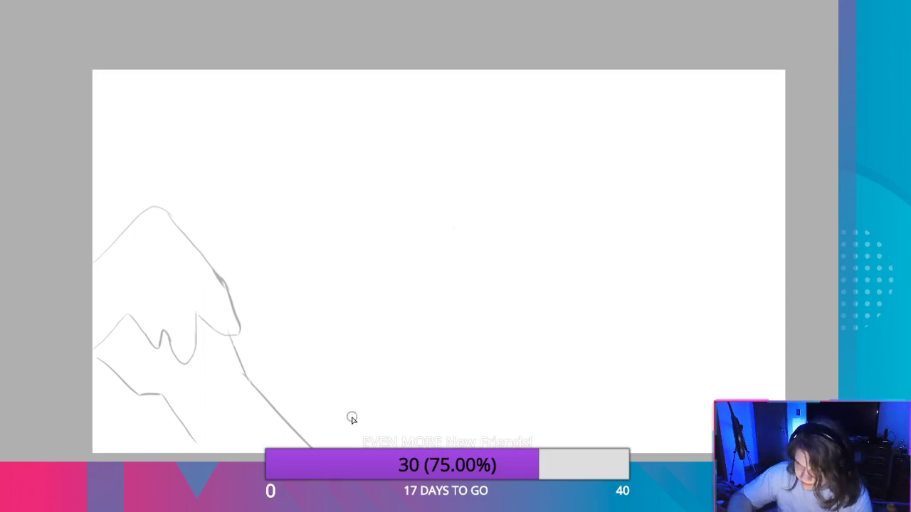
drag(420, 398, 460, 438)
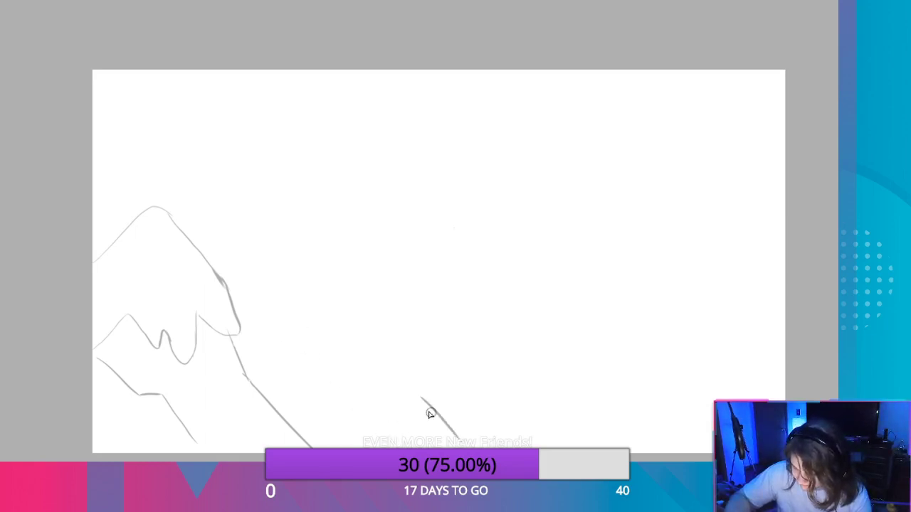
scroll(430, 413, up, 2)
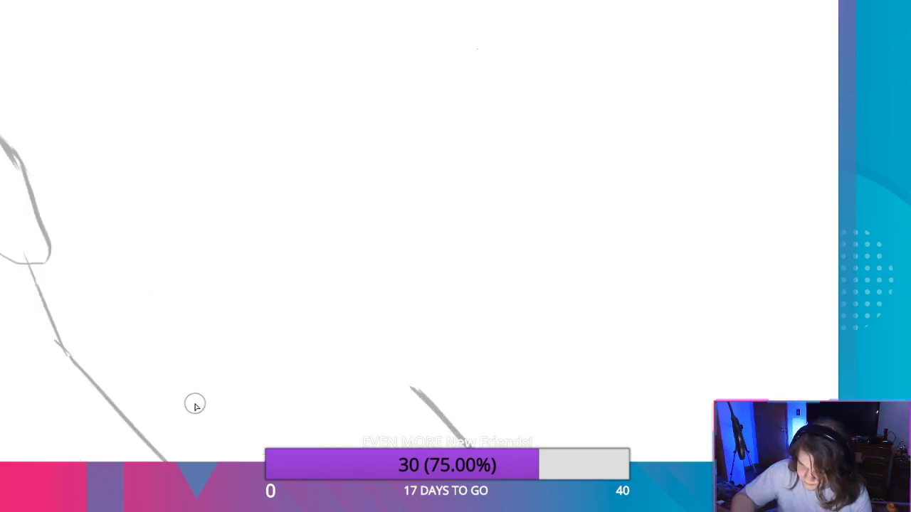
mouse_move(138, 418)
mouse_down()
mouse_move(192, 380)
mouse_move(232, 287)
mouse_up()
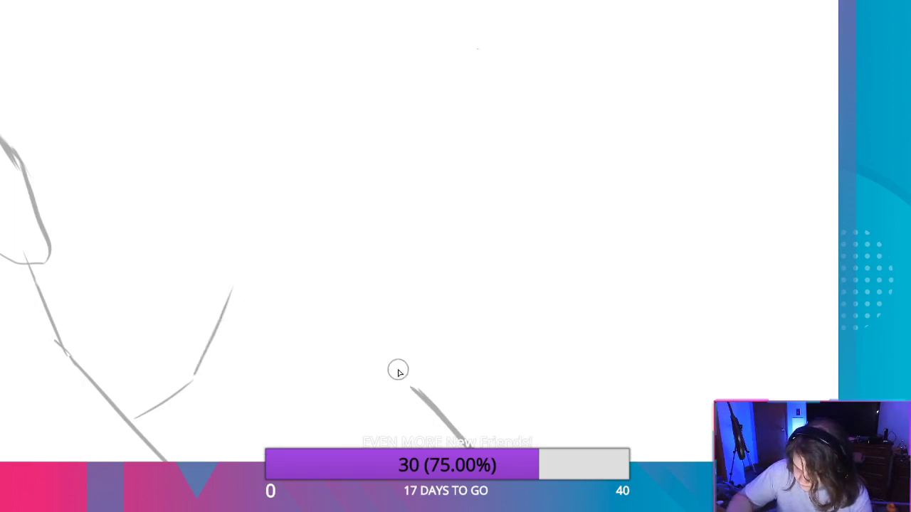
drag(349, 267, 419, 395)
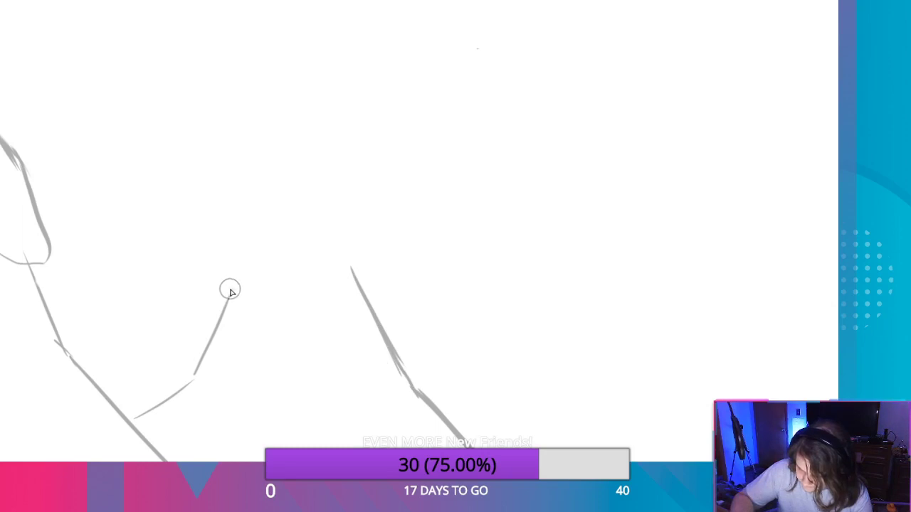
Outline a rounded snowcap on the second mountain's peak, with a zigzag lower edge that includes one rounded drip.
drag(230, 289, 257, 187)
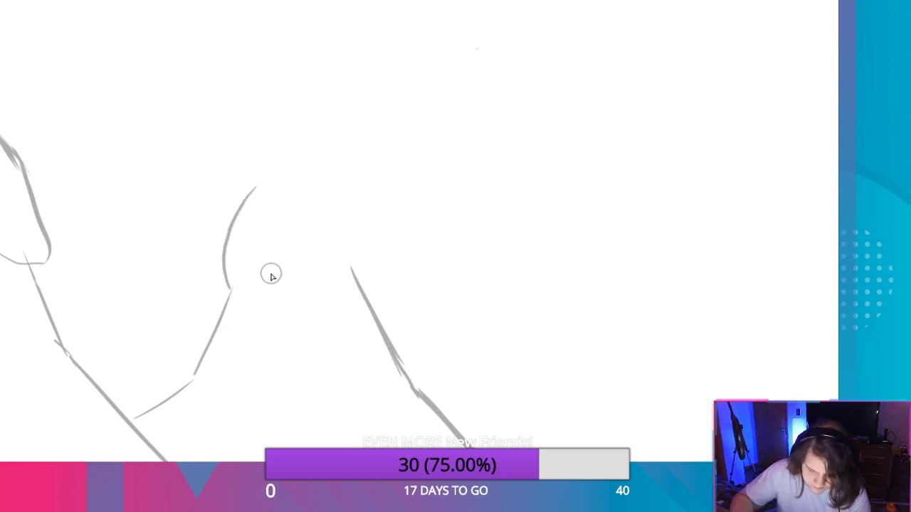
key(ctrl+z)
mouse_move(230, 289)
mouse_down()
mouse_move(244, 214)
mouse_move(281, 160)
mouse_up()
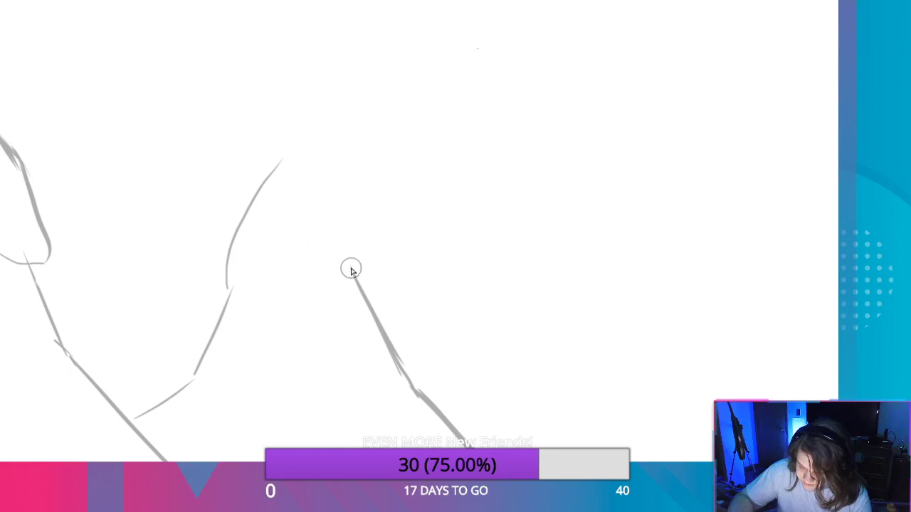
mouse_move(350, 266)
mouse_down()
mouse_move(344, 209)
mouse_move(307, 165)
mouse_up()
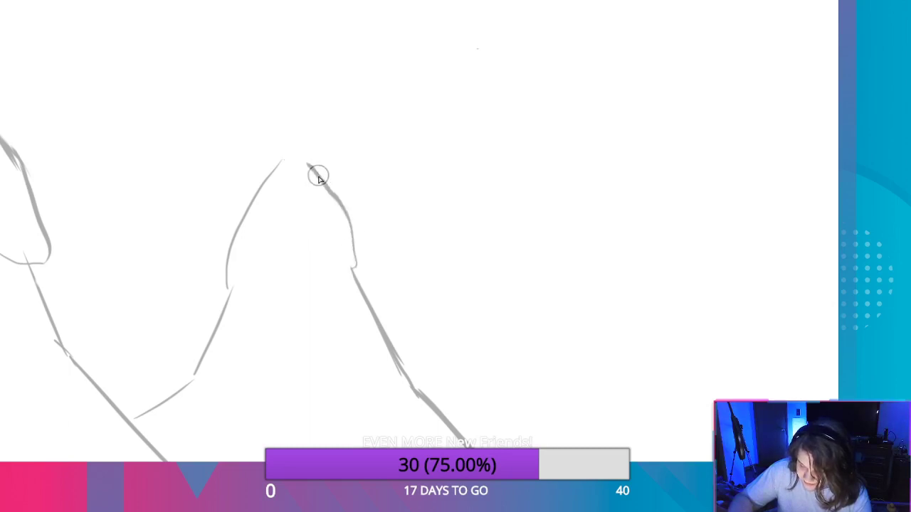
key(ctrl+z)
mouse_move(342, 267)
mouse_down()
mouse_move(323, 189)
mouse_move(293, 157)
mouse_up()
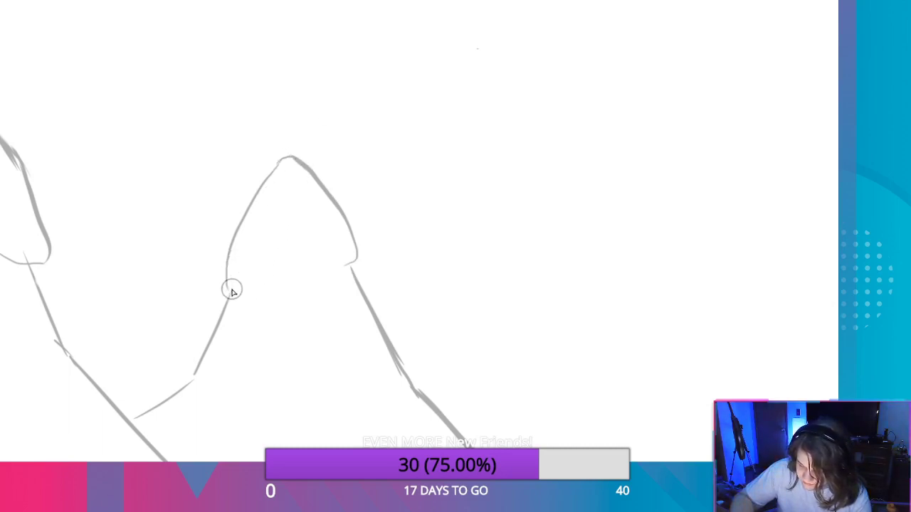
mouse_move(229, 288)
mouse_down()
mouse_move(274, 240)
mouse_move(303, 281)
mouse_move(313, 257)
mouse_move(341, 280)
mouse_move(357, 258)
mouse_up()
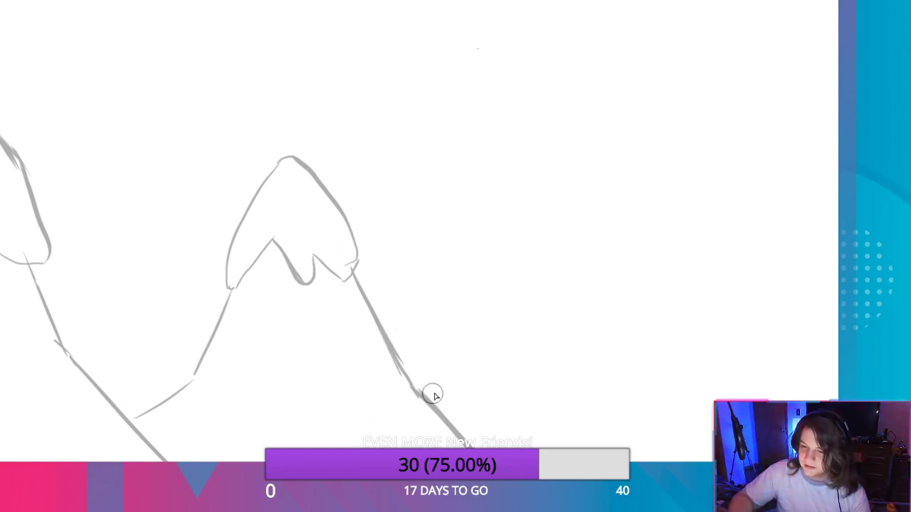
Sketch a jagged rock outcrop beside the second mountain, curving out from its right slope and then angling upward in several segments.
drag(399, 356, 428, 291)
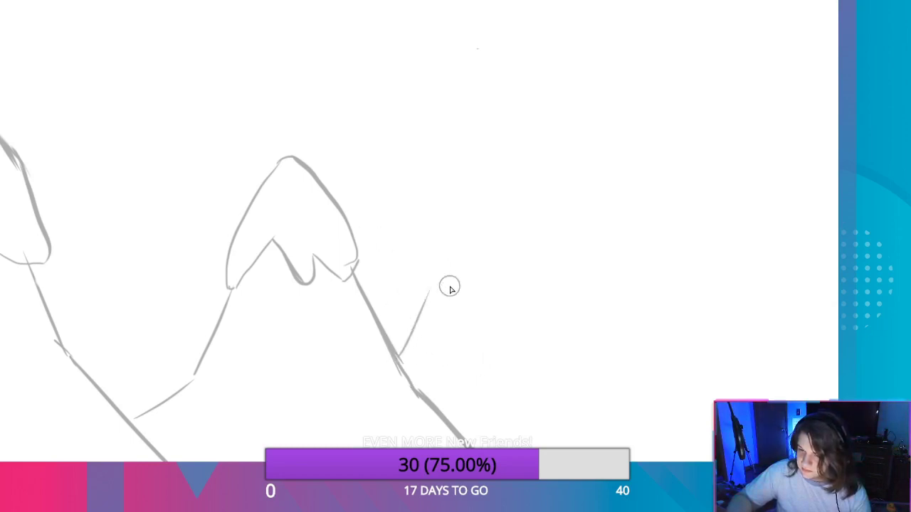
key(ctrl+z)
drag(396, 350, 460, 309)
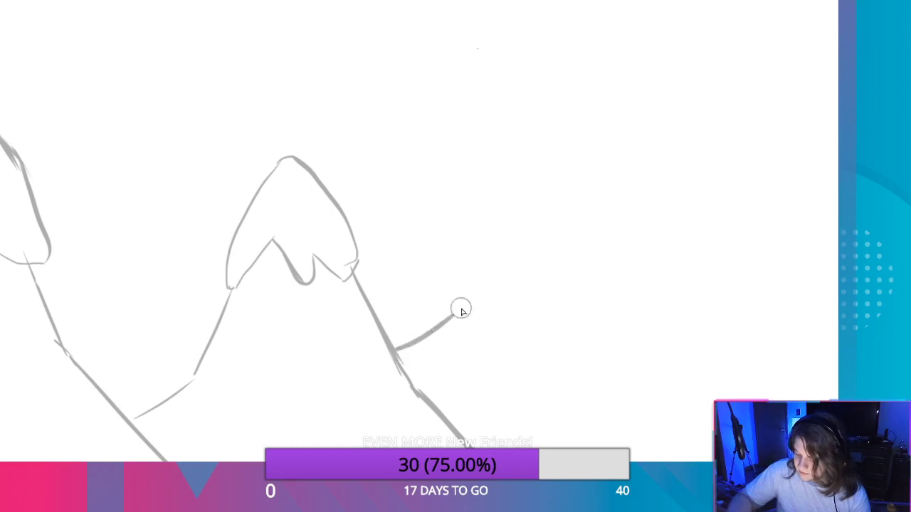
drag(431, 228, 470, 282)
drag(452, 314, 472, 289)
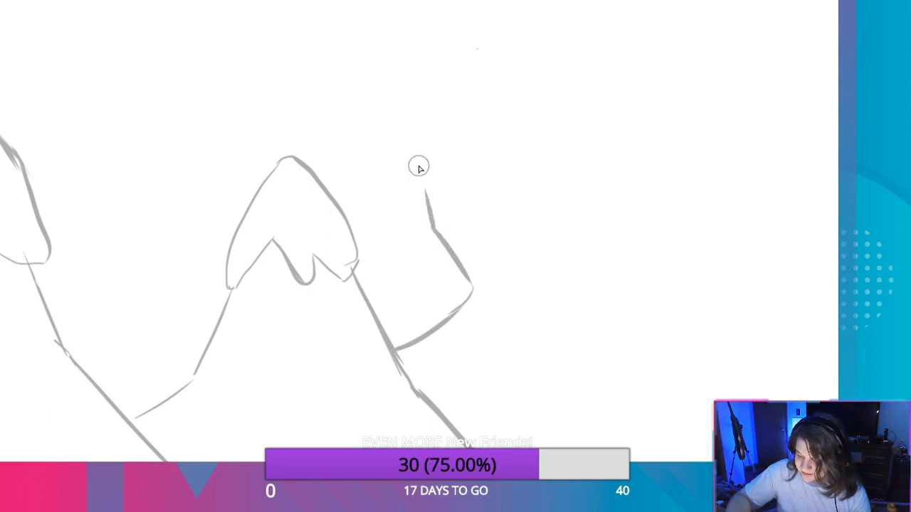
mouse_move(432, 228)
mouse_down()
mouse_move(427, 191)
mouse_move(466, 157)
mouse_up()
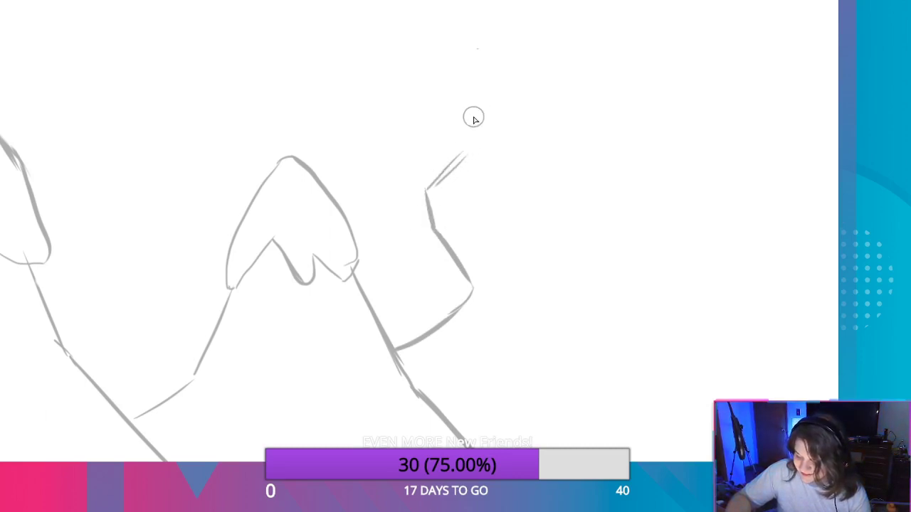
key(ctrl+z)
drag(425, 191, 475, 132)
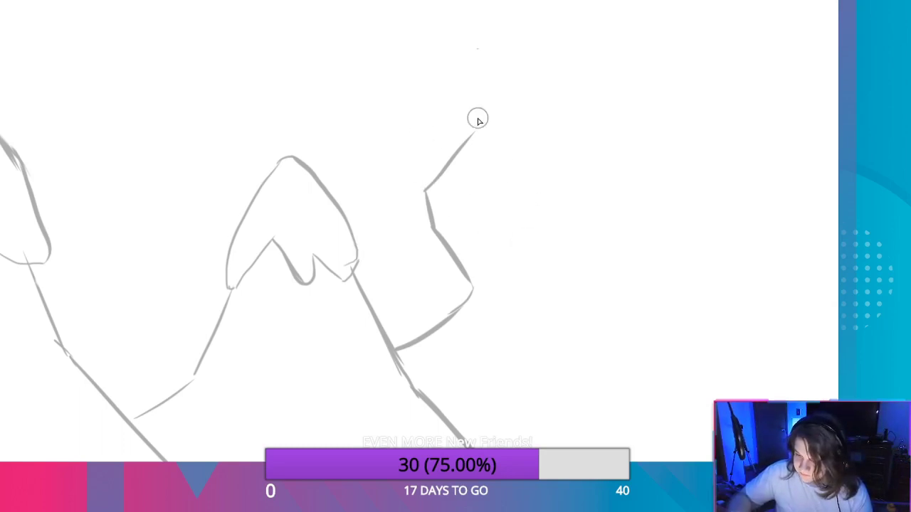
scroll(501, 122, down, 3)
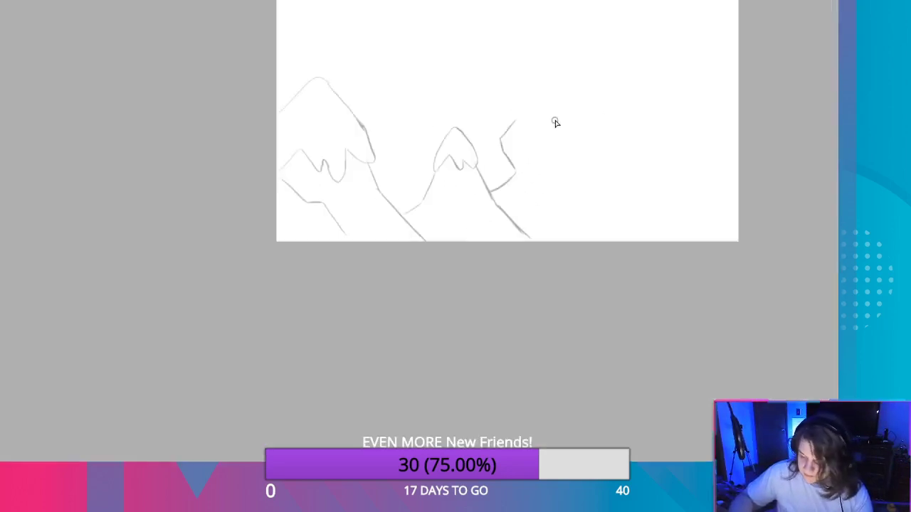
scroll(560, 119, up, 2)
mouse_move(616, 112)
mouse_down()
mouse_move(591, 111)
mouse_move(421, 278)
mouse_move(392, 281)
mouse_up()
scroll(381, 271, up, 2)
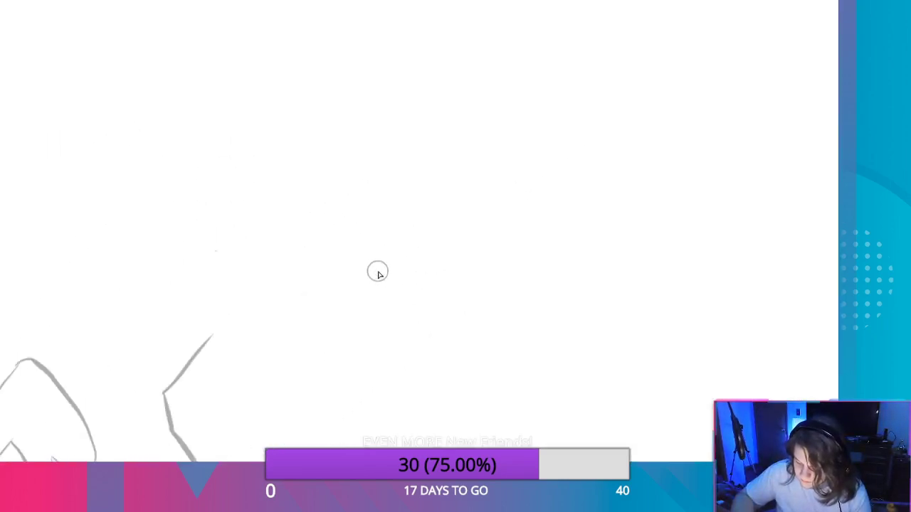
scroll(316, 283, down, 1)
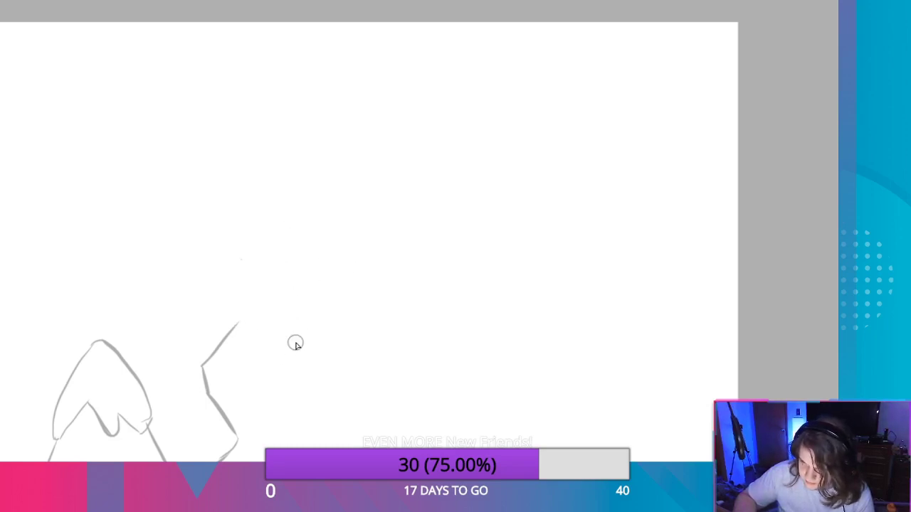
mouse_move(282, 348)
mouse_down()
mouse_move(340, 294)
mouse_move(464, 69)
mouse_move(447, 49)
mouse_move(460, 31)
mouse_up()
mouse_move(462, 93)
mouse_down()
mouse_move(452, 74)
mouse_move(458, 29)
mouse_up()
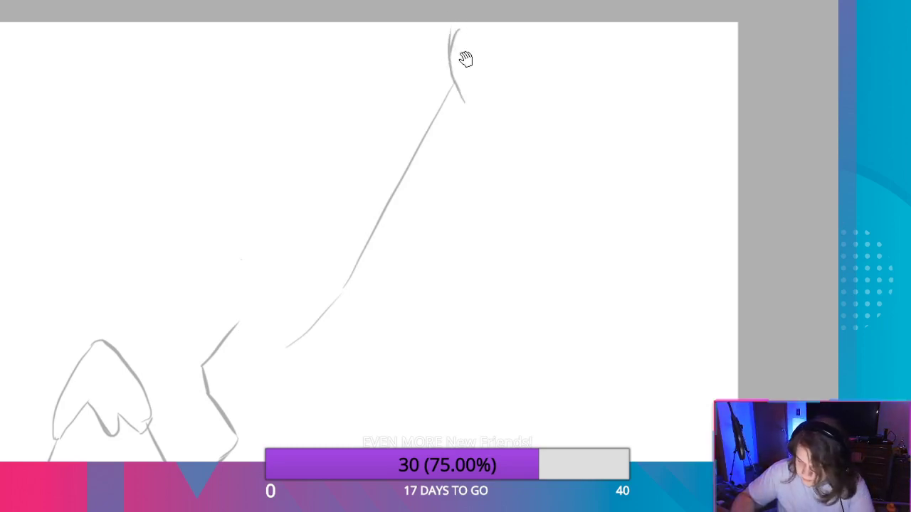
key(ctrl+z)
key(ctrl+z)
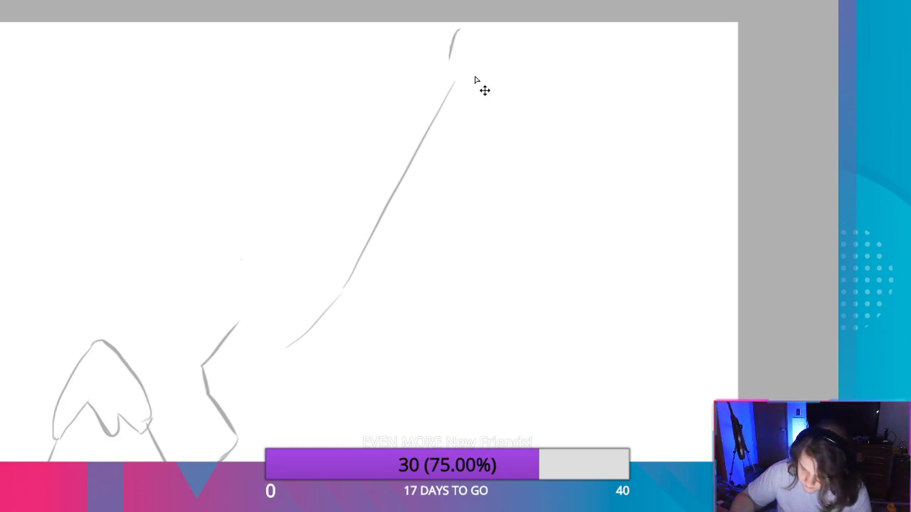
mouse_move(458, 80)
mouse_down()
mouse_move(453, 50)
mouse_move(472, 24)
mouse_up()
mouse_move(454, 77)
mouse_down()
mouse_move(505, 71)
mouse_move(519, 88)
mouse_move(563, 65)
mouse_move(597, 84)
mouse_move(602, 32)
mouse_move(592, 12)
mouse_up()
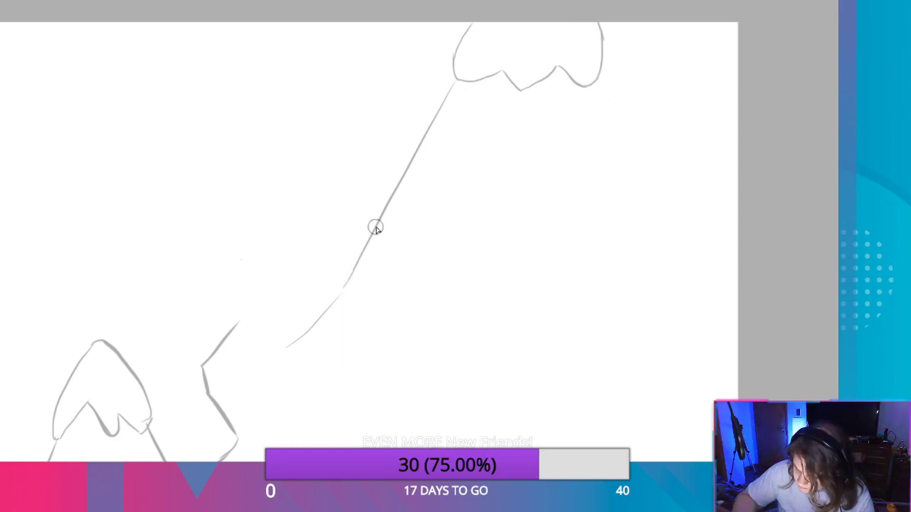
drag(318, 263, 452, 82)
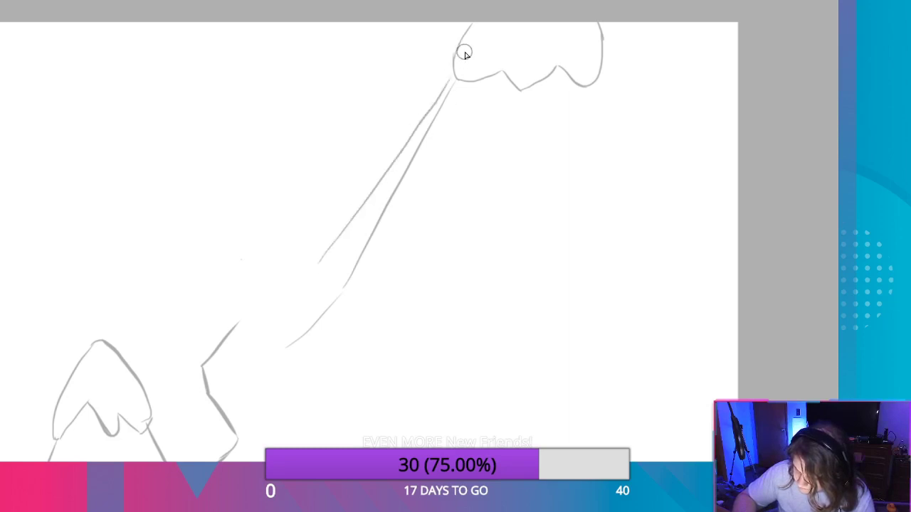
key(ctrl+z)
key(ctrl+z)
key(ctrl+z)
key(ctrl+z)
key(ctrl+z)
key(ctrl+z)
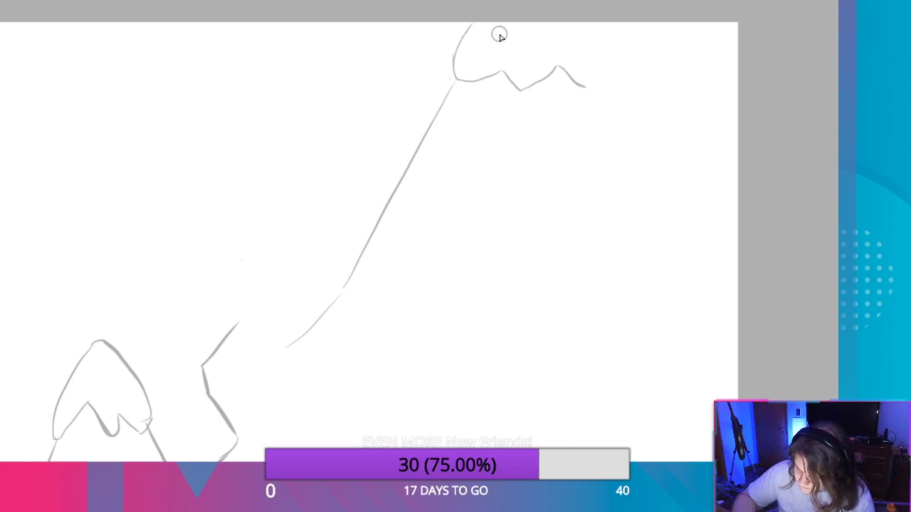
key(ctrl+z)
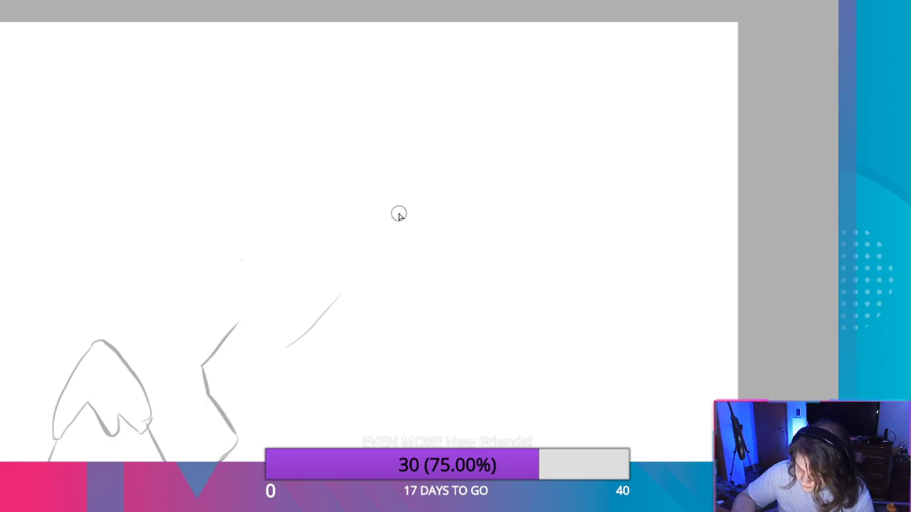
key(ctrl+z)
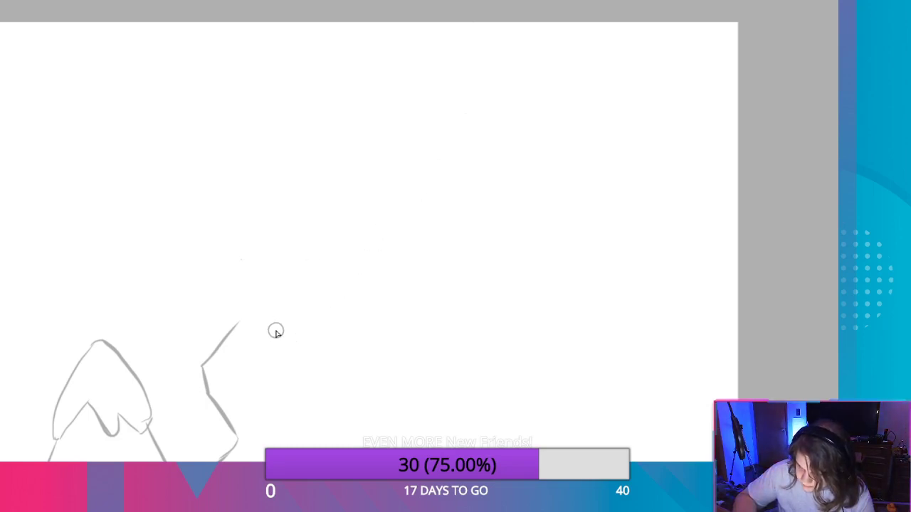
Sketch a third, larger mountain's left slope and a wide snowcap with pointed notches and rounded drips, open at the canvas's upper edge.
mouse_move(266, 327)
mouse_down()
mouse_move(306, 295)
mouse_move(437, 138)
mouse_move(466, 158)
mouse_move(438, 91)
mouse_move(508, 23)
mouse_up()
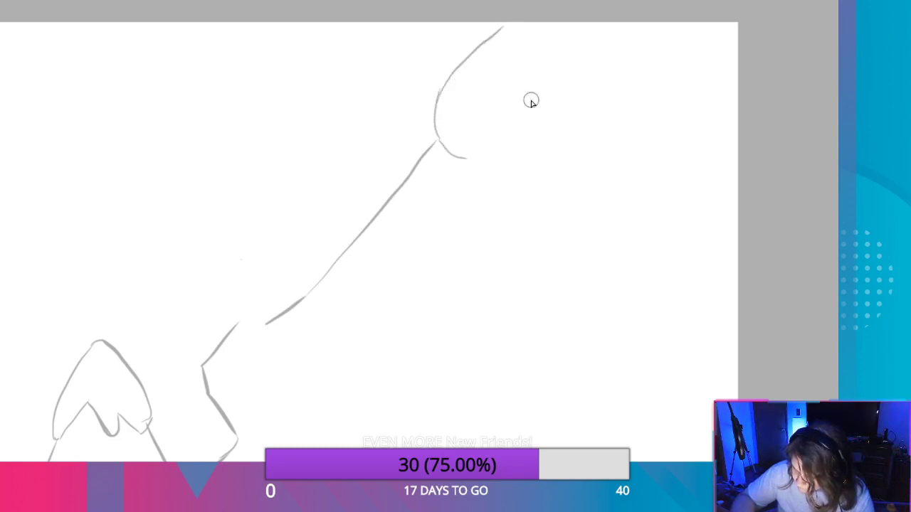
drag(470, 156, 482, 149)
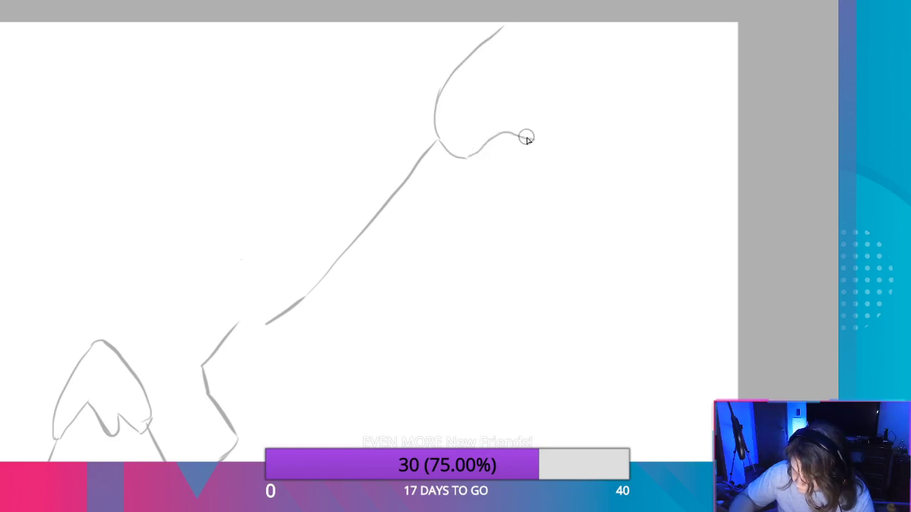
key(ctrl+z)
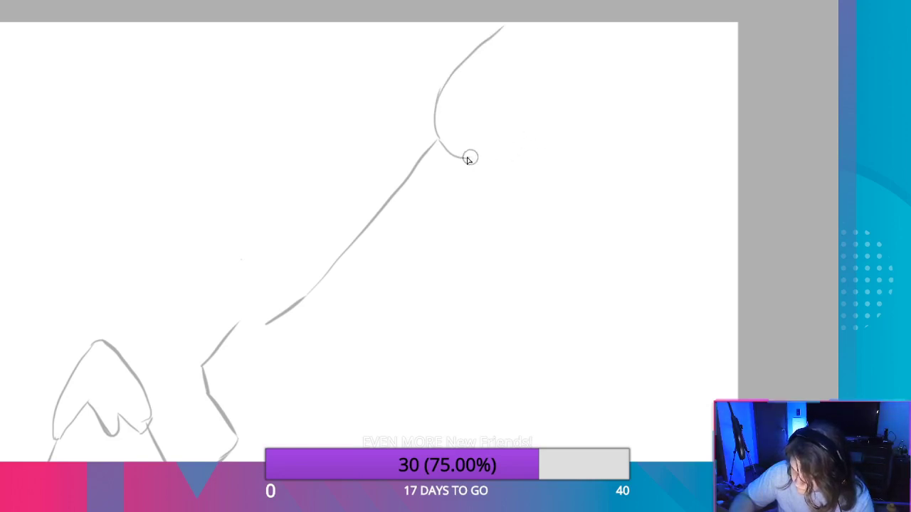
mouse_move(470, 158)
mouse_down()
mouse_move(517, 110)
mouse_move(565, 124)
mouse_move(588, 146)
mouse_move(613, 100)
mouse_move(575, 25)
mouse_up()
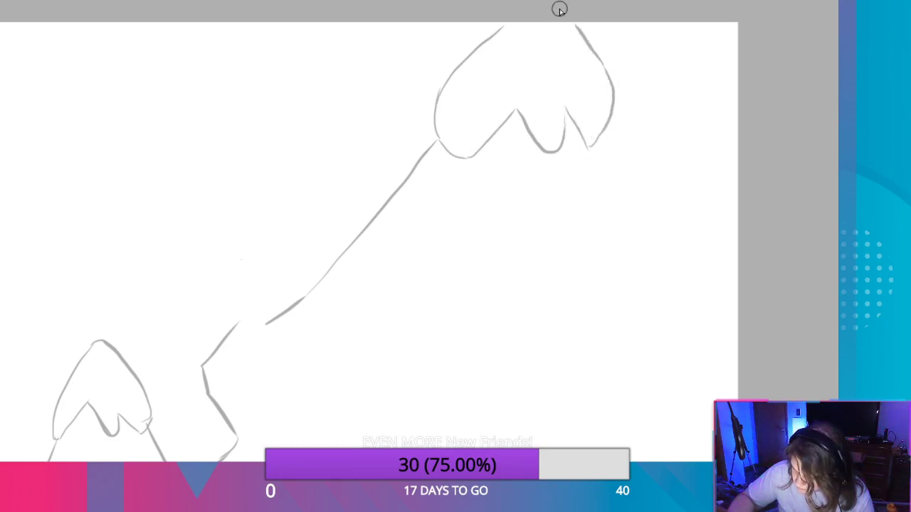
Draw the large mountain's right slope to the canvas edge, join the outcrop to its left slope, and add a bent ridge line descending beside it.
mouse_move(616, 109)
mouse_down()
mouse_move(694, 287)
mouse_move(739, 336)
mouse_up()
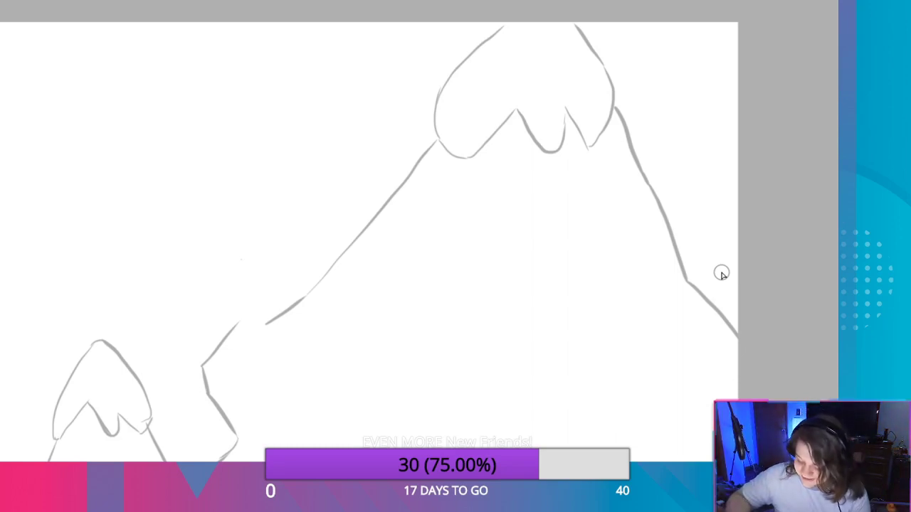
drag(238, 321, 306, 294)
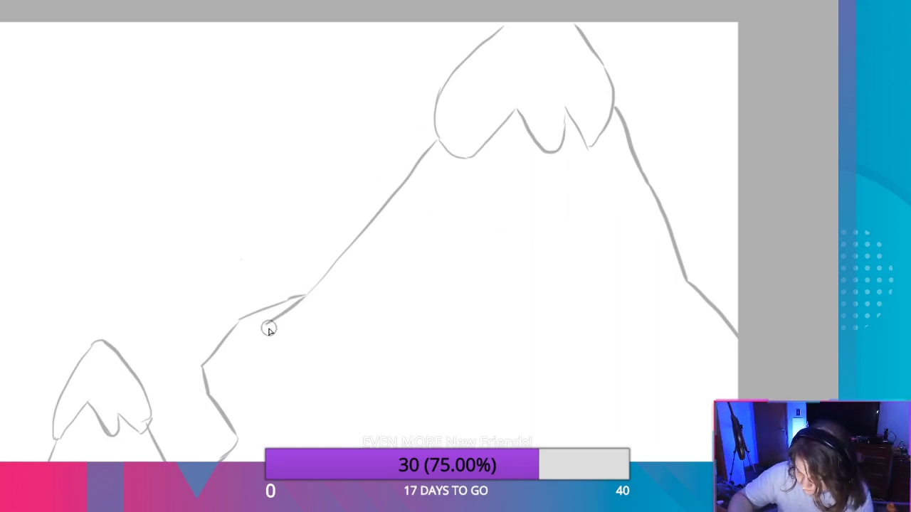
mouse_move(266, 325)
mouse_down()
mouse_move(313, 361)
mouse_move(329, 414)
mouse_move(367, 443)
mouse_up()
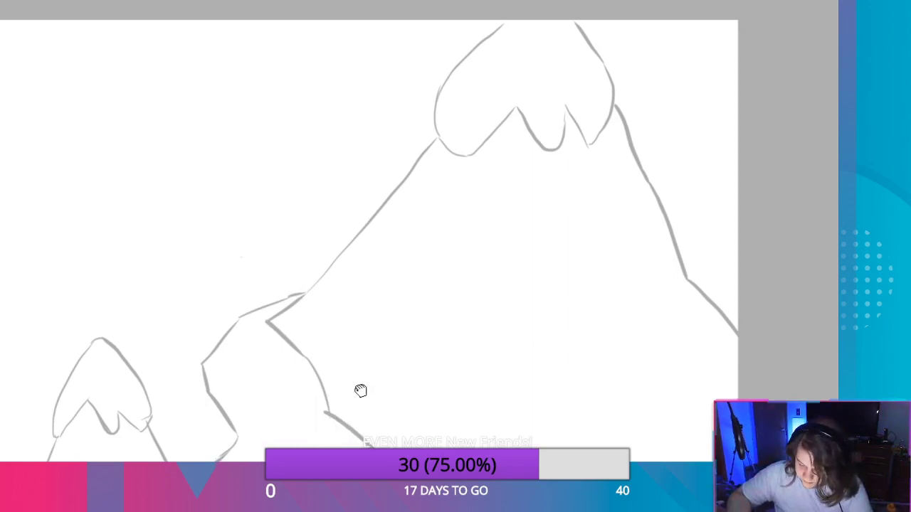
Shade the underside of the outcrop beside the second mountain with a steep edge line and several thin, near-vertical strokes.
drag(361, 388, 442, 335)
drag(291, 318, 285, 381)
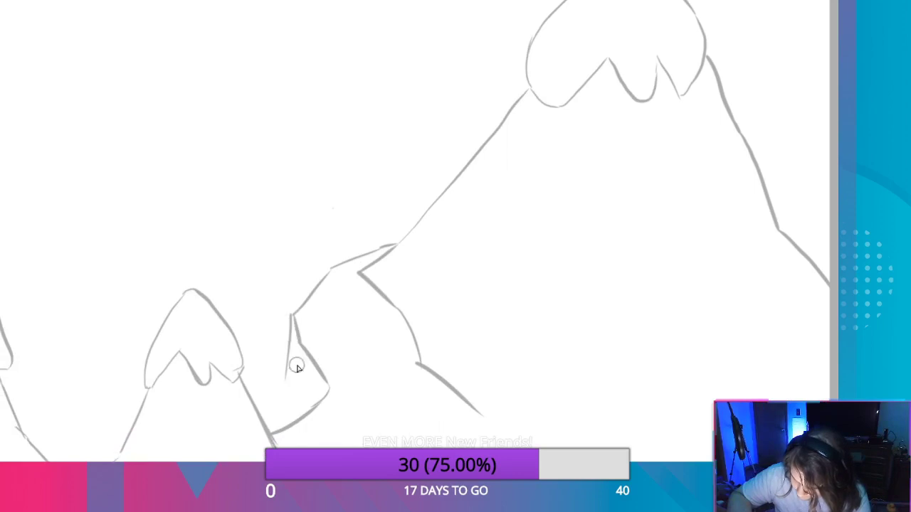
drag(298, 348, 298, 414)
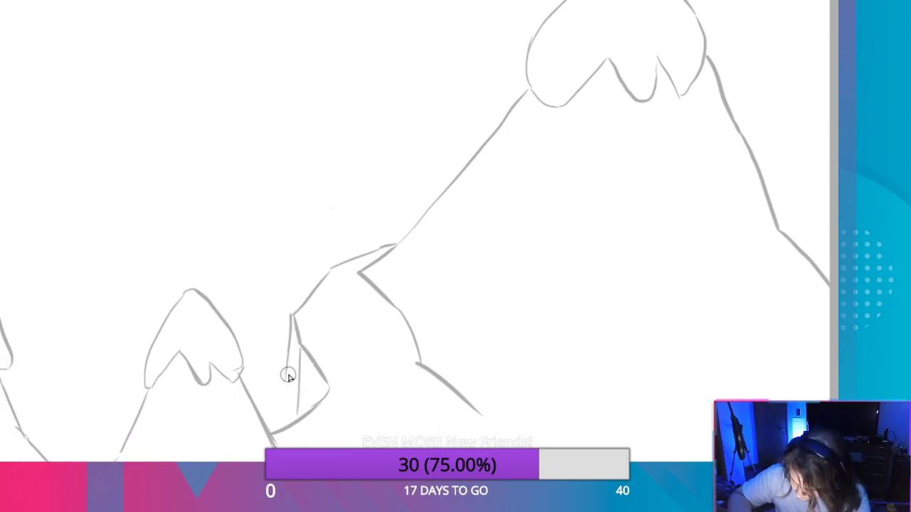
drag(291, 362, 282, 413)
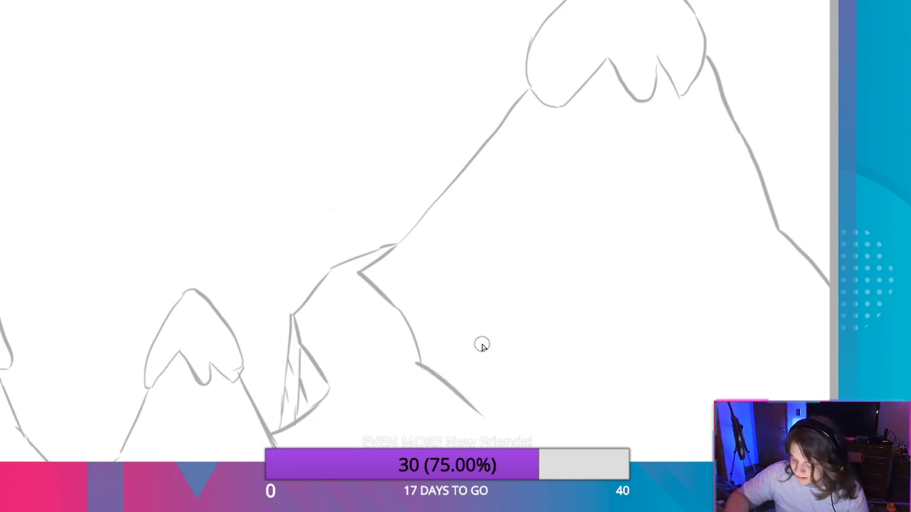
Start a rock ledge low on the large mountain with a peaked upper edge, a short upright front and a lower edge slanting away.
mouse_move(482, 348)
mouse_down()
mouse_move(481, 335)
mouse_move(521, 311)
mouse_up()
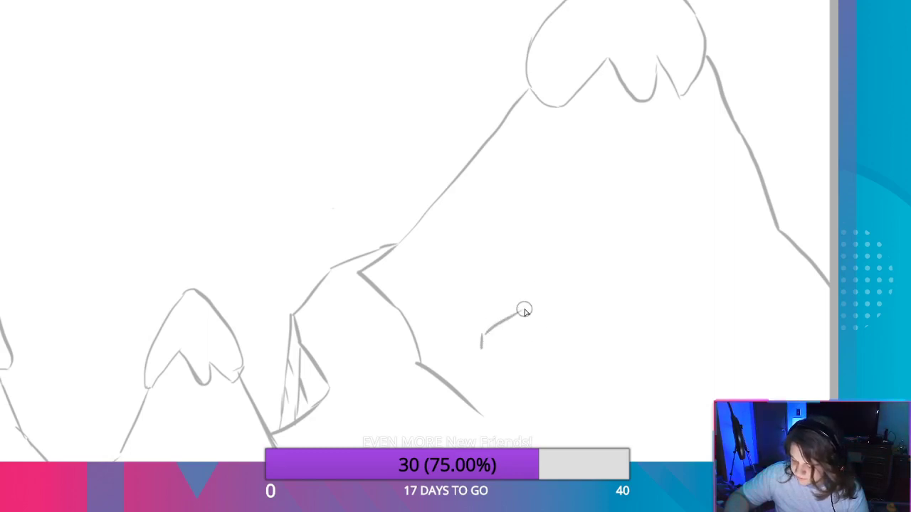
drag(524, 311, 641, 341)
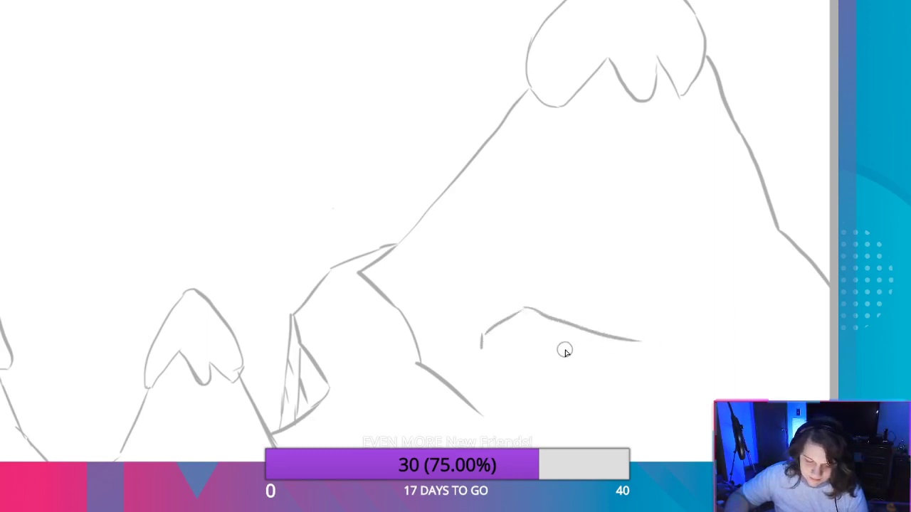
key(ctrl+z)
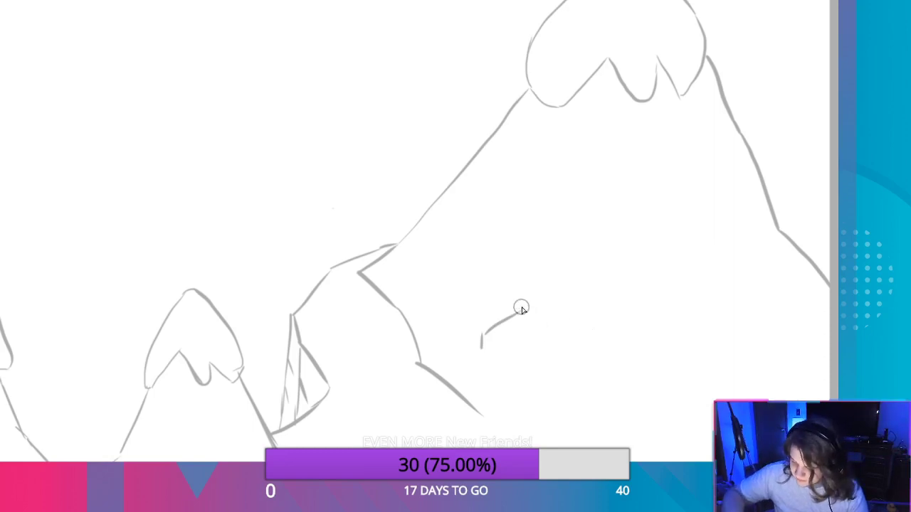
drag(522, 309, 598, 335)
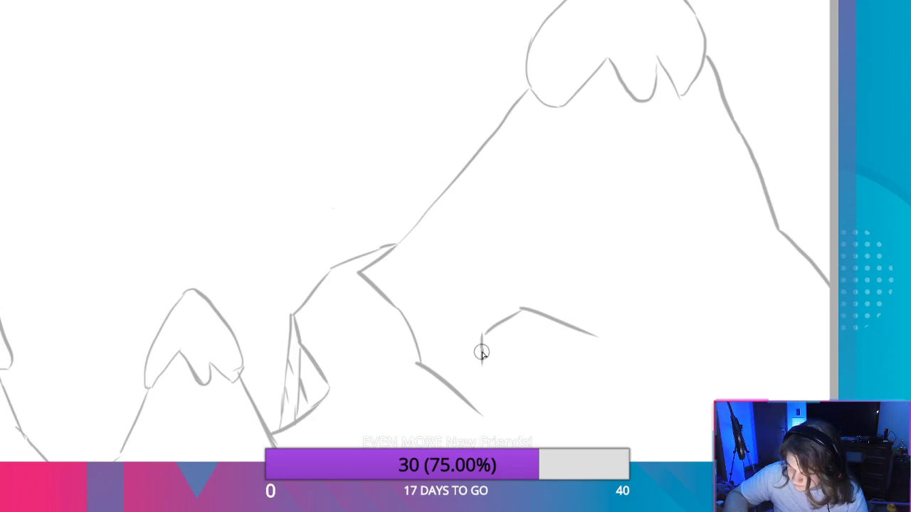
drag(484, 364, 527, 388)
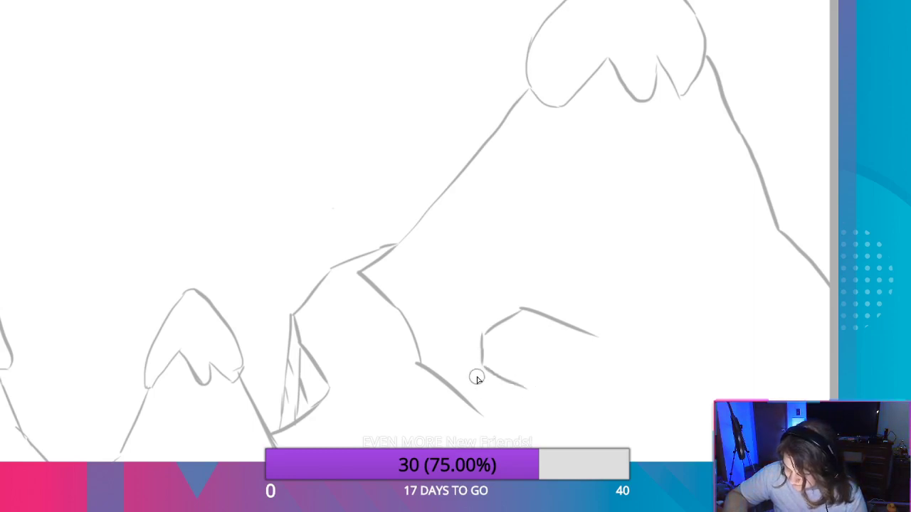
Draw a slanting stroke from the ledge's front toward the ridge line, erase the ridge line's lower end and join the two with short strokes.
mouse_move(484, 333)
mouse_down()
mouse_move(467, 380)
mouse_move(454, 390)
mouse_up()
key(ctrl+z)
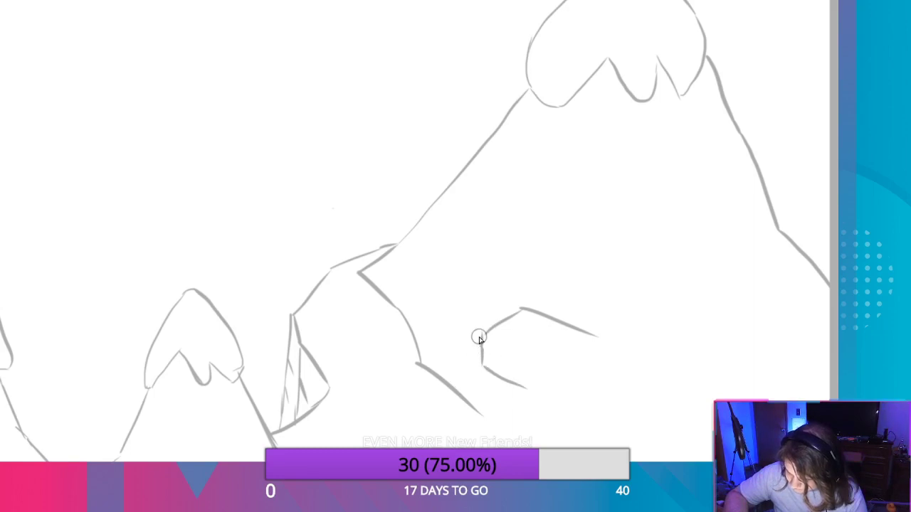
drag(482, 335, 457, 377)
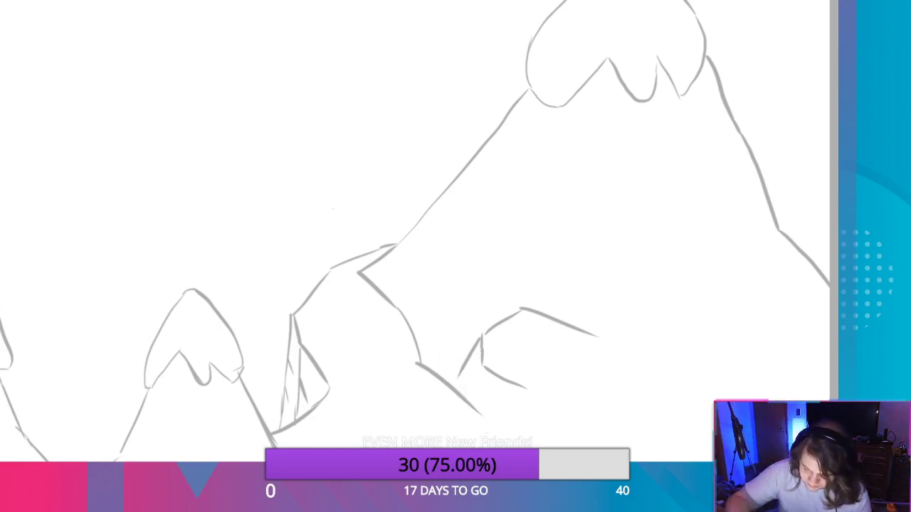
mouse_move(449, 397)
mouse_down()
mouse_move(481, 419)
mouse_move(439, 375)
mouse_move(411, 398)
mouse_up()
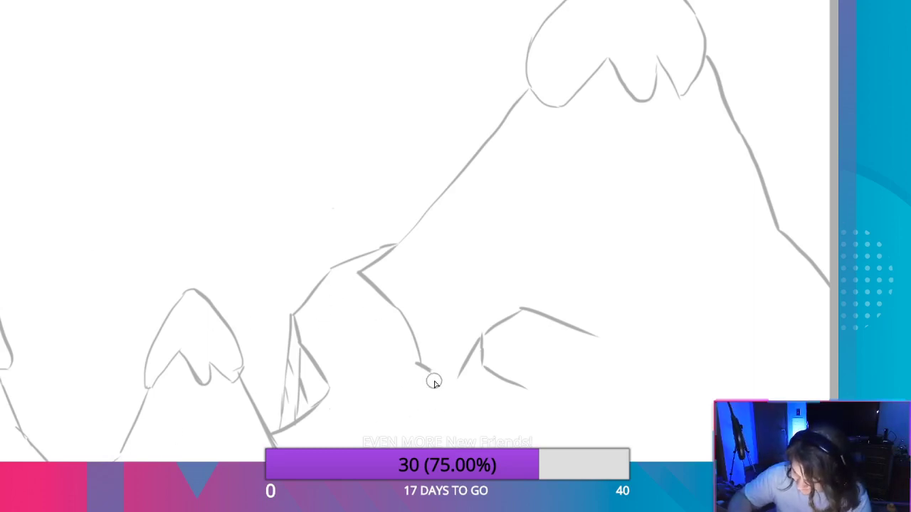
mouse_move(433, 390)
mouse_down()
mouse_move(462, 363)
mouse_move(429, 372)
mouse_move(445, 381)
mouse_up()
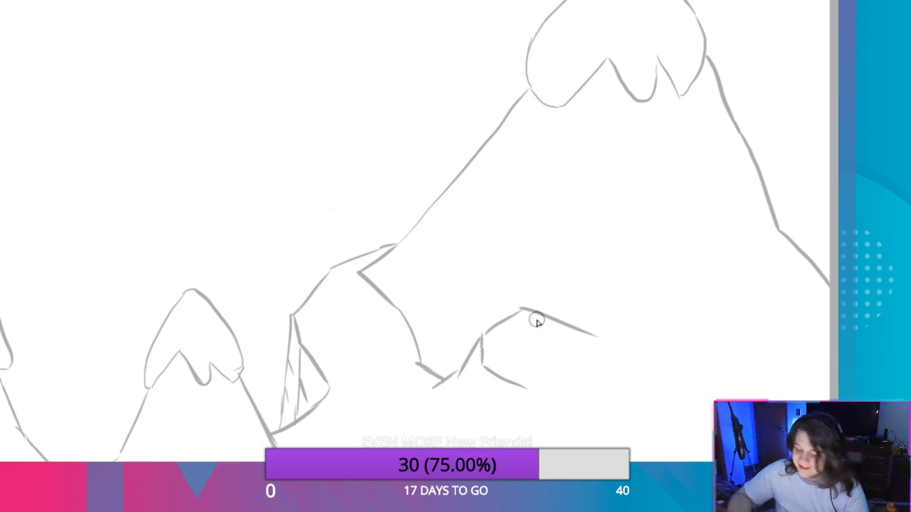
Extend the ledge's upper edge to the canvas edge, and outline its jagged lower edge and an angular rock face at its front.
drag(570, 291, 337, 247)
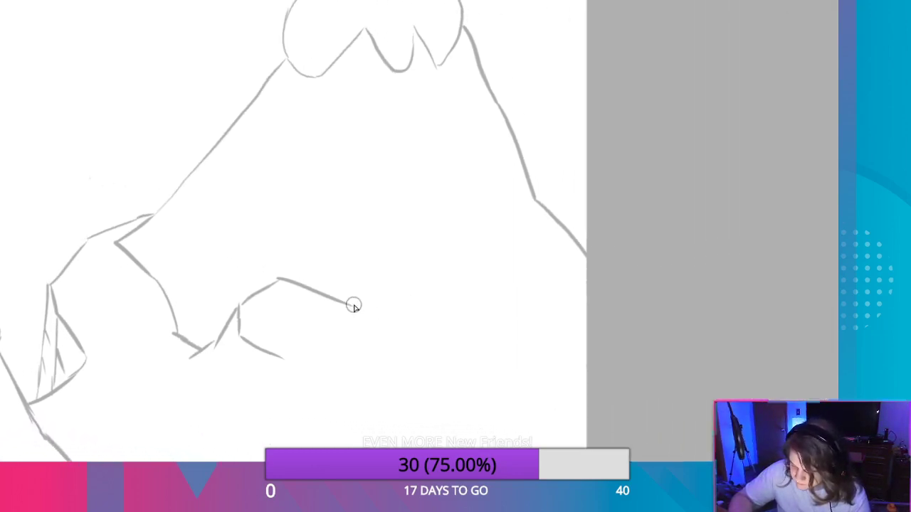
mouse_move(354, 305)
mouse_down()
mouse_move(460, 291)
mouse_move(587, 354)
mouse_up()
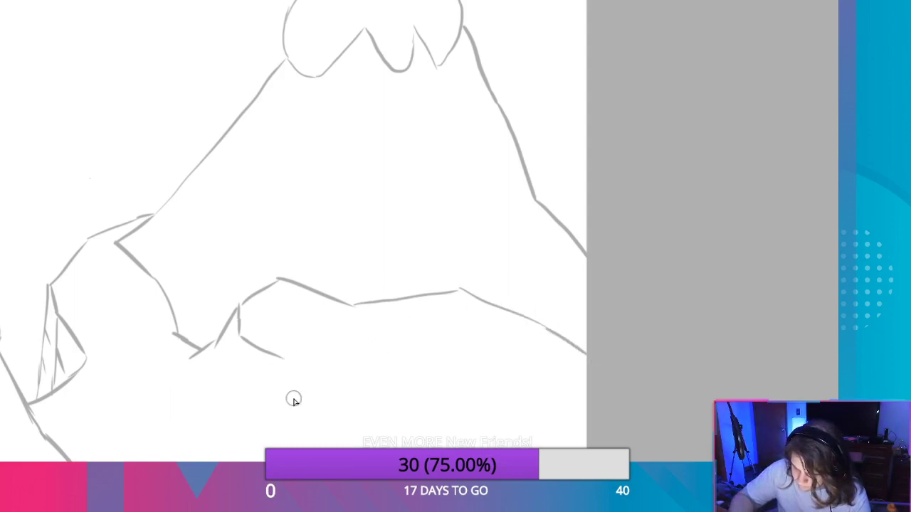
mouse_move(229, 425)
mouse_down()
mouse_move(282, 381)
mouse_move(283, 365)
mouse_move(326, 393)
mouse_move(398, 393)
mouse_move(507, 448)
mouse_up()
drag(189, 363, 226, 424)
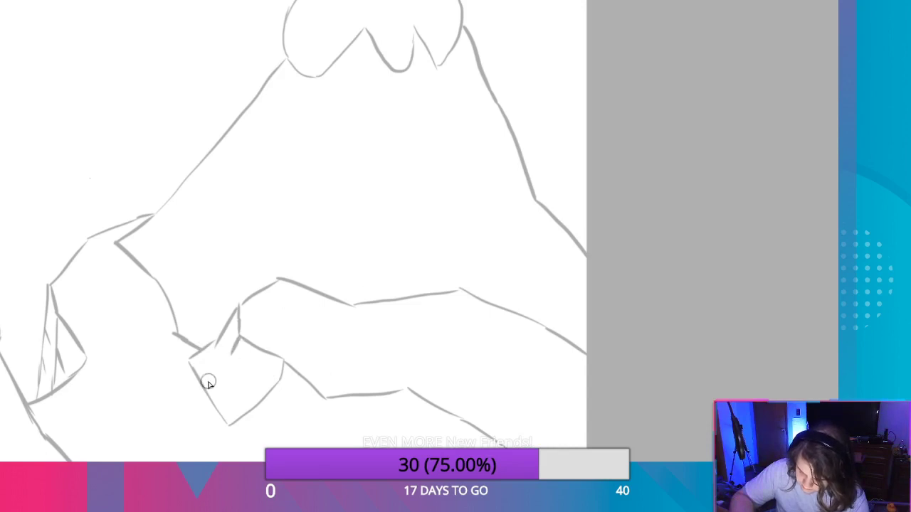
drag(206, 383, 232, 357)
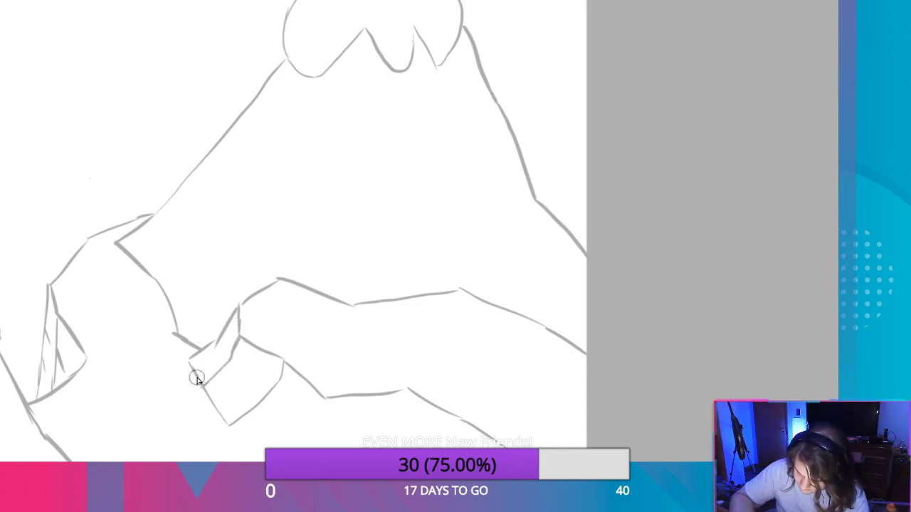
Add bent side edges descending from two corners of the ledge's lower outline, and run the second one's base to the canvas corner.
drag(417, 431, 351, 346)
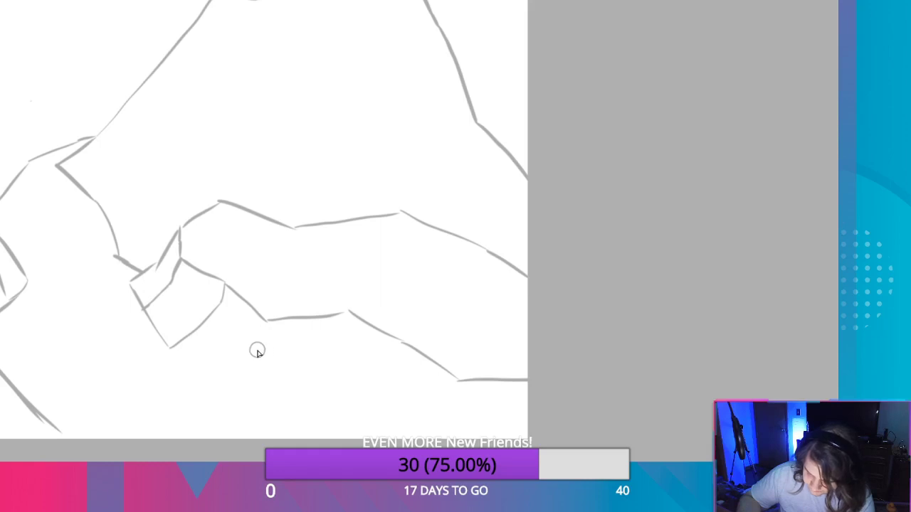
drag(245, 359, 260, 336)
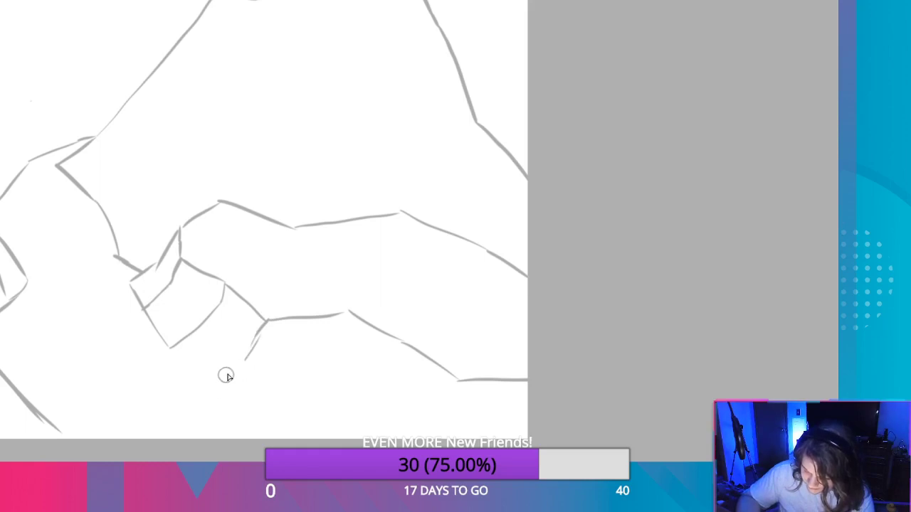
drag(244, 360, 212, 380)
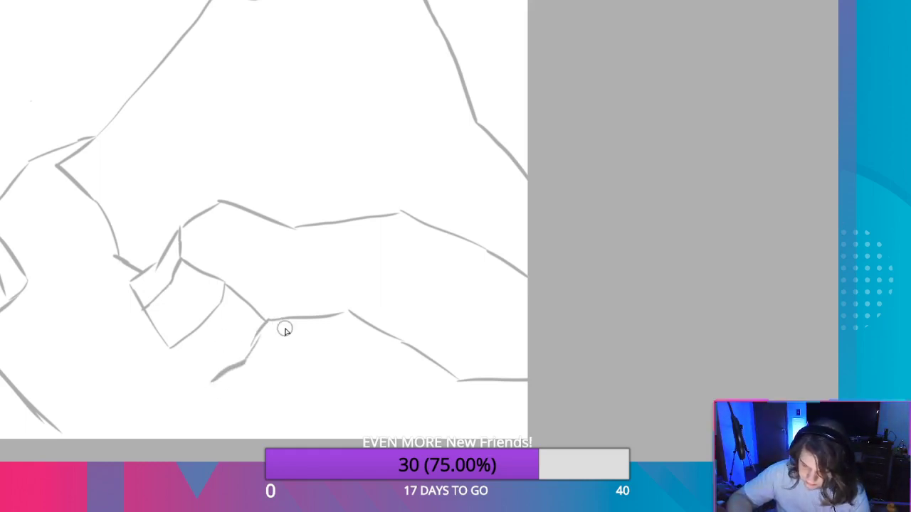
key(ctrl+z)
drag(220, 372, 246, 359)
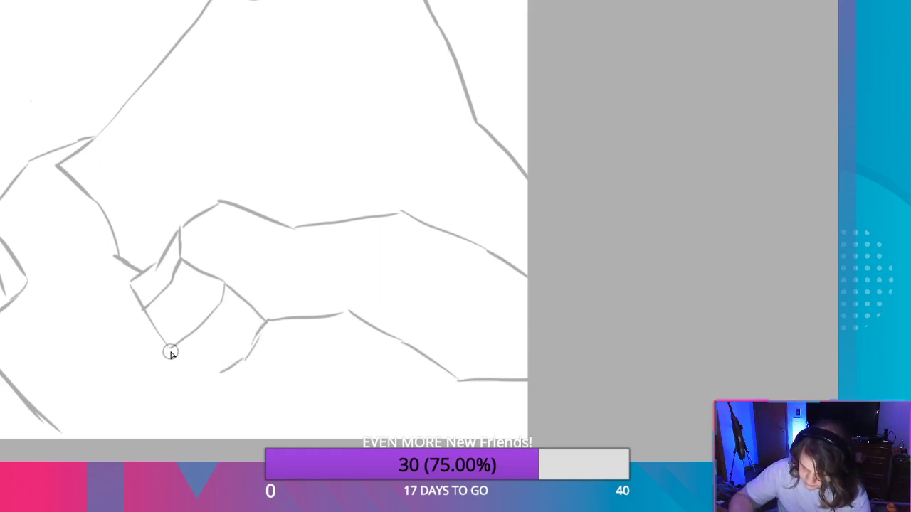
drag(170, 353, 222, 367)
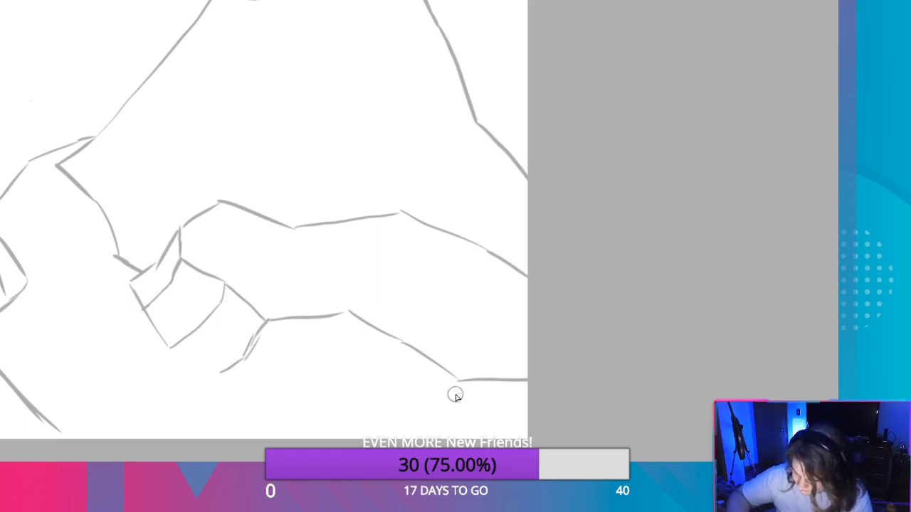
mouse_move(458, 383)
mouse_down()
mouse_move(441, 404)
mouse_move(527, 434)
mouse_up()
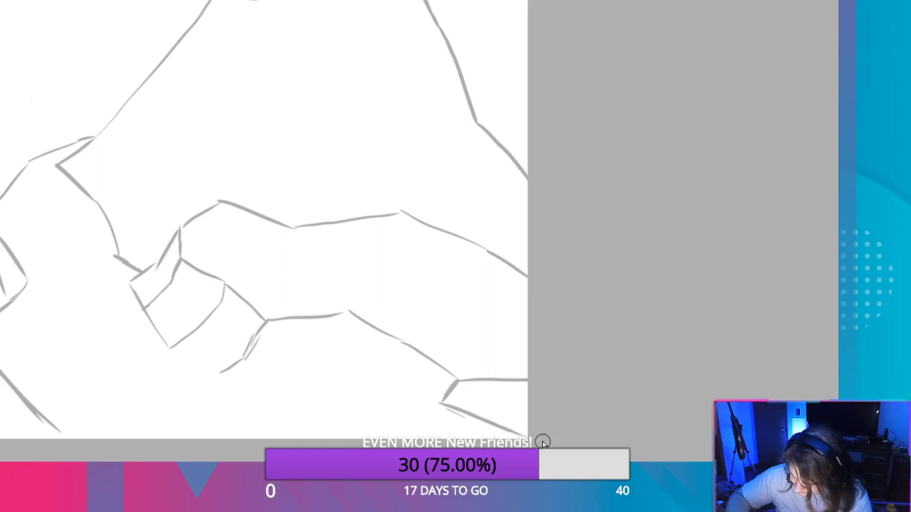
Close the ledge's rock faces with a slanted dividing edge and a continuous base line from the front face to the canvas corner.
mouse_move(222, 373)
mouse_down()
mouse_move(334, 383)
mouse_move(348, 313)
mouse_up()
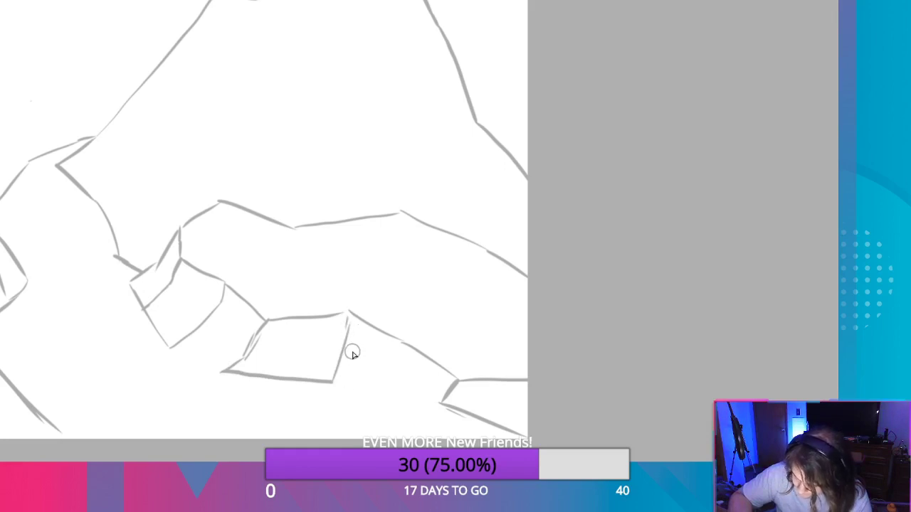
key(ctrl+z)
key(ctrl+z)
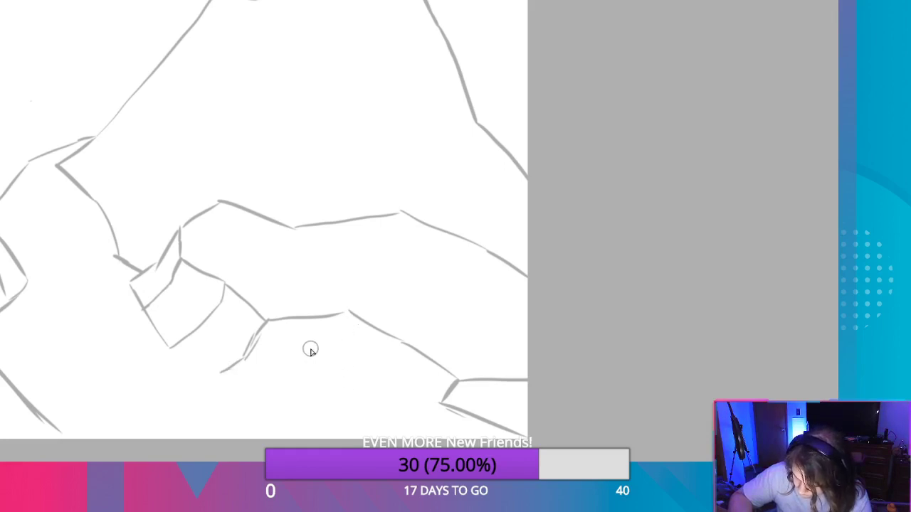
drag(347, 314, 324, 365)
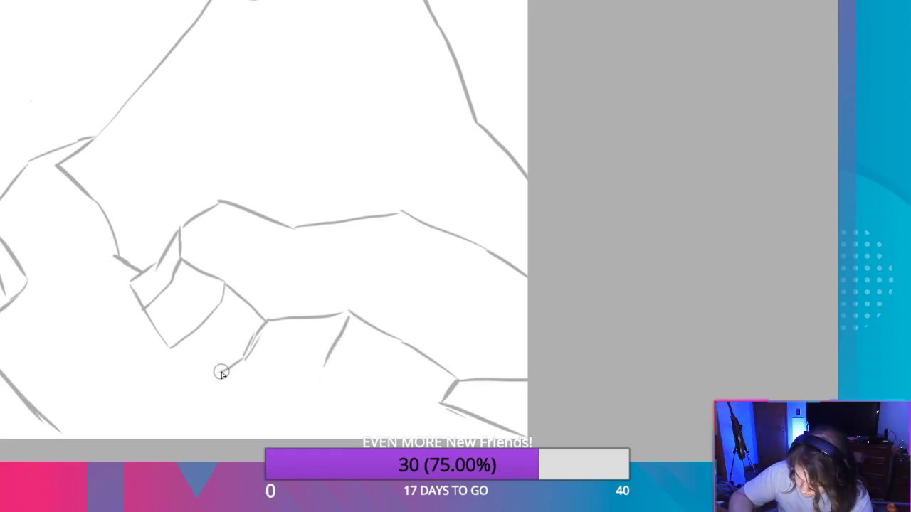
drag(223, 373, 300, 351)
key(ctrl+z)
mouse_move(225, 376)
mouse_down()
mouse_move(326, 367)
mouse_move(414, 391)
mouse_up()
key(ctrl+z)
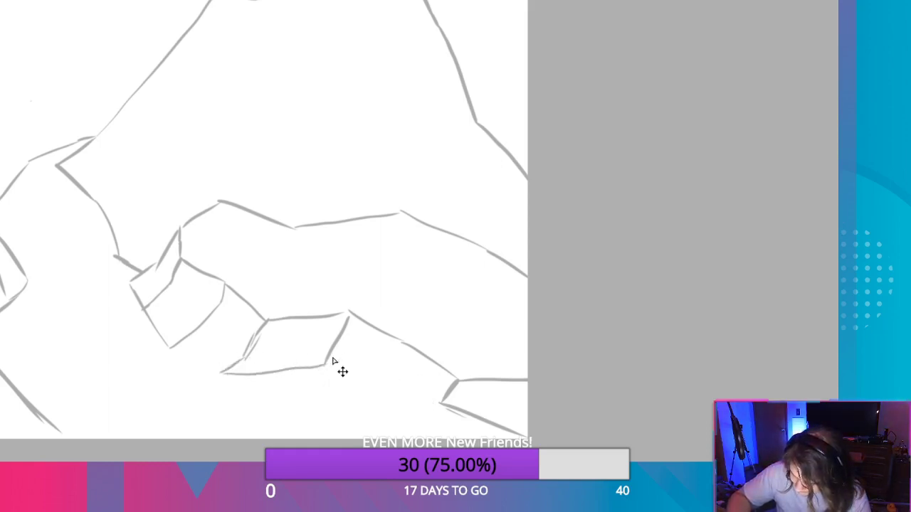
drag(326, 365, 435, 399)
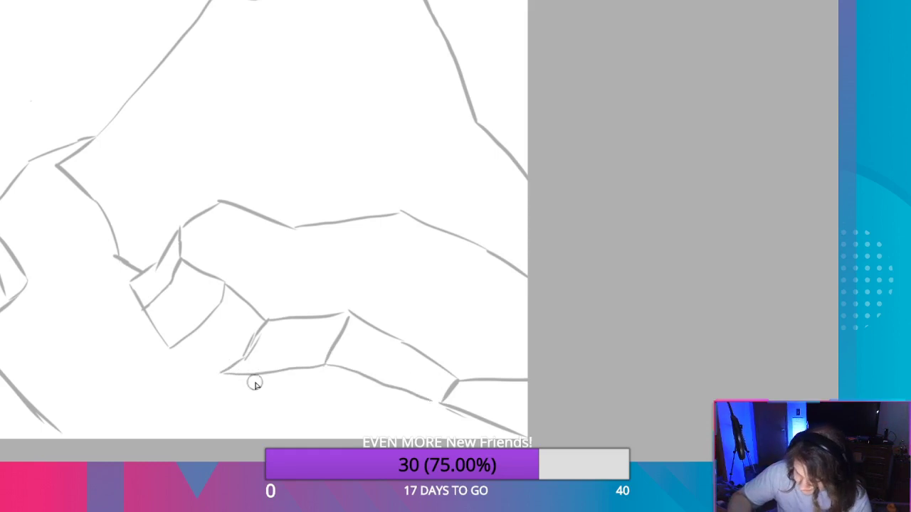
drag(191, 356, 223, 372)
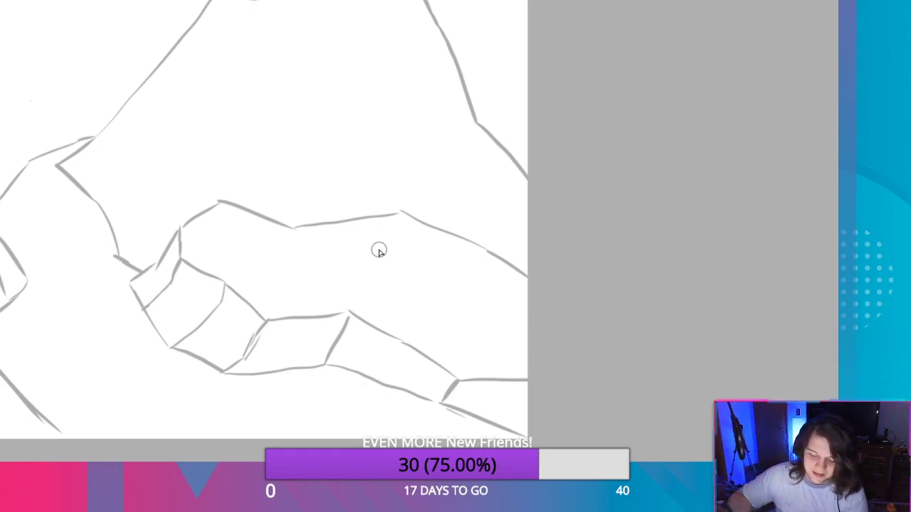
Sketch a background mountain's long slope down to the rock outcrop and a short slope meeting the first mountain's right side.
mouse_move(197, 179)
mouse_down()
mouse_move(565, 254)
mouse_move(588, 274)
mouse_up()
drag(195, 220, 267, 283)
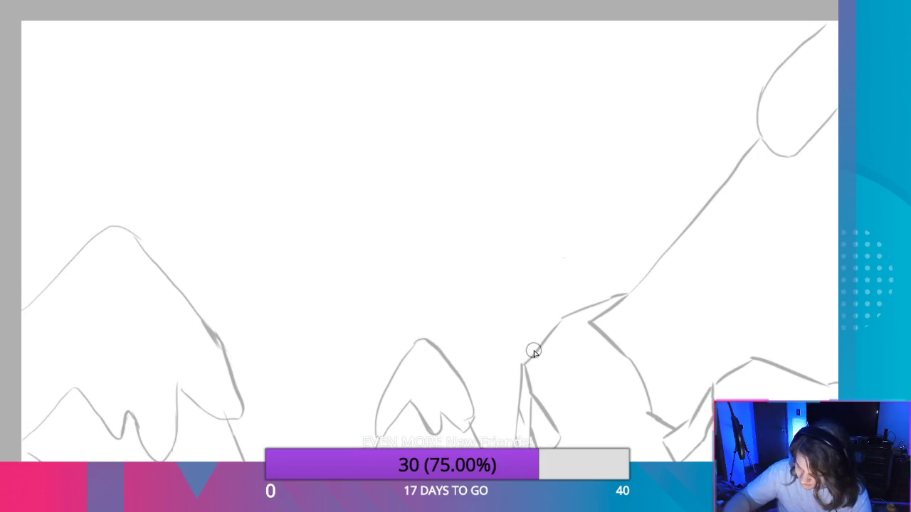
mouse_move(534, 352)
mouse_down()
mouse_move(406, 305)
mouse_move(306, 228)
mouse_up()
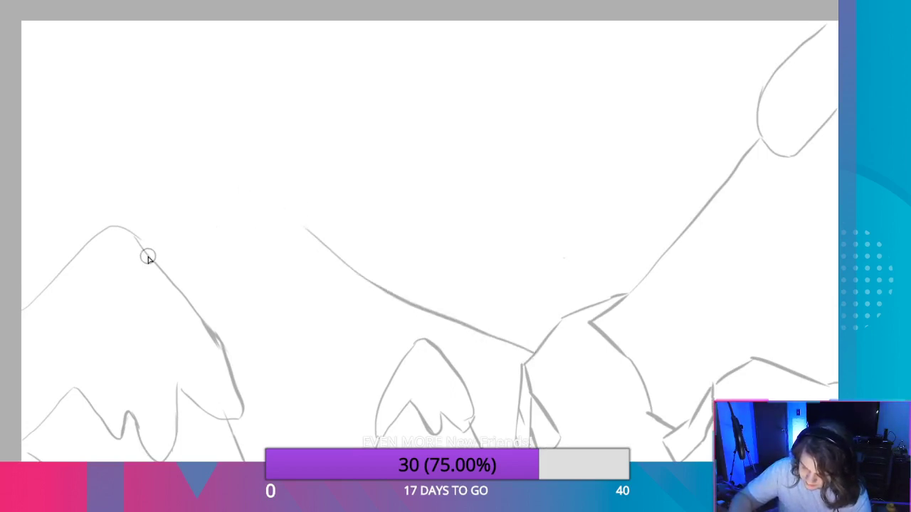
drag(151, 262, 199, 230)
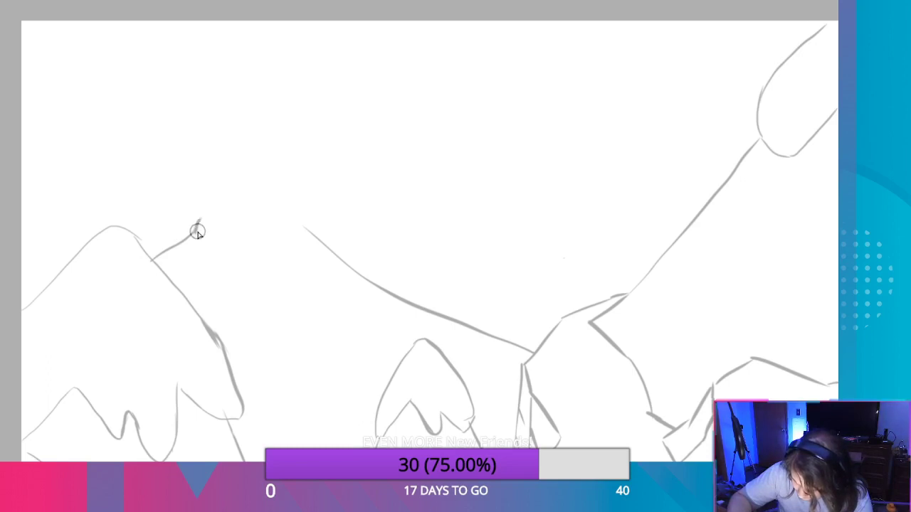
Outline the background mountain's snowcap with a scalloped lower edge, sloping sides and a small flattened oval at the summit.
mouse_move(197, 232)
mouse_down()
mouse_move(211, 244)
mouse_move(270, 240)
mouse_move(303, 225)
mouse_up()
key(ctrl+z)
key(ctrl+z)
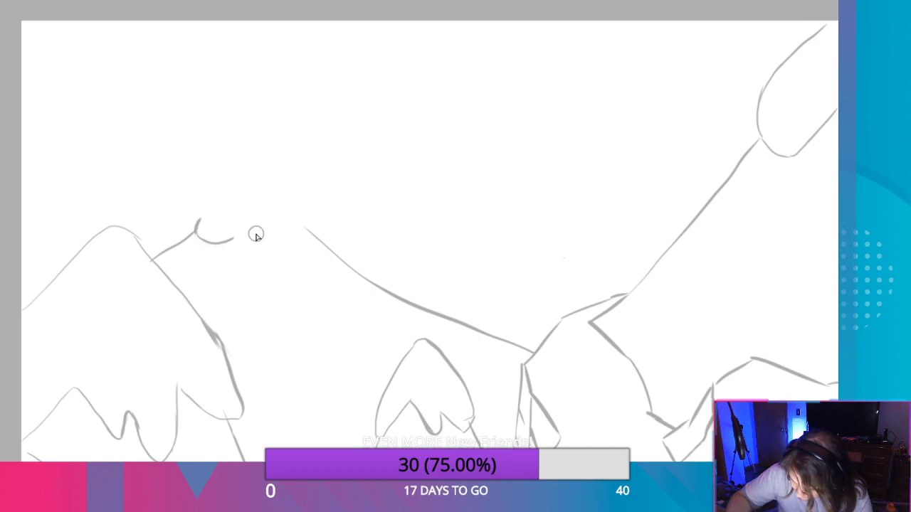
mouse_move(235, 238)
mouse_down()
mouse_move(270, 241)
mouse_move(305, 222)
mouse_move(286, 193)
mouse_up()
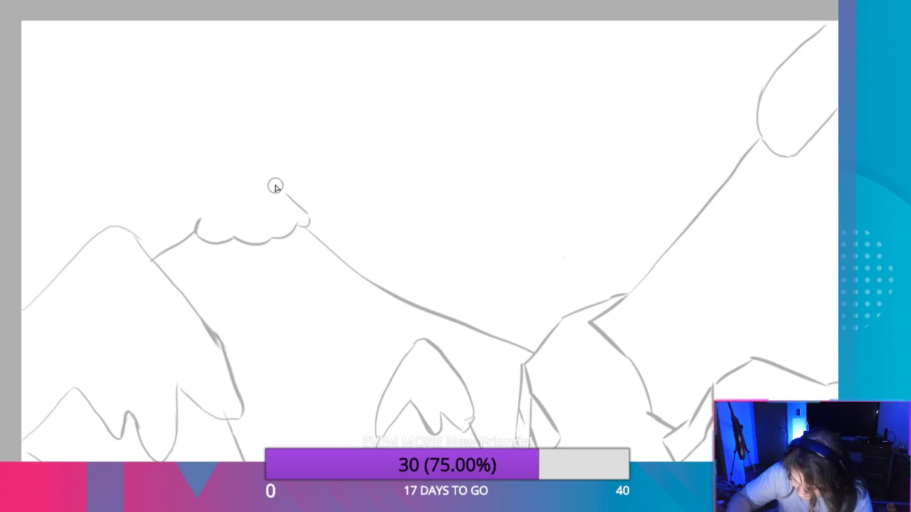
key(ctrl+z)
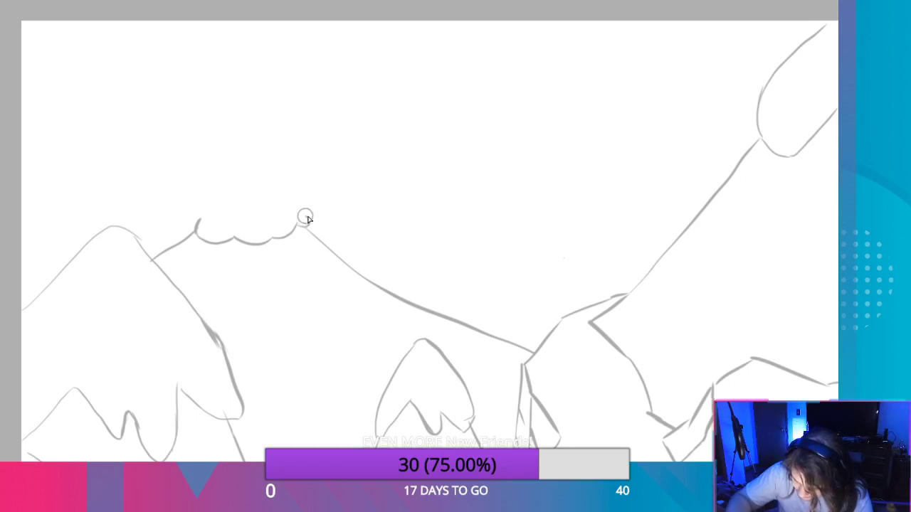
drag(306, 219, 256, 193)
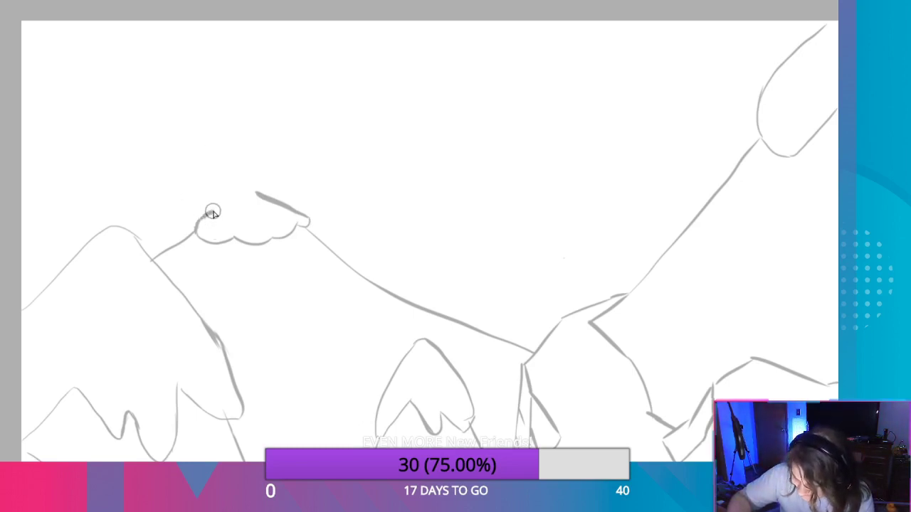
drag(196, 227, 227, 200)
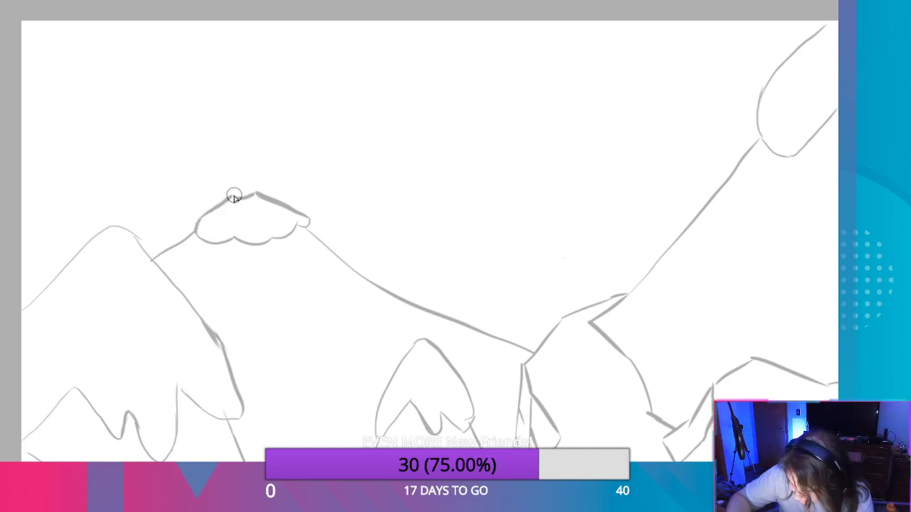
drag(234, 198, 247, 194)
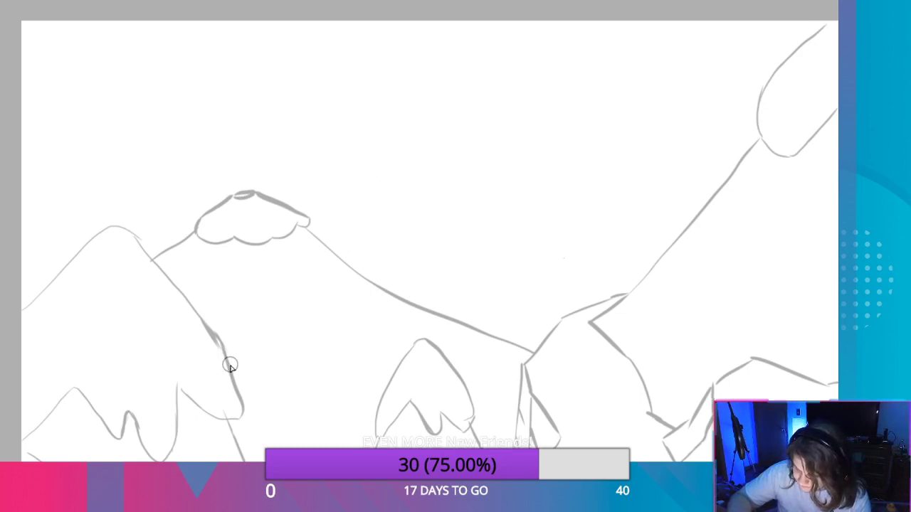
Draw a row of rounded, puffy bumps between the first and second mountains, shrinking toward the second mountain.
mouse_move(230, 365)
mouse_down()
mouse_move(295, 319)
mouse_move(338, 348)
mouse_up()
key(ctrl+z)
mouse_move(235, 376)
mouse_down()
mouse_move(324, 348)
mouse_move(346, 388)
mouse_move(389, 381)
mouse_up()
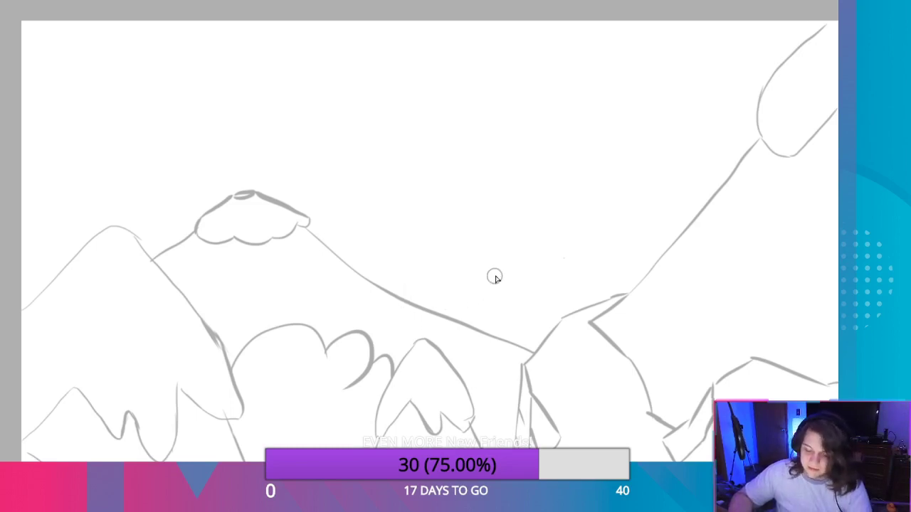
Draw a large three-lobed puffy cloud outline spanning from the background mountain's long slope to the tall mountain's near slope.
drag(495, 278, 352, 328)
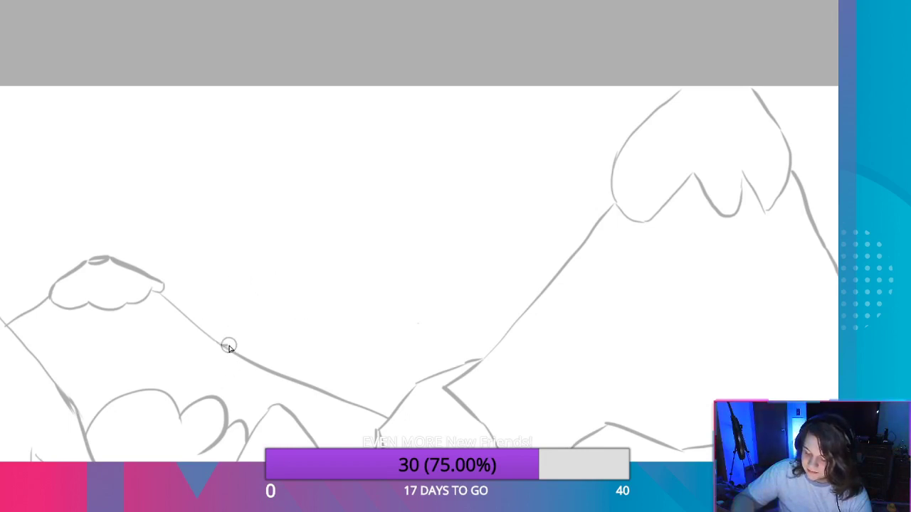
drag(224, 345, 352, 273)
key(ctrl+z)
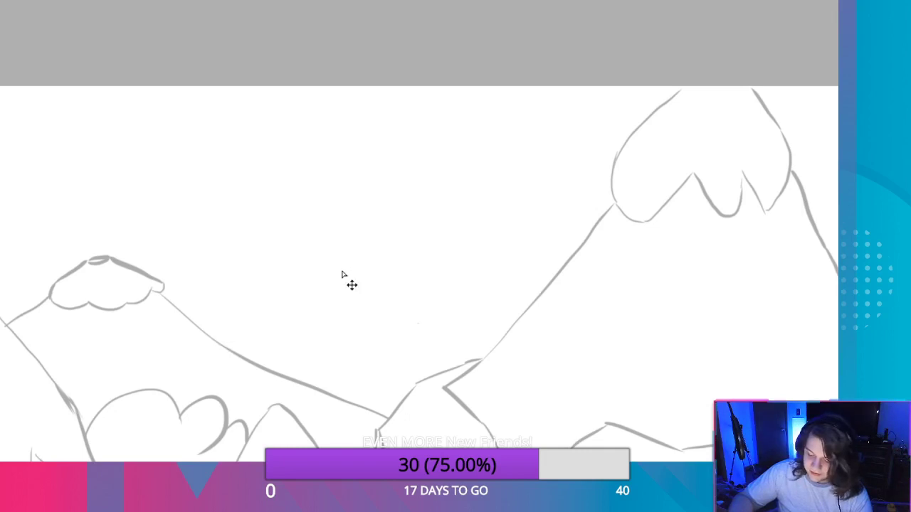
drag(240, 353, 396, 292)
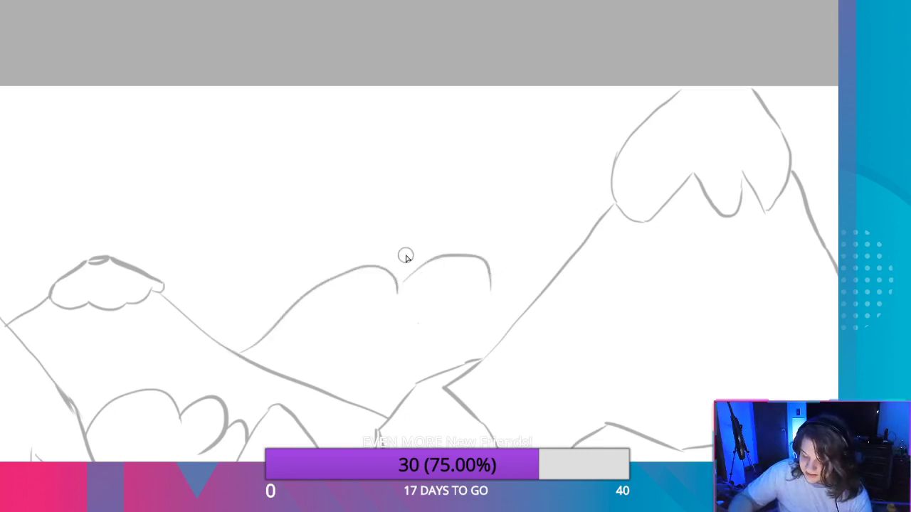
key(ctrl+z)
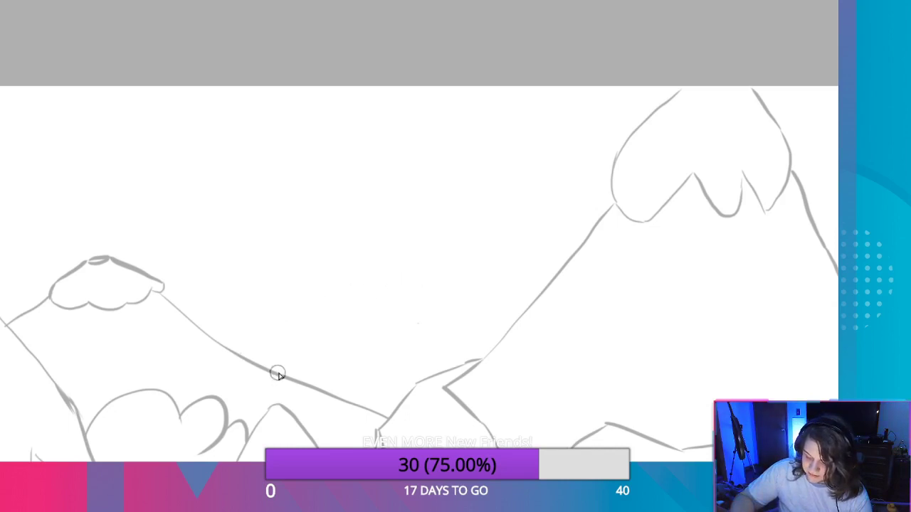
mouse_move(277, 376)
mouse_down()
mouse_move(355, 295)
mouse_move(339, 258)
mouse_move(441, 280)
mouse_move(514, 247)
mouse_move(541, 292)
mouse_up()
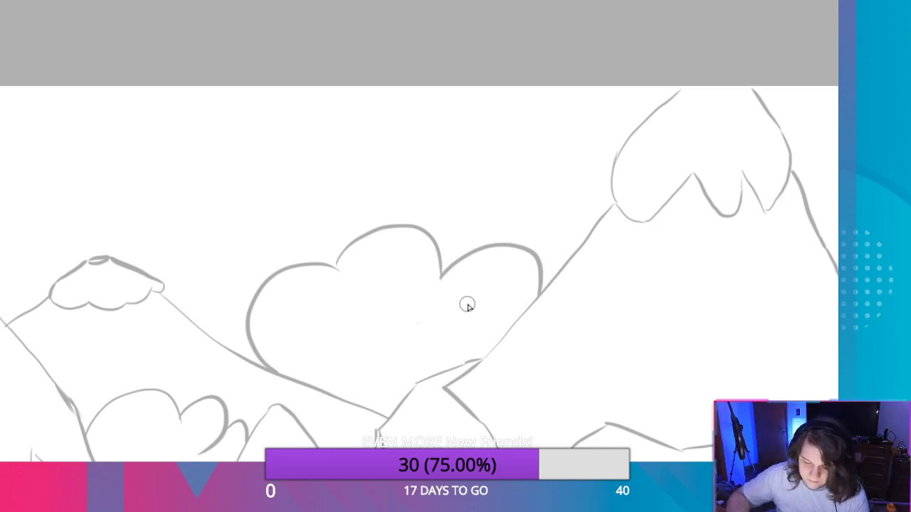
Look over the landscape sketch between the tall snow-capped mountain and the first mountain to check the composition.
drag(602, 289, 302, 237)
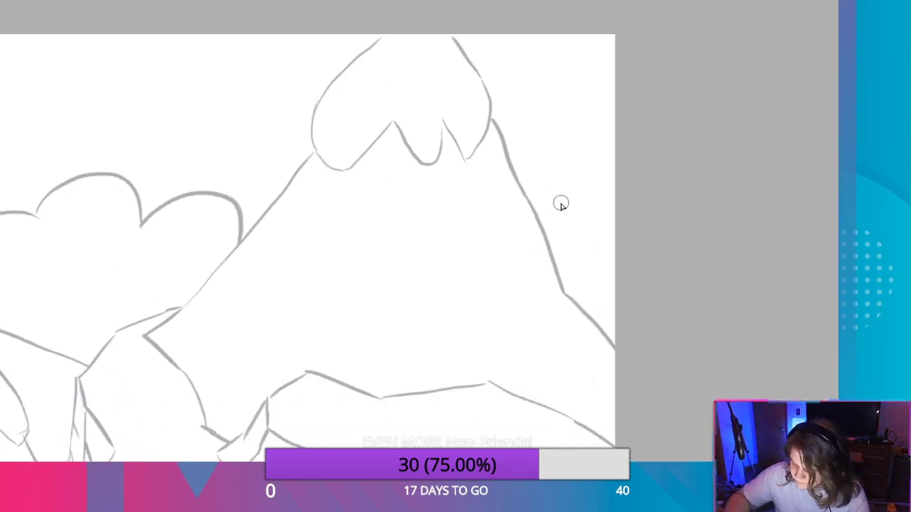
drag(281, 278, 610, 157)
drag(394, 150, 548, 309)
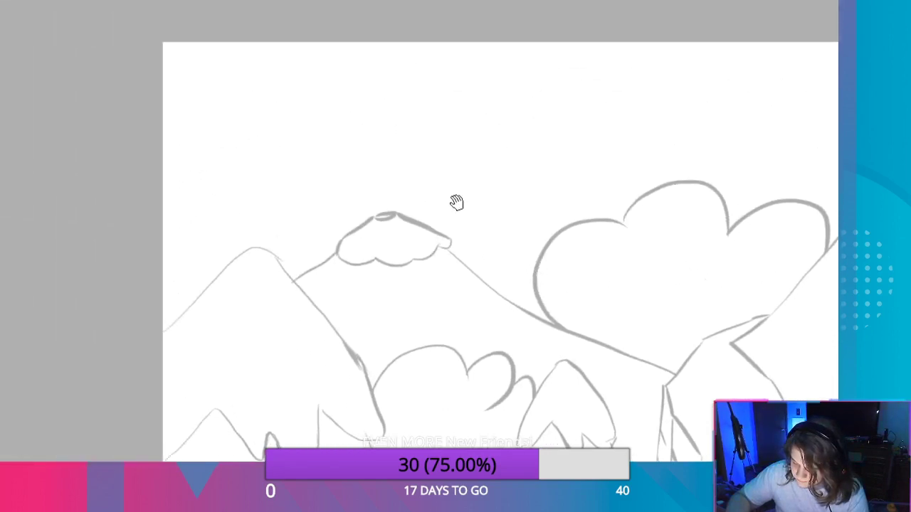
drag(545, 270, 417, 152)
drag(482, 134, 387, 158)
drag(634, 254, 464, 196)
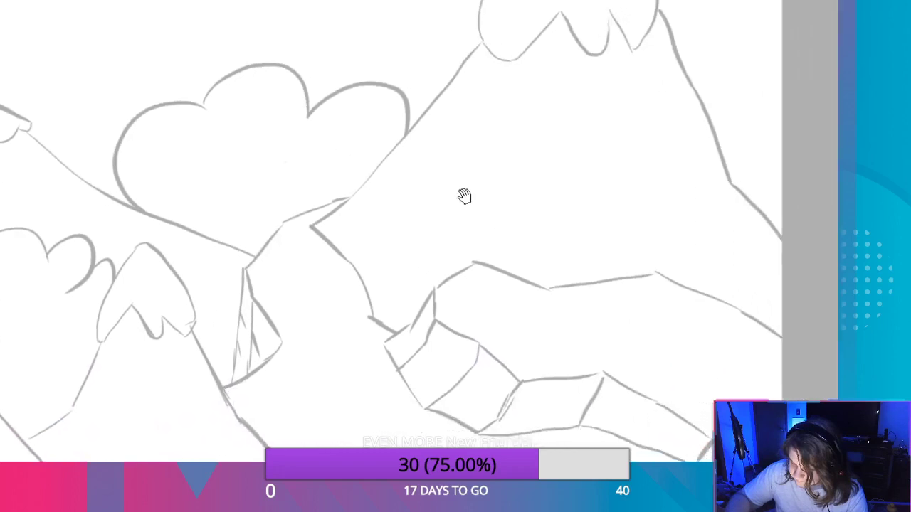
drag(387, 126, 543, 234)
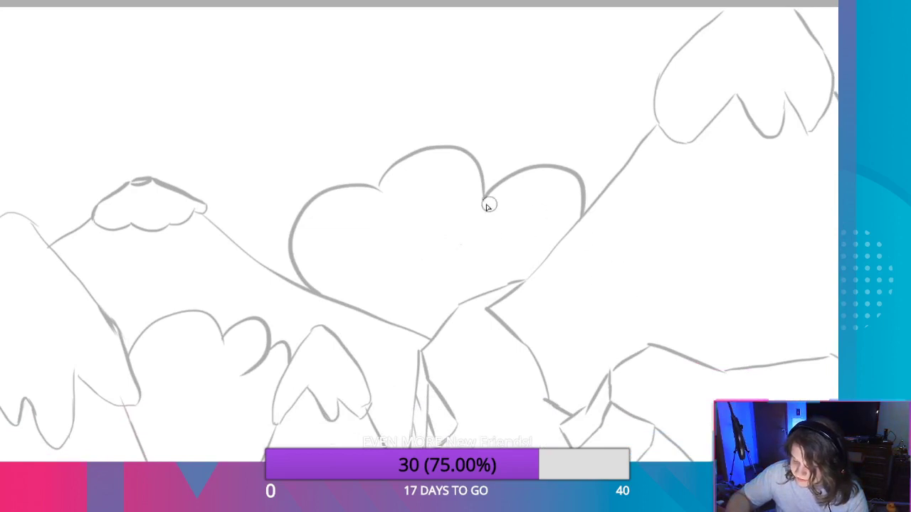
Draw a low rounded hill behind the first mountain, curving from the canvas edge to the mountain's outer slope.
drag(292, 166, 492, 309)
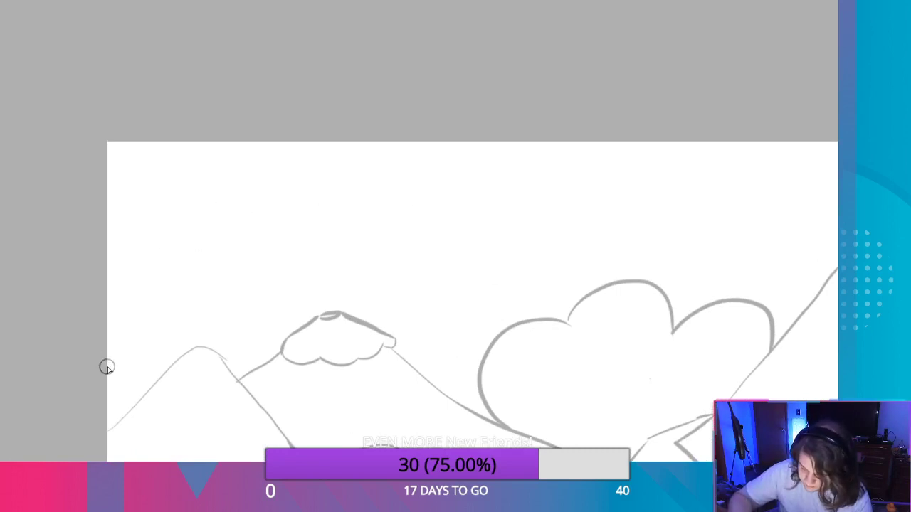
drag(111, 366, 206, 335)
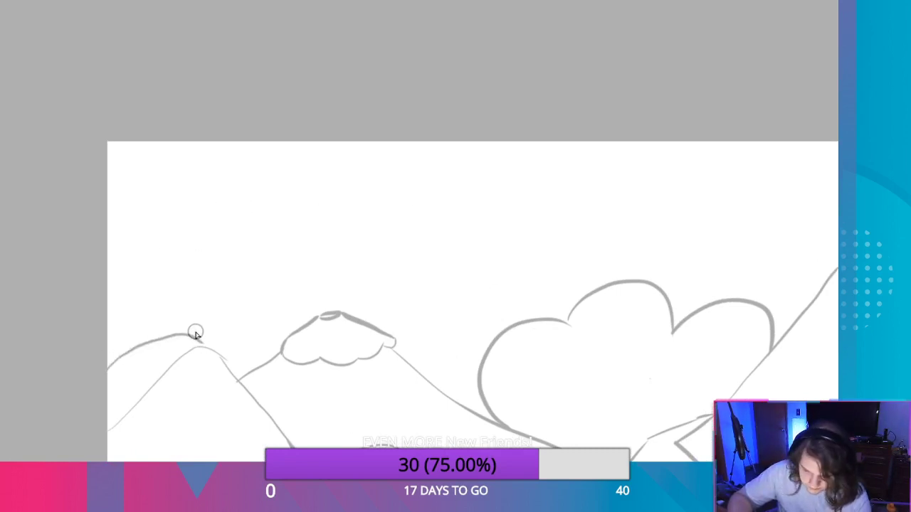
key(ctrl+z)
drag(107, 378, 218, 345)
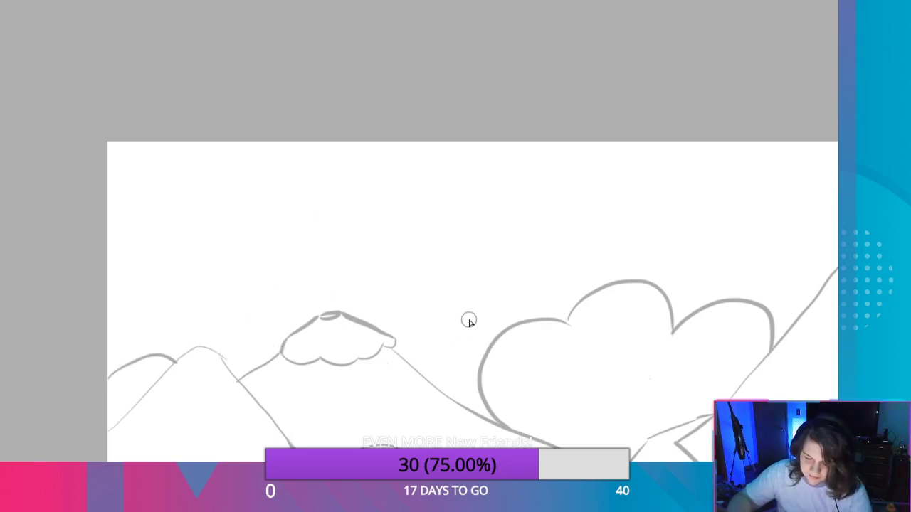
Try to add a small rounded bump beside the three-lobed cloud, above the background mountain's slope.
mouse_move(467, 319)
mouse_down()
mouse_move(425, 272)
mouse_move(237, 273)
mouse_up()
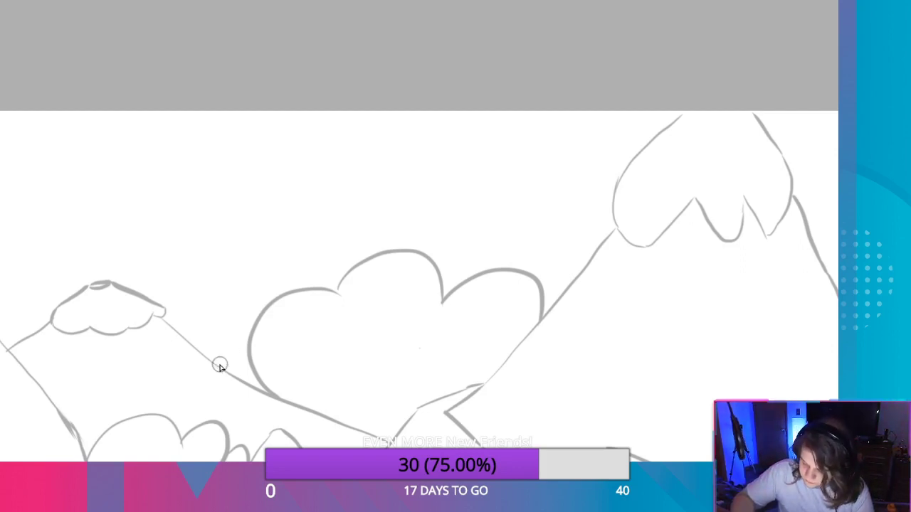
drag(218, 368, 255, 320)
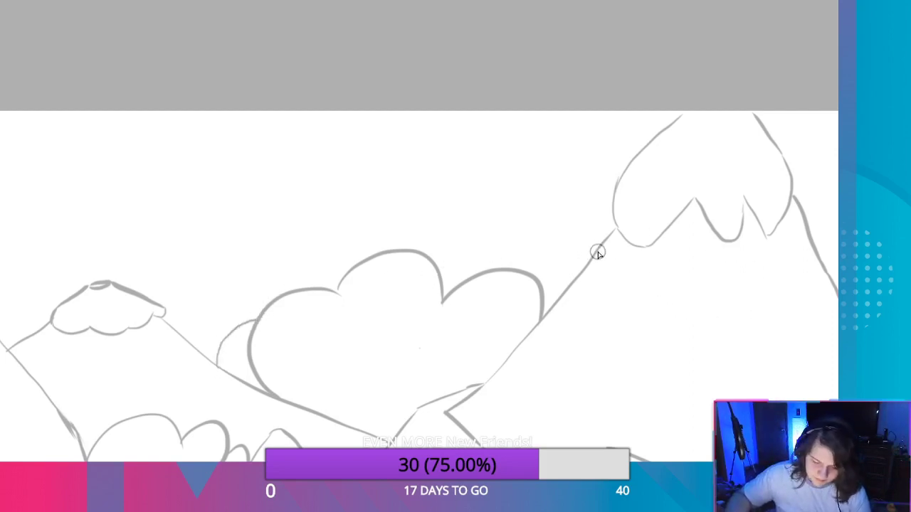
key(ctrl+z)
mouse_move(610, 281)
mouse_down()
mouse_move(626, 292)
mouse_move(480, 236)
mouse_move(362, 166)
mouse_up()
drag(550, 245, 792, 391)
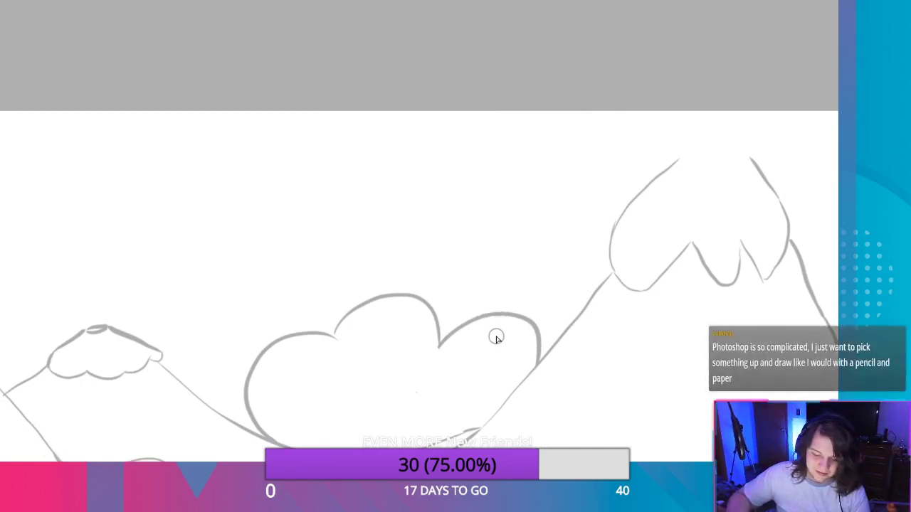
key(v)
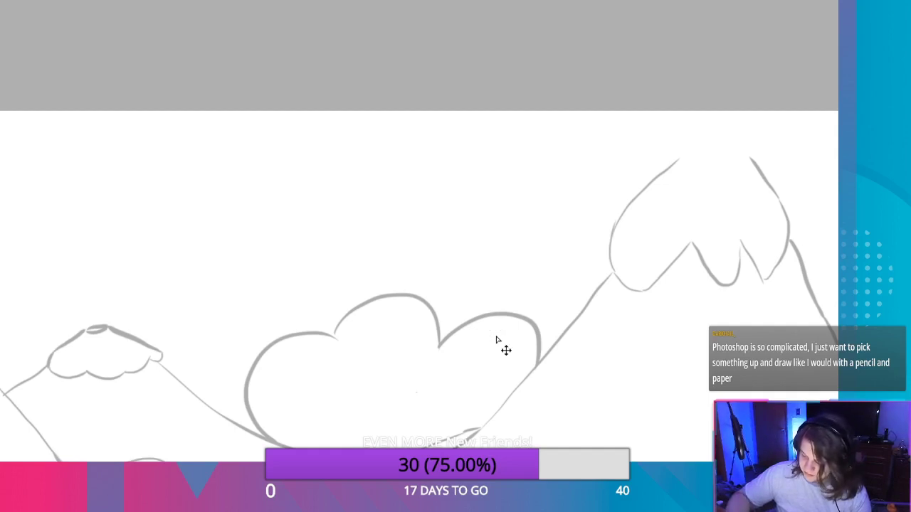
key(b)
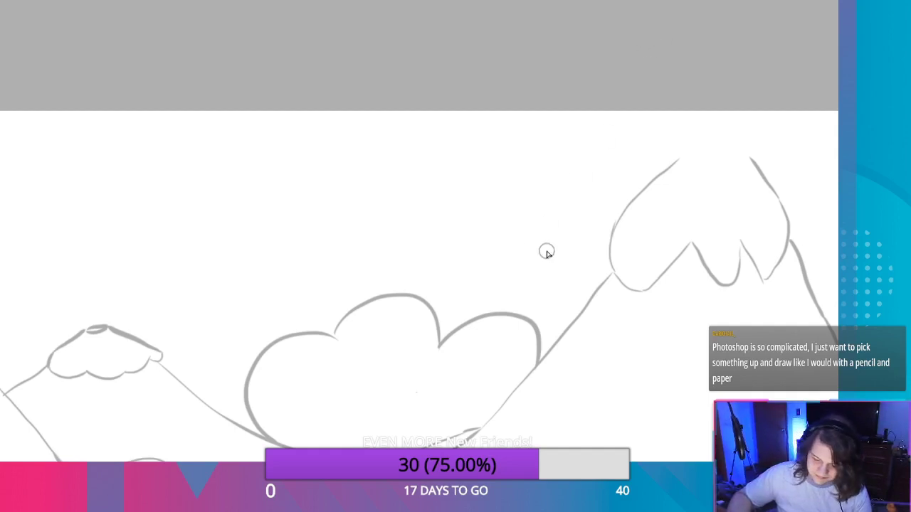
key(ctrl+z)
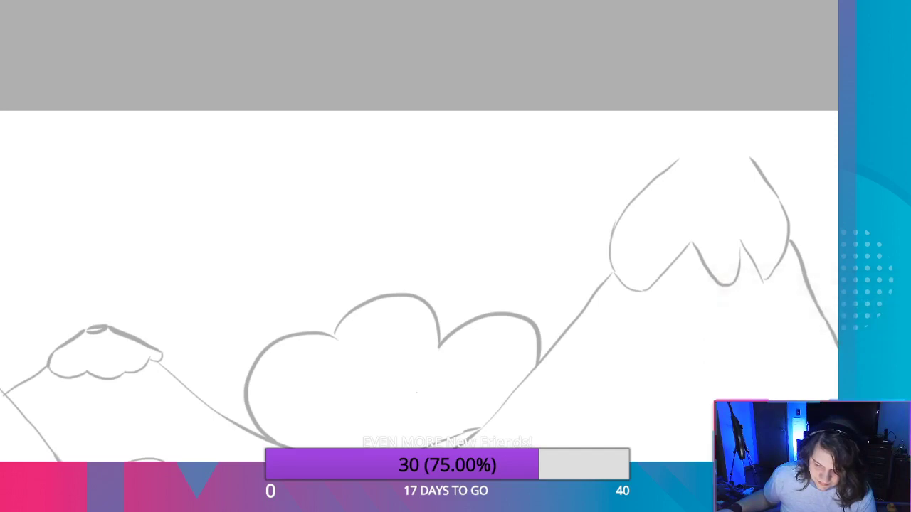
key(ctrl+z)
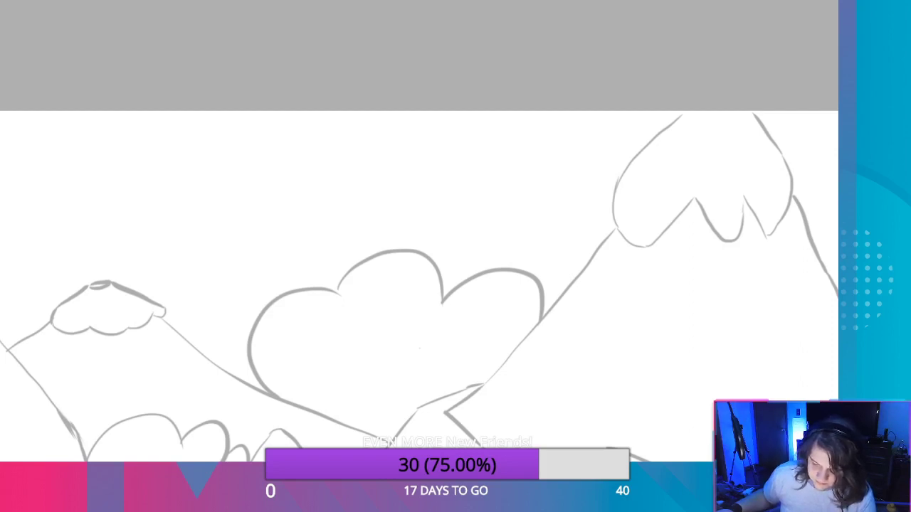
Erase the three-lobed cloud outline between the background mountain and the tall mountain along with the stray mark inside it.
mouse_move(309, 222)
mouse_down()
mouse_move(351, 182)
mouse_move(555, 152)
mouse_up()
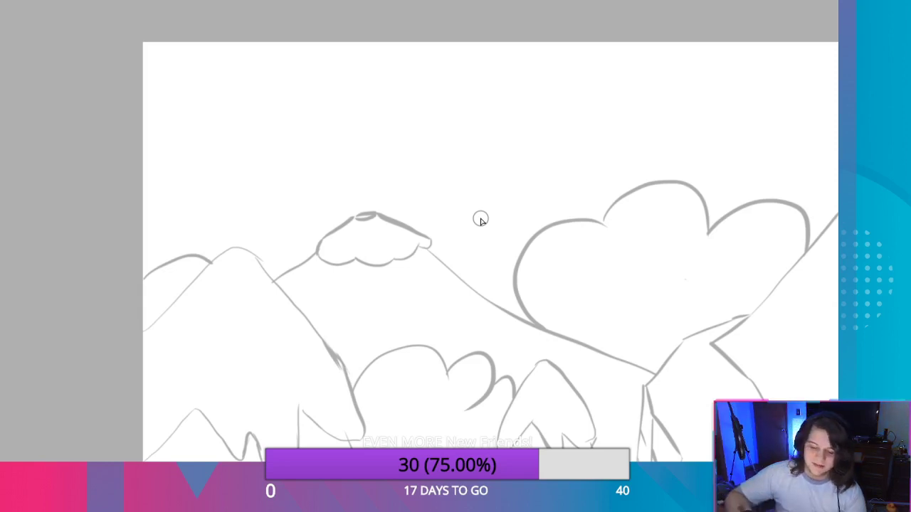
mouse_move(482, 230)
mouse_down()
mouse_move(360, 154)
mouse_move(477, 126)
mouse_move(513, 128)
mouse_move(509, 161)
mouse_up()
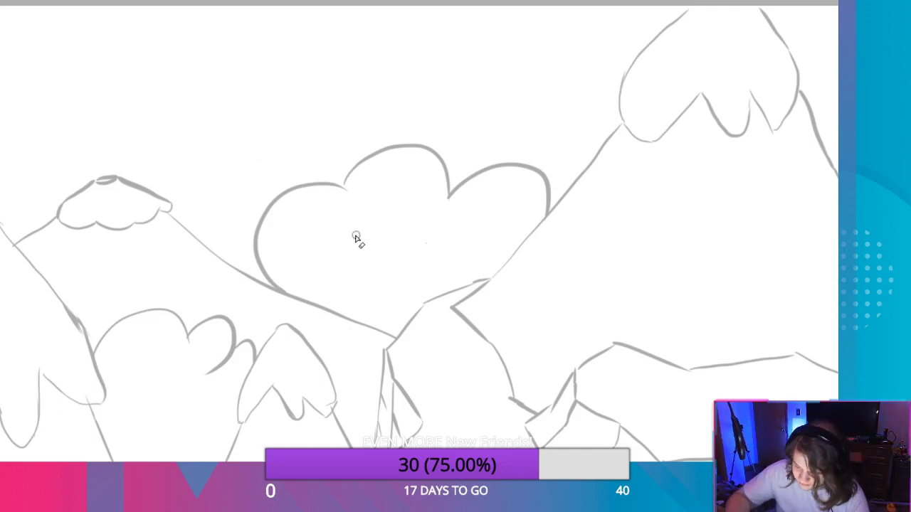
scroll(320, 242, up, 3)
scroll(283, 243, up, 2)
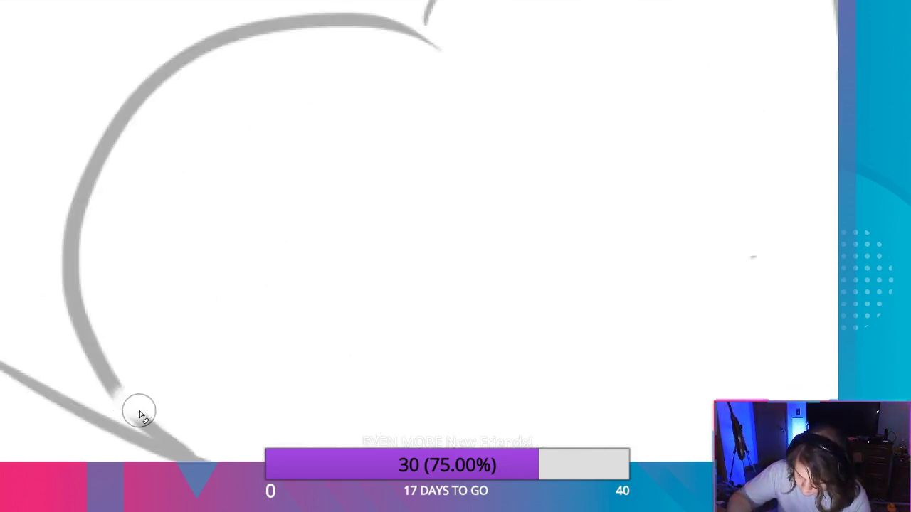
mouse_move(156, 421)
mouse_down()
mouse_move(201, 442)
mouse_move(126, 401)
mouse_move(95, 147)
mouse_move(69, 282)
mouse_move(95, 353)
mouse_move(145, 84)
mouse_move(264, 22)
mouse_move(439, 47)
mouse_move(340, 19)
mouse_move(148, 113)
mouse_move(352, 25)
mouse_move(431, 4)
mouse_move(679, 8)
mouse_move(830, 59)
mouse_move(837, 14)
mouse_up()
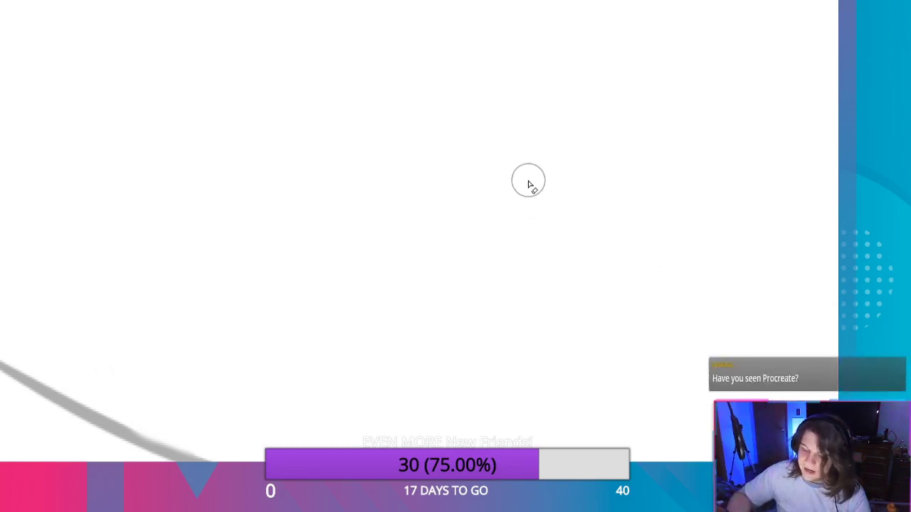
mouse_move(557, 140)
mouse_down()
mouse_move(476, 320)
mouse_move(356, 352)
mouse_up()
drag(625, 94, 594, 135)
mouse_move(214, 221)
mouse_down()
mouse_move(336, 147)
mouse_move(396, 130)
mouse_move(517, 130)
mouse_move(575, 179)
mouse_move(370, 150)
mouse_move(460, 156)
mouse_up()
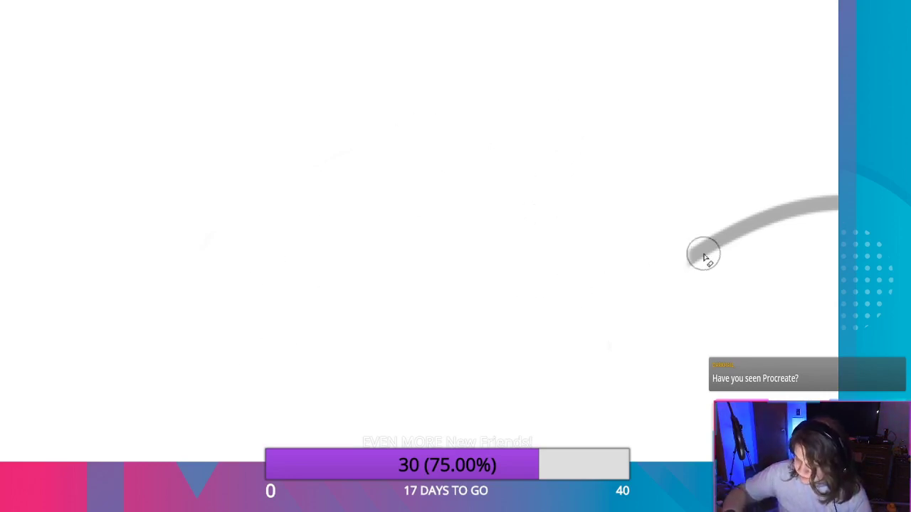
mouse_move(703, 252)
mouse_down()
mouse_move(833, 203)
mouse_move(823, 214)
mouse_move(781, 209)
mouse_move(747, 242)
mouse_move(740, 232)
mouse_up()
key(ctrl+z)
key(ctrl+z)
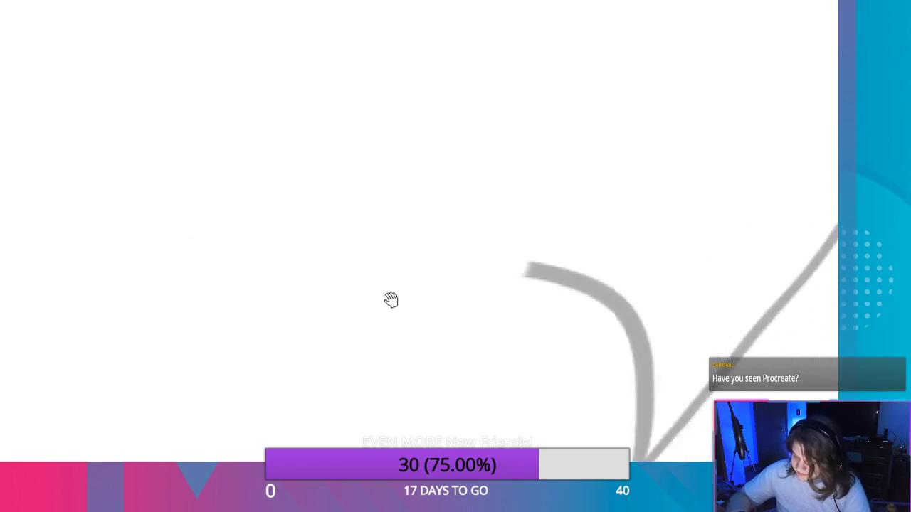
mouse_move(523, 265)
mouse_down()
mouse_move(610, 292)
mouse_move(651, 358)
mouse_move(630, 451)
mouse_move(617, 444)
mouse_move(634, 328)
mouse_move(551, 284)
mouse_up()
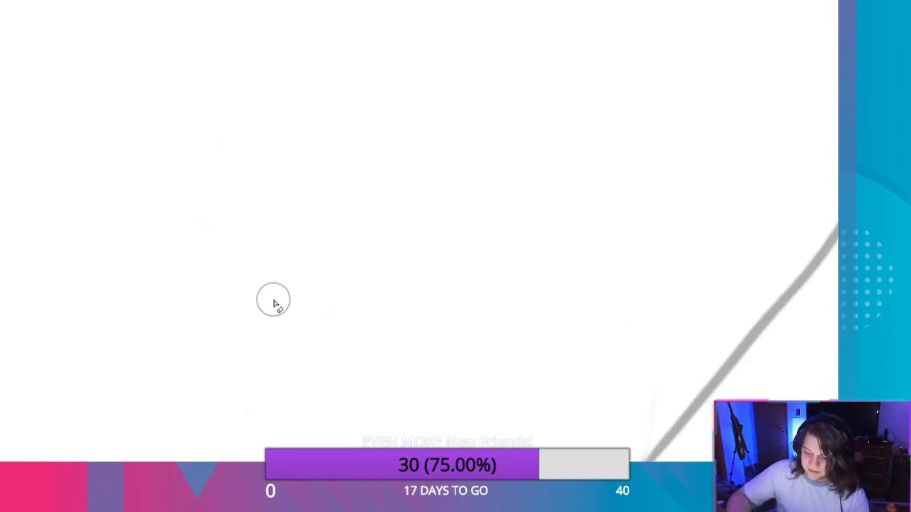
scroll(240, 380, down, 5)
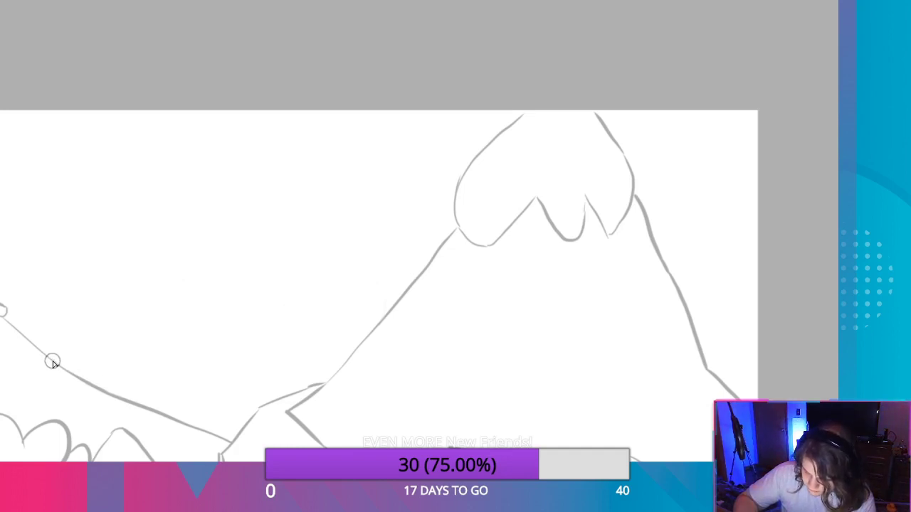
Try to draw a single rounded cloud bump rising from the background mountain's long slope.
mouse_move(52, 363)
mouse_down()
mouse_move(66, 343)
mouse_move(156, 327)
mouse_move(184, 357)
mouse_up()
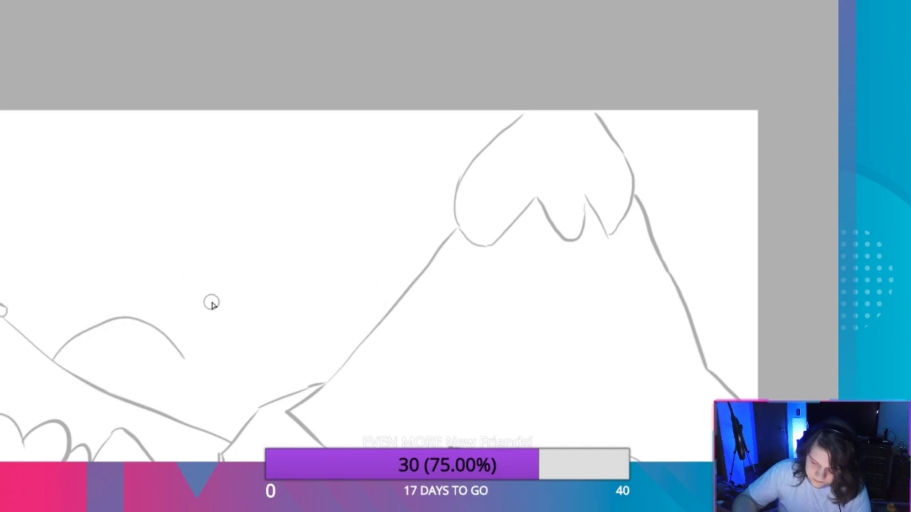
key(ctrl+z)
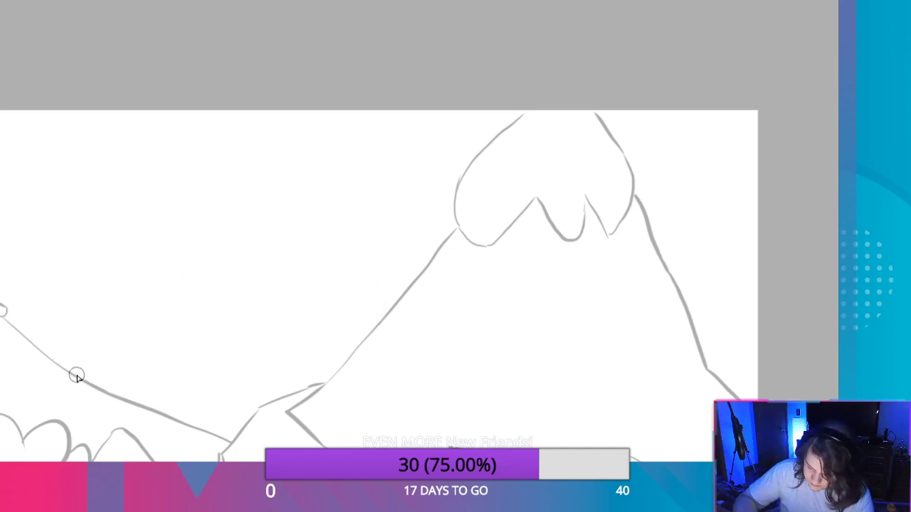
drag(80, 349, 223, 325)
key(ctrl+z)
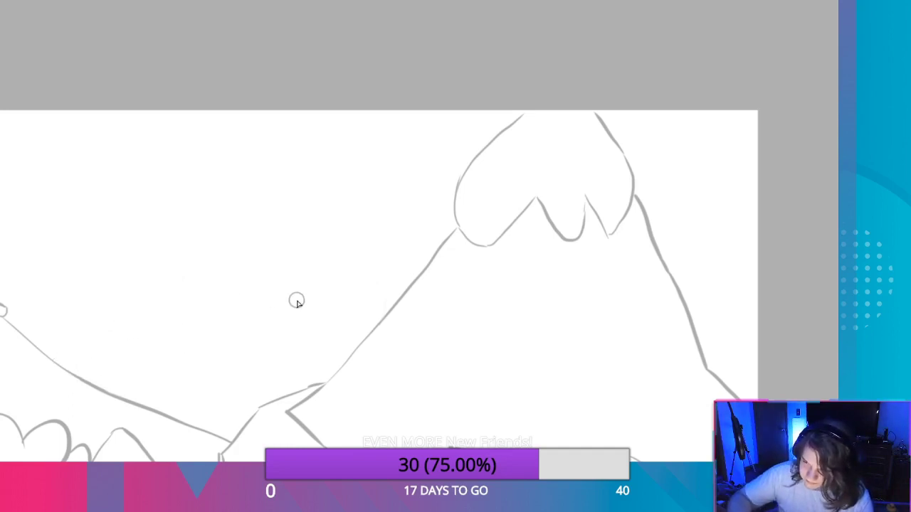
Try to draw a row of three cloud bumps from the tall mountain's near slope back to the background mountain.
mouse_move(409, 286)
mouse_down()
mouse_move(293, 307)
mouse_move(278, 325)
mouse_move(187, 301)
mouse_move(171, 327)
mouse_up()
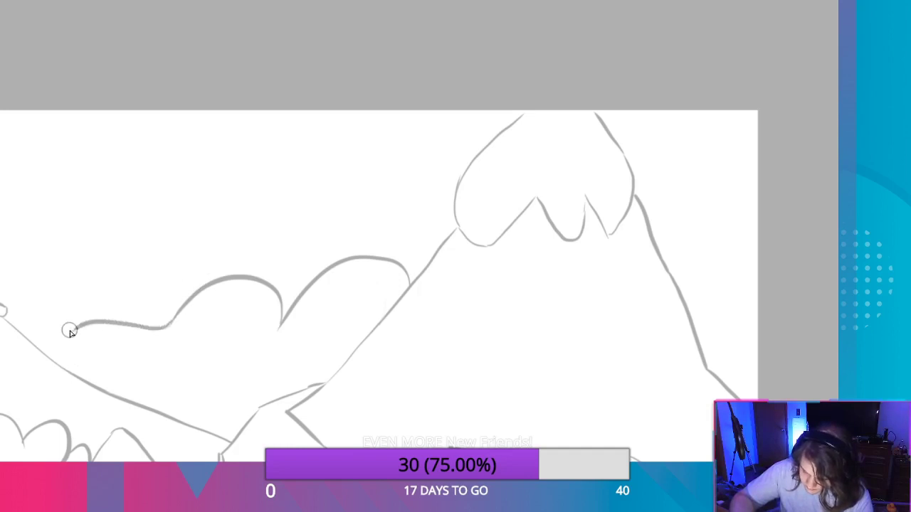
mouse_move(171, 322)
mouse_down()
mouse_move(111, 309)
mouse_move(38, 350)
mouse_up()
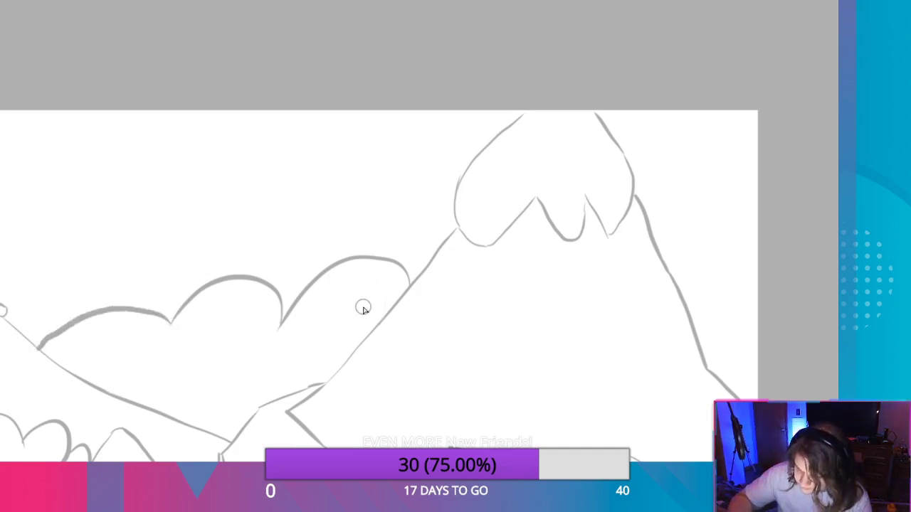
key(ctrl+z)
key(ctrl+z)
key(ctrl+z)
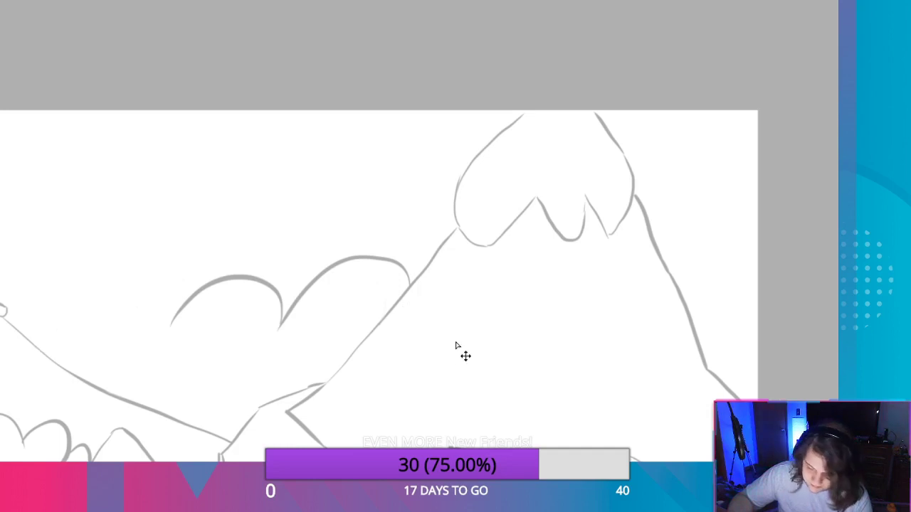
mouse_move(134, 400)
mouse_down()
mouse_move(179, 349)
mouse_move(268, 360)
mouse_up()
key(ctrl+z)
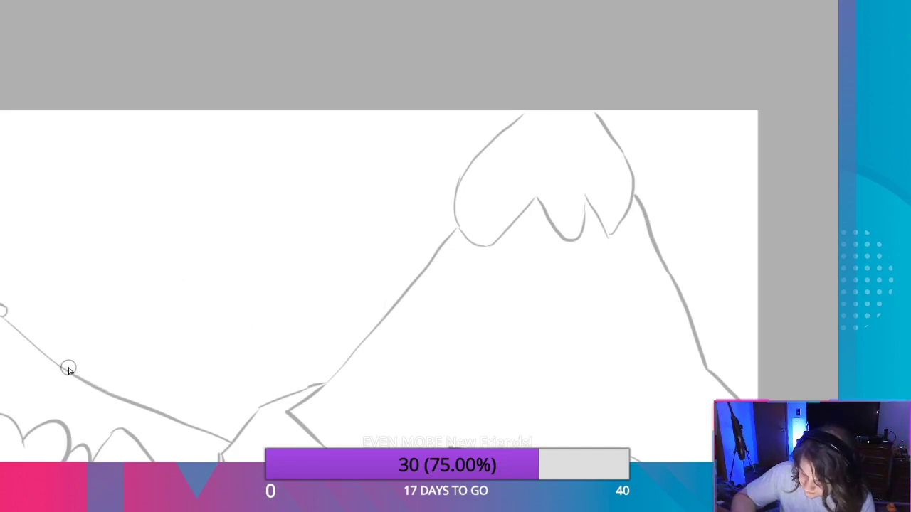
Try to draw two large cloud bumps rising from the background mountain's long slope towards the tall mountain.
mouse_move(63, 364)
mouse_down()
mouse_move(169, 305)
mouse_move(207, 311)
mouse_move(192, 325)
mouse_move(236, 280)
mouse_move(325, 295)
mouse_up()
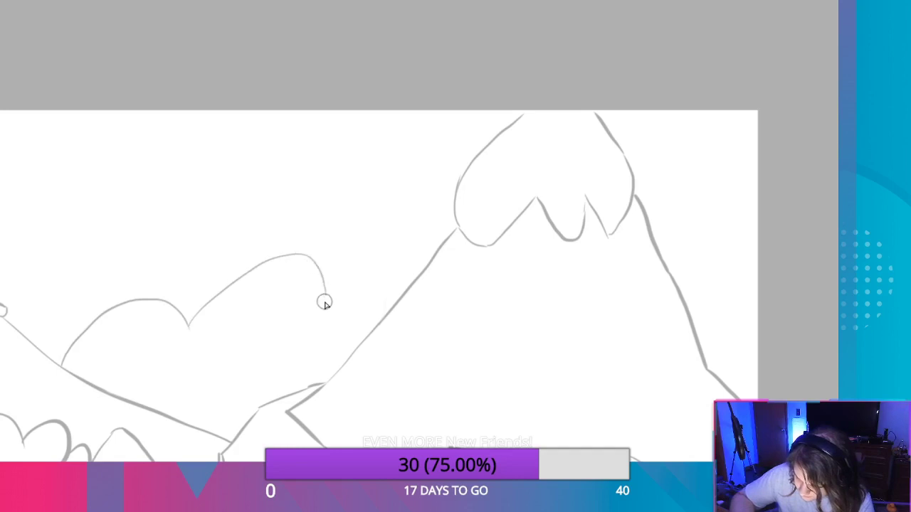
key(ctrl+z)
key(ctrl+z)
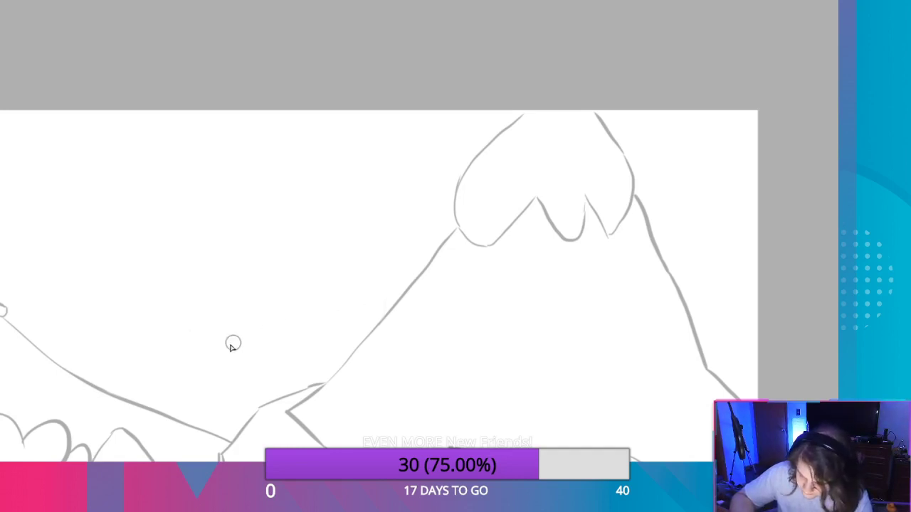
Draw a row of three rounded cloud bumps from the background mountain's long slope up to the tall mountain's side.
mouse_move(91, 382)
mouse_down()
mouse_move(203, 333)
mouse_move(214, 346)
mouse_move(257, 318)
mouse_move(339, 319)
mouse_up()
key(ctrl+z)
mouse_move(215, 345)
mouse_down()
mouse_move(223, 325)
mouse_move(342, 301)
mouse_up()
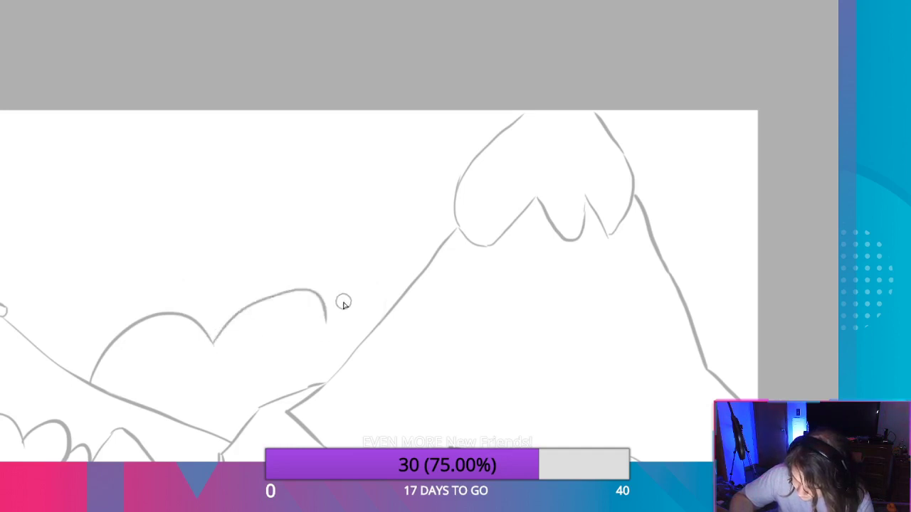
key(ctrl+z)
mouse_move(212, 344)
mouse_down()
mouse_move(328, 312)
mouse_move(384, 308)
mouse_up()
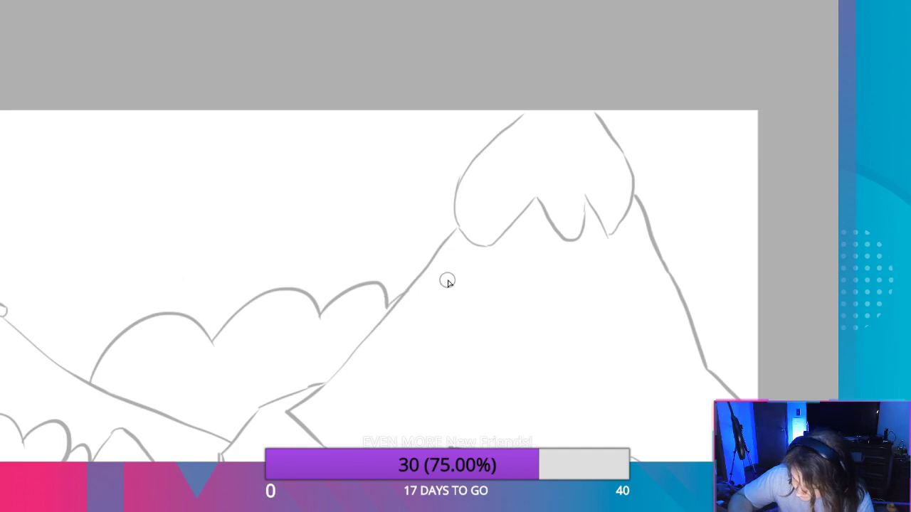
Erase the small rim at the background mountain's summit along with the adjoining ends of its slope lines.
scroll(388, 436, down, 2)
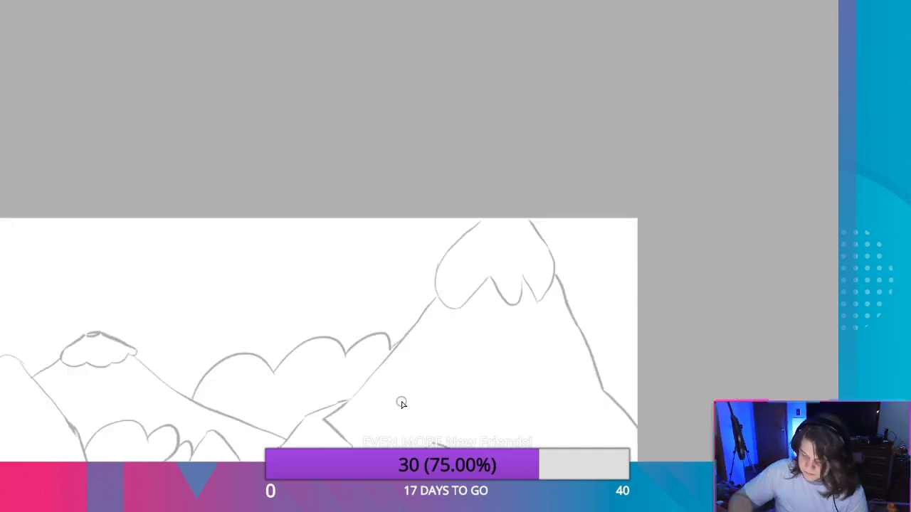
scroll(385, 386, down, 2)
mouse_move(371, 362)
mouse_down()
mouse_move(317, 299)
mouse_move(349, 230)
mouse_move(371, 221)
mouse_up()
scroll(396, 219, up, 2)
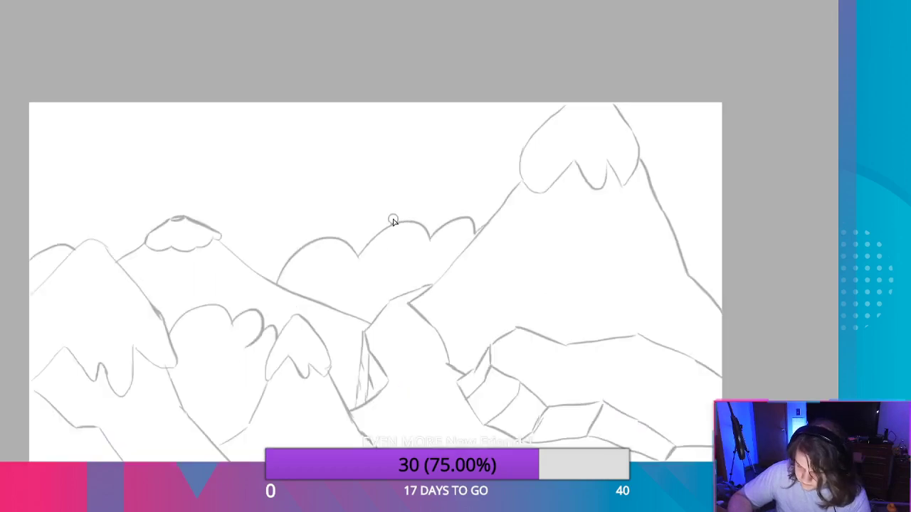
scroll(205, 264, up, 8)
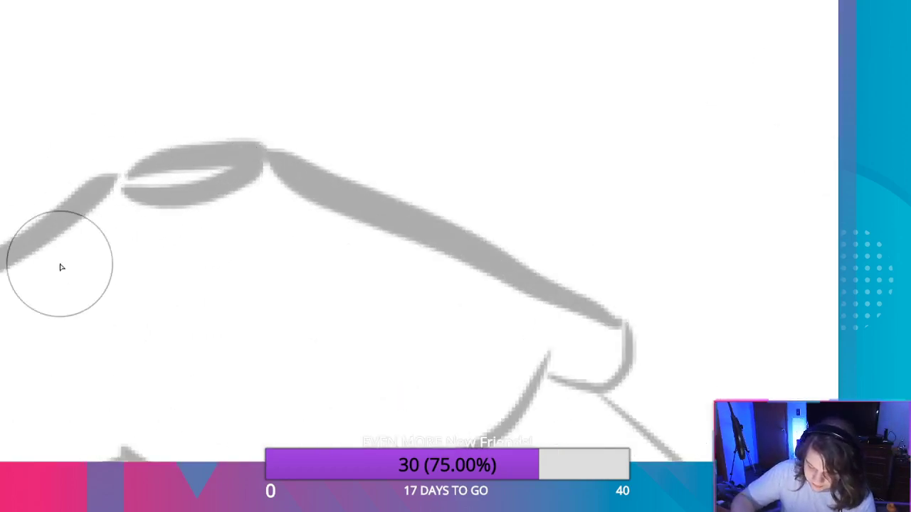
mouse_move(163, 146)
mouse_down()
mouse_move(146, 154)
mouse_move(177, 130)
mouse_move(220, 140)
mouse_move(281, 178)
mouse_move(81, 189)
mouse_move(364, 169)
mouse_move(11, 203)
mouse_move(73, 188)
mouse_move(165, 197)
mouse_up()
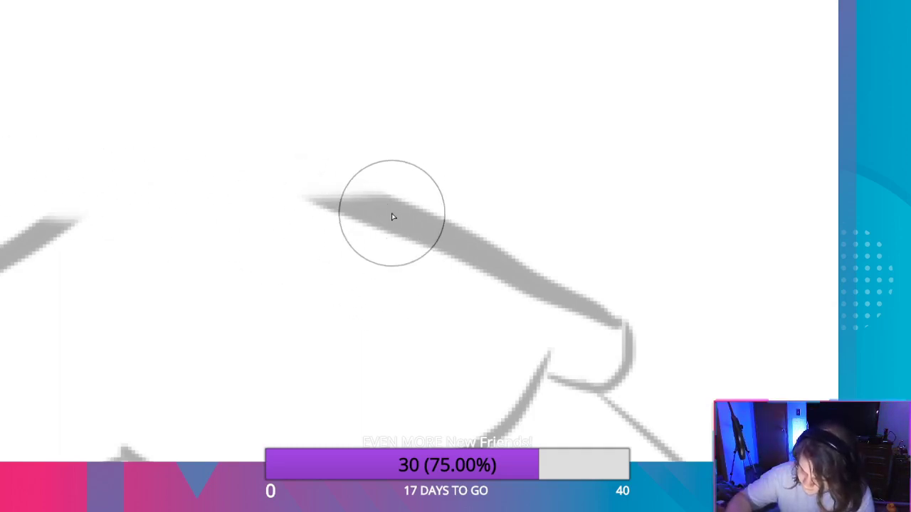
Draw a wider crater's lower rim at the background mountain's summit, with short strokes descending from both ends.
drag(359, 198, 270, 123)
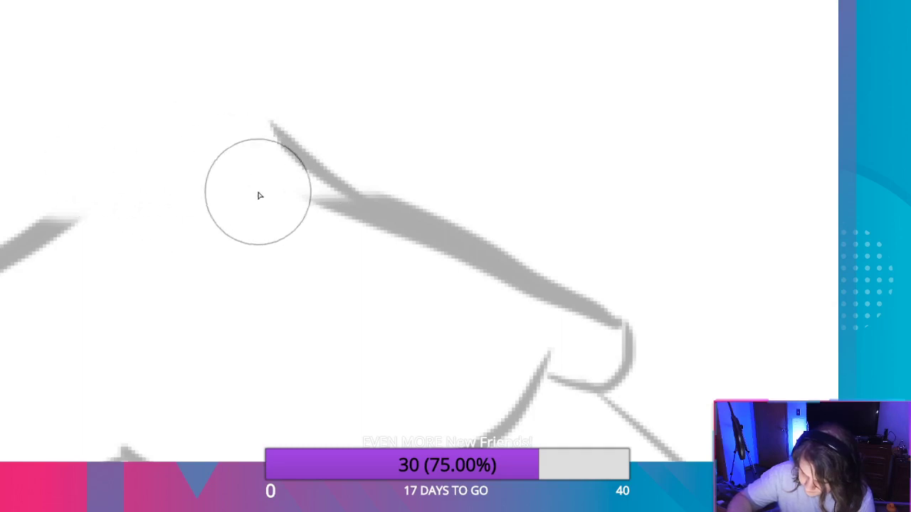
key(ctrl+z)
drag(323, 150, 356, 189)
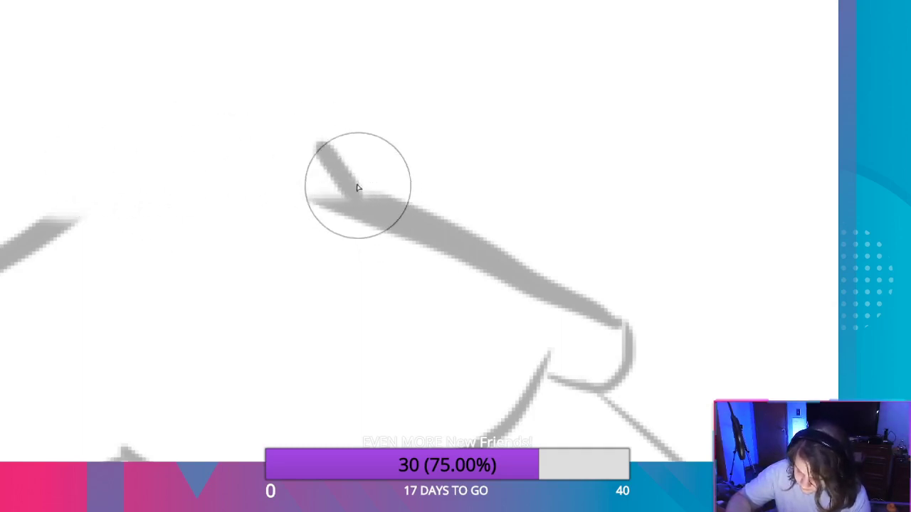
mouse_move(115, 155)
mouse_down()
mouse_move(264, 155)
mouse_move(314, 137)
mouse_up()
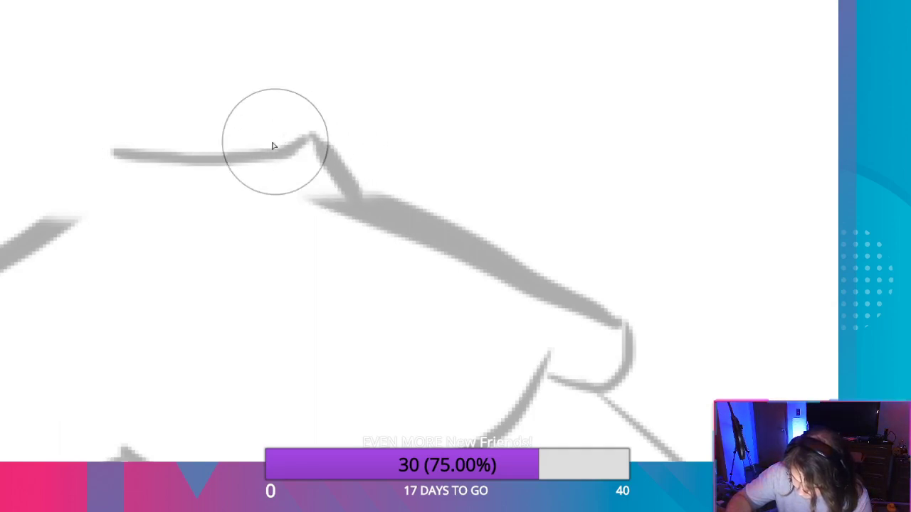
drag(35, 228, 108, 142)
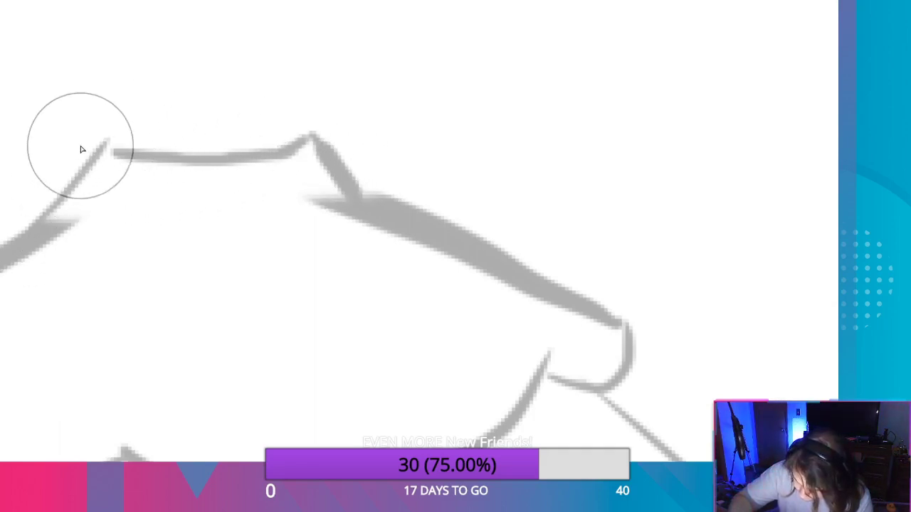
key(ctrl+z)
mouse_move(29, 228)
mouse_down()
mouse_move(112, 141)
mouse_move(187, 125)
mouse_up()
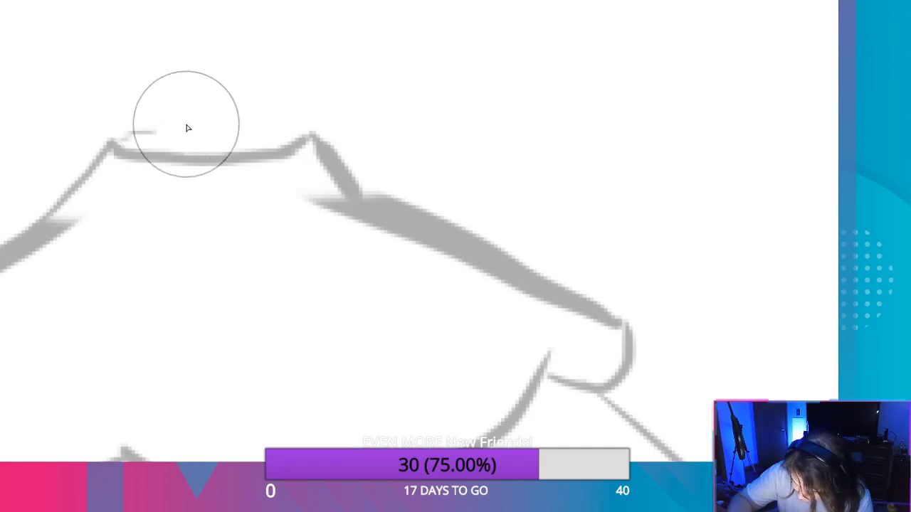
Draw the curved upper rim of the summit crater so that it closes into a flat oval.
mouse_move(120, 138)
mouse_down()
mouse_move(163, 126)
mouse_move(265, 124)
mouse_move(299, 138)
mouse_move(146, 121)
mouse_move(116, 140)
mouse_up()
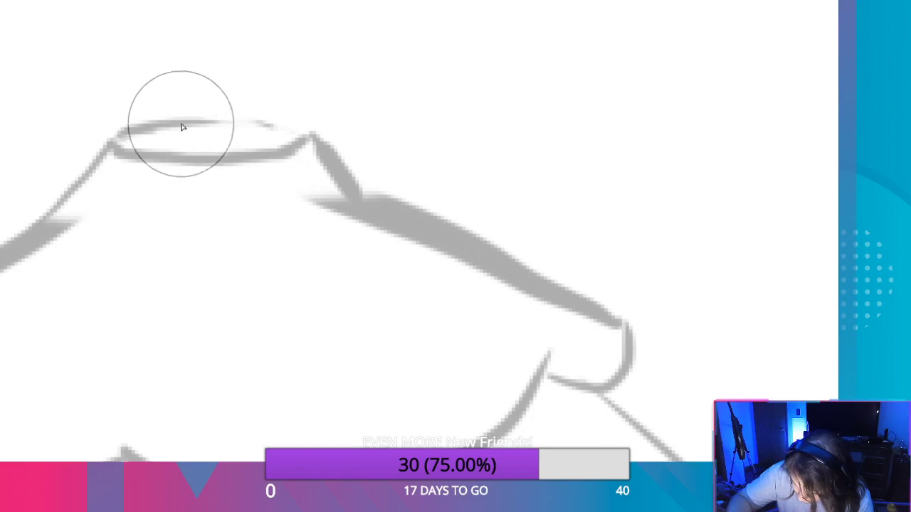
mouse_move(235, 129)
mouse_down()
mouse_move(299, 136)
mouse_move(179, 134)
mouse_up()
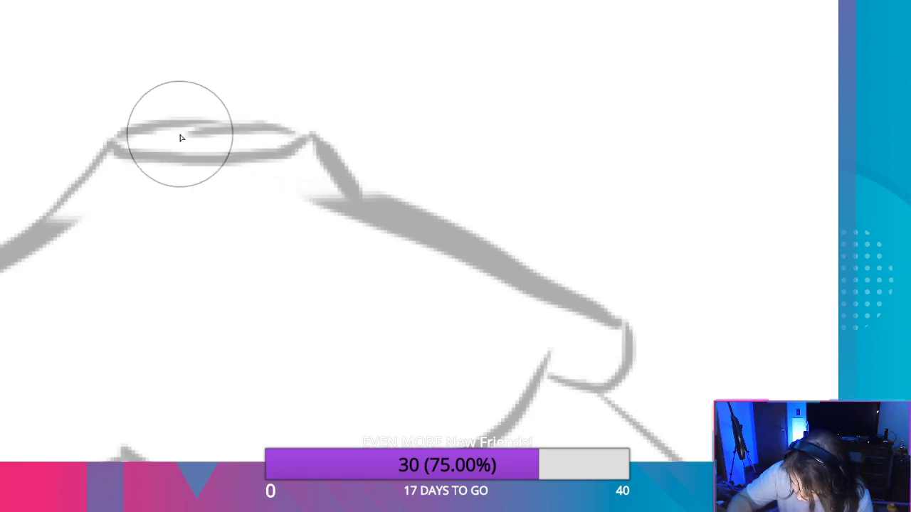
key(ctrl+z)
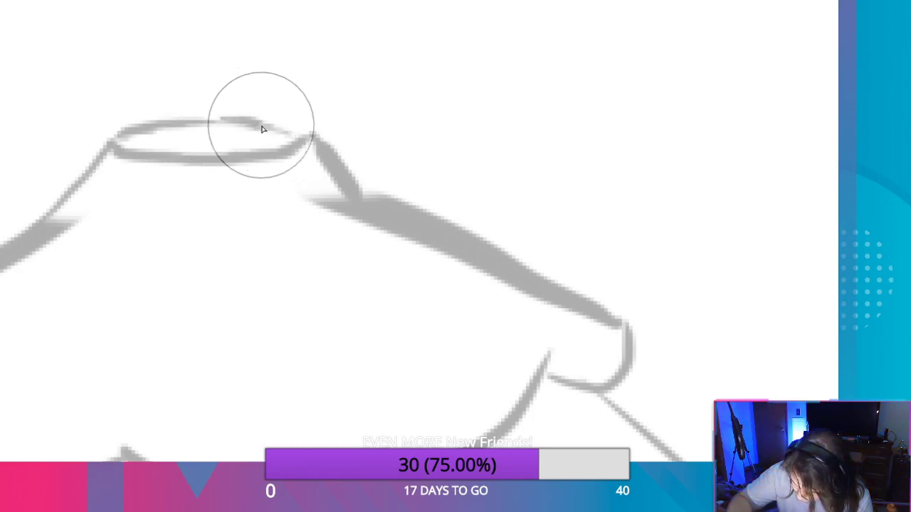
drag(261, 126, 299, 135)
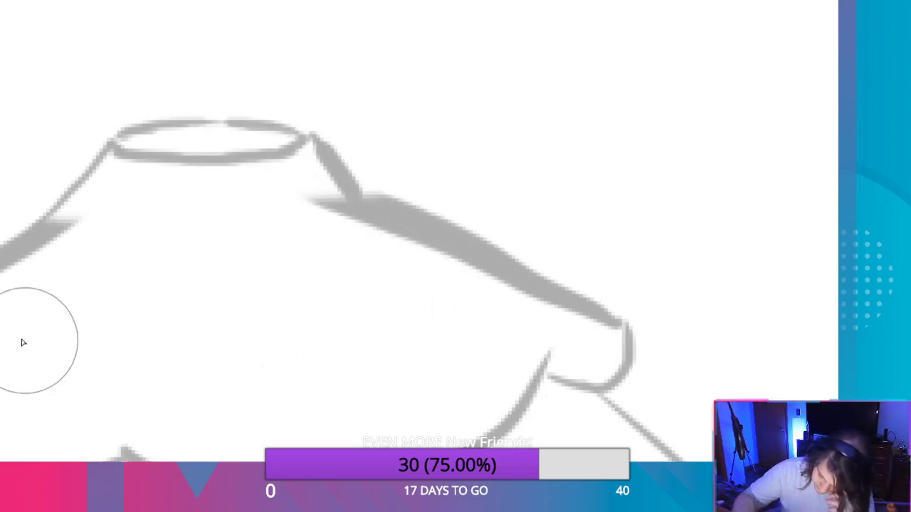
Erase the old snow cap outlines on both sides of the crater, including the rounded corner at the cap's right end.
drag(401, 218, 391, 252)
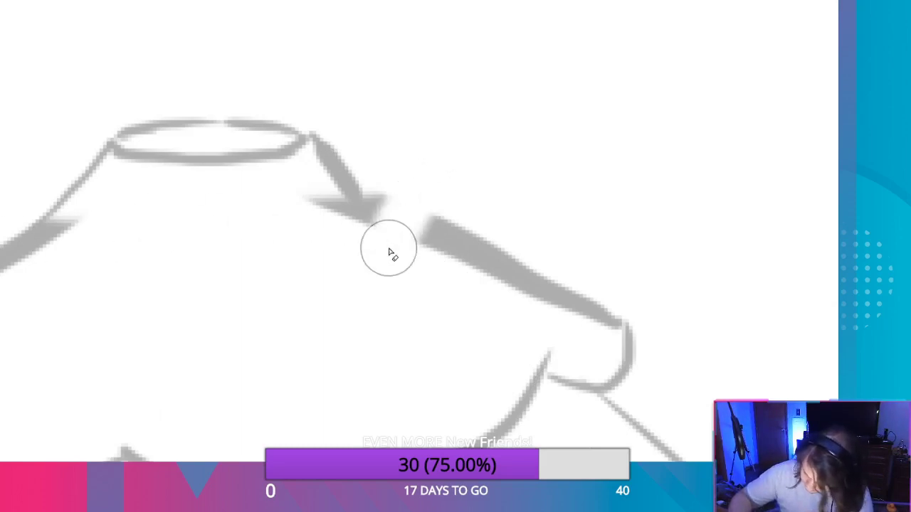
mouse_move(326, 254)
mouse_down()
mouse_move(307, 213)
mouse_move(319, 211)
mouse_move(404, 284)
mouse_move(439, 232)
mouse_move(484, 223)
mouse_move(573, 285)
mouse_move(610, 361)
mouse_move(590, 362)
mouse_move(574, 386)
mouse_move(594, 374)
mouse_up()
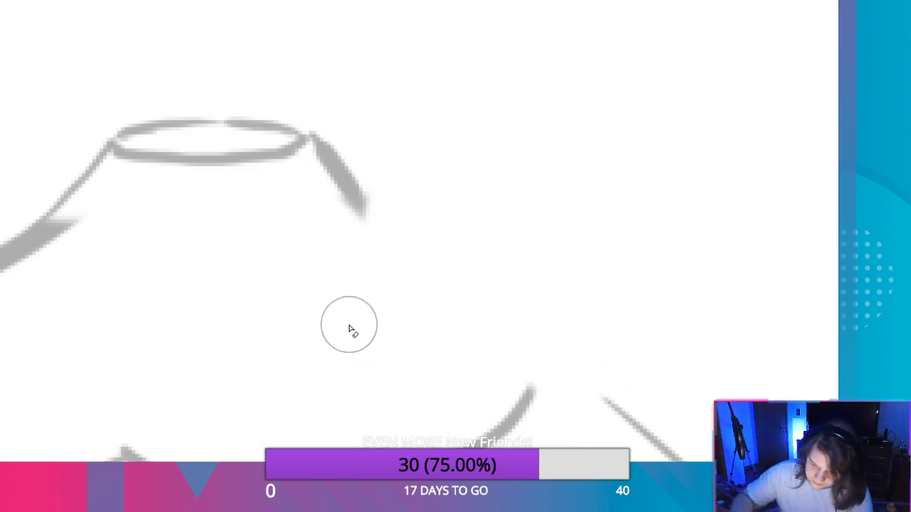
key(space)
mouse_move(236, 314)
mouse_down()
mouse_move(324, 311)
mouse_move(373, 258)
mouse_move(297, 240)
mouse_move(258, 264)
mouse_move(184, 367)
mouse_up()
mouse_move(125, 294)
mouse_down()
mouse_move(95, 321)
mouse_move(106, 391)
mouse_move(193, 261)
mouse_move(229, 262)
mouse_move(274, 248)
mouse_move(286, 265)
mouse_up()
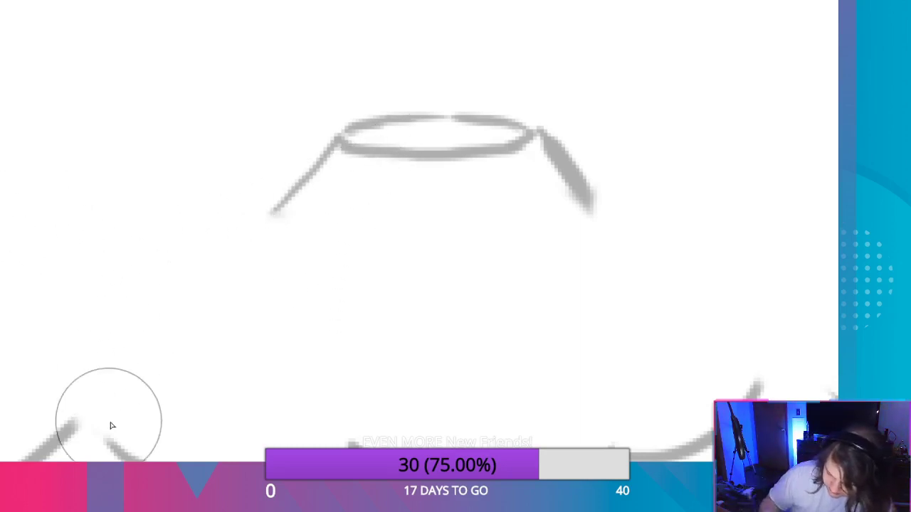
Draw the snow cap's left side from the crater rim down the slope, rounding it into the cap's lower edge.
mouse_move(92, 411)
mouse_down()
mouse_move(238, 258)
mouse_move(96, 401)
mouse_move(229, 265)
mouse_move(301, 171)
mouse_move(266, 235)
mouse_move(282, 261)
mouse_move(263, 246)
mouse_move(158, 340)
mouse_move(305, 175)
mouse_move(258, 236)
mouse_move(261, 263)
mouse_move(190, 320)
mouse_move(318, 169)
mouse_move(126, 368)
mouse_move(235, 299)
mouse_move(291, 197)
mouse_move(84, 411)
mouse_move(230, 283)
mouse_move(284, 203)
mouse_move(144, 356)
mouse_move(272, 237)
mouse_up()
key(ctrl+z)
key(ctrl+z)
drag(285, 206, 132, 356)
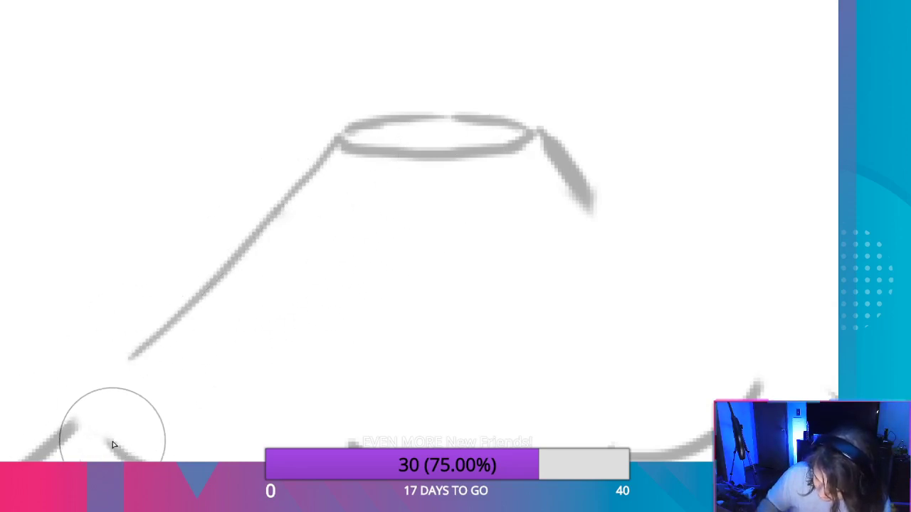
mouse_move(113, 445)
mouse_down()
mouse_move(100, 365)
mouse_move(183, 316)
mouse_up()
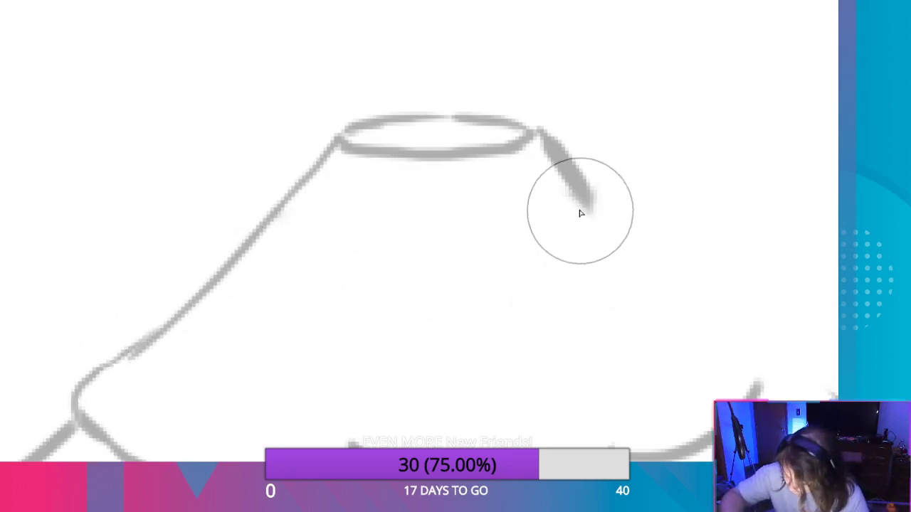
Erase the short thick stroke descending from the right end of the crater rim.
drag(560, 153, 659, 225)
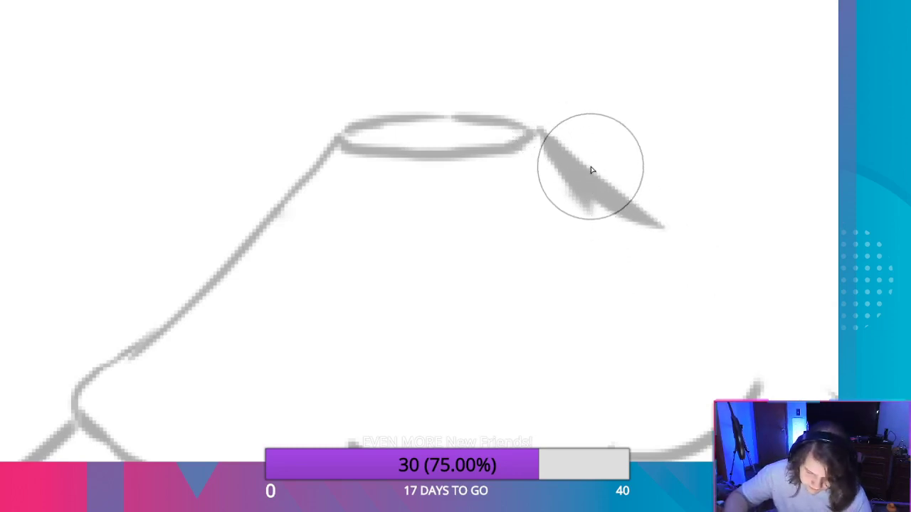
key(ctrl+z)
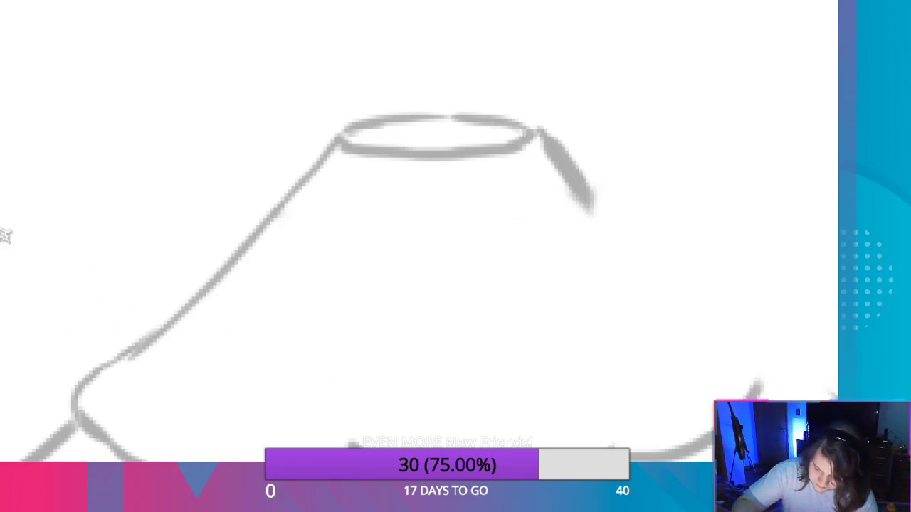
mouse_move(616, 161)
mouse_down()
mouse_move(584, 183)
mouse_move(572, 171)
mouse_up()
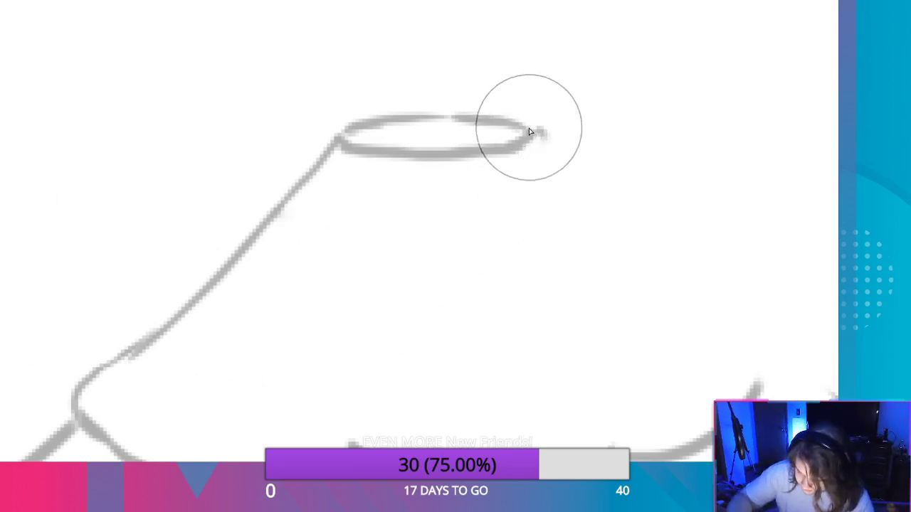
Try to draw the snow cap's right side as a long slope descending from the crater rim.
mouse_move(531, 132)
mouse_down()
mouse_move(563, 151)
mouse_move(550, 142)
mouse_move(682, 272)
mouse_up()
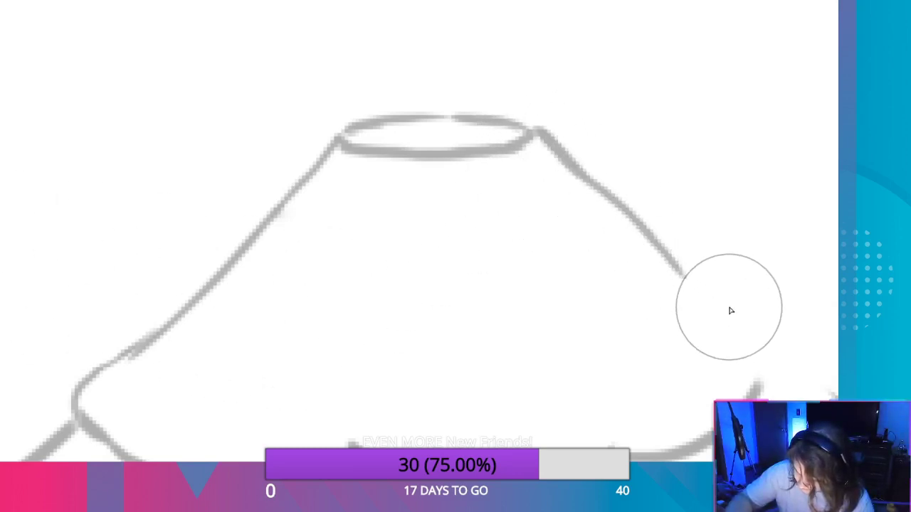
key(ctrl+z)
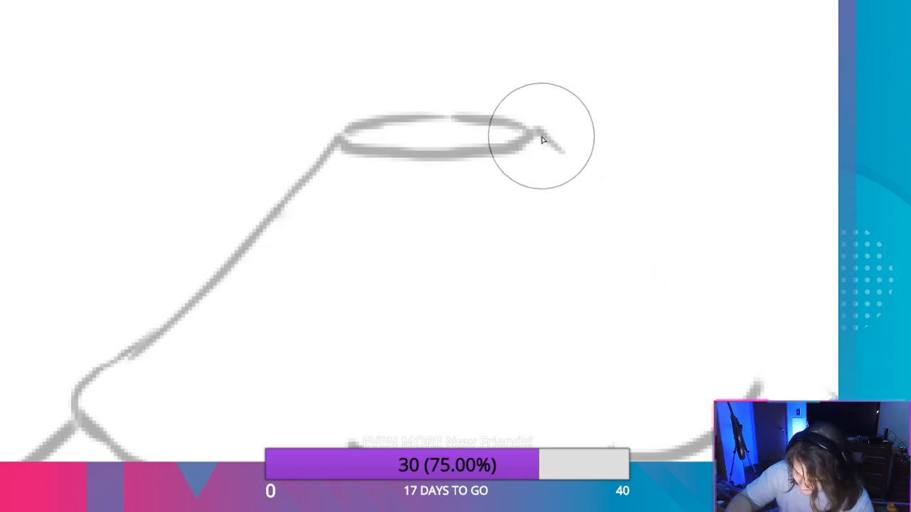
drag(538, 136, 733, 343)
key(ctrl+z)
drag(541, 136, 703, 322)
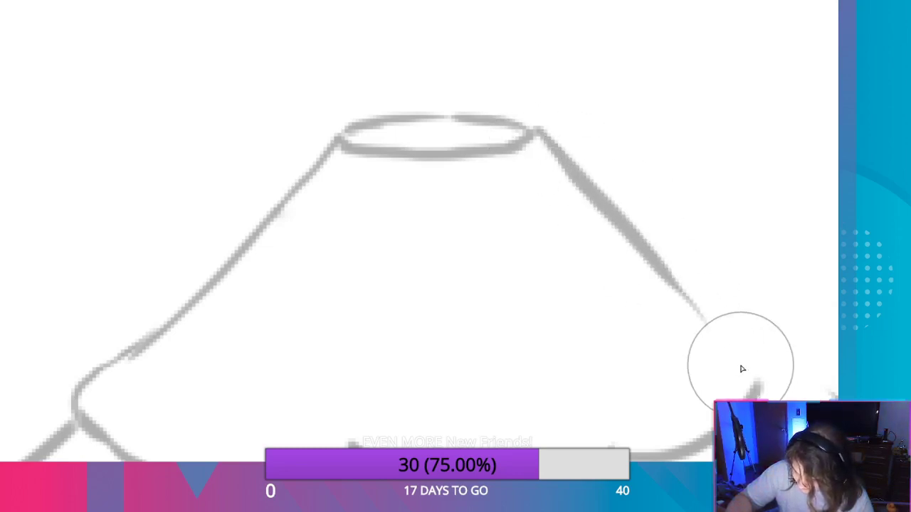
key(ctrl+z)
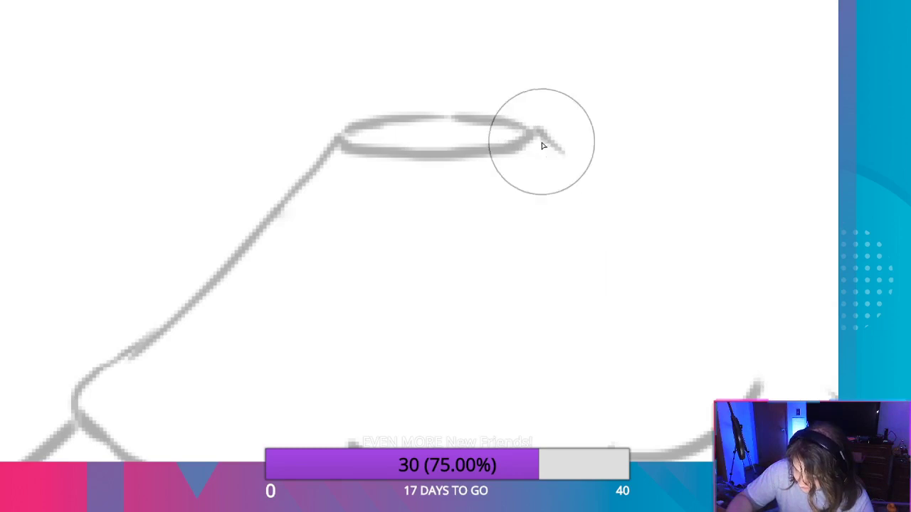
drag(541, 142, 657, 272)
drag(565, 169, 680, 305)
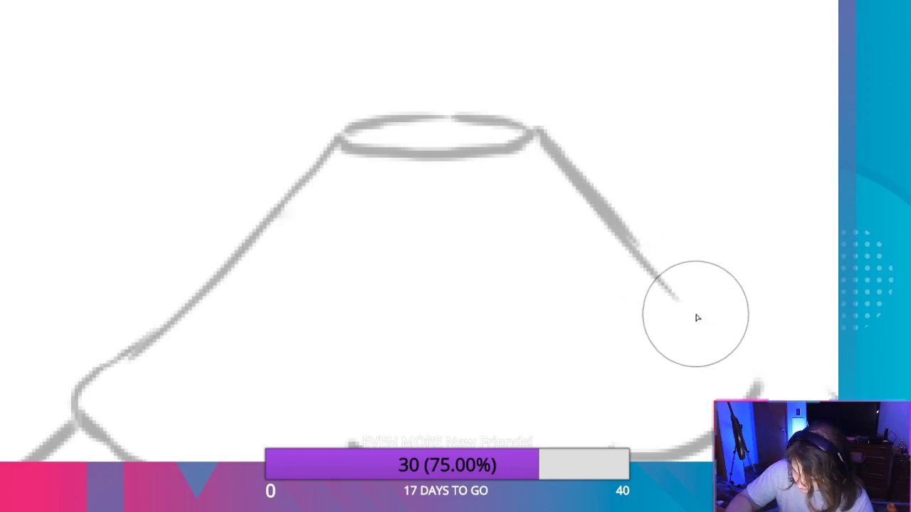
key(ctrl+z)
key(ctrl+z)
drag(552, 147, 706, 340)
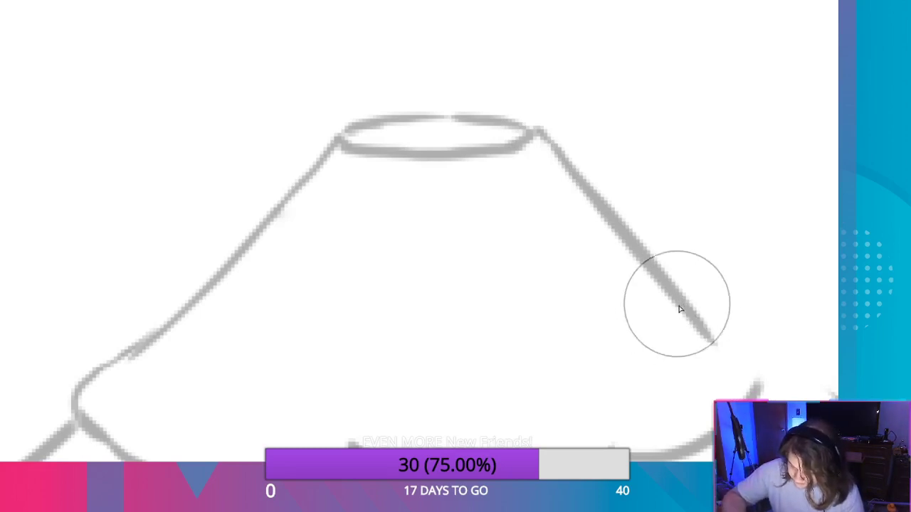
key(ctrl+z)
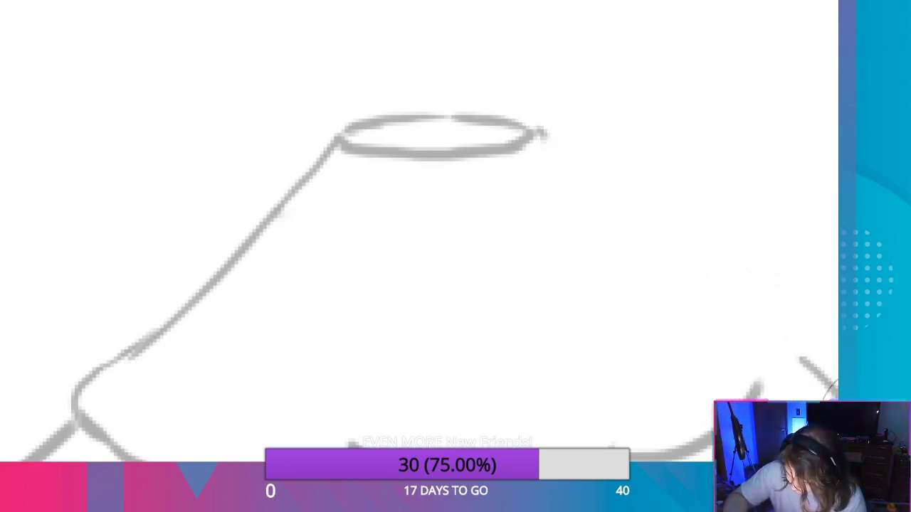
Draw the right corner of the cratered peak's snow cap as a short upward stroke and join the mountain's slope line to it.
drag(753, 396, 793, 300)
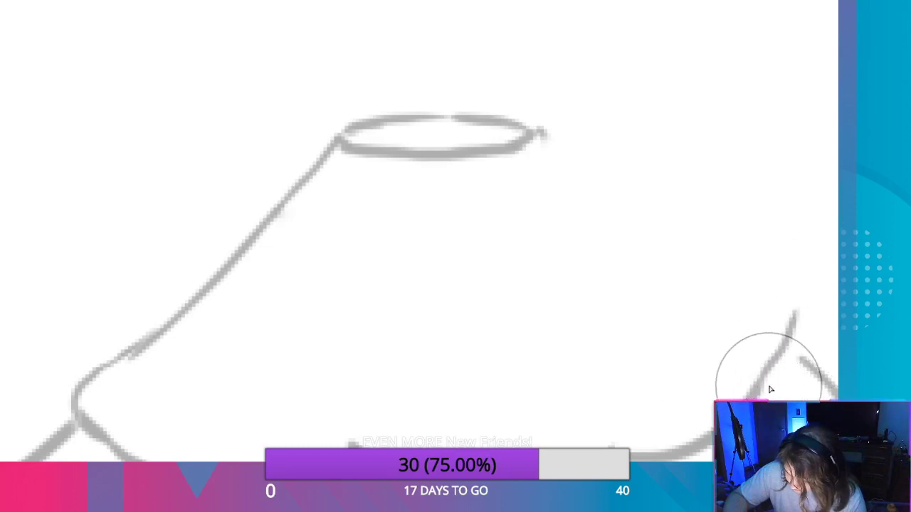
key(ctrl+z)
mouse_move(754, 391)
mouse_down()
mouse_move(779, 358)
mouse_move(782, 302)
mouse_up()
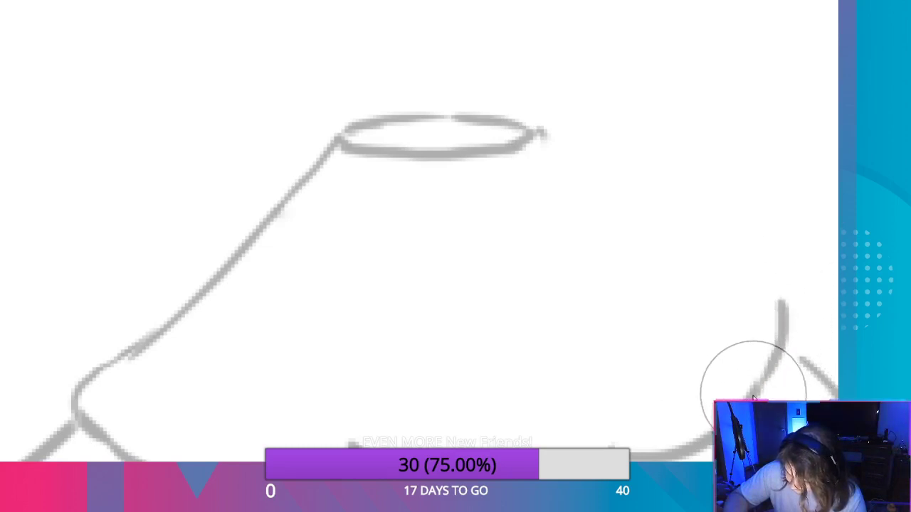
drag(787, 340, 810, 361)
key(ctrl+z)
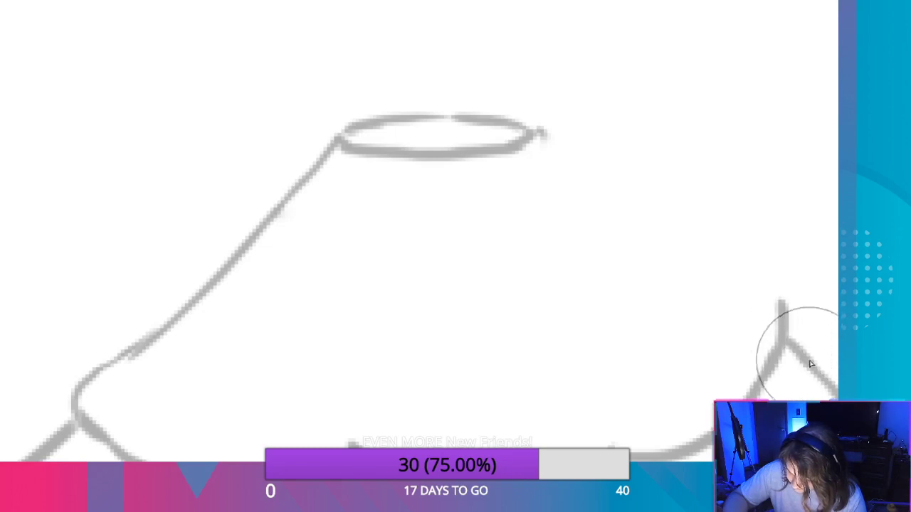
Try to connect the snow cap's right corner with the crater rim using separate strokes from both ends.
mouse_move(780, 304)
mouse_down()
mouse_move(769, 285)
mouse_move(702, 242)
mouse_up()
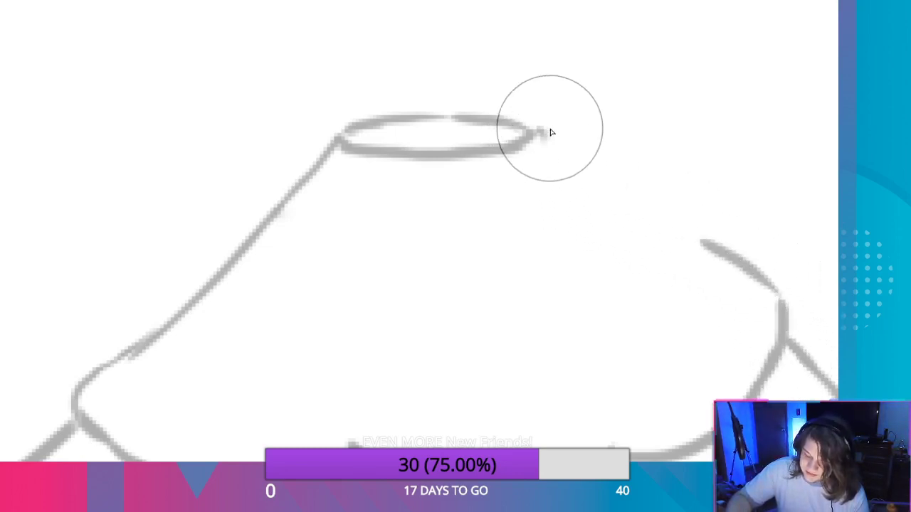
drag(540, 134, 615, 191)
key(ctrl+z)
key(ctrl+z)
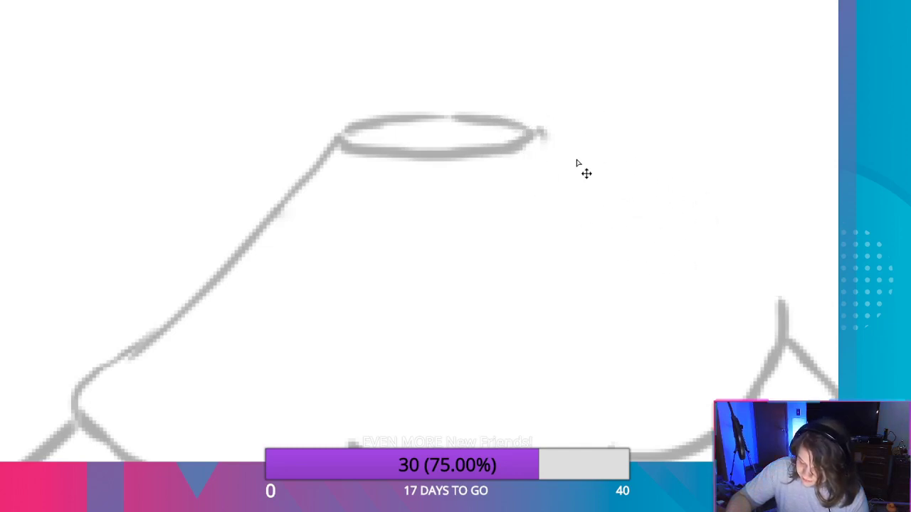
drag(539, 132, 640, 213)
key(ctrl+z)
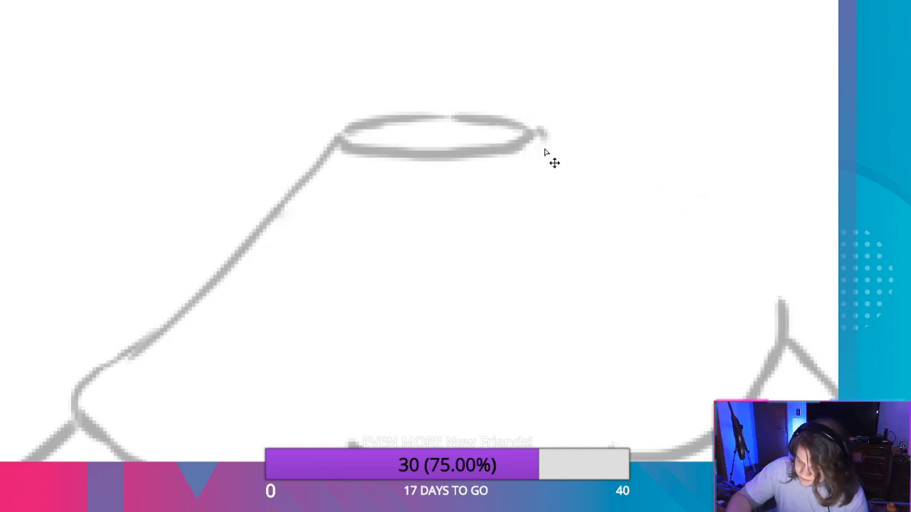
drag(539, 133, 633, 214)
key(ctrl+z)
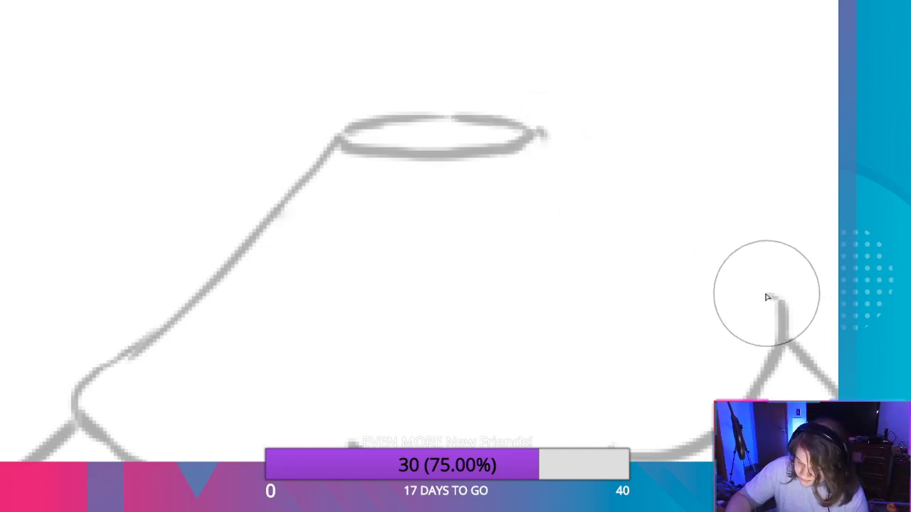
Draw the snow cap's right slope from its lower corner most of the way up toward the crater rim.
drag(767, 298, 671, 244)
mouse_move(593, 179)
mouse_down()
mouse_move(669, 239)
mouse_move(618, 192)
mouse_up()
key(ctrl+z)
key(ctrl+z)
key(ctrl+z)
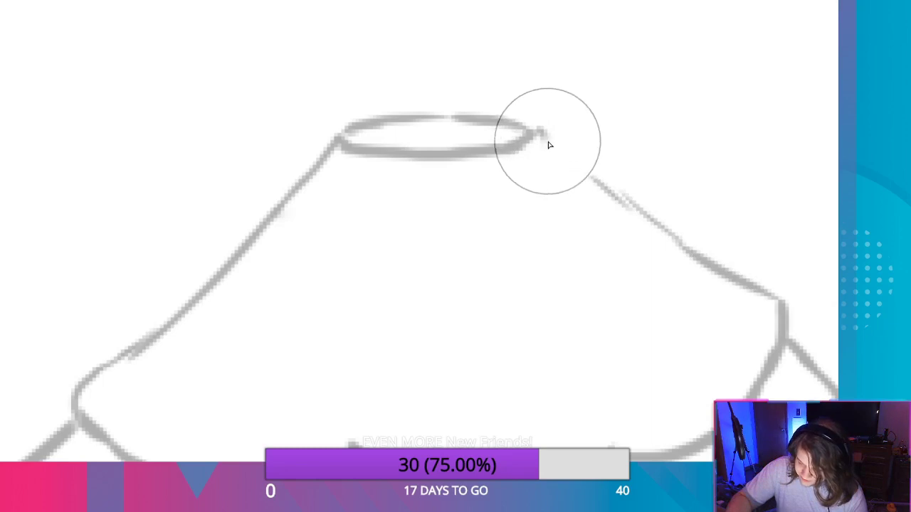
Close the gap between the crater rim's right end and the snow cap's right slope with a continuous line.
mouse_move(540, 136)
mouse_down()
mouse_move(676, 239)
mouse_move(618, 181)
mouse_up()
key(ctrl+z)
key(ctrl+z)
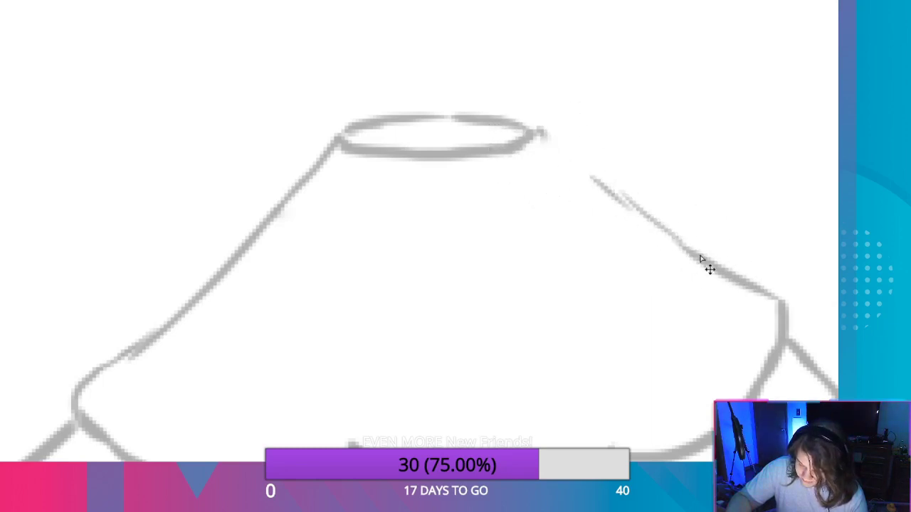
drag(708, 264, 591, 169)
key(ctrl+z)
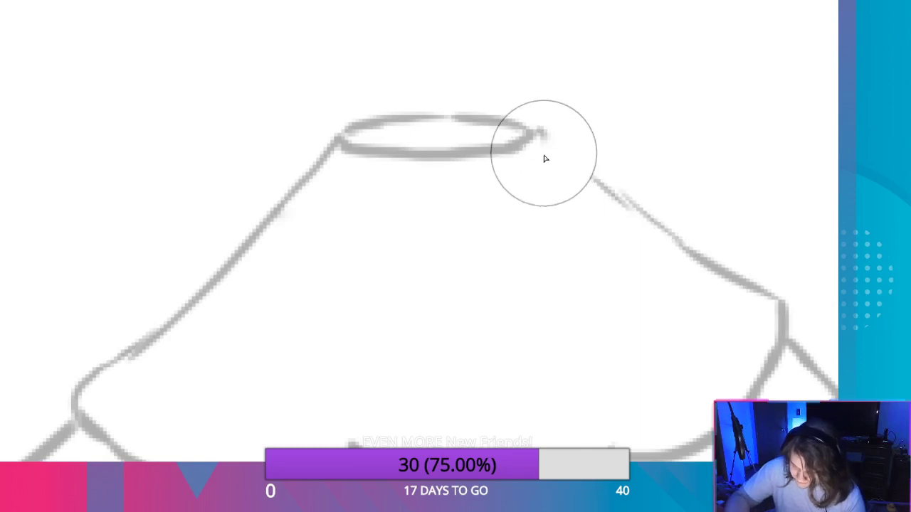
drag(541, 138, 637, 218)
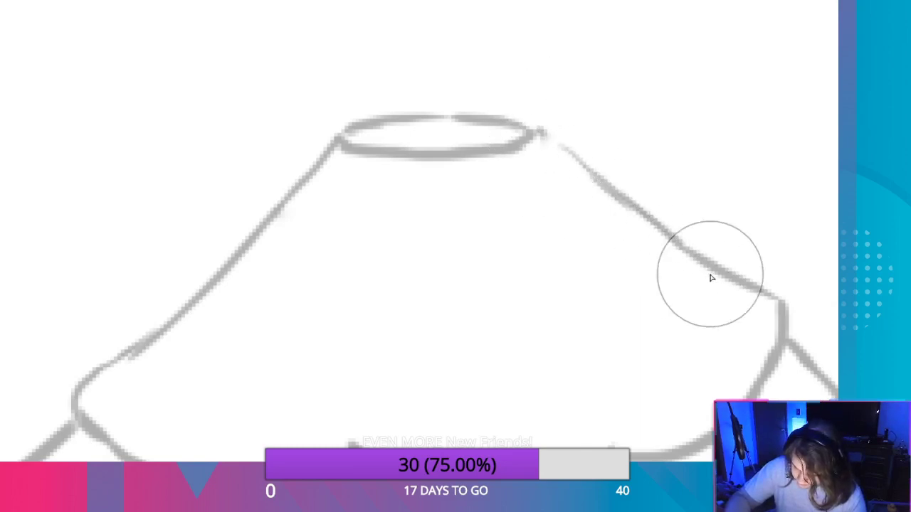
mouse_move(708, 275)
mouse_down()
mouse_move(545, 126)
mouse_move(575, 169)
mouse_up()
key(ctrl+z)
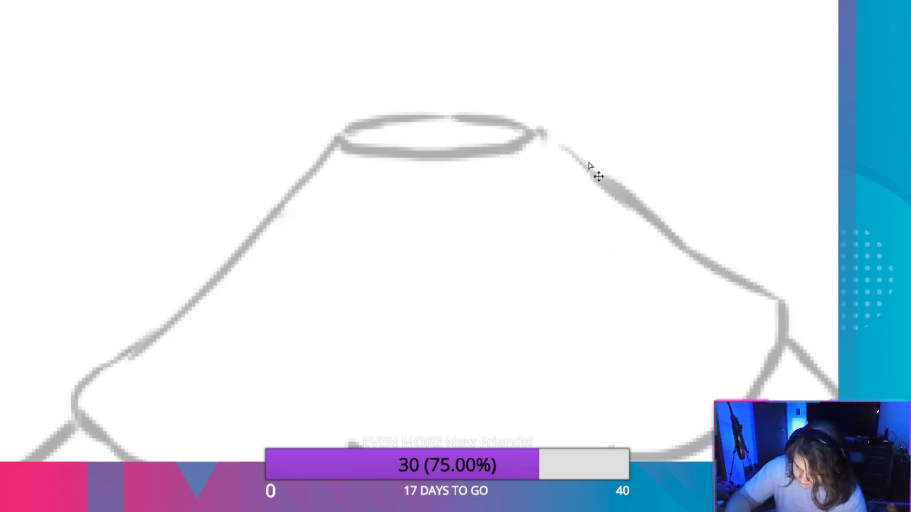
drag(539, 128, 590, 168)
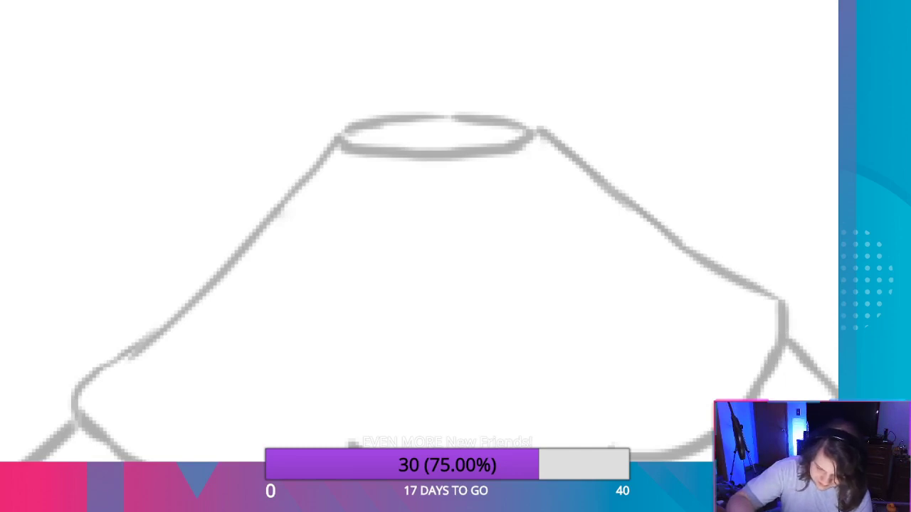
Replace the lower stretch of the snow cap's right slope with a straighter line, and erase the right half of the crater's back rim.
drag(690, 275, 787, 277)
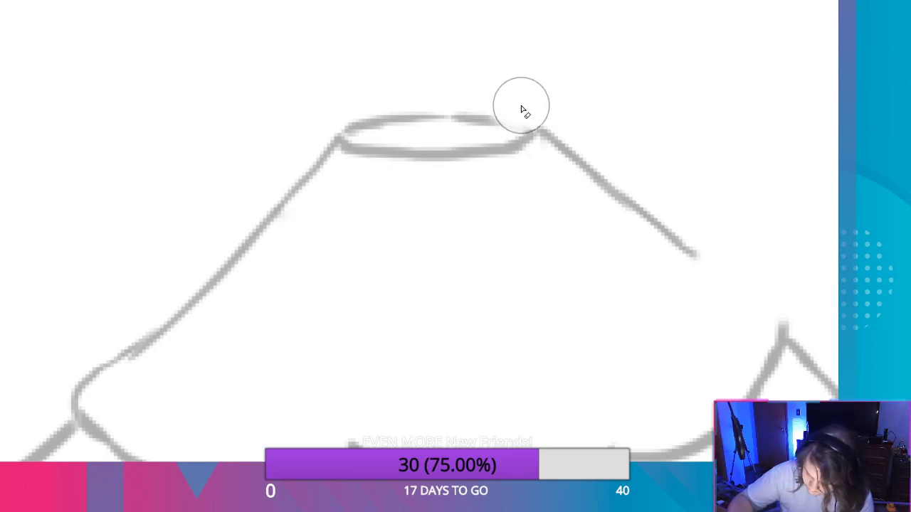
drag(501, 112, 456, 114)
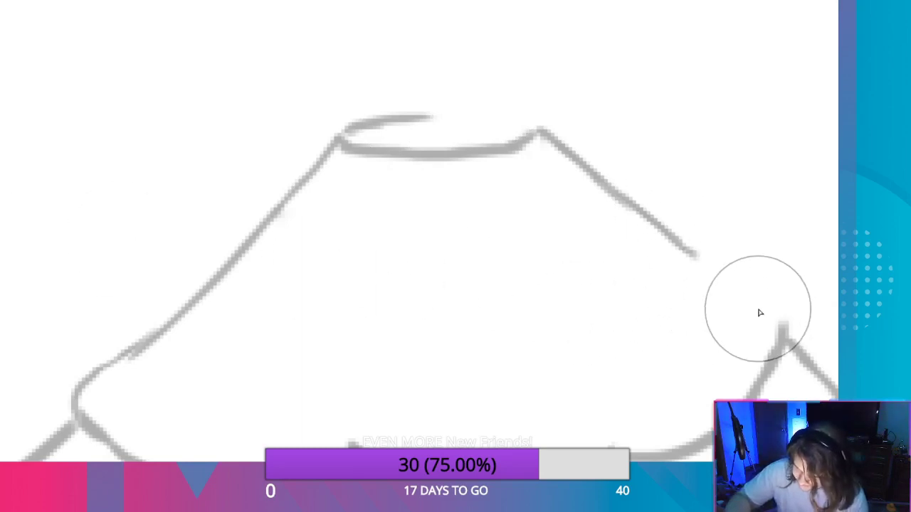
drag(691, 253, 715, 271)
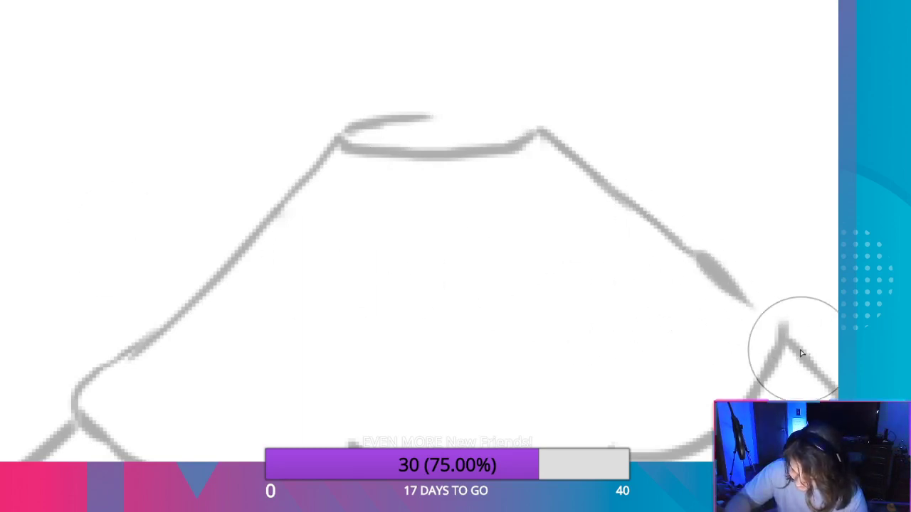
drag(774, 322, 688, 249)
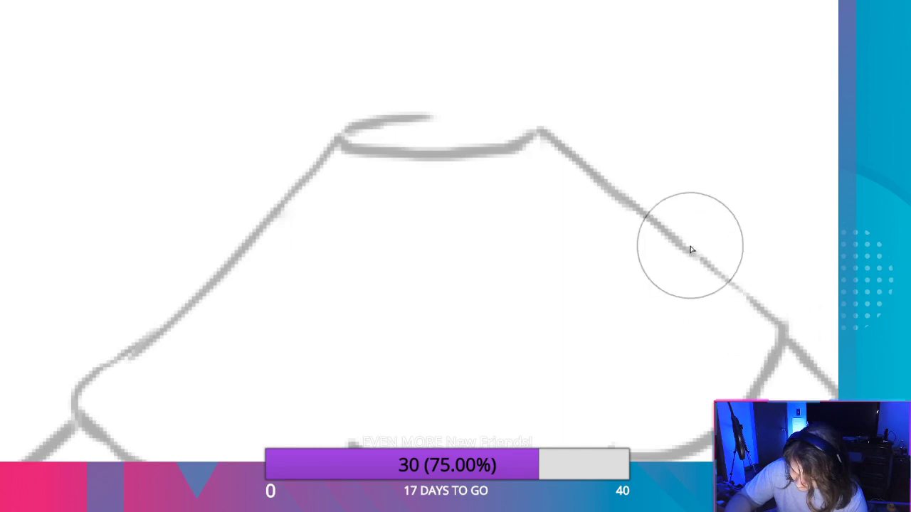
mouse_move(767, 313)
mouse_down()
mouse_move(655, 217)
mouse_move(642, 193)
mouse_up()
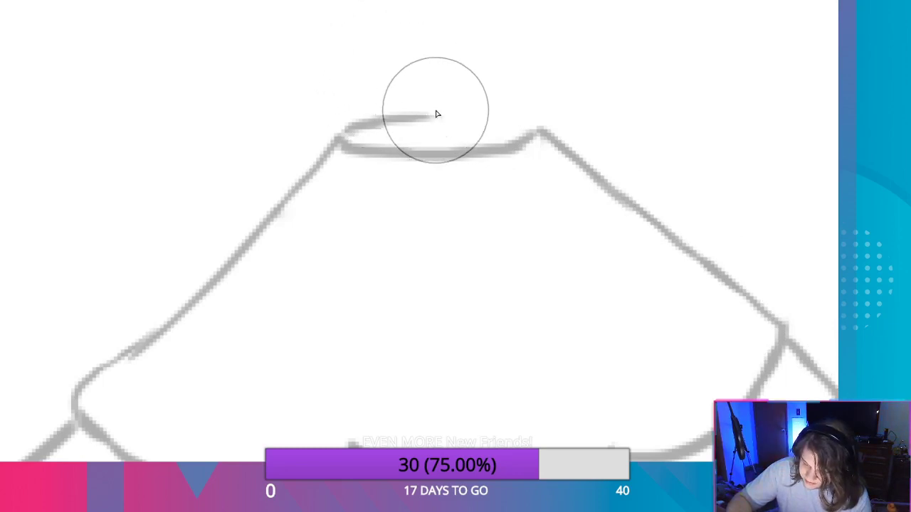
Erase the crater's back rim completely and redraw the peak's right tip where the front rim meets the slope.
mouse_move(421, 117)
mouse_down()
mouse_move(488, 116)
mouse_move(442, 112)
mouse_move(542, 136)
mouse_up()
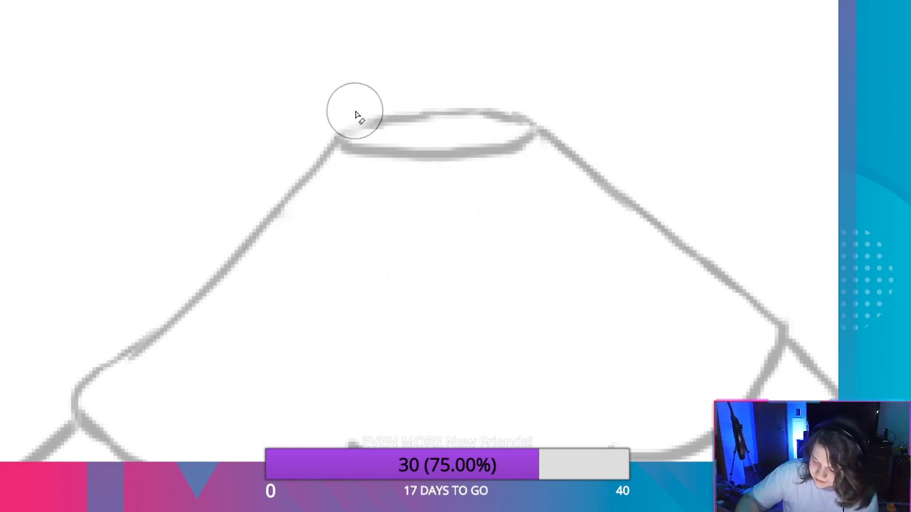
drag(449, 112, 503, 112)
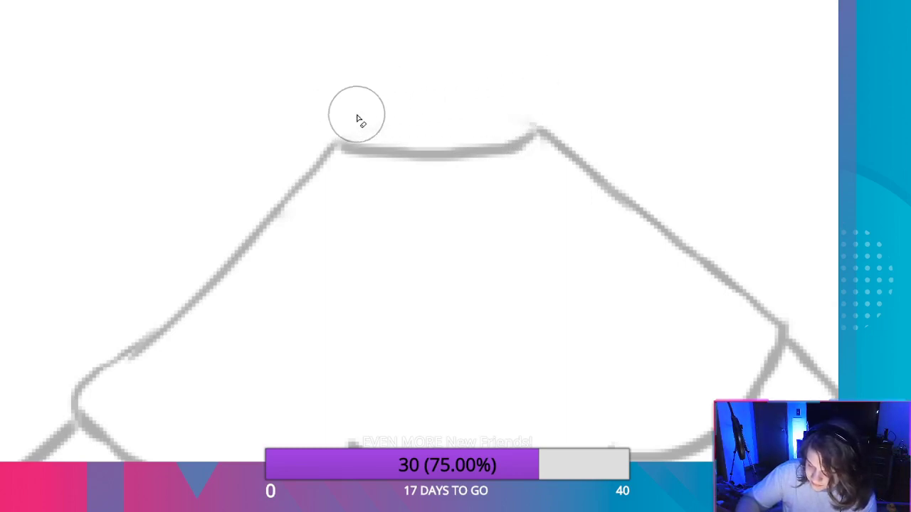
drag(516, 118, 558, 118)
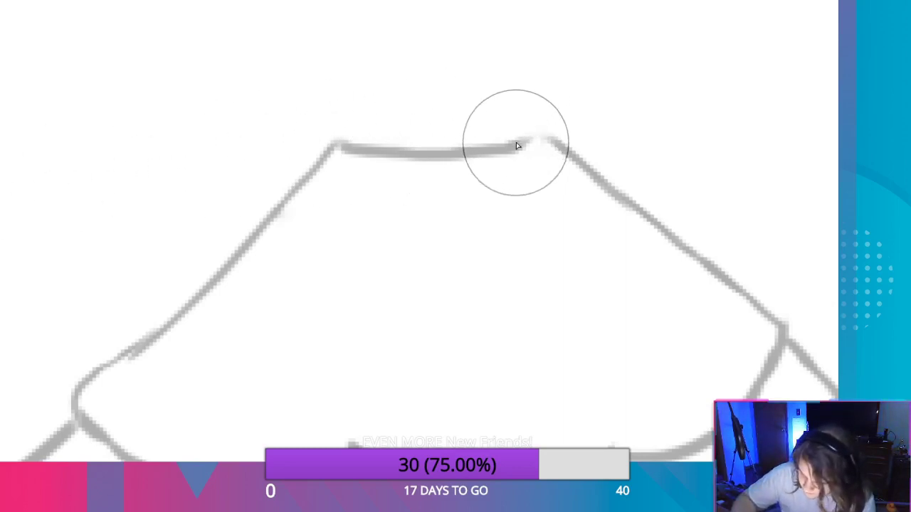
drag(521, 142, 562, 150)
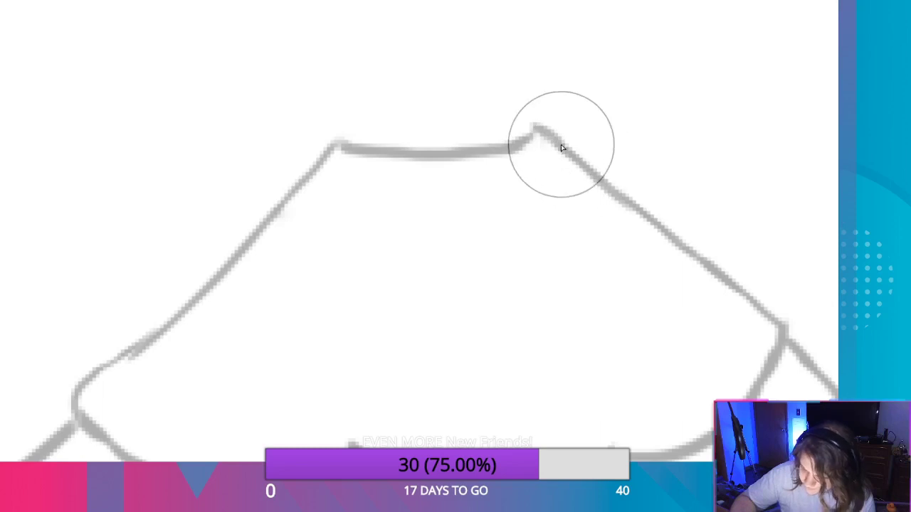
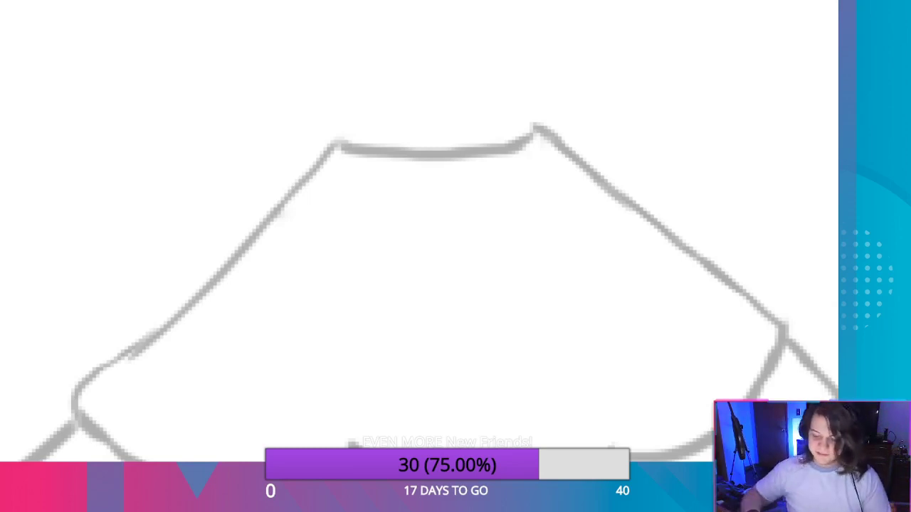
Examine the whole landscape sketch, from the reworked cratered peak across the clouds to the large snow-capped mountain.
scroll(450, 206, up, 2)
scroll(502, 204, down, 6)
scroll(588, 183, up, 3)
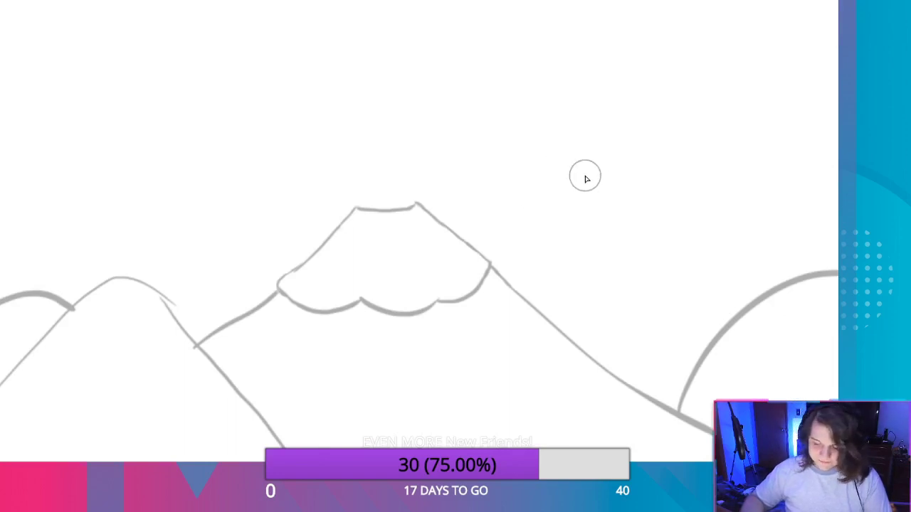
drag(609, 183, 508, 175)
drag(587, 198, 421, 81)
drag(670, 222, 594, 205)
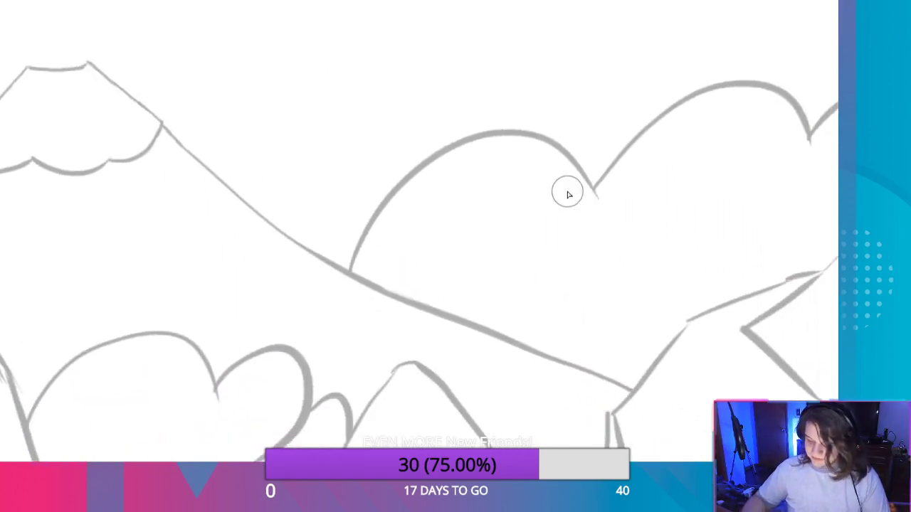
scroll(569, 195, down, 3)
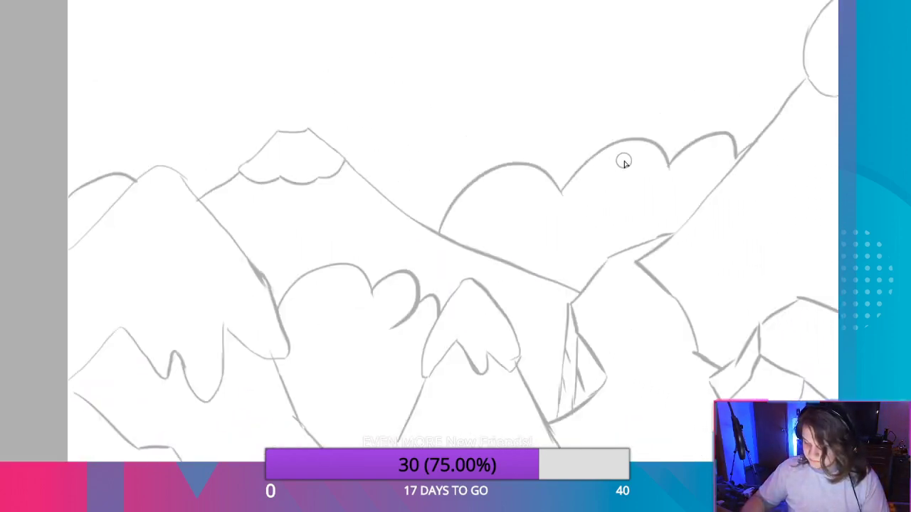
scroll(623, 163, down, 2)
drag(659, 123, 515, 128)
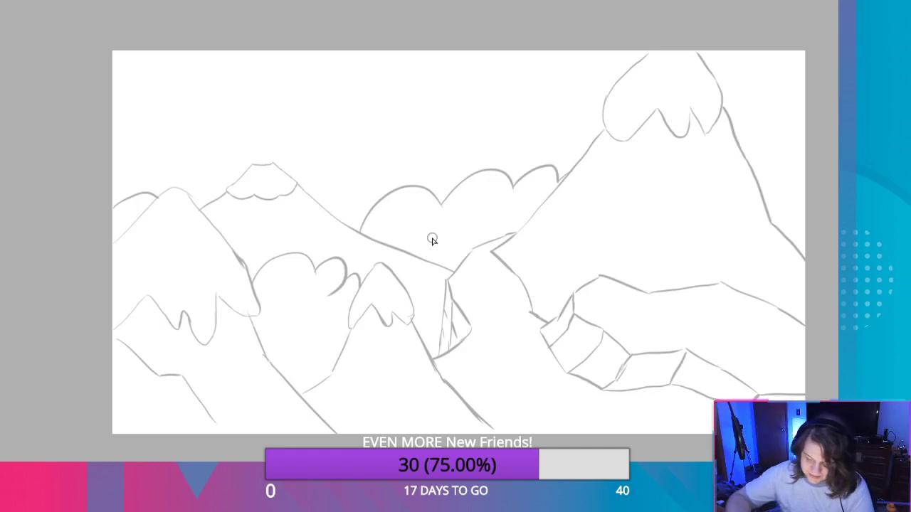
scroll(405, 241, up, 3)
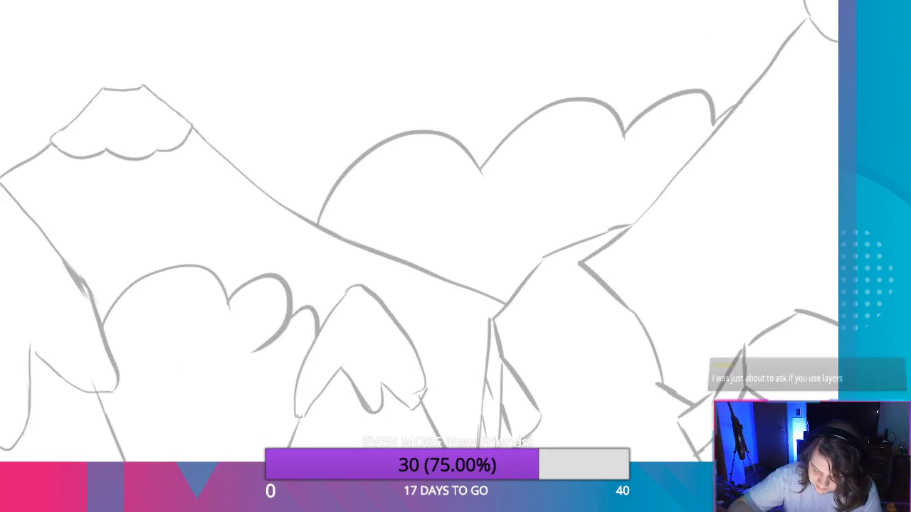
Try a greyish-purple brush stroke on the cratered mountain below its snow cap.
mouse_move(163, 207)
mouse_down()
mouse_move(190, 236)
mouse_move(143, 210)
mouse_move(210, 236)
mouse_up()
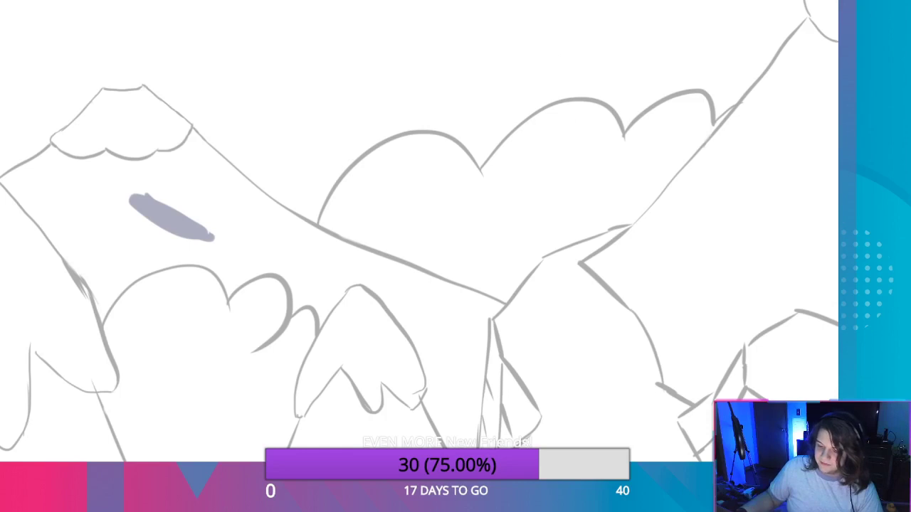
key(ctrl+z)
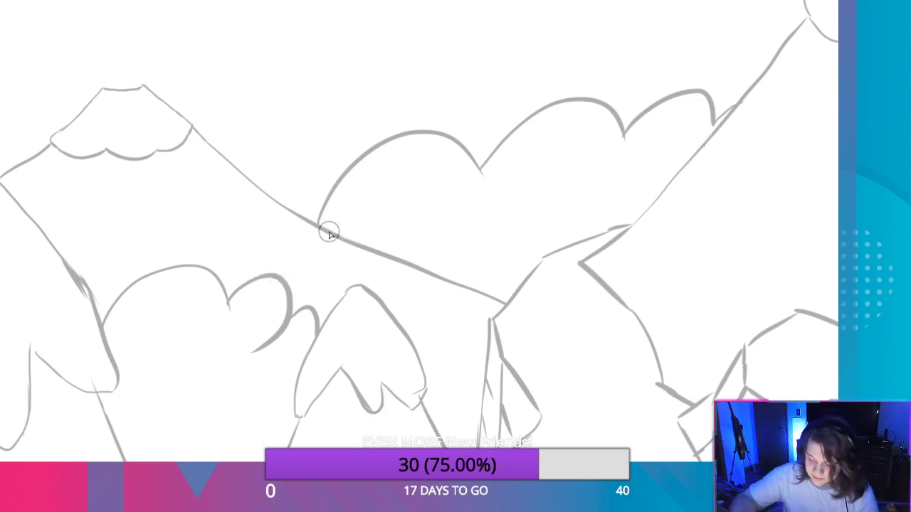
Paint a broad greyish-purple band across the middle of the large snow-capped mountain, reaching toward both slopes.
key(space)
drag(541, 189, 344, 170)
drag(466, 226, 331, 254)
drag(512, 199, 463, 249)
drag(574, 143, 435, 259)
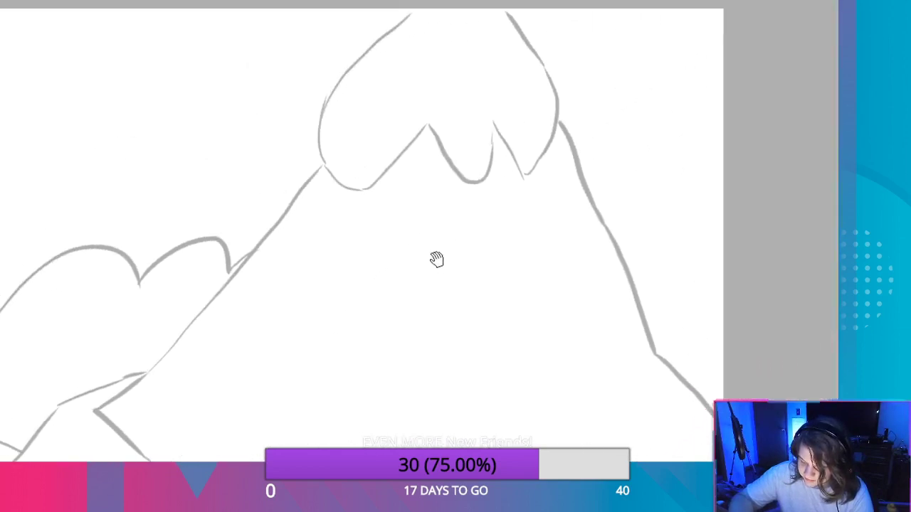
mouse_move(550, 268)
mouse_down()
mouse_move(595, 365)
mouse_move(574, 356)
mouse_move(526, 263)
mouse_up()
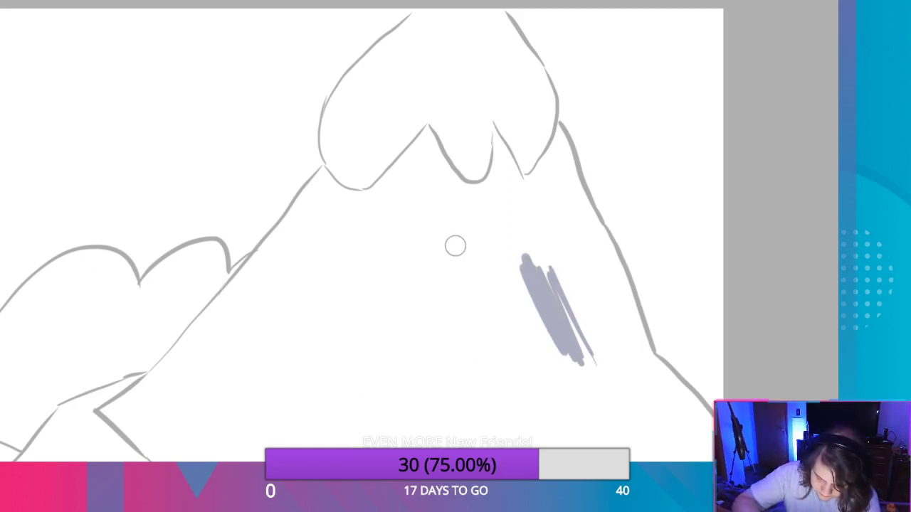
mouse_move(434, 345)
mouse_down()
mouse_move(420, 320)
mouse_move(398, 311)
mouse_move(403, 349)
mouse_move(288, 380)
mouse_up()
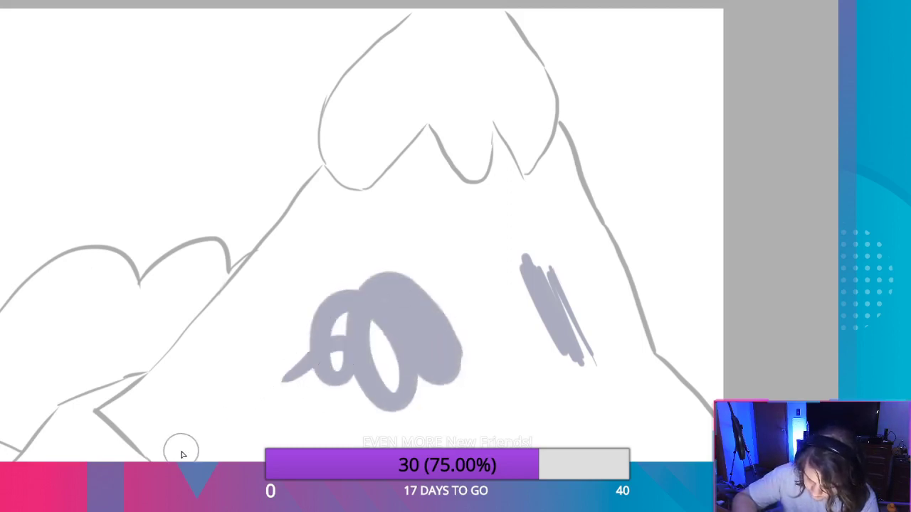
mouse_move(180, 453)
mouse_down()
mouse_move(181, 398)
mouse_move(220, 409)
mouse_move(278, 339)
mouse_move(291, 375)
mouse_move(247, 396)
mouse_move(244, 309)
mouse_move(195, 415)
mouse_move(244, 366)
mouse_move(309, 331)
mouse_move(289, 401)
mouse_move(356, 299)
mouse_move(356, 385)
mouse_move(392, 326)
mouse_move(423, 320)
mouse_move(411, 319)
mouse_move(420, 278)
mouse_move(449, 295)
mouse_move(521, 256)
mouse_move(531, 238)
mouse_move(485, 237)
mouse_move(500, 283)
mouse_move(533, 246)
mouse_move(643, 431)
mouse_move(580, 437)
mouse_move(533, 362)
mouse_move(642, 414)
mouse_move(594, 405)
mouse_move(469, 340)
mouse_up()
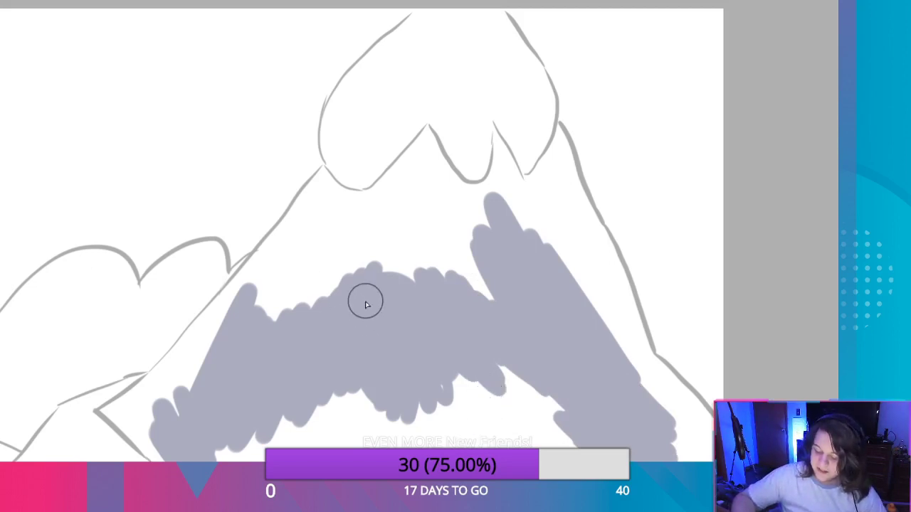
Extend the greyish-purple base colour up the large mountain's left slope and down to its base.
mouse_move(176, 456)
mouse_down()
mouse_move(126, 425)
mouse_move(128, 417)
mouse_move(318, 228)
mouse_move(330, 197)
mouse_move(178, 380)
mouse_move(189, 384)
mouse_move(140, 413)
mouse_move(175, 451)
mouse_up()
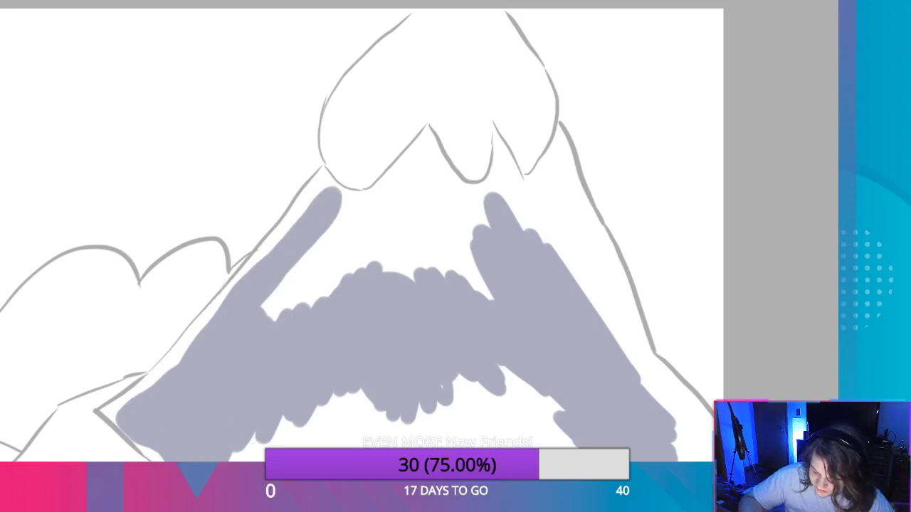
mouse_move(353, 385)
mouse_down()
mouse_move(402, 426)
mouse_move(450, 400)
mouse_move(548, 406)
mouse_move(512, 382)
mouse_move(538, 407)
mouse_move(523, 398)
mouse_up()
drag(430, 370, 541, 428)
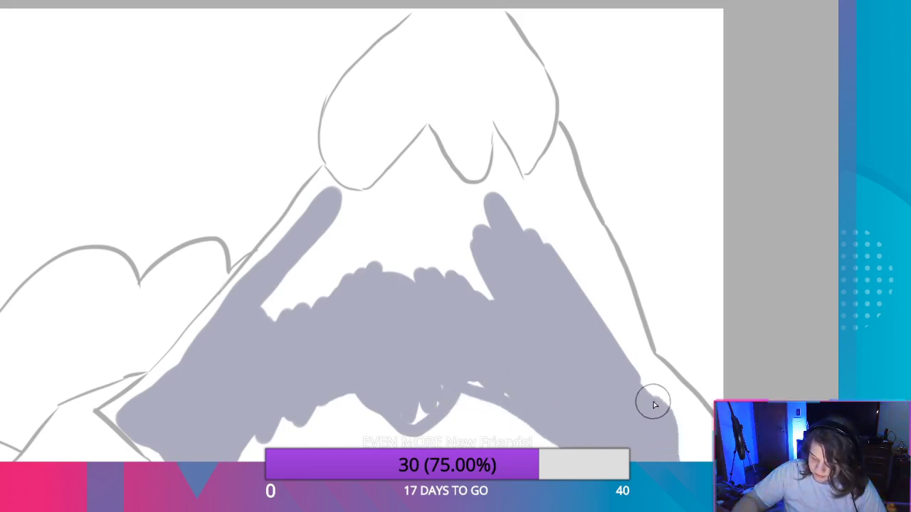
mouse_move(581, 445)
mouse_down()
mouse_move(469, 380)
mouse_move(401, 415)
mouse_move(450, 396)
mouse_move(583, 445)
mouse_move(456, 407)
mouse_move(388, 433)
mouse_move(340, 396)
mouse_move(373, 417)
mouse_move(301, 417)
mouse_move(286, 432)
mouse_move(356, 421)
mouse_move(315, 411)
mouse_move(384, 438)
mouse_move(451, 415)
mouse_move(516, 427)
mouse_up()
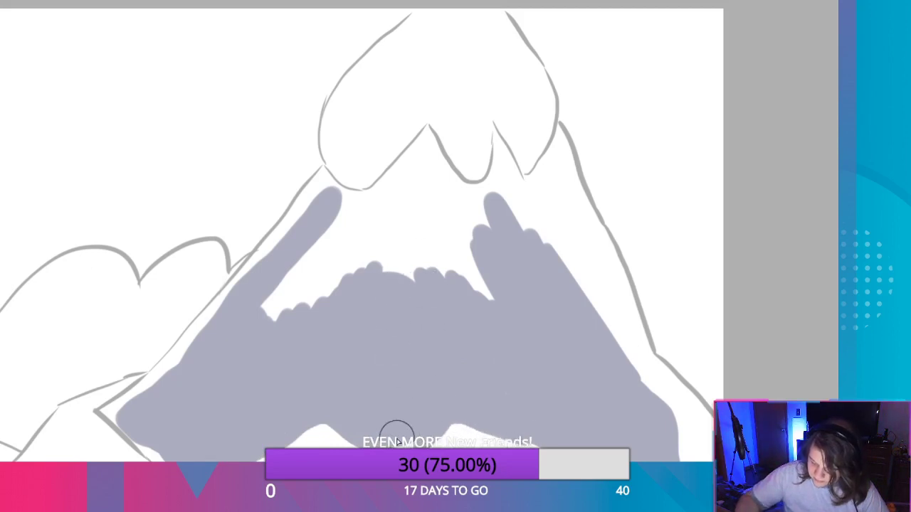
mouse_move(413, 438)
mouse_down()
mouse_move(452, 431)
mouse_move(557, 443)
mouse_move(455, 434)
mouse_up()
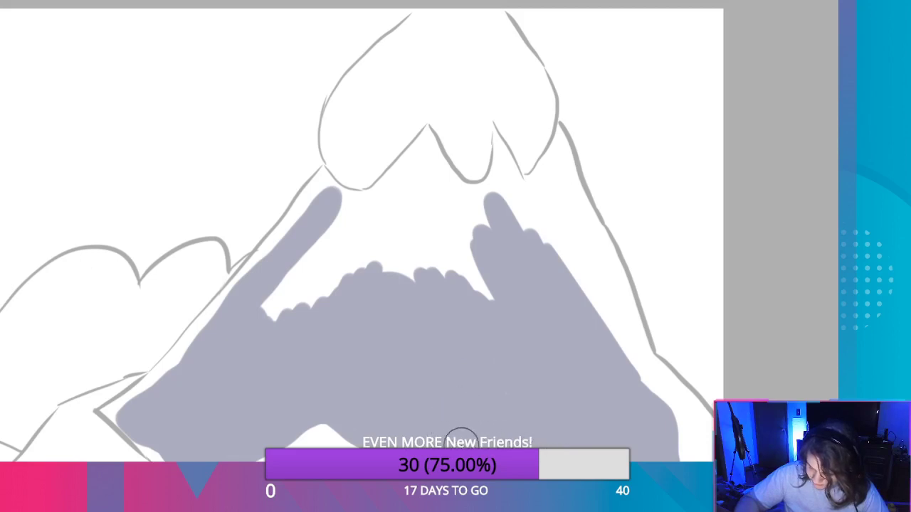
Fill the large mountain's upper part with greyish-purple up to the snow cap's jagged lower edge.
drag(486, 296, 427, 228)
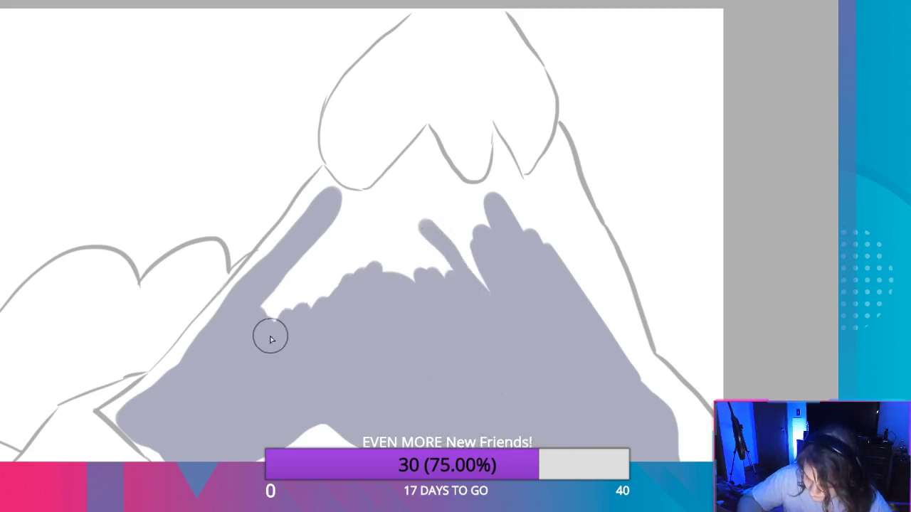
mouse_move(270, 336)
mouse_down()
mouse_move(264, 328)
mouse_move(307, 258)
mouse_move(320, 252)
mouse_move(332, 284)
mouse_up()
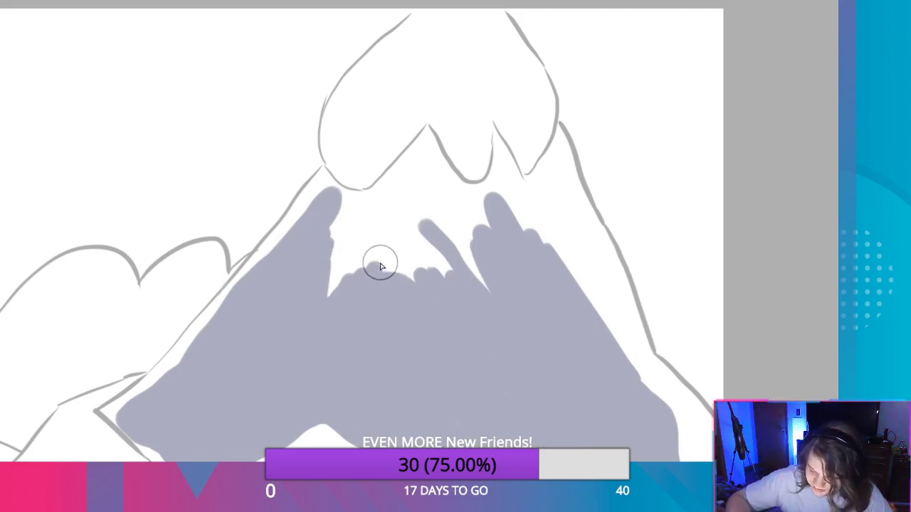
mouse_move(378, 264)
mouse_down()
mouse_move(334, 242)
mouse_move(326, 250)
mouse_move(355, 297)
mouse_up()
mouse_move(427, 230)
mouse_down()
mouse_move(391, 214)
mouse_move(404, 275)
mouse_up()
mouse_move(453, 301)
mouse_down()
mouse_move(482, 289)
mouse_move(440, 183)
mouse_up()
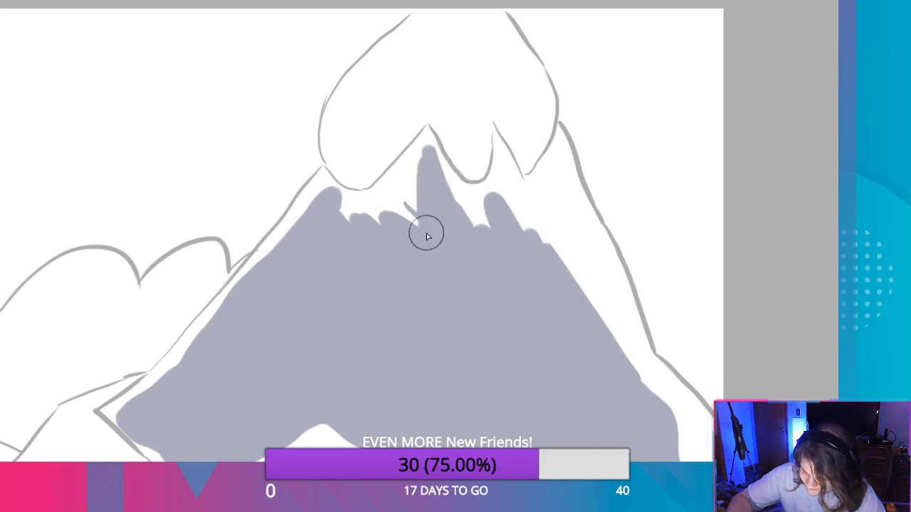
mouse_move(426, 233)
mouse_down()
mouse_move(411, 220)
mouse_move(354, 211)
mouse_move(360, 225)
mouse_move(342, 206)
mouse_move(385, 202)
mouse_move(452, 221)
mouse_move(448, 200)
mouse_move(484, 212)
mouse_move(503, 197)
mouse_move(505, 177)
mouse_move(507, 205)
mouse_move(569, 283)
mouse_up()
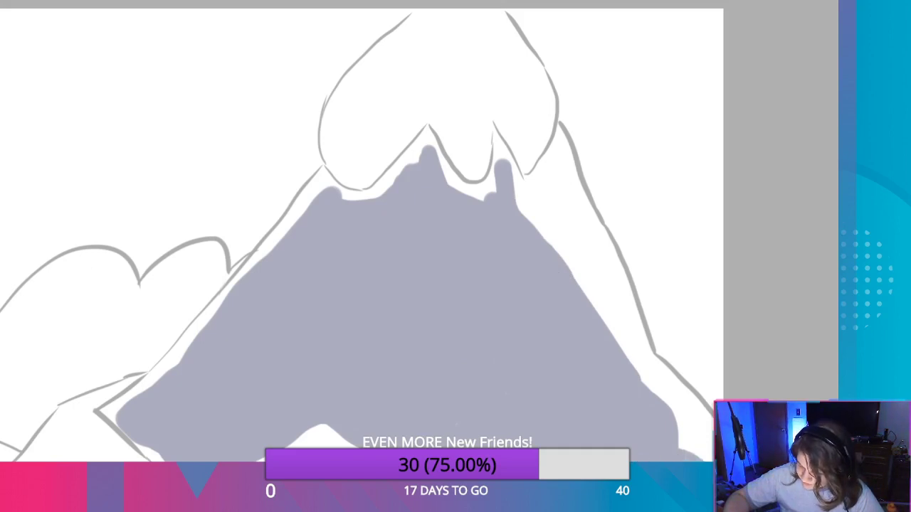
Fill the mountain's right slope and the remaining gaps at its base and beneath the snow cap with greyish-purple.
mouse_move(703, 455)
mouse_down()
mouse_move(683, 427)
mouse_move(701, 452)
mouse_move(693, 427)
mouse_move(624, 342)
mouse_move(579, 213)
mouse_move(558, 185)
mouse_move(531, 193)
mouse_move(550, 253)
mouse_move(525, 207)
mouse_move(558, 204)
mouse_move(605, 326)
mouse_move(564, 264)
mouse_move(543, 207)
mouse_move(600, 266)
mouse_move(621, 382)
mouse_up()
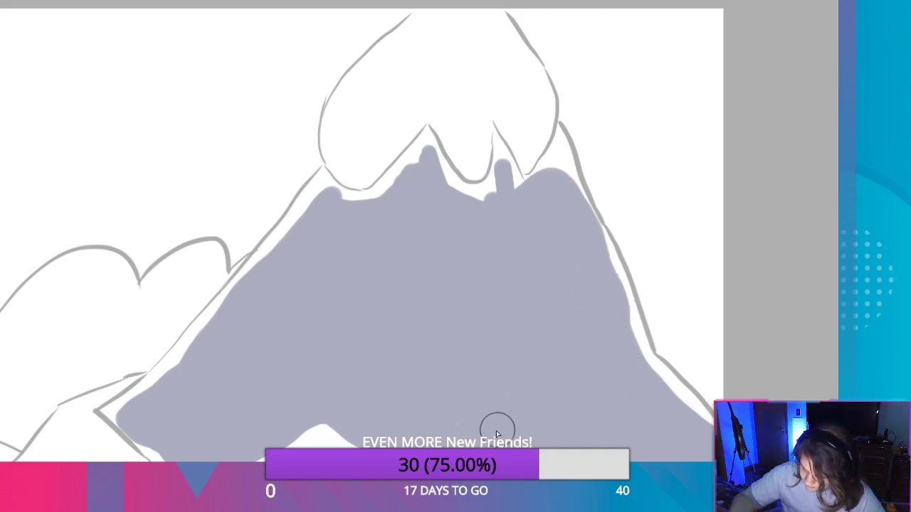
mouse_move(364, 441)
mouse_down()
mouse_move(325, 434)
mouse_move(281, 443)
mouse_up()
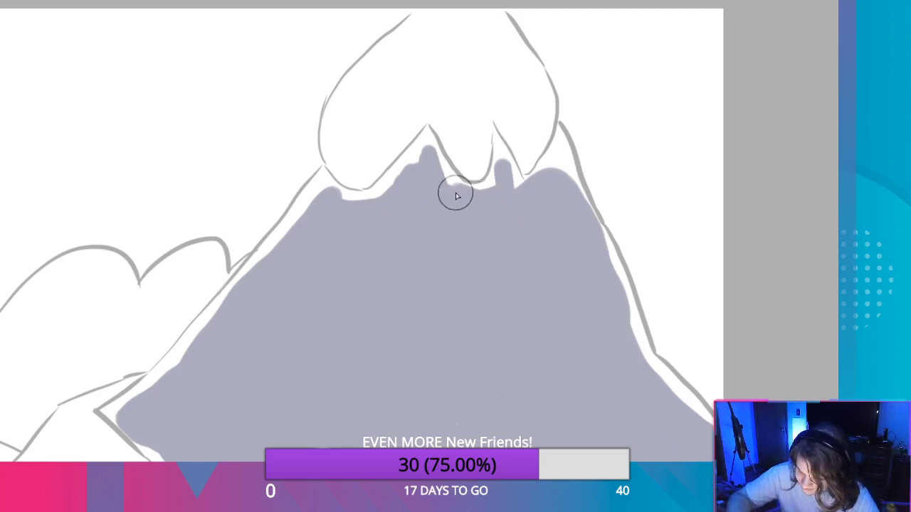
mouse_move(560, 173)
mouse_down()
mouse_move(563, 159)
mouse_move(550, 176)
mouse_up()
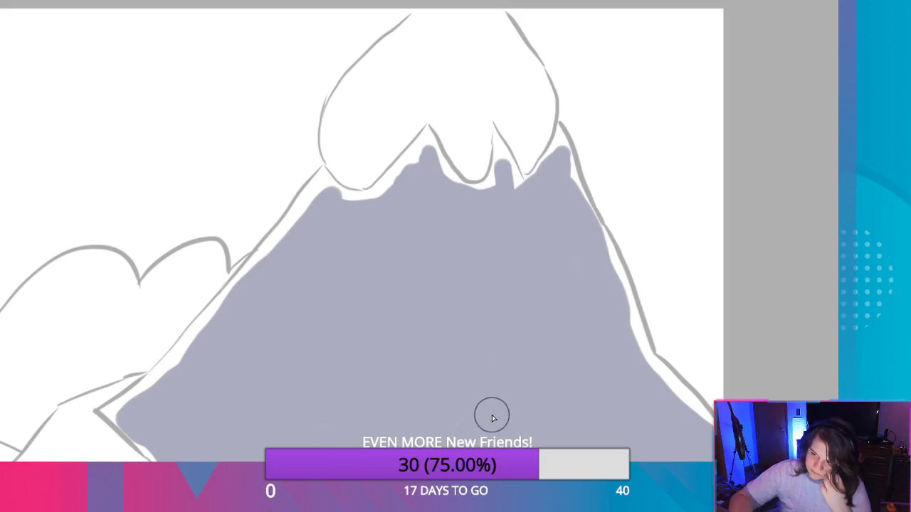
Reduce the brush size for working along the edge of the large mountain's left slope.
scroll(406, 373, up, 5)
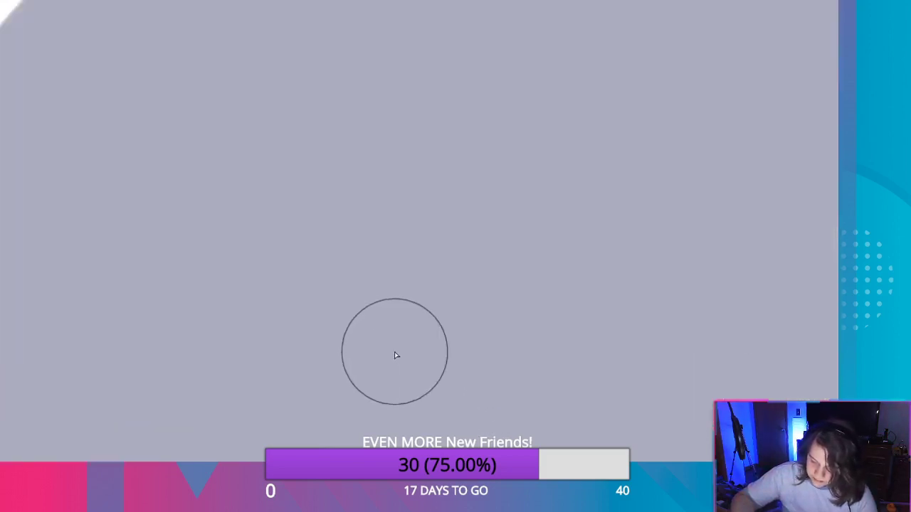
key(space)
drag(202, 289, 393, 318)
mouse_move(103, 368)
mouse_down()
mouse_move(326, 331)
mouse_move(536, 252)
mouse_move(571, 201)
mouse_up()
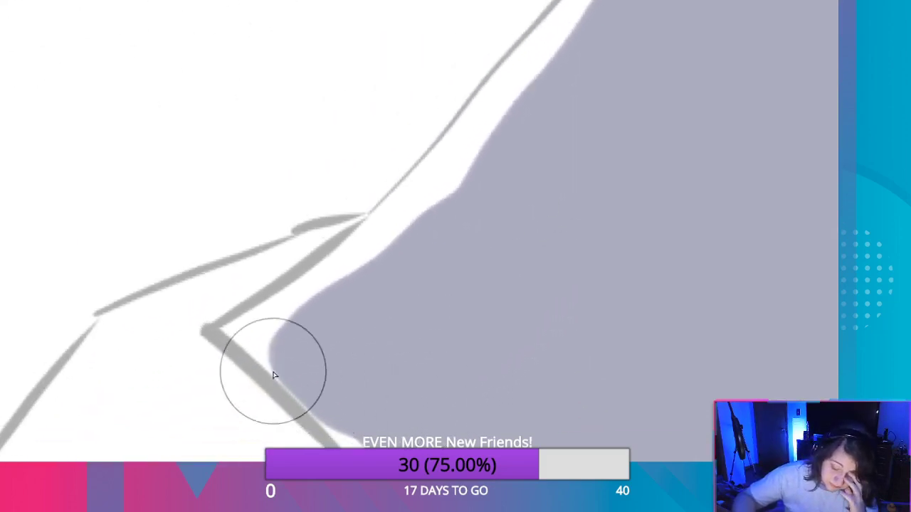
key([)
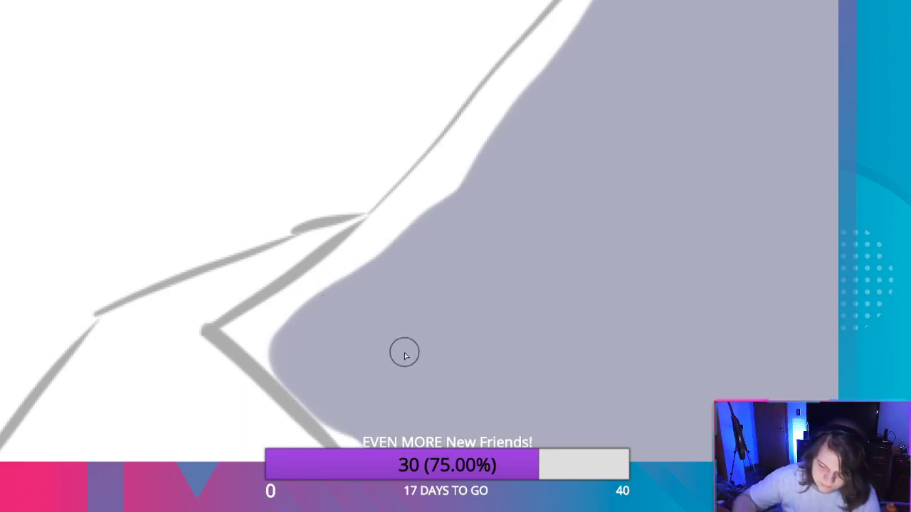
scroll(416, 300, down, 3)
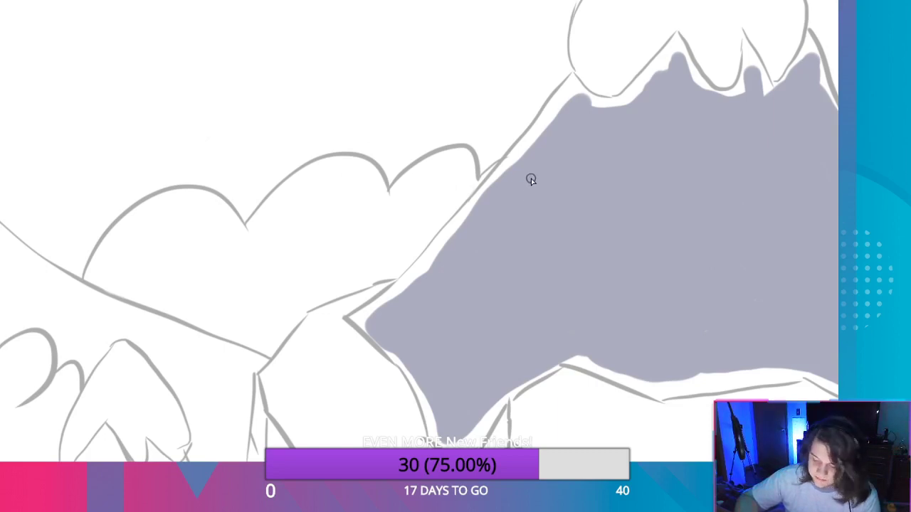
scroll(530, 167, up, 2)
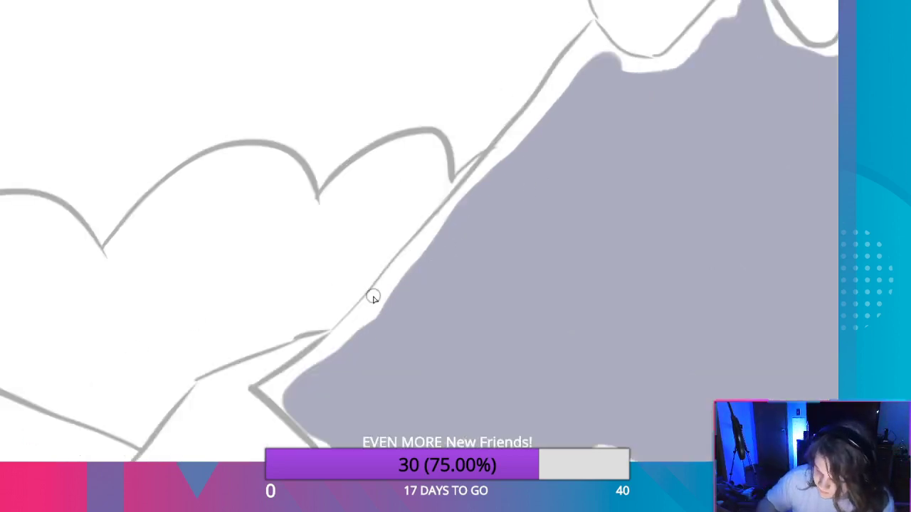
Try thin black brush strokes inside the cloud beside the large mountain.
mouse_move(199, 275)
mouse_down()
mouse_move(372, 264)
mouse_move(384, 255)
mouse_up()
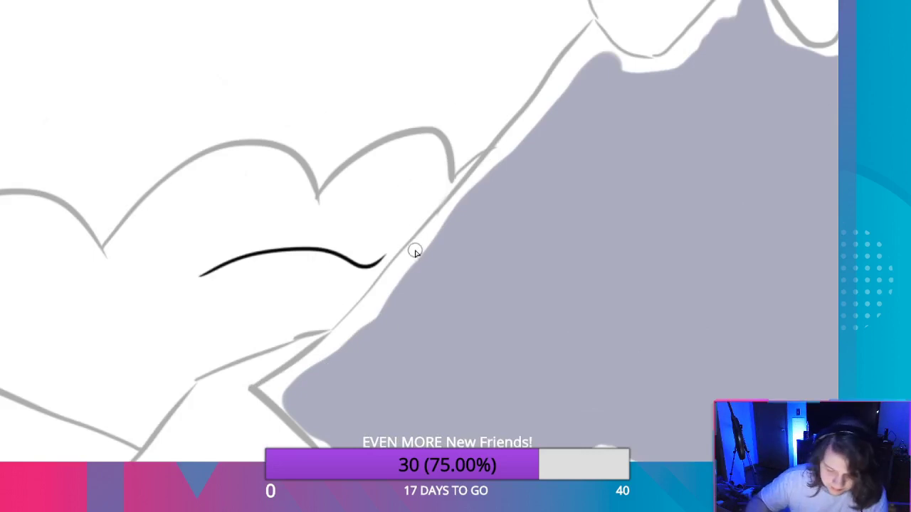
key(ctrl+z)
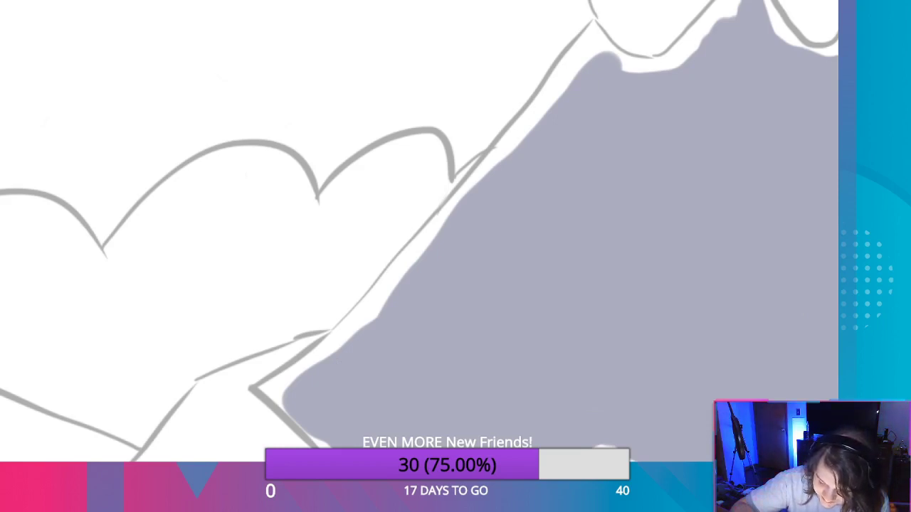
drag(249, 260, 351, 246)
key(ctrl+z)
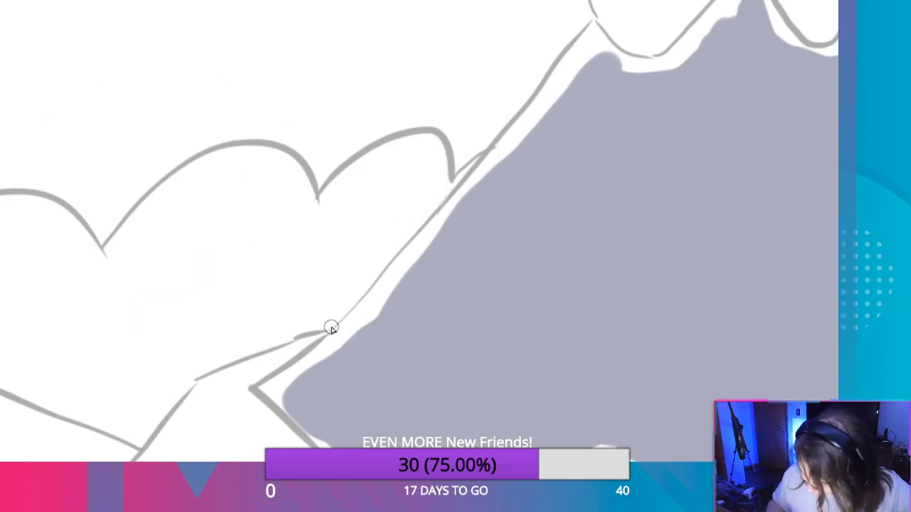
Try repeatedly to trace the large mountain's left slope with one dark line from its foot toward the snow cap.
drag(331, 328, 366, 284)
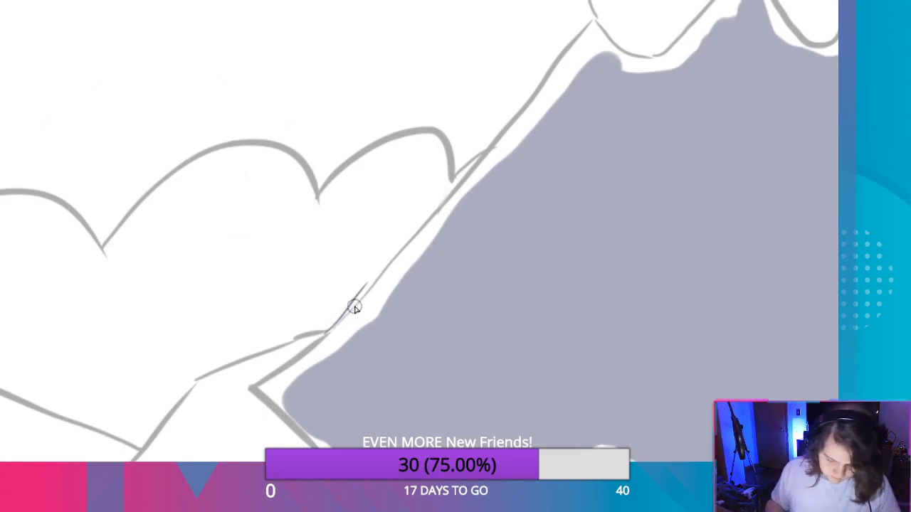
key(ctrl+z)
drag(337, 327, 426, 225)
key(ctrl+z)
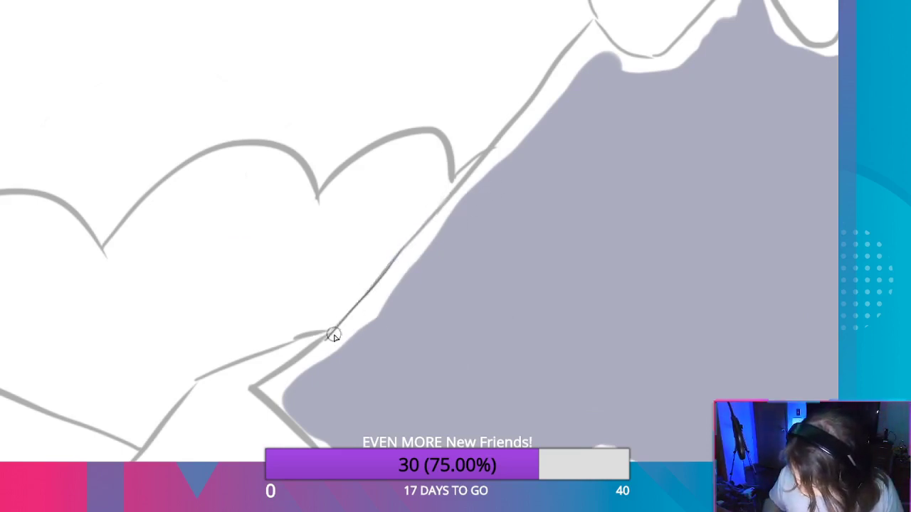
key(ctrl+z)
drag(334, 326, 570, 65)
key(ctrl+z)
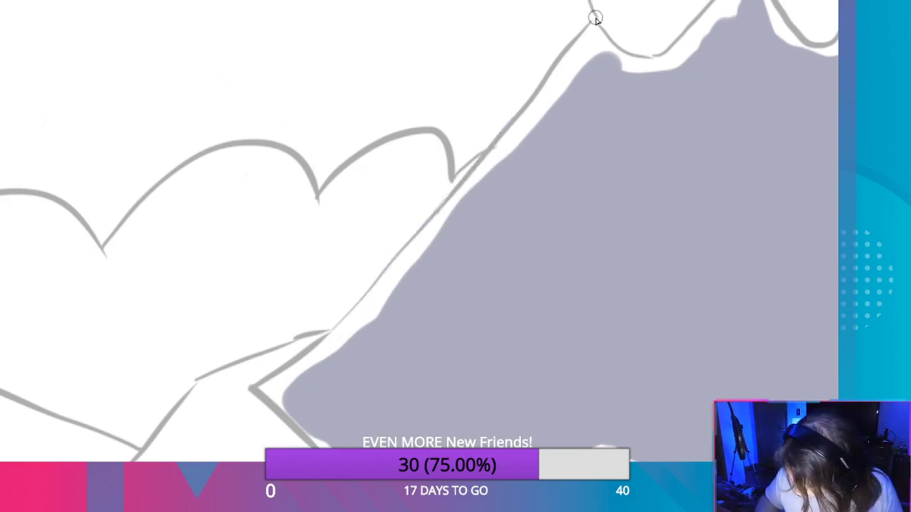
mouse_move(595, 19)
mouse_down()
mouse_move(474, 163)
mouse_move(598, 14)
mouse_up()
key(ctrl+z)
key(ctrl+z)
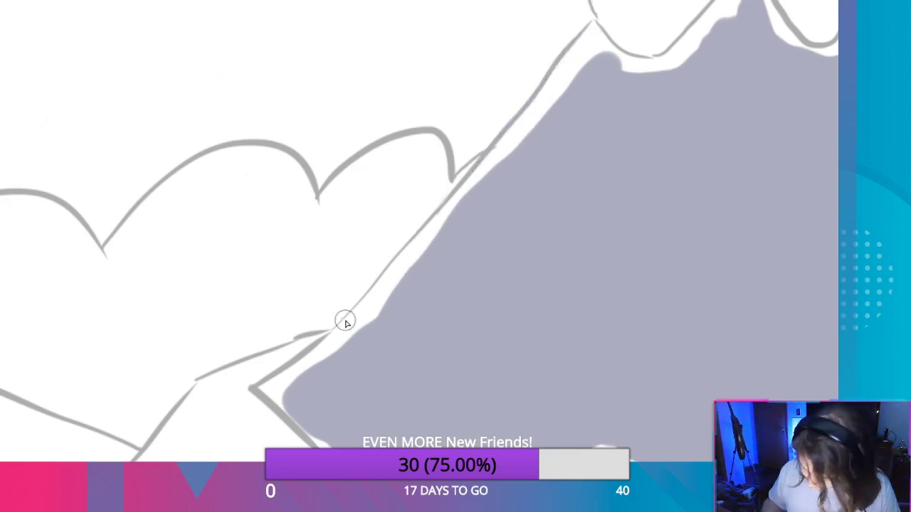
drag(332, 330, 558, 59)
key(ctrl+z)
drag(331, 328, 510, 116)
key(ctrl+z)
drag(347, 319, 541, 55)
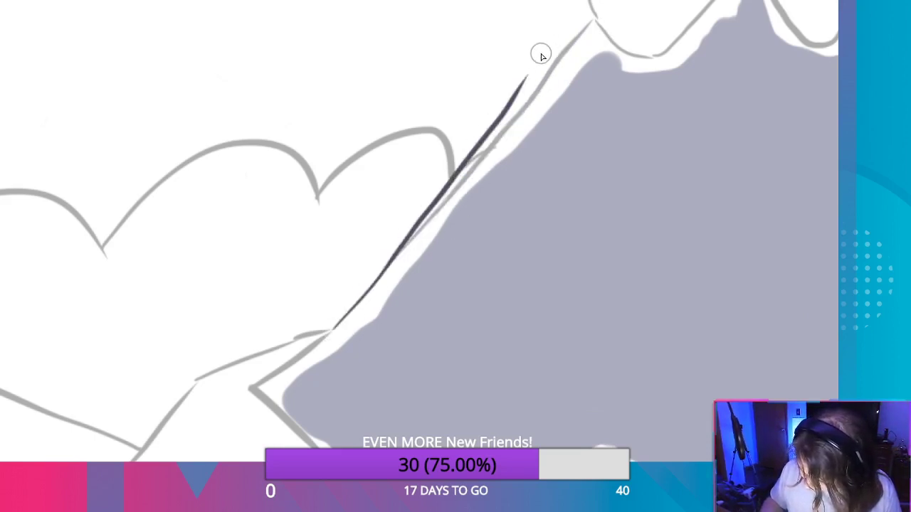
key(ctrl+z)
Trace the large mountain's left slope in short dark strokes, working from the snow cap's corner down to the foot.
drag(593, 19, 547, 77)
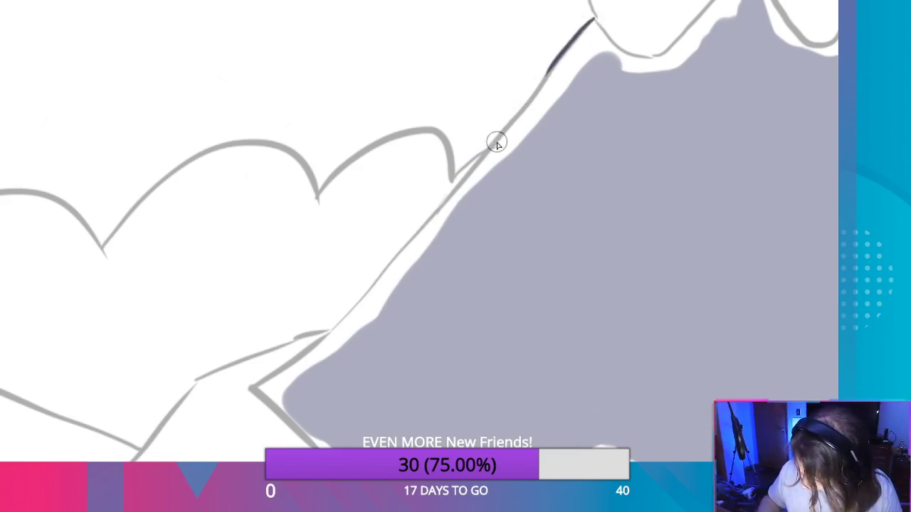
mouse_move(493, 148)
mouse_down()
mouse_move(556, 60)
mouse_move(507, 132)
mouse_up()
mouse_move(523, 102)
mouse_down()
mouse_move(422, 238)
mouse_move(332, 329)
mouse_up()
drag(377, 282, 512, 132)
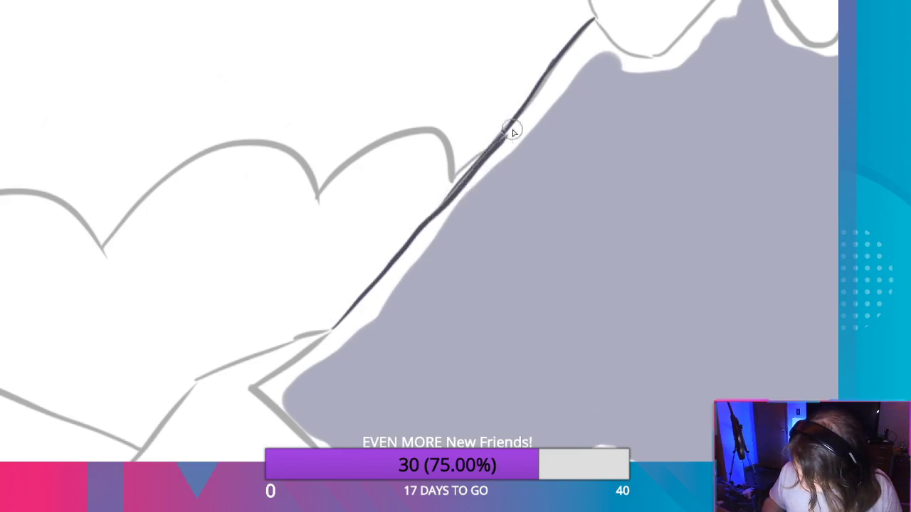
key(ctrl+z)
drag(421, 249, 465, 184)
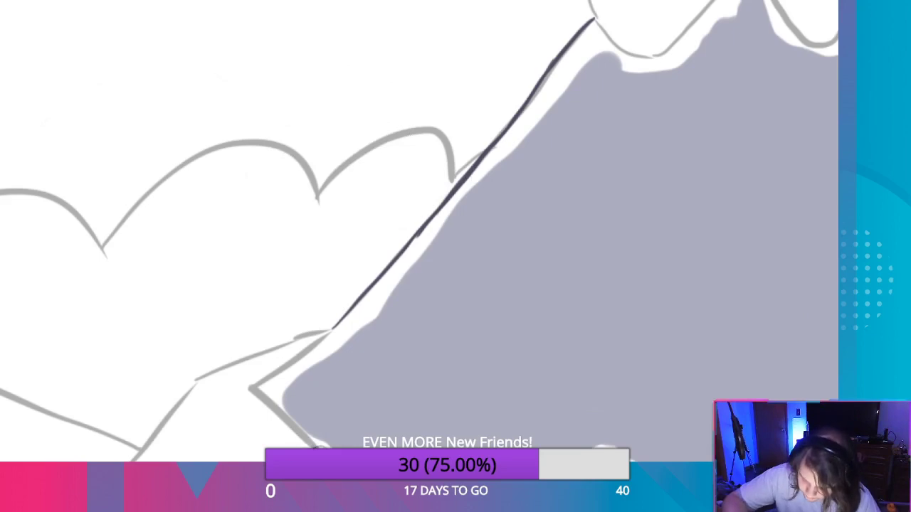
Outline the pointed corner at the foot of the left slope in the dark colour and join it to the slope line.
mouse_move(290, 419)
mouse_down()
mouse_move(272, 405)
mouse_move(275, 412)
mouse_up()
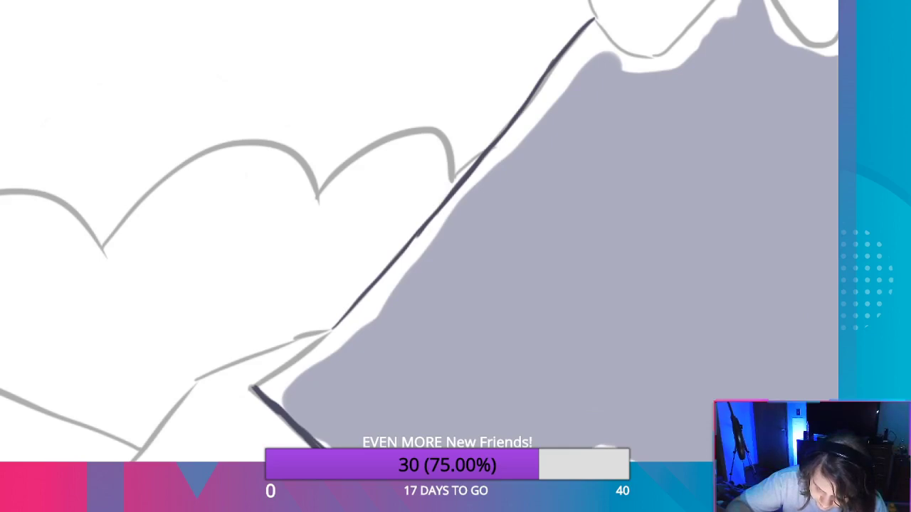
click(289, 362)
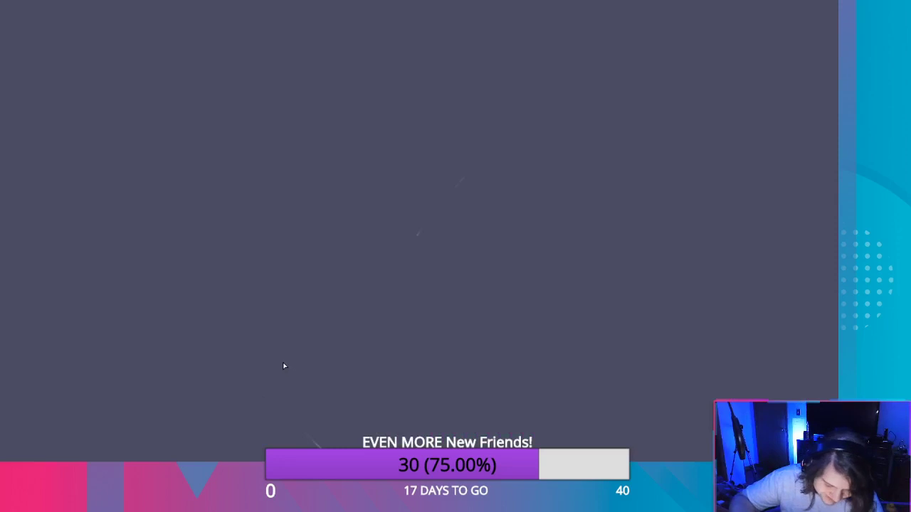
key(ctrl+z)
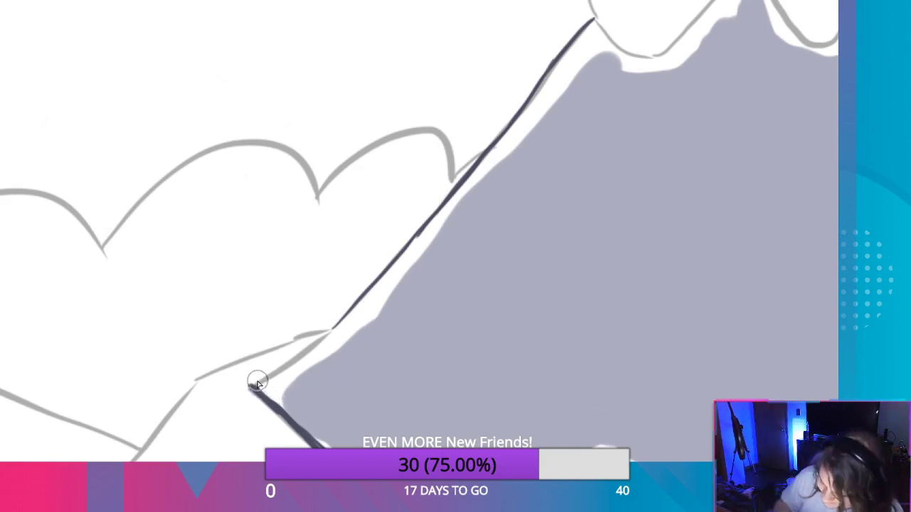
drag(258, 383, 302, 360)
mouse_move(251, 388)
mouse_down()
mouse_move(301, 358)
mouse_move(346, 310)
mouse_move(330, 331)
mouse_move(394, 256)
mouse_up()
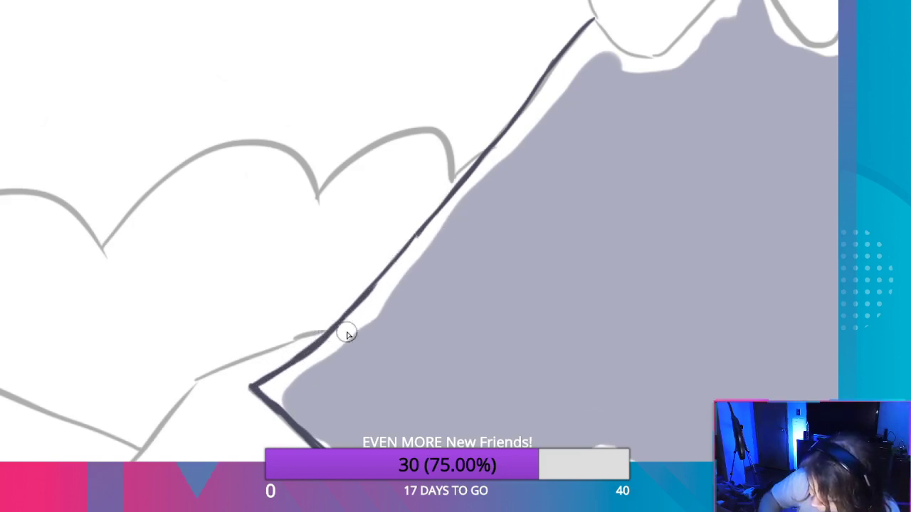
Thicken the thin stretches of the dark line along the large mountain's left slope, up to the snow cap's corner.
drag(324, 337, 408, 244)
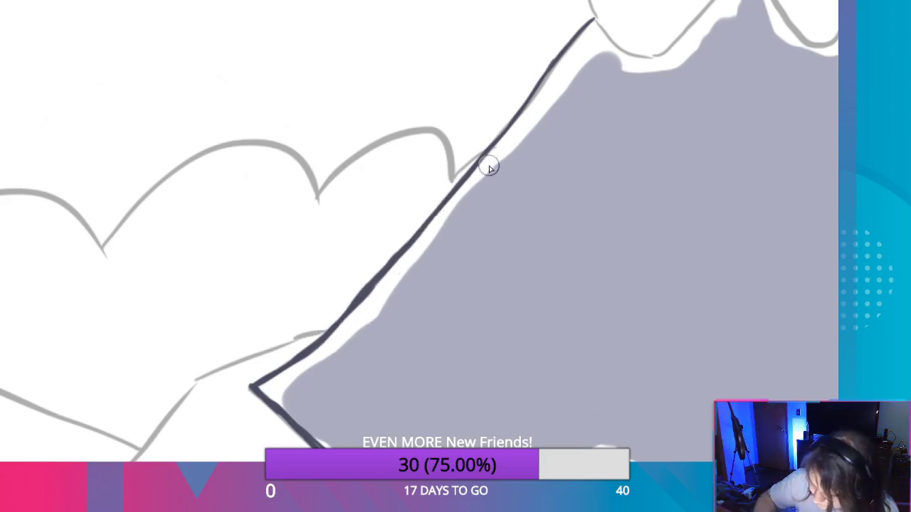
drag(501, 137, 573, 44)
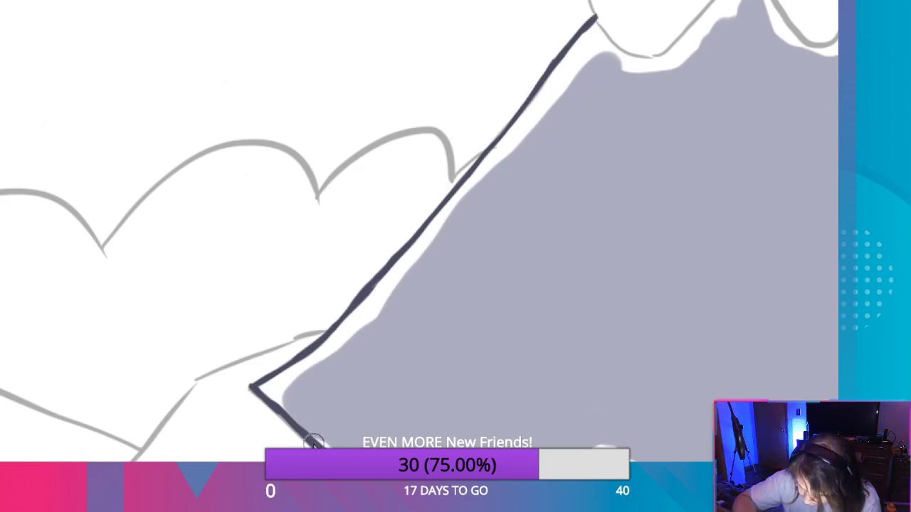
Continue the dark outline from the left slope's foot down the mountain's curved lower edge, covering the grey sketch line.
scroll(399, 443, up, 3)
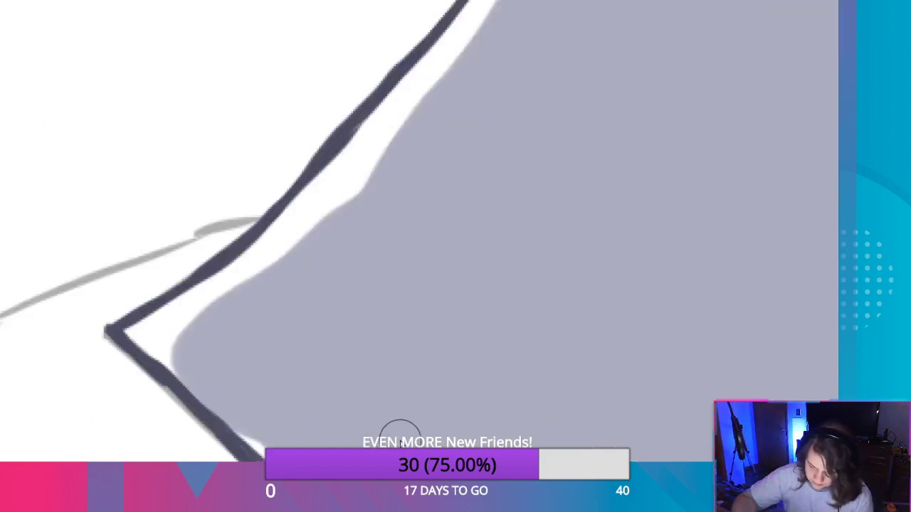
scroll(422, 431, up, 3)
scroll(313, 460, down, 4)
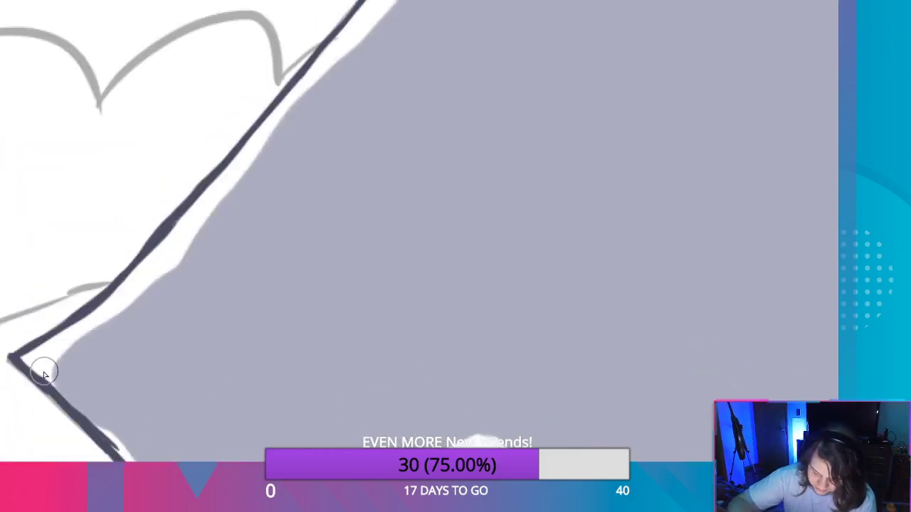
scroll(43, 385, up, 2)
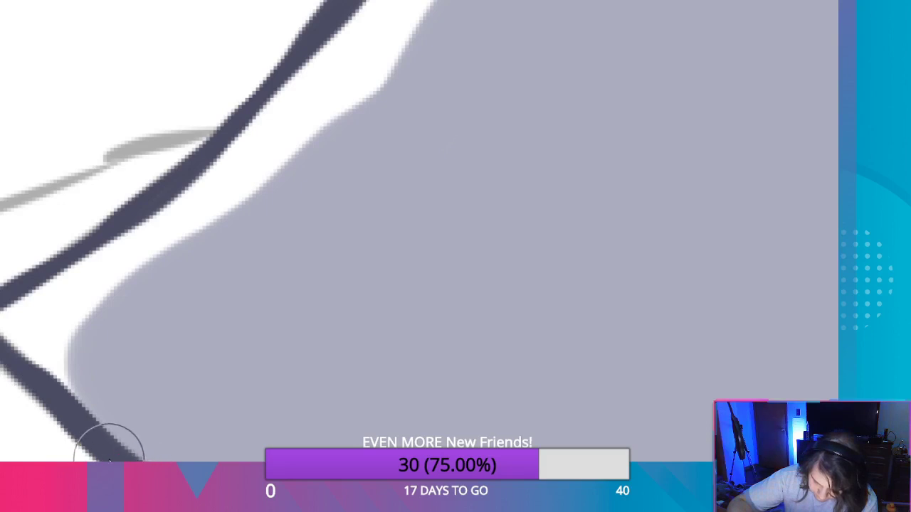
mouse_move(354, 397)
mouse_down()
mouse_move(363, 298)
mouse_move(433, 427)
mouse_move(505, 188)
mouse_up()
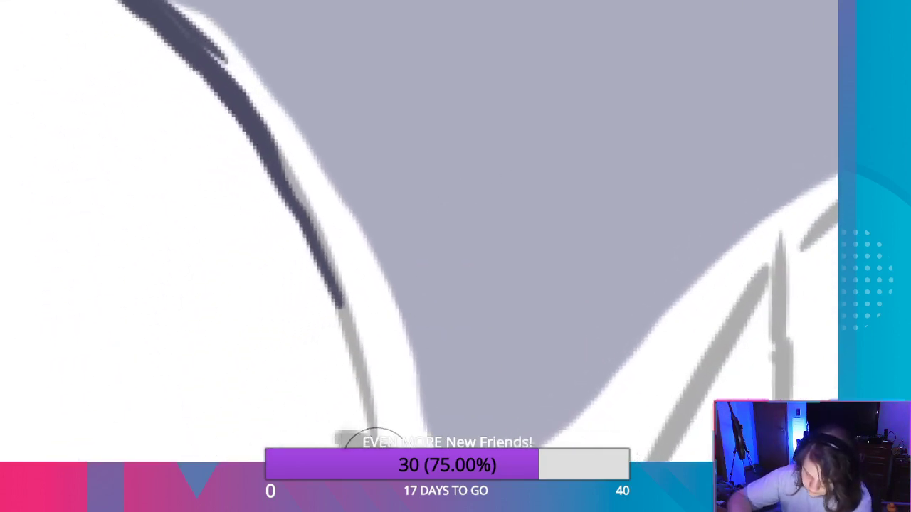
mouse_move(372, 434)
mouse_down()
mouse_move(306, 218)
mouse_move(241, 100)
mouse_move(195, 45)
mouse_move(320, 216)
mouse_move(239, 102)
mouse_up()
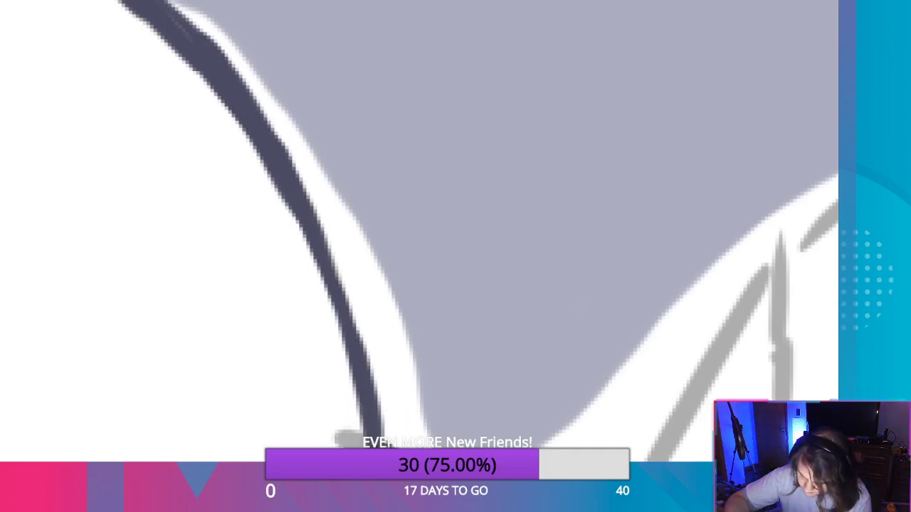
Outline the short angled edge at the end of the curve in the dark colour, up to the grey ledge line.
mouse_move(531, 392)
mouse_down()
mouse_move(446, 295)
mouse_move(425, 251)
mouse_up()
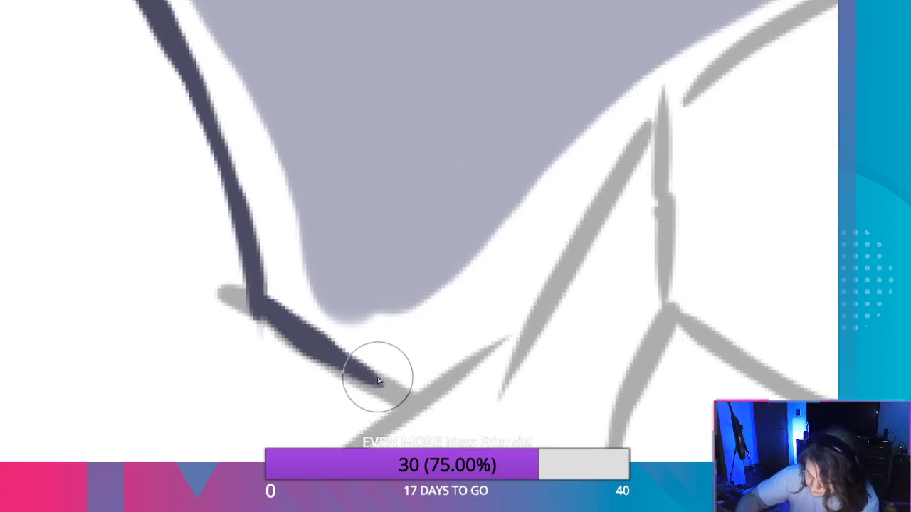
mouse_move(376, 380)
mouse_down()
mouse_move(387, 382)
mouse_move(349, 376)
mouse_move(305, 346)
mouse_move(399, 391)
mouse_move(344, 353)
mouse_move(387, 385)
mouse_move(379, 358)
mouse_move(375, 369)
mouse_move(404, 374)
mouse_move(401, 382)
mouse_move(375, 380)
mouse_move(403, 396)
mouse_move(325, 361)
mouse_move(349, 378)
mouse_move(270, 330)
mouse_move(291, 339)
mouse_up()
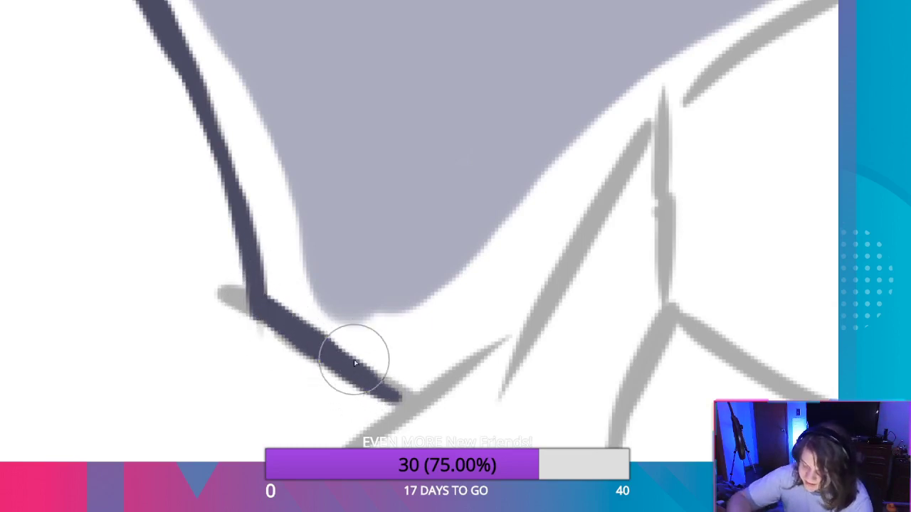
mouse_move(355, 360)
mouse_down()
mouse_move(402, 390)
mouse_move(371, 369)
mouse_move(378, 355)
mouse_move(388, 391)
mouse_move(372, 372)
mouse_move(377, 364)
mouse_up()
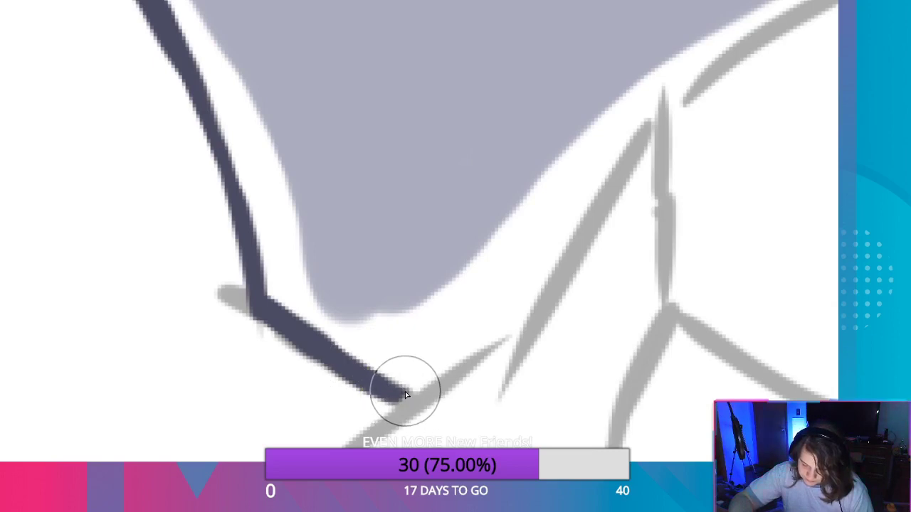
drag(399, 394, 355, 351)
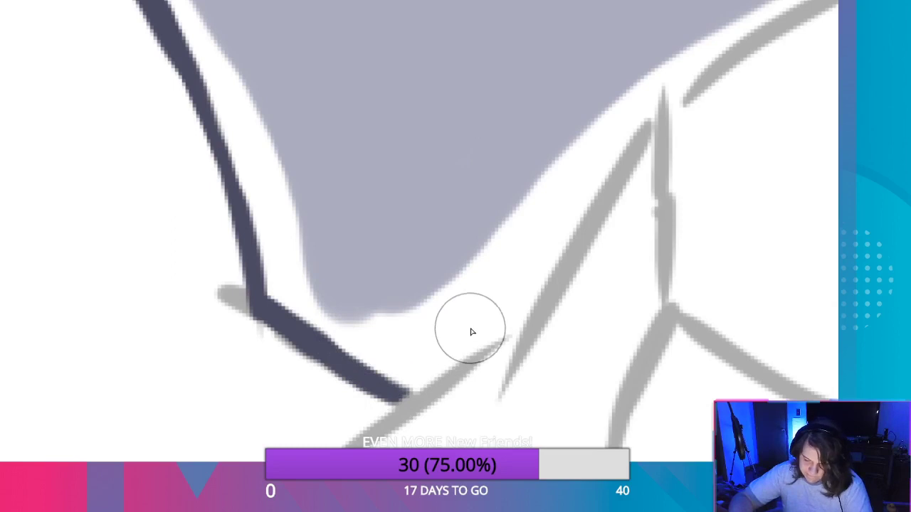
Trace the large mountain's right slope in short dark strokes, from the canvas edge upward past the bend.
mouse_move(536, 242)
mouse_down()
mouse_move(595, 271)
mouse_move(463, 220)
mouse_move(319, 195)
mouse_move(491, 256)
mouse_move(750, 239)
mouse_move(688, 275)
mouse_move(318, 240)
mouse_move(495, 336)
mouse_move(636, 434)
mouse_move(541, 332)
mouse_move(549, 140)
mouse_move(611, 327)
mouse_move(667, 366)
mouse_move(558, 256)
mouse_move(590, 274)
mouse_move(677, 377)
mouse_move(517, 197)
mouse_up()
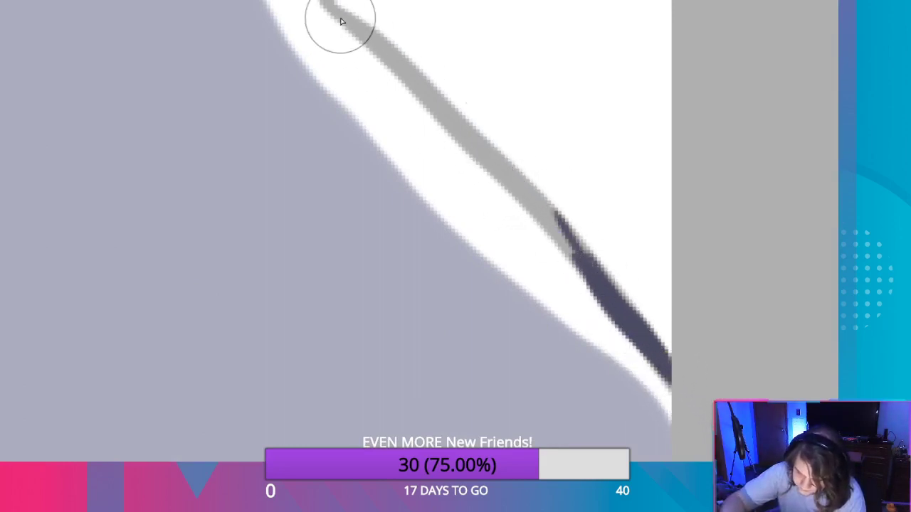
mouse_move(341, 21)
mouse_down()
mouse_move(401, 67)
mouse_move(592, 285)
mouse_move(451, 128)
mouse_move(479, 162)
mouse_move(508, 171)
mouse_move(497, 154)
mouse_move(583, 248)
mouse_move(602, 292)
mouse_move(522, 185)
mouse_move(600, 278)
mouse_move(500, 175)
mouse_move(505, 156)
mouse_move(425, 78)
mouse_move(449, 116)
mouse_move(447, 95)
mouse_move(360, 41)
mouse_move(335, 6)
mouse_move(428, 81)
mouse_move(325, 3)
mouse_move(341, 20)
mouse_up()
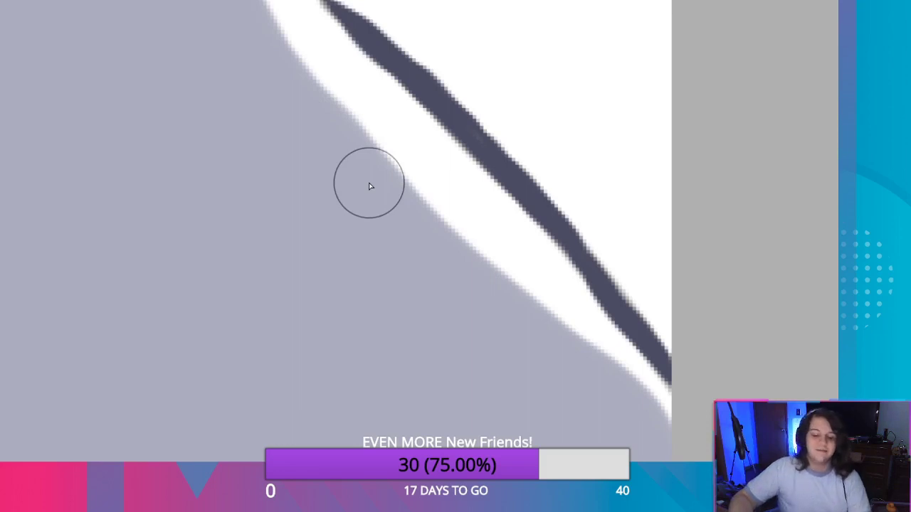
drag(406, 96, 522, 439)
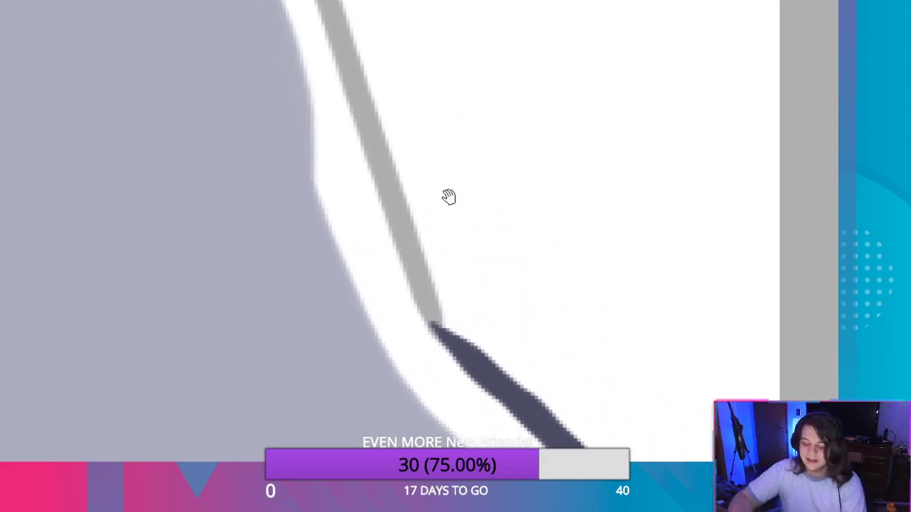
drag(449, 197, 455, 244)
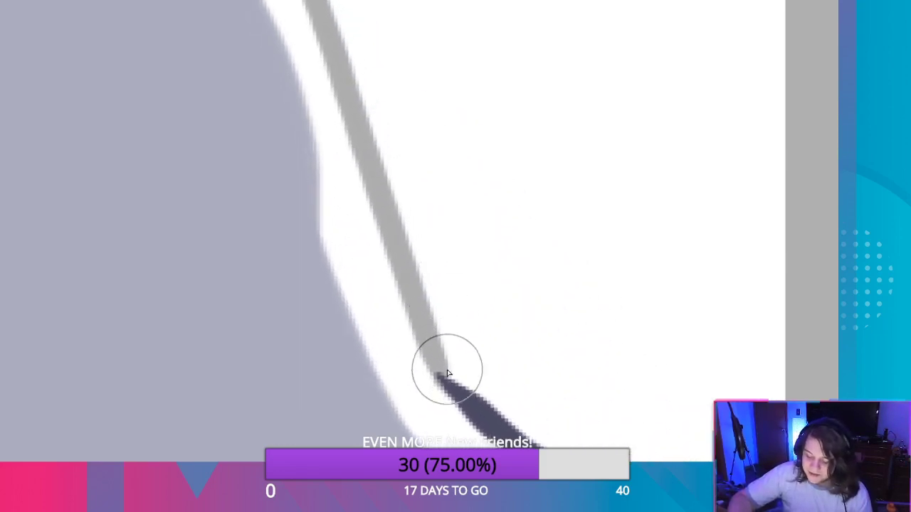
drag(449, 373, 409, 271)
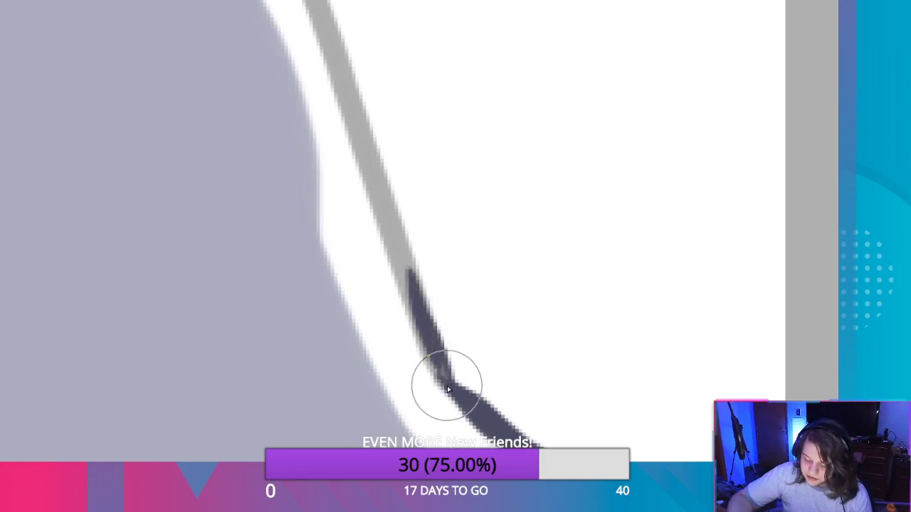
drag(376, 203, 431, 357)
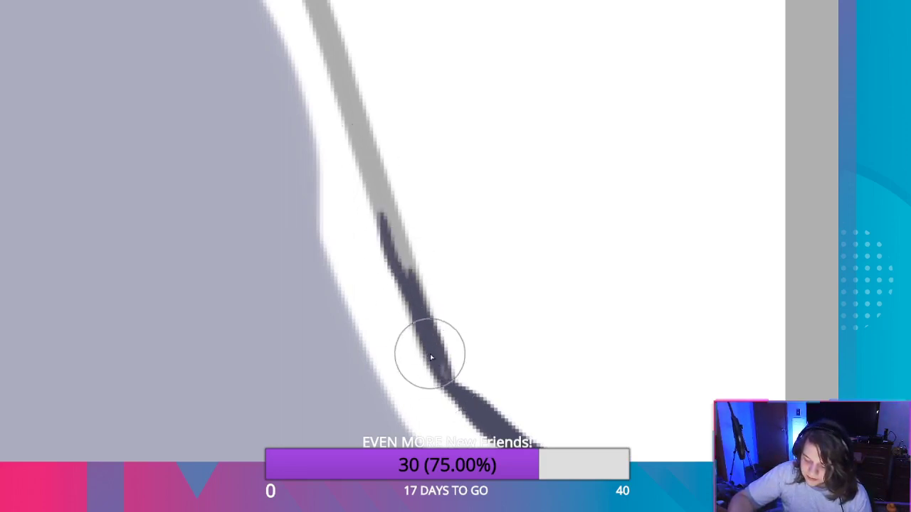
drag(417, 323, 374, 196)
mouse_move(360, 149)
mouse_down()
mouse_move(462, 380)
mouse_move(406, 289)
mouse_move(461, 391)
mouse_up()
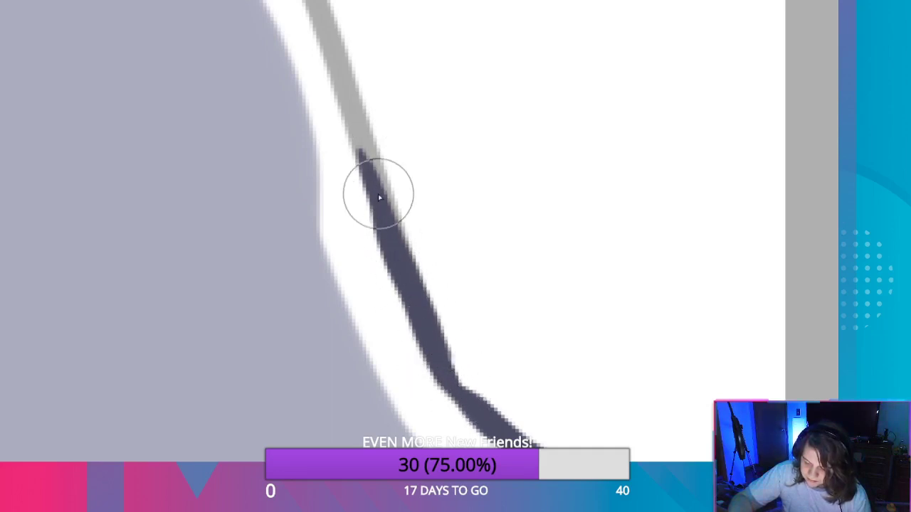
mouse_move(378, 197)
mouse_down()
mouse_move(349, 109)
mouse_move(395, 237)
mouse_move(321, 41)
mouse_move(435, 321)
mouse_move(334, 44)
mouse_up()
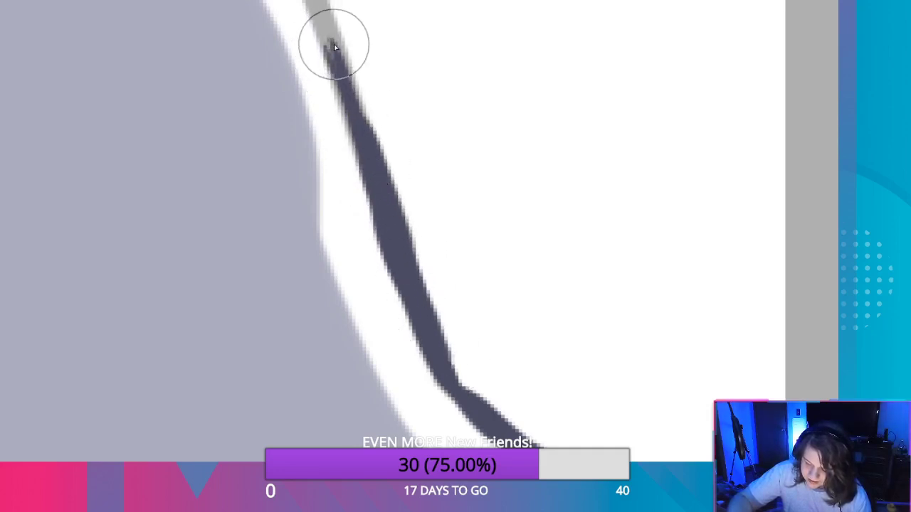
Extend the right slope's dark line upward past the purple fill's right edge and thicken it over the grey sketch.
mouse_move(371, 87)
mouse_down()
mouse_move(463, 266)
mouse_move(477, 385)
mouse_move(401, 230)
mouse_move(477, 427)
mouse_move(392, 230)
mouse_move(438, 362)
mouse_move(377, 181)
mouse_move(399, 258)
mouse_move(346, 126)
mouse_move(463, 396)
mouse_move(376, 190)
mouse_up()
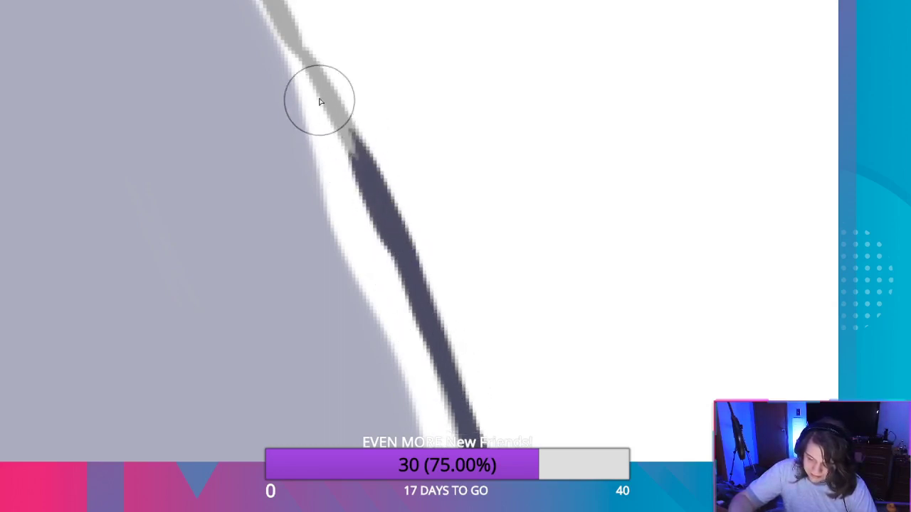
mouse_move(321, 102)
mouse_down()
mouse_move(299, 45)
mouse_move(370, 173)
mouse_move(406, 190)
mouse_up()
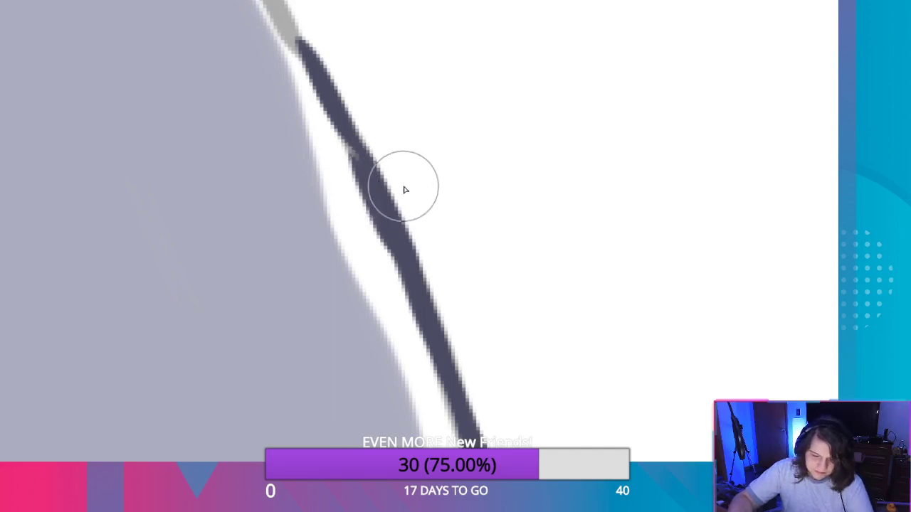
drag(395, 93, 602, 488)
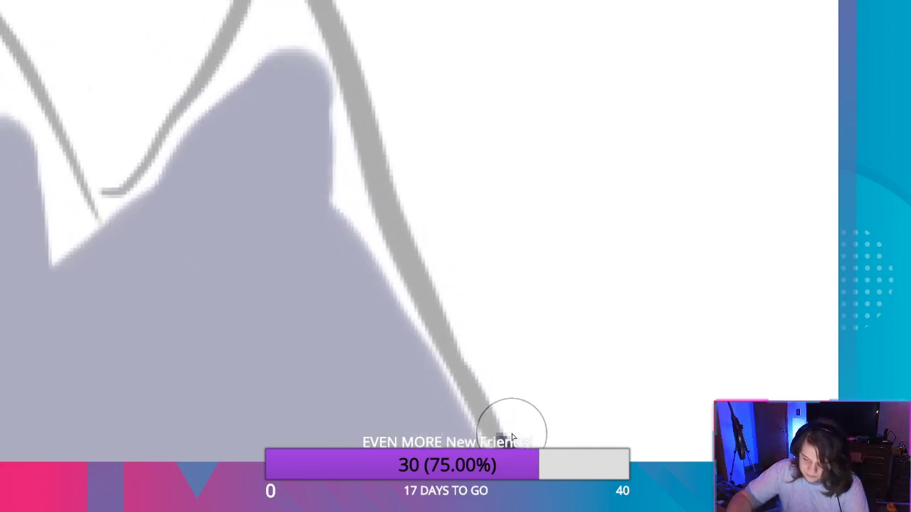
mouse_move(500, 439)
mouse_down()
mouse_move(398, 217)
mouse_move(402, 242)
mouse_move(357, 99)
mouse_move(311, 3)
mouse_move(374, 163)
mouse_move(509, 435)
mouse_up()
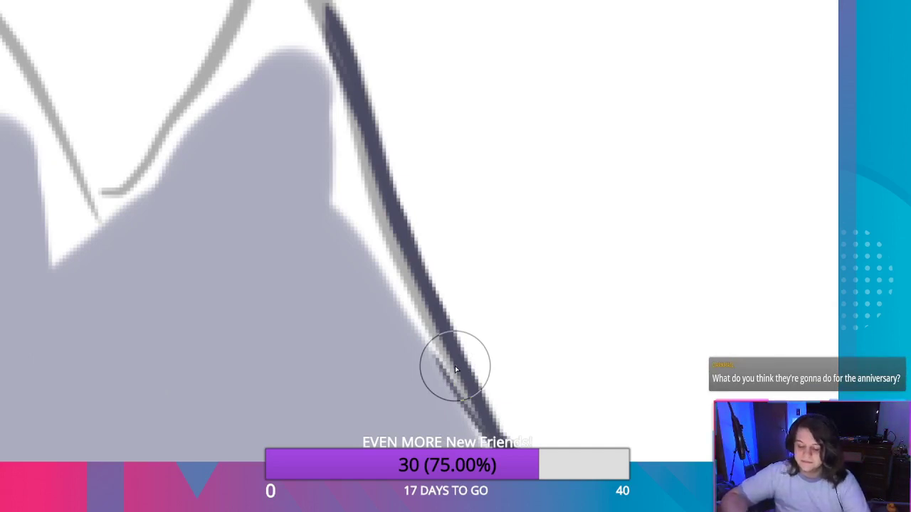
drag(455, 365, 475, 433)
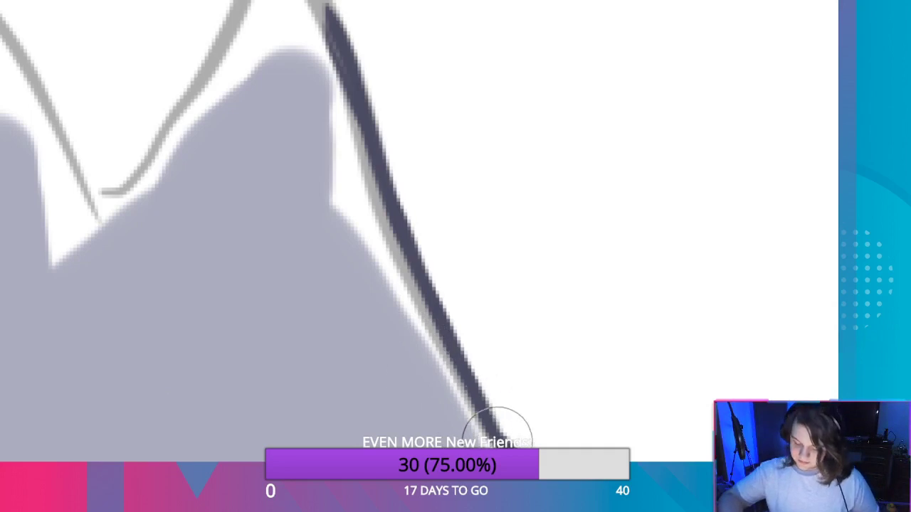
mouse_move(475, 397)
mouse_down()
mouse_move(401, 264)
mouse_move(435, 335)
mouse_move(372, 169)
mouse_move(394, 244)
mouse_move(341, 62)
mouse_move(368, 149)
mouse_move(311, 1)
mouse_move(370, 183)
mouse_move(314, 6)
mouse_move(338, 39)
mouse_up()
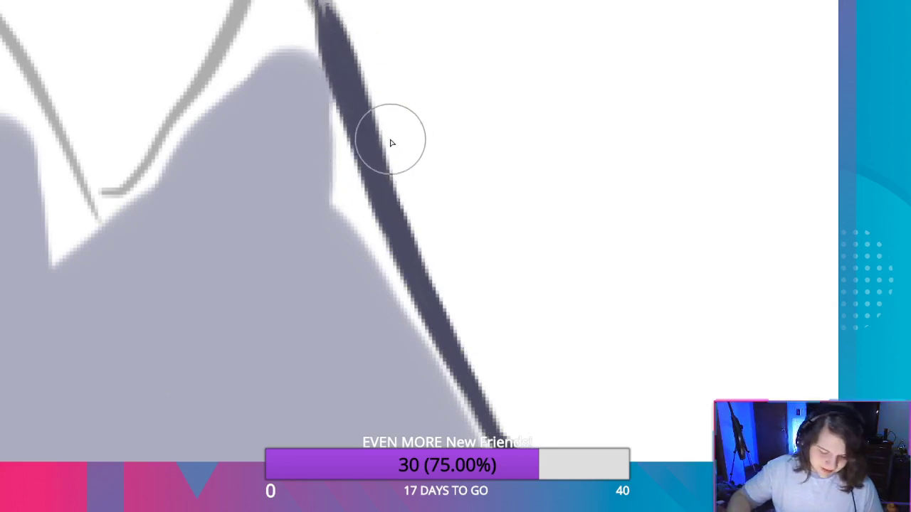
Undo the latest thickening strokes near the top of the right slope and widen the line again with shorter strokes.
key(ctrl+z)
key(ctrl+z)
key(ctrl+z)
key(ctrl+z)
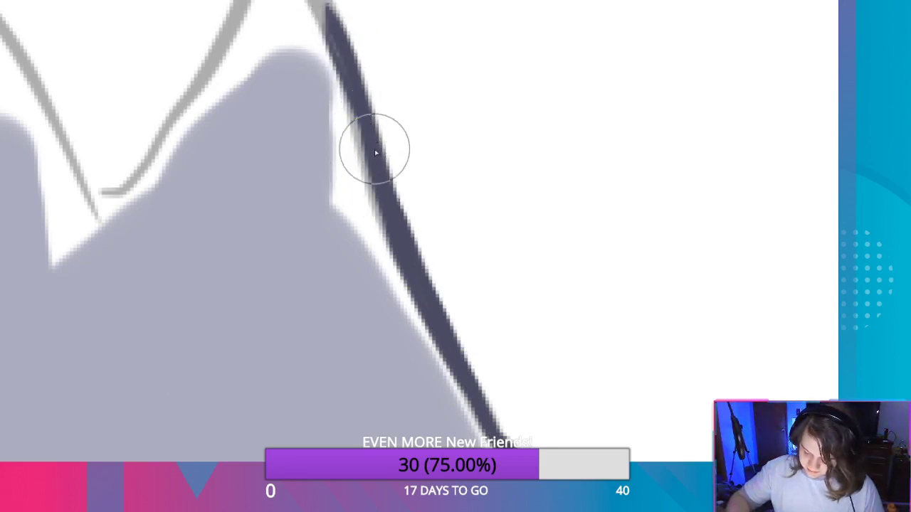
key(ctrl+z)
drag(357, 127, 392, 244)
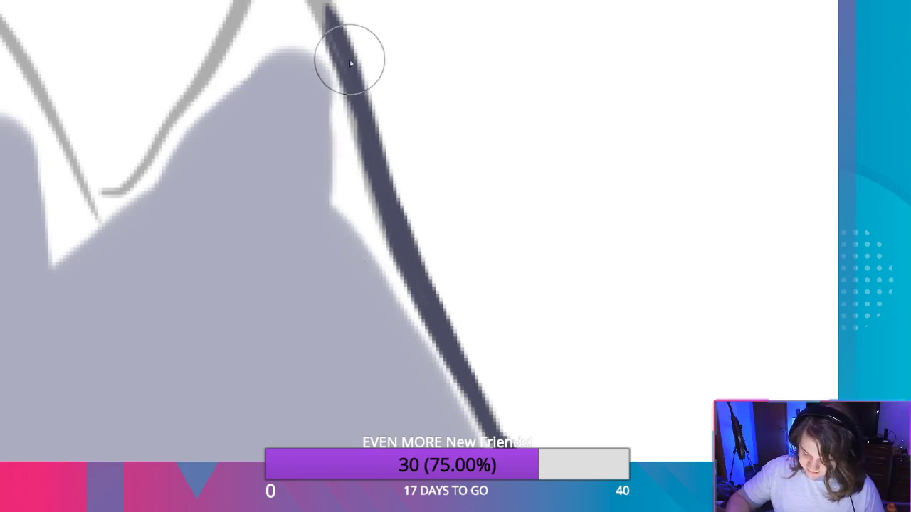
mouse_move(349, 86)
mouse_down()
mouse_move(391, 232)
mouse_move(331, 38)
mouse_up()
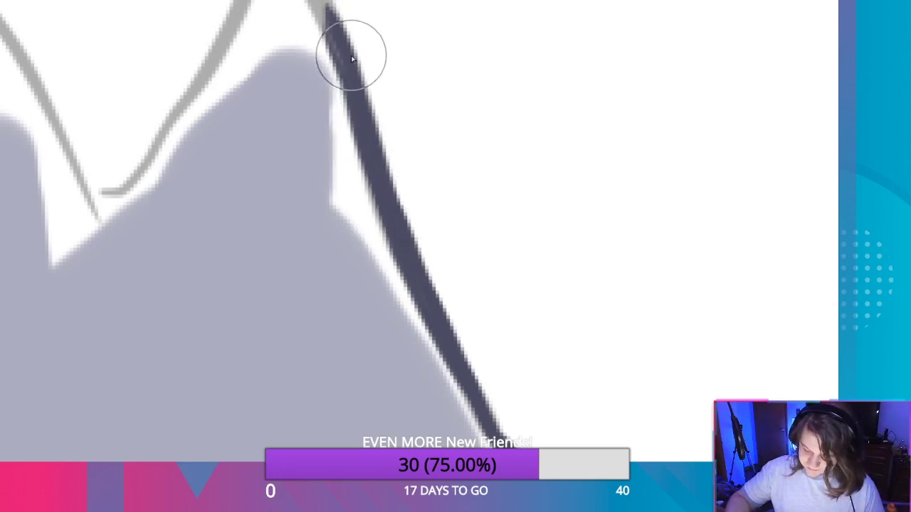
Finish the top of the right slope's dark outline so it meets the snow cap's edge.
mouse_move(389, 50)
mouse_down()
mouse_move(448, 197)
mouse_move(417, 173)
mouse_up()
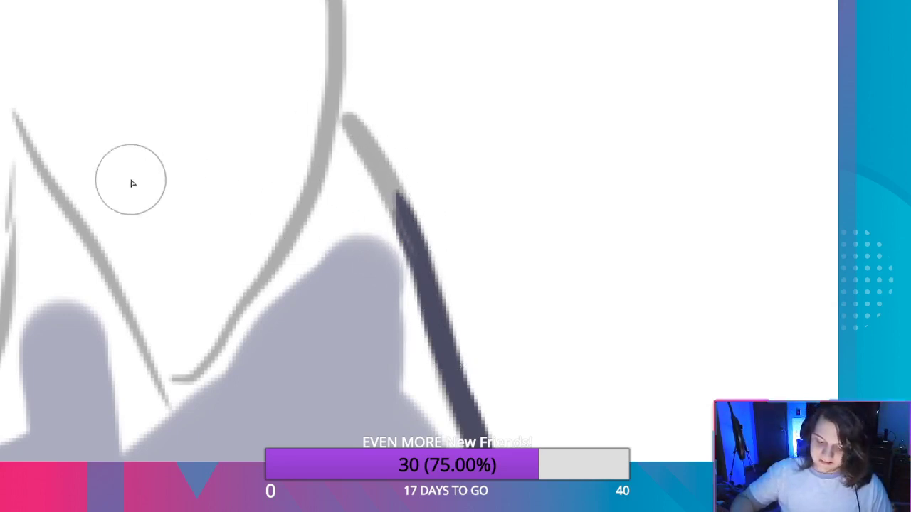
mouse_move(407, 199)
mouse_down()
mouse_move(362, 122)
mouse_move(417, 275)
mouse_move(358, 135)
mouse_move(417, 239)
mouse_move(388, 156)
mouse_move(420, 249)
mouse_up()
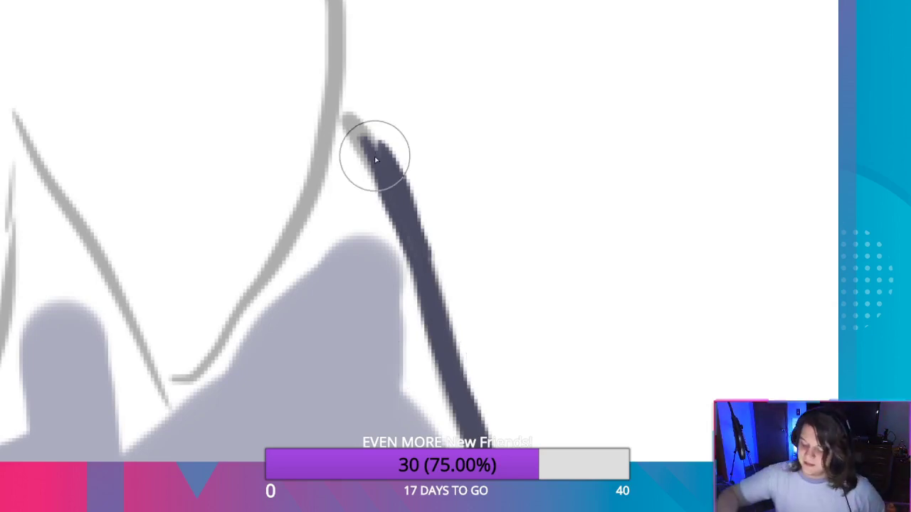
mouse_move(349, 118)
mouse_down()
mouse_move(366, 146)
mouse_move(346, 105)
mouse_move(344, 123)
mouse_move(345, 115)
mouse_move(381, 158)
mouse_move(378, 142)
mouse_move(378, 175)
mouse_move(437, 234)
mouse_move(443, 212)
mouse_move(449, 218)
mouse_move(360, 123)
mouse_move(374, 145)
mouse_up()
mouse_move(346, 114)
mouse_down()
mouse_move(343, 96)
mouse_move(342, 122)
mouse_move(380, 204)
mouse_move(364, 157)
mouse_move(385, 191)
mouse_move(341, 126)
mouse_up()
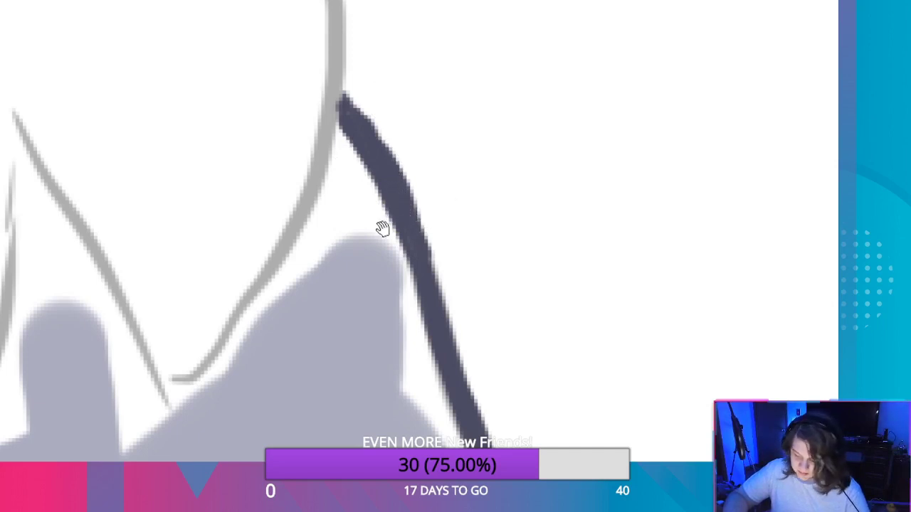
Erase the excess thickness along both sides of the left slope's dark line just above the mountain's foot.
mouse_move(383, 227)
mouse_down()
mouse_move(472, 195)
mouse_move(626, 229)
mouse_up()
drag(289, 354, 602, 311)
drag(355, 345, 496, 441)
drag(327, 435, 476, 124)
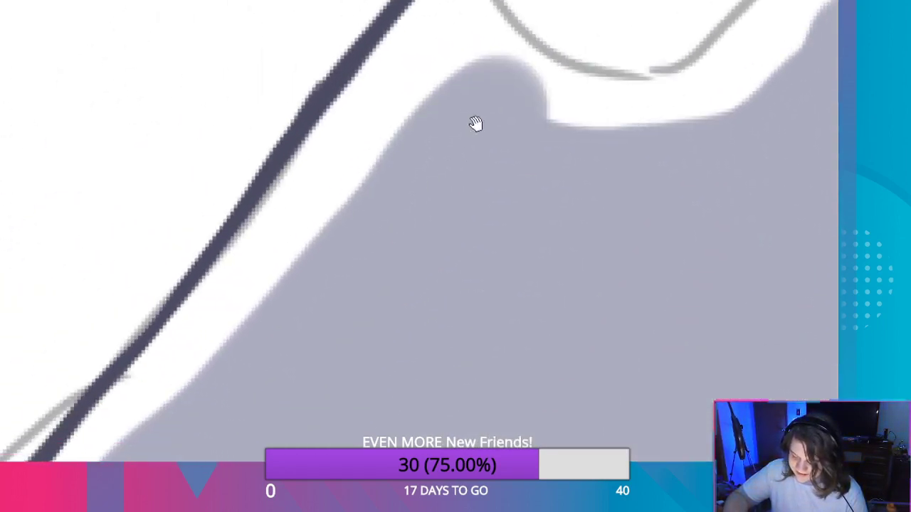
mouse_move(316, 420)
mouse_down()
mouse_move(380, 321)
mouse_move(567, 130)
mouse_up()
drag(344, 345, 562, 81)
mouse_move(306, 350)
mouse_down()
mouse_move(372, 283)
mouse_move(531, 175)
mouse_move(534, 187)
mouse_up()
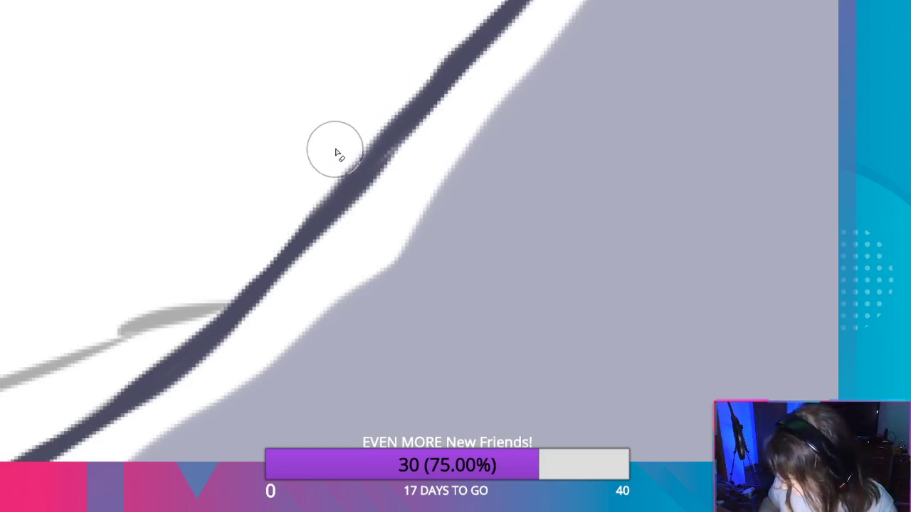
mouse_move(318, 290)
mouse_down()
mouse_move(406, 187)
mouse_move(376, 227)
mouse_up()
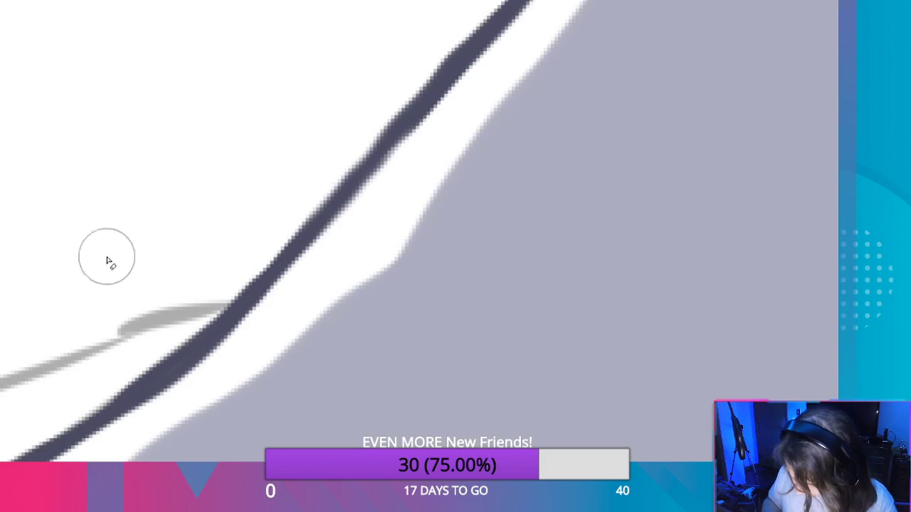
mouse_move(406, 173)
mouse_down()
mouse_move(413, 168)
mouse_move(386, 212)
mouse_up()
drag(430, 152, 484, 90)
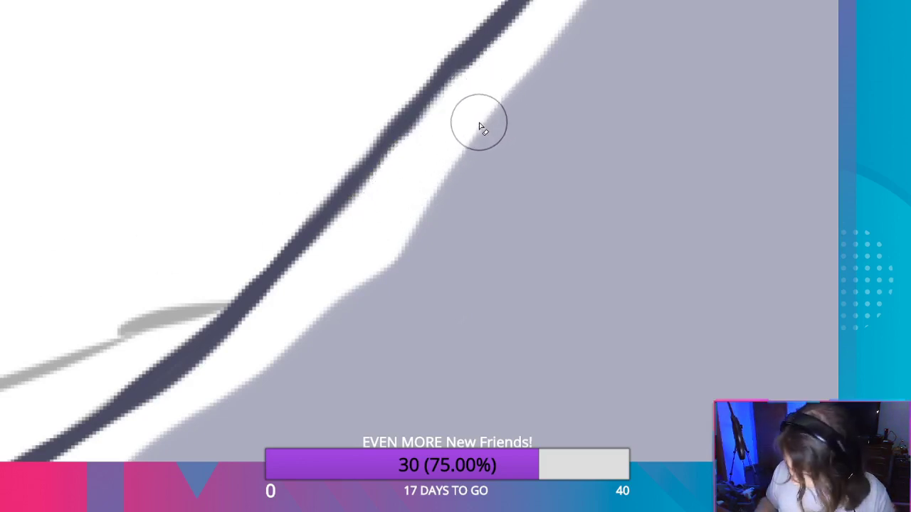
Undo the last erasing stroke along the left slope's dark line above the mountain's foot.
key(ctrl+z)
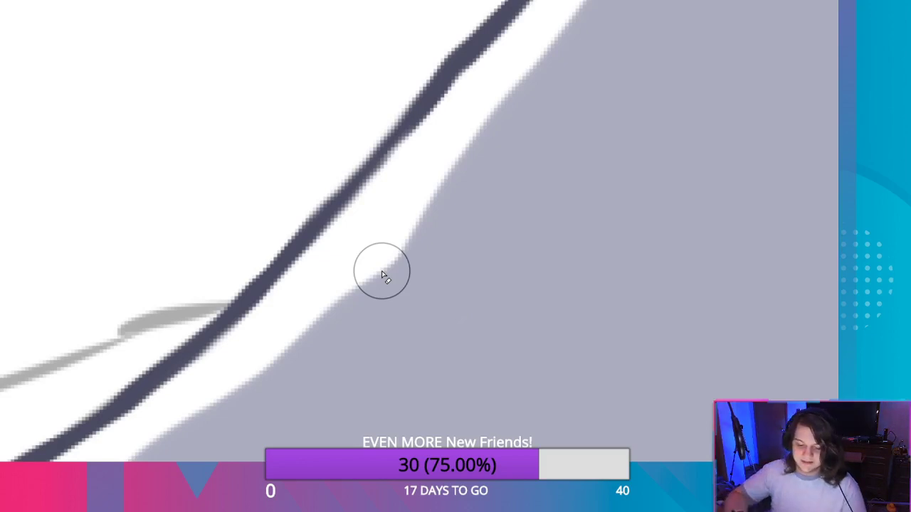
drag(524, 267, 477, 160)
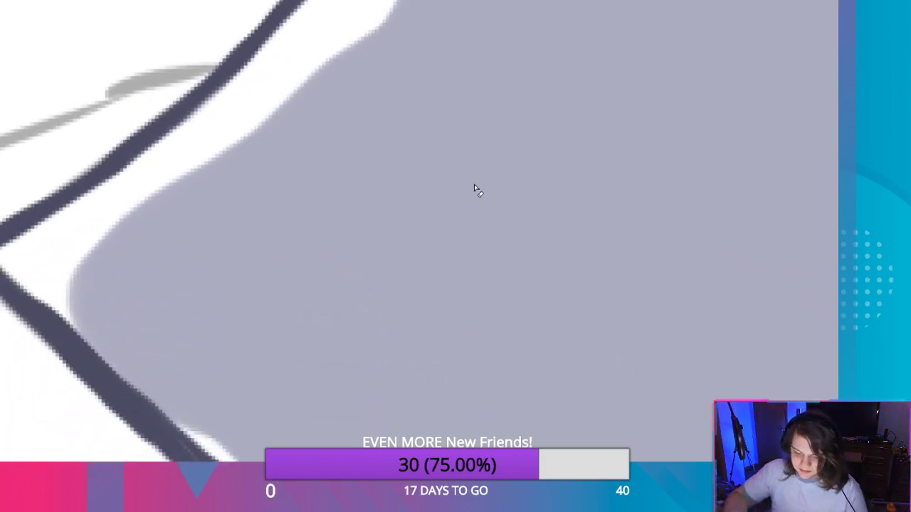
scroll(489, 179, down, 4)
scroll(633, 109, down, 2)
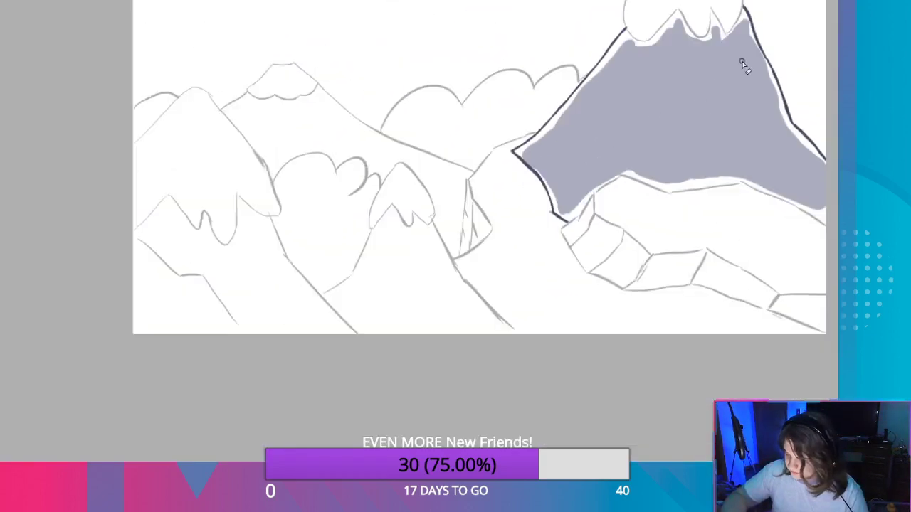
Trace the grey sketch in dark from the mountain's foot up the steep rock edge to the ledge's first corner.
scroll(742, 64, up, 2)
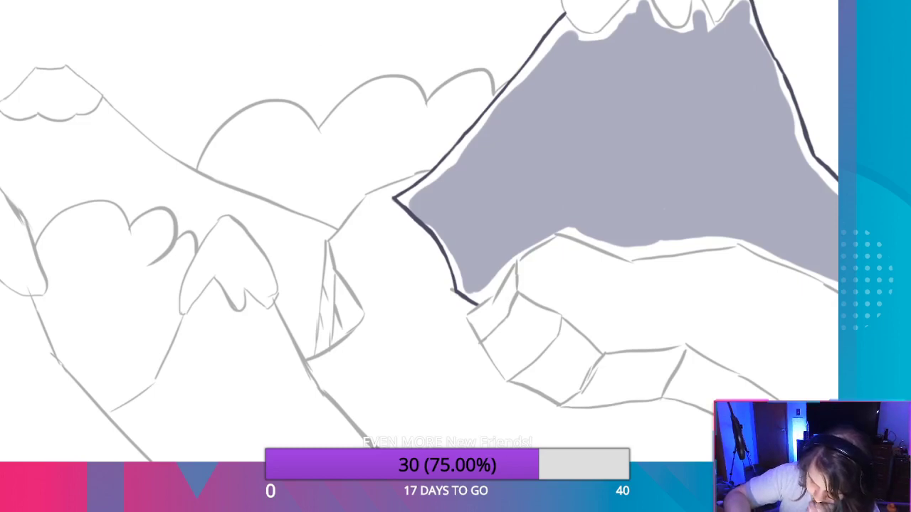
scroll(647, 232, up, 5)
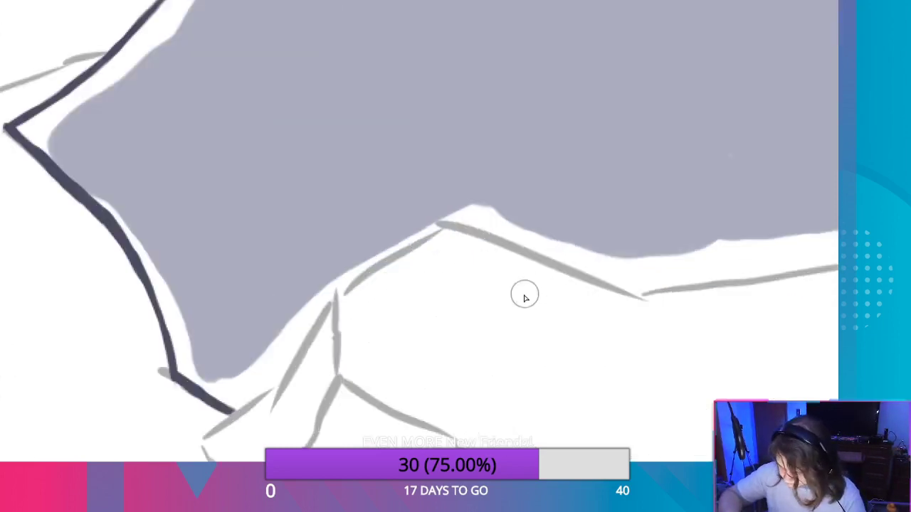
scroll(525, 298, up, 2)
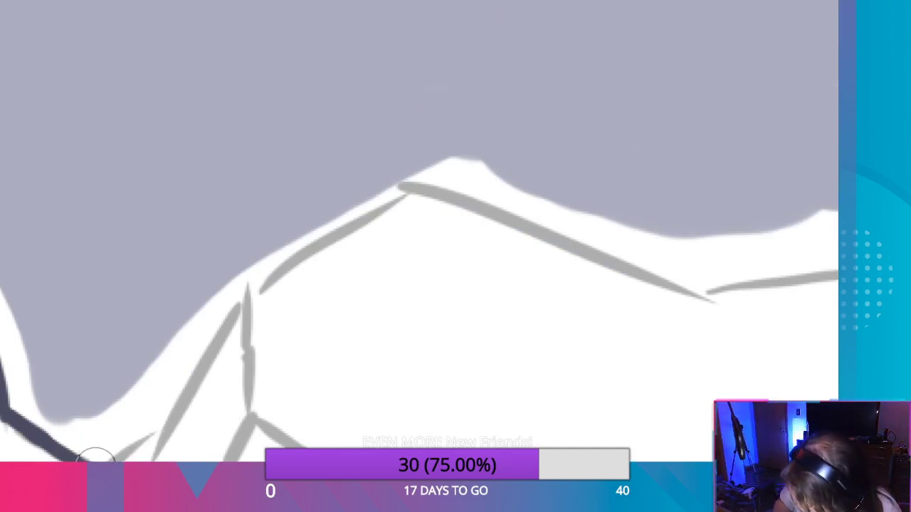
mouse_move(114, 459)
mouse_down()
mouse_move(173, 405)
mouse_move(151, 459)
mouse_up()
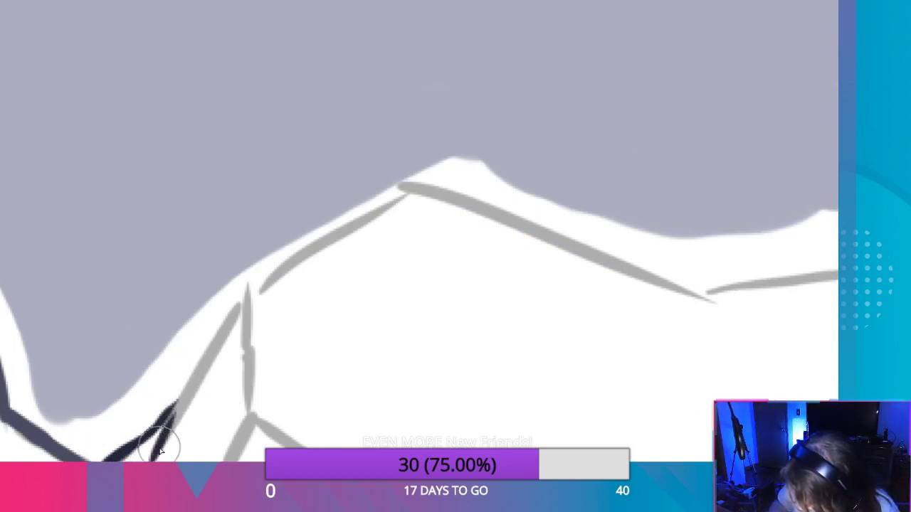
drag(185, 400, 242, 303)
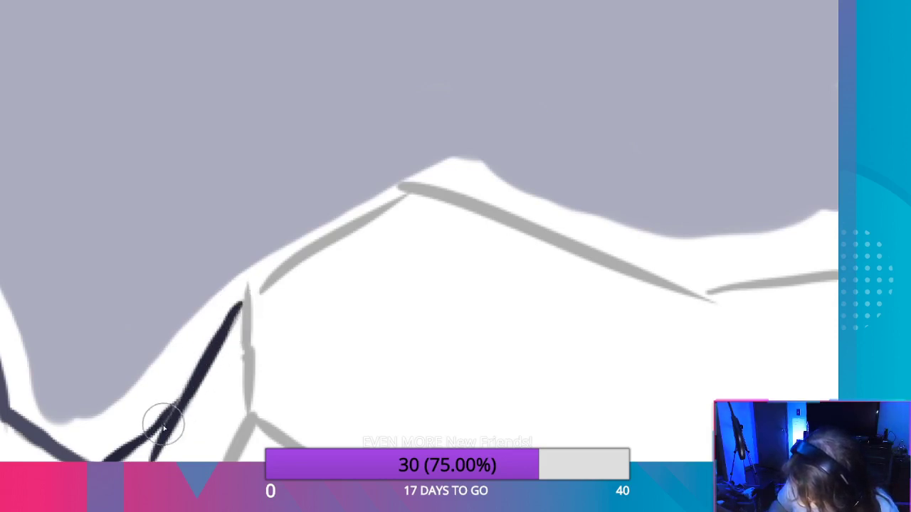
drag(191, 386, 96, 468)
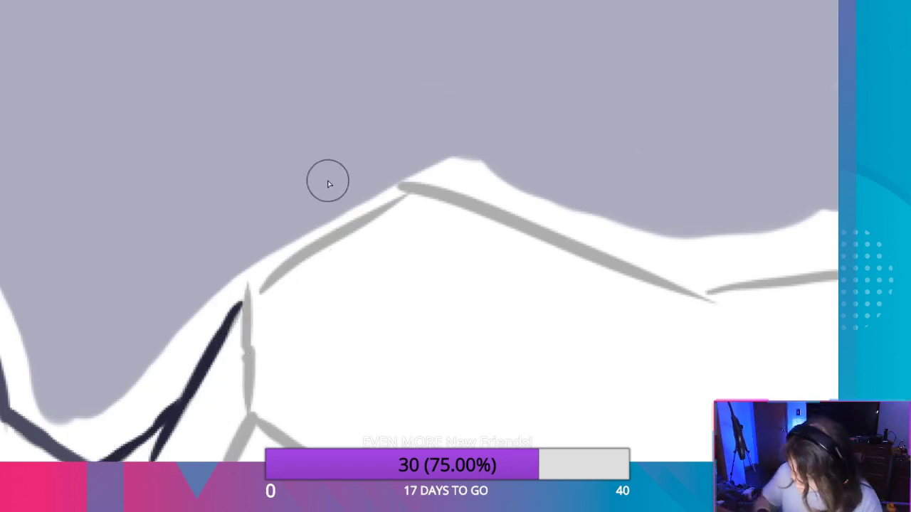
Continue the dark line over the grey sketch from the ledge's first corner up to its peak.
drag(240, 301, 376, 209)
key(ctrl+z)
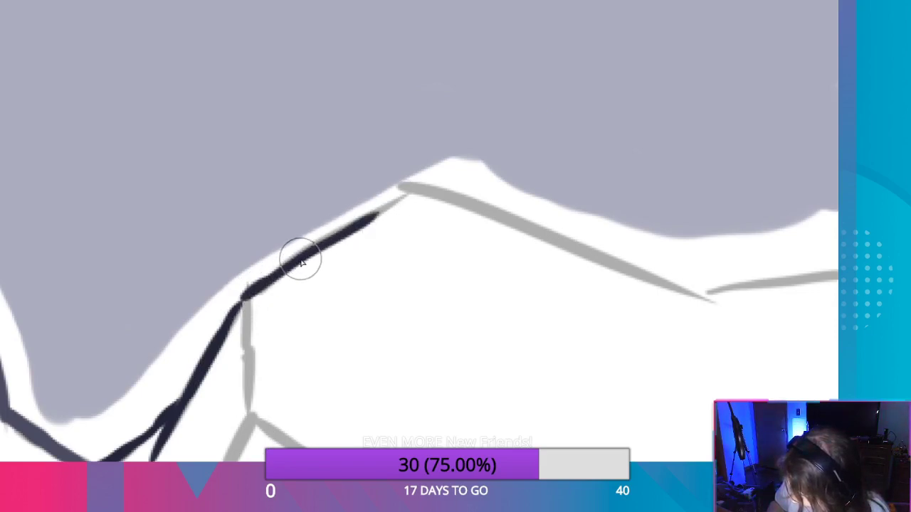
mouse_move(298, 260)
mouse_down()
mouse_move(413, 198)
mouse_move(386, 208)
mouse_move(400, 197)
mouse_up()
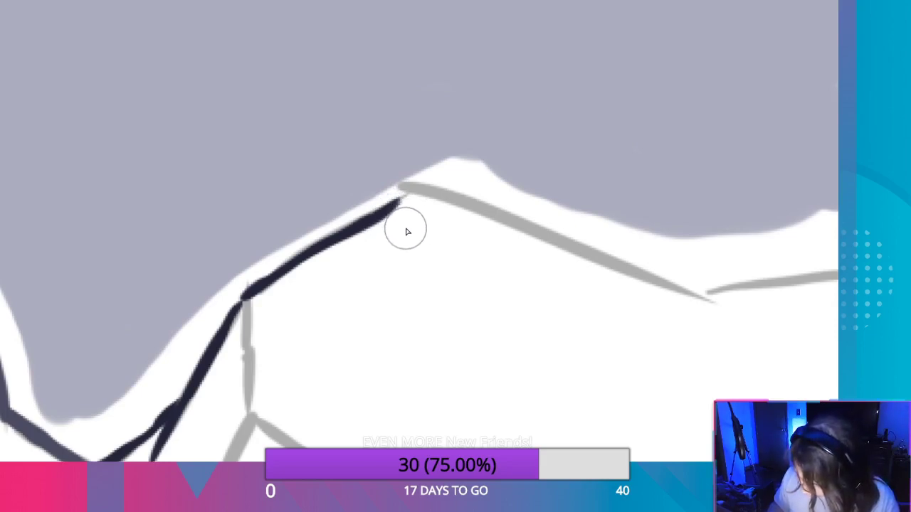
drag(412, 191, 394, 204)
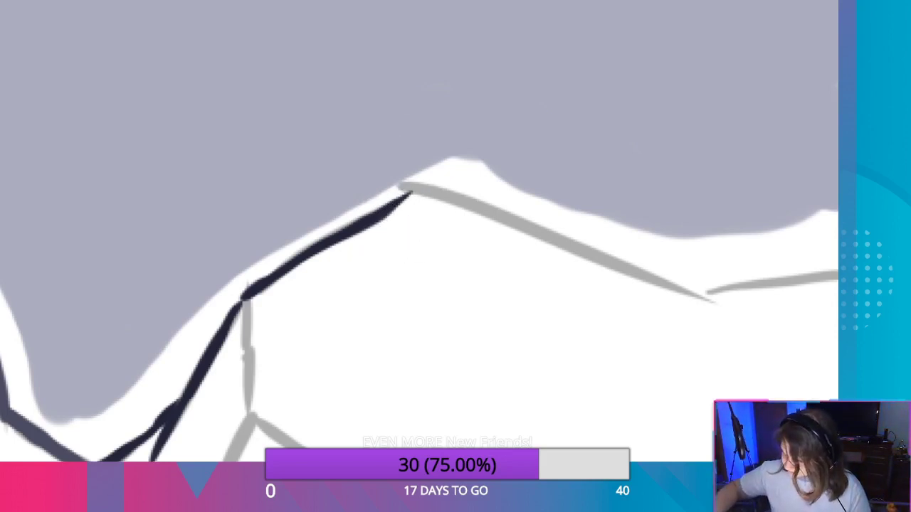
mouse_move(412, 187)
mouse_down()
mouse_move(453, 200)
mouse_move(428, 195)
mouse_up()
key(ctrl+z)
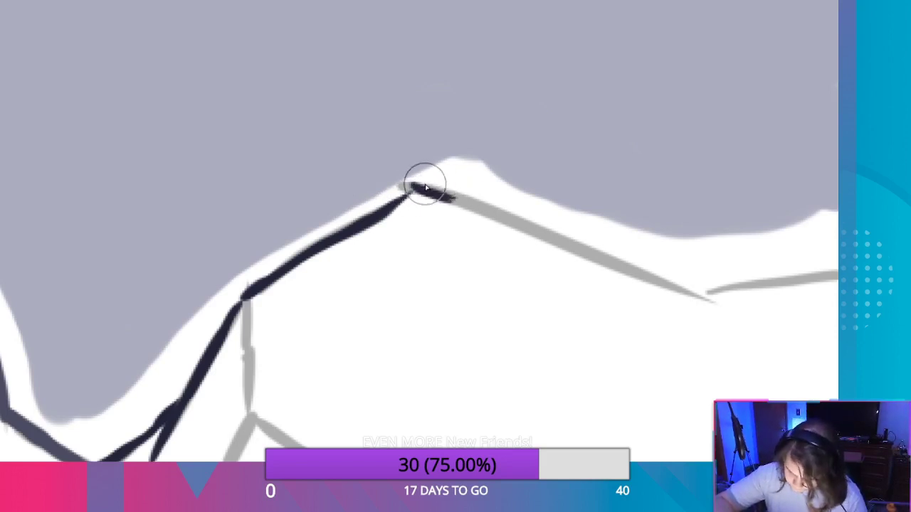
key(ctrl+z)
key(ctrl+z)
key(ctrl+z)
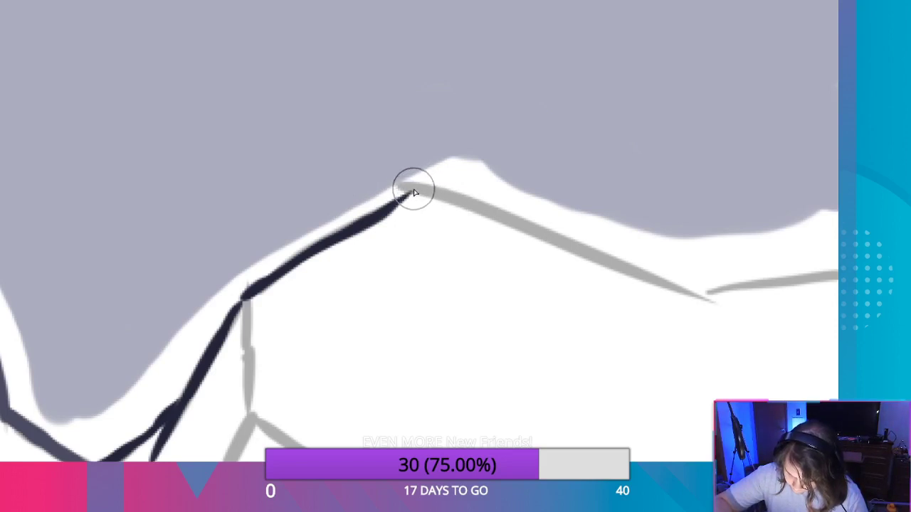
Trace and thicken the dark line down the slope right of the ledge's peak, and tidy the corner at the peak.
drag(414, 187, 649, 278)
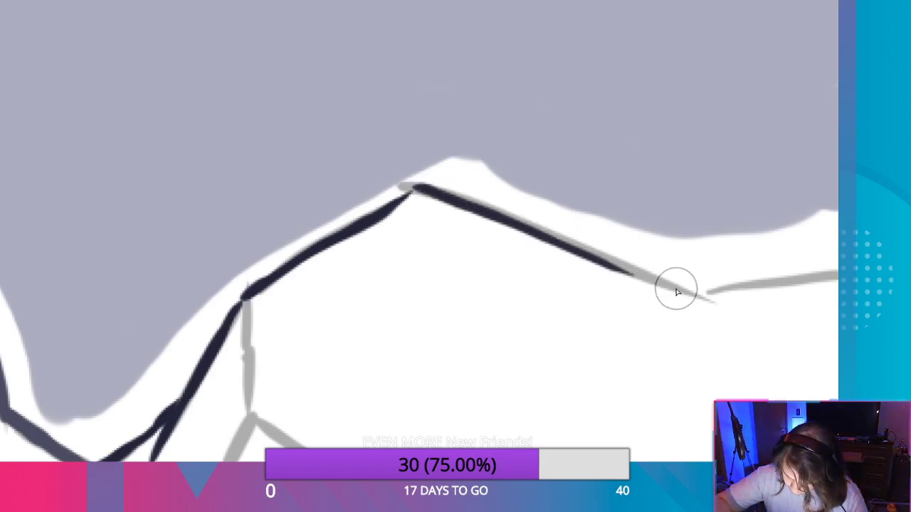
mouse_move(705, 299)
mouse_down()
mouse_move(502, 206)
mouse_move(601, 249)
mouse_move(509, 213)
mouse_move(521, 227)
mouse_up()
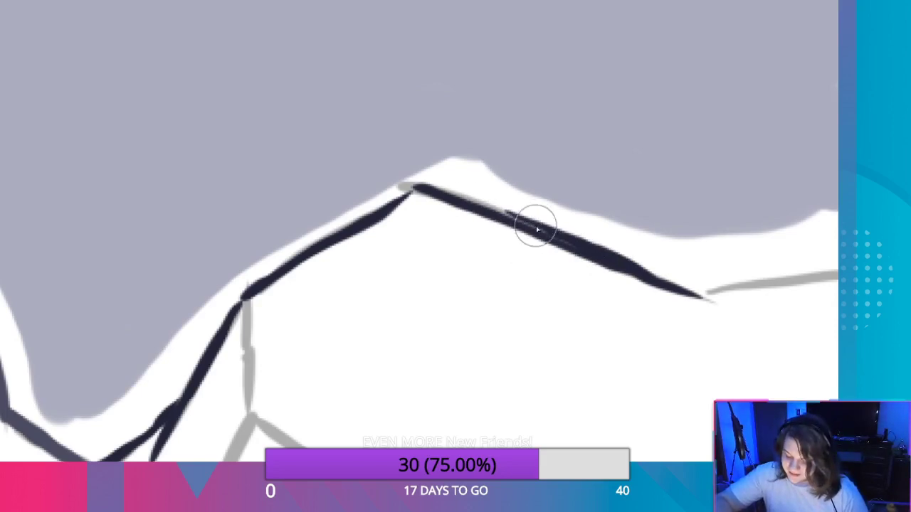
mouse_move(581, 251)
mouse_down()
mouse_move(513, 216)
mouse_move(400, 185)
mouse_up()
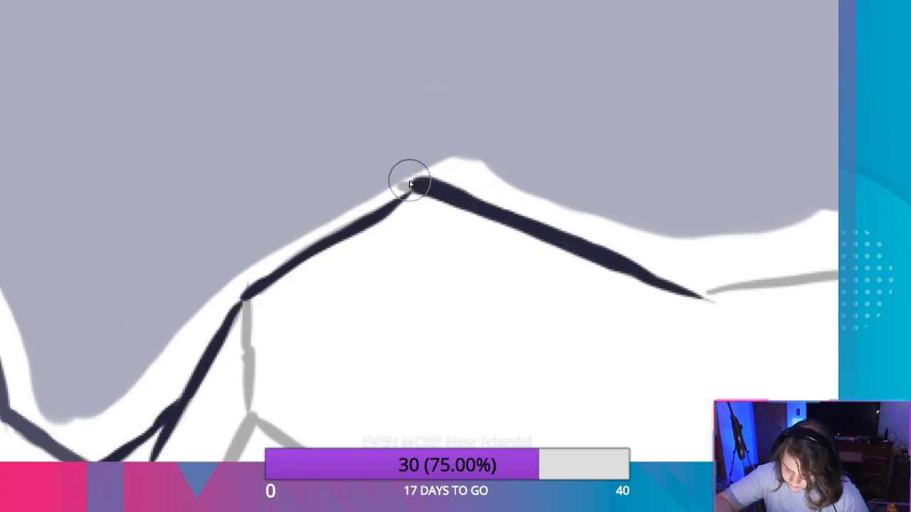
mouse_move(399, 204)
mouse_down()
mouse_move(417, 178)
mouse_move(398, 207)
mouse_move(416, 188)
mouse_move(407, 199)
mouse_up()
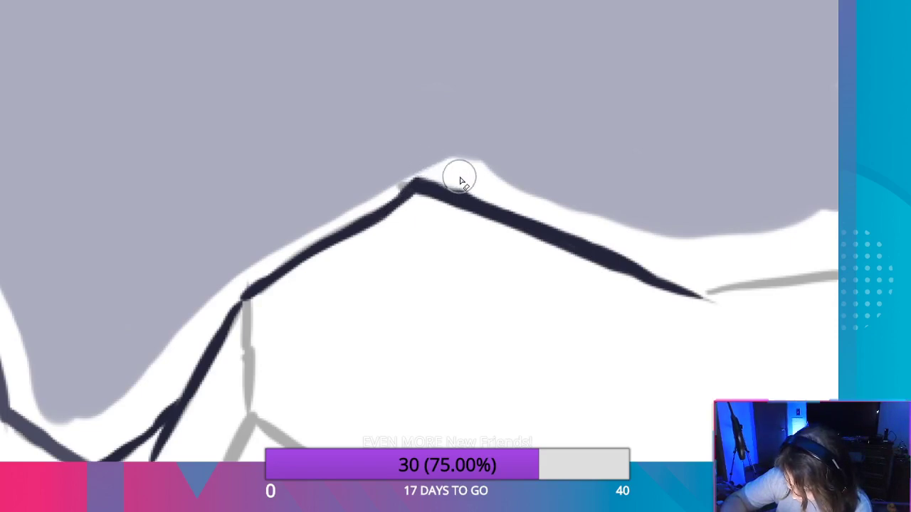
drag(407, 173, 377, 191)
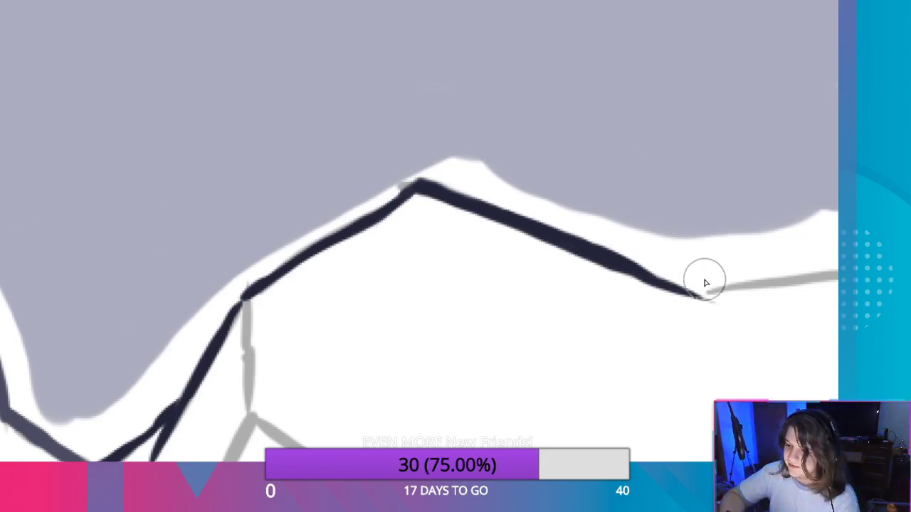
Draw the dark line along the gently rising grey edge beneath the purple fill and thicken it with overlapping strokes.
mouse_move(743, 243)
mouse_down()
mouse_move(506, 320)
mouse_move(208, 346)
mouse_up()
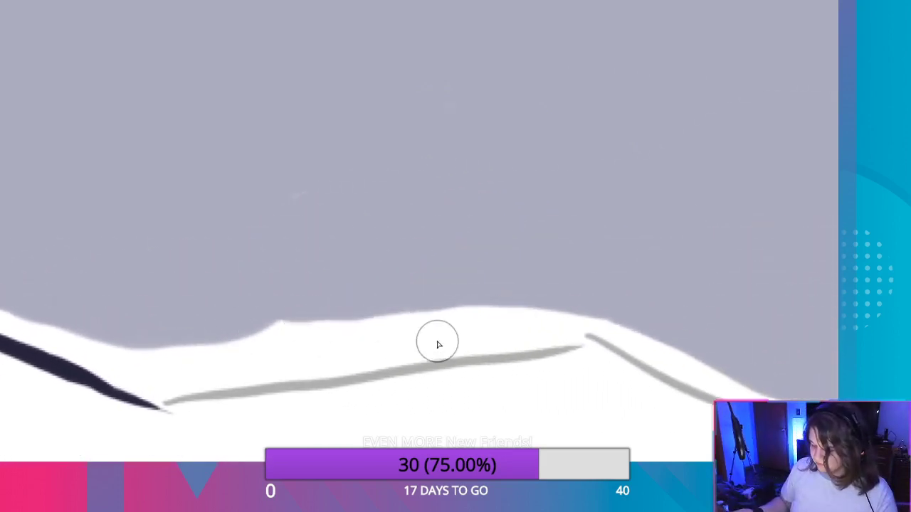
mouse_move(154, 407)
mouse_down()
mouse_move(199, 392)
mouse_move(287, 391)
mouse_up()
mouse_move(171, 396)
mouse_down()
mouse_move(400, 377)
mouse_move(333, 380)
mouse_move(578, 348)
mouse_move(508, 361)
mouse_up()
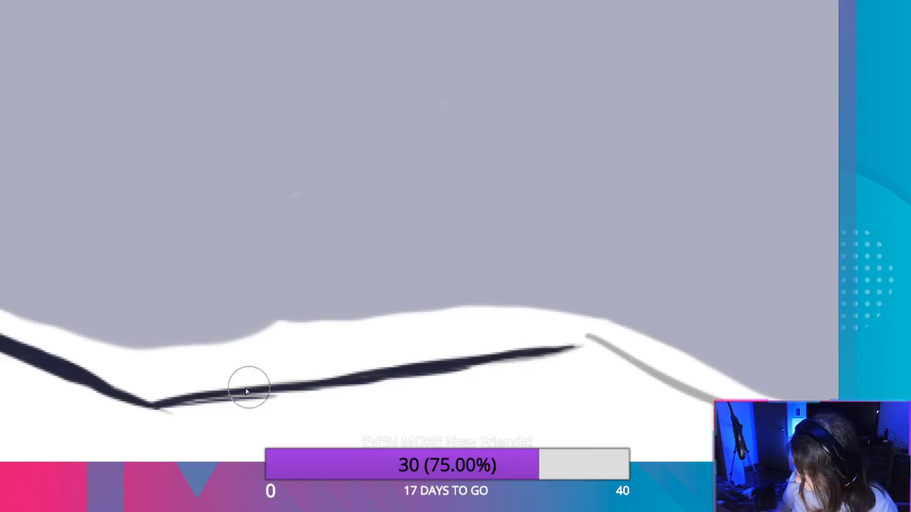
mouse_move(247, 390)
mouse_down()
mouse_move(161, 403)
mouse_move(311, 391)
mouse_move(193, 406)
mouse_move(236, 411)
mouse_move(325, 391)
mouse_move(231, 407)
mouse_move(214, 396)
mouse_move(226, 394)
mouse_move(184, 400)
mouse_move(256, 396)
mouse_move(368, 368)
mouse_move(316, 384)
mouse_move(442, 381)
mouse_move(488, 360)
mouse_move(537, 356)
mouse_up()
key(ctrl+z)
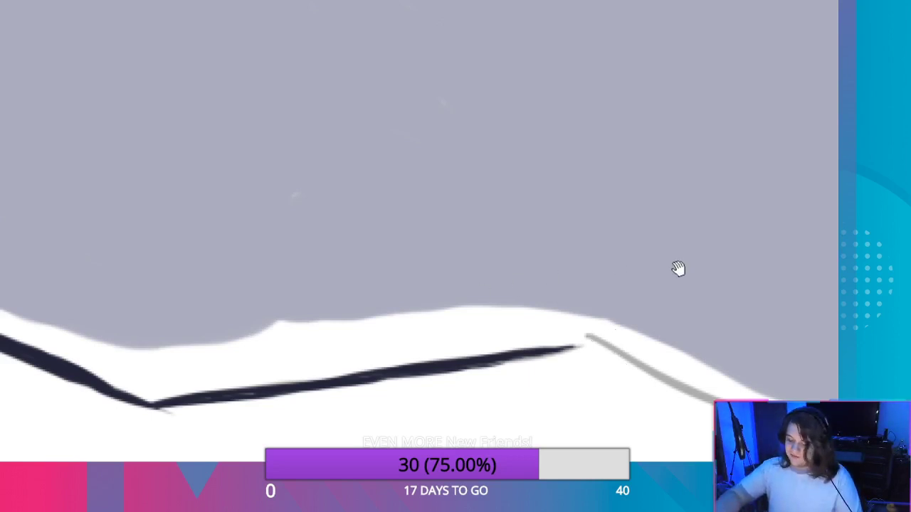
Start the dark line down the ledge's final slope and join it to the rising line in a pointed corner.
drag(678, 268, 488, 265)
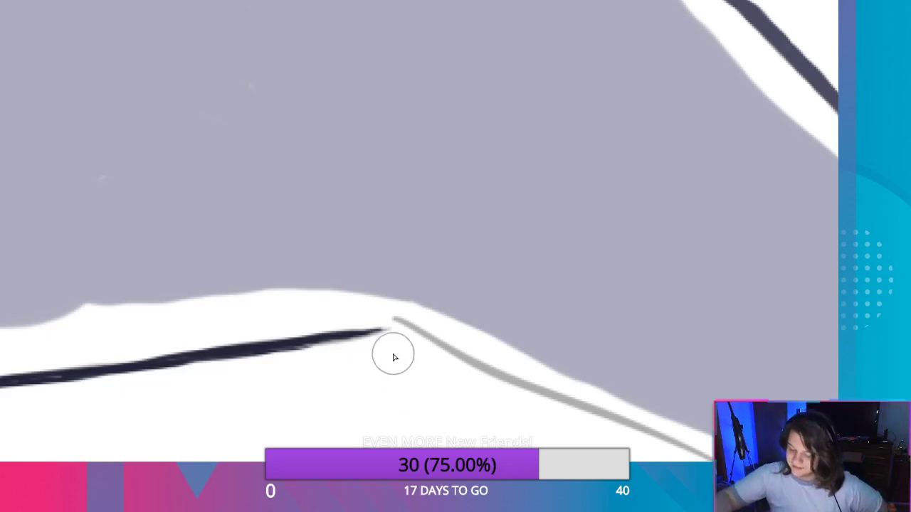
drag(400, 316, 446, 346)
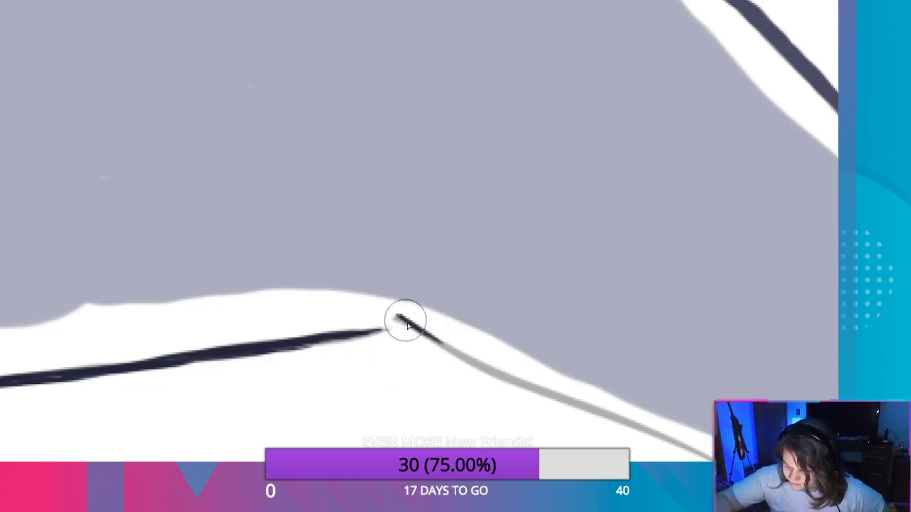
drag(407, 324, 508, 383)
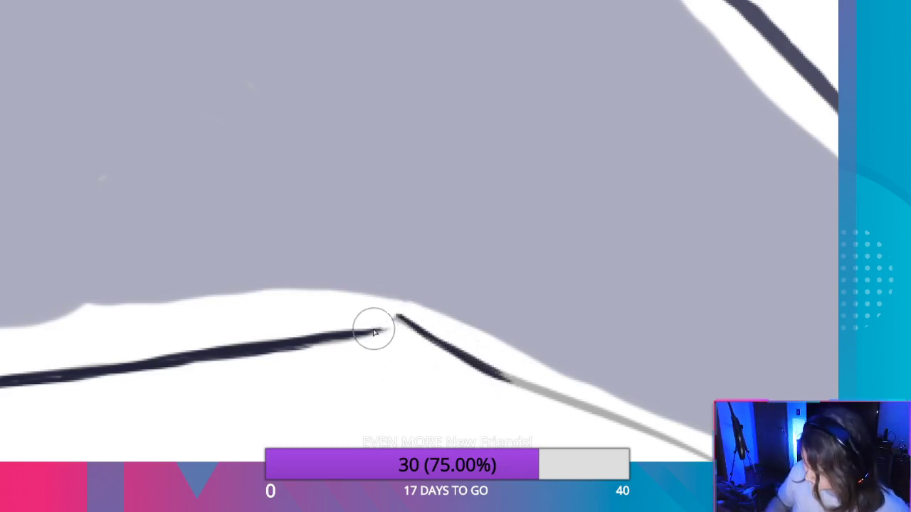
drag(374, 332, 397, 322)
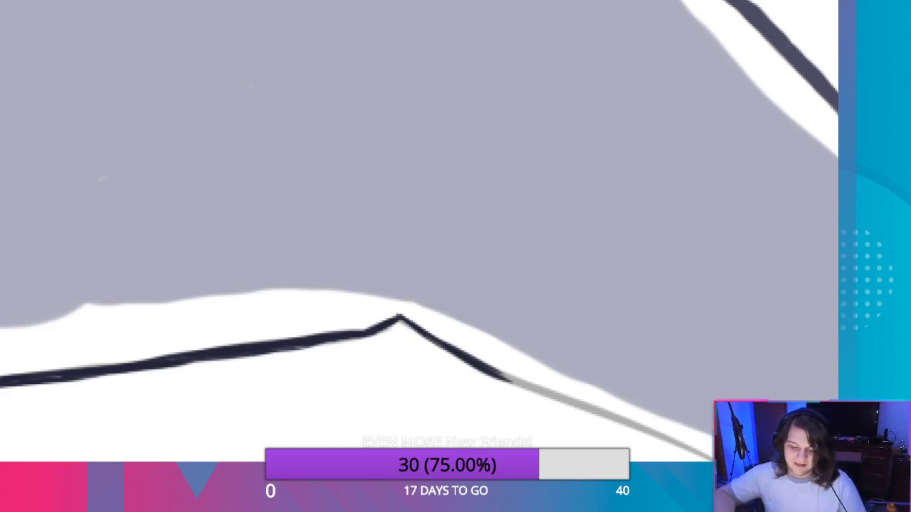
drag(610, 368, 577, 355)
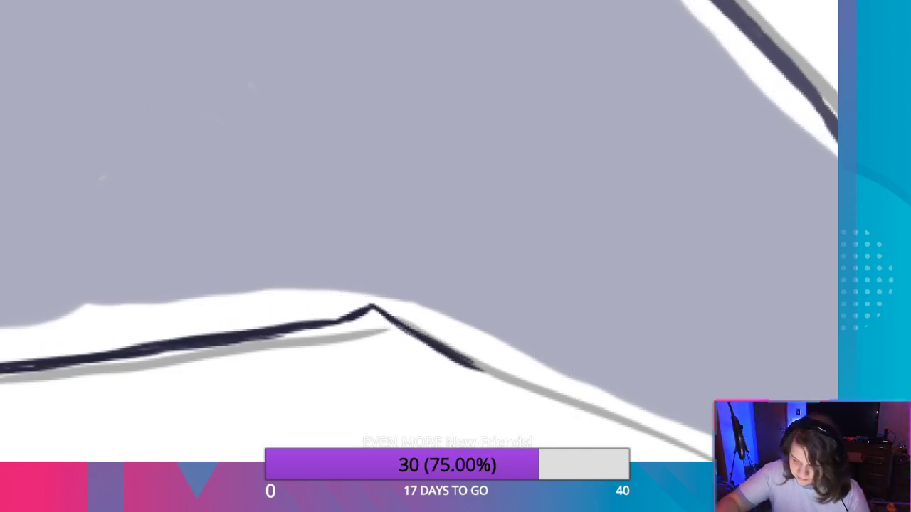
key(ctrl+z)
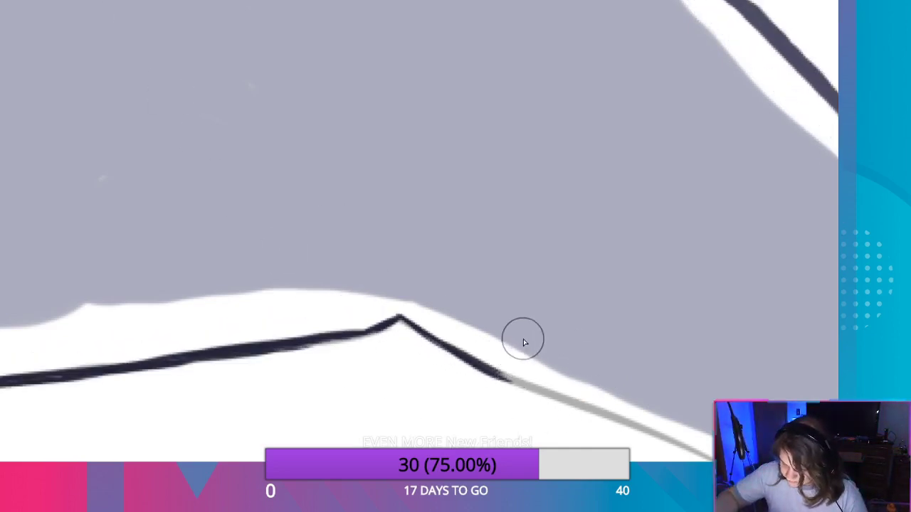
drag(535, 296, 610, 285)
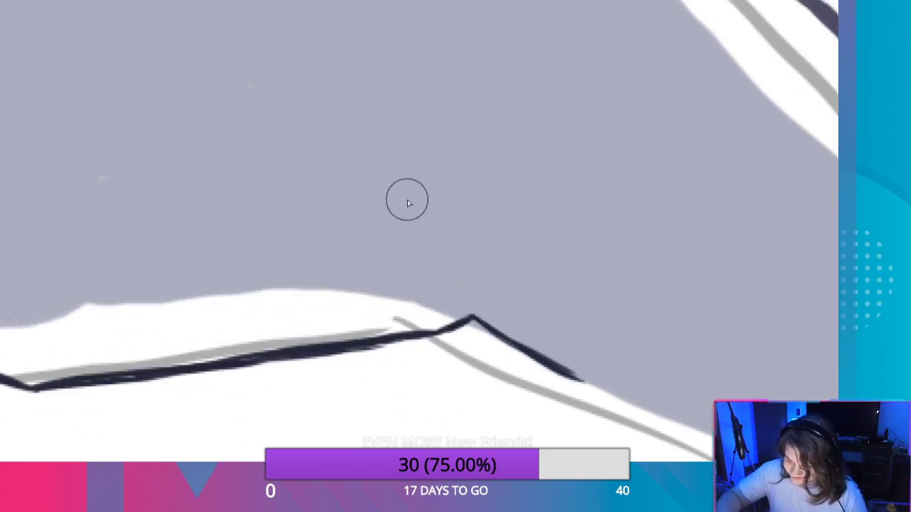
key(ctrl+z)
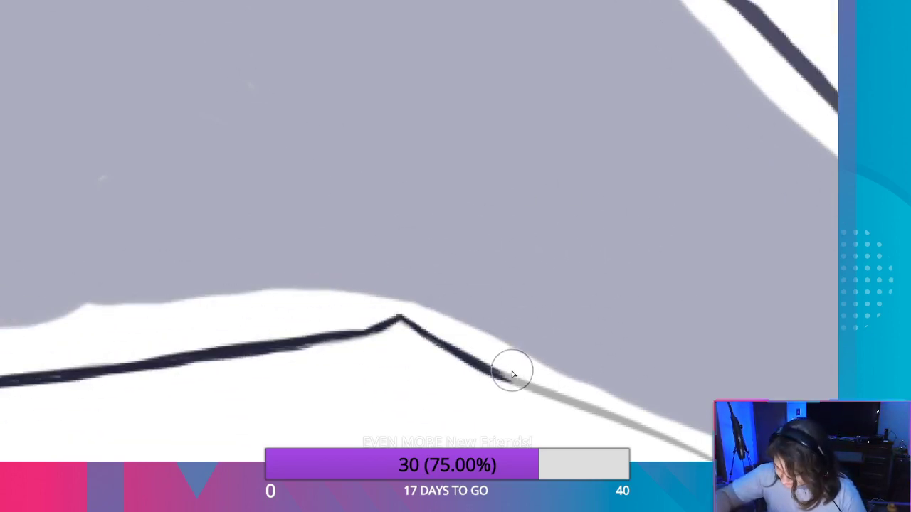
Redo the stroke past the pointed corner and extend the dark line further down the final slope's grey sketch.
mouse_move(510, 375)
mouse_down()
mouse_move(543, 399)
mouse_move(485, 366)
mouse_up()
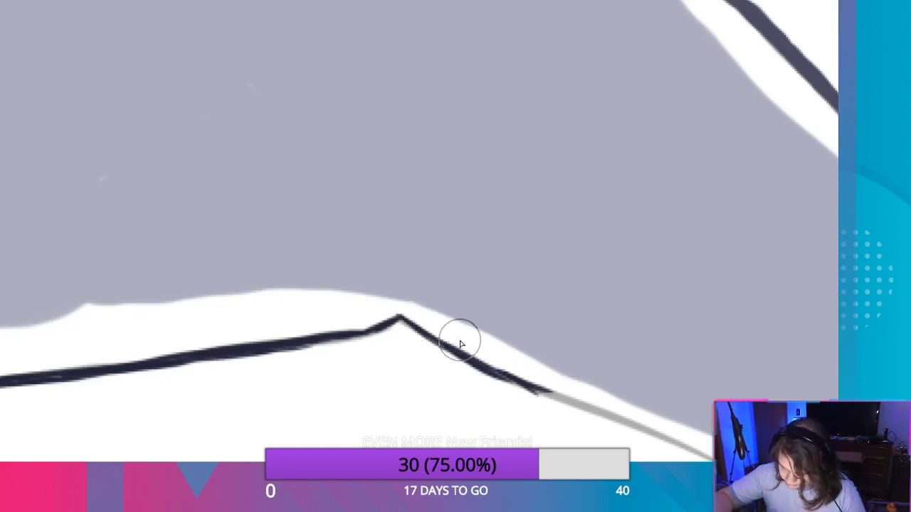
key(ctrl+z)
mouse_move(517, 377)
mouse_down()
mouse_move(505, 377)
mouse_move(552, 394)
mouse_up()
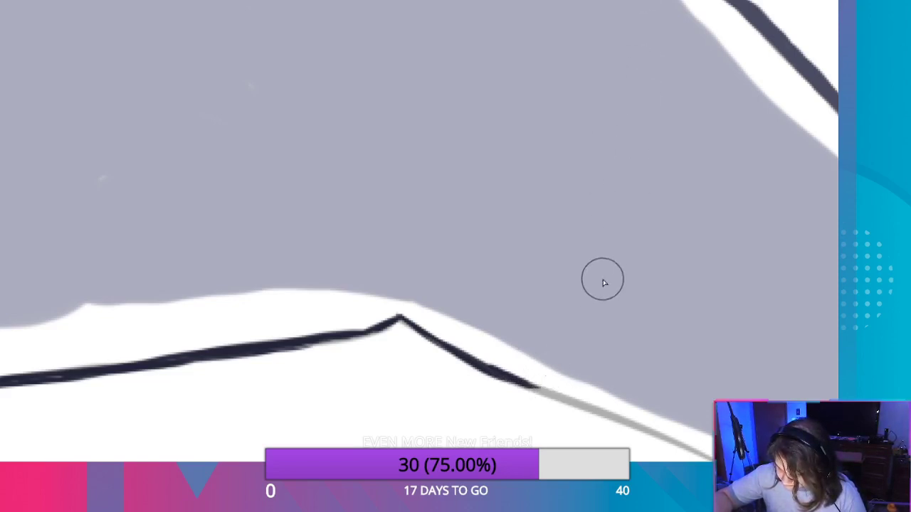
mouse_move(533, 377)
mouse_down()
mouse_move(566, 402)
mouse_move(677, 446)
mouse_up()
drag(617, 416, 712, 459)
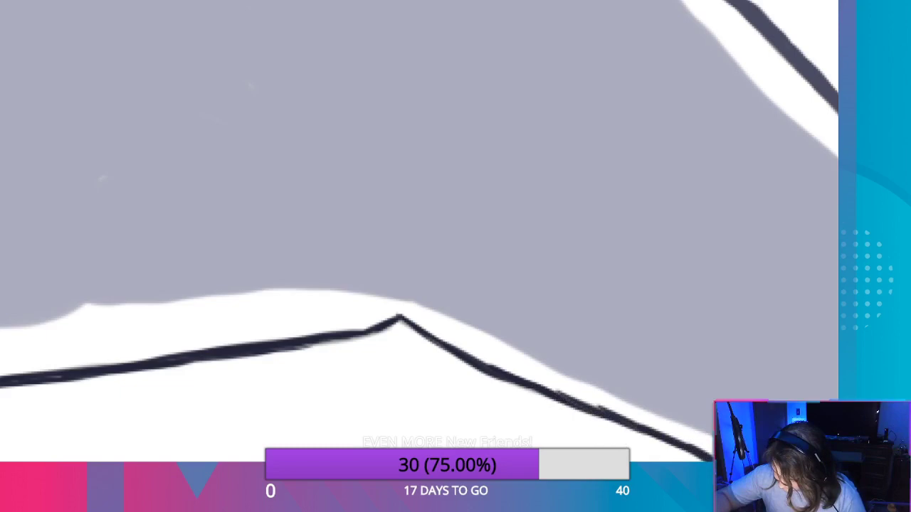
Finish the ledge's dark outline down the remaining grey sketch to the canvas's right edge.
drag(726, 400, 349, 236)
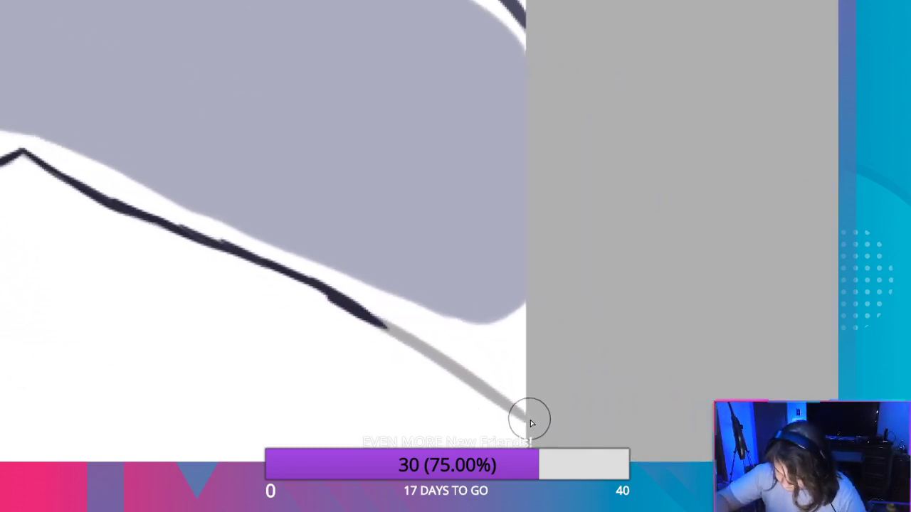
drag(529, 418, 462, 372)
mouse_move(371, 315)
mouse_down()
mouse_move(502, 400)
mouse_move(434, 358)
mouse_up()
key(ctrl+z)
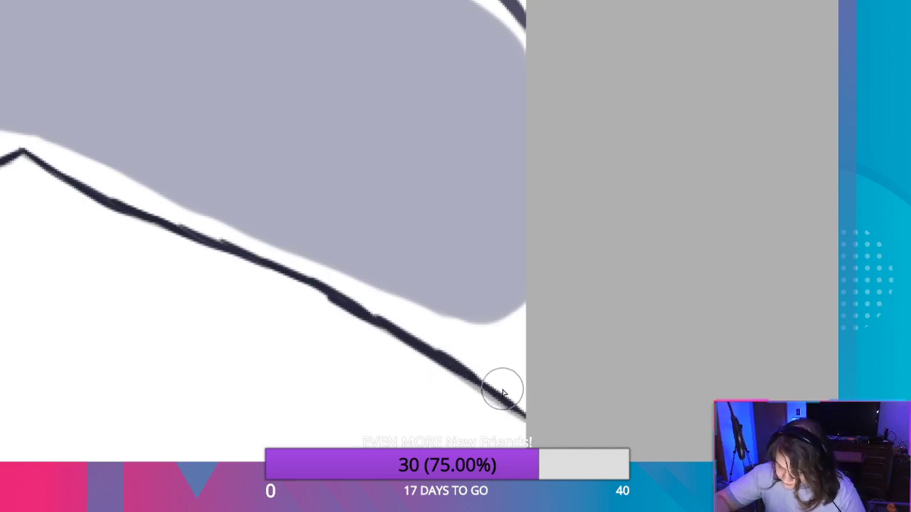
Thicken and smooth the dark line along the ledge's final slope to the canvas edge with overlapping strokes.
drag(527, 417, 474, 378)
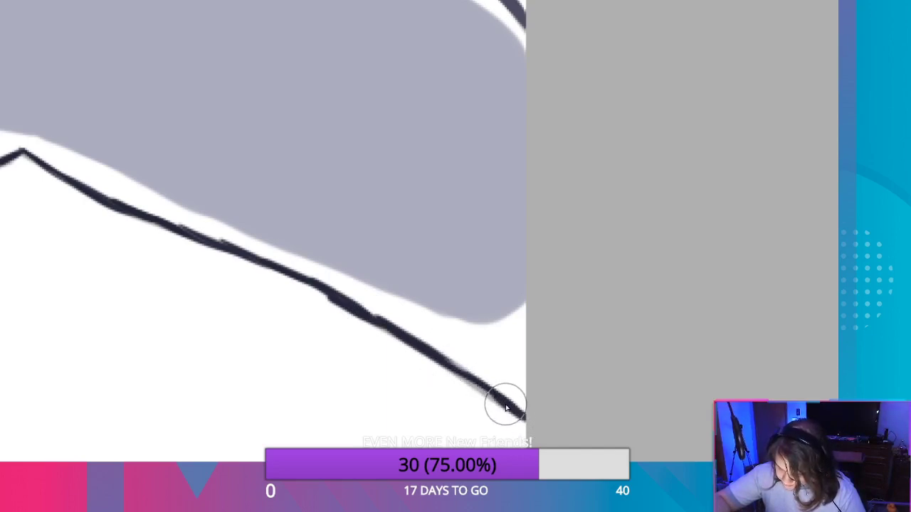
drag(506, 404, 437, 363)
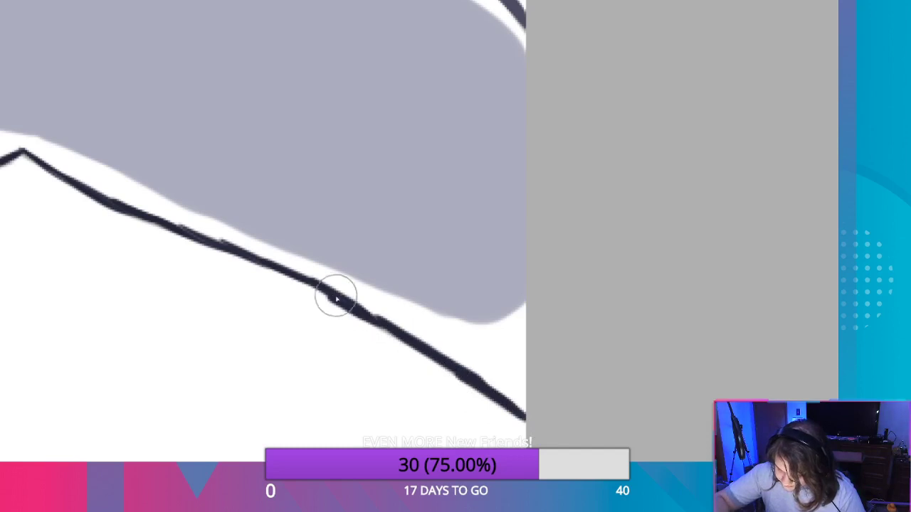
drag(346, 306, 504, 405)
mouse_move(265, 267)
mouse_down()
mouse_move(339, 303)
mouse_move(230, 252)
mouse_up()
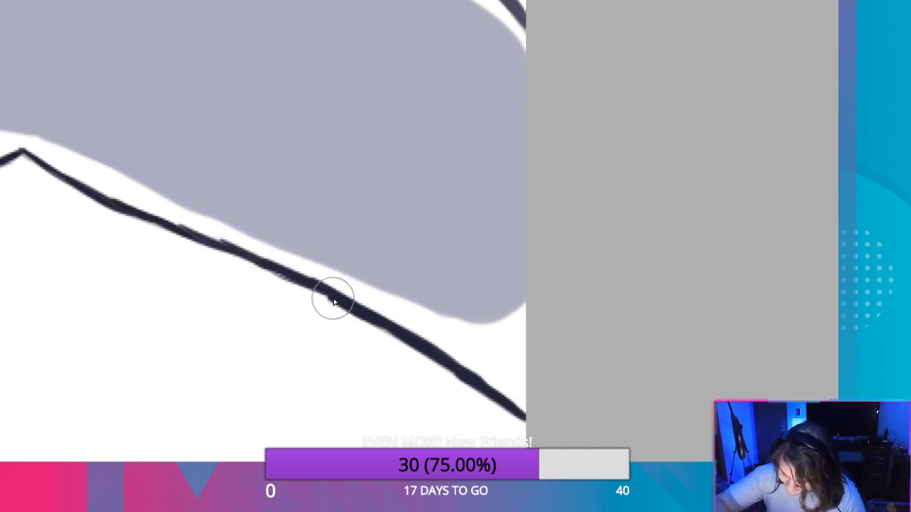
mouse_move(333, 299)
mouse_down()
mouse_move(187, 230)
mouse_move(188, 238)
mouse_up()
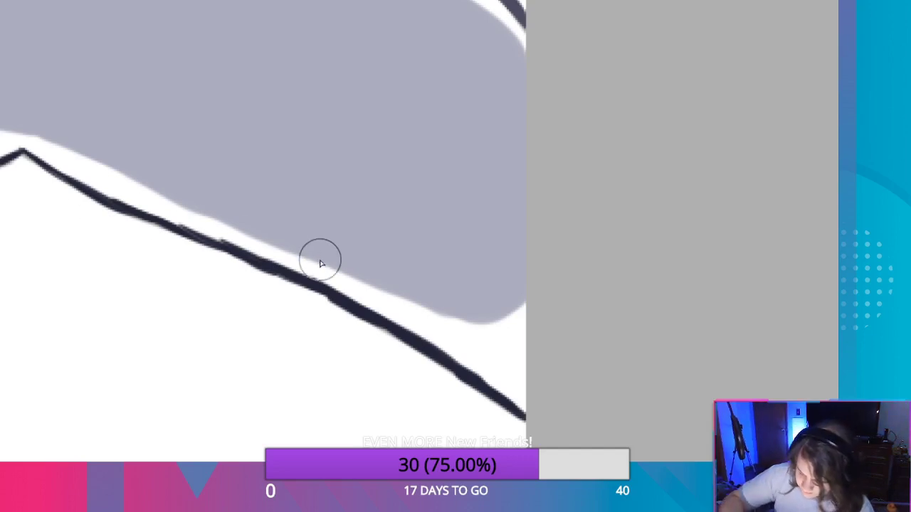
Undo the stray dark mark above the final slope and erase the bumps along the slope's dark line.
drag(193, 207, 183, 206)
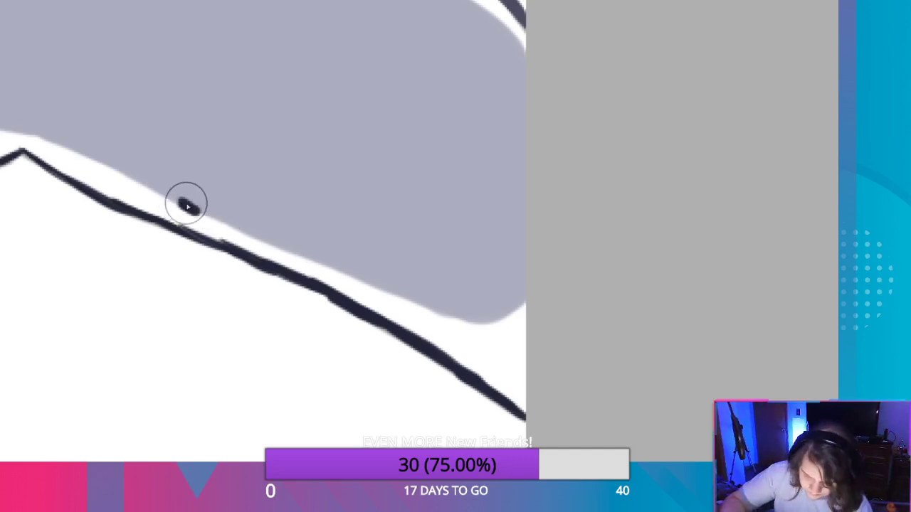
key(ctrl+z)
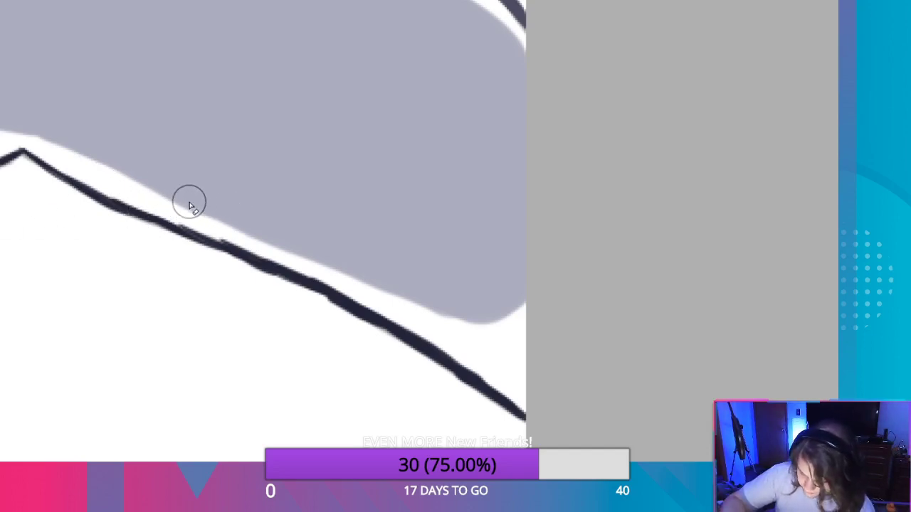
drag(182, 207, 395, 297)
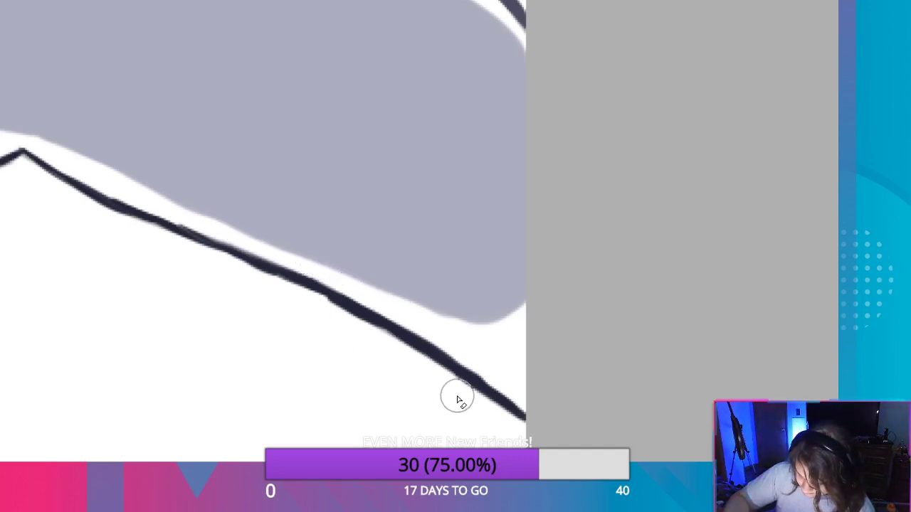
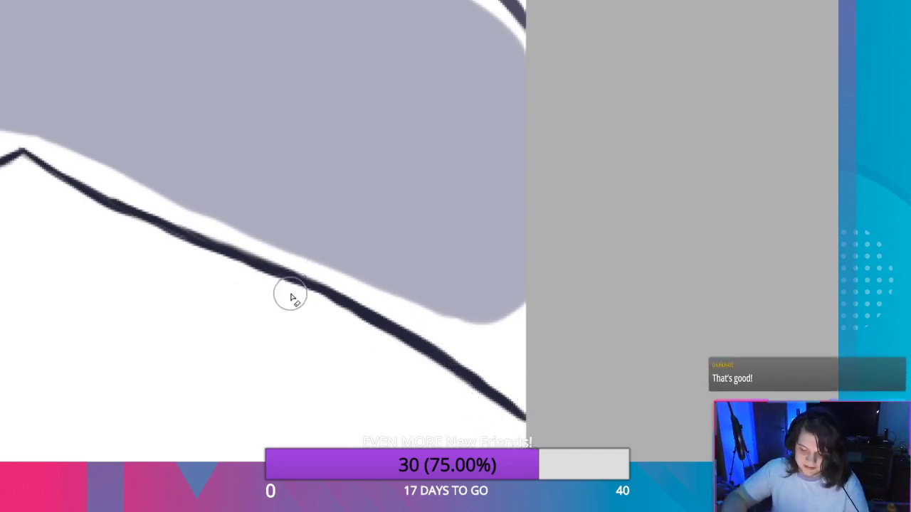
Clean up the dark line from the pointed corner back along the gentle rise, filling its light gaps and evening its thickness.
mouse_move(235, 334)
mouse_down()
mouse_move(371, 388)
mouse_move(651, 427)
mouse_up()
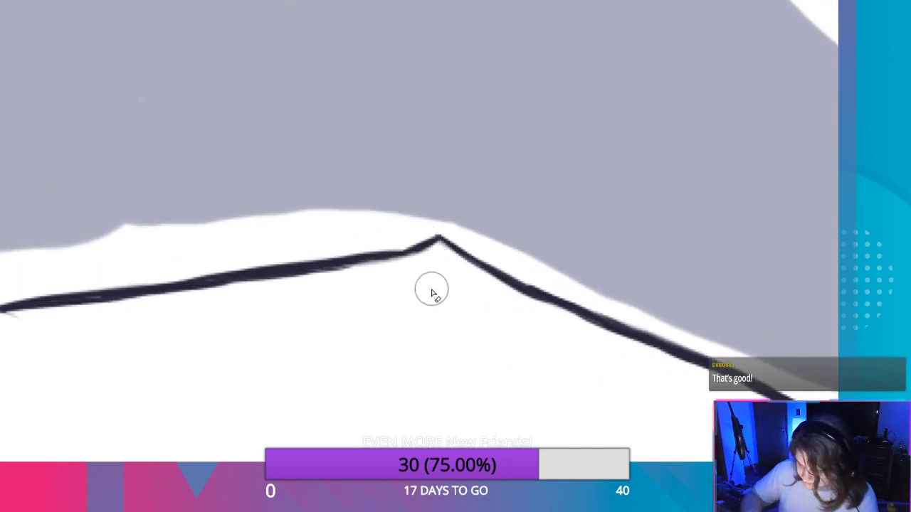
mouse_move(327, 287)
mouse_down()
mouse_move(397, 268)
mouse_move(329, 282)
mouse_up()
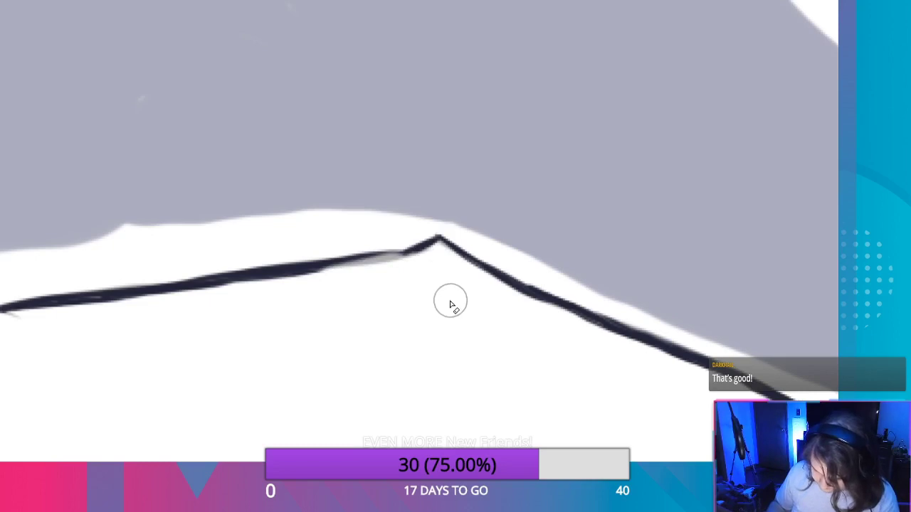
key(ctrl+z)
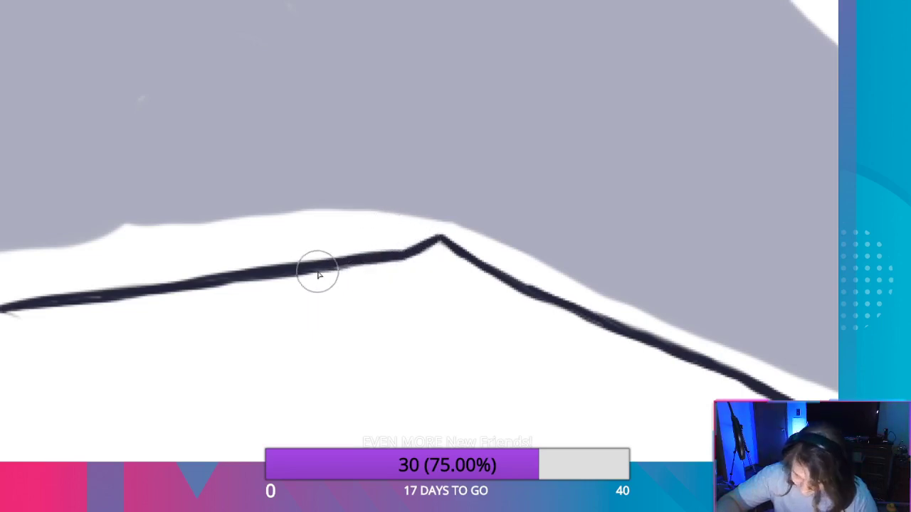
drag(264, 244, 460, 260)
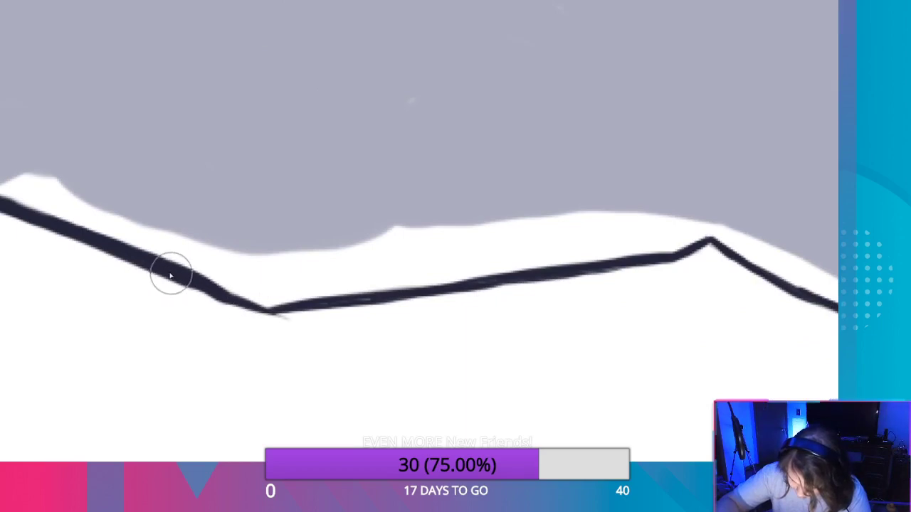
mouse_move(209, 293)
mouse_down()
mouse_move(270, 311)
mouse_move(653, 263)
mouse_up()
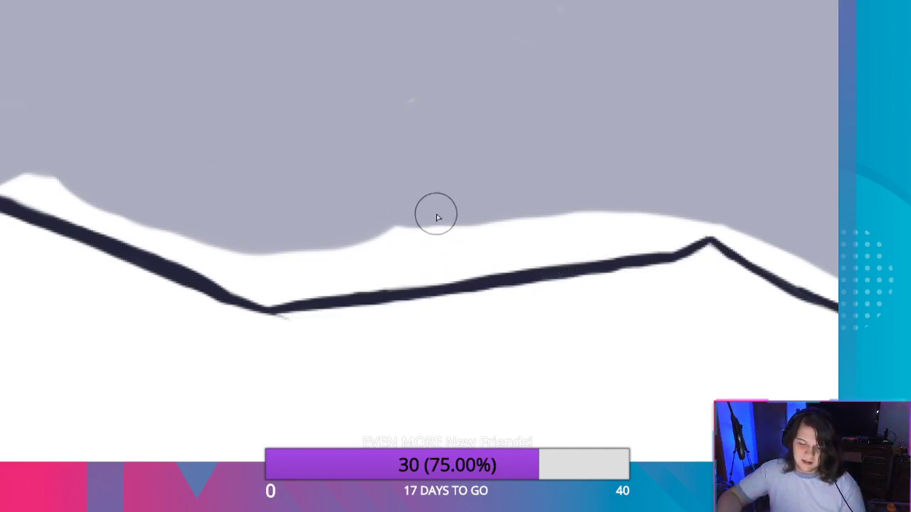
Extend the greyish-purple fill down to the dark outline on both sides of the ledge's peak, covering the white gap.
mouse_move(274, 220)
mouse_down()
mouse_move(583, 240)
mouse_move(707, 226)
mouse_up()
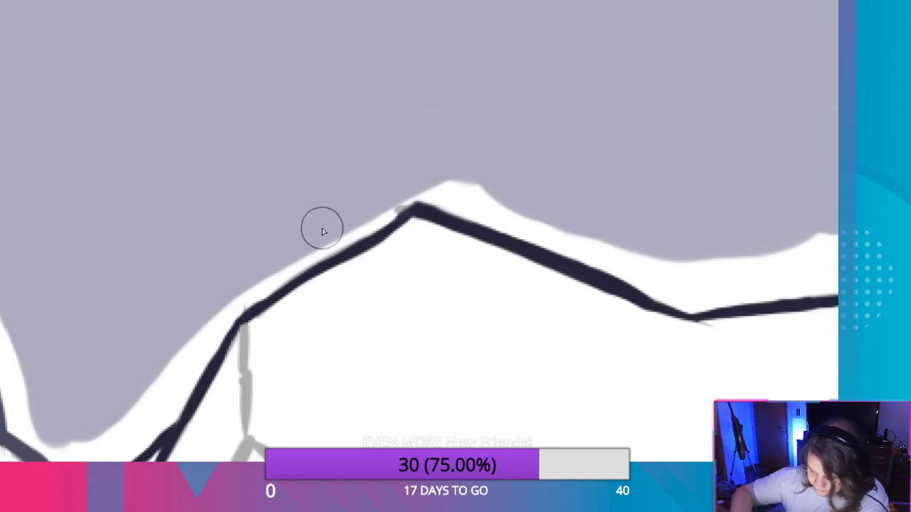
drag(335, 236, 375, 318)
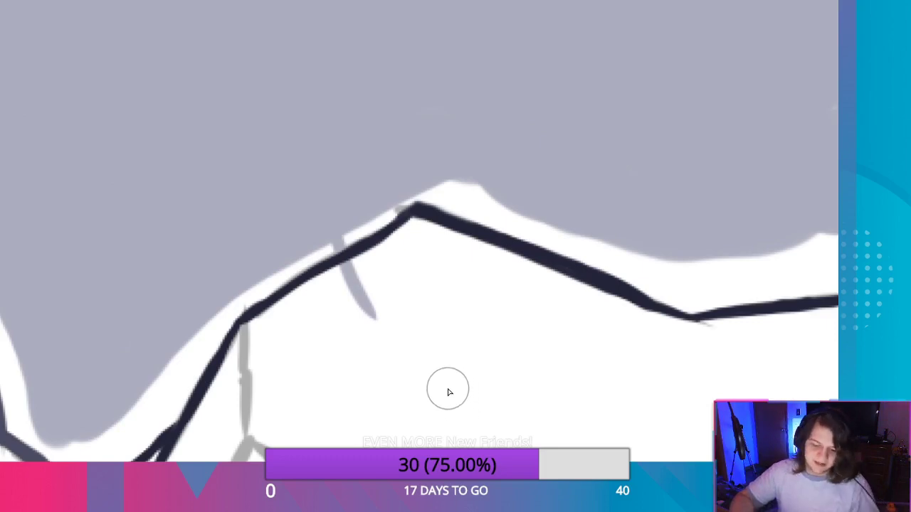
key(ctrl+z)
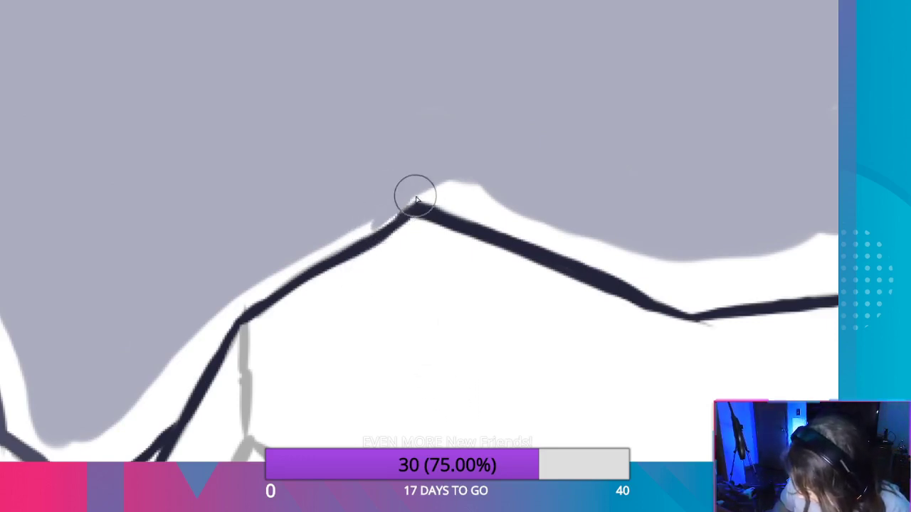
mouse_move(378, 223)
mouse_down()
mouse_move(305, 254)
mouse_move(163, 367)
mouse_move(175, 378)
mouse_move(199, 358)
mouse_move(278, 271)
mouse_move(303, 264)
mouse_move(263, 299)
mouse_move(420, 197)
mouse_move(543, 237)
mouse_move(553, 230)
mouse_move(476, 193)
mouse_move(435, 191)
mouse_move(556, 237)
mouse_move(724, 272)
mouse_move(820, 258)
mouse_move(694, 256)
mouse_up()
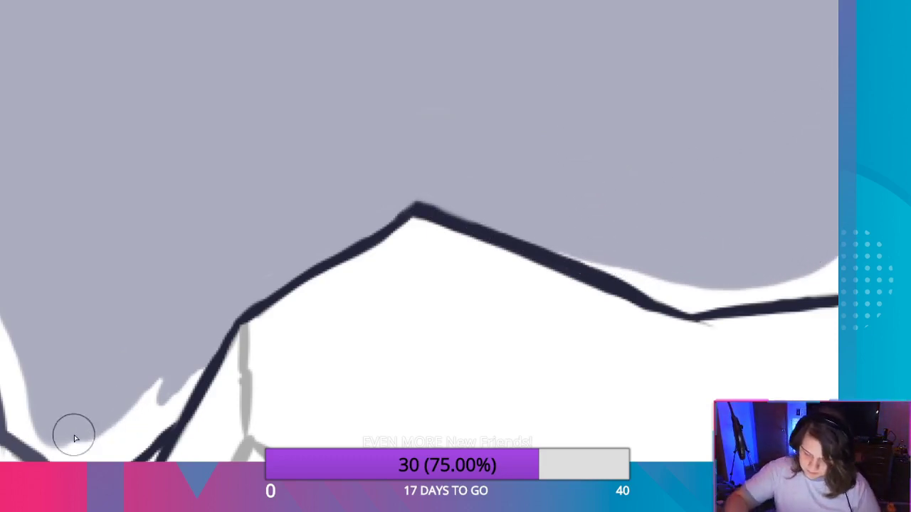
mouse_move(55, 453)
mouse_down()
mouse_move(14, 430)
mouse_move(14, 350)
mouse_move(52, 455)
mouse_move(116, 451)
mouse_move(164, 424)
mouse_move(206, 348)
mouse_move(92, 454)
mouse_up()
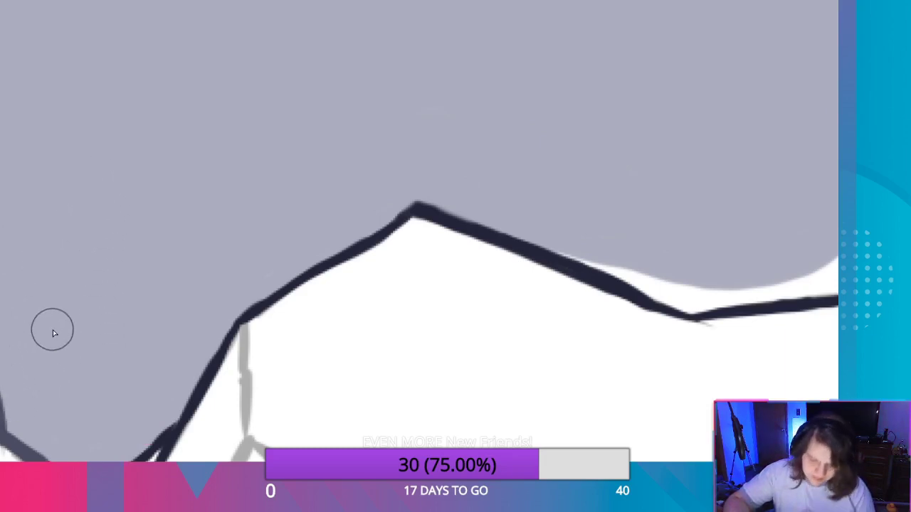
Fill the white gap inside the mountain's pointed outer corner with greyish purple up to both dark outline edges.
mouse_move(90, 326)
mouse_down()
mouse_move(195, 341)
mouse_move(254, 380)
mouse_up()
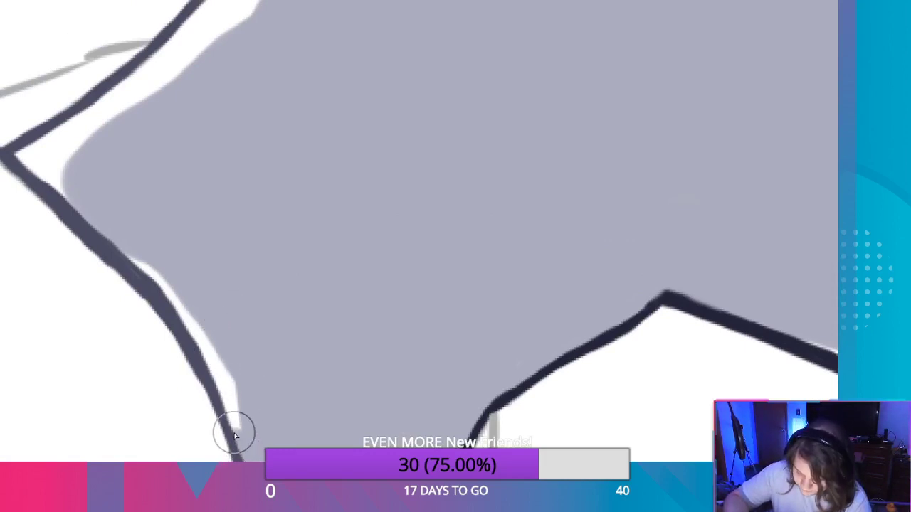
mouse_move(222, 403)
mouse_down()
mouse_move(177, 303)
mouse_move(152, 276)
mouse_up()
drag(220, 358, 248, 448)
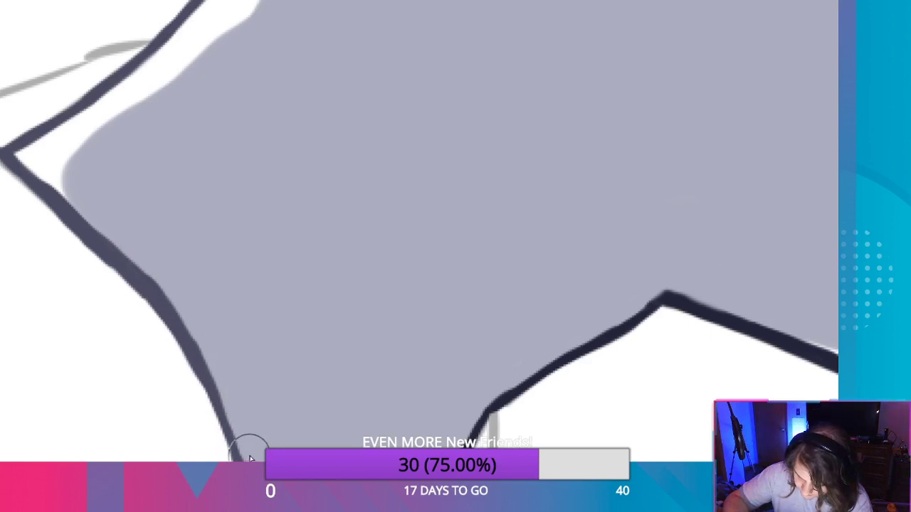
mouse_move(138, 228)
mouse_down()
mouse_move(67, 188)
mouse_move(73, 199)
mouse_move(24, 152)
mouse_move(149, 79)
mouse_move(199, 28)
mouse_move(277, 3)
mouse_move(117, 113)
mouse_up()
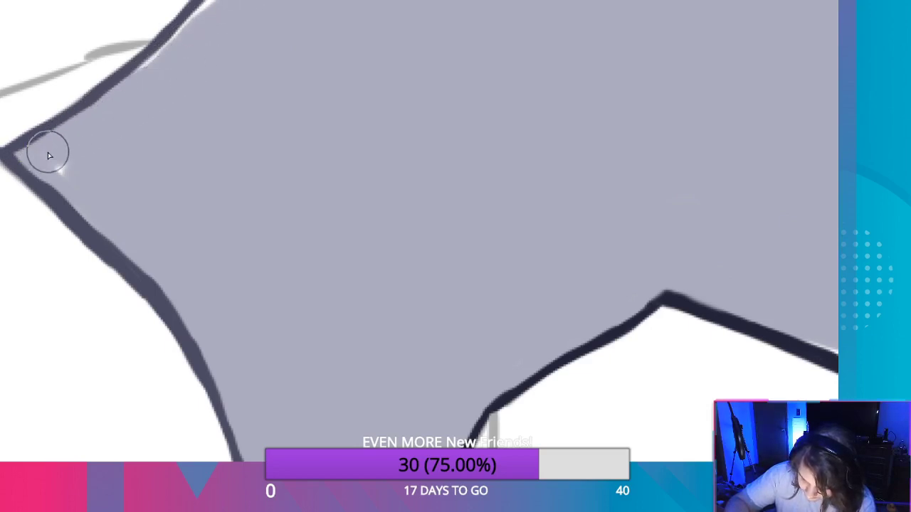
drag(166, 63, 229, 1)
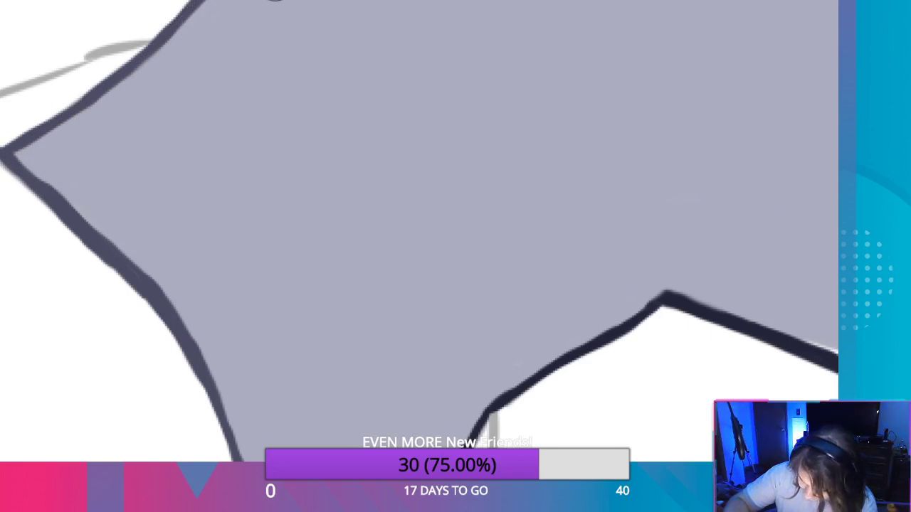
Continue the greyish-purple fill up the mountain's long slope beside the cloud, closing the white gap along the dark outline.
key(space)
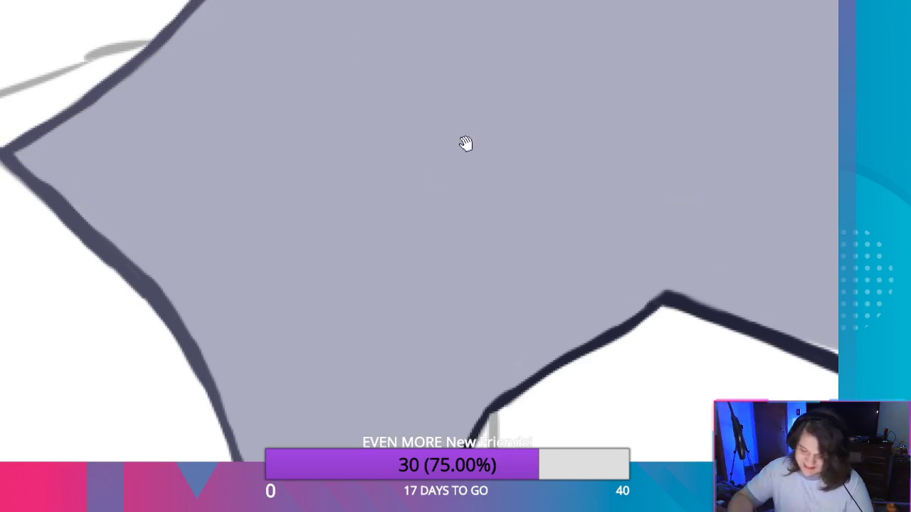
mouse_move(465, 117)
mouse_down()
mouse_move(451, 144)
mouse_move(409, 494)
mouse_up()
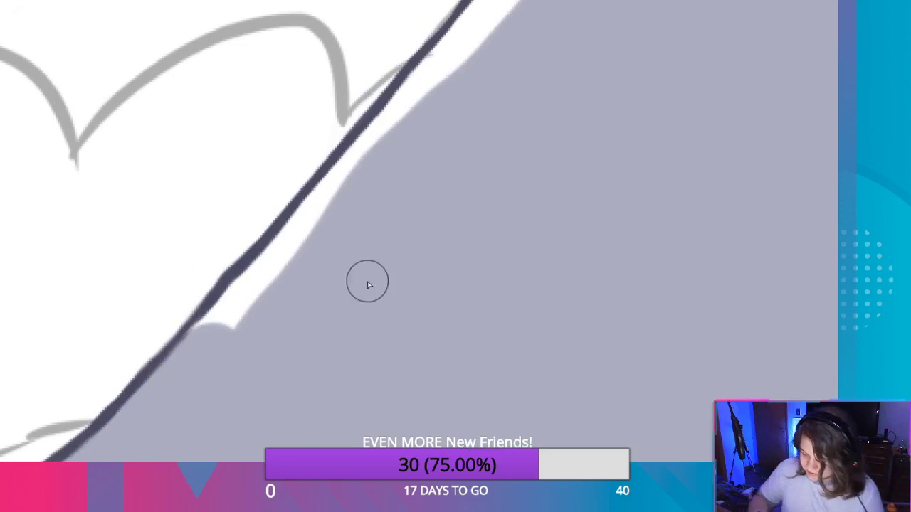
mouse_move(202, 341)
mouse_down()
mouse_move(213, 321)
mouse_move(200, 320)
mouse_move(198, 332)
mouse_move(246, 291)
mouse_move(212, 356)
mouse_move(334, 197)
mouse_move(258, 267)
mouse_move(366, 136)
mouse_move(343, 175)
mouse_move(504, 14)
mouse_move(403, 96)
mouse_up()
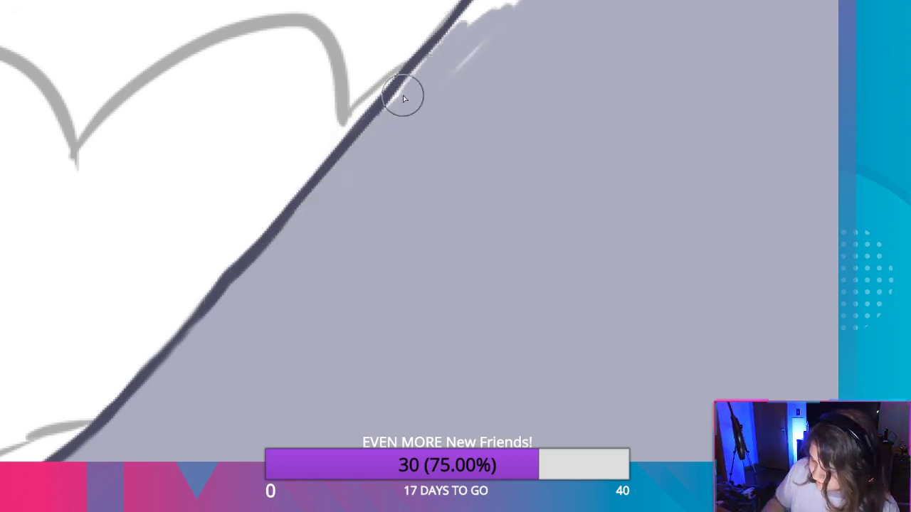
mouse_move(437, 50)
mouse_down()
mouse_move(376, 126)
mouse_move(529, 1)
mouse_move(461, 22)
mouse_up()
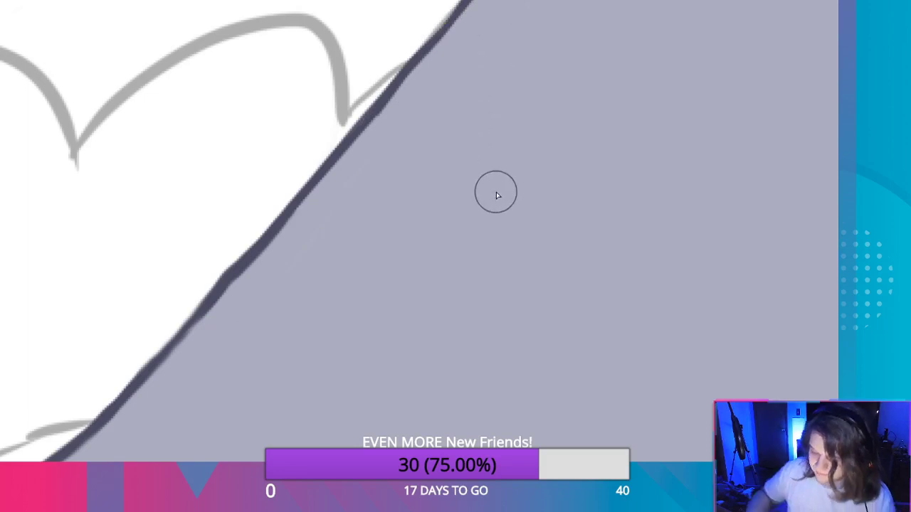
Extend the greyish-purple fill to the upper end of the slope's dark outline, where it meets the grey curve.
drag(607, 128, 379, 470)
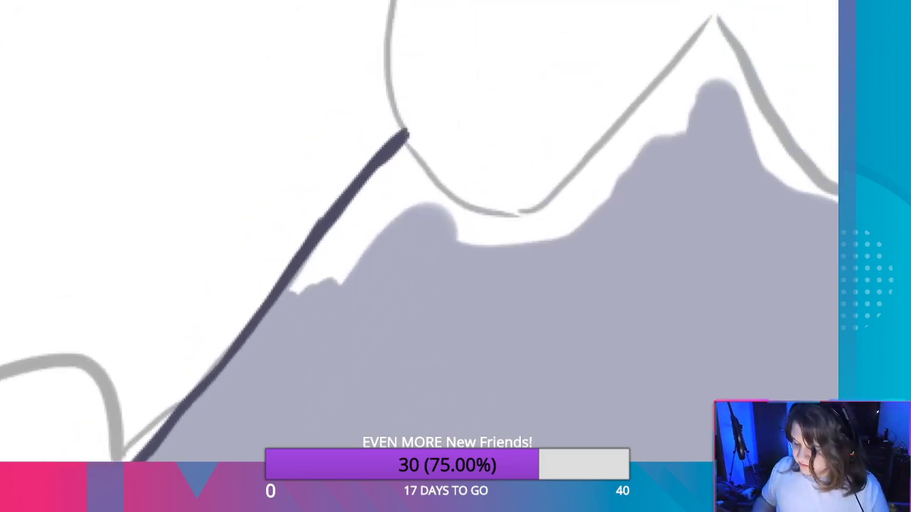
mouse_move(411, 214)
mouse_down()
mouse_move(354, 252)
mouse_move(311, 309)
mouse_move(311, 335)
mouse_move(313, 278)
mouse_move(291, 291)
mouse_move(373, 195)
mouse_move(352, 252)
mouse_move(402, 213)
mouse_move(382, 185)
mouse_move(350, 206)
mouse_move(399, 225)
mouse_move(407, 194)
mouse_move(396, 210)
mouse_up()
mouse_move(387, 172)
mouse_down()
mouse_move(368, 188)
mouse_move(406, 204)
mouse_move(390, 166)
mouse_move(416, 142)
mouse_move(417, 177)
mouse_move(407, 161)
mouse_up()
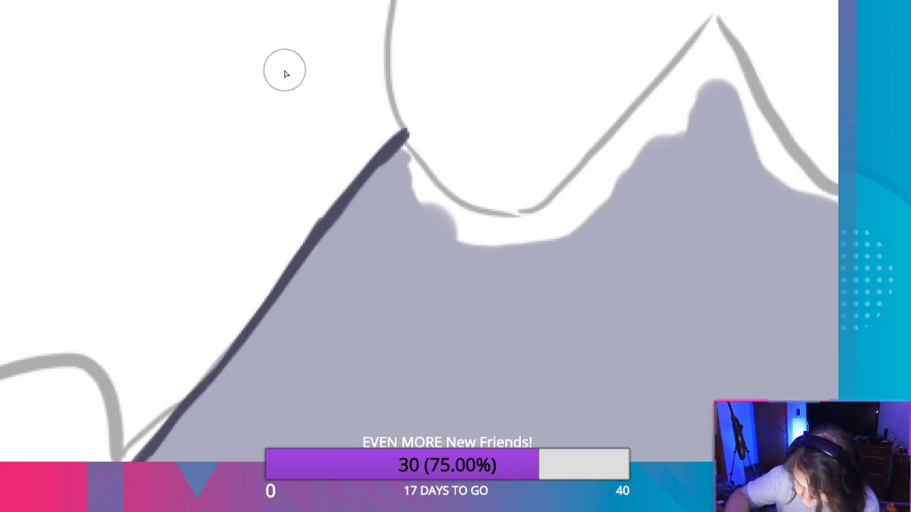
drag(415, 153, 400, 115)
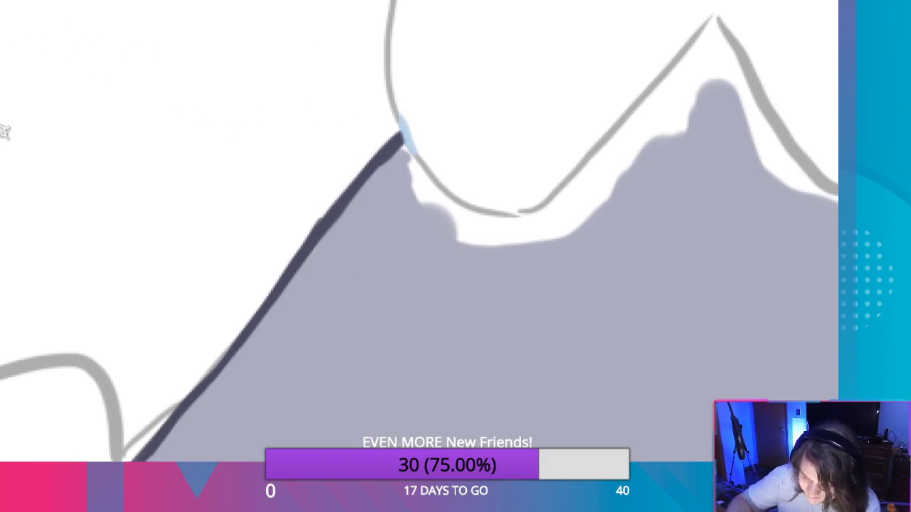
key(ctrl+z)
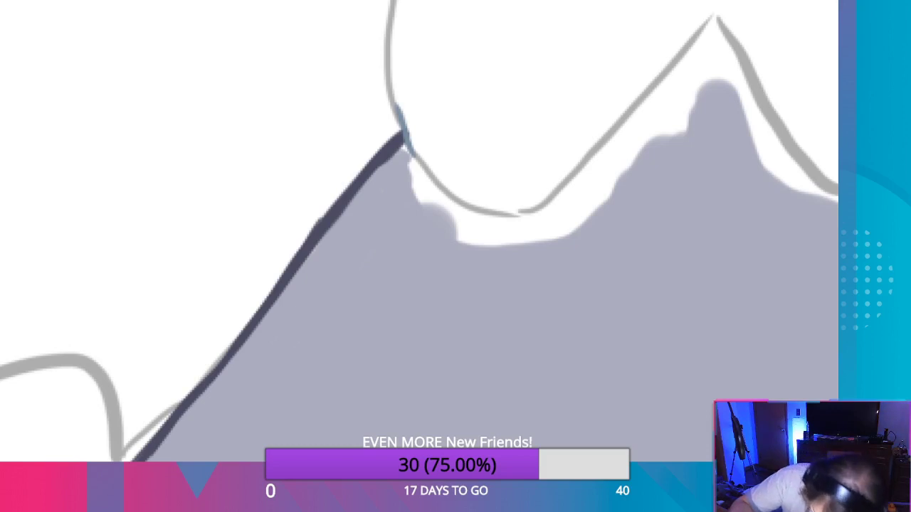
key(ctrl+z)
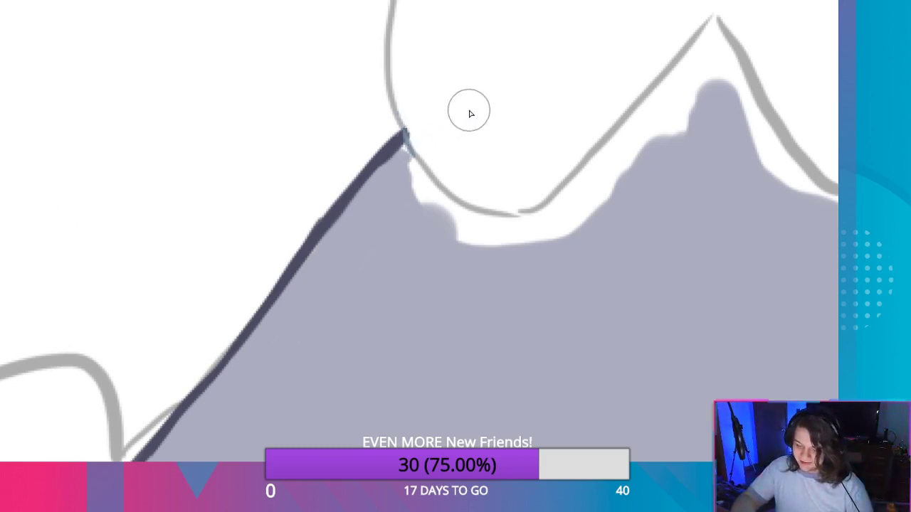
key(ctrl+z)
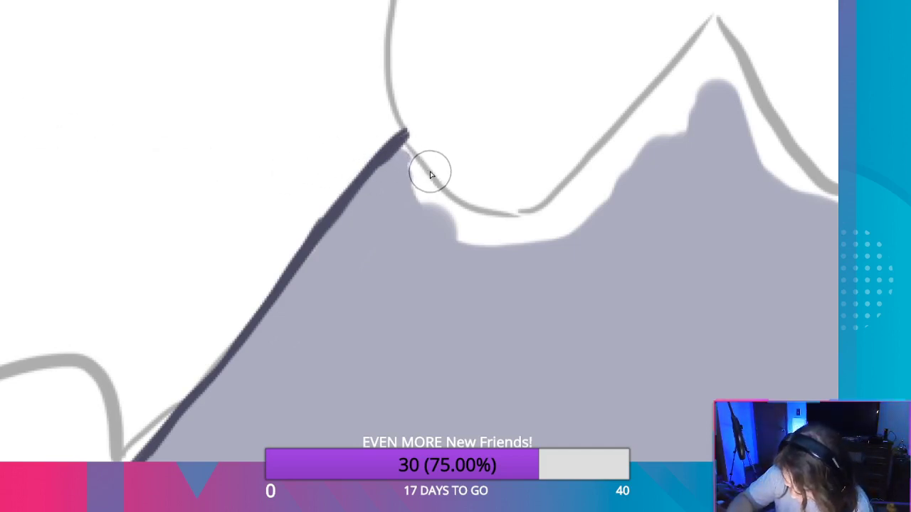
Trace the curved grey snow line in blue-grey, running upward from its junction with the dark slope outline.
mouse_move(430, 173)
mouse_down()
mouse_move(395, 105)
mouse_move(413, 156)
mouse_move(389, 79)
mouse_move(397, 112)
mouse_move(390, 39)
mouse_up()
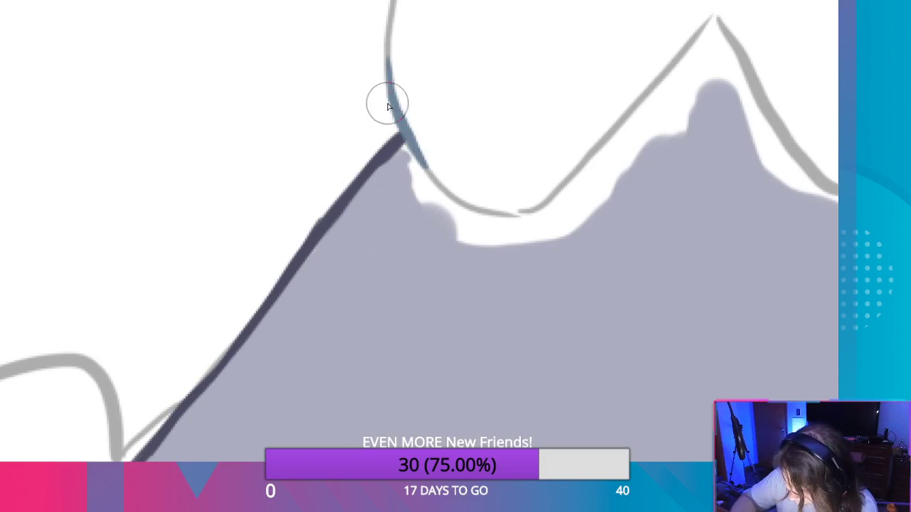
drag(393, 85, 393, 0)
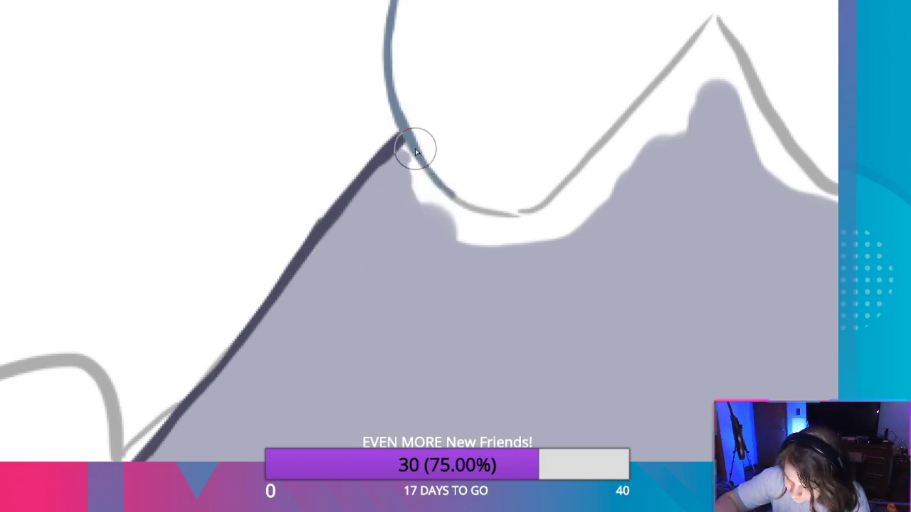
Ink the grey sketch line in slate blue from the left ridge through the first rounded valley up to the tall peak.
mouse_move(417, 147)
mouse_down()
mouse_move(421, 163)
mouse_move(473, 206)
mouse_up()
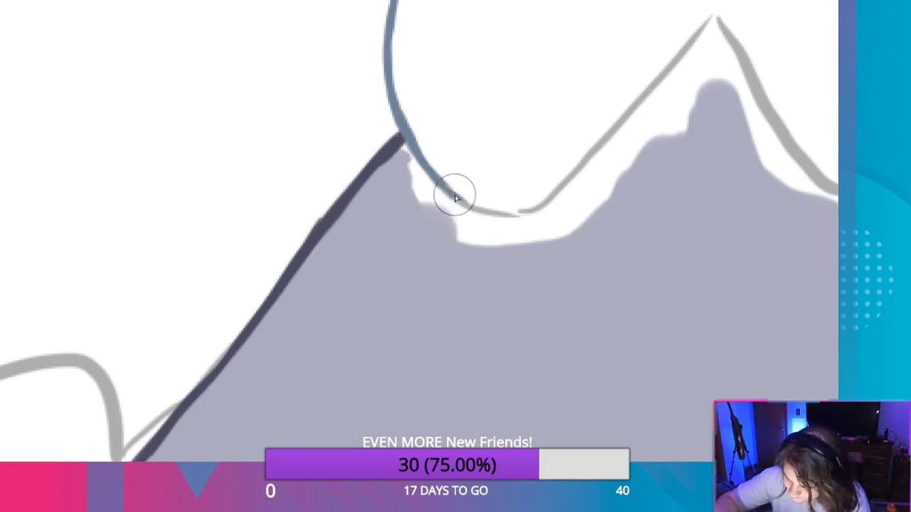
drag(432, 174, 472, 207)
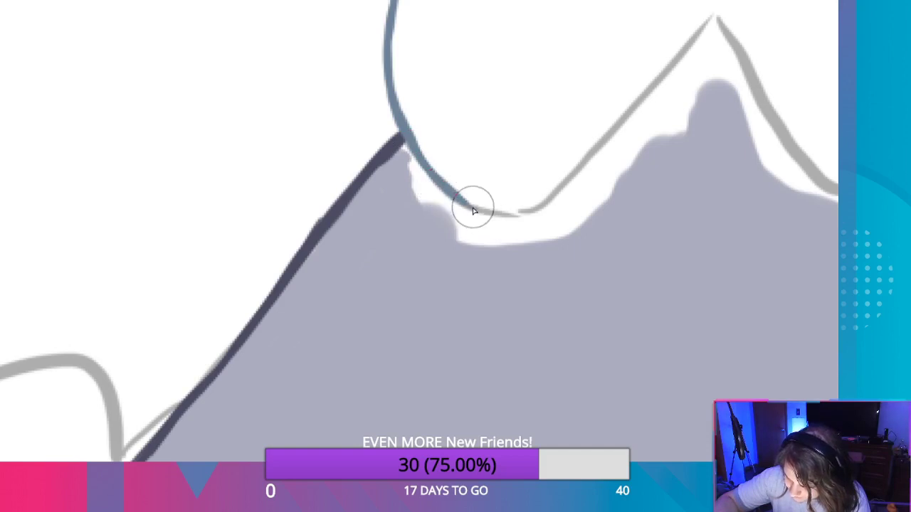
mouse_move(567, 189)
mouse_down()
mouse_move(555, 189)
mouse_move(572, 163)
mouse_move(685, 45)
mouse_move(570, 175)
mouse_move(712, 20)
mouse_move(626, 108)
mouse_move(669, 64)
mouse_move(638, 112)
mouse_up()
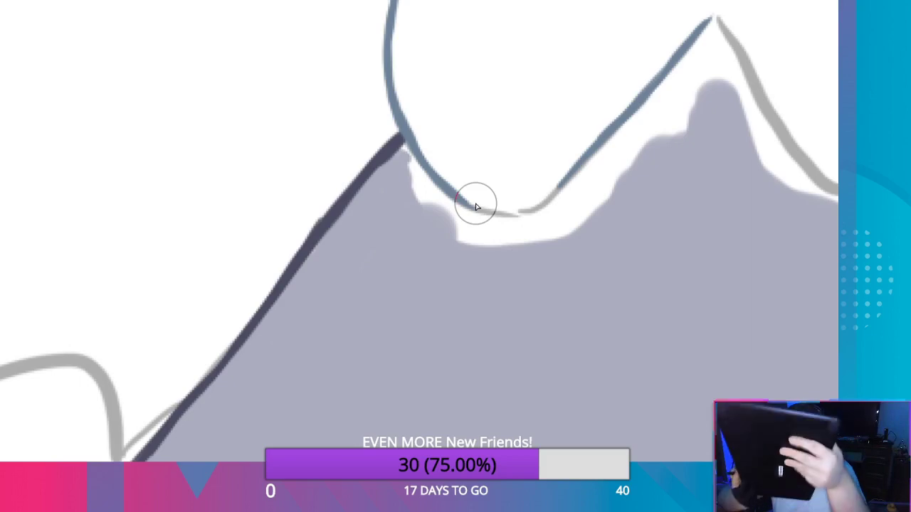
mouse_move(477, 207)
mouse_down()
mouse_move(569, 199)
mouse_move(541, 207)
mouse_up()
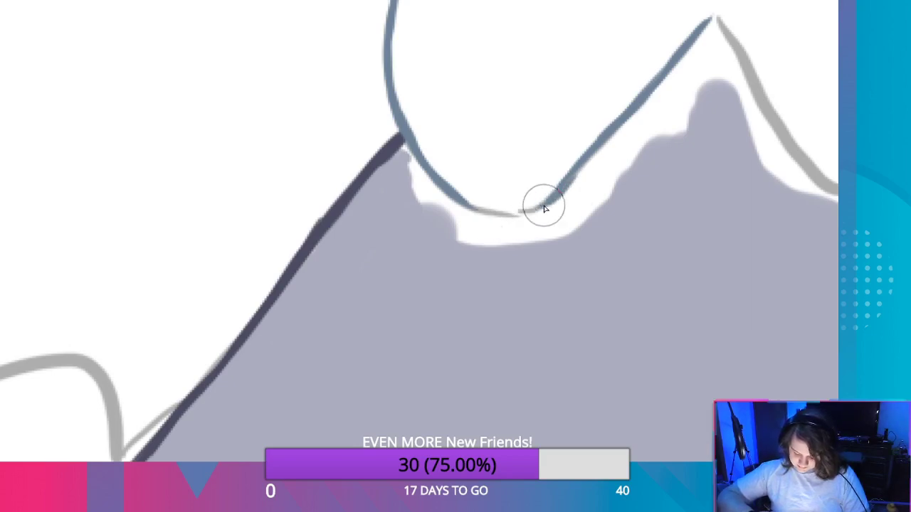
mouse_move(563, 187)
mouse_down()
mouse_move(539, 207)
mouse_move(513, 210)
mouse_move(541, 212)
mouse_move(468, 213)
mouse_move(504, 217)
mouse_move(436, 192)
mouse_move(444, 178)
mouse_move(480, 207)
mouse_move(449, 195)
mouse_move(466, 205)
mouse_up()
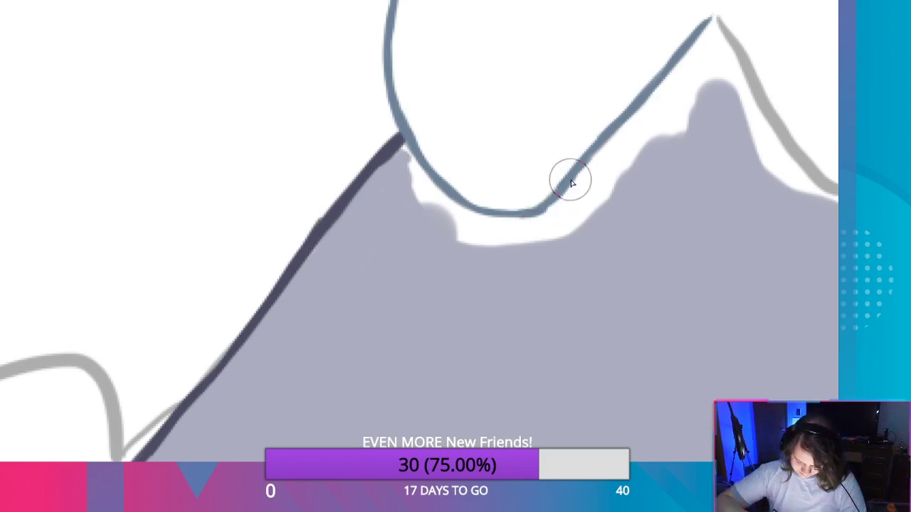
drag(624, 121, 590, 165)
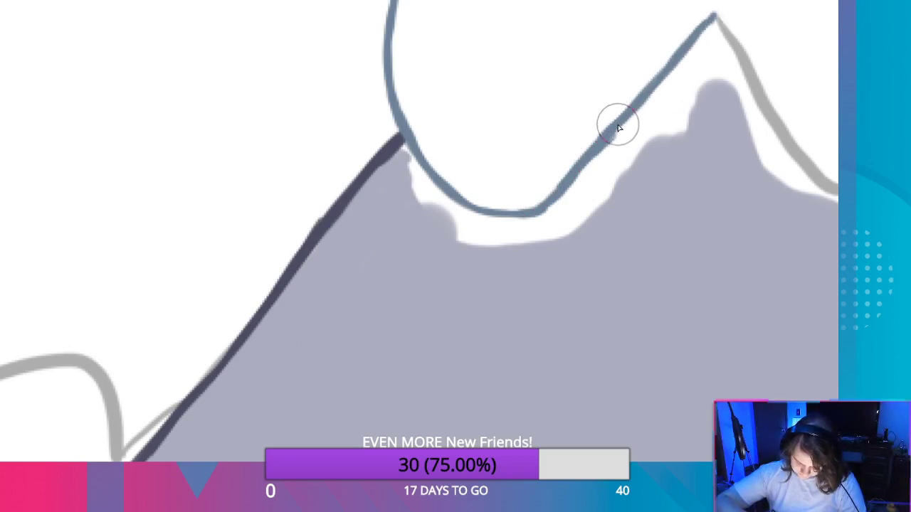
mouse_move(618, 127)
mouse_down()
mouse_move(532, 211)
mouse_move(492, 209)
mouse_up()
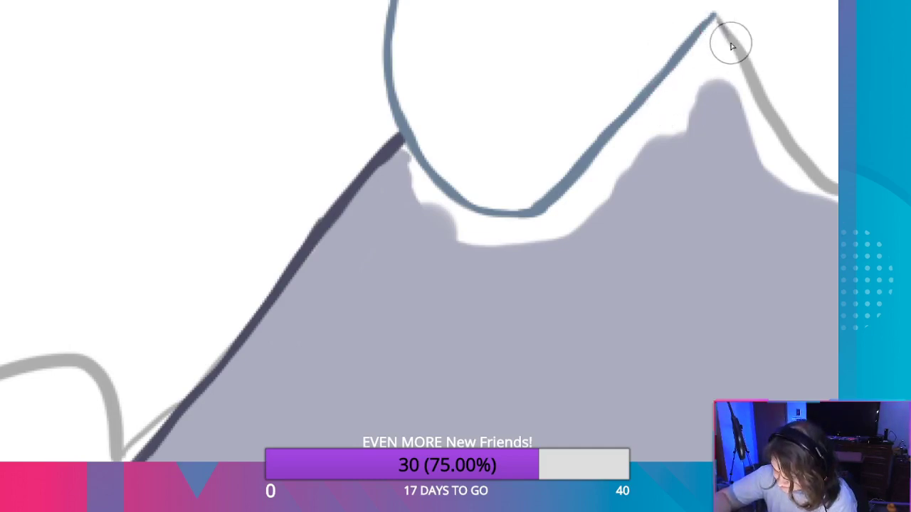
Ink the tall peak's descending right slope in slate blue, following the thick grey sketch line.
drag(719, 25, 774, 124)
mouse_move(804, 165)
mouse_down()
mouse_move(773, 126)
mouse_move(804, 163)
mouse_move(762, 97)
mouse_move(809, 163)
mouse_move(783, 136)
mouse_move(732, 36)
mouse_move(753, 86)
mouse_up()
mouse_move(733, 37)
mouse_down()
mouse_move(797, 160)
mouse_move(827, 184)
mouse_move(779, 157)
mouse_up()
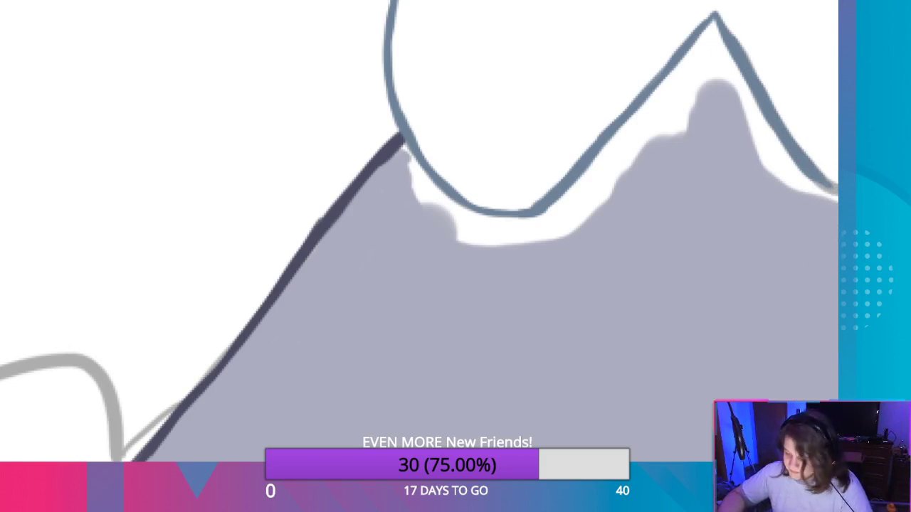
Ink the narrow second peak and the rounded valley joining it to the tall peak in slate blue.
mouse_move(837, 229)
mouse_down()
mouse_move(590, 297)
mouse_move(565, 152)
mouse_up()
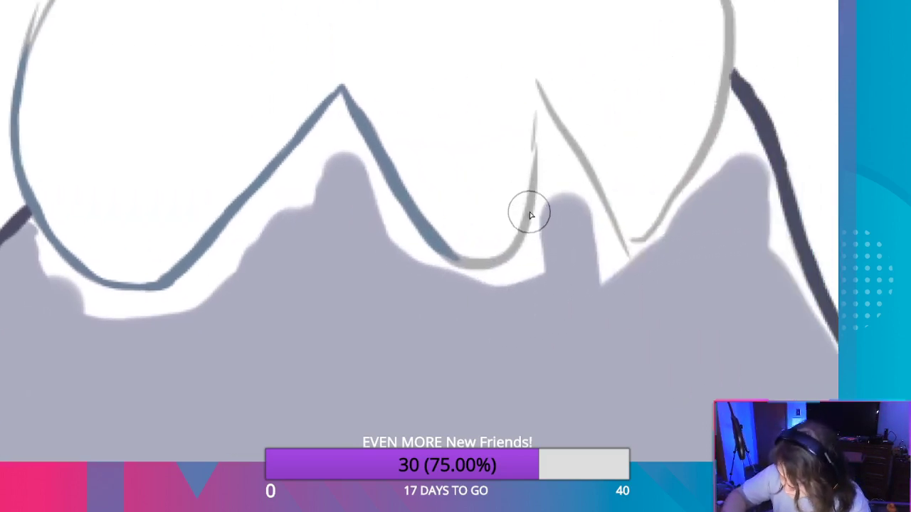
mouse_move(530, 215)
mouse_down()
mouse_move(539, 78)
mouse_move(624, 240)
mouse_move(563, 117)
mouse_move(627, 236)
mouse_move(614, 220)
mouse_move(643, 227)
mouse_up()
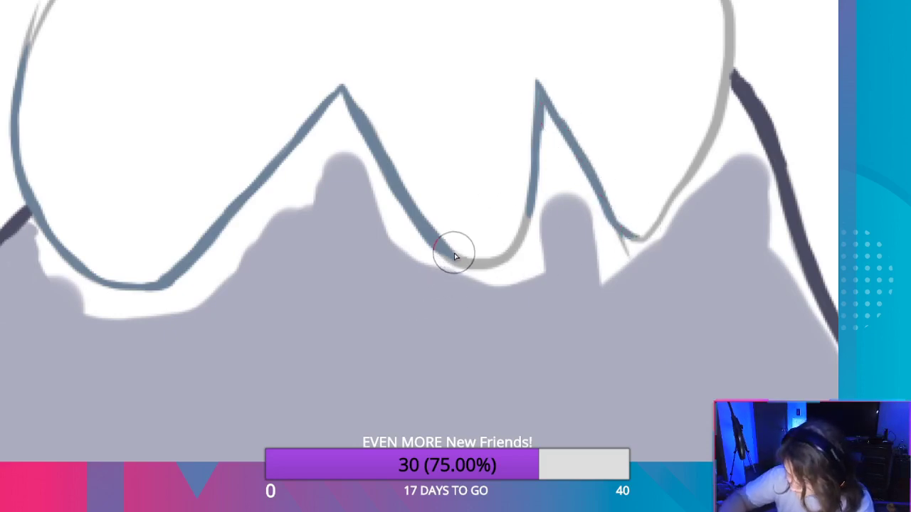
mouse_move(452, 254)
mouse_down()
mouse_move(491, 261)
mouse_move(522, 230)
mouse_move(522, 215)
mouse_move(522, 225)
mouse_up()
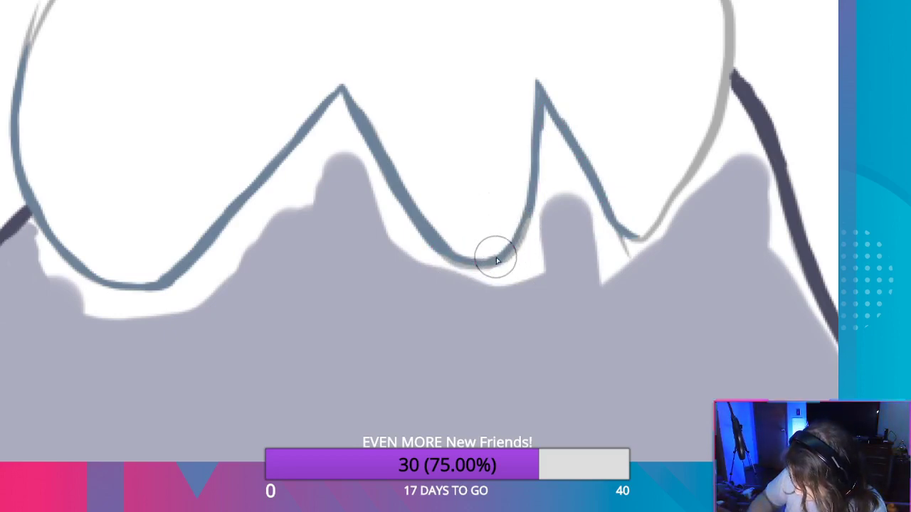
mouse_move(510, 258)
mouse_down()
mouse_move(528, 199)
mouse_move(523, 223)
mouse_up()
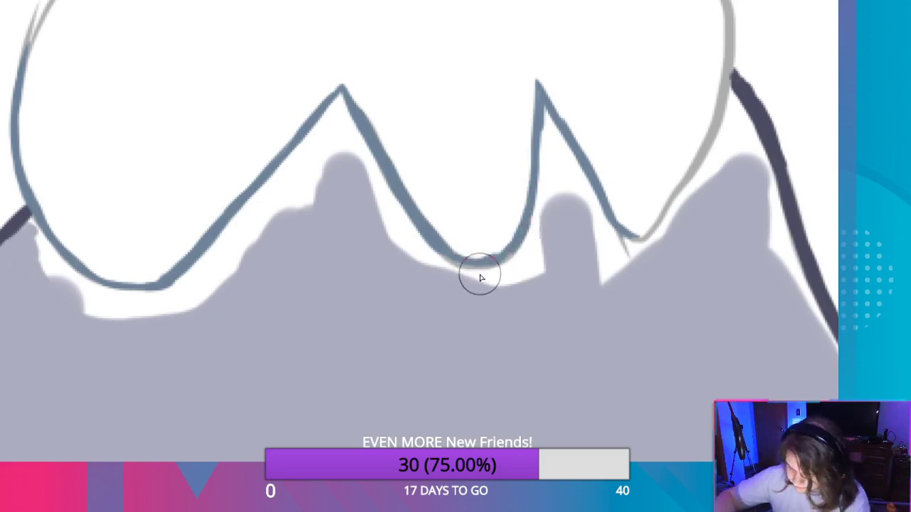
drag(457, 258, 465, 264)
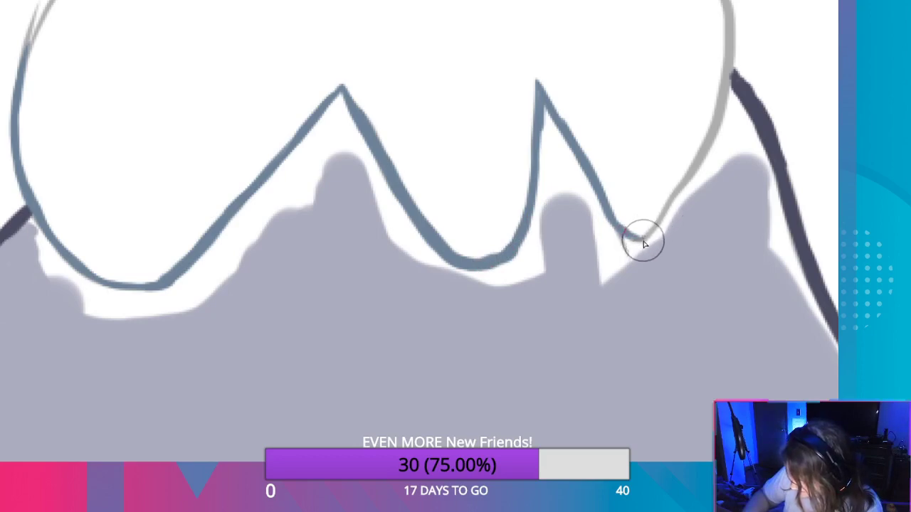
Ink the sketch line in slate blue from the last valley up along the right-hand curve past the dark mountain edge.
mouse_move(642, 240)
mouse_down()
mouse_move(681, 183)
mouse_move(619, 239)
mouse_move(640, 240)
mouse_up()
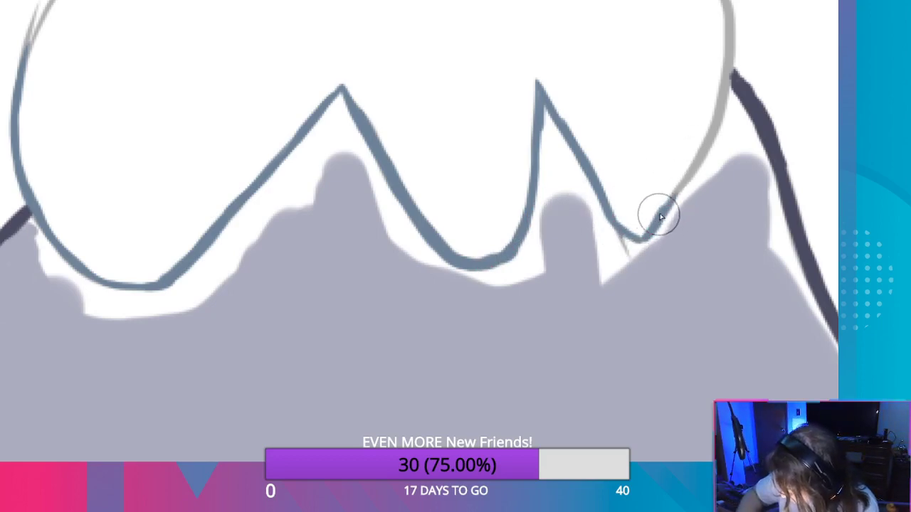
mouse_move(661, 217)
mouse_down()
mouse_move(654, 212)
mouse_move(723, 104)
mouse_move(700, 155)
mouse_move(719, 93)
mouse_move(722, 108)
mouse_move(687, 177)
mouse_move(710, 123)
mouse_move(709, 139)
mouse_move(728, 55)
mouse_move(695, 171)
mouse_move(720, 86)
mouse_move(705, 94)
mouse_move(726, 74)
mouse_up()
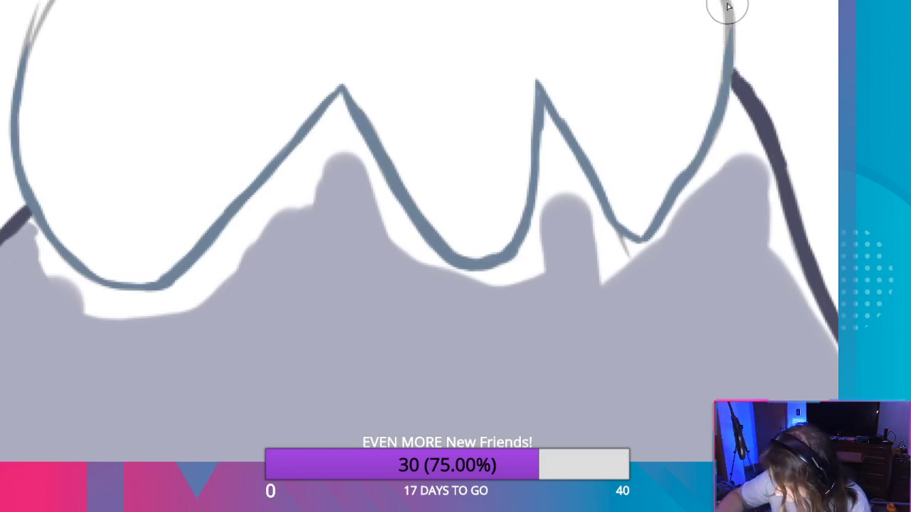
mouse_move(727, 7)
mouse_down()
mouse_move(716, 101)
mouse_move(729, 25)
mouse_up()
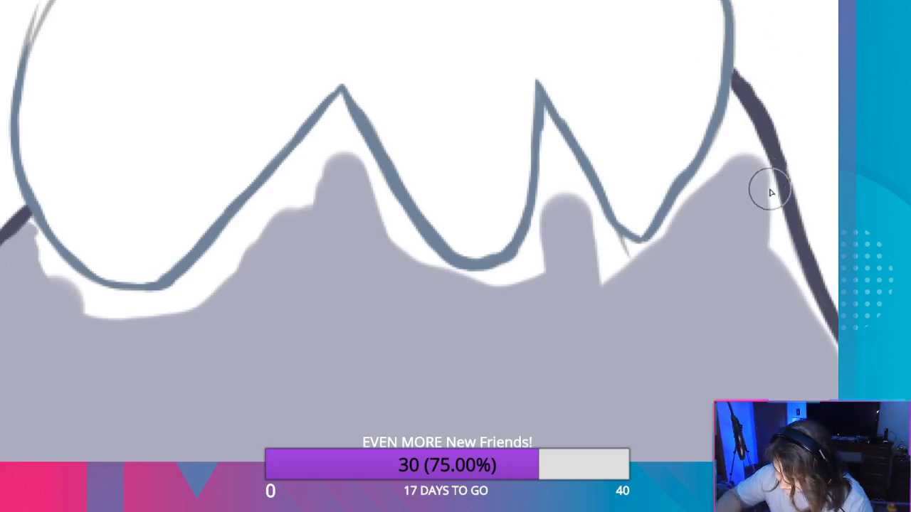
Ink the upper right outline in slate blue up to the canvas's top edge and even out its thickness.
drag(663, 46, 581, 390)
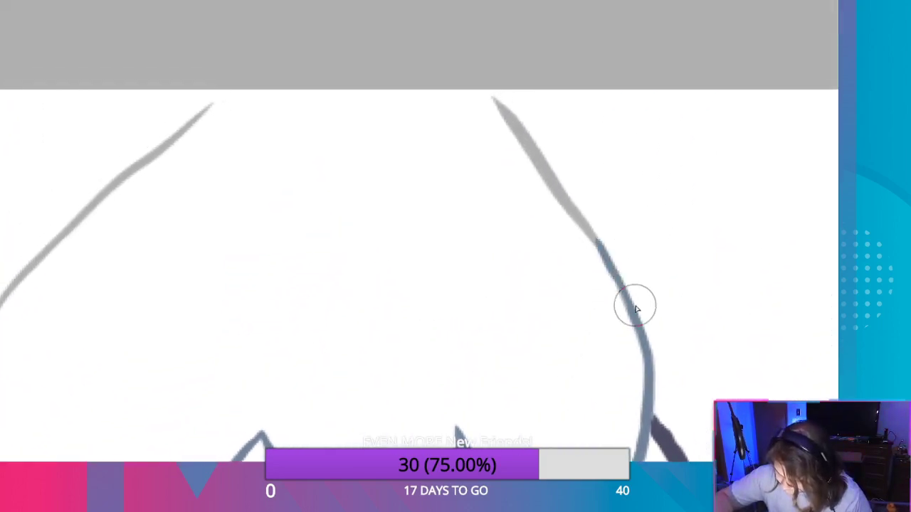
mouse_move(622, 295)
mouse_down()
mouse_move(535, 154)
mouse_move(591, 234)
mouse_move(490, 99)
mouse_move(540, 163)
mouse_move(527, 138)
mouse_move(515, 121)
mouse_move(553, 189)
mouse_move(504, 115)
mouse_move(567, 192)
mouse_move(539, 161)
mouse_move(547, 188)
mouse_move(510, 127)
mouse_up()
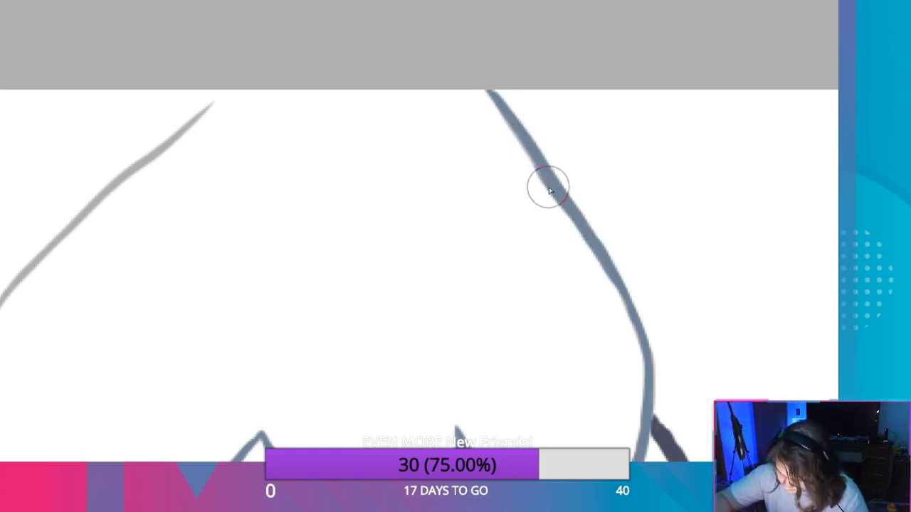
mouse_move(549, 190)
mouse_down()
mouse_move(476, 88)
mouse_move(531, 150)
mouse_move(482, 81)
mouse_move(602, 244)
mouse_move(646, 372)
mouse_move(646, 440)
mouse_move(649, 366)
mouse_up()
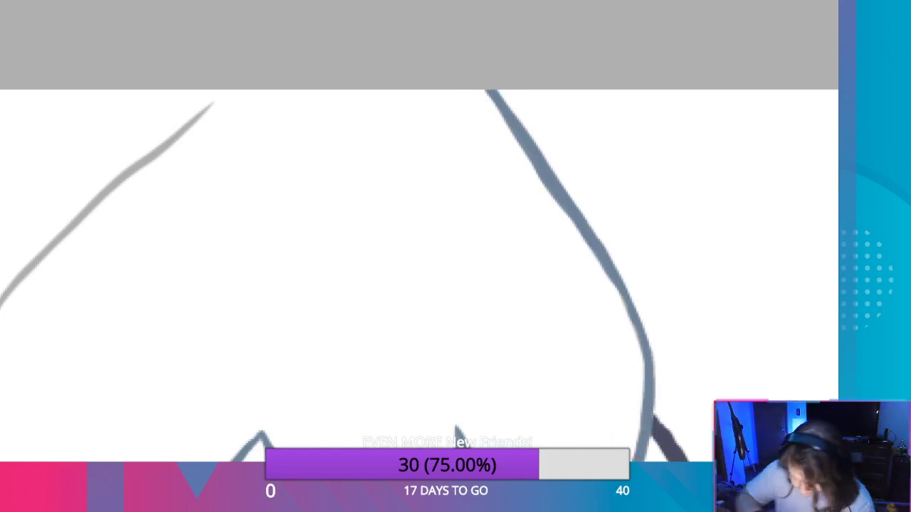
key(ctrl+z)
key(ctrl+y)
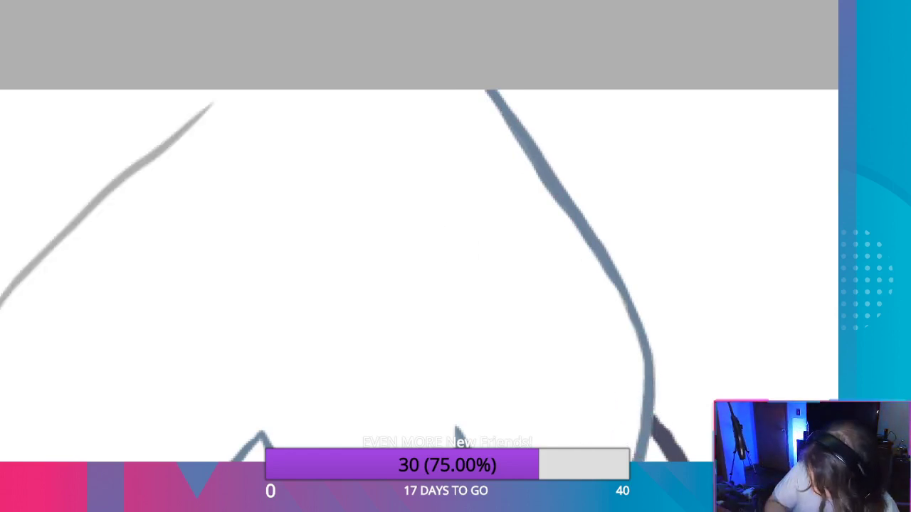
key(ctrl+z)
key(ctrl+y)
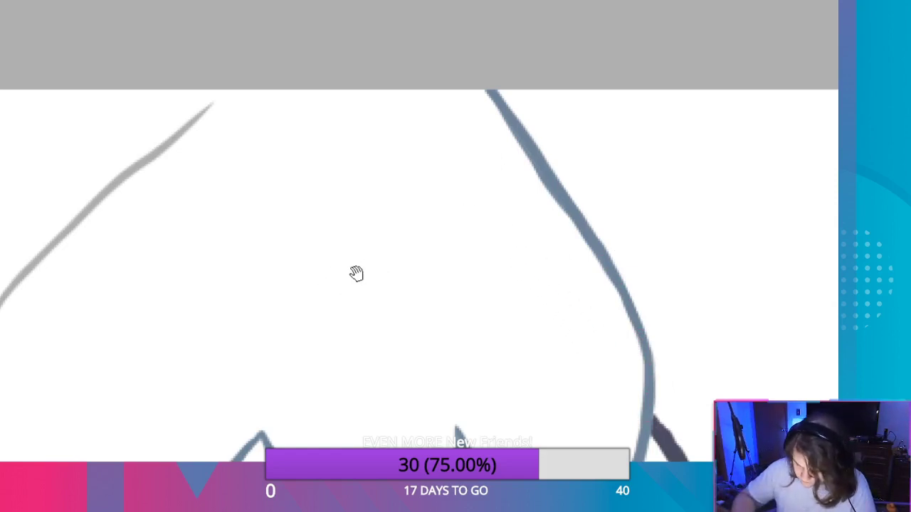
Ink the upper left curved outline in slate blue up to the canvas's top edge, redoing strokes that stray from the sketch.
drag(356, 274, 611, 245)
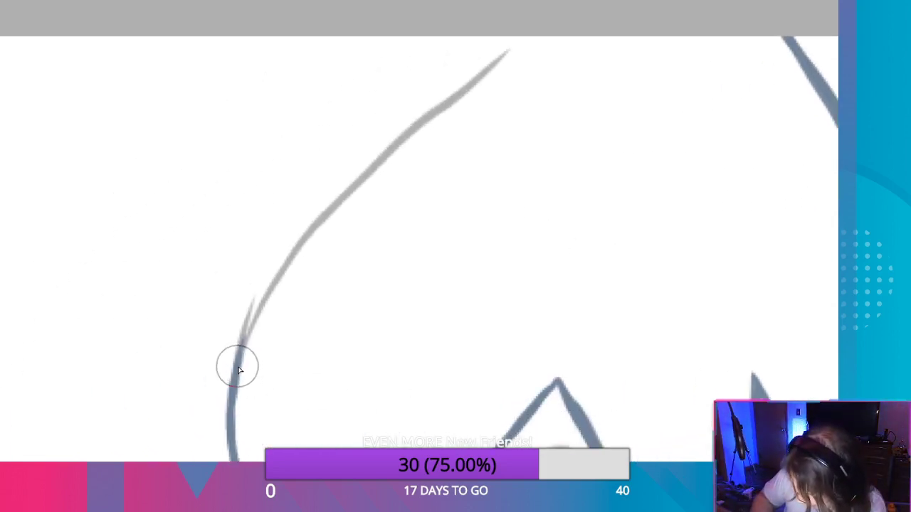
drag(258, 313, 235, 358)
drag(286, 275, 238, 350)
drag(294, 260, 235, 366)
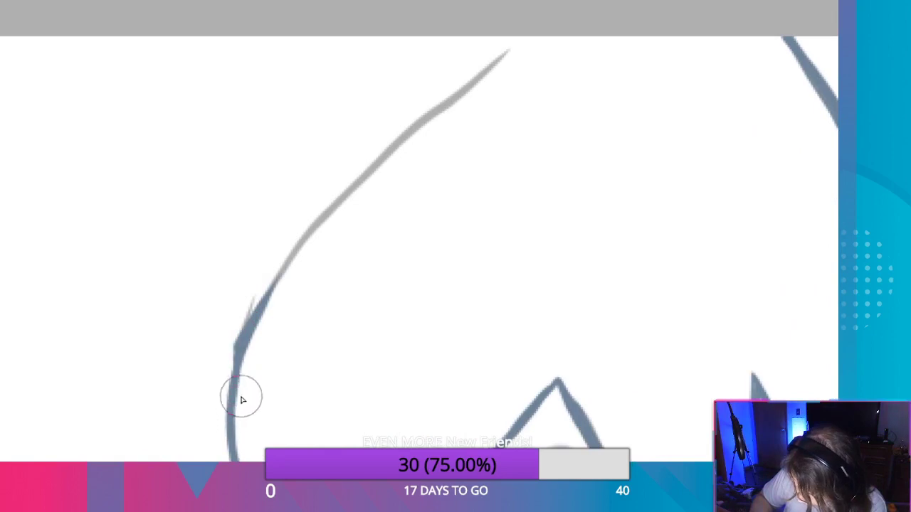
key(ctrl+z)
key(ctrl+z)
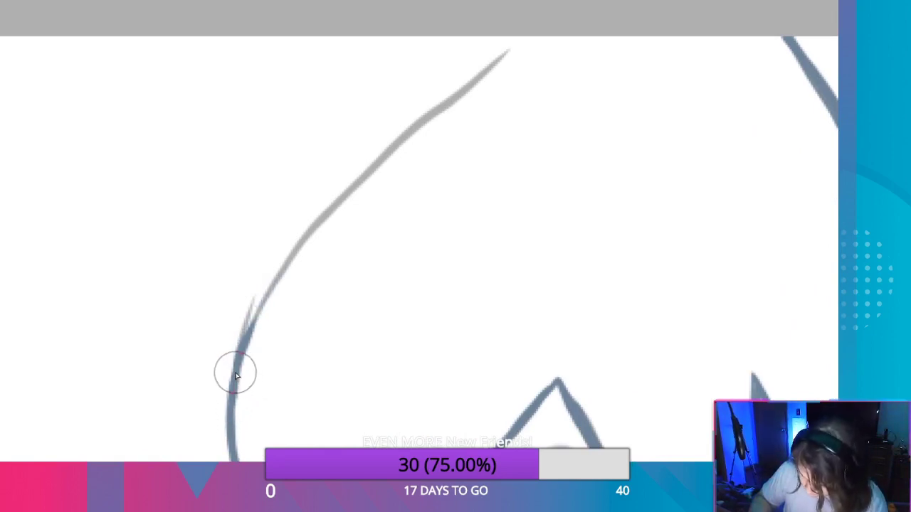
drag(250, 332, 312, 229)
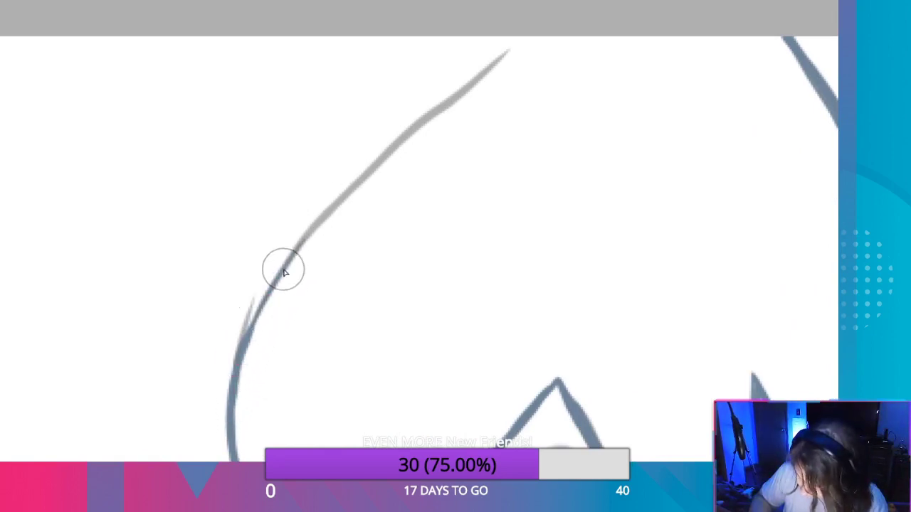
mouse_move(244, 343)
mouse_down()
mouse_move(297, 251)
mouse_move(386, 154)
mouse_up()
key(ctrl+z)
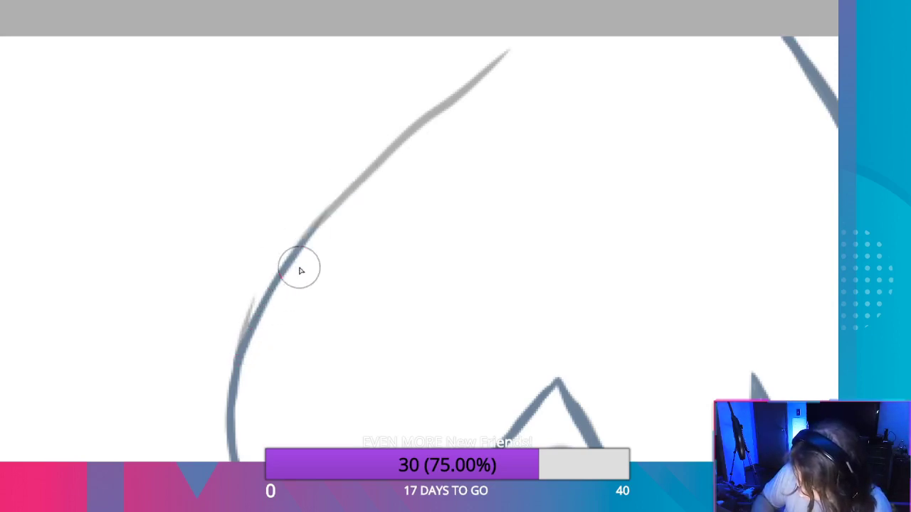
mouse_move(290, 259)
mouse_down()
mouse_move(418, 125)
mouse_move(480, 76)
mouse_up()
drag(378, 159, 538, 23)
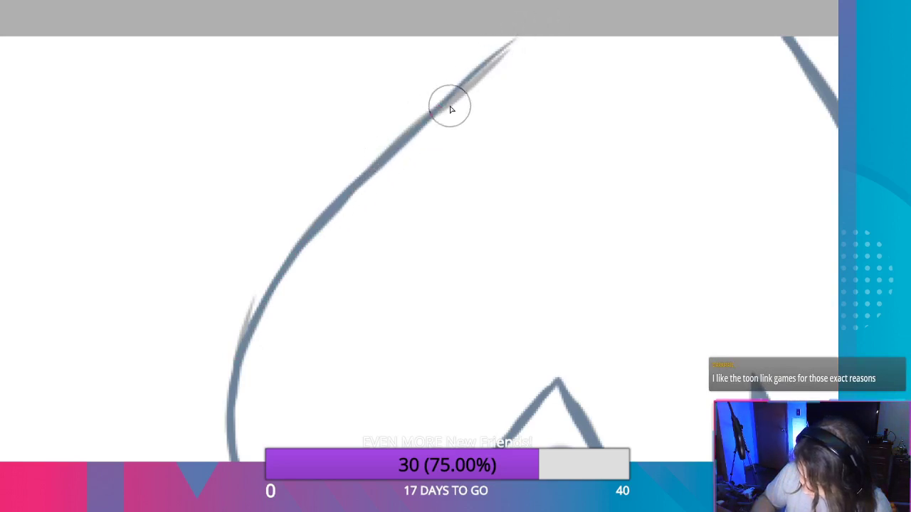
Thicken the left outline's upper end near the canvas's top edge to cover the remaining grey sketch, undoing unwanted strokes.
drag(450, 109, 516, 41)
drag(463, 95, 534, 22)
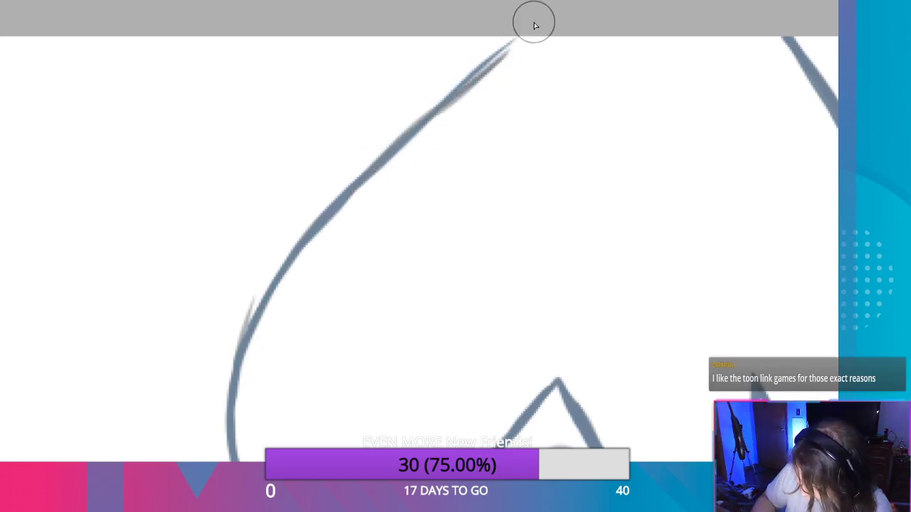
drag(441, 106, 538, 23)
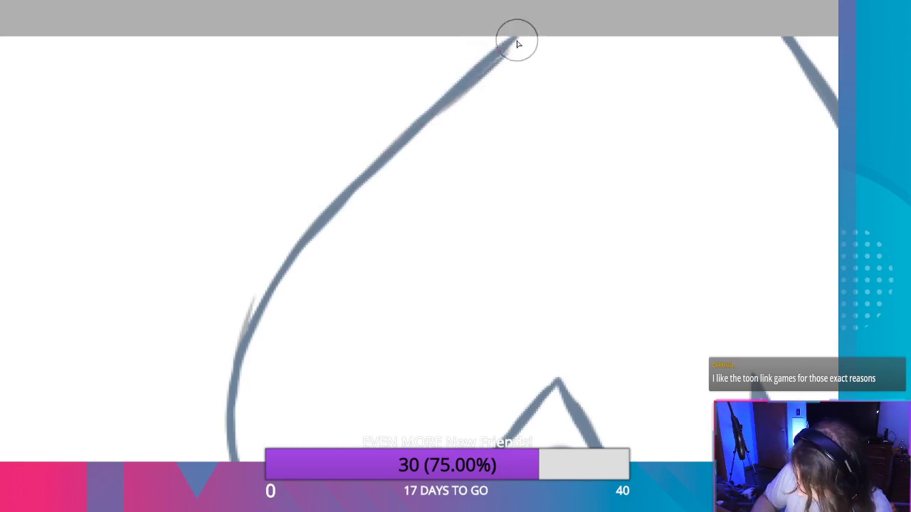
drag(495, 59, 549, 6)
drag(439, 110, 515, 42)
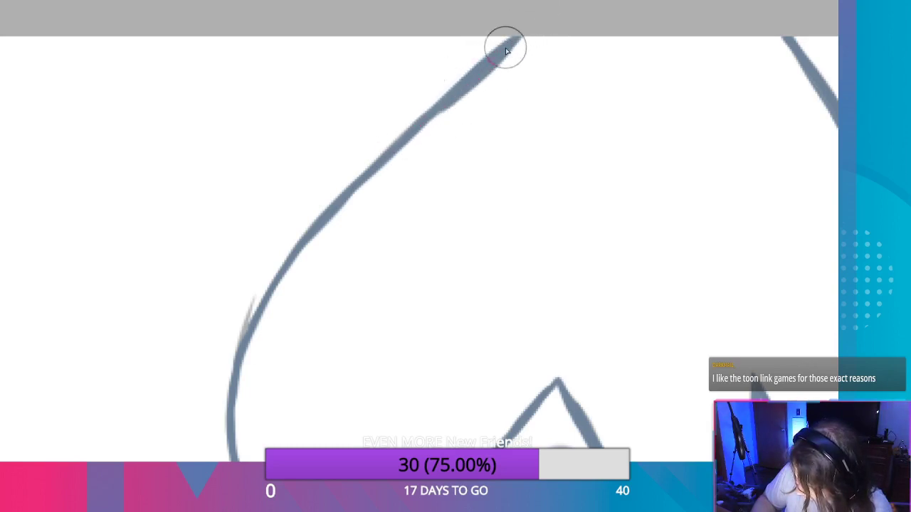
key(ctrl+z)
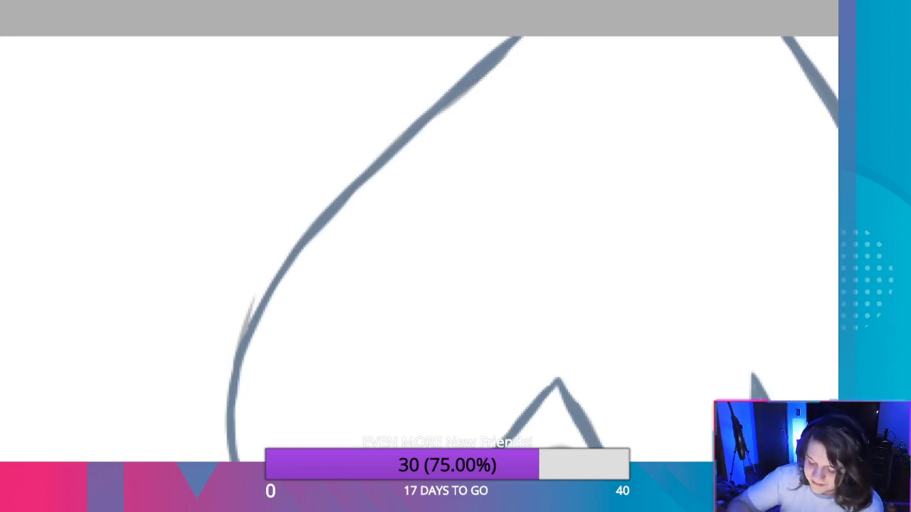
drag(469, 111, 552, 31)
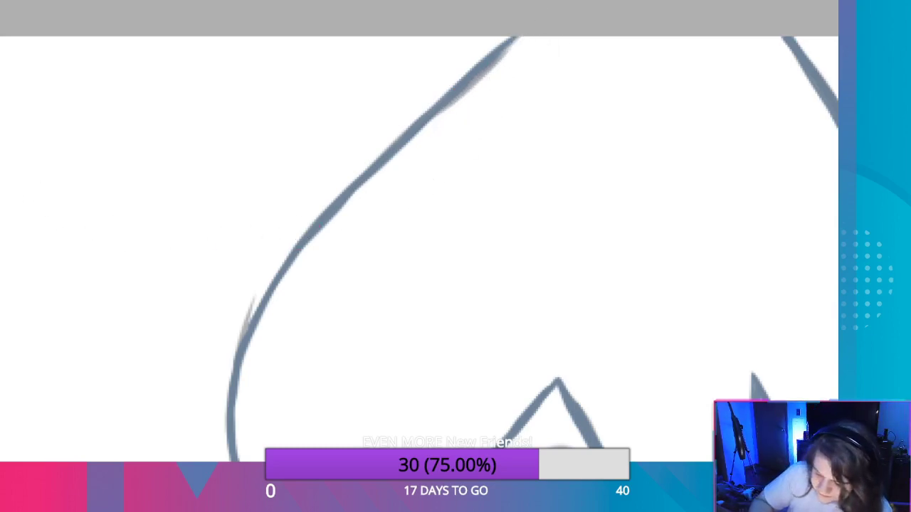
drag(448, 106, 535, 21)
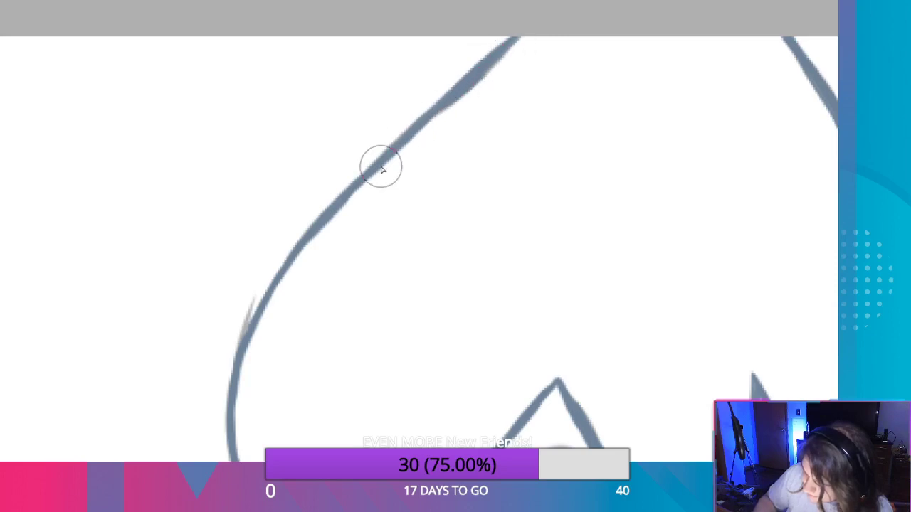
drag(258, 317, 304, 253)
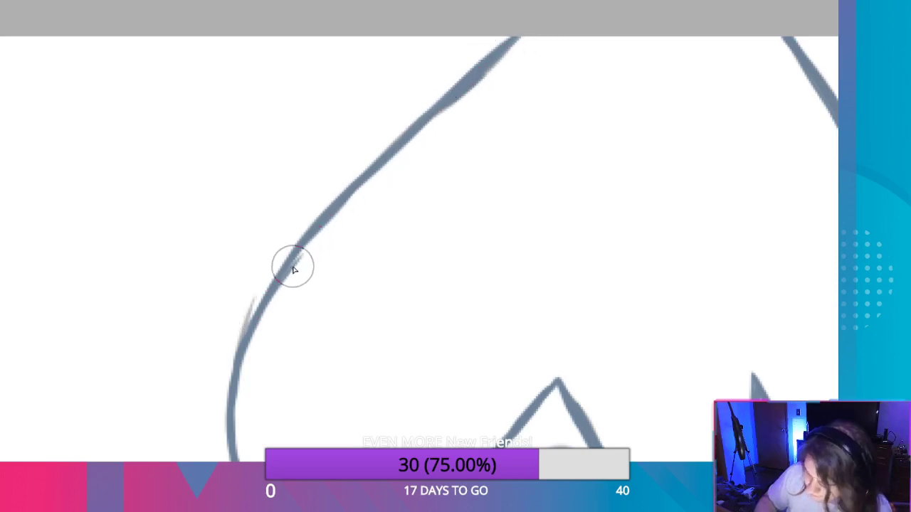
key(ctrl+z)
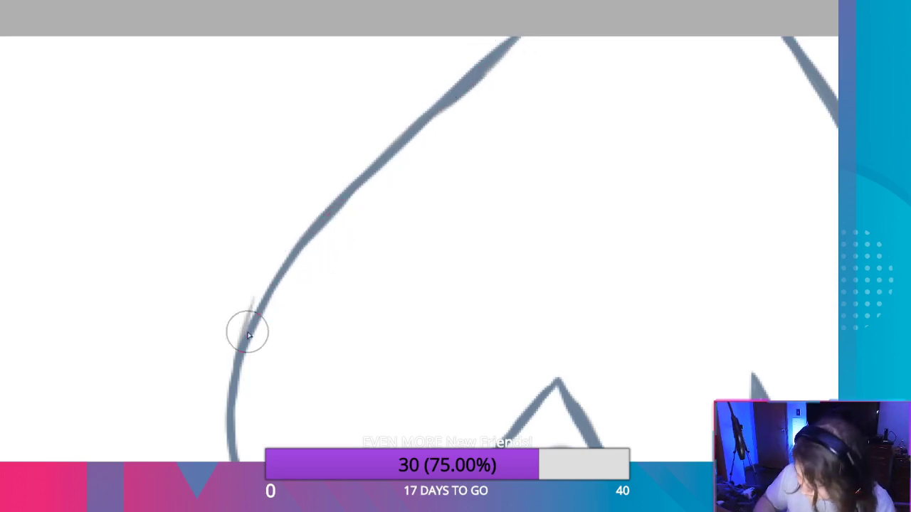
Thicken and smooth the slate-blue left outline from its lower curve up to the canvas's top edge, undoing a stray stroke.
mouse_move(257, 326)
mouse_down()
mouse_move(319, 233)
mouse_move(256, 320)
mouse_move(227, 442)
mouse_move(256, 329)
mouse_up()
key(ctrl+z)
drag(237, 385, 276, 302)
drag(246, 362, 294, 267)
drag(260, 319, 293, 255)
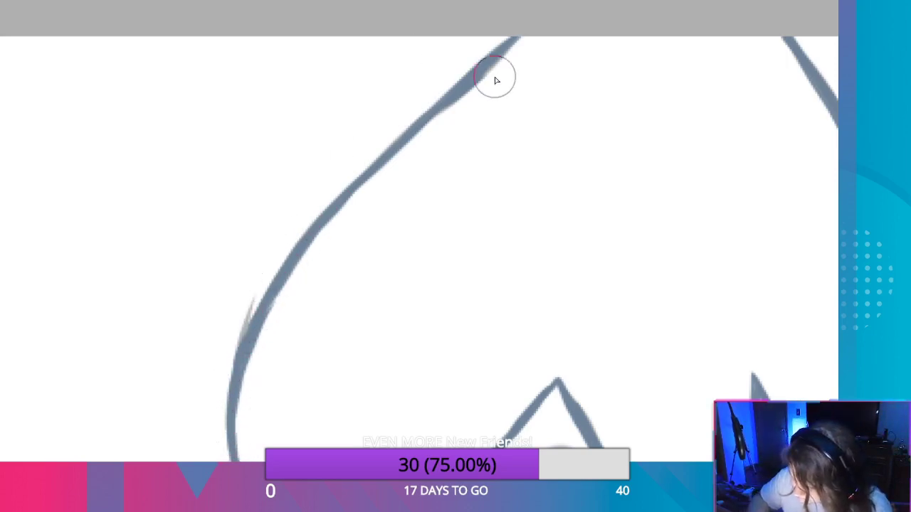
drag(479, 84, 542, 8)
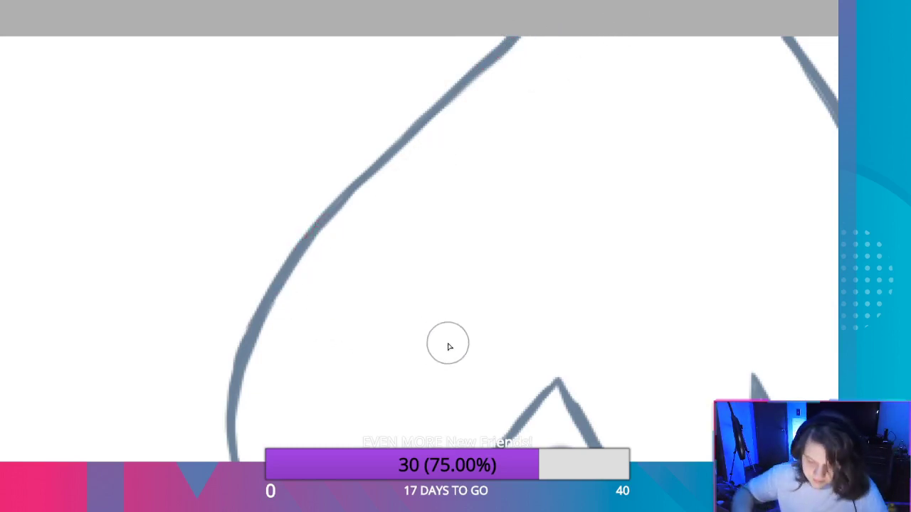
Even out the dark outline's thickness along the slope beneath the grey mountain's far left corner, undoing a stray stroke.
scroll(545, 325, down, 2)
scroll(545, 324, down, 2)
scroll(610, 325, down, 1)
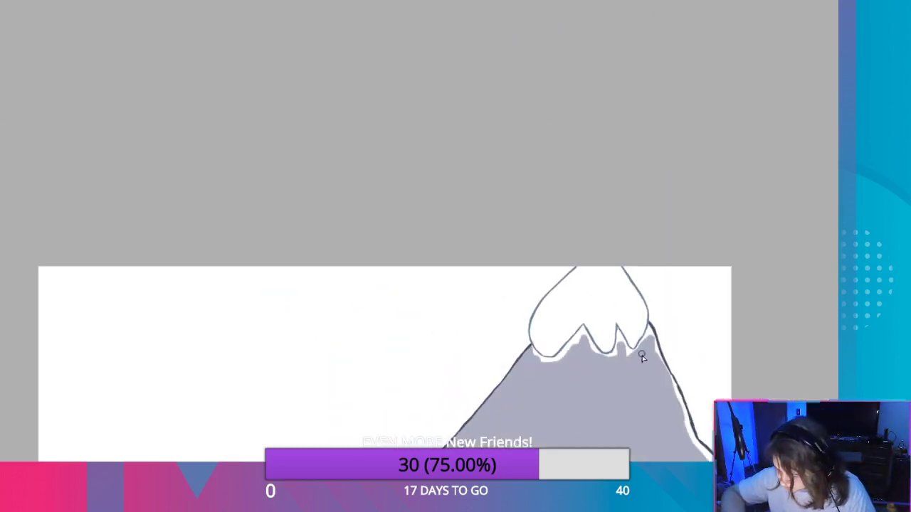
scroll(631, 436, up, 3)
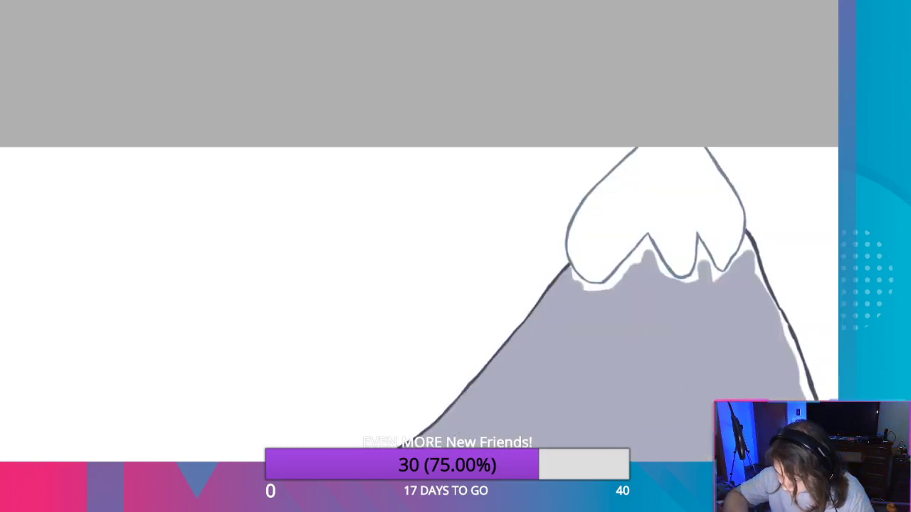
scroll(433, 429, up, 1)
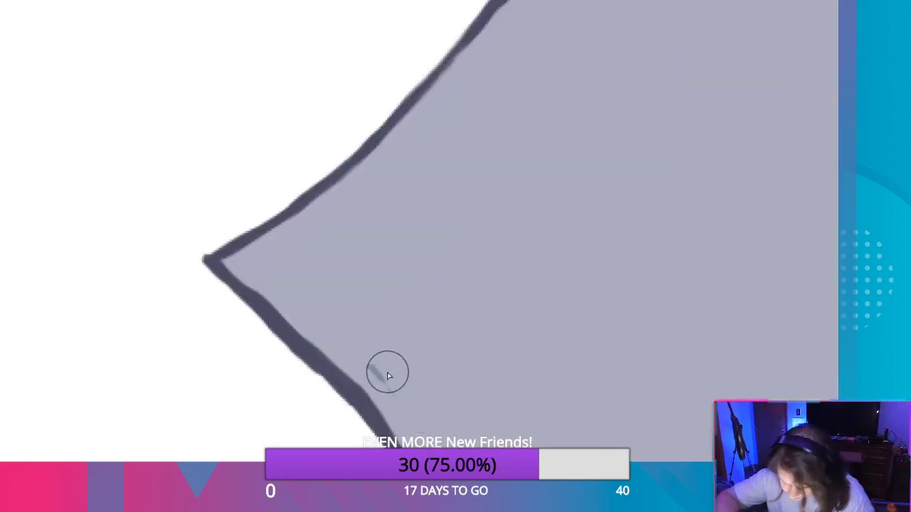
drag(387, 372, 419, 397)
key(ctrl+z)
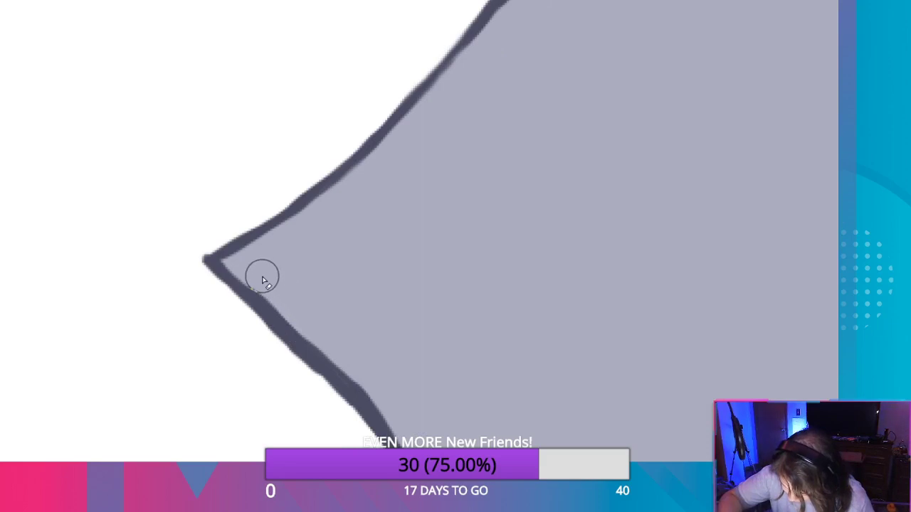
mouse_move(262, 277)
mouse_down()
mouse_move(318, 336)
mouse_move(317, 321)
mouse_move(417, 437)
mouse_up()
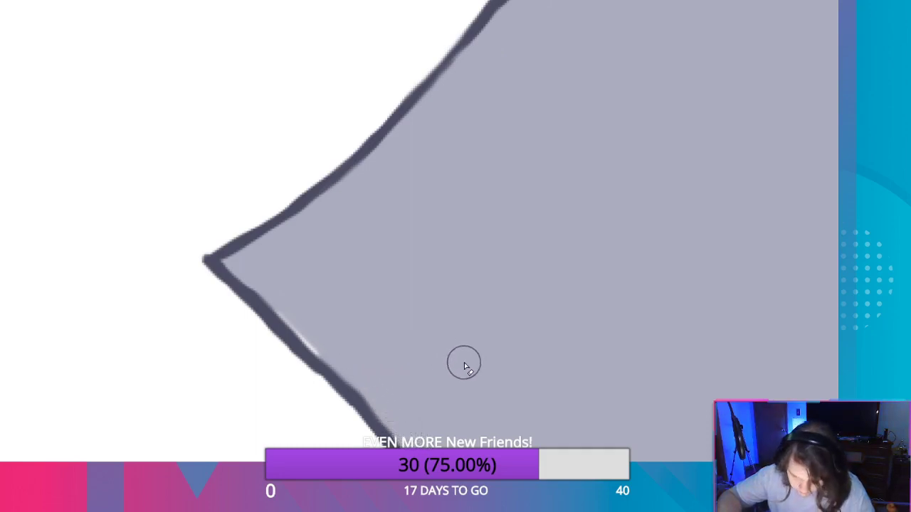
drag(494, 366, 445, 207)
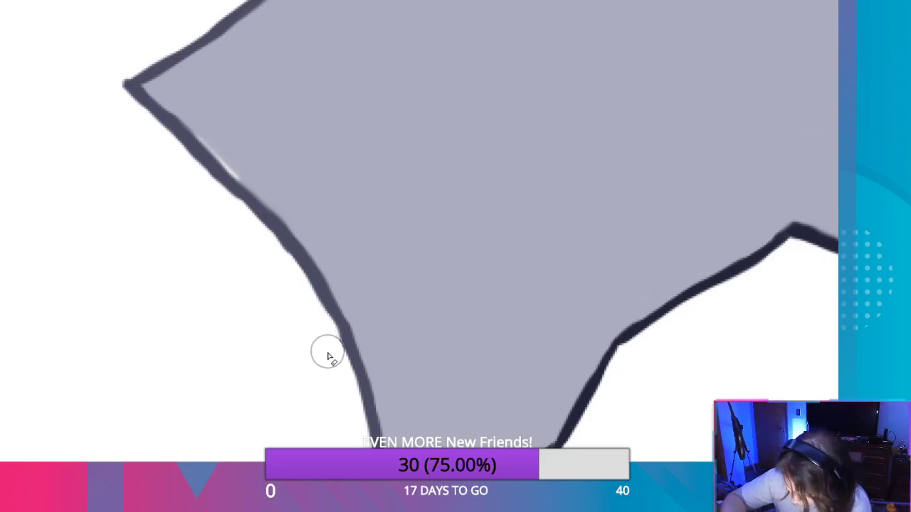
mouse_move(342, 378)
mouse_down()
mouse_move(283, 275)
mouse_move(244, 235)
mouse_up()
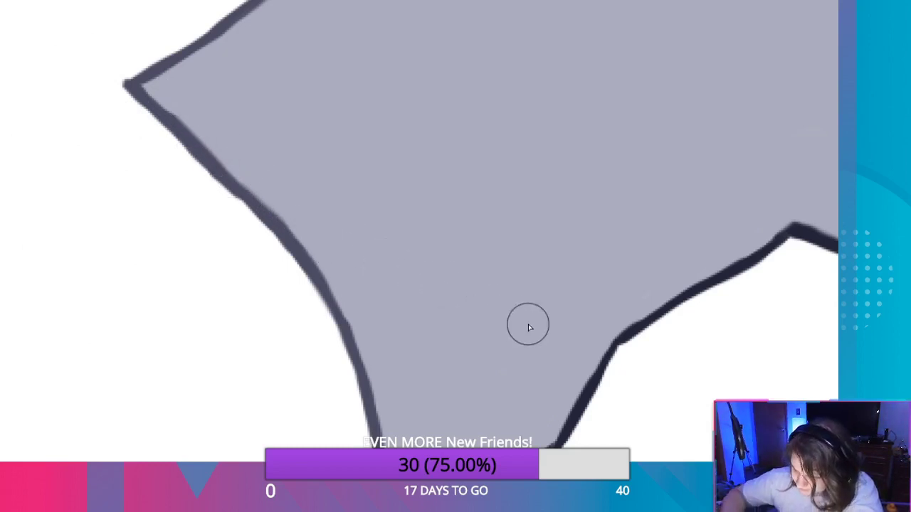
Fill the white gap under the slate-blue line with the mountain's lavender grey, from the left edge across the first peak.
mouse_move(540, 233)
mouse_down()
mouse_move(494, 266)
mouse_move(515, 203)
mouse_move(332, 435)
mouse_move(516, 262)
mouse_move(389, 319)
mouse_up()
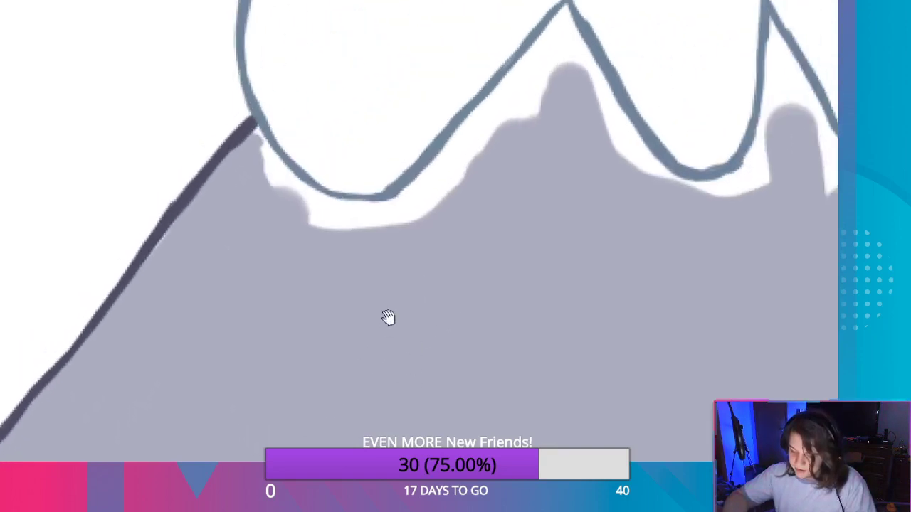
mouse_move(280, 185)
mouse_down()
mouse_move(277, 166)
mouse_move(289, 191)
mouse_move(258, 135)
mouse_move(283, 197)
mouse_move(344, 247)
mouse_move(304, 193)
mouse_move(351, 212)
mouse_move(391, 212)
mouse_move(452, 160)
mouse_up()
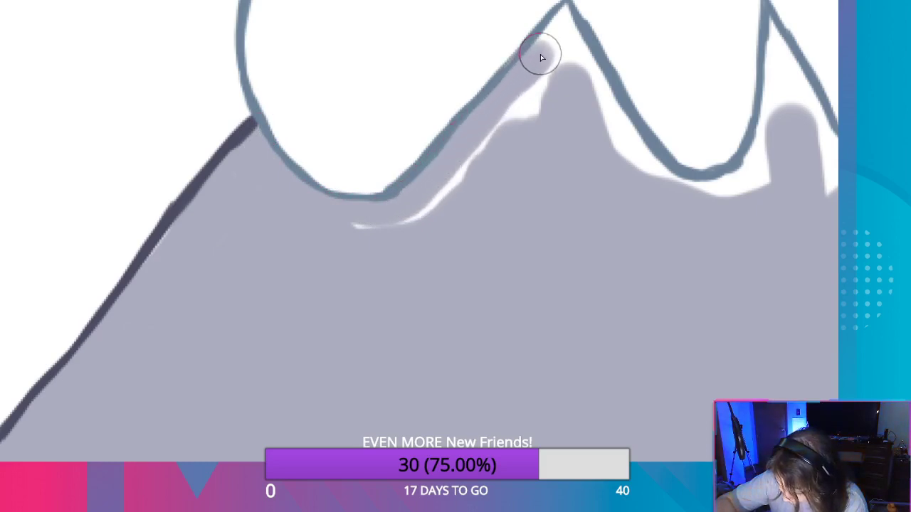
drag(559, 37, 567, 15)
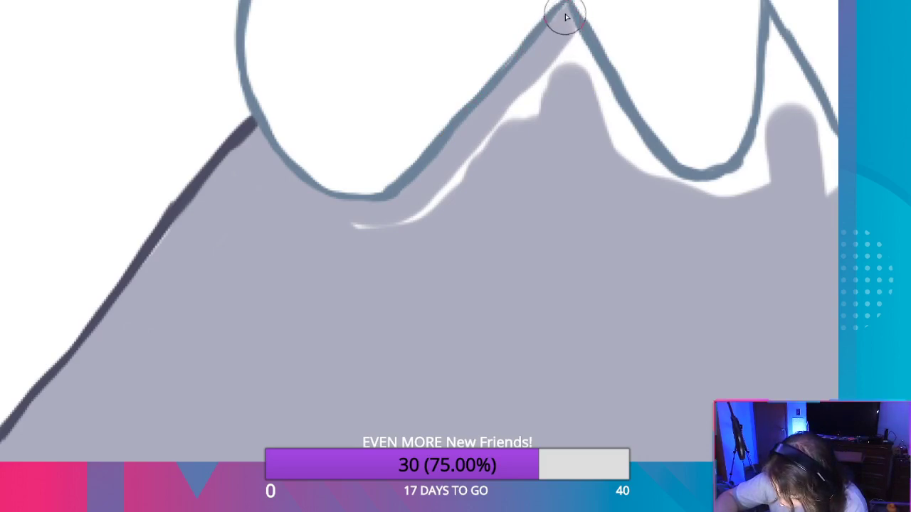
mouse_move(558, 19)
mouse_down()
mouse_move(568, 11)
mouse_move(586, 73)
mouse_move(567, 16)
mouse_move(583, 59)
mouse_move(555, 69)
mouse_move(505, 123)
mouse_move(519, 123)
mouse_move(449, 189)
mouse_move(405, 224)
mouse_move(332, 222)
mouse_up()
drag(613, 154, 571, 62)
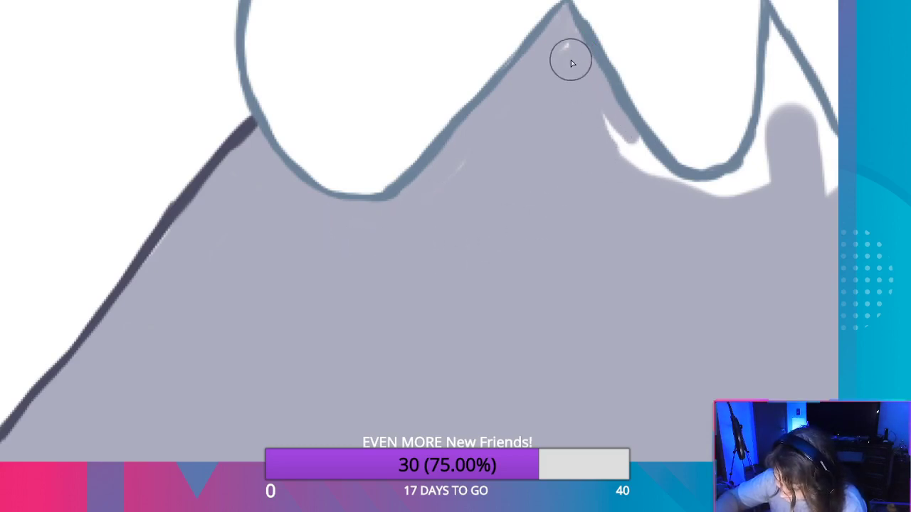
mouse_move(634, 166)
mouse_down()
mouse_move(586, 98)
mouse_move(667, 181)
mouse_move(629, 141)
mouse_up()
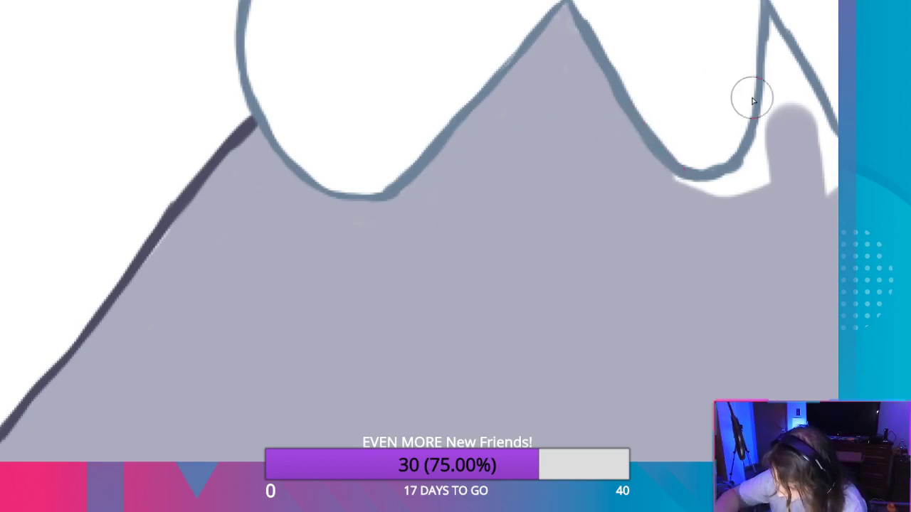
Undo the grey fill stroke at the second peak and trim the slate-blue outline around the first peak to an even thickness.
mouse_move(728, 201)
mouse_down()
mouse_move(763, 131)
mouse_move(779, 40)
mouse_move(769, 16)
mouse_move(829, 146)
mouse_up()
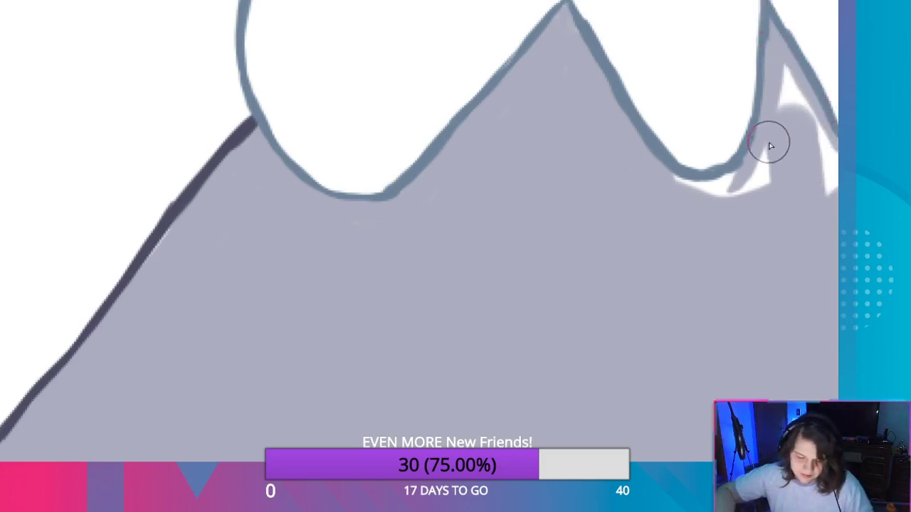
key(ctrl+z)
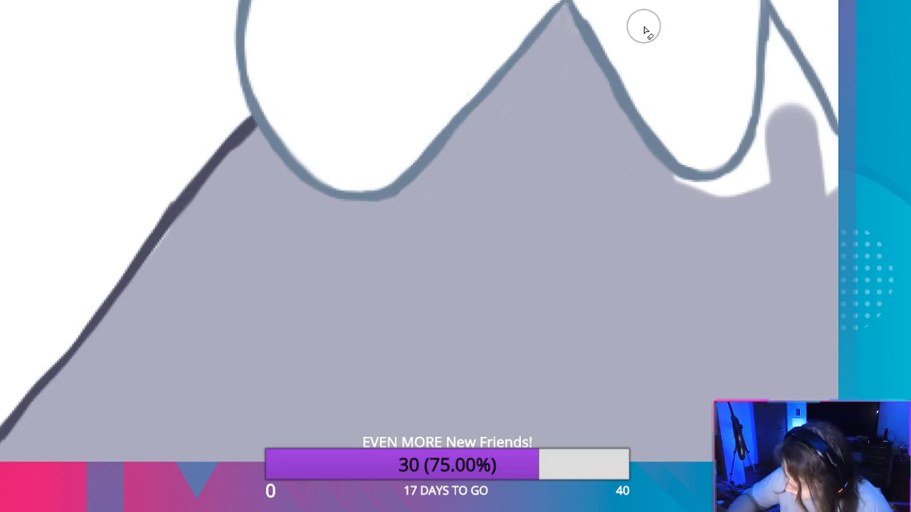
drag(600, 15, 637, 84)
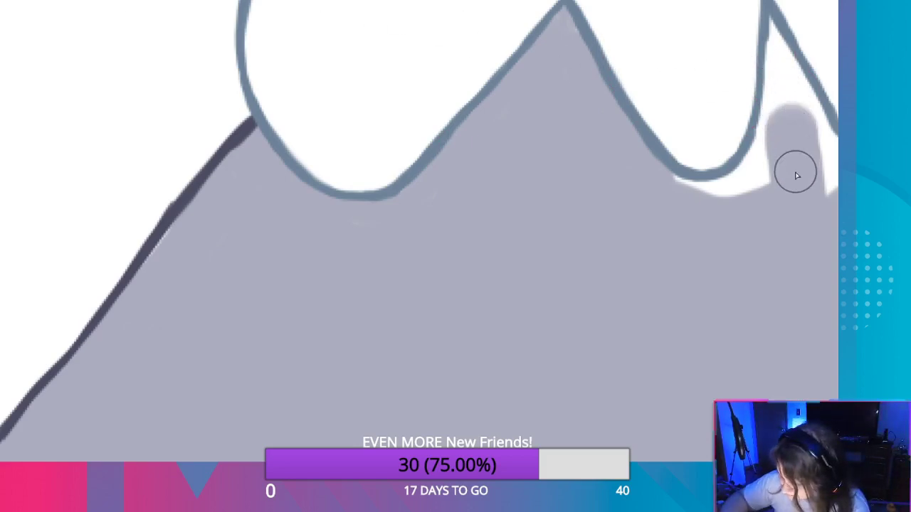
Fill the remaining white gaps with lavender grey from the second valley past the narrow peak to the dark right outline.
mouse_move(795, 175)
mouse_down()
mouse_move(798, 185)
mouse_move(711, 205)
mouse_move(718, 254)
mouse_up()
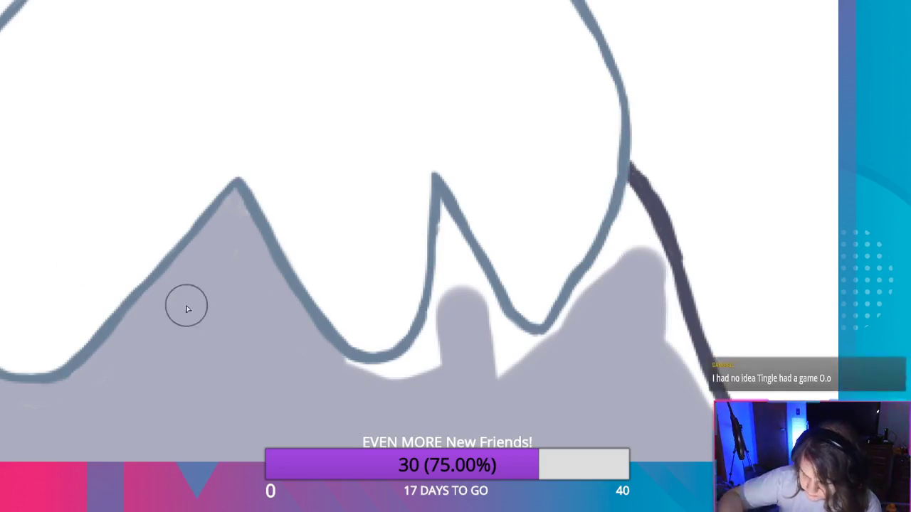
mouse_move(439, 343)
mouse_down()
mouse_move(441, 203)
mouse_move(447, 230)
mouse_move(425, 335)
mouse_move(407, 358)
mouse_move(370, 375)
mouse_move(323, 359)
mouse_up()
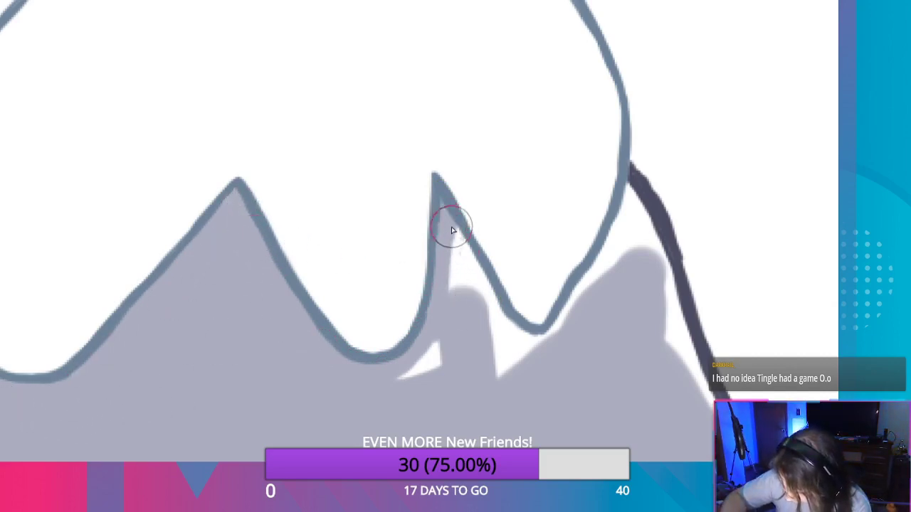
mouse_move(448, 224)
mouse_down()
mouse_move(513, 335)
mouse_move(465, 270)
mouse_move(449, 293)
mouse_up()
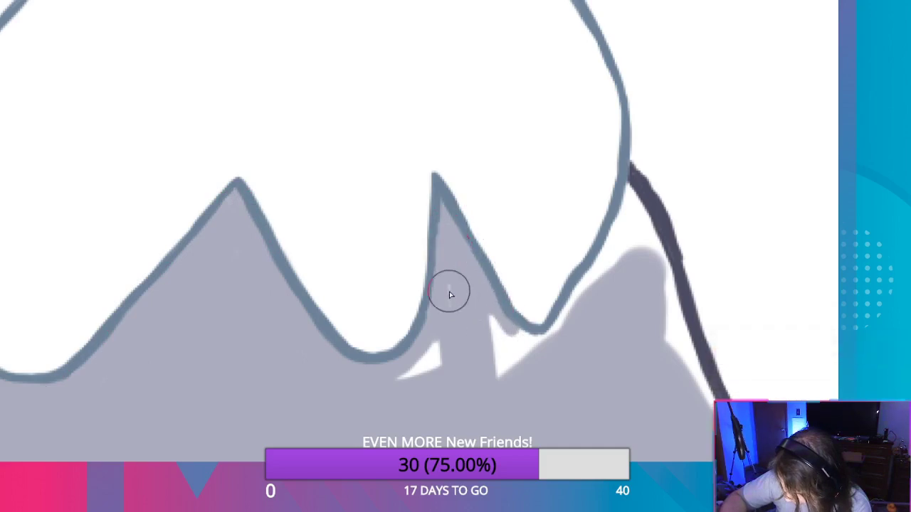
mouse_move(405, 381)
mouse_down()
mouse_move(429, 372)
mouse_move(488, 320)
mouse_move(520, 367)
mouse_move(515, 343)
mouse_up()
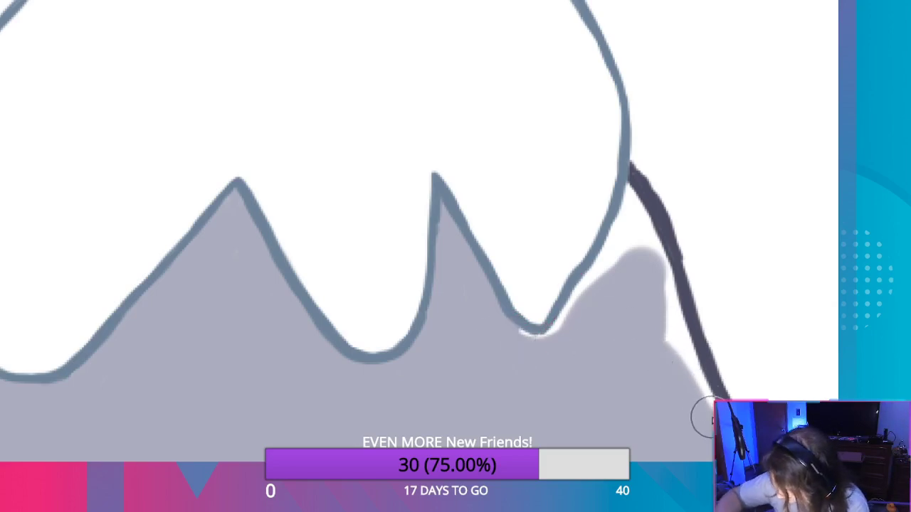
mouse_move(712, 418)
mouse_down()
mouse_move(630, 183)
mouse_move(579, 307)
mouse_move(641, 230)
mouse_move(686, 386)
mouse_move(670, 347)
mouse_up()
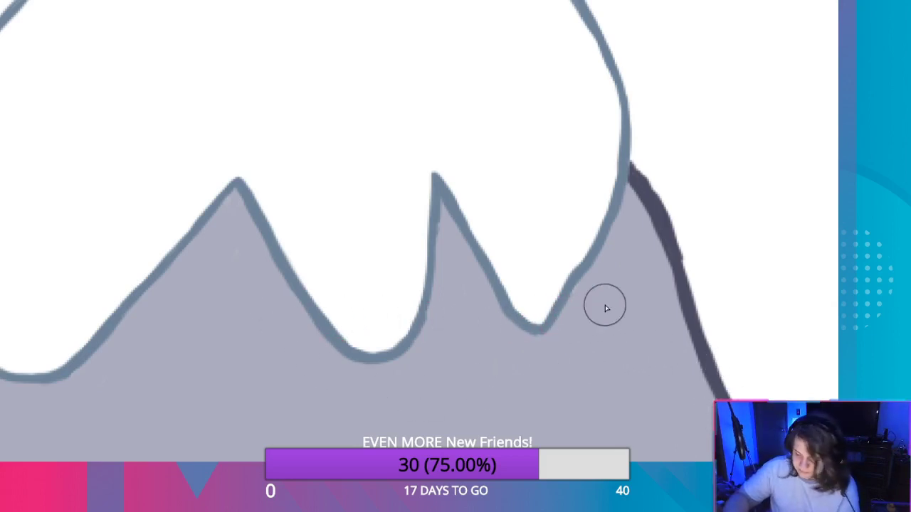
Smooth the mountain's dark right outline down the slope, thickening thin spots and erasing bumps on both sides.
mouse_move(716, 264)
mouse_down()
mouse_move(553, 236)
mouse_move(456, 185)
mouse_up()
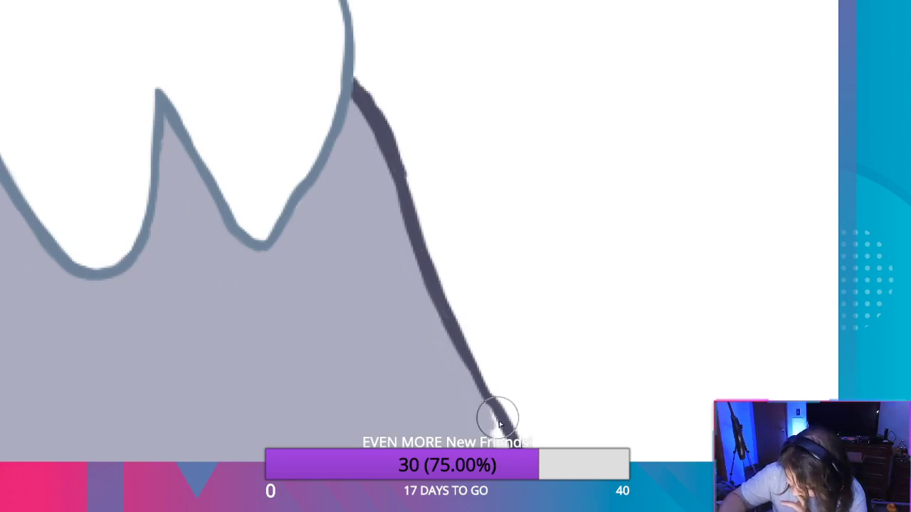
mouse_move(491, 403)
mouse_down()
mouse_move(474, 362)
mouse_move(498, 411)
mouse_move(442, 299)
mouse_move(511, 434)
mouse_up()
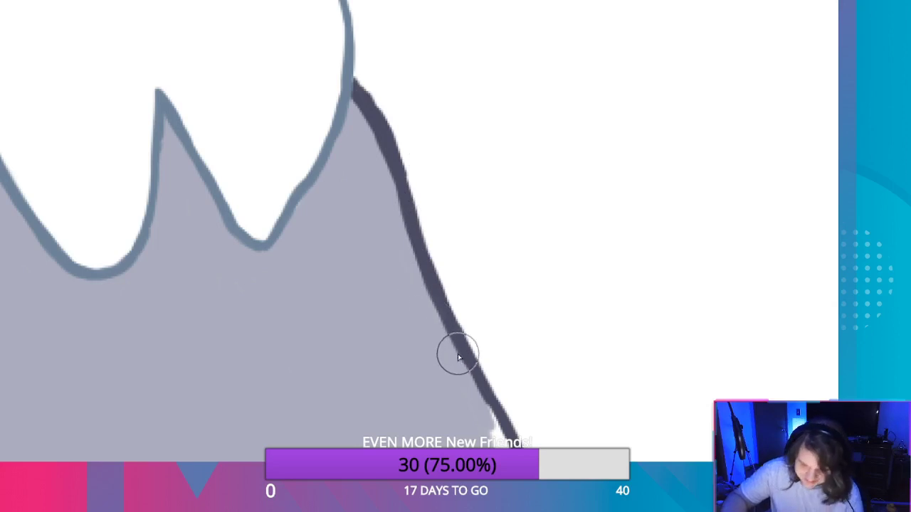
mouse_move(537, 360)
mouse_down()
mouse_move(476, 233)
mouse_move(408, 149)
mouse_move(445, 202)
mouse_move(415, 210)
mouse_up()
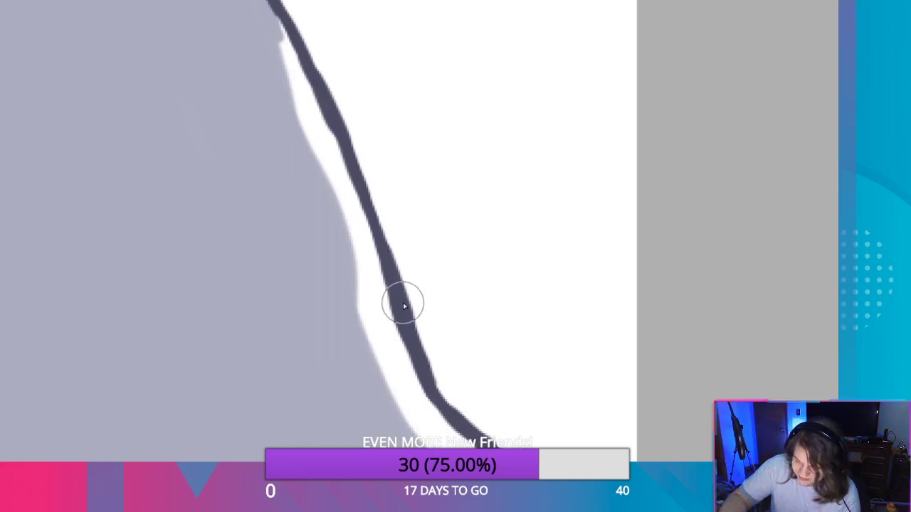
drag(368, 209, 341, 134)
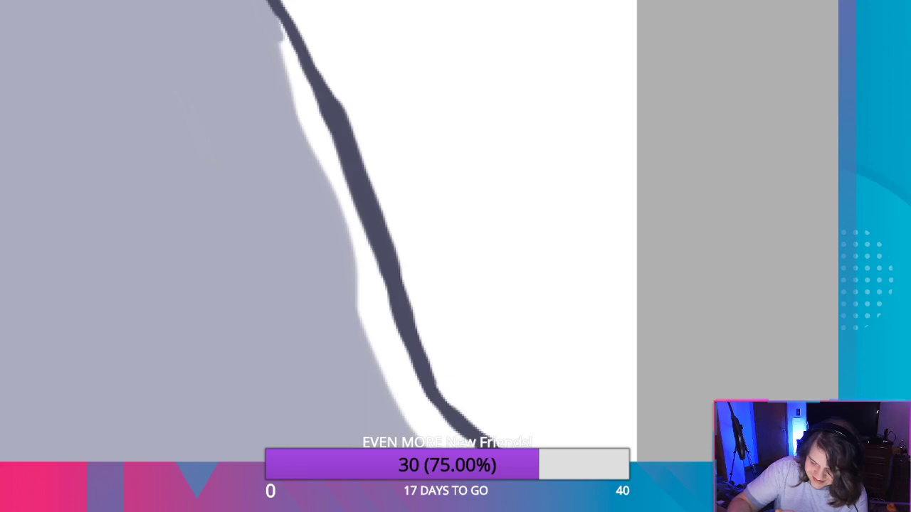
drag(407, 351, 457, 384)
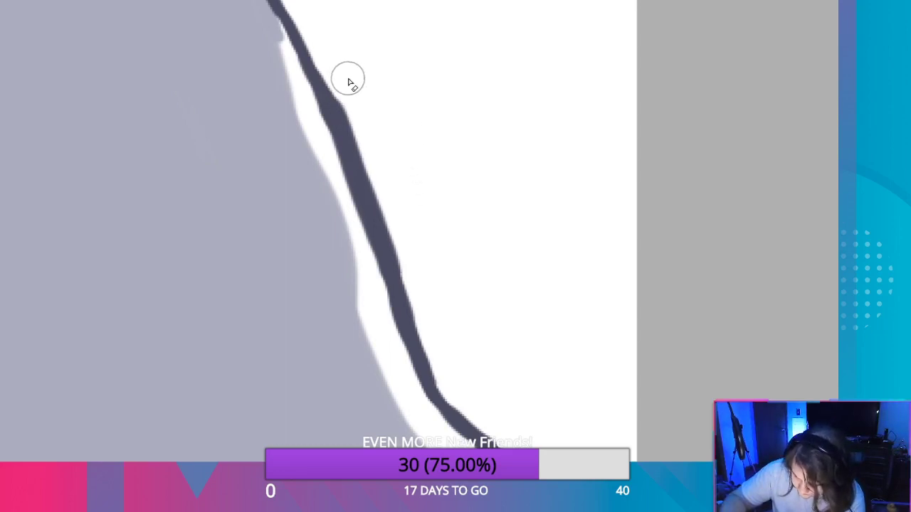
drag(349, 82, 344, 164)
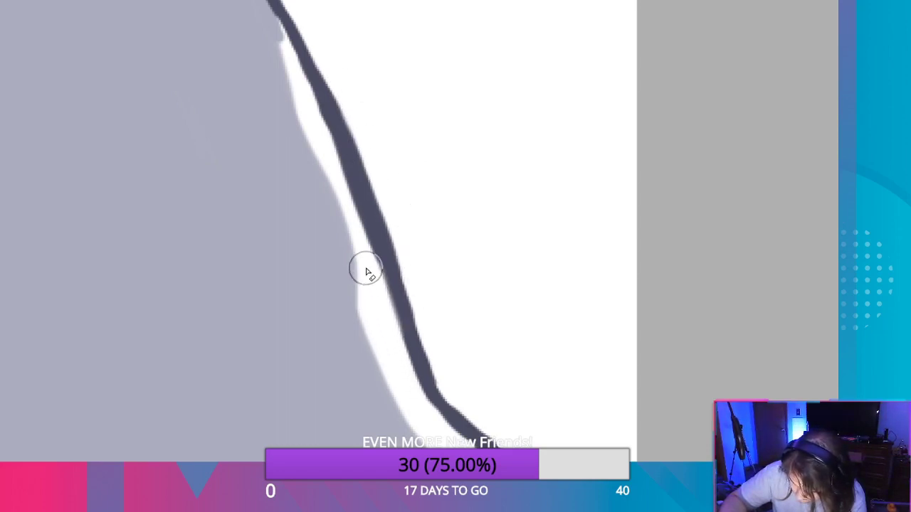
drag(346, 217, 340, 182)
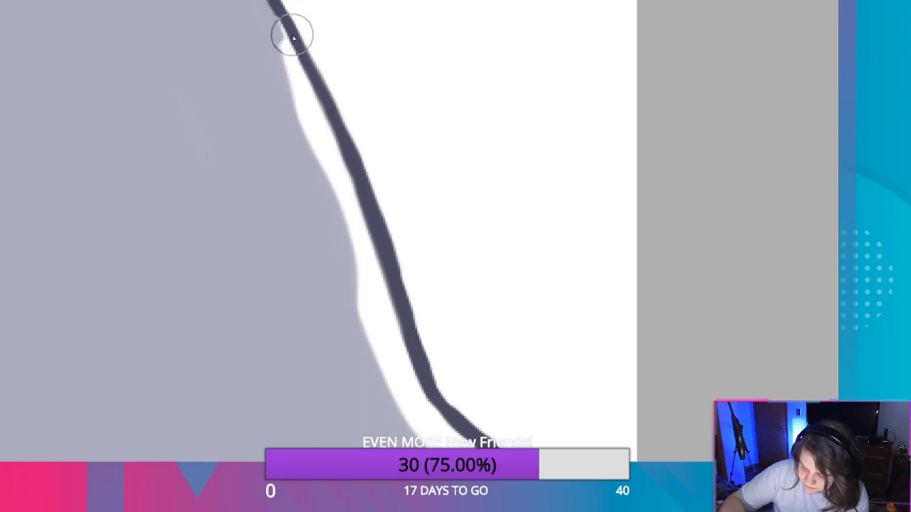
mouse_move(302, 48)
mouse_down()
mouse_move(289, 24)
mouse_move(295, 42)
mouse_up()
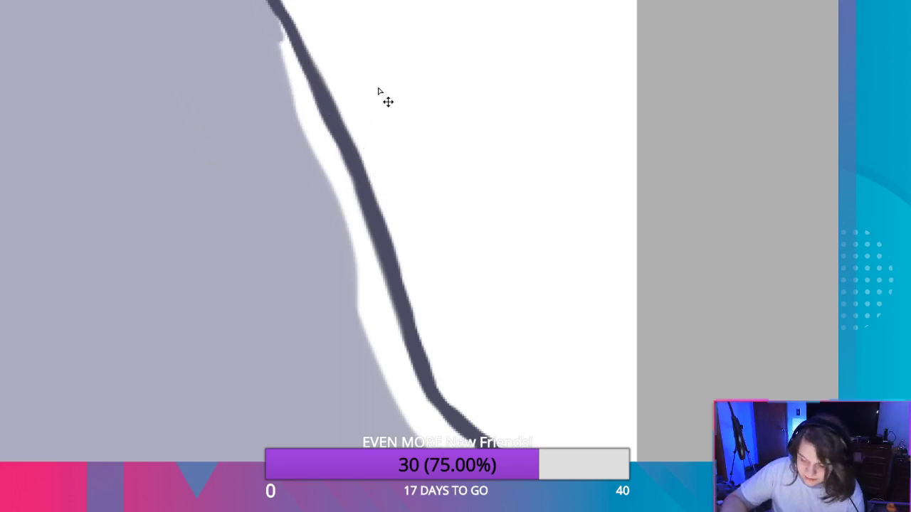
Fill the white gap inside the mountain's dark right outline with lavender grey, down the slope to the canvas edge.
drag(385, 98, 390, 130)
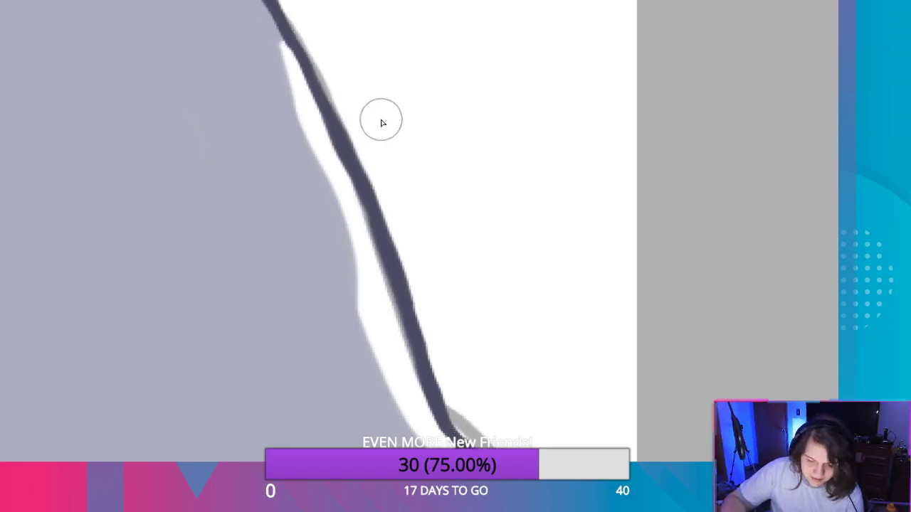
key(ctrl+z)
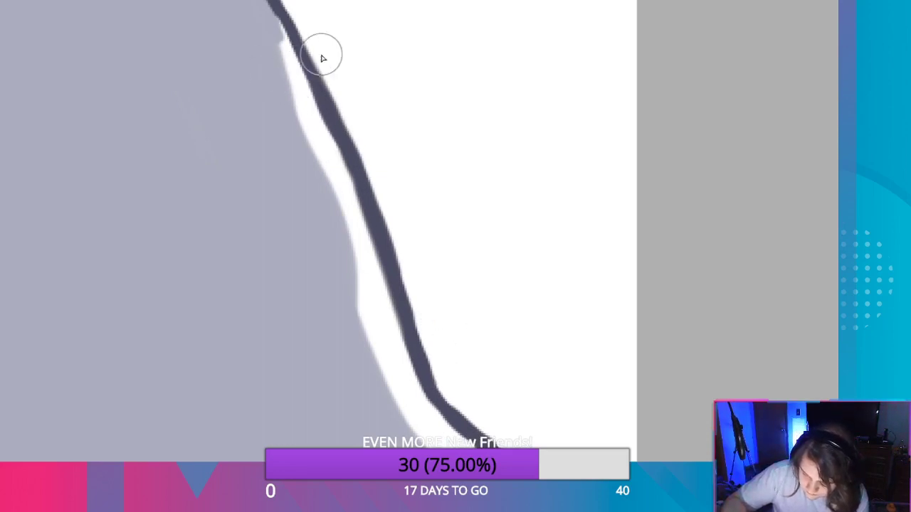
drag(362, 53, 400, 161)
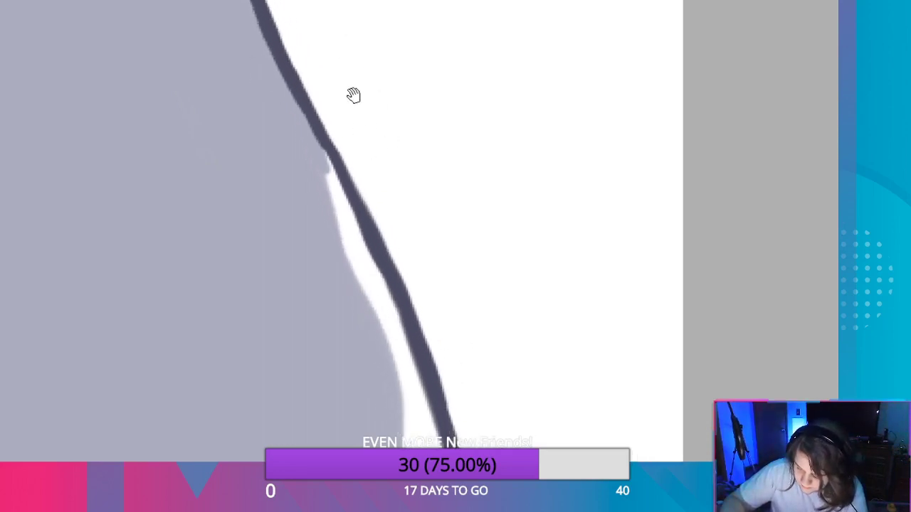
mouse_move(351, 96)
mouse_down()
mouse_move(411, 228)
mouse_move(420, 277)
mouse_move(390, 230)
mouse_up()
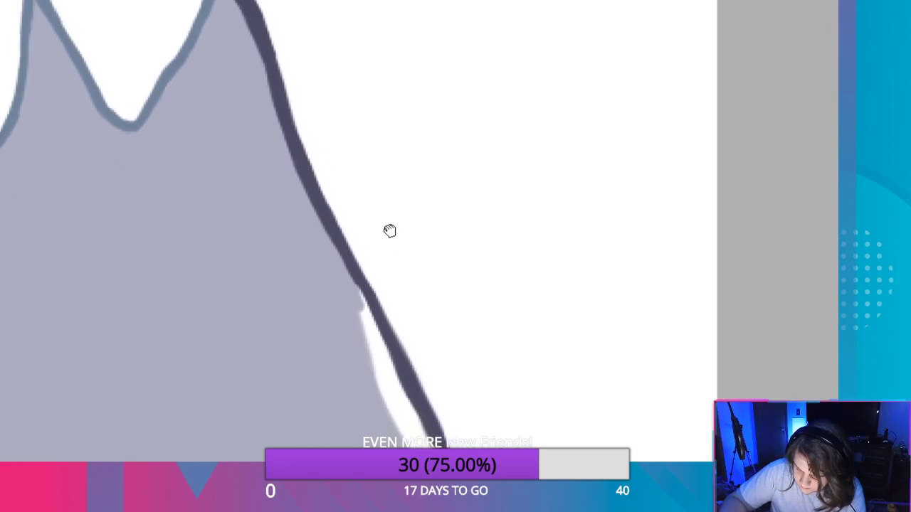
mouse_move(339, 242)
mouse_down()
mouse_move(376, 317)
mouse_move(370, 307)
mouse_move(338, 319)
mouse_up()
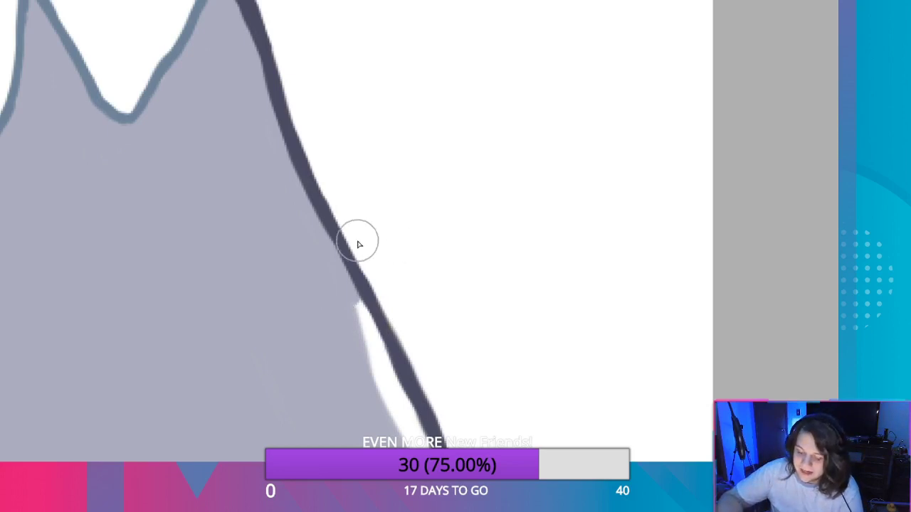
drag(458, 295, 324, 52)
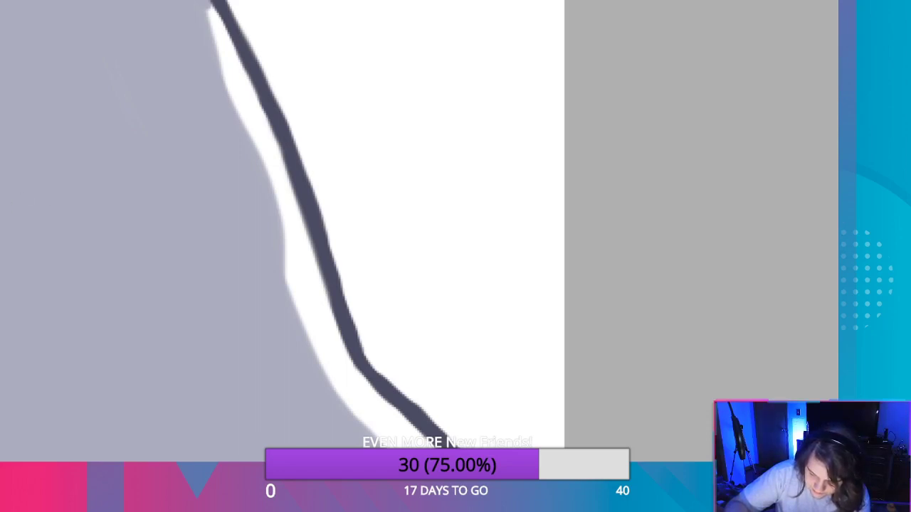
mouse_move(174, 221)
mouse_down()
mouse_move(266, 240)
mouse_move(258, 207)
mouse_move(299, 272)
mouse_move(200, 6)
mouse_move(208, 7)
mouse_move(298, 202)
mouse_move(349, 406)
mouse_move(280, 201)
mouse_move(291, 205)
mouse_move(349, 395)
mouse_move(355, 376)
mouse_move(377, 411)
mouse_up()
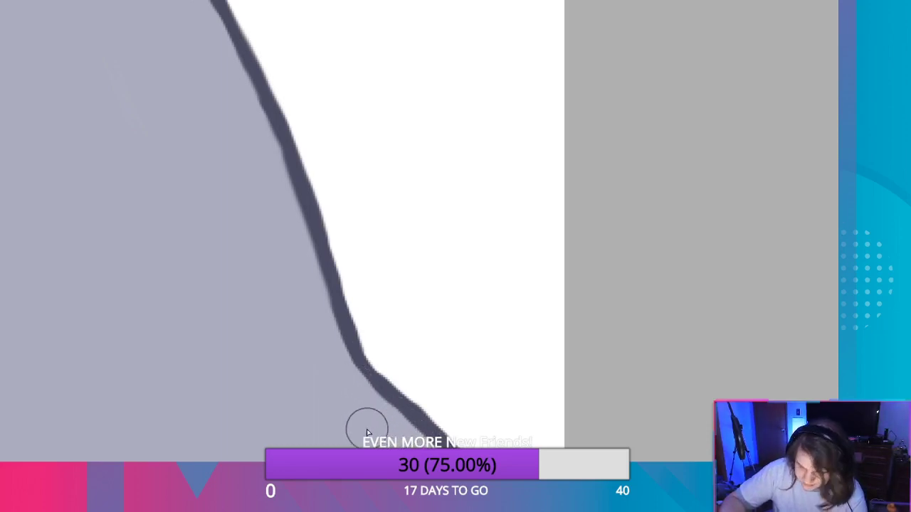
mouse_move(462, 385)
mouse_down()
mouse_move(363, 213)
mouse_move(353, 158)
mouse_up()
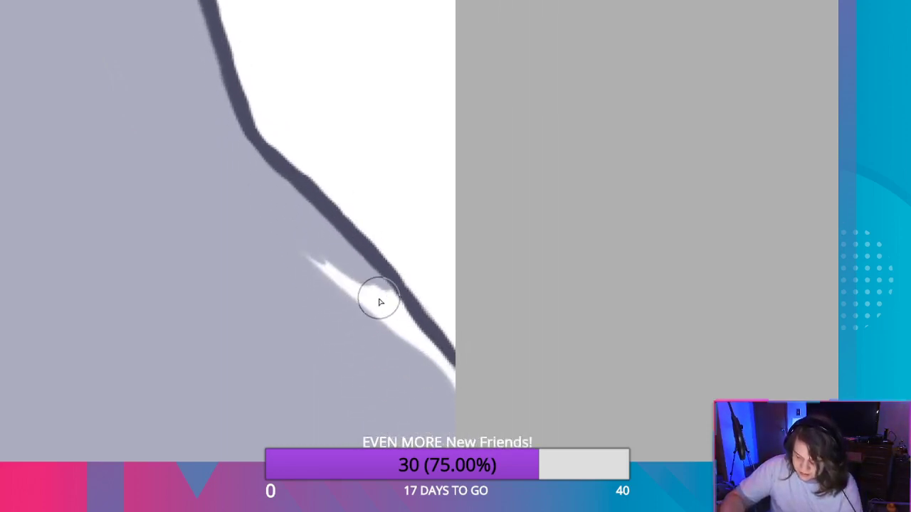
mouse_move(309, 243)
mouse_down()
mouse_move(399, 338)
mouse_move(337, 263)
mouse_move(309, 246)
mouse_up()
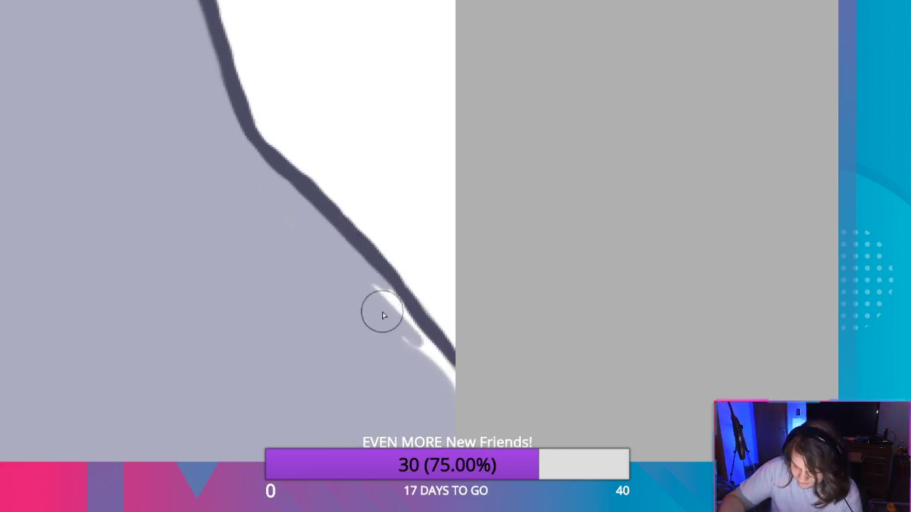
drag(380, 311, 456, 386)
drag(412, 331, 391, 306)
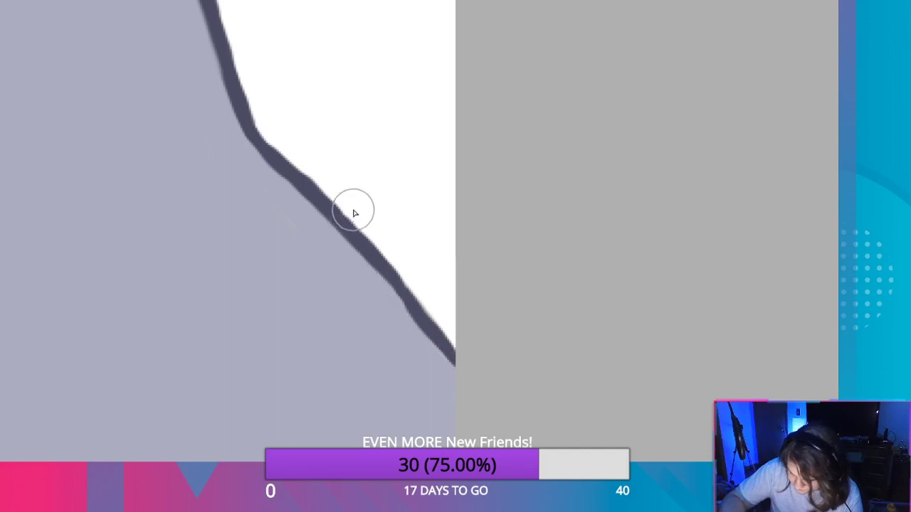
Fill the white gap above the mountain's dark lower line with lavender grey, from the small right peak to the canvas edge.
drag(261, 338, 483, 184)
mouse_move(180, 314)
mouse_down()
mouse_move(195, 342)
mouse_move(230, 368)
mouse_move(384, 432)
mouse_up()
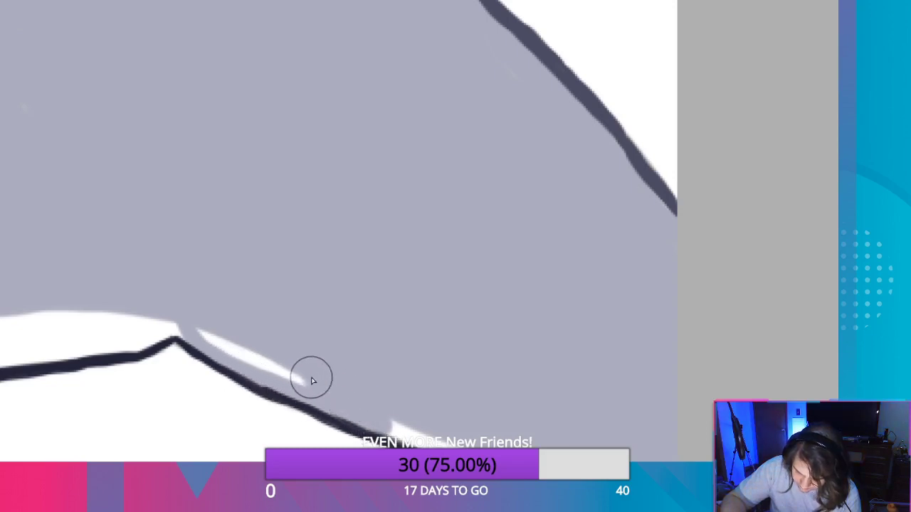
mouse_move(251, 357)
mouse_down()
mouse_move(200, 330)
mouse_move(285, 369)
mouse_up()
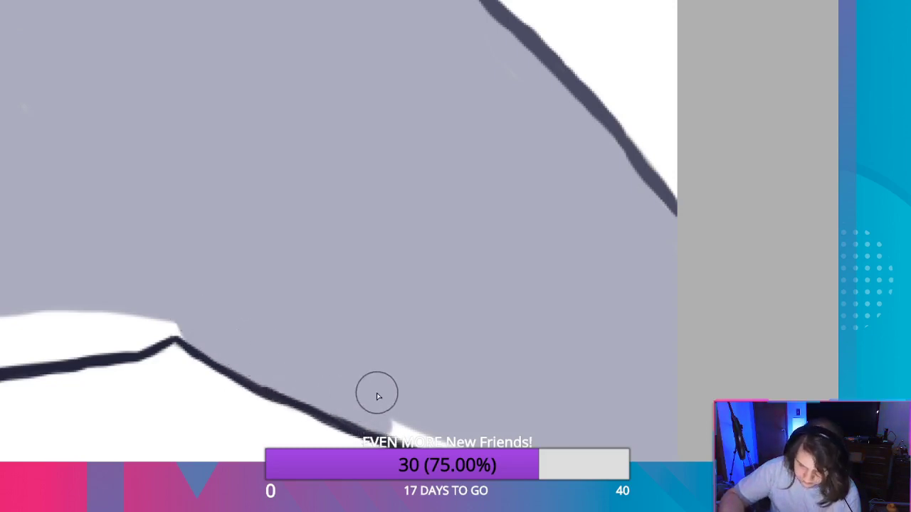
mouse_move(536, 341)
mouse_down()
mouse_move(463, 277)
mouse_move(368, 234)
mouse_up()
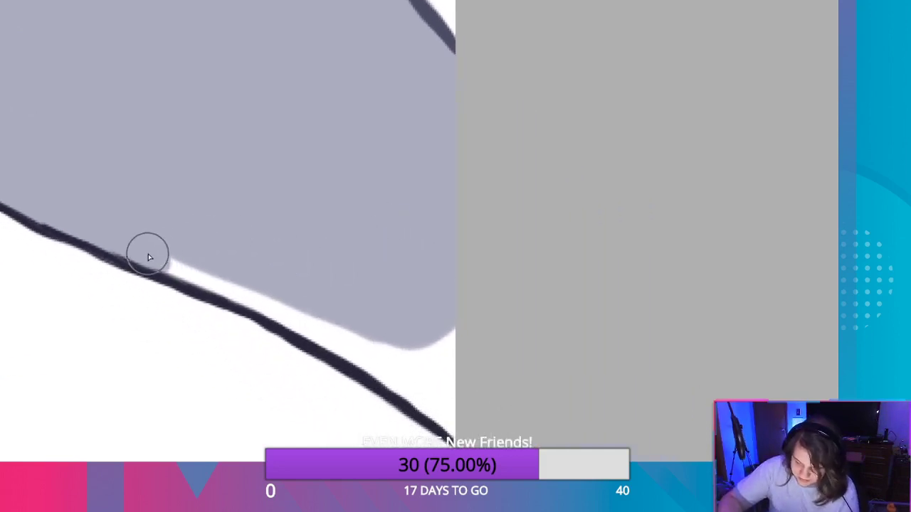
mouse_move(159, 254)
mouse_down()
mouse_move(188, 269)
mouse_move(171, 265)
mouse_move(179, 274)
mouse_move(292, 321)
mouse_move(454, 426)
mouse_move(450, 310)
mouse_up()
drag(451, 397, 252, 289)
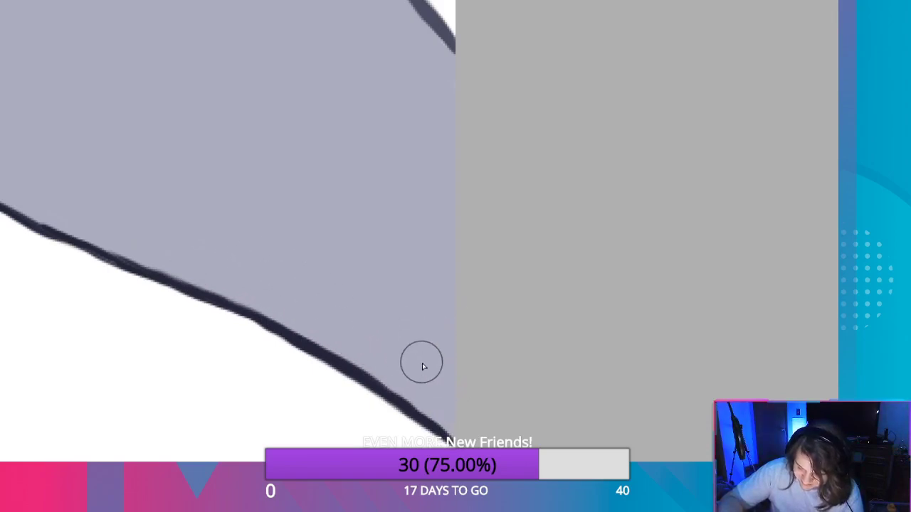
Fill the white gap above the dark lower line with lavender grey, from the small right peak leftward through the valley and up the next slope.
mouse_move(215, 213)
mouse_down()
mouse_move(435, 287)
mouse_move(585, 384)
mouse_up()
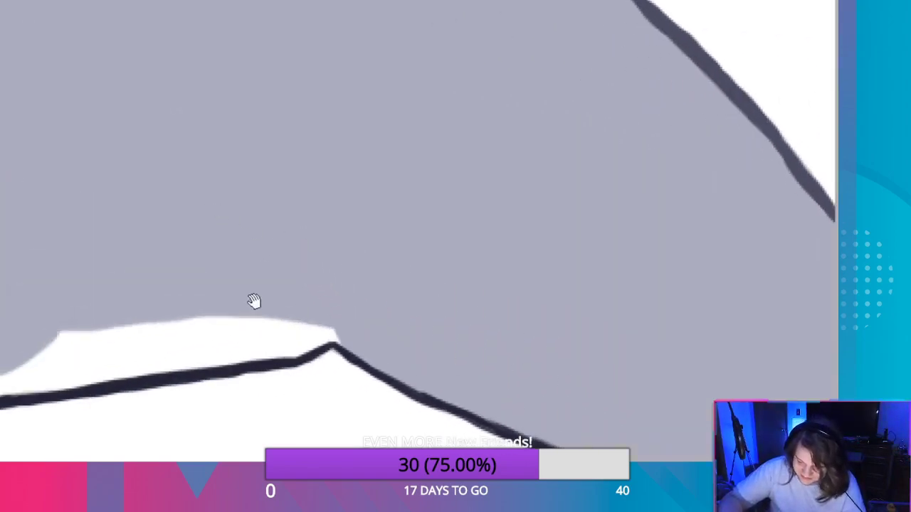
drag(155, 285, 355, 242)
mouse_move(212, 299)
mouse_down()
mouse_move(462, 274)
mouse_move(527, 290)
mouse_up()
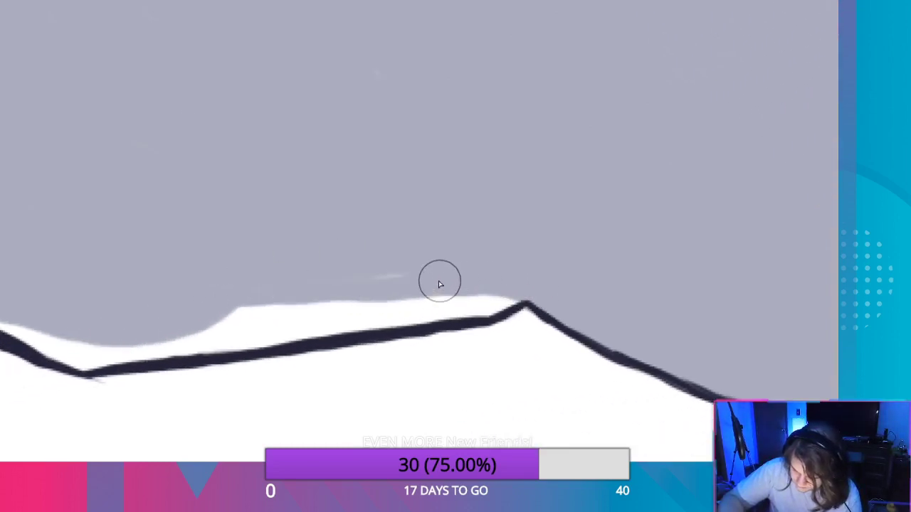
mouse_move(440, 281)
mouse_down()
mouse_move(255, 289)
mouse_move(282, 311)
mouse_up()
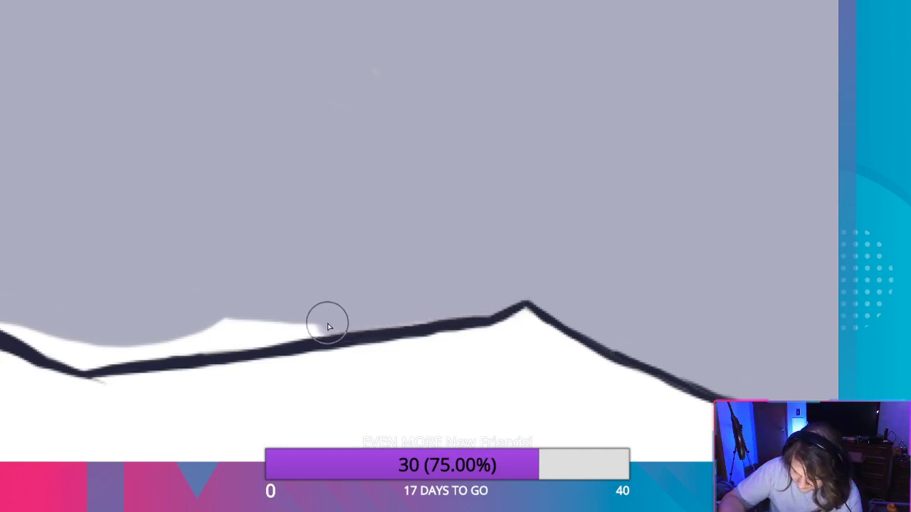
mouse_move(329, 326)
mouse_down()
mouse_move(211, 343)
mouse_move(256, 319)
mouse_up()
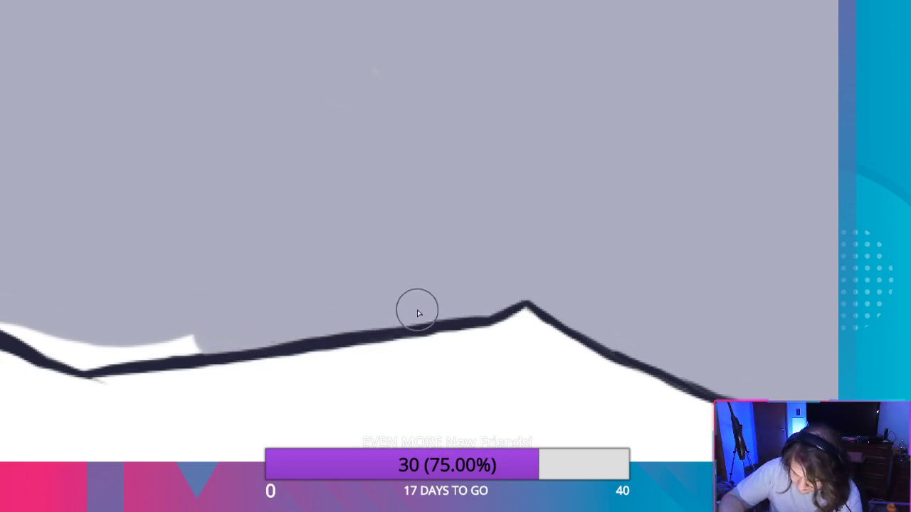
mouse_move(31, 322)
mouse_down()
mouse_move(54, 346)
mouse_move(41, 329)
mouse_move(91, 353)
mouse_move(204, 348)
mouse_move(165, 350)
mouse_up()
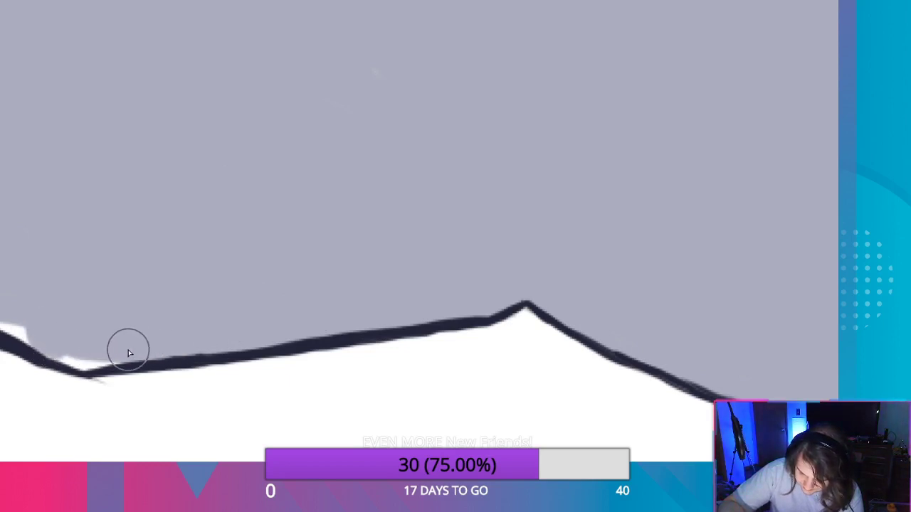
drag(103, 357, 75, 358)
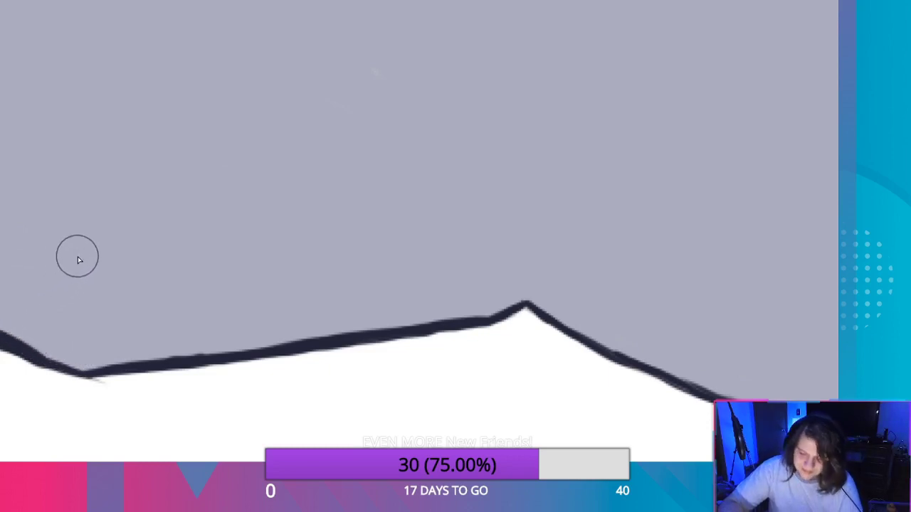
mouse_move(86, 265)
mouse_down()
mouse_move(226, 276)
mouse_move(279, 270)
mouse_up()
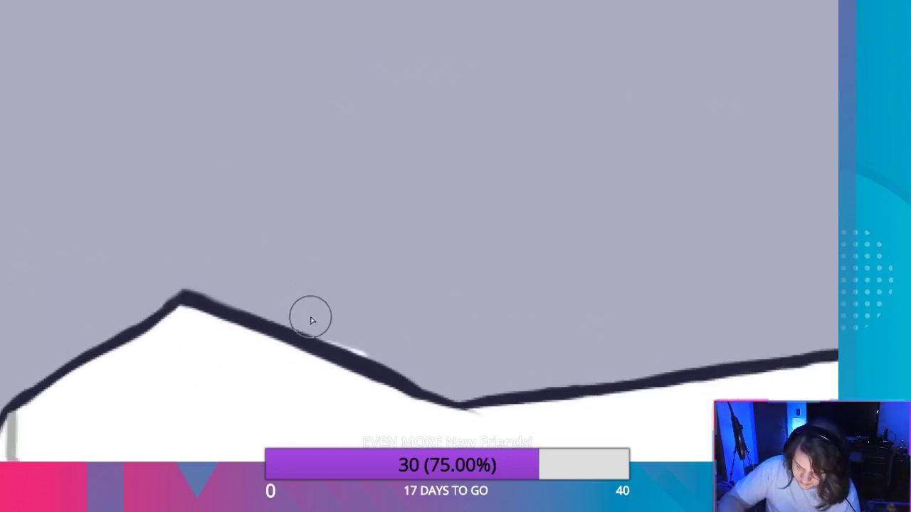
drag(337, 338, 359, 352)
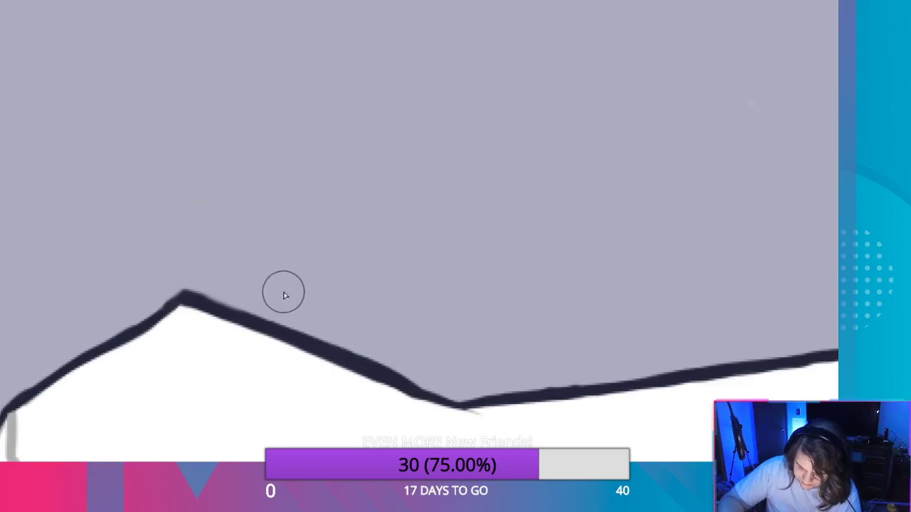
Inspect the mountain's left outline and its lavender-grey fill for leftover gaps.
drag(217, 192, 631, 109)
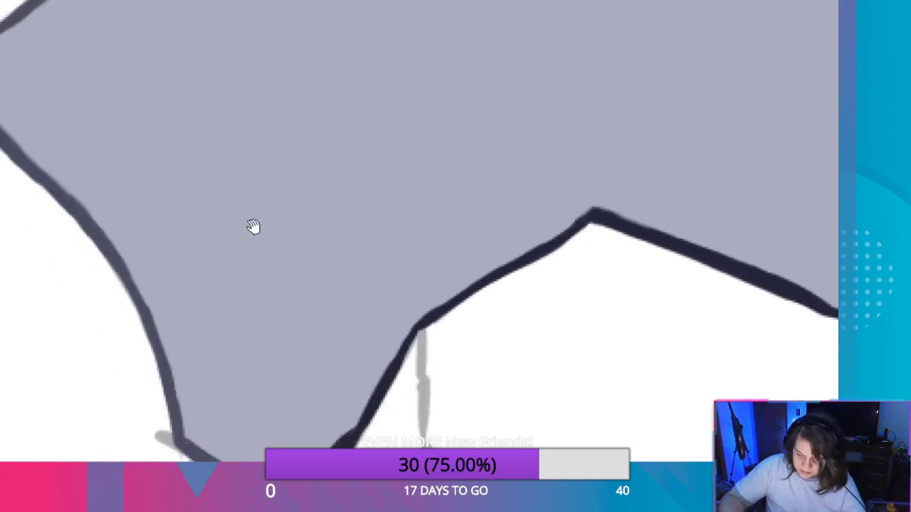
drag(253, 226, 401, 311)
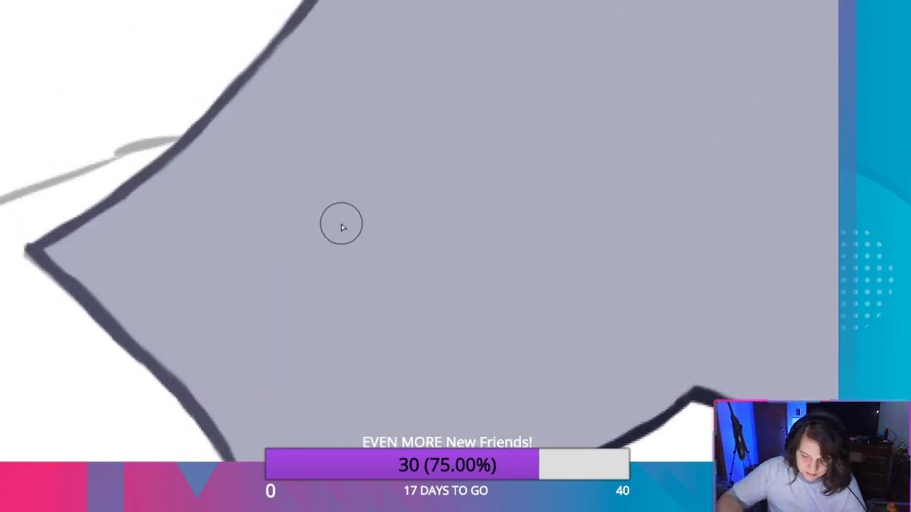
scroll(486, 118, down, 2)
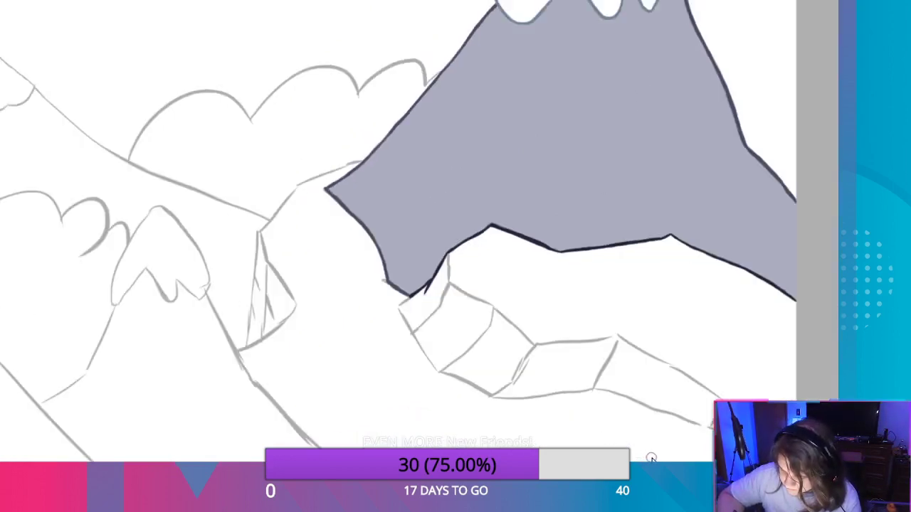
scroll(427, 118, up, 4)
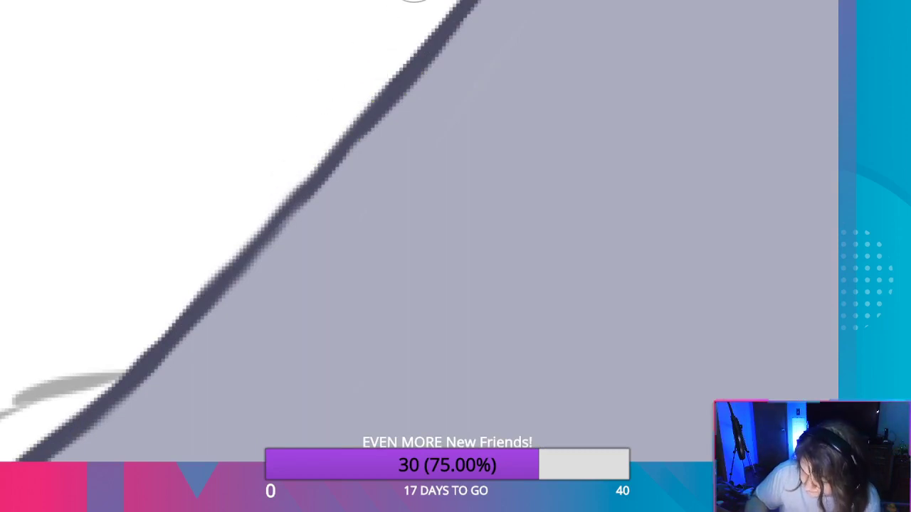
scroll(356, 281, down, 5)
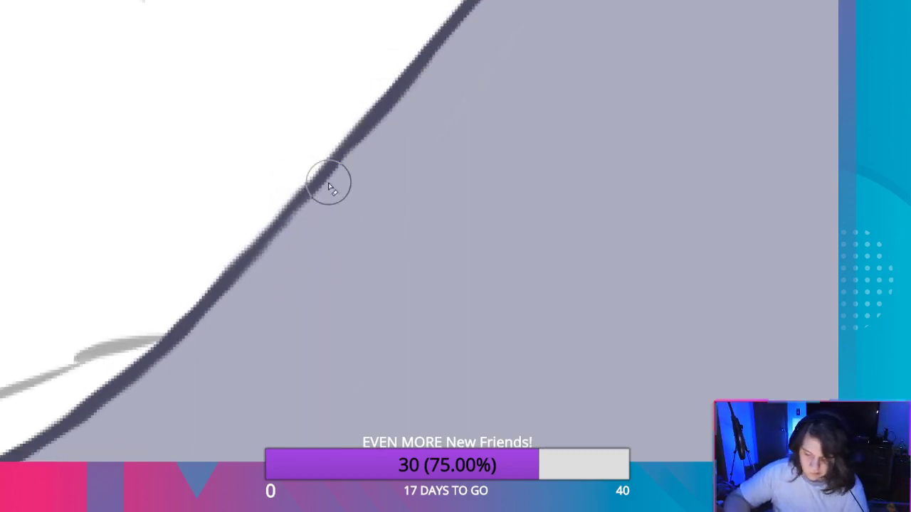
scroll(511, 180, down, 2)
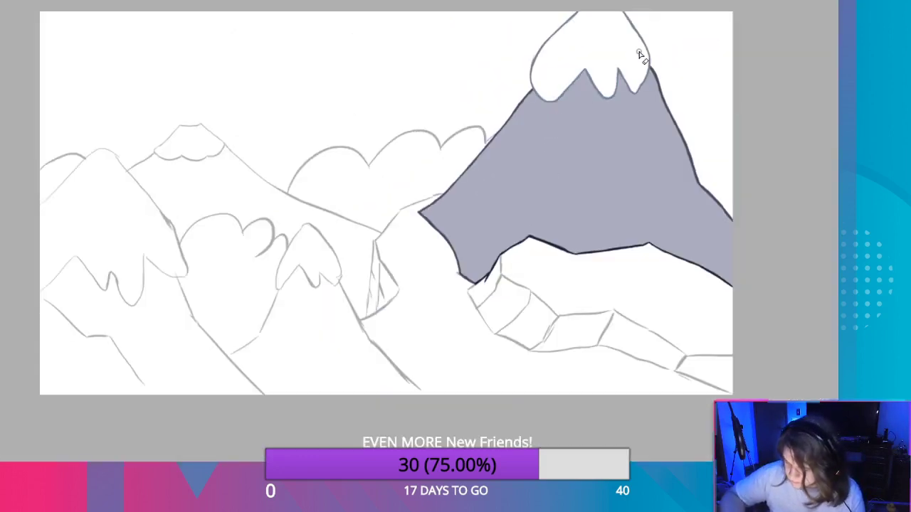
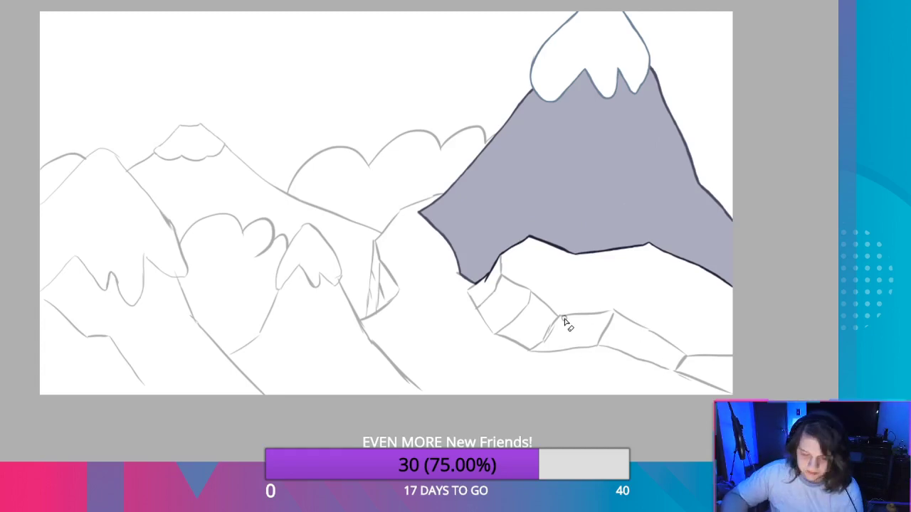
Trace the left side of the segmented strip below the mountain in dark navy, from the mountain's lower tip to the strip's lower-left corner.
scroll(566, 324, up, 4)
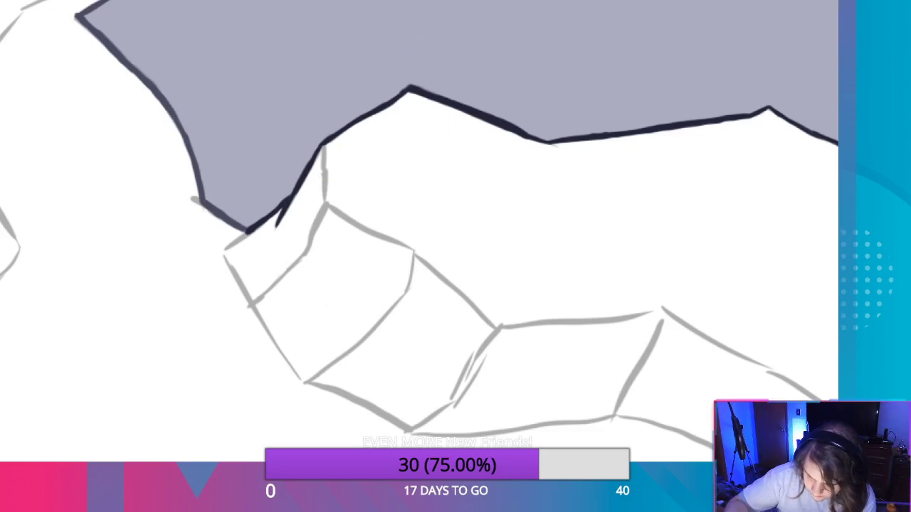
drag(224, 252, 253, 306)
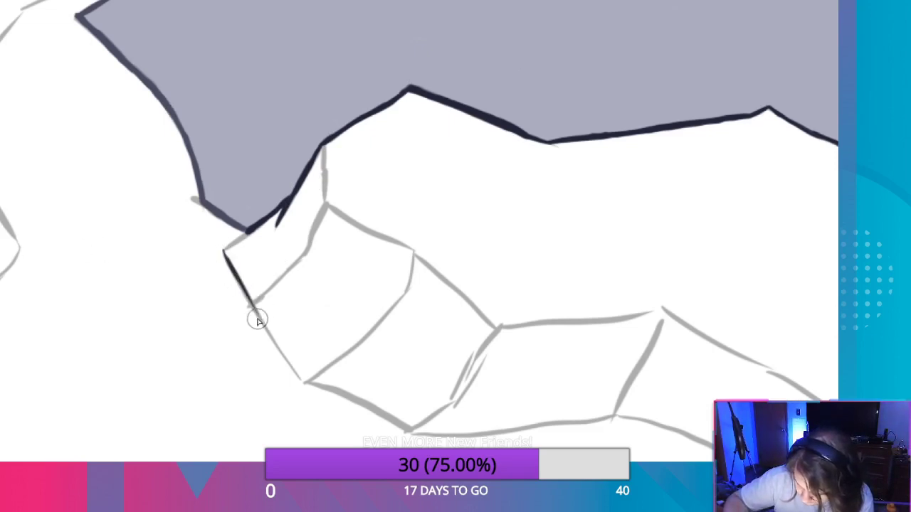
drag(301, 382, 275, 346)
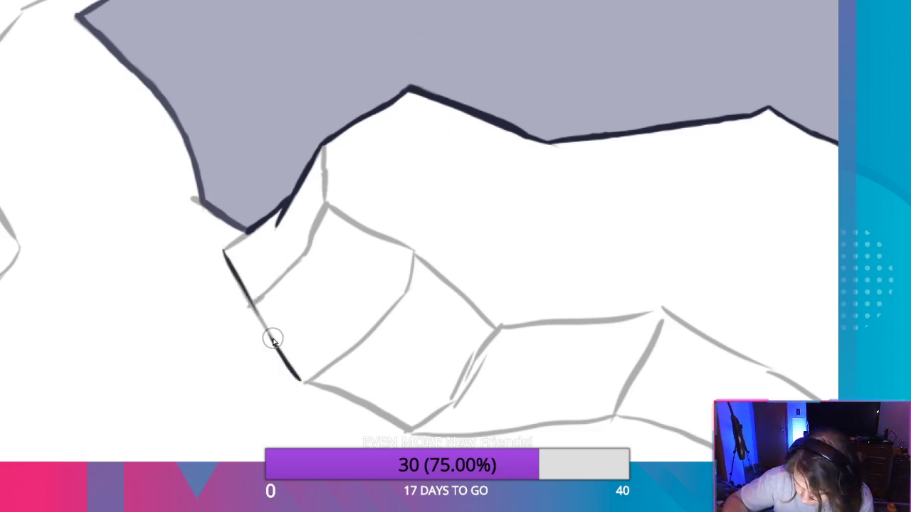
drag(247, 292, 273, 339)
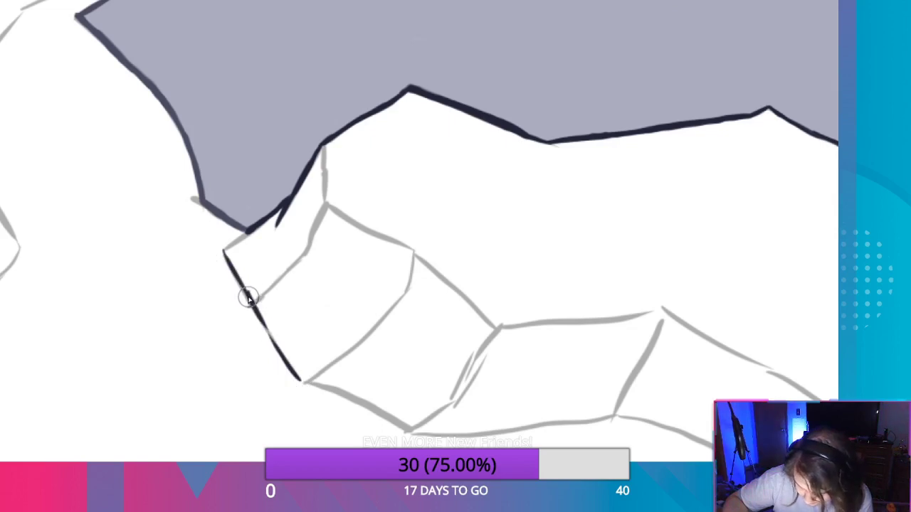
mouse_move(249, 303)
mouse_down()
mouse_move(283, 363)
mouse_move(257, 317)
mouse_up()
key(ctrl+z)
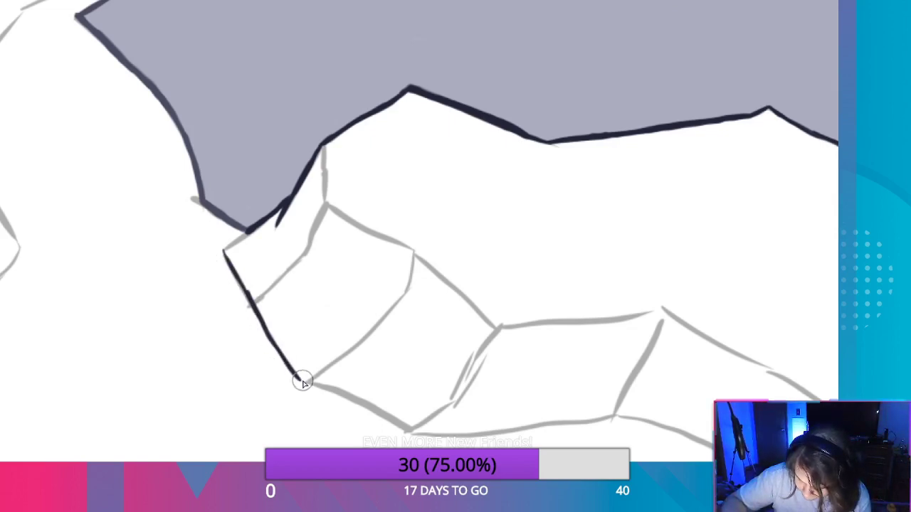
mouse_move(302, 382)
mouse_down()
mouse_move(264, 335)
mouse_move(270, 340)
mouse_move(220, 245)
mouse_up()
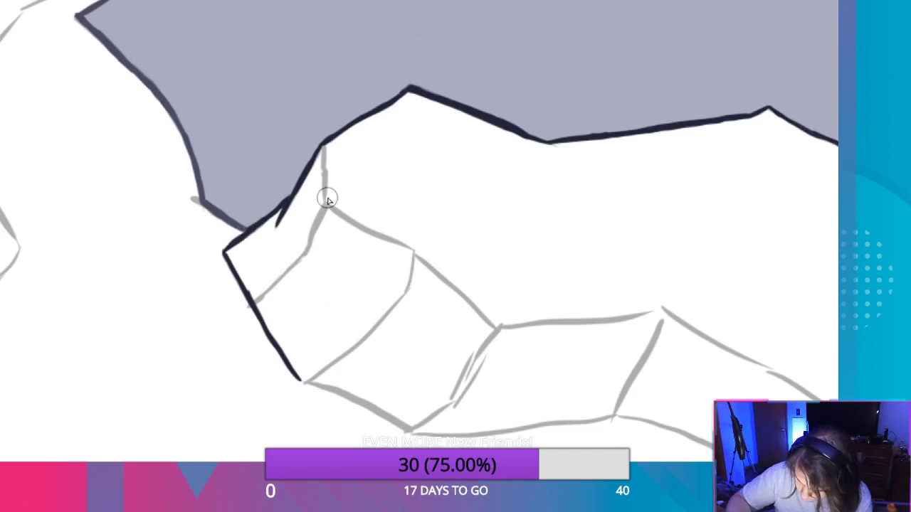
Trace in dark navy the short vertical line below the mountain's outline and the strip's upper edge down to its next corner.
drag(321, 206, 322, 145)
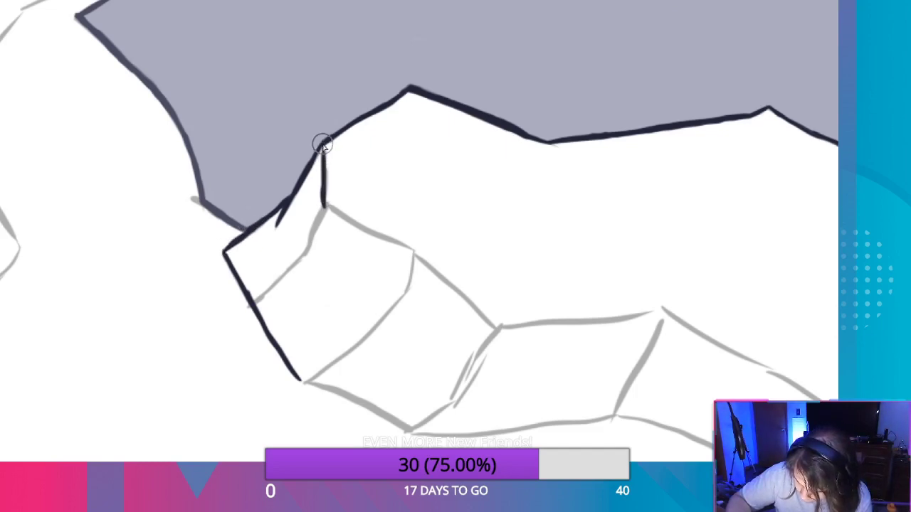
drag(321, 202, 324, 143)
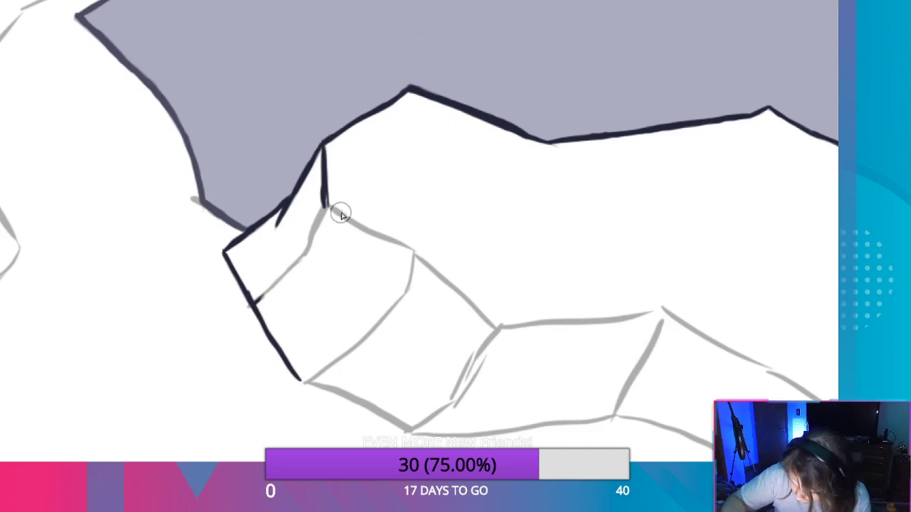
mouse_move(343, 213)
mouse_down()
mouse_move(324, 199)
mouse_move(343, 214)
mouse_up()
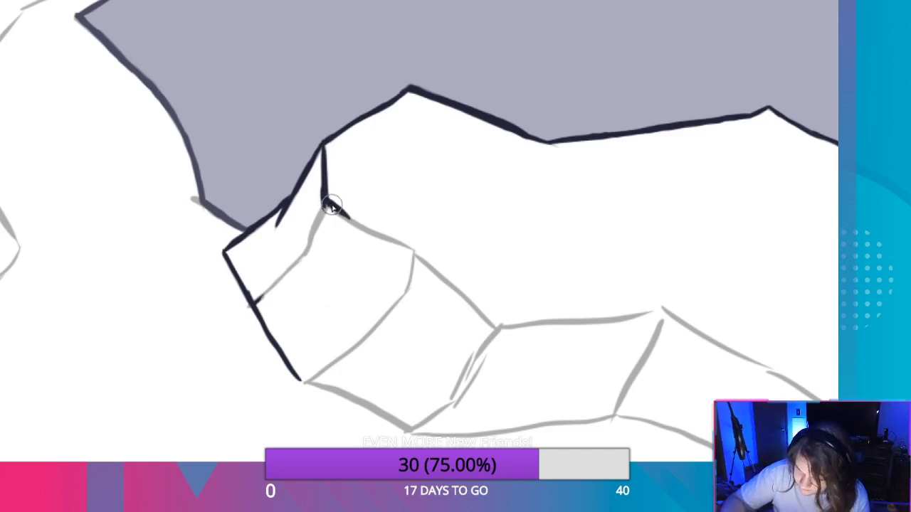
drag(413, 252, 349, 218)
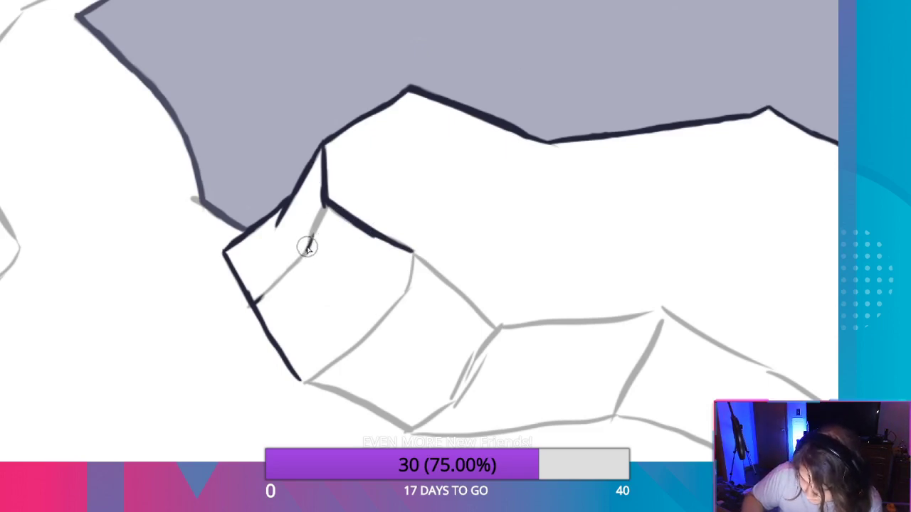
Ink the strip's first two cross dividers in dark navy, following the grey sketch from the upper edge to the left side.
drag(307, 249, 315, 218)
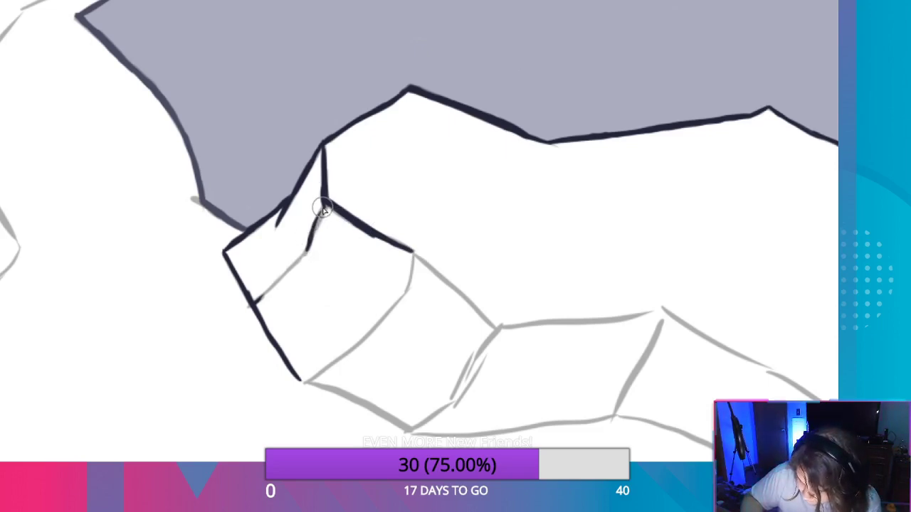
drag(318, 223, 323, 217)
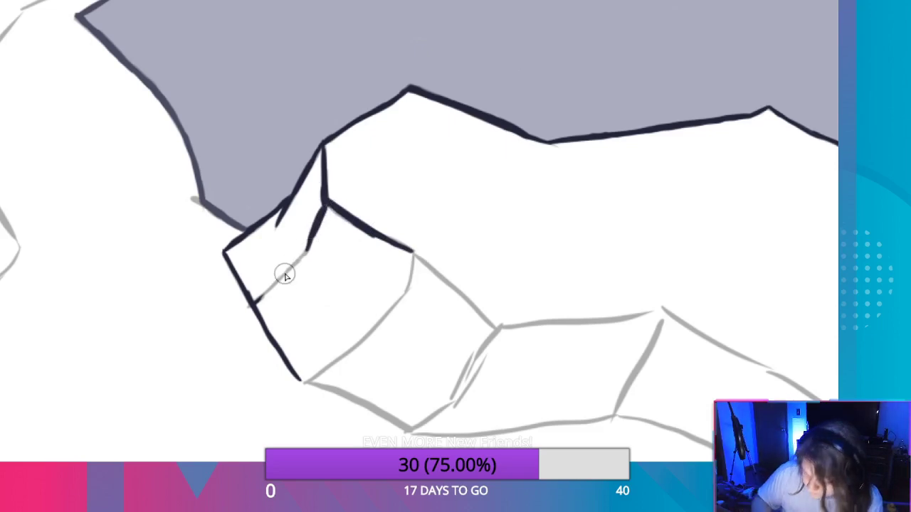
drag(411, 254, 407, 291)
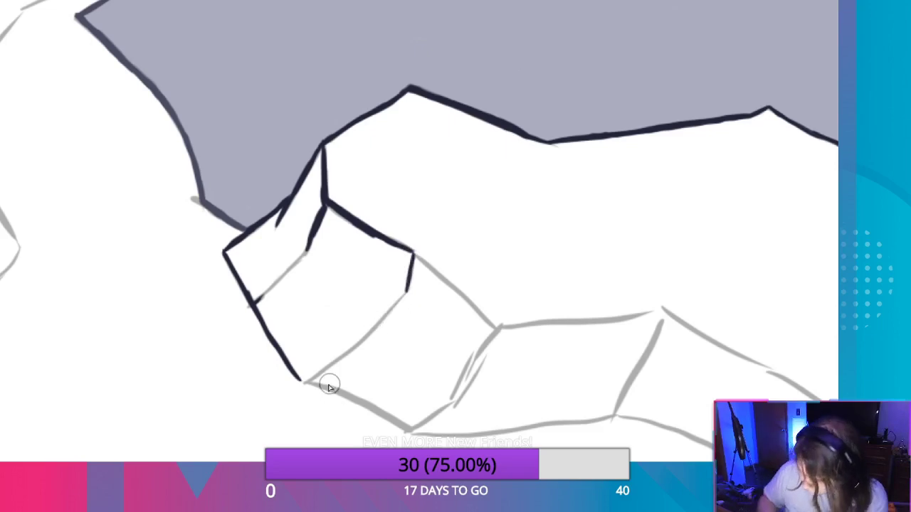
drag(304, 384, 405, 296)
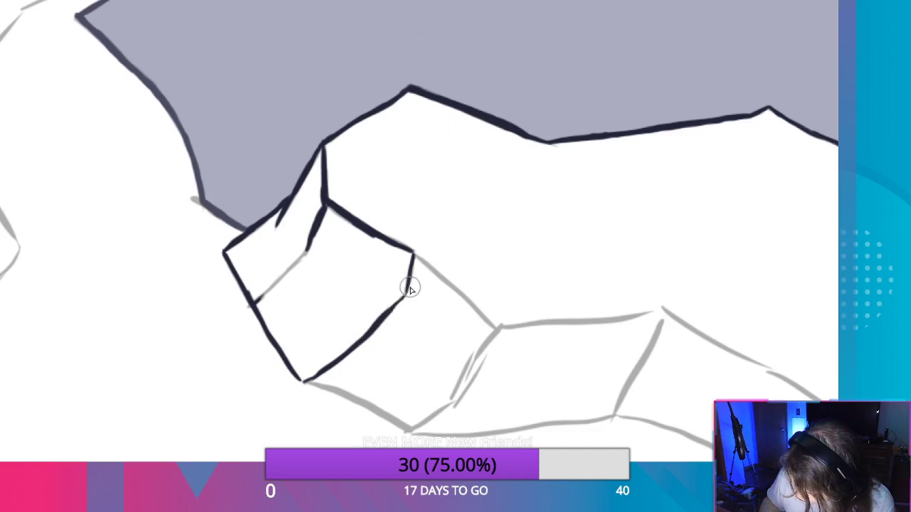
drag(406, 285, 392, 308)
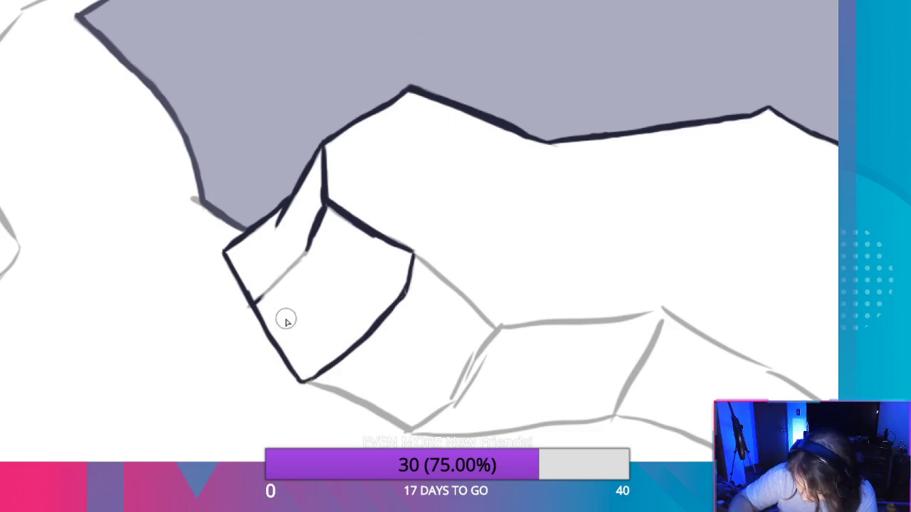
mouse_move(255, 303)
mouse_down()
mouse_move(318, 243)
mouse_move(255, 301)
mouse_move(306, 249)
mouse_up()
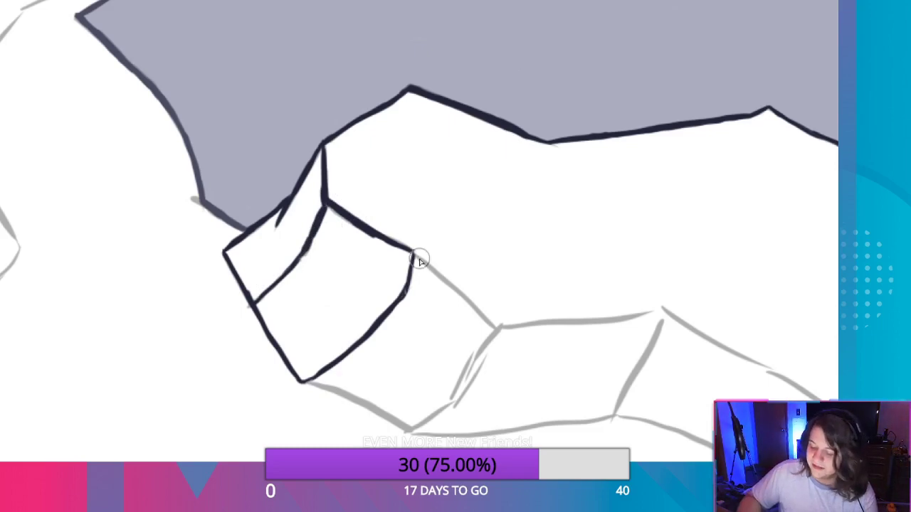
Thicken and smooth the start of the strip's upper edge and the first cross divider, covering the grey sketch remnants.
scroll(354, 252, up, 3)
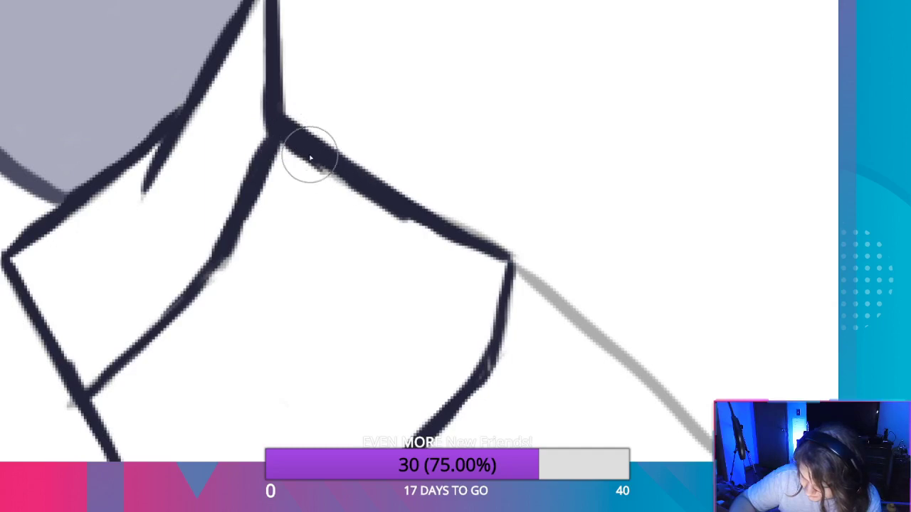
drag(280, 129, 366, 193)
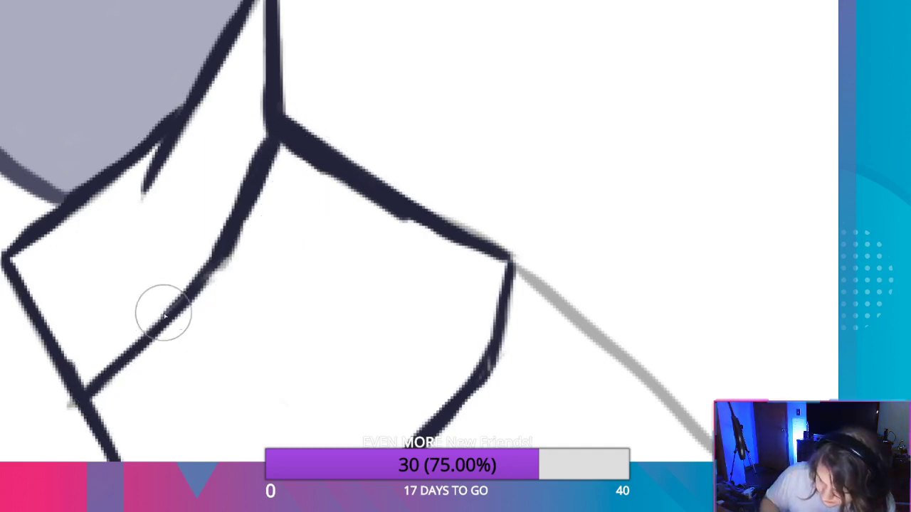
drag(124, 361, 200, 270)
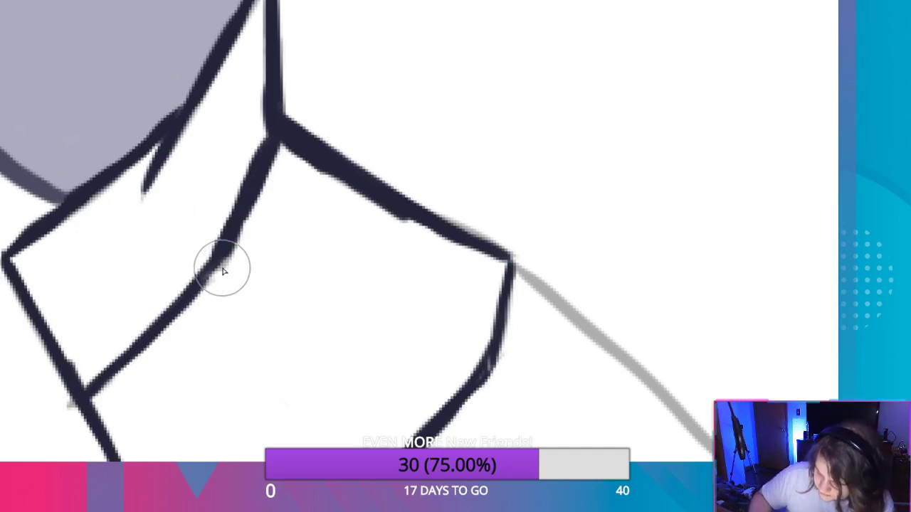
drag(244, 214, 223, 261)
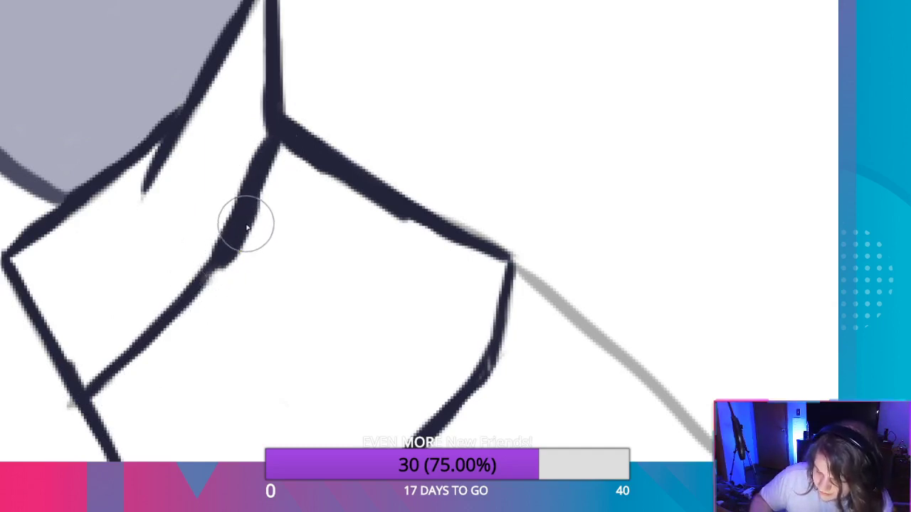
drag(247, 220, 247, 248)
key(ctrl+z)
mouse_move(254, 217)
mouse_down()
mouse_move(235, 249)
mouse_move(266, 147)
mouse_up()
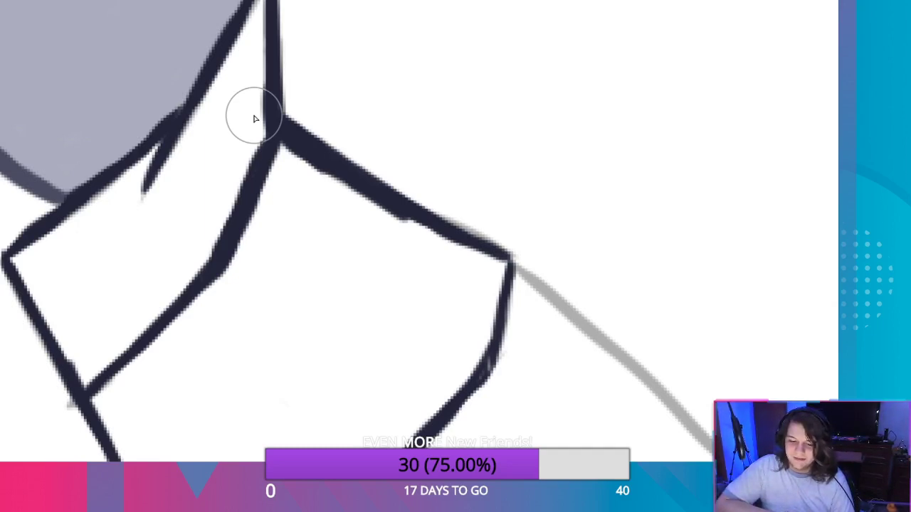
Fill out the bend of the second cross divider and trace the strip's upper edge from there to the third divider's corner.
drag(560, 376, 524, 281)
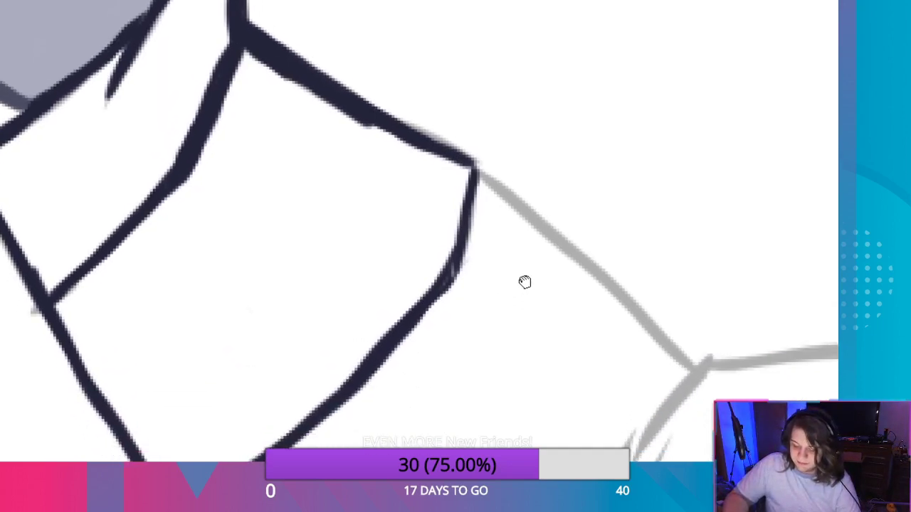
mouse_move(479, 158)
mouse_down()
mouse_move(448, 267)
mouse_move(455, 270)
mouse_up()
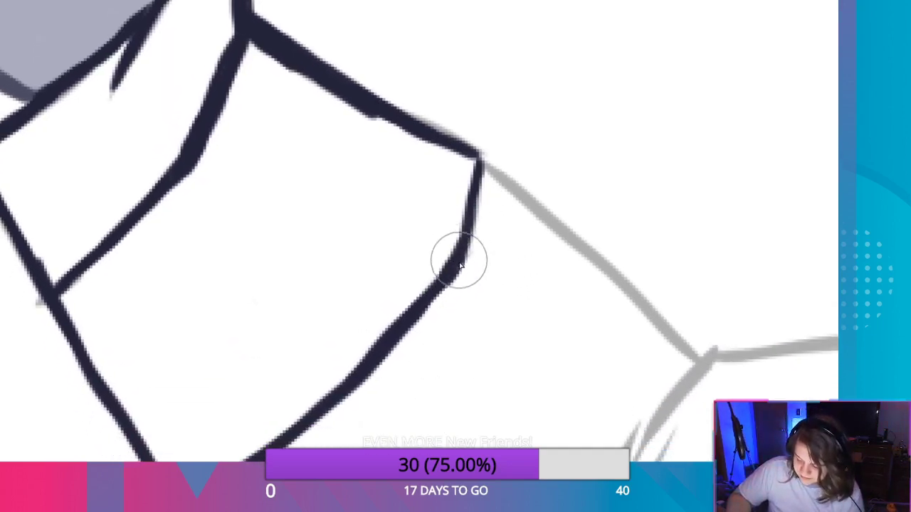
mouse_move(476, 163)
mouse_down()
mouse_move(537, 204)
mouse_move(519, 197)
mouse_move(630, 295)
mouse_move(606, 268)
mouse_move(640, 320)
mouse_move(698, 356)
mouse_move(572, 236)
mouse_move(630, 284)
mouse_up()
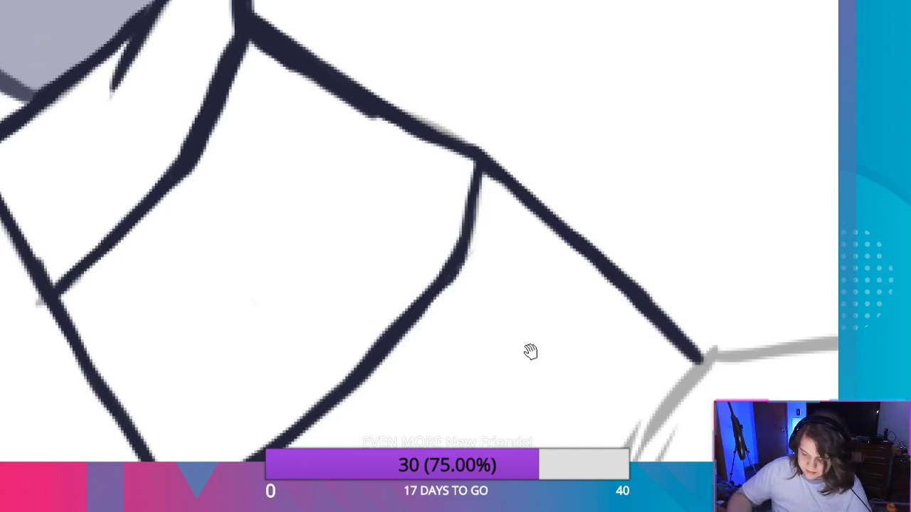
Ink and thicken the strip's lower edge from its lower-left corner, and trace the third cross divider in dark navy.
drag(529, 352, 538, 218)
drag(192, 362, 389, 430)
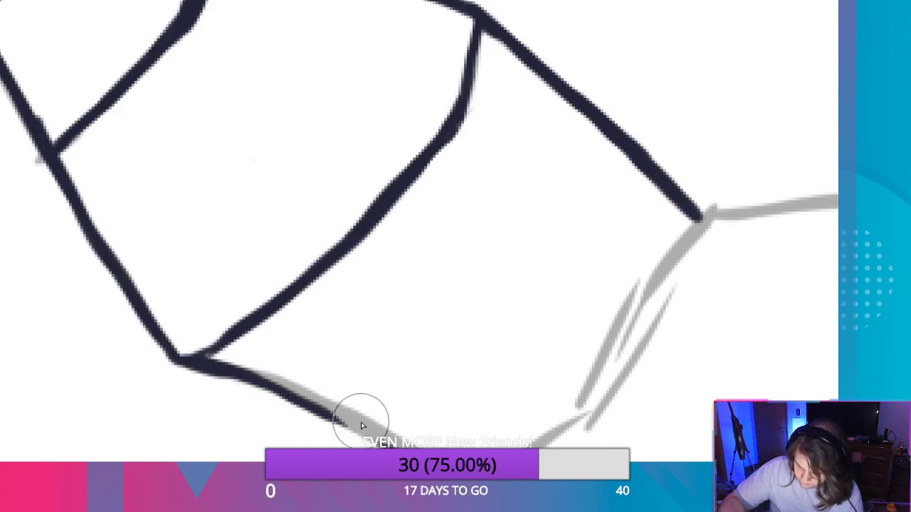
mouse_move(329, 411)
mouse_down()
mouse_move(390, 438)
mouse_move(325, 411)
mouse_move(361, 429)
mouse_up()
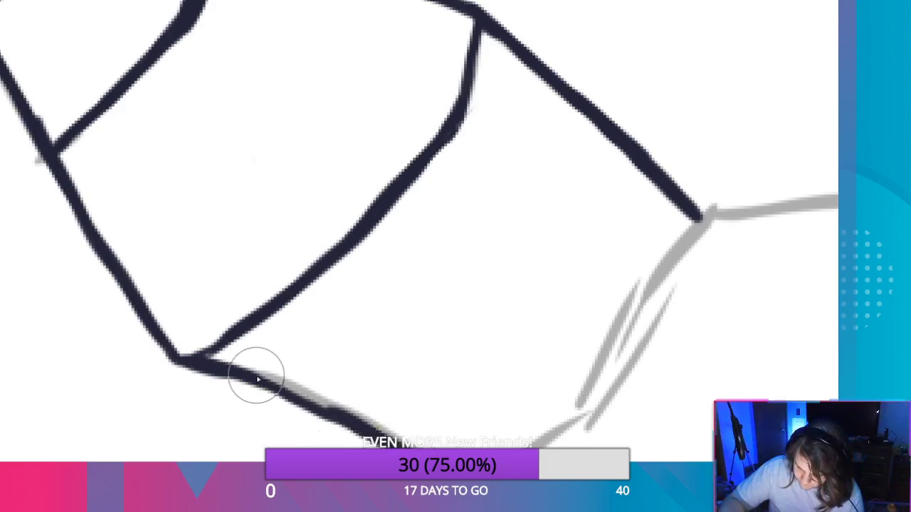
mouse_move(218, 354)
mouse_down()
mouse_move(377, 429)
mouse_move(403, 416)
mouse_move(354, 416)
mouse_move(384, 427)
mouse_up()
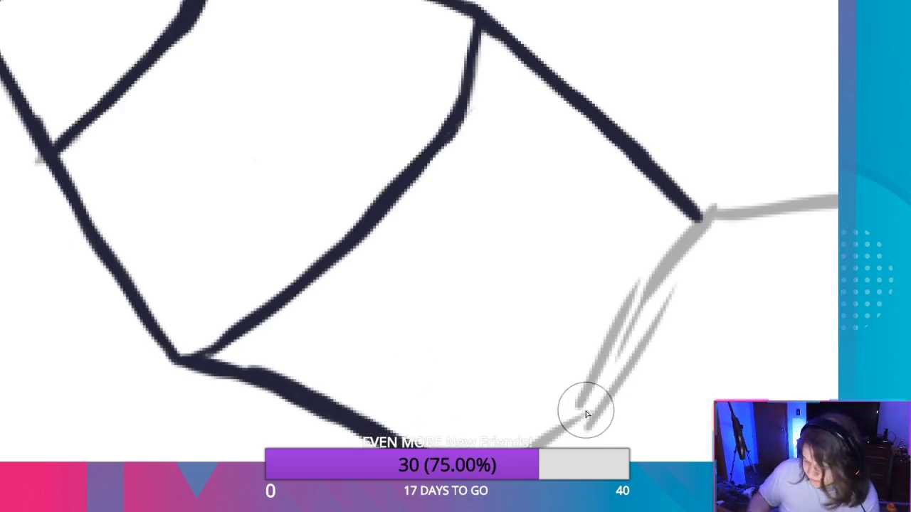
mouse_move(586, 411)
mouse_down()
mouse_move(643, 291)
mouse_move(656, 296)
mouse_move(648, 278)
mouse_move(690, 230)
mouse_move(687, 253)
mouse_move(702, 213)
mouse_move(677, 252)
mouse_move(703, 227)
mouse_up()
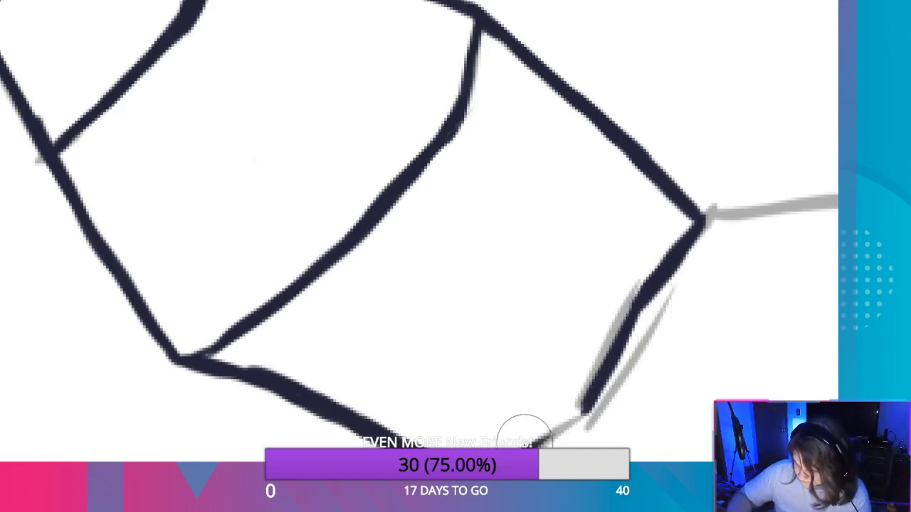
mouse_move(524, 435)
mouse_down()
mouse_move(590, 406)
mouse_move(549, 427)
mouse_up()
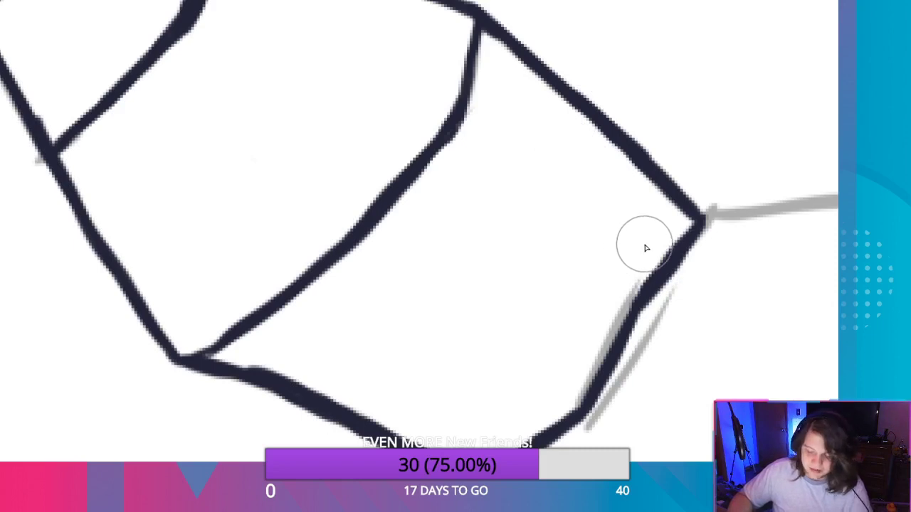
Ink the strip's fourth cross divider with a thick dark navy line that covers the grey sketch.
drag(737, 280, 633, 278)
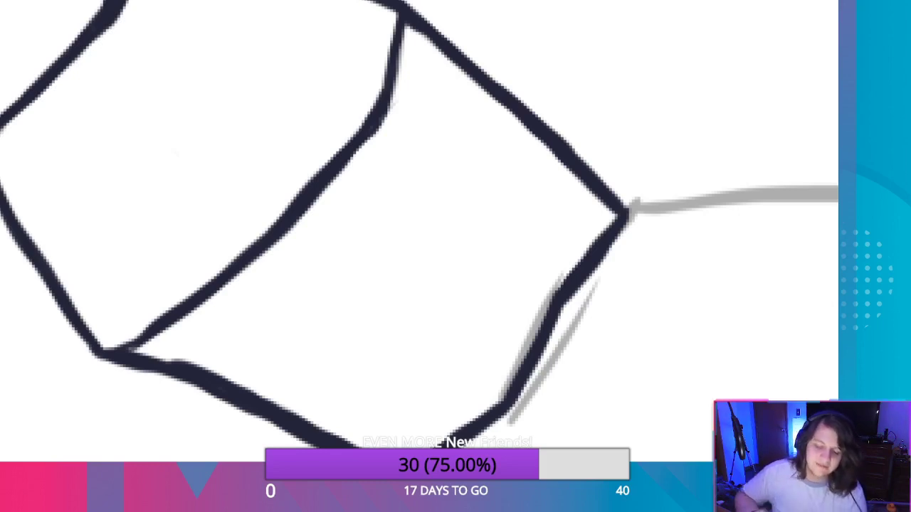
mouse_move(661, 330)
mouse_down()
mouse_move(467, 385)
mouse_move(477, 317)
mouse_move(446, 308)
mouse_up()
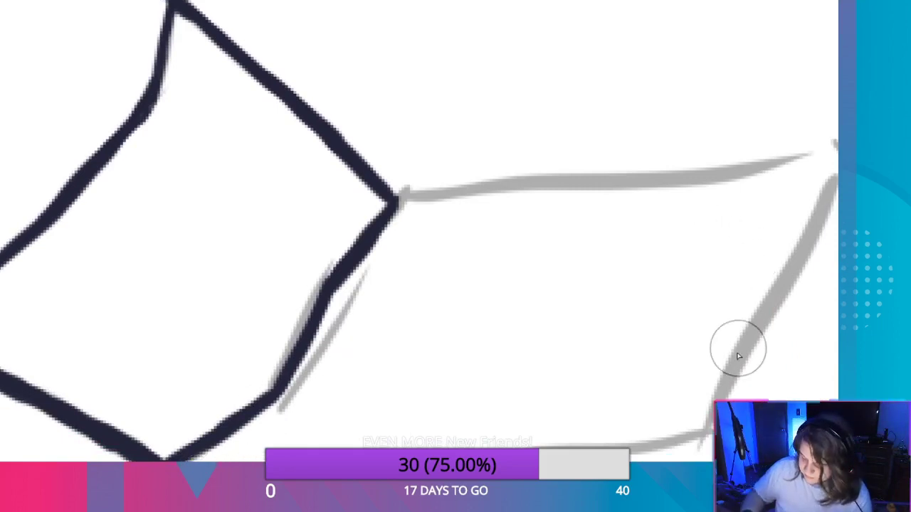
mouse_move(708, 433)
mouse_down()
mouse_move(773, 264)
mouse_move(776, 294)
mouse_move(824, 158)
mouse_up()
mouse_move(774, 280)
mouse_down()
mouse_move(834, 171)
mouse_move(830, 142)
mouse_move(822, 142)
mouse_move(814, 209)
mouse_move(780, 265)
mouse_move(815, 147)
mouse_up()
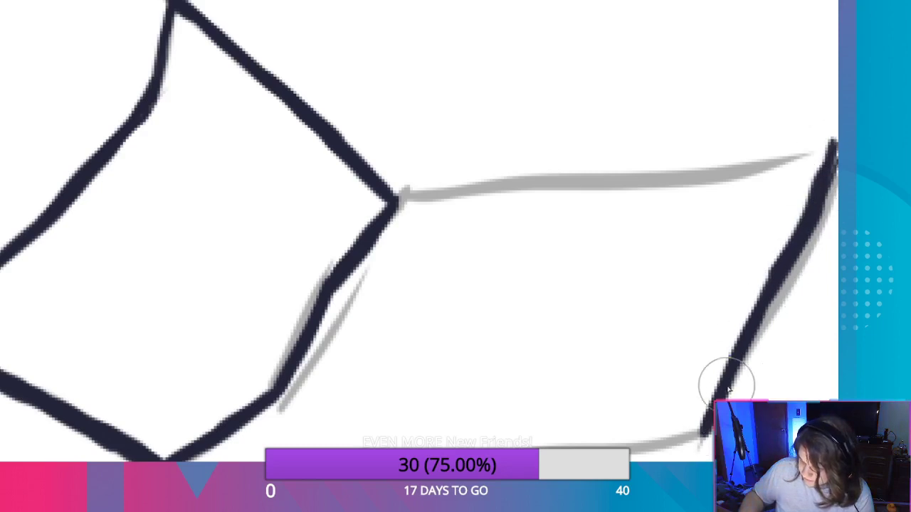
drag(727, 388, 833, 136)
mouse_move(798, 269)
mouse_down()
mouse_move(756, 325)
mouse_move(832, 164)
mouse_up()
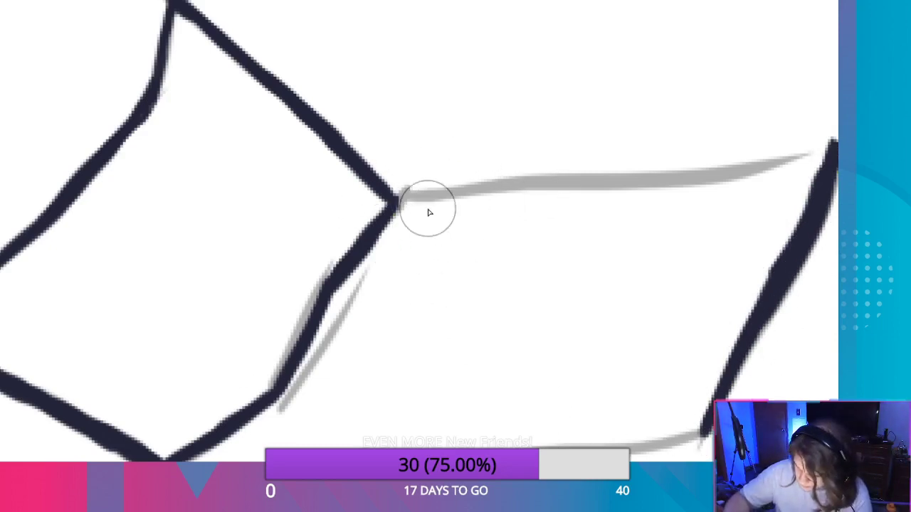
Trace the strip's upper edge in dark navy from the third cross divider to the top of the fourth.
drag(393, 195, 431, 190)
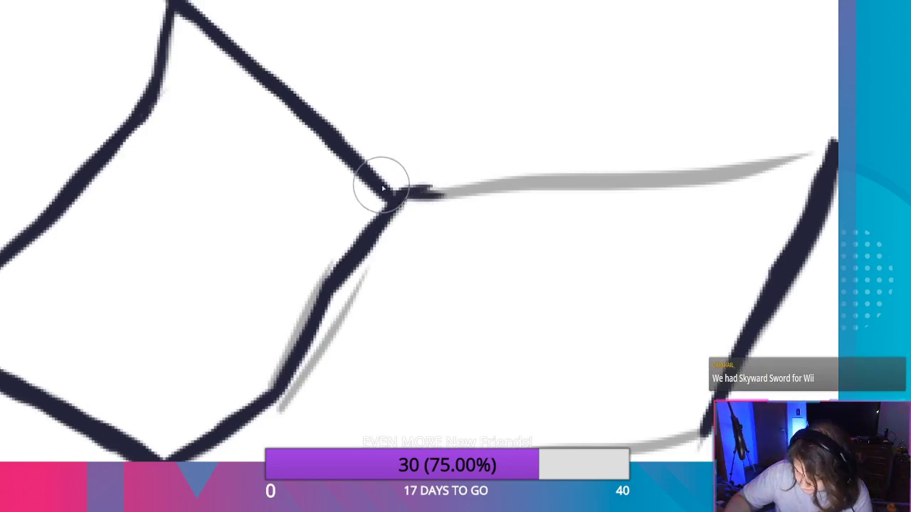
drag(387, 189, 410, 192)
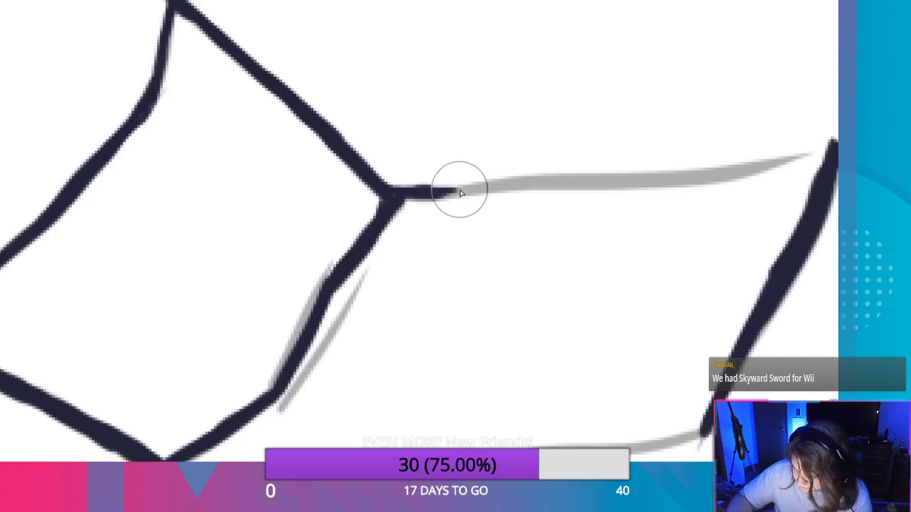
mouse_move(421, 193)
mouse_down()
mouse_move(485, 182)
mouse_move(692, 180)
mouse_up()
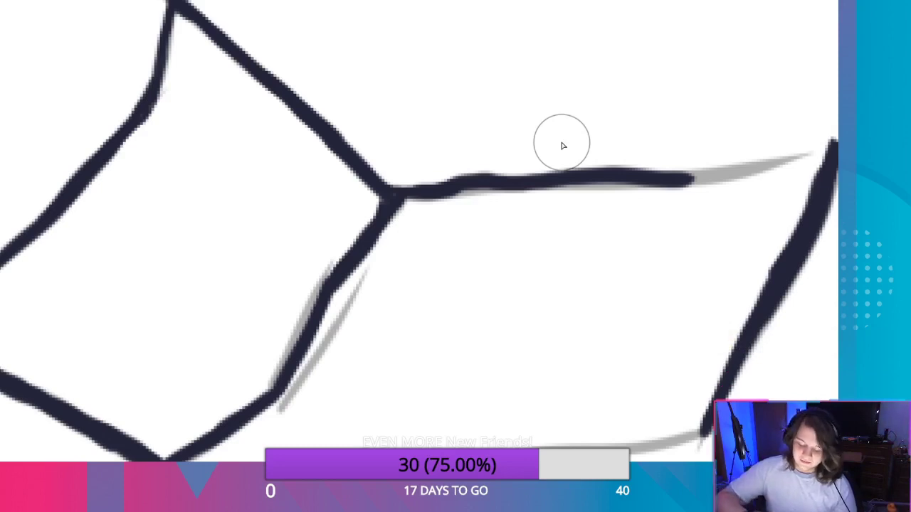
mouse_move(821, 142)
mouse_down()
mouse_move(774, 173)
mouse_move(694, 179)
mouse_up()
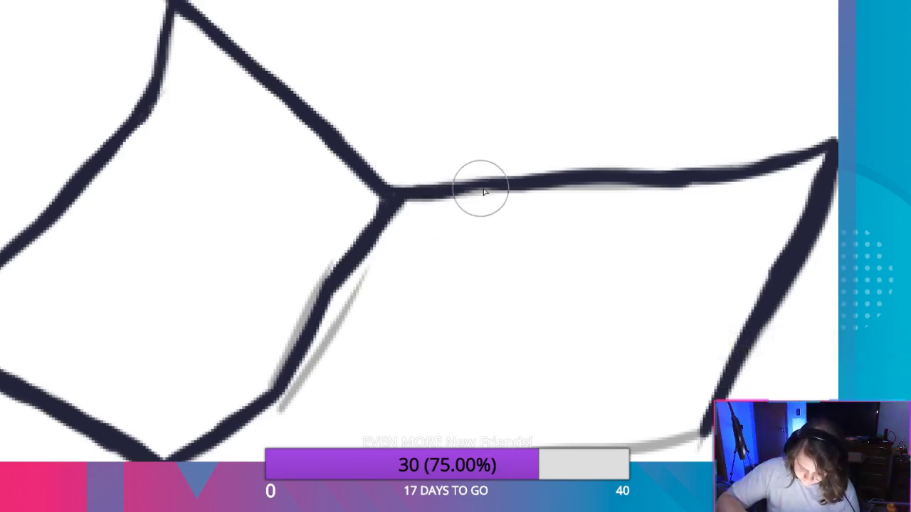
Even out the underside of the upper edge between the third and fourth cross dividers with dark navy strokes.
drag(667, 185, 562, 196)
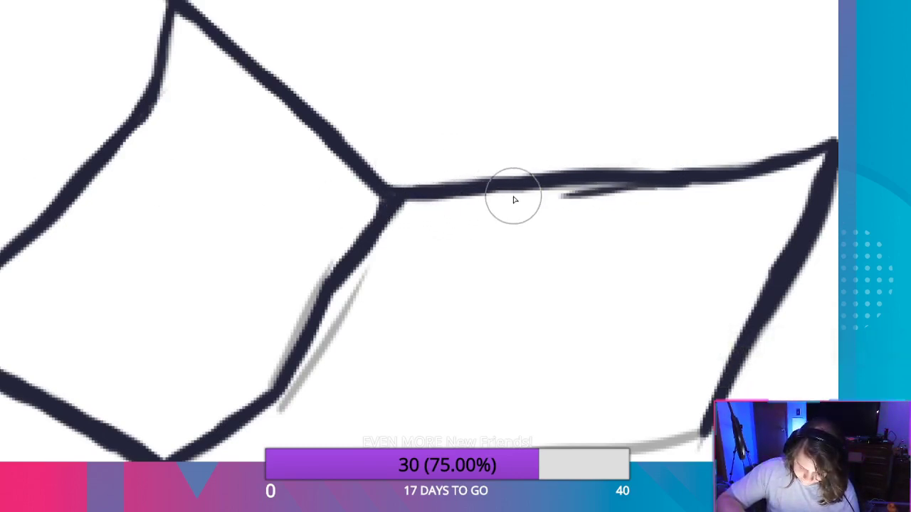
drag(508, 189, 593, 183)
scroll(570, 209, down, 5)
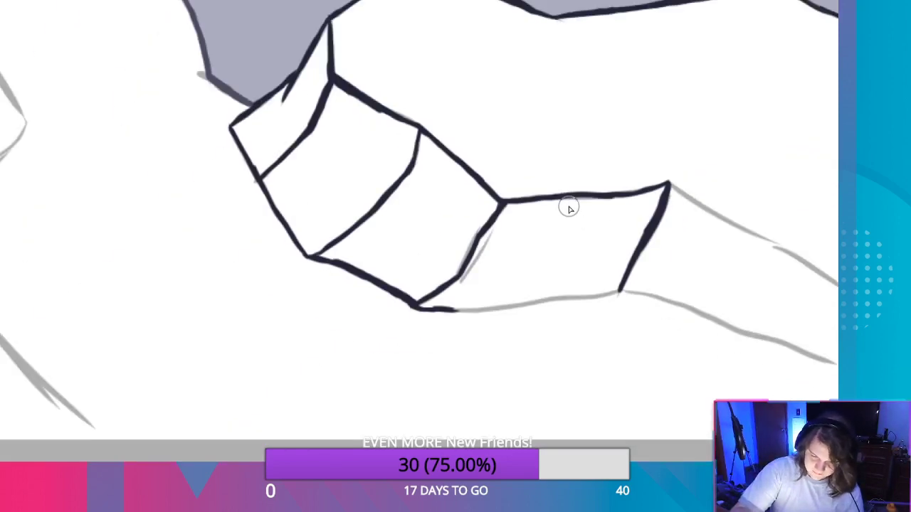
scroll(570, 208, down, 3)
scroll(569, 210, up, 6)
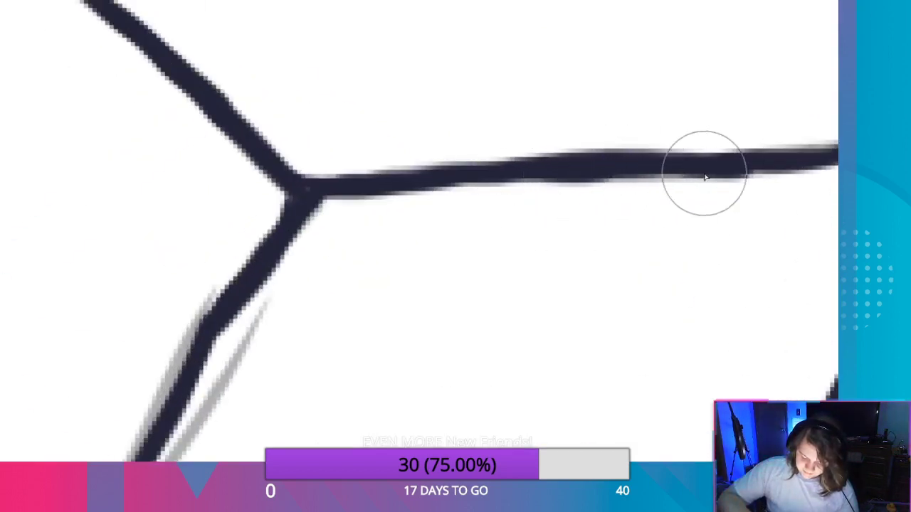
drag(748, 171, 620, 178)
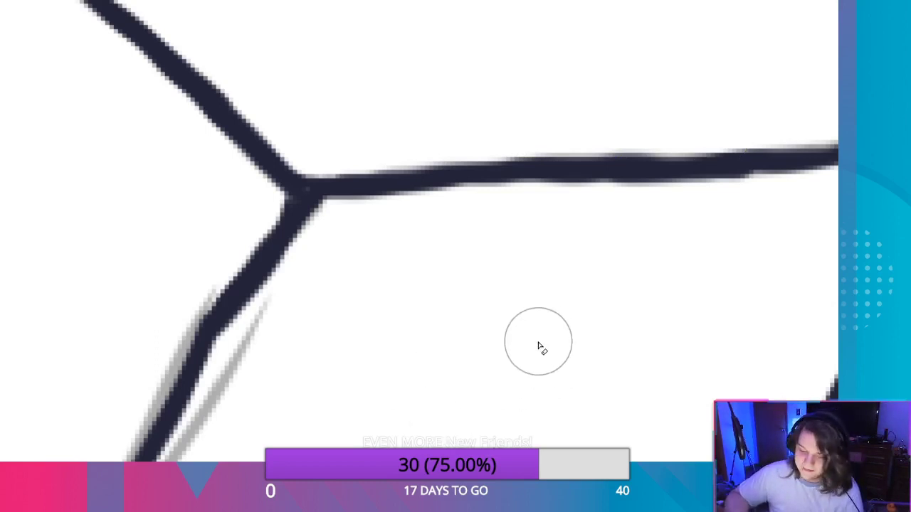
Trace the strip's lower edge in dark navy from the third cross divider to the foot of the fourth, and thicken it.
mouse_move(539, 309)
mouse_down()
mouse_move(554, 315)
mouse_move(382, 57)
mouse_up()
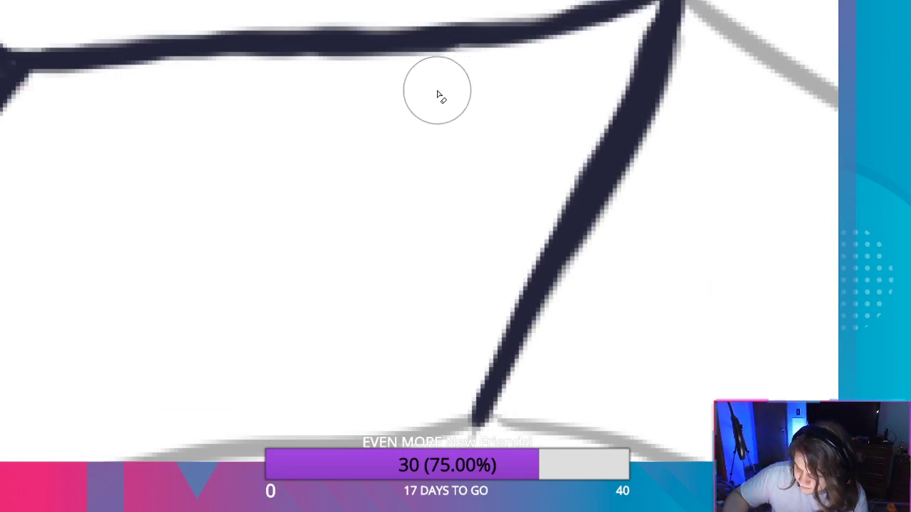
mouse_move(335, 286)
mouse_down()
mouse_move(549, 217)
mouse_move(604, 222)
mouse_up()
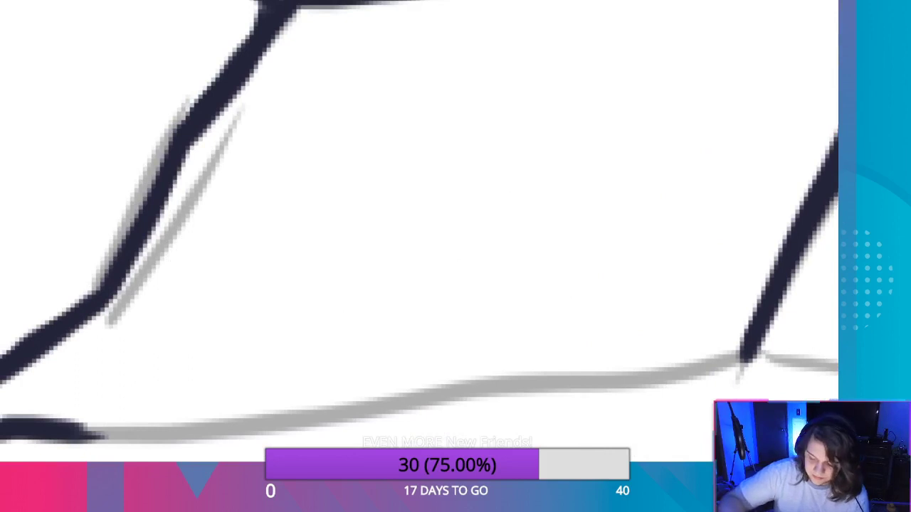
mouse_move(97, 435)
mouse_down()
mouse_move(138, 442)
mouse_move(545, 379)
mouse_move(626, 383)
mouse_move(740, 350)
mouse_up()
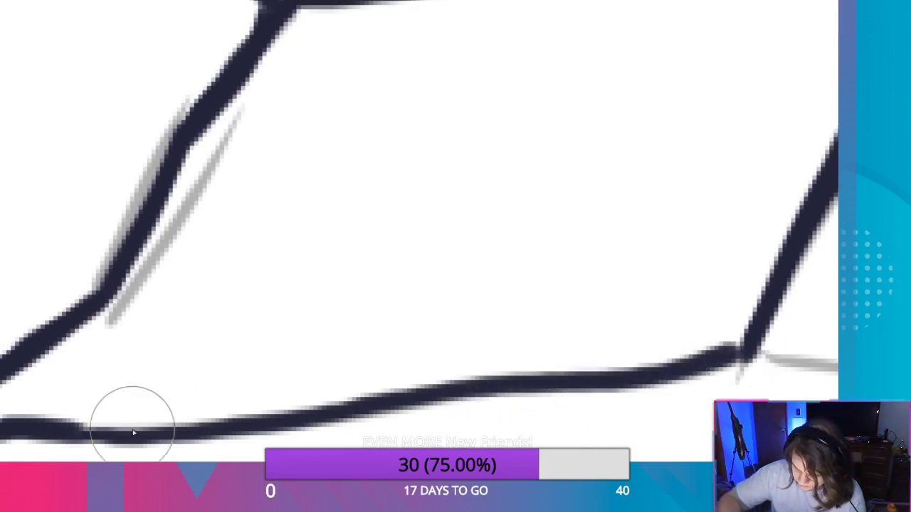
mouse_move(133, 432)
mouse_down()
mouse_move(81, 431)
mouse_move(302, 419)
mouse_up()
mouse_move(180, 431)
mouse_down()
mouse_move(413, 388)
mouse_move(551, 381)
mouse_up()
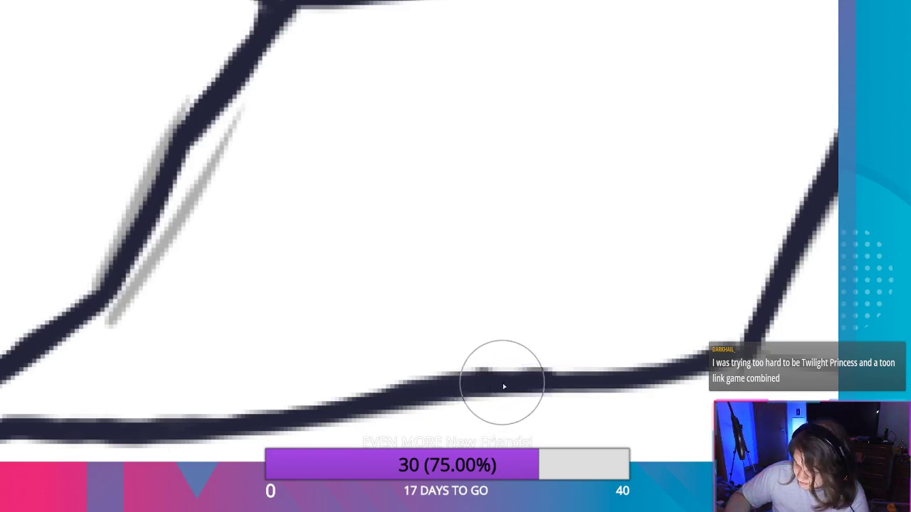
Refine the middle of that lower-edge line and join it solidly to the foot of the fourth cross divider.
mouse_move(511, 382)
mouse_down()
mouse_move(530, 378)
mouse_move(497, 378)
mouse_move(637, 374)
mouse_move(639, 354)
mouse_up()
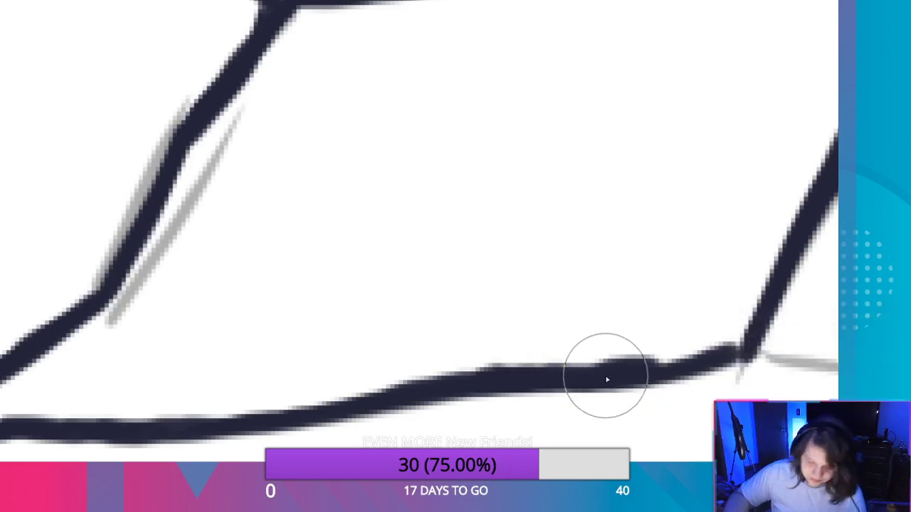
key(ctrl+z)
mouse_move(519, 381)
mouse_down()
mouse_move(494, 380)
mouse_move(529, 386)
mouse_move(515, 383)
mouse_move(504, 396)
mouse_up()
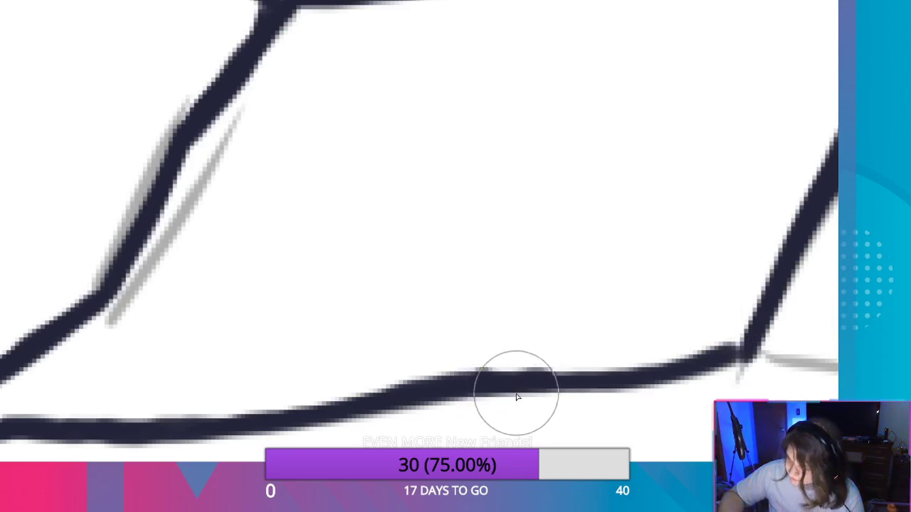
mouse_move(756, 345)
mouse_down()
mouse_move(757, 320)
mouse_move(775, 316)
mouse_move(773, 363)
mouse_move(759, 360)
mouse_move(762, 349)
mouse_move(793, 356)
mouse_move(750, 367)
mouse_up()
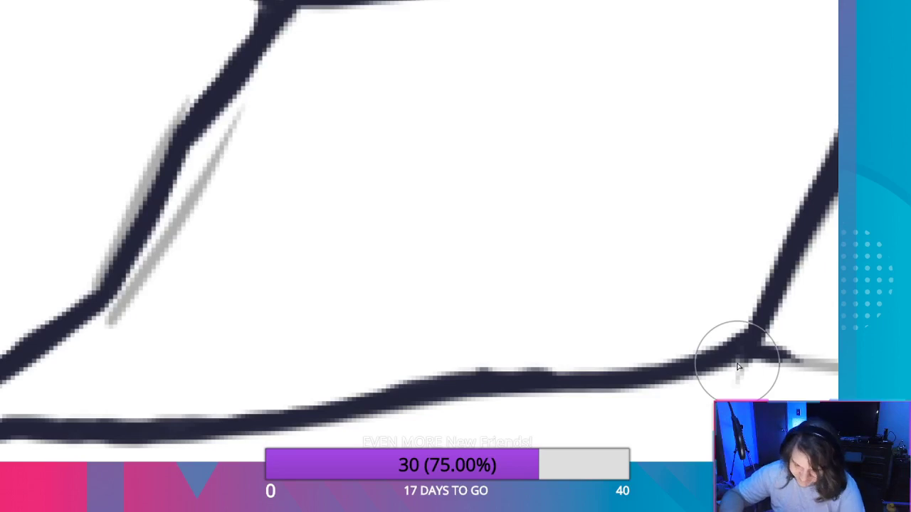
Continue the strip's lower edge in dark navy past the fourth cross divider, following the downward-curving grey sketch.
drag(637, 295, 502, 335)
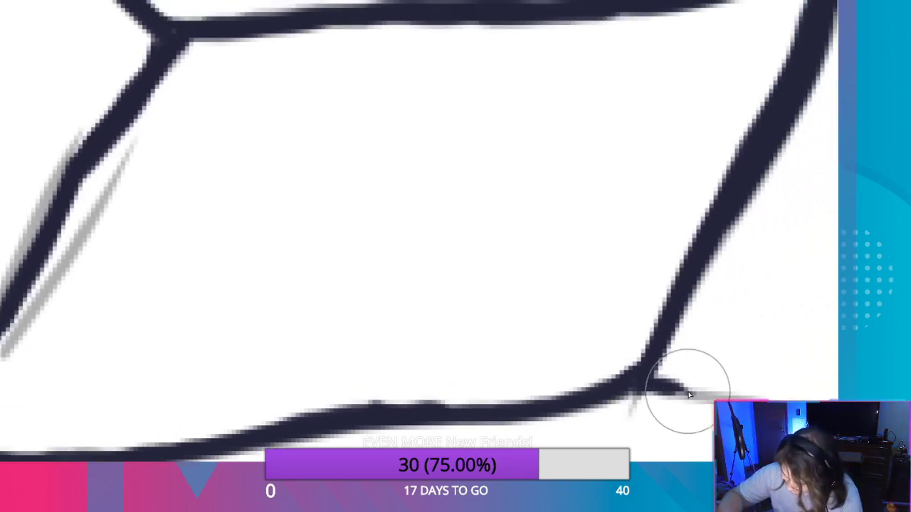
mouse_move(641, 378)
mouse_down()
mouse_move(683, 394)
mouse_move(668, 393)
mouse_move(765, 406)
mouse_up()
key(ctrl+z)
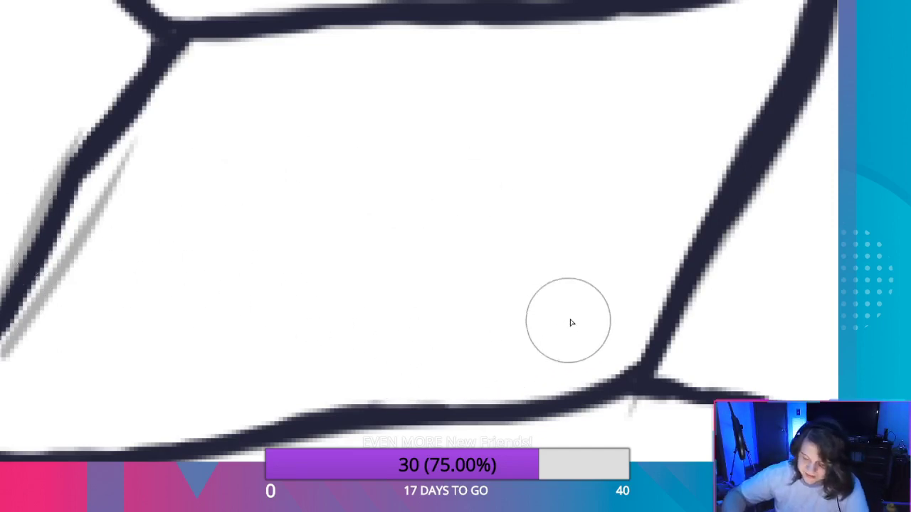
mouse_move(646, 308)
mouse_down()
mouse_move(629, 314)
mouse_move(131, 249)
mouse_up()
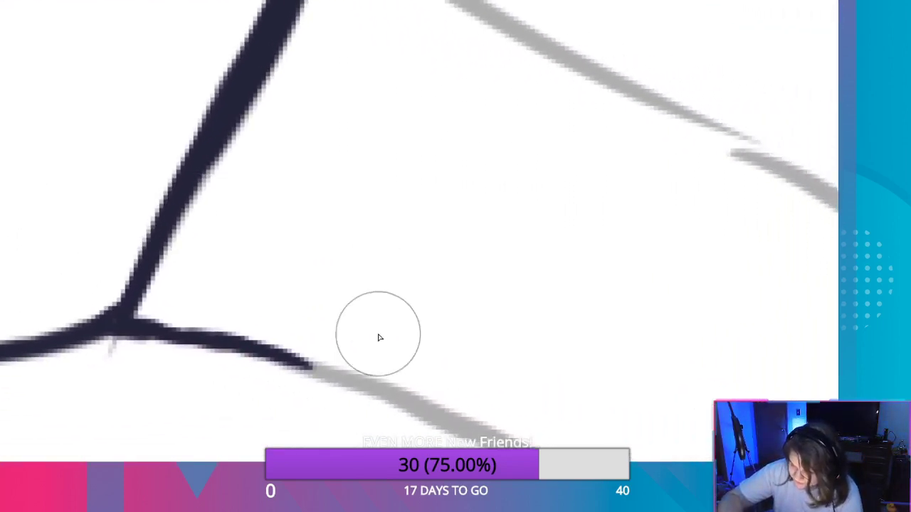
drag(295, 362, 502, 436)
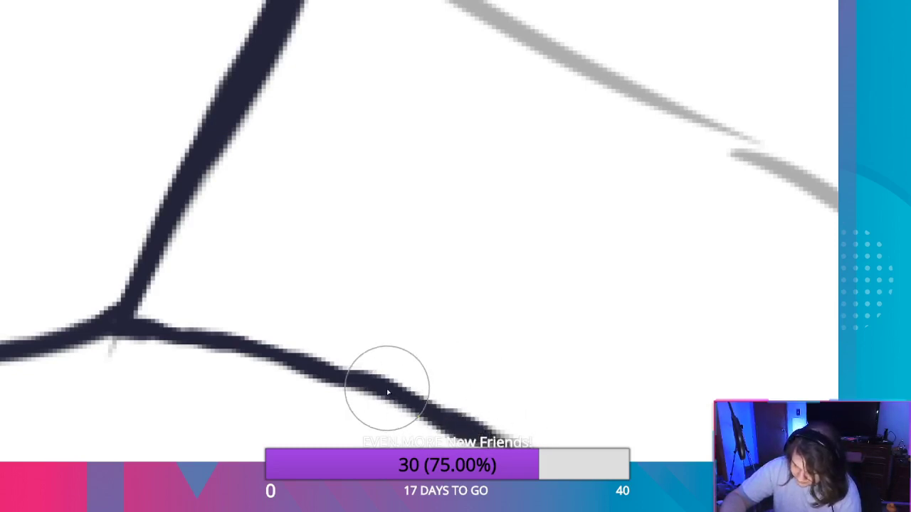
drag(423, 408, 458, 427)
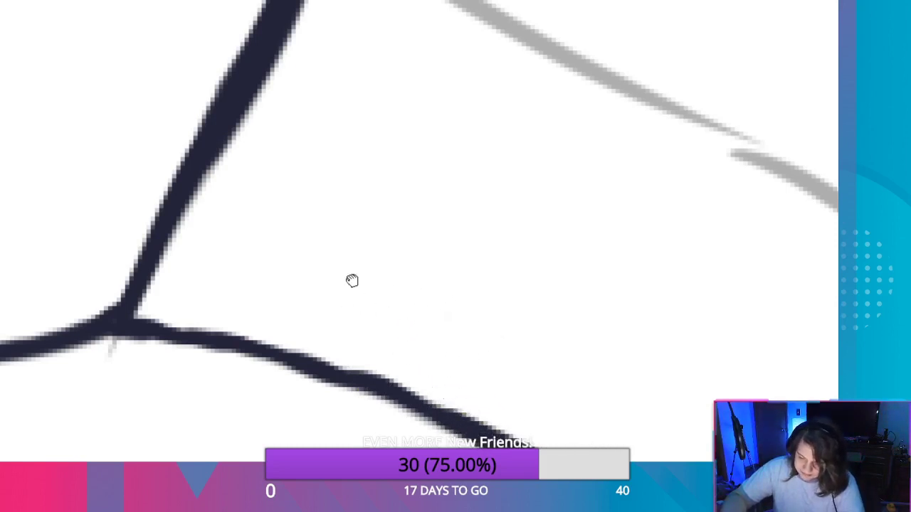
drag(352, 280, 383, 300)
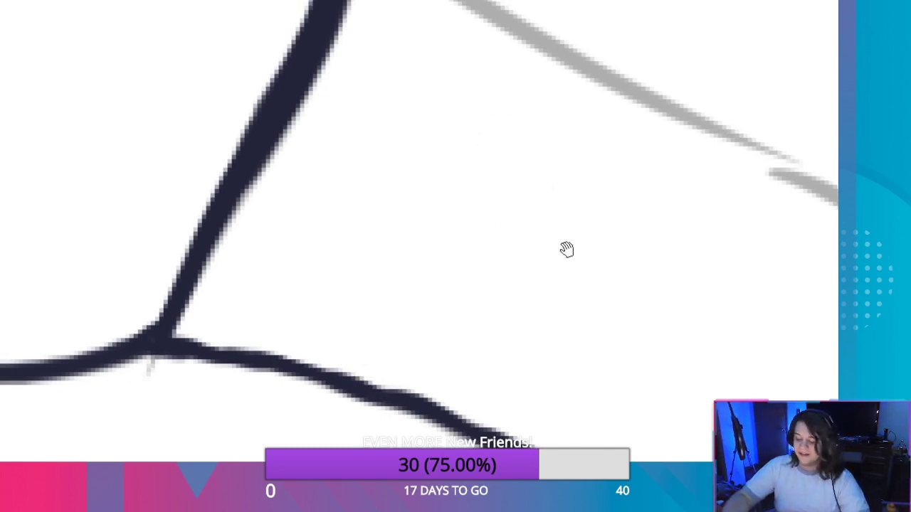
Extend the inked lower edge over the remaining grey sketch towards the foot of the fifth cross divider.
mouse_move(600, 301)
mouse_down()
mouse_move(407, 263)
mouse_move(113, 142)
mouse_up()
drag(420, 365, 376, 330)
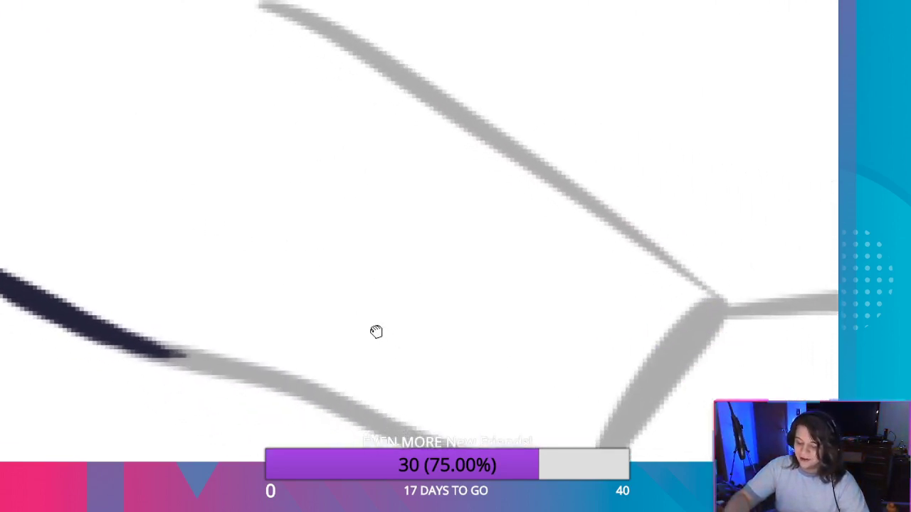
drag(177, 348, 238, 369)
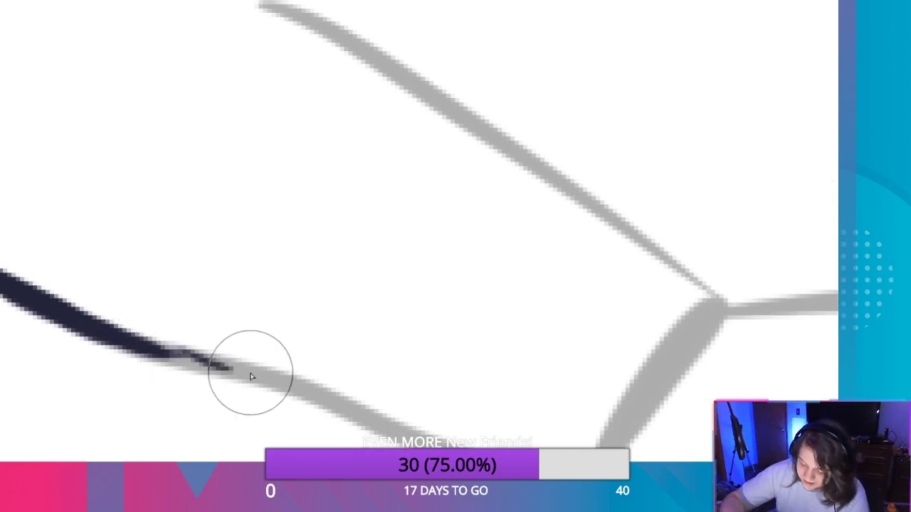
drag(138, 338, 232, 364)
drag(133, 350, 334, 396)
key(ctrl+z)
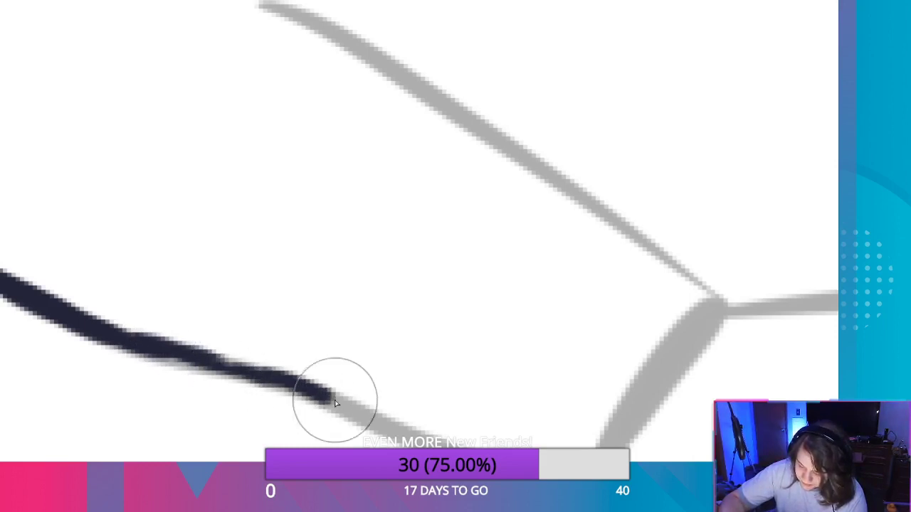
mouse_move(287, 374)
mouse_down()
mouse_move(429, 427)
mouse_move(377, 417)
mouse_move(403, 427)
mouse_move(494, 441)
mouse_up()
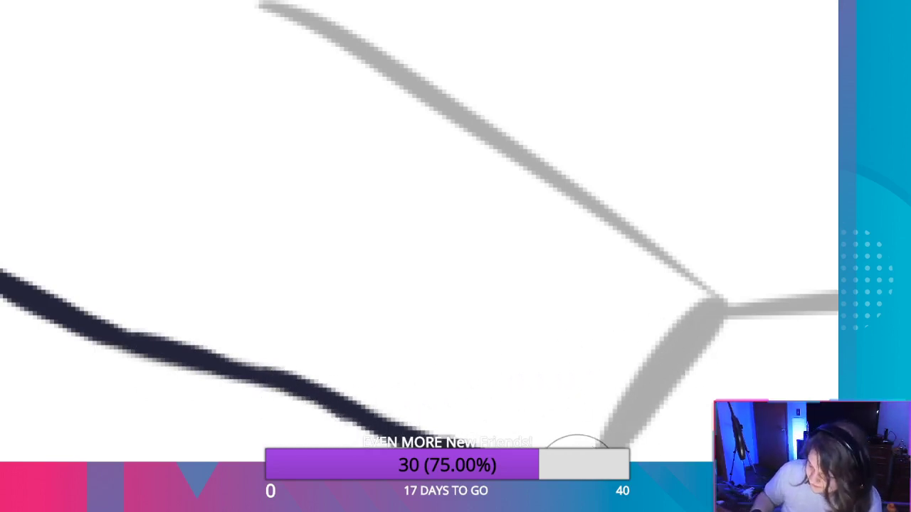
Ink the strip's fifth cross divider in dark navy along the grey sketch and close its lower corner.
drag(579, 437, 682, 342)
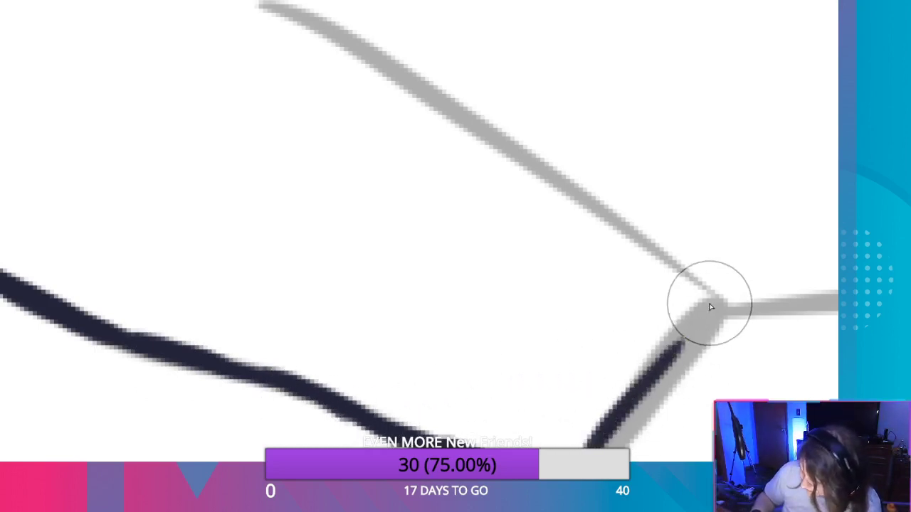
drag(710, 307, 708, 305)
drag(586, 447, 559, 456)
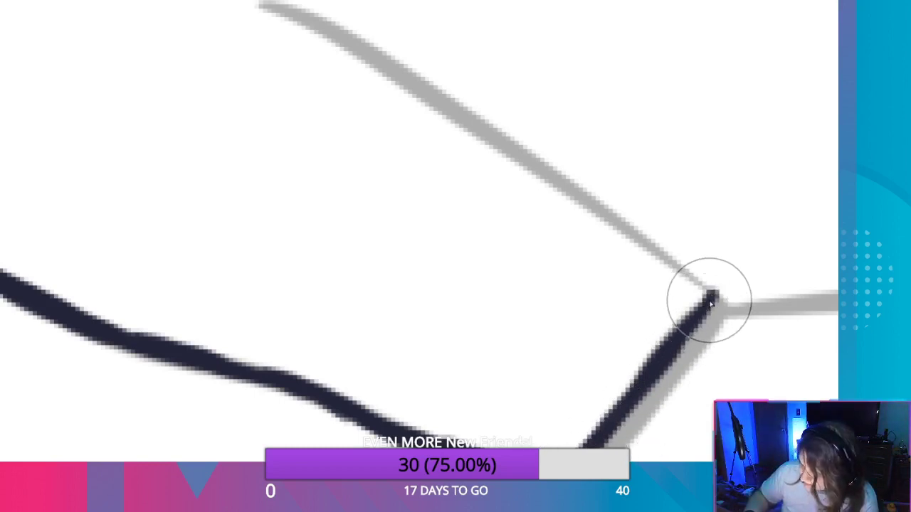
Ink the horizontal upper edge in thick dark navy from the top of the fifth cross divider to the canvas's right border.
drag(651, 274, 234, 256)
mouse_move(332, 293)
mouse_down()
mouse_move(301, 281)
mouse_move(276, 285)
mouse_move(466, 279)
mouse_move(387, 275)
mouse_move(596, 291)
mouse_move(648, 284)
mouse_up()
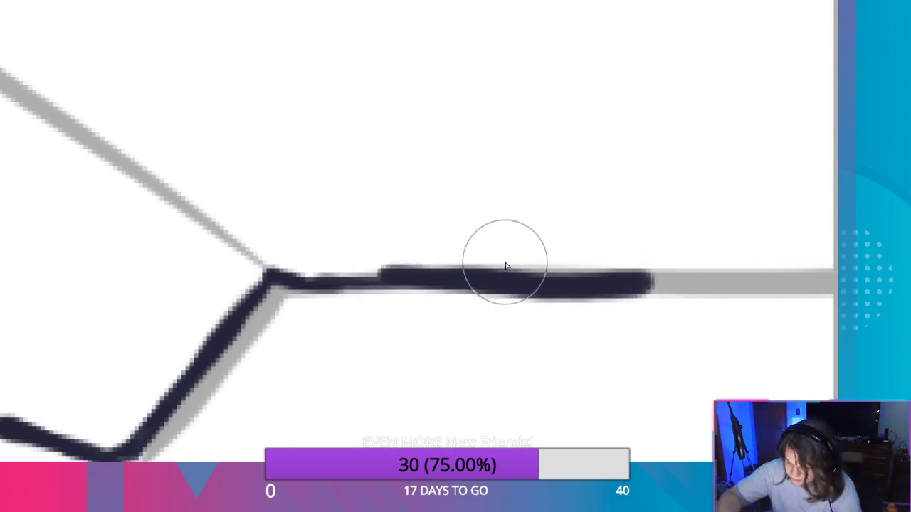
key(ctrl+z)
drag(410, 277, 428, 275)
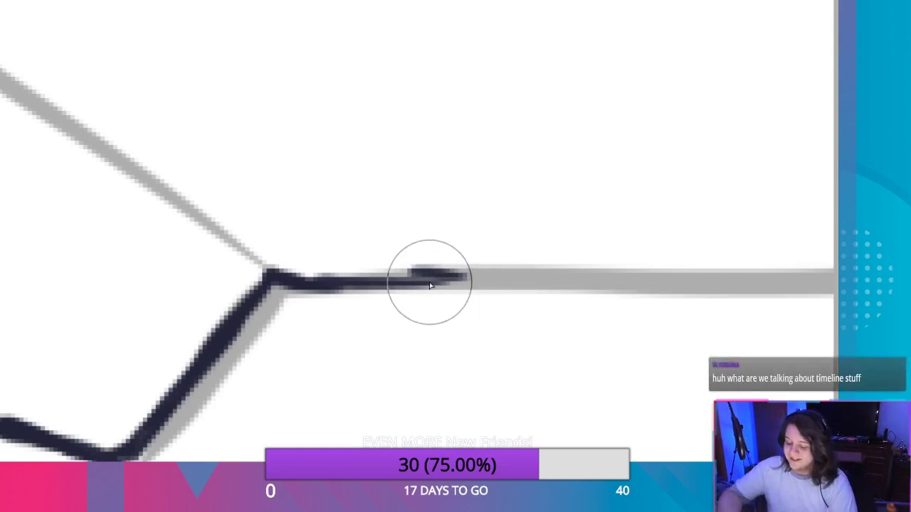
mouse_move(264, 285)
mouse_down()
mouse_move(423, 277)
mouse_move(289, 287)
mouse_move(461, 289)
mouse_move(449, 280)
mouse_move(472, 271)
mouse_up()
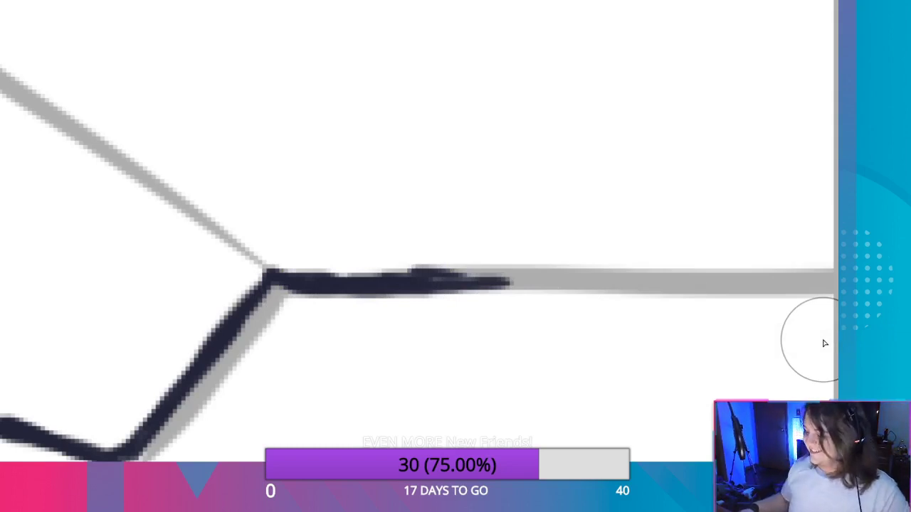
mouse_move(742, 284)
mouse_down()
mouse_move(822, 285)
mouse_move(688, 277)
mouse_move(769, 282)
mouse_up()
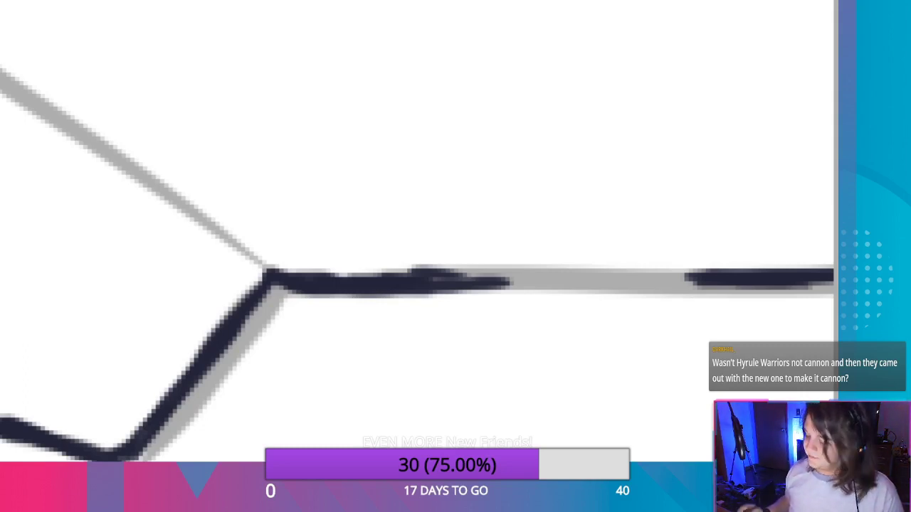
drag(826, 279, 585, 281)
mouse_move(494, 284)
mouse_down()
mouse_move(590, 271)
mouse_move(441, 289)
mouse_move(456, 303)
mouse_move(472, 287)
mouse_move(329, 285)
mouse_up()
mouse_move(365, 278)
mouse_down()
mouse_move(331, 282)
mouse_move(431, 273)
mouse_move(653, 287)
mouse_move(550, 284)
mouse_move(751, 277)
mouse_up()
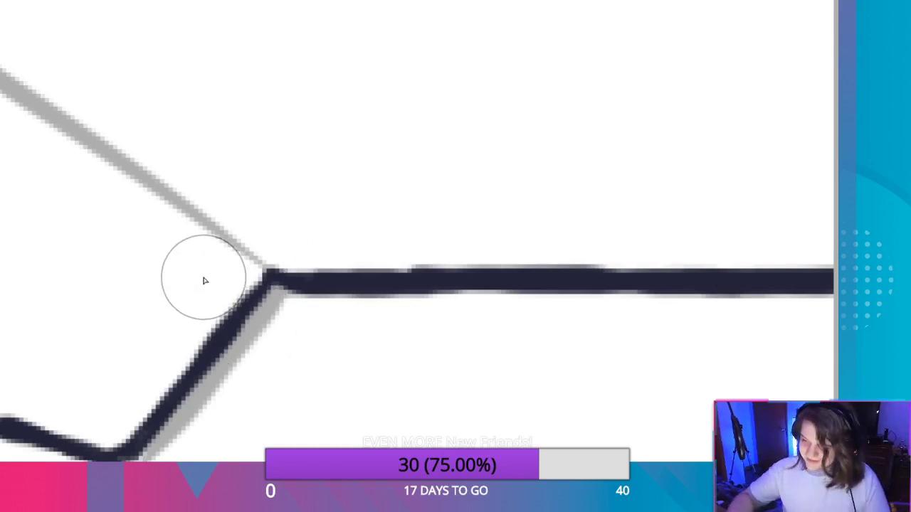
Ink the descending upper edge in dark navy from the top of the fourth cross divider along the grey sketch.
mouse_move(189, 209)
mouse_down()
mouse_move(488, 376)
mouse_move(346, 327)
mouse_move(440, 406)
mouse_up()
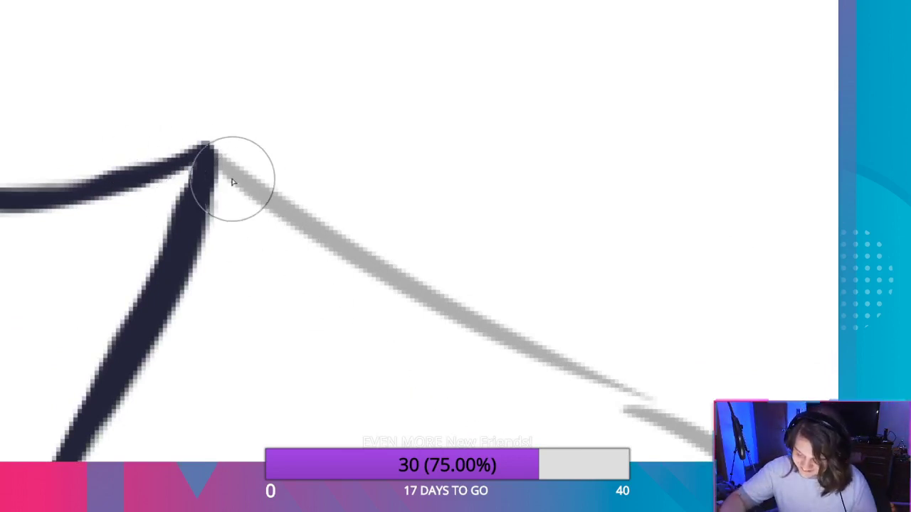
drag(206, 147, 373, 265)
drag(301, 223, 366, 254)
drag(278, 207, 427, 301)
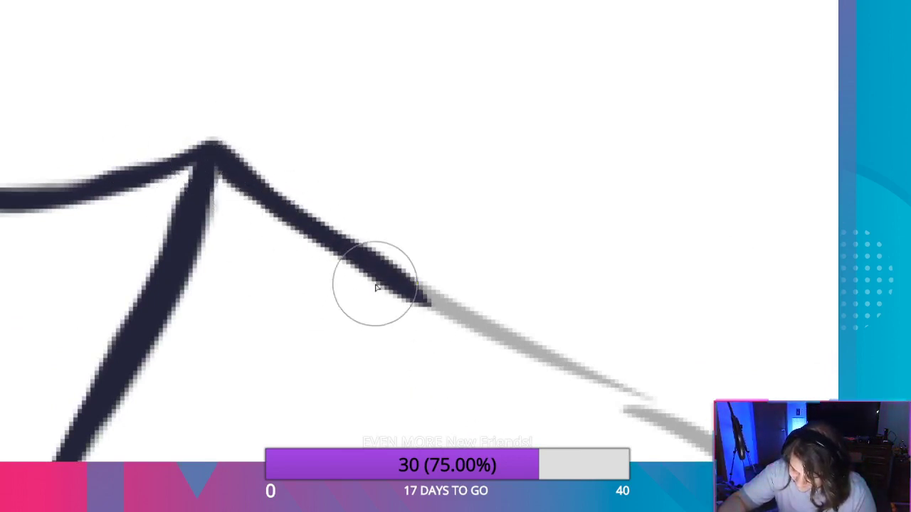
key(ctrl+z)
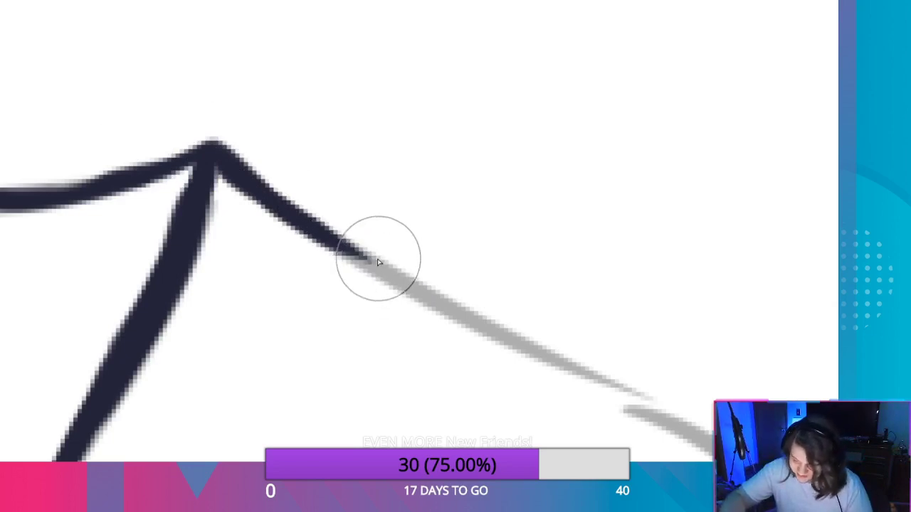
drag(352, 255, 431, 299)
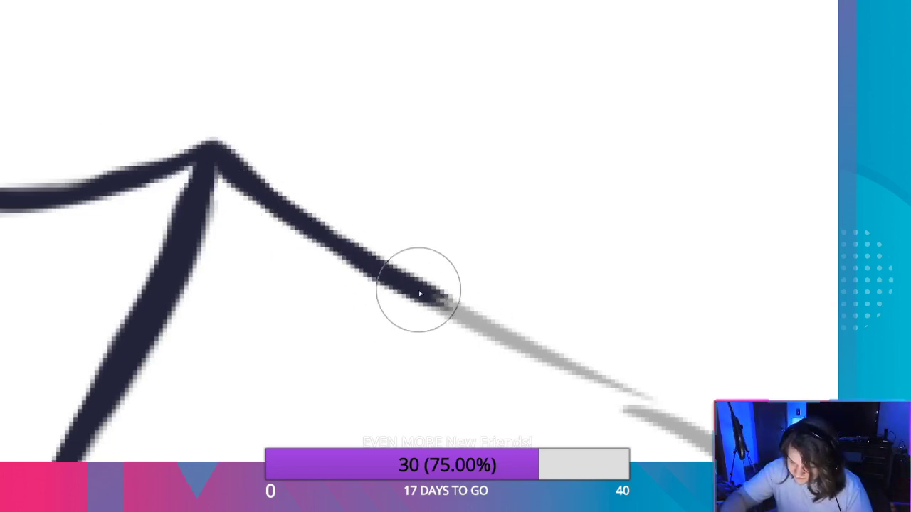
drag(353, 235, 523, 350)
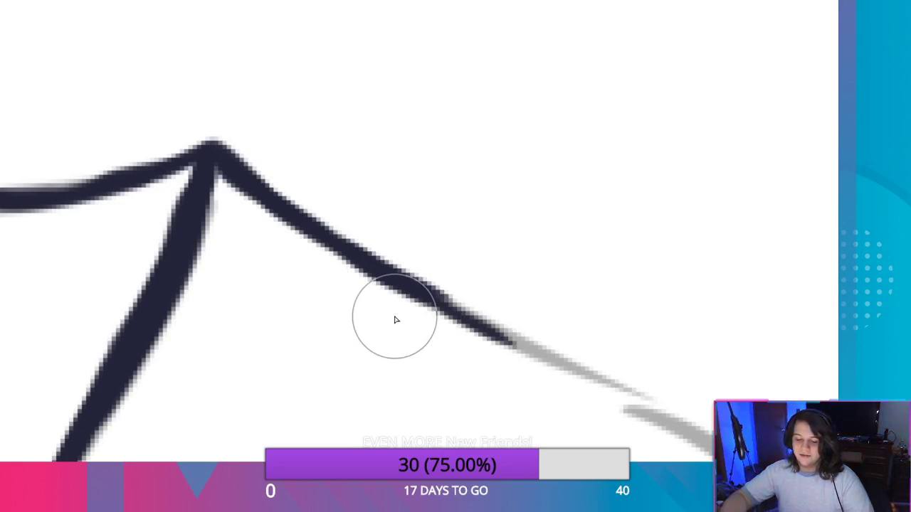
Complete the descending upper edge in dark navy down to the top of the fifth cross divider, closing the remaining gap.
mouse_move(570, 289)
mouse_down()
mouse_move(364, 268)
mouse_move(261, 329)
mouse_move(166, 275)
mouse_move(419, 412)
mouse_move(280, 339)
mouse_move(446, 439)
mouse_up()
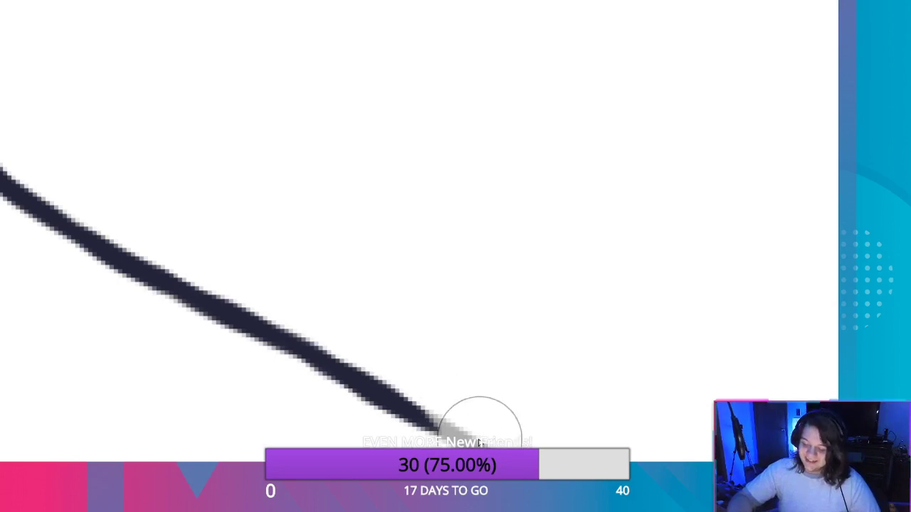
drag(436, 432, 488, 448)
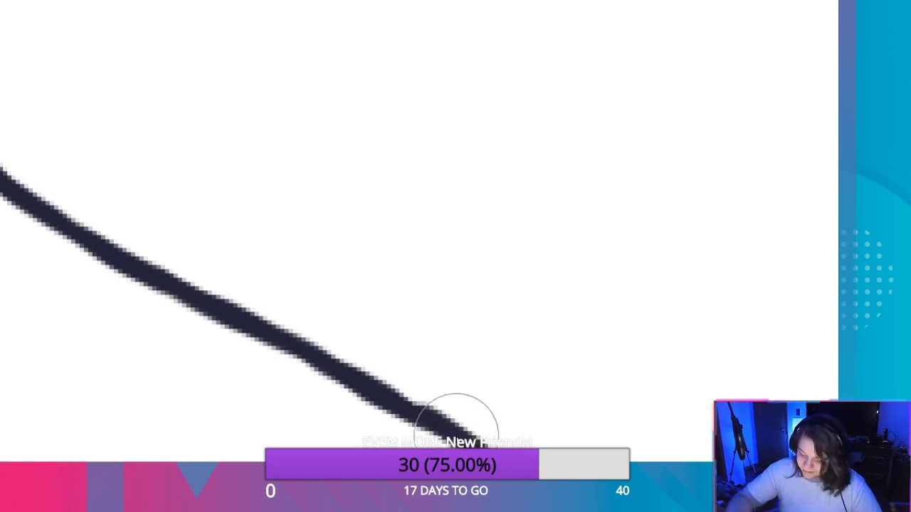
mouse_move(515, 390)
mouse_down()
mouse_move(417, 334)
mouse_move(173, 138)
mouse_up()
drag(462, 436, 366, 360)
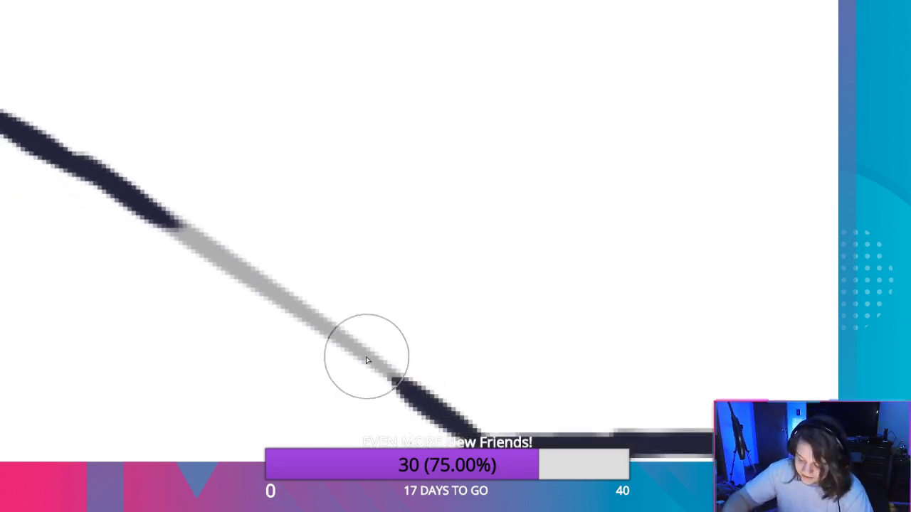
drag(453, 417, 168, 225)
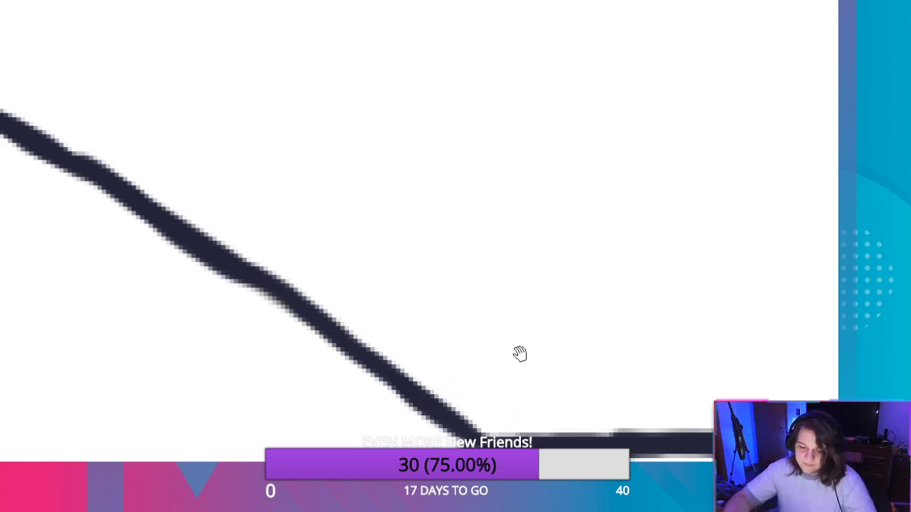
Ink the strip's lower edge in thick dark navy from the bottom of the fifth cross divider to the canvas's lower right corner.
mouse_move(519, 352)
mouse_down()
mouse_move(407, 169)
mouse_move(478, 320)
mouse_move(356, 341)
mouse_move(325, 255)
mouse_up()
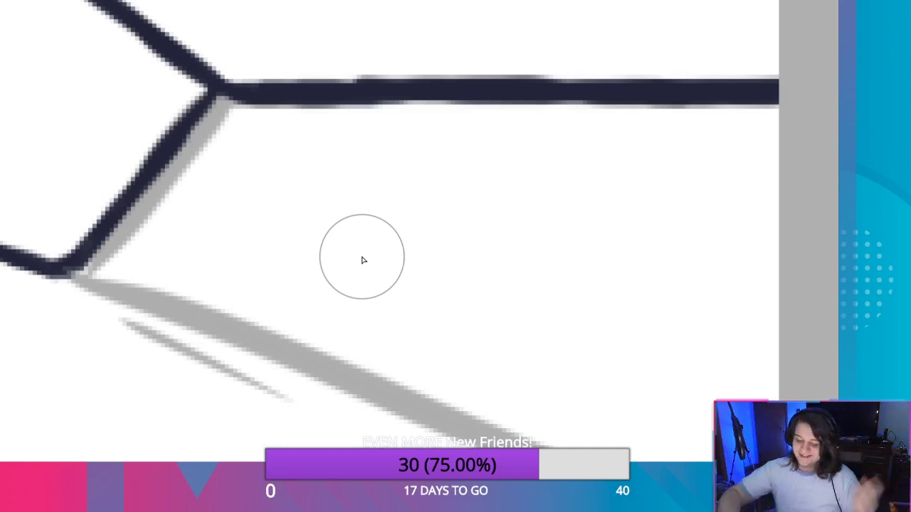
mouse_move(67, 271)
mouse_down()
mouse_move(376, 401)
mouse_move(204, 316)
mouse_move(348, 392)
mouse_up()
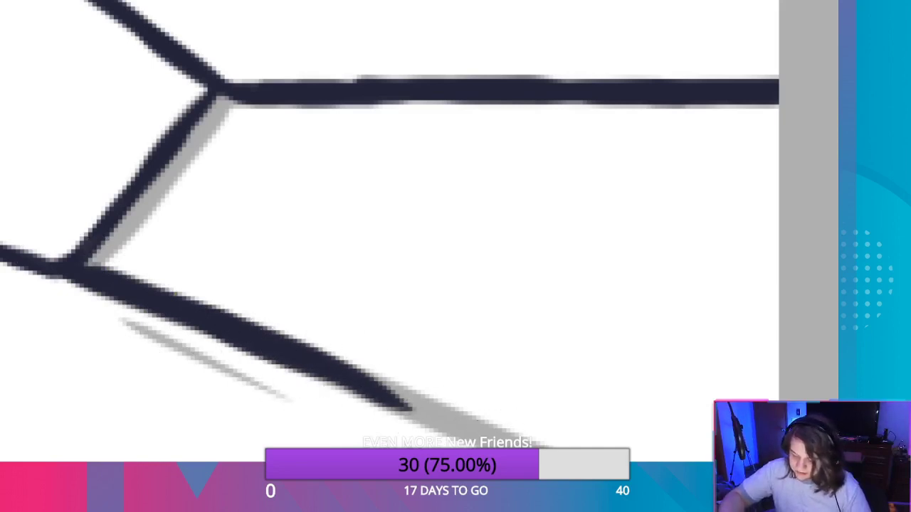
drag(614, 403, 494, 354)
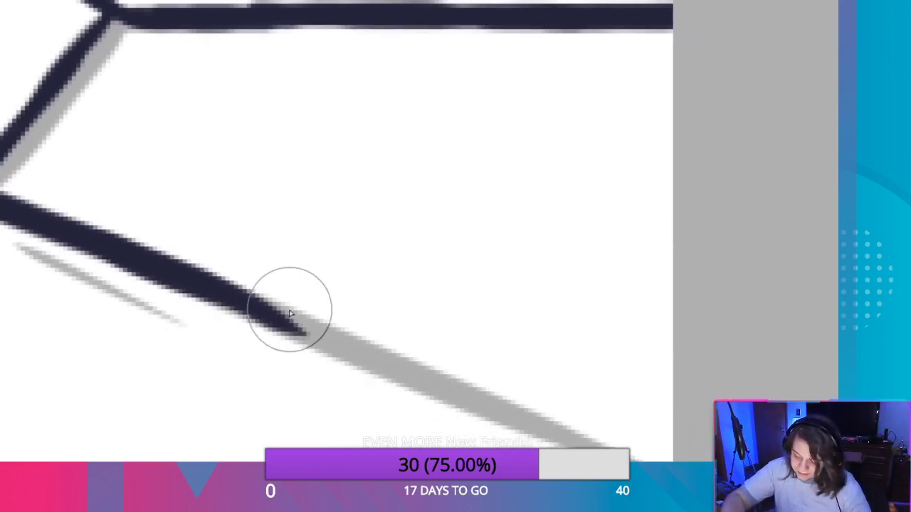
mouse_move(277, 324)
mouse_down()
mouse_move(546, 431)
mouse_move(325, 331)
mouse_move(584, 435)
mouse_move(500, 416)
mouse_move(490, 403)
mouse_move(603, 456)
mouse_up()
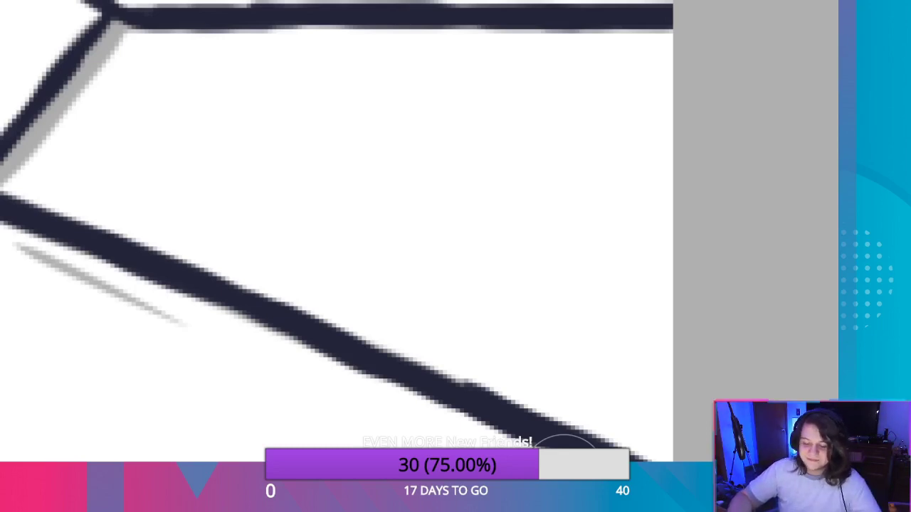
Thicken and smooth the lower edge in dark navy just left of the fifth cross divider.
mouse_move(322, 200)
mouse_down()
mouse_move(425, 242)
mouse_move(719, 315)
mouse_up()
mouse_move(265, 169)
mouse_down()
mouse_move(593, 311)
mouse_move(488, 238)
mouse_up()
drag(317, 200, 252, 176)
drag(616, 287, 271, 181)
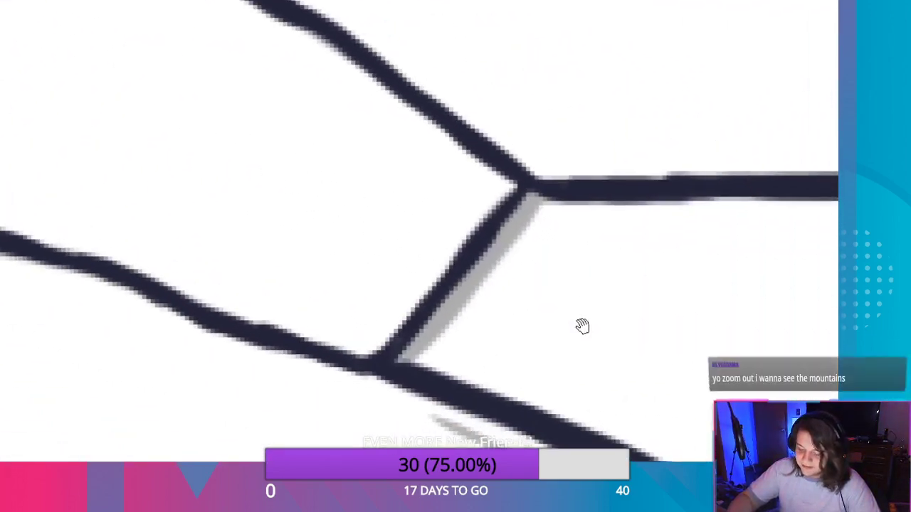
mouse_move(583, 326)
mouse_down()
mouse_move(600, 344)
mouse_move(687, 350)
mouse_up()
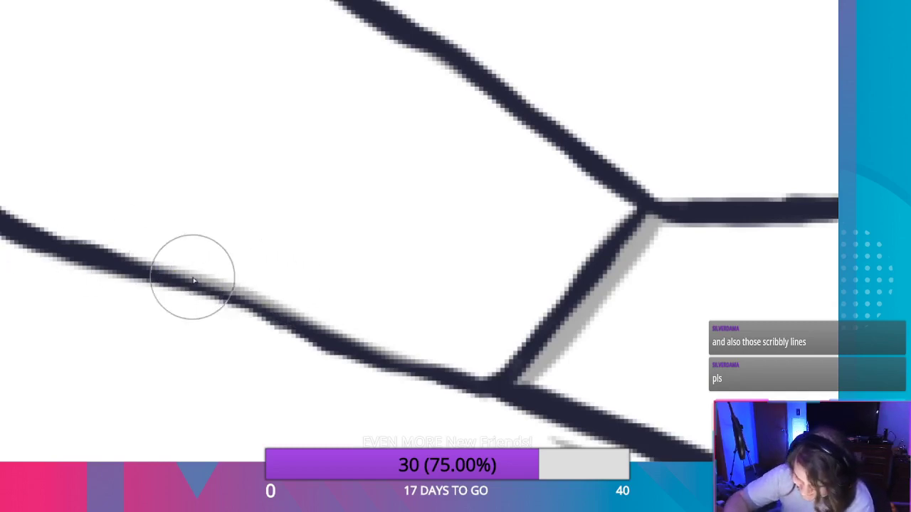
mouse_move(267, 314)
mouse_down()
mouse_move(187, 291)
mouse_move(410, 369)
mouse_up()
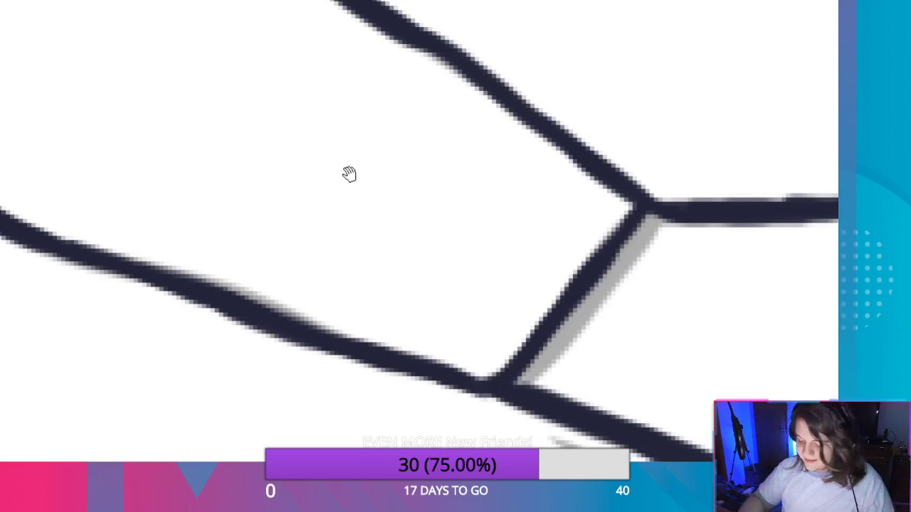
Review the inked strip and the lavender-grey mountain together with the surrounding grey mountain and cloud sketches.
scroll(348, 182, down, 4)
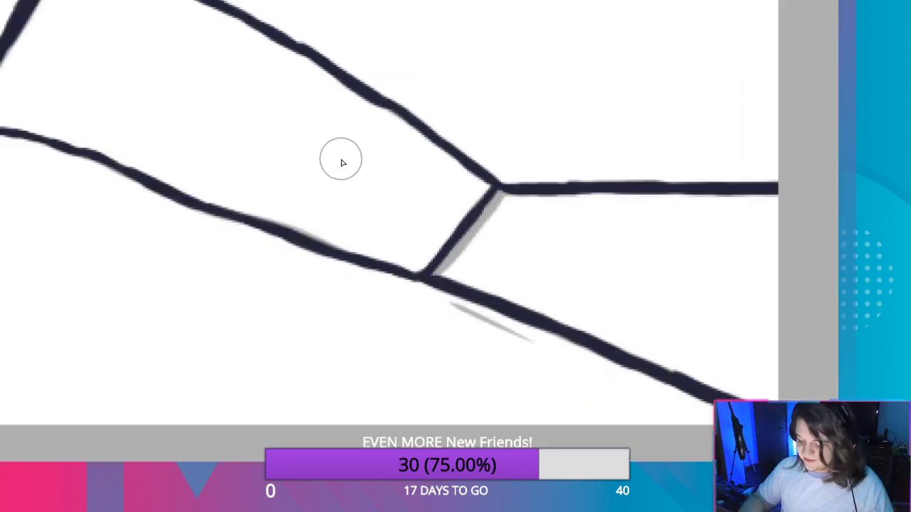
scroll(321, 103, down, 2)
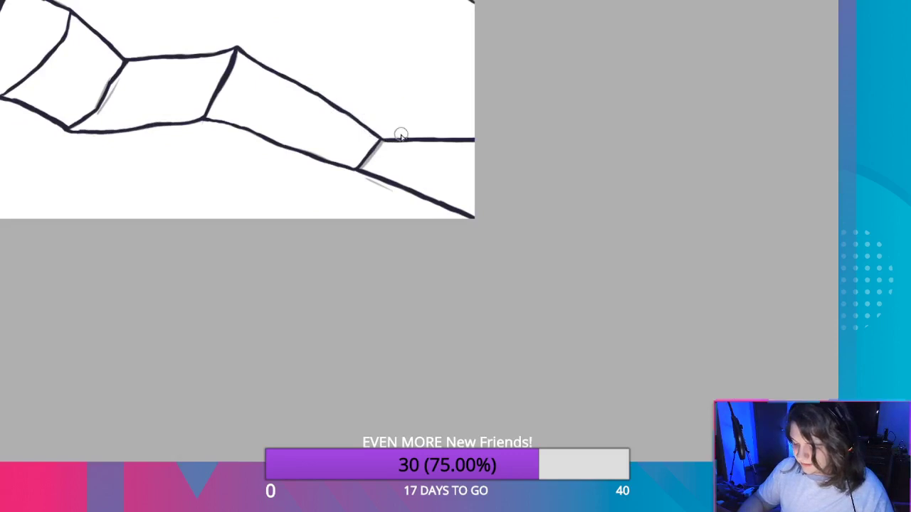
scroll(297, 99, down, 1)
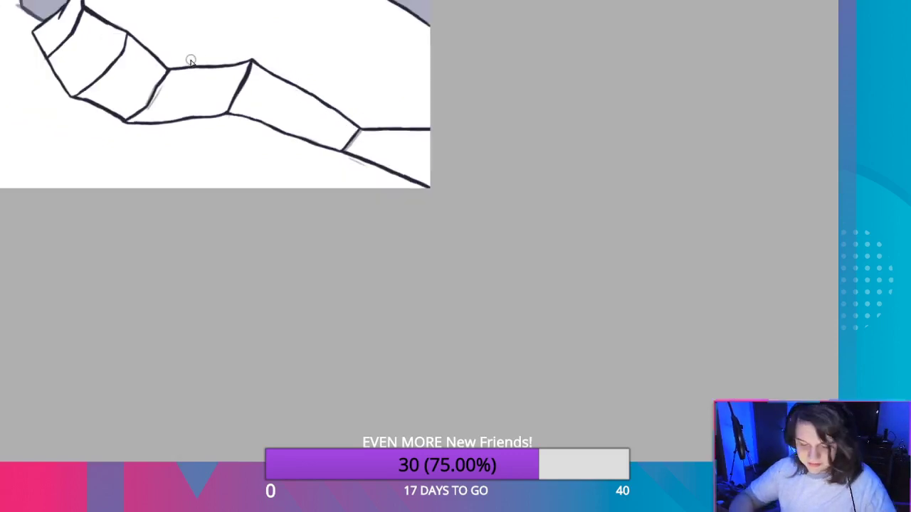
mouse_move(142, 49)
mouse_down()
mouse_move(362, 209)
mouse_move(539, 366)
mouse_move(462, 371)
mouse_up()
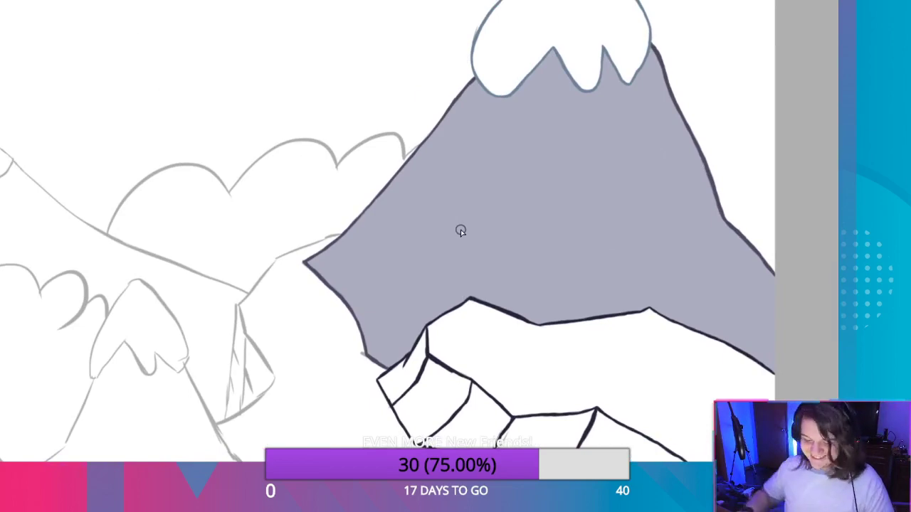
mouse_move(541, 37)
mouse_down()
mouse_move(569, 151)
mouse_move(754, 79)
mouse_up()
drag(467, 299, 641, 168)
key(ctrl+z)
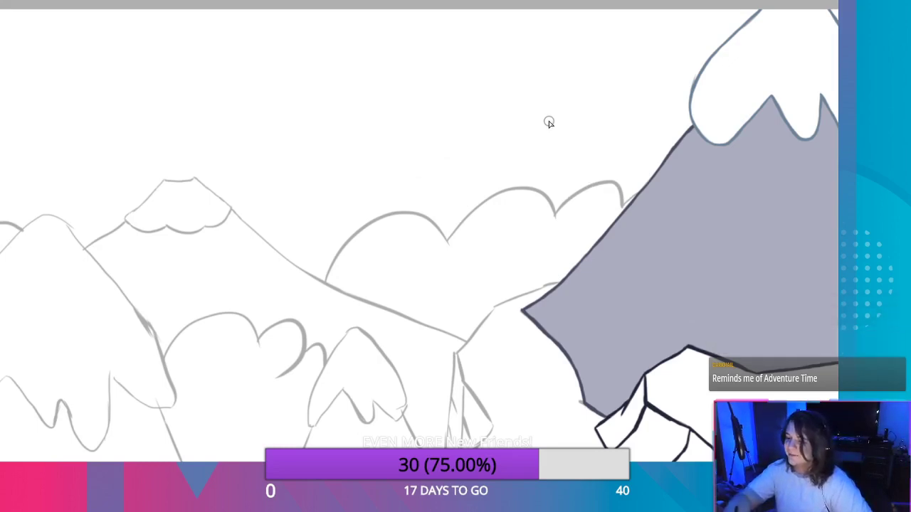
mouse_move(652, 297)
mouse_down()
mouse_move(521, 248)
mouse_move(362, 232)
mouse_up()
scroll(443, 365, up, 4)
scroll(439, 380, down, 2)
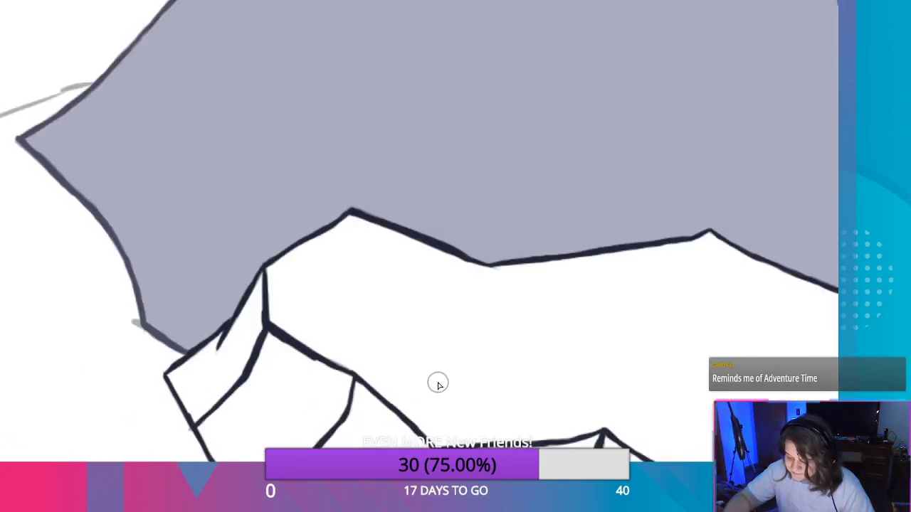
scroll(411, 369, up, 1)
scroll(407, 369, up, 1)
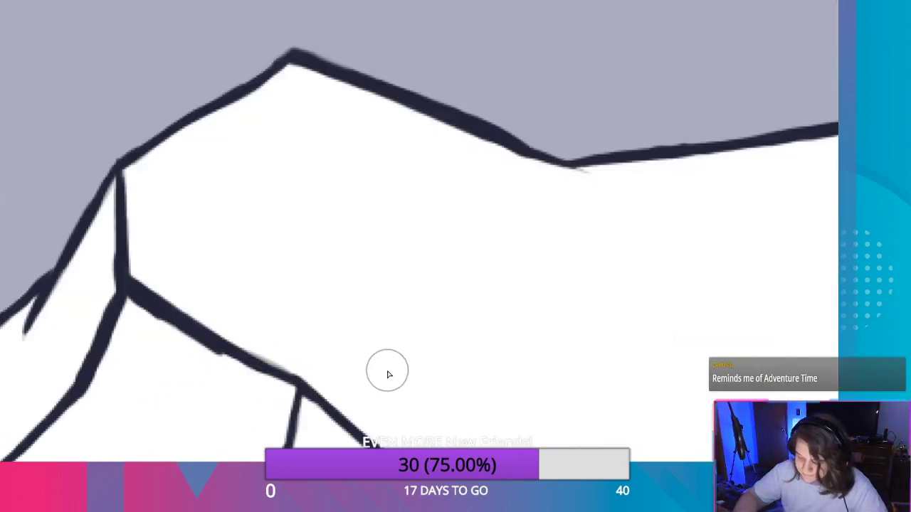
Refine the top corner of the fourth cross divider and thicken the lower edge just right of its base.
drag(406, 349, 465, 216)
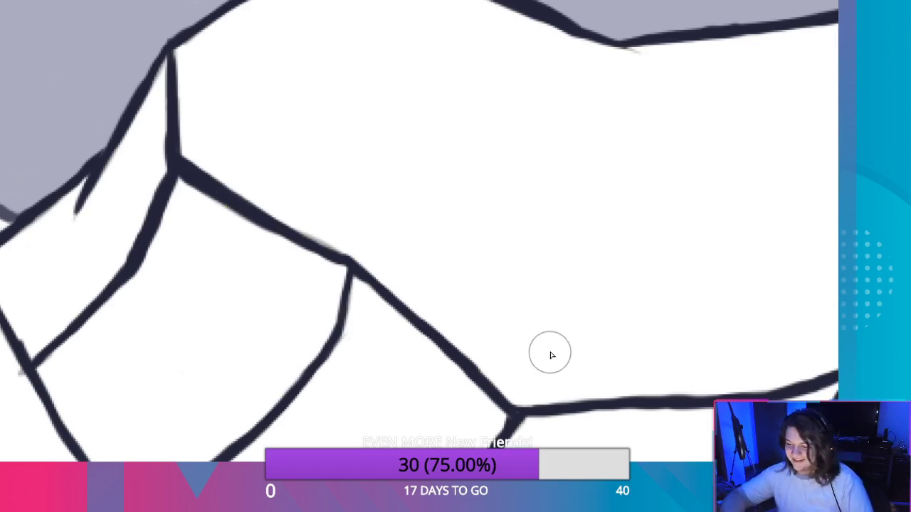
drag(574, 323, 355, 155)
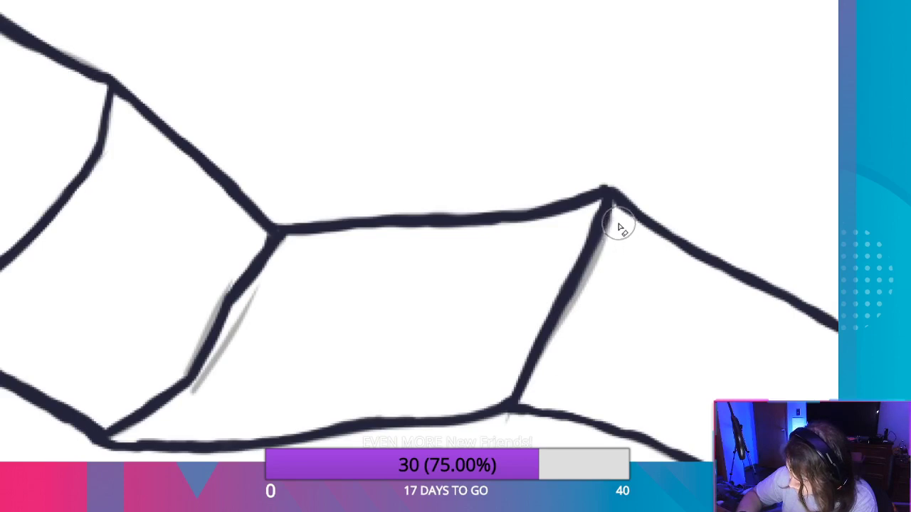
drag(619, 223, 603, 265)
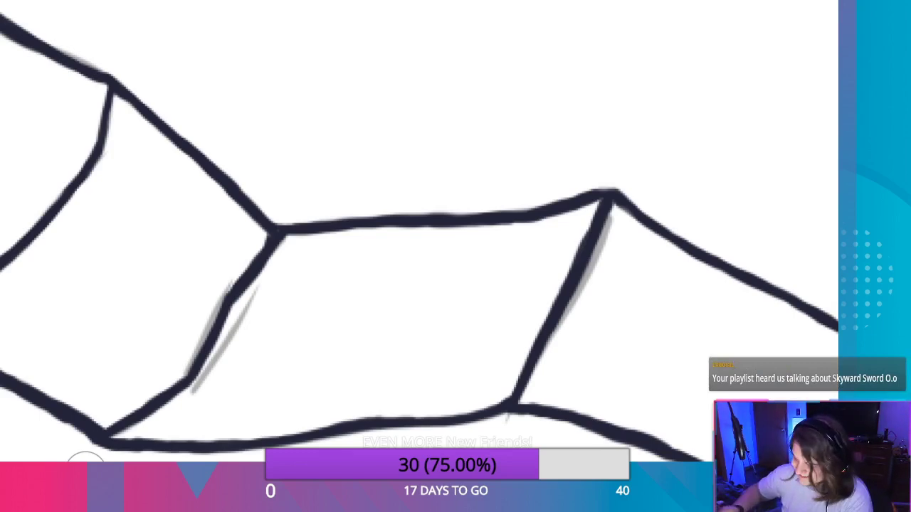
Rework the horizontal upper edge from the fifth cross divider to the canvas's right border into a thicker, even dark navy line.
mouse_move(681, 336)
mouse_down()
mouse_move(590, 285)
mouse_move(386, 247)
mouse_up()
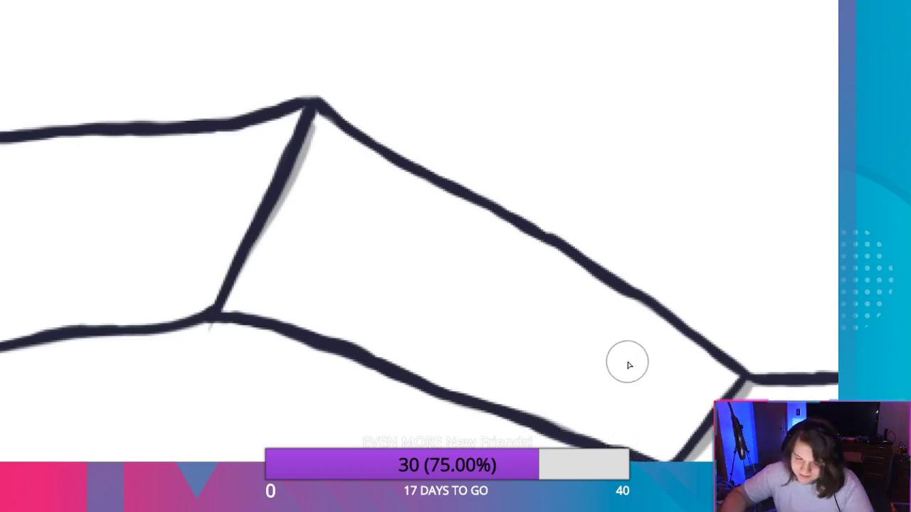
drag(689, 367, 376, 268)
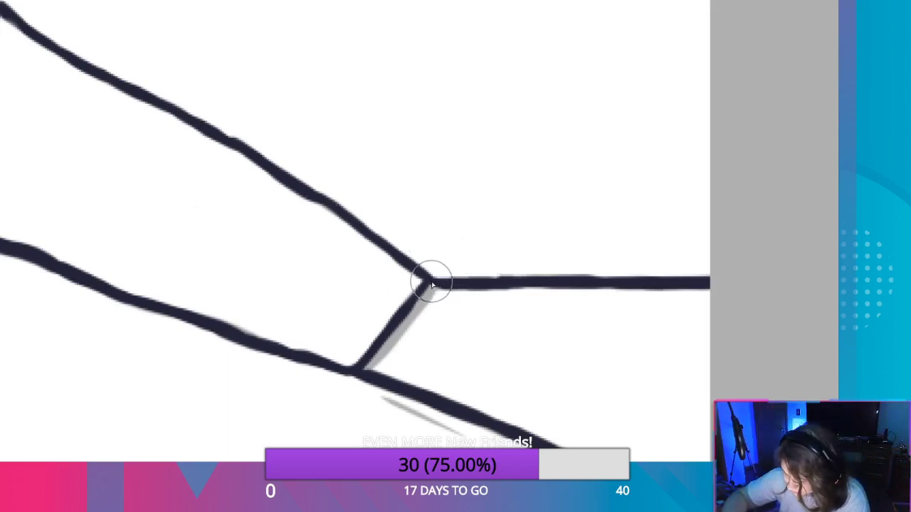
mouse_move(431, 283)
mouse_down()
mouse_move(642, 282)
mouse_move(691, 271)
mouse_move(570, 267)
mouse_up()
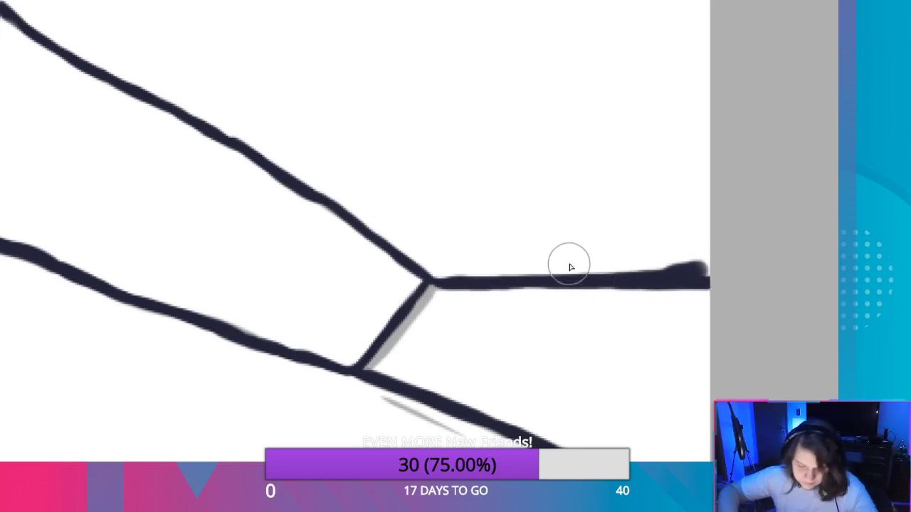
key(ctrl+z)
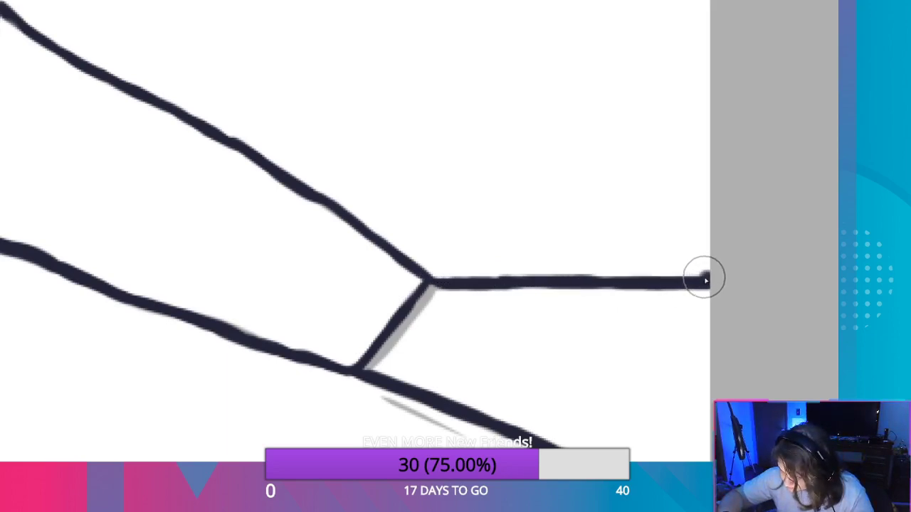
drag(705, 281, 599, 285)
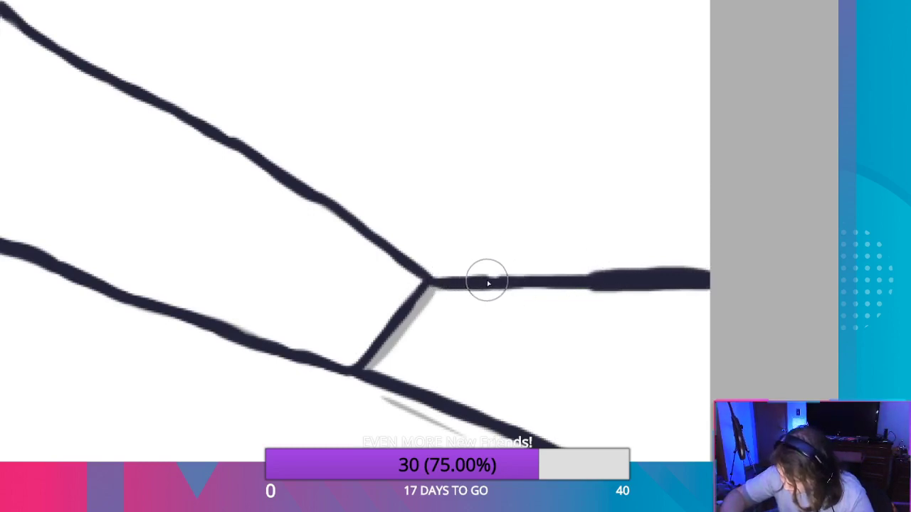
drag(488, 283, 599, 283)
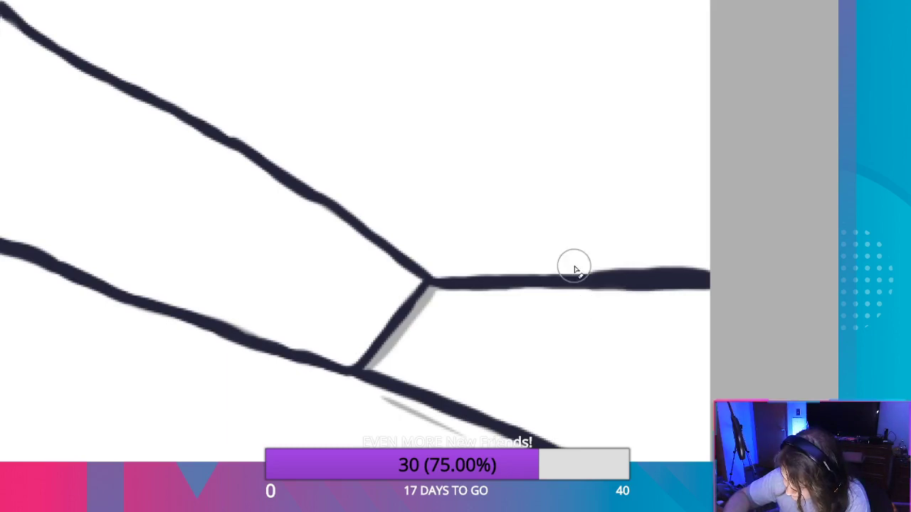
drag(614, 267, 734, 268)
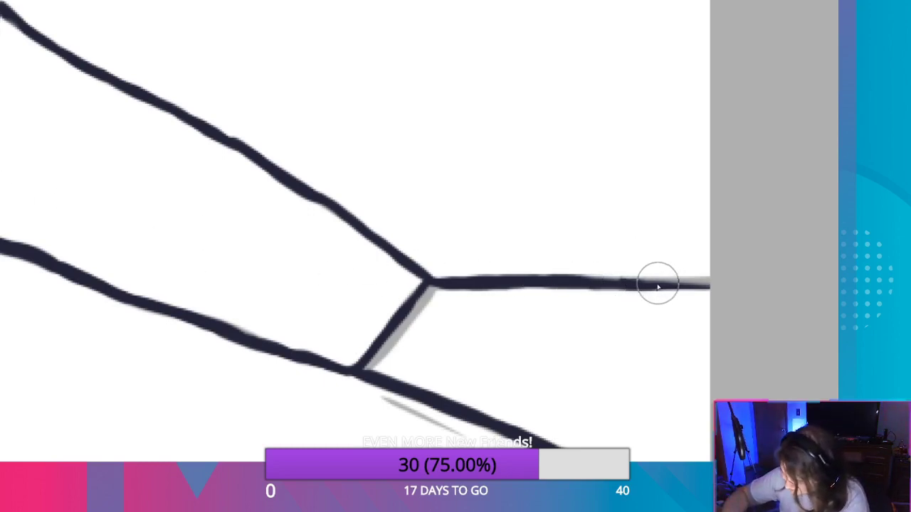
drag(639, 281, 695, 276)
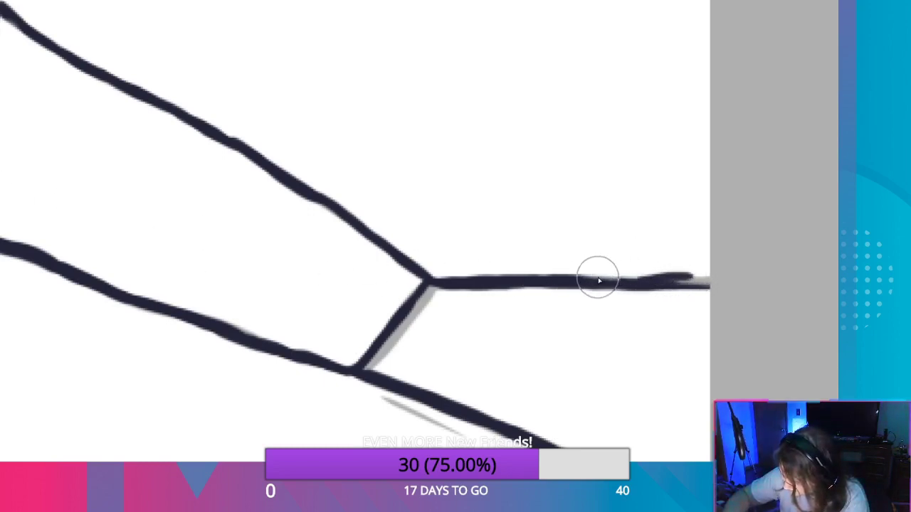
mouse_move(650, 284)
mouse_down()
mouse_move(718, 282)
mouse_move(436, 271)
mouse_move(541, 284)
mouse_move(586, 278)
mouse_up()
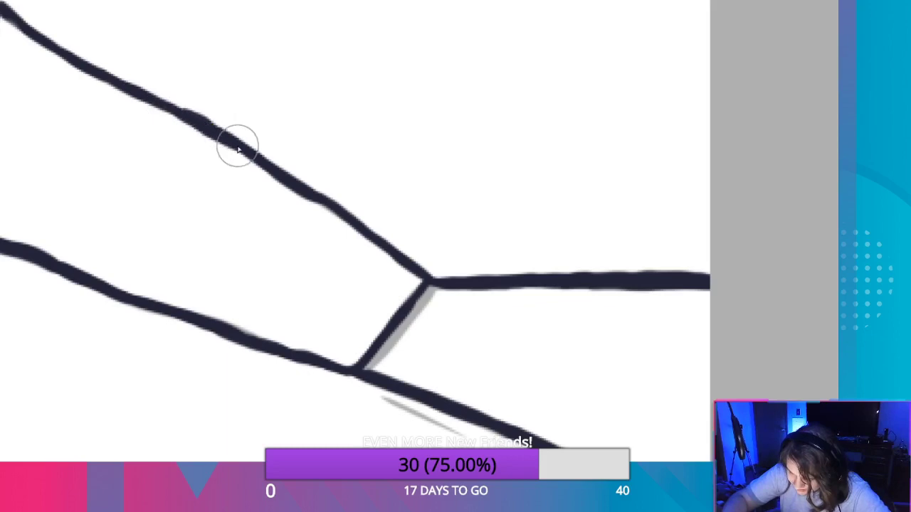
Thicken the upper half of the descending upper edge between the fourth and fifth cross dividers in dark navy.
drag(161, 95, 197, 116)
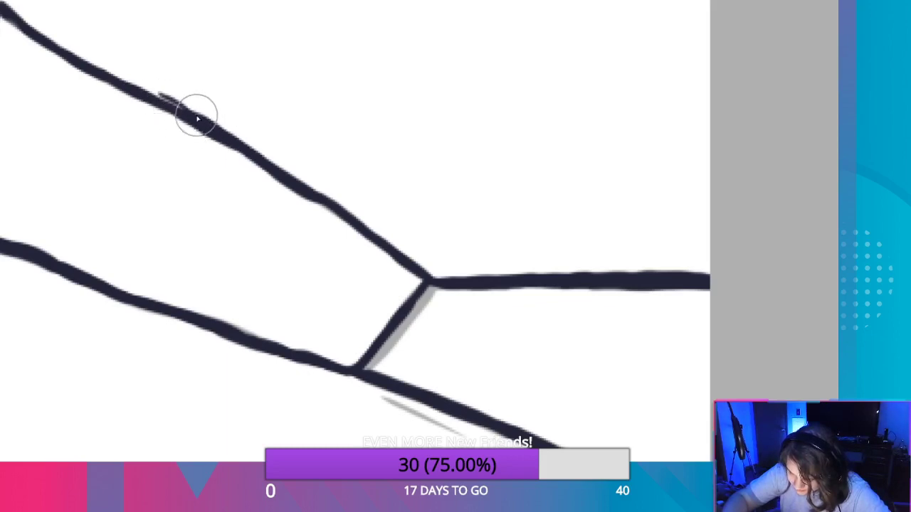
drag(179, 76, 271, 143)
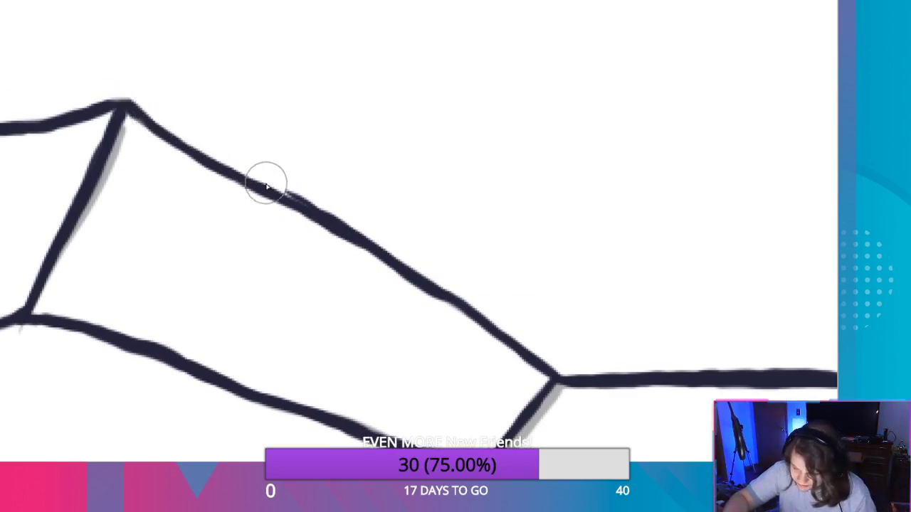
drag(311, 210, 248, 180)
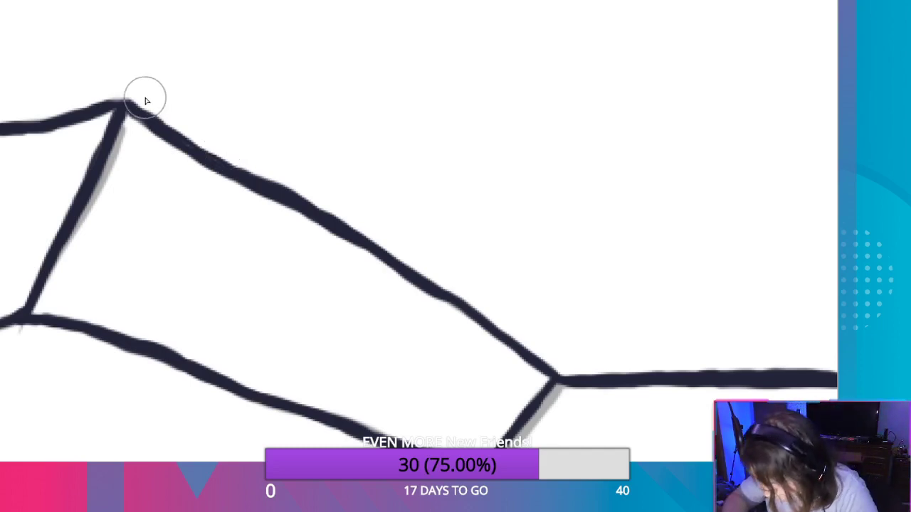
Try to redraw the descending upper edge between the fourth and fifth cross dividers as one straight dark navy stroke.
drag(181, 141, 594, 361)
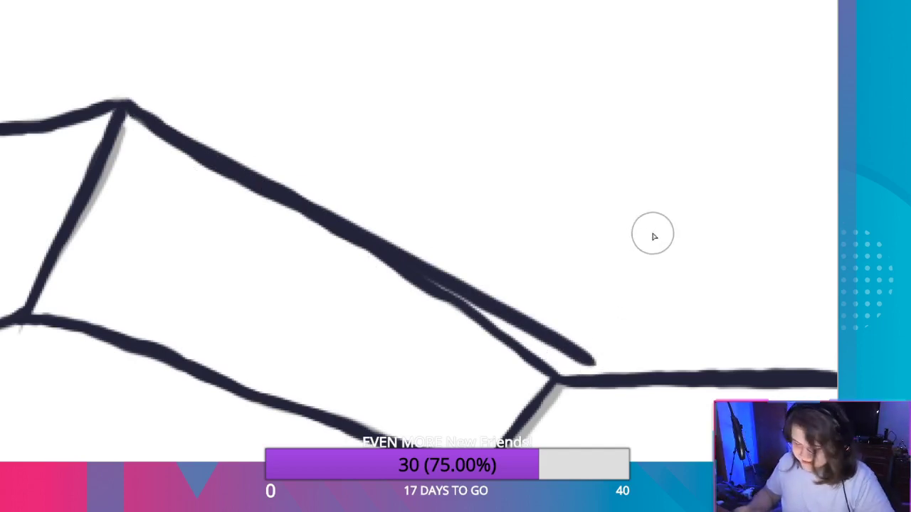
key(ctrl+z)
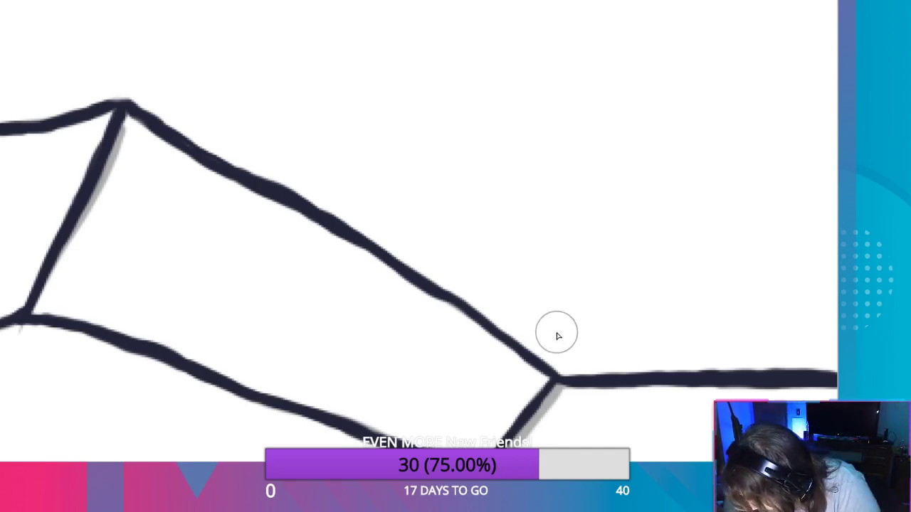
drag(556, 378, 112, 94)
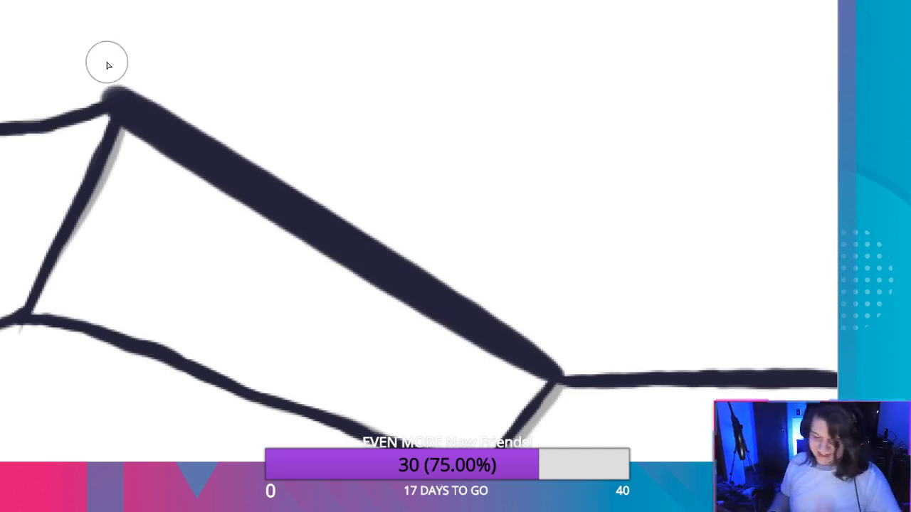
key(ctrl+z)
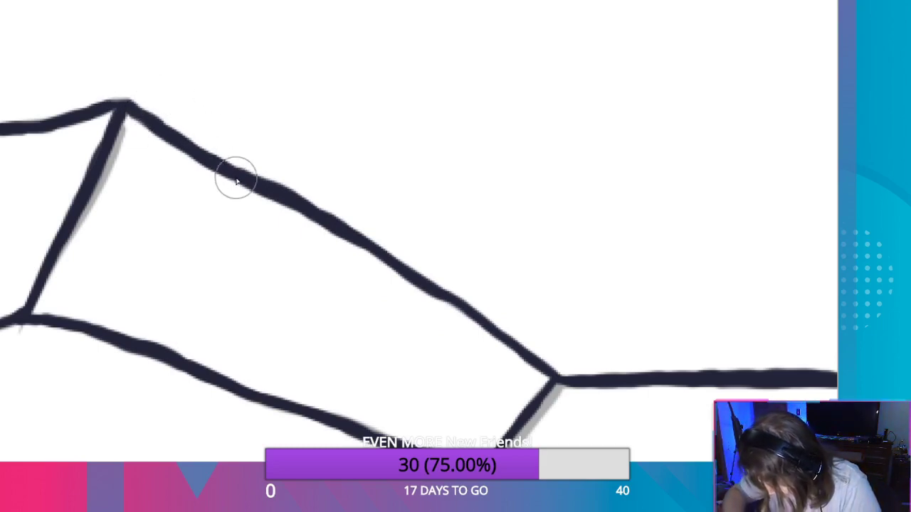
Remove the dark navy ink of the descending upper edge between the fourth and fifth cross dividers, keeping the grey sketch.
mouse_move(236, 181)
mouse_down()
mouse_move(548, 373)
mouse_move(108, 89)
mouse_up()
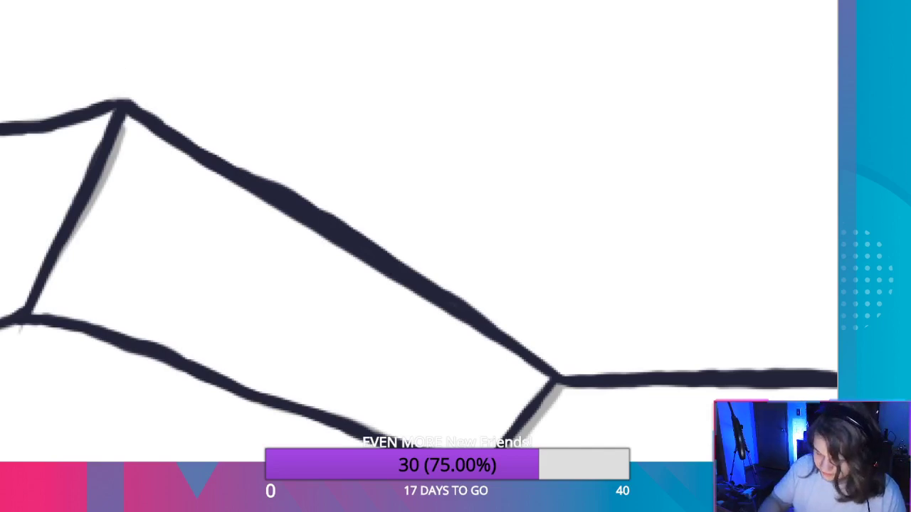
mouse_move(143, 110)
mouse_down()
mouse_move(539, 371)
mouse_move(525, 358)
mouse_up()
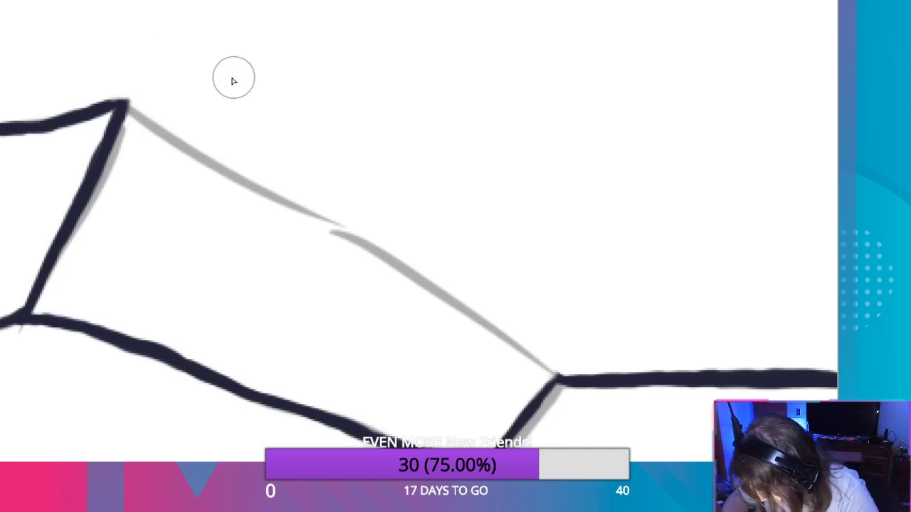
Ink the descending upper edge between the fourth and fifth cross dividers as one straight dark navy stroke.
mouse_move(130, 102)
mouse_down()
mouse_move(250, 189)
mouse_move(553, 372)
mouse_move(220, 161)
mouse_move(559, 376)
mouse_up()
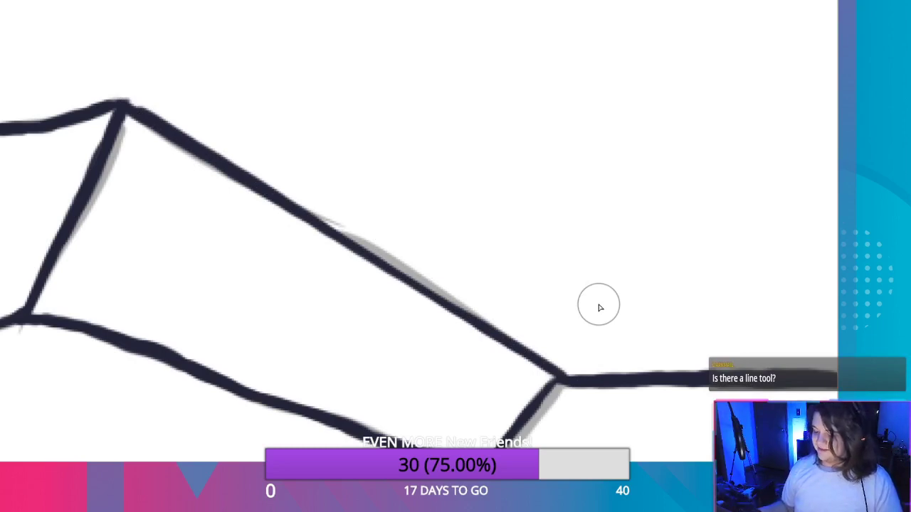
scroll(600, 307, down, 5)
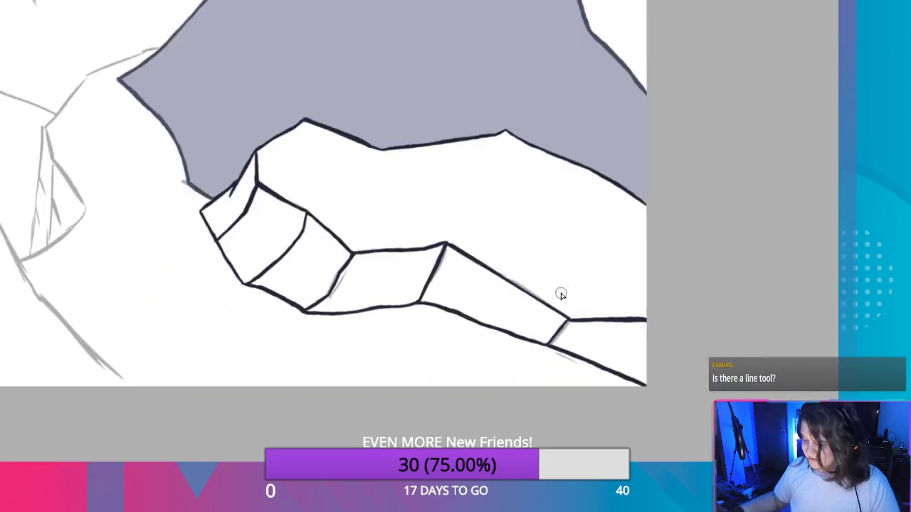
scroll(520, 261, up, 5)
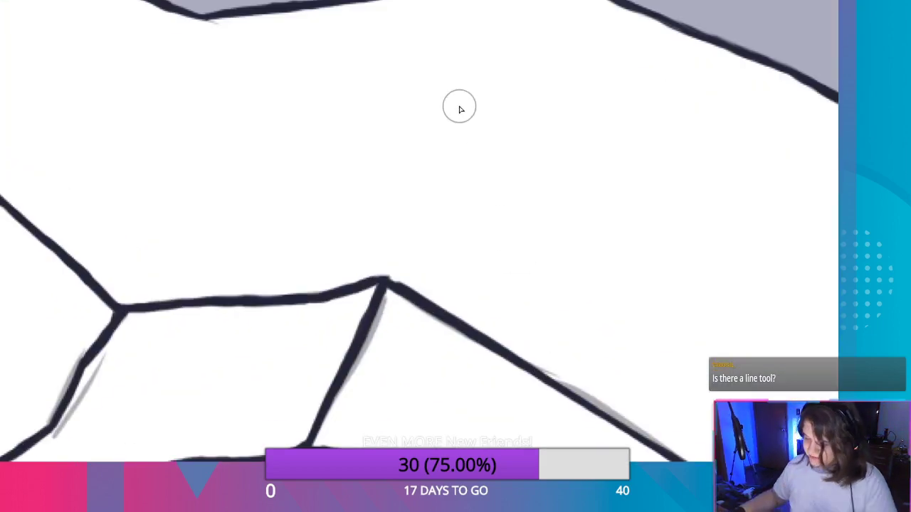
scroll(460, 106, up, 2)
scroll(415, 84, down, 2)
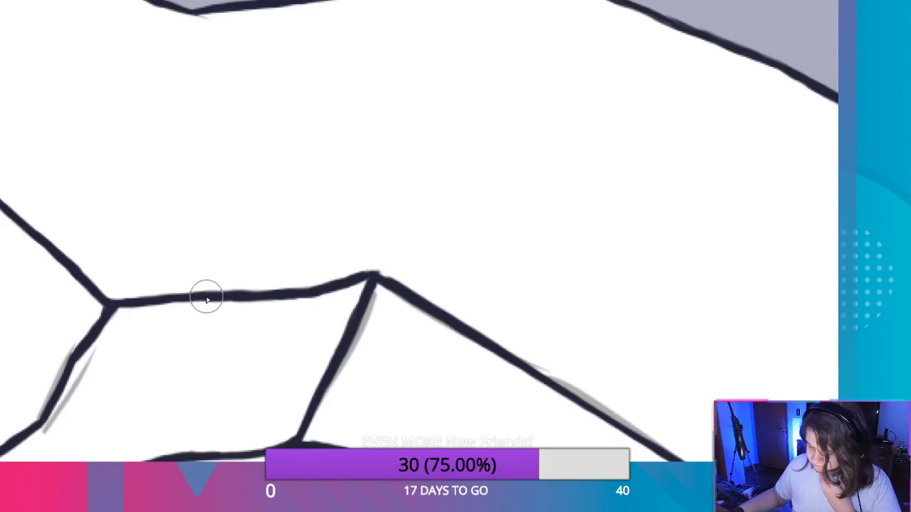
Thicken the mountain's lower outline in dark navy along the gentle rise from the valley point toward the small peak near the canvas's right border.
key(space)
drag(416, 135, 387, 327)
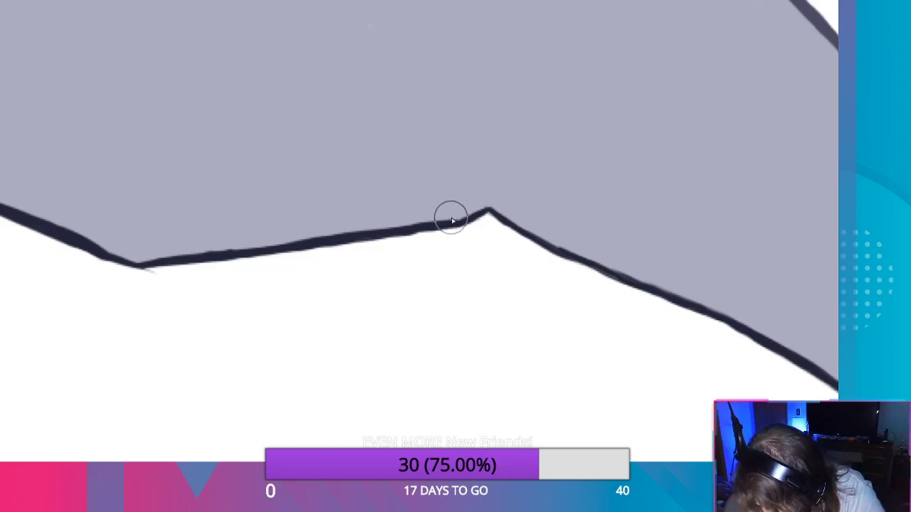
drag(449, 215, 149, 260)
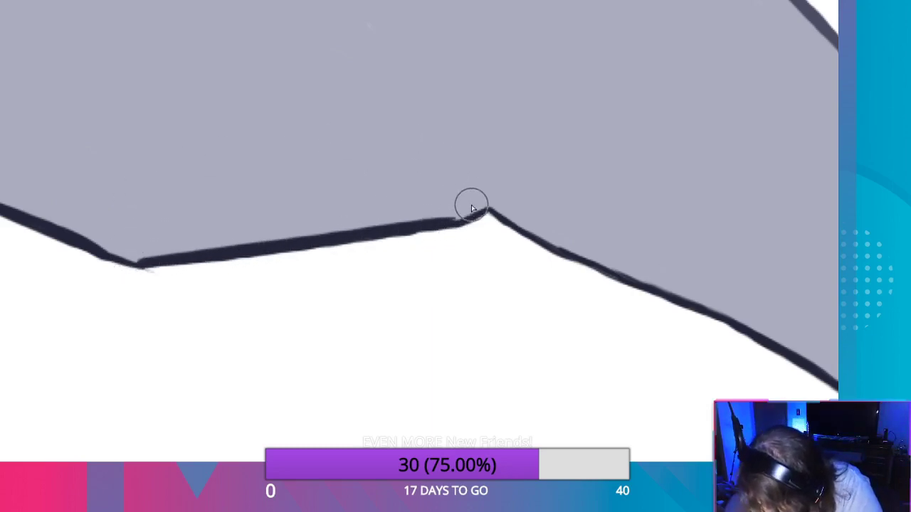
drag(449, 214, 466, 206)
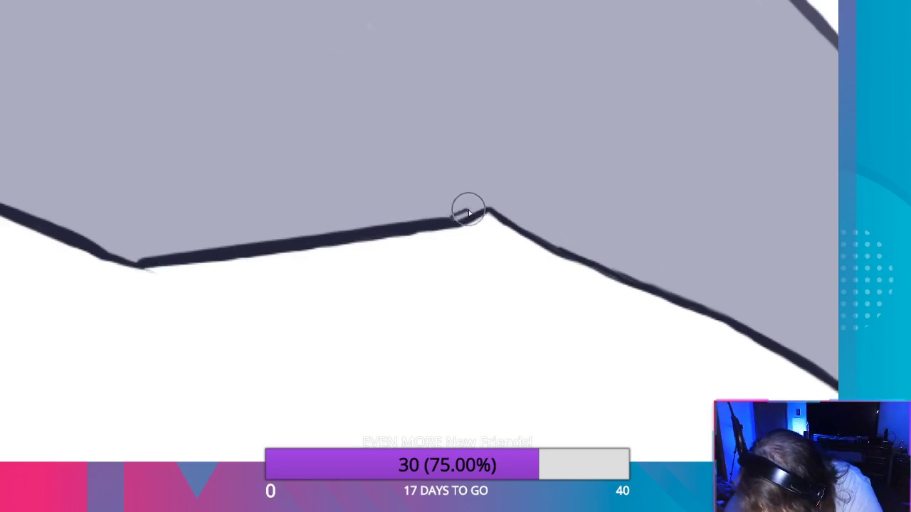
key(ctrl+z)
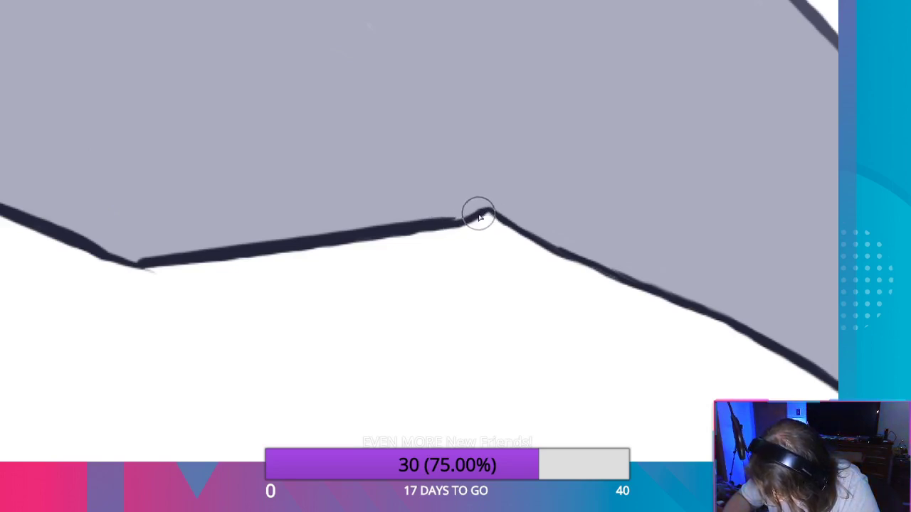
Even out the ink at the small peak and rework its descending outline to the canvas's right border into a straight dark navy line.
mouse_move(477, 212)
mouse_down()
mouse_move(453, 222)
mouse_move(477, 218)
mouse_up()
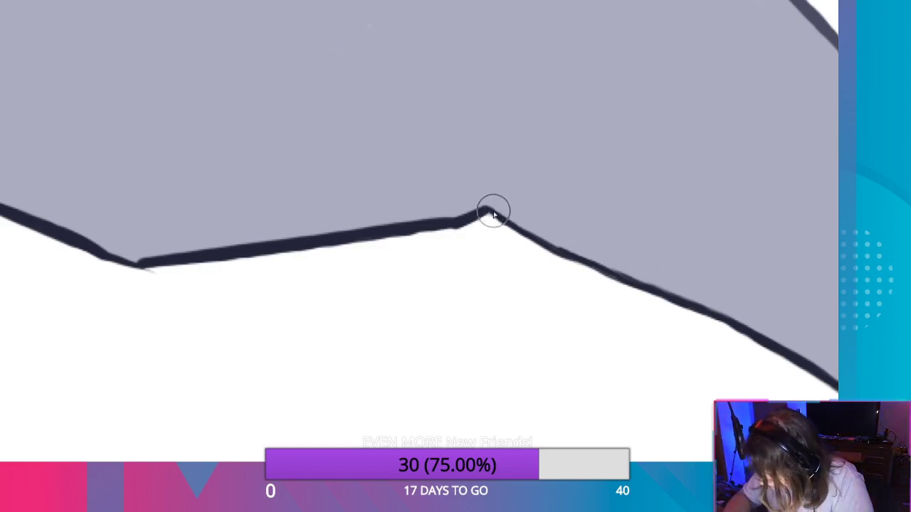
drag(482, 208, 833, 386)
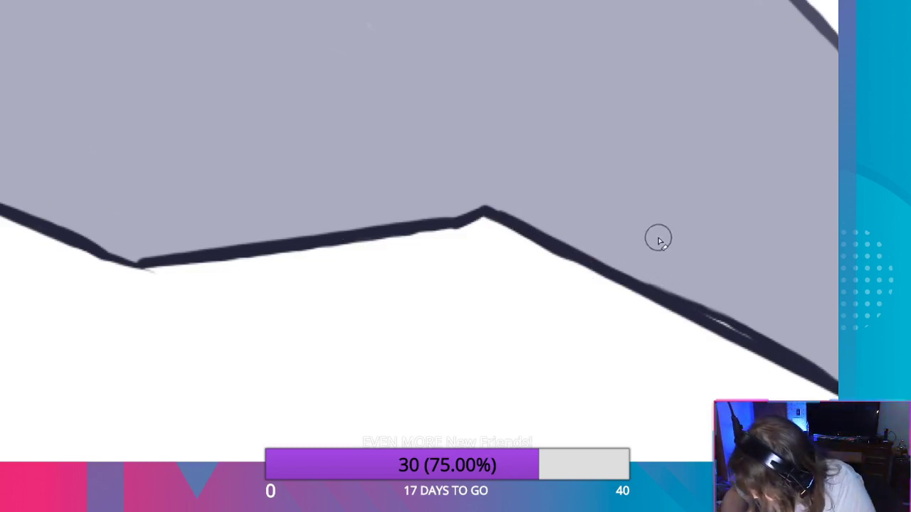
drag(612, 259, 836, 388)
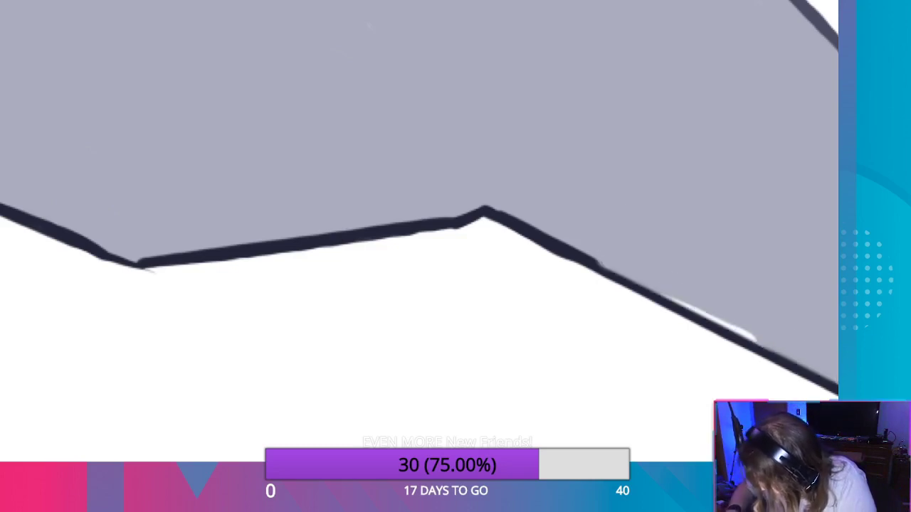
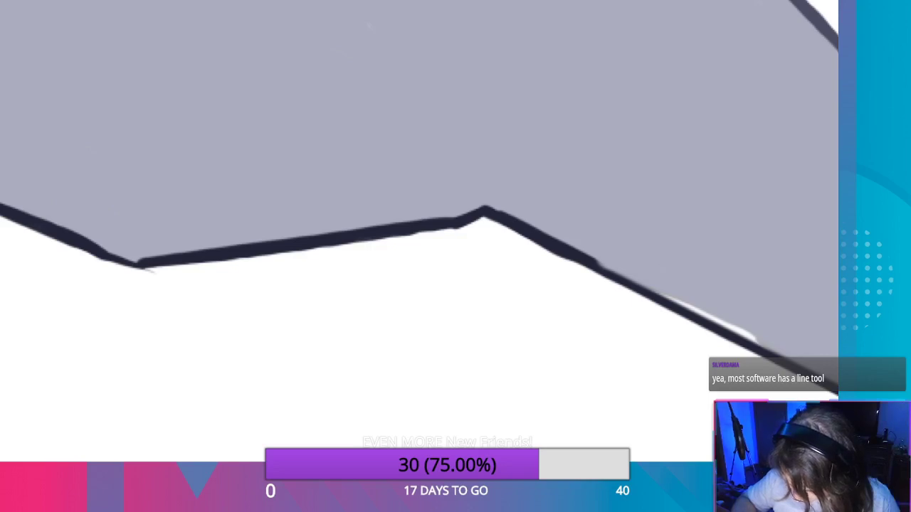
Try out filled dark navy shapes over the mountain, including triangles and an ellipse, and undo them.
drag(85, 119, 633, 362)
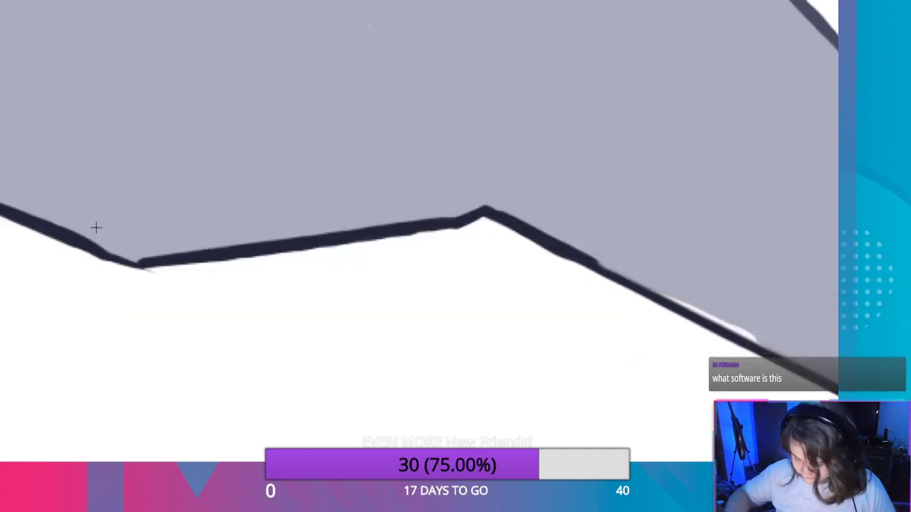
drag(191, 123, 610, 10)
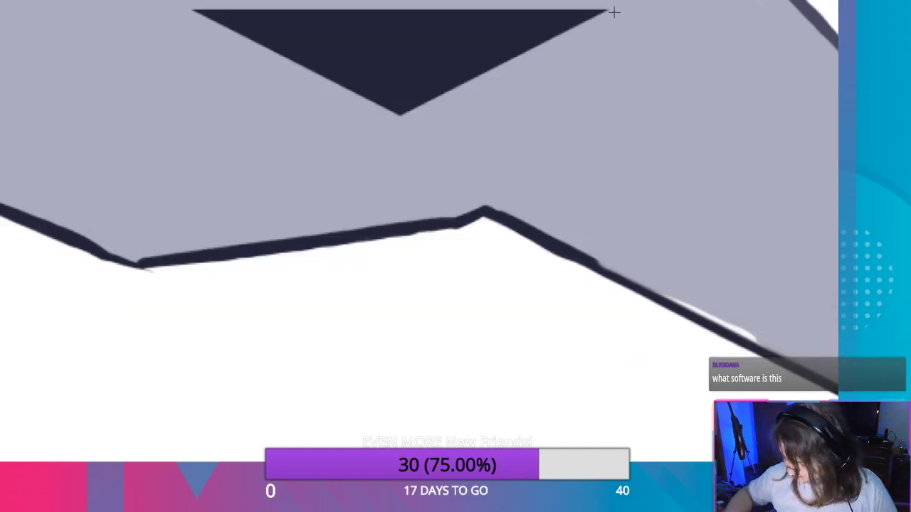
drag(335, 67, 691, 268)
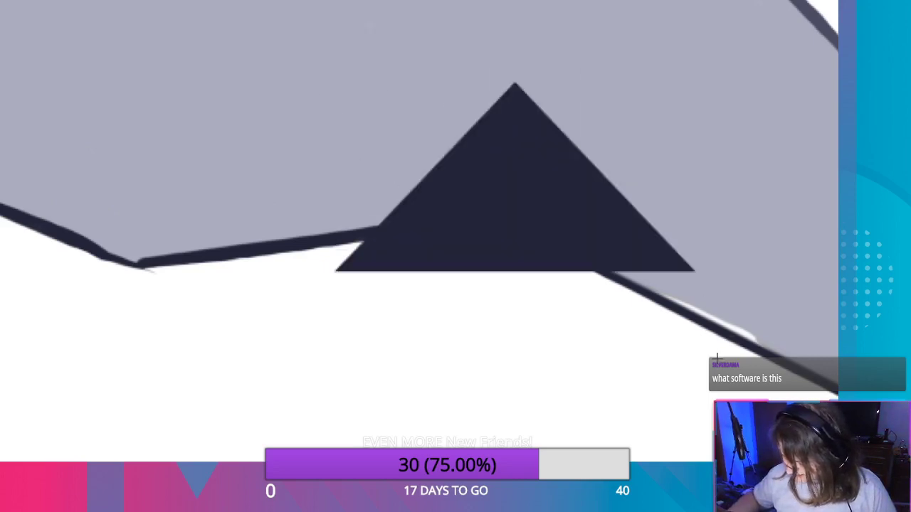
mouse_move(237, 76)
mouse_down()
mouse_move(305, 254)
mouse_move(703, 123)
mouse_up()
key(ctrl+z)
drag(457, 79, 806, 346)
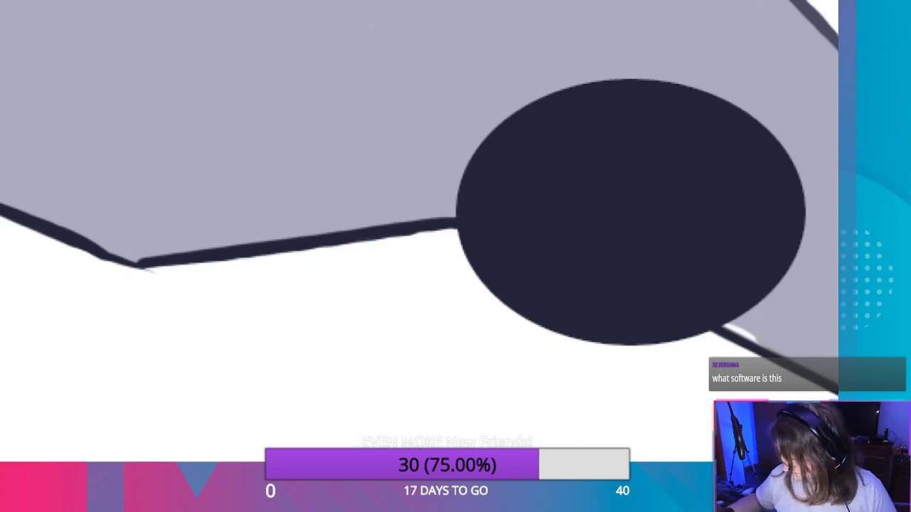
key(ctrl+z)
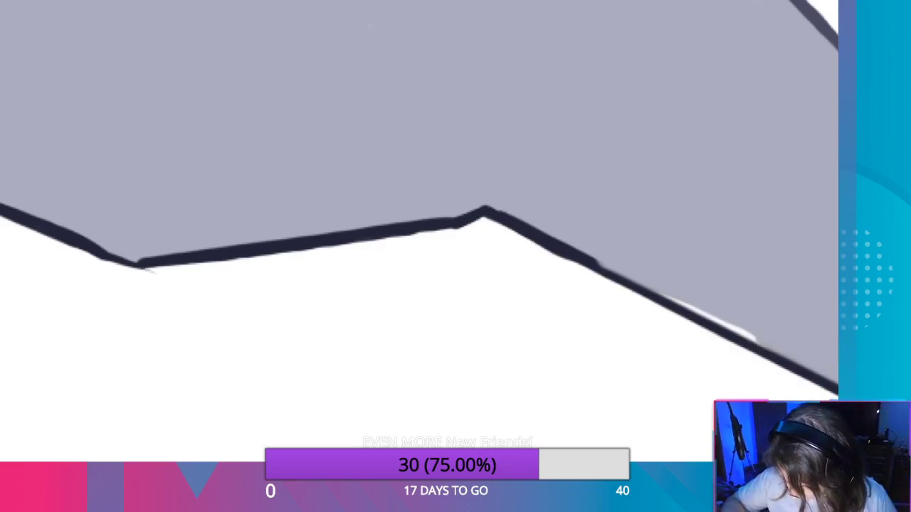
Try a thin freehand curve, larger brush strokes and a smudge along the mountain's lower outline, and undo them.
mouse_move(123, 135)
mouse_down()
mouse_move(470, 128)
mouse_move(704, 215)
mouse_up()
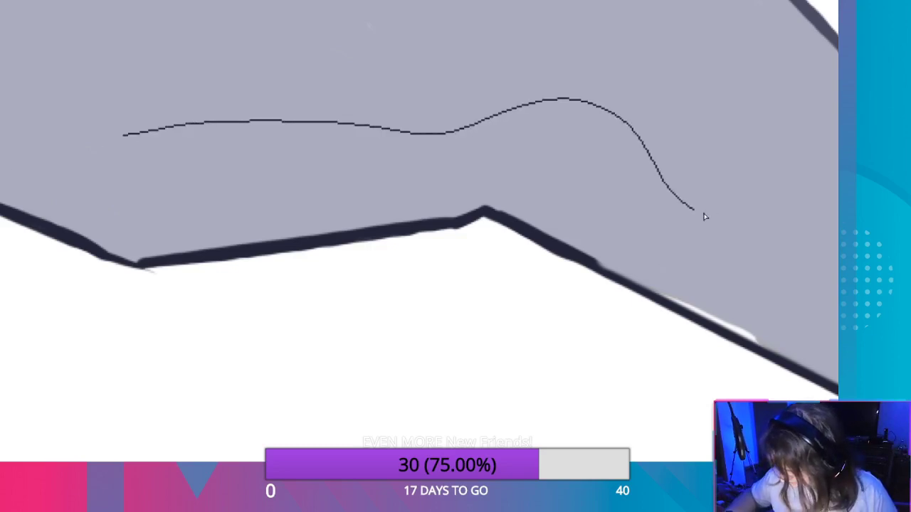
key(ctrl+z)
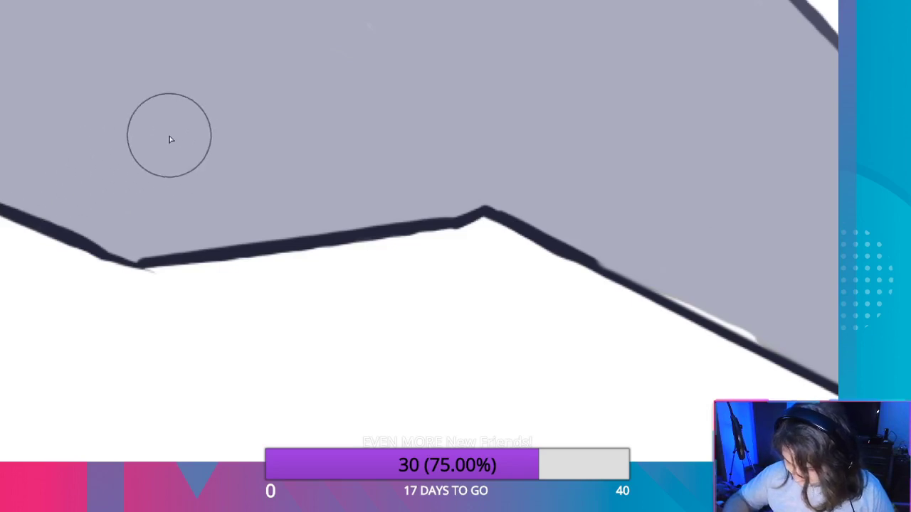
mouse_move(174, 116)
mouse_down()
mouse_move(332, 126)
mouse_move(769, 245)
mouse_up()
key(ctrl+z)
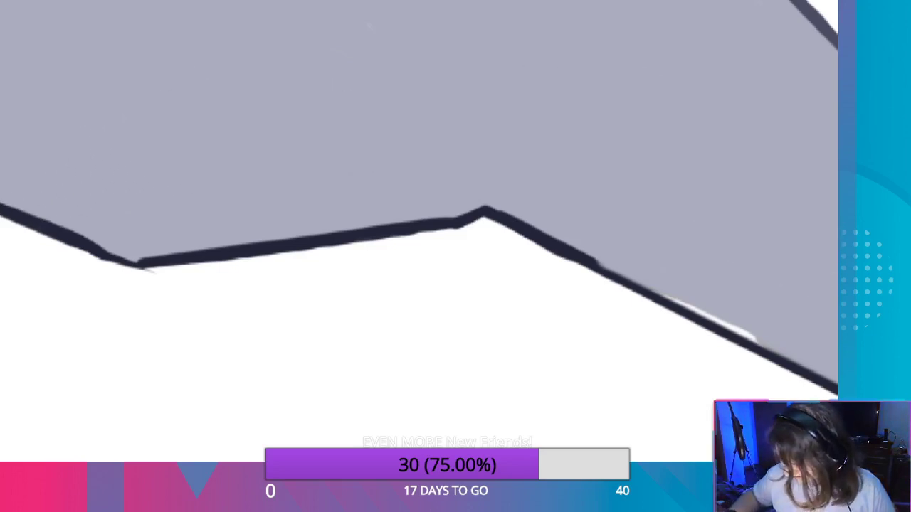
mouse_move(118, 131)
mouse_down()
mouse_move(282, 163)
mouse_move(605, 349)
mouse_move(382, 116)
mouse_move(484, 13)
mouse_up()
key(ctrl+z)
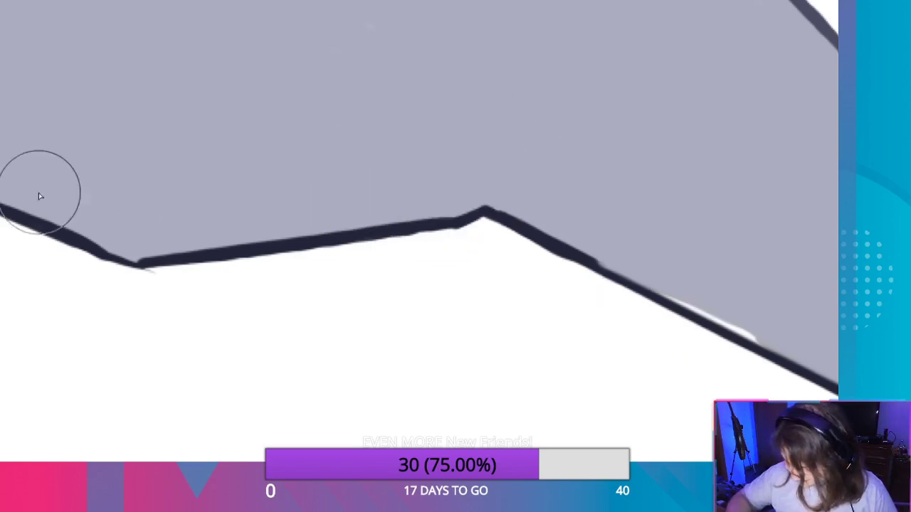
mouse_move(222, 187)
mouse_down()
mouse_move(459, 271)
mouse_move(311, 209)
mouse_up()
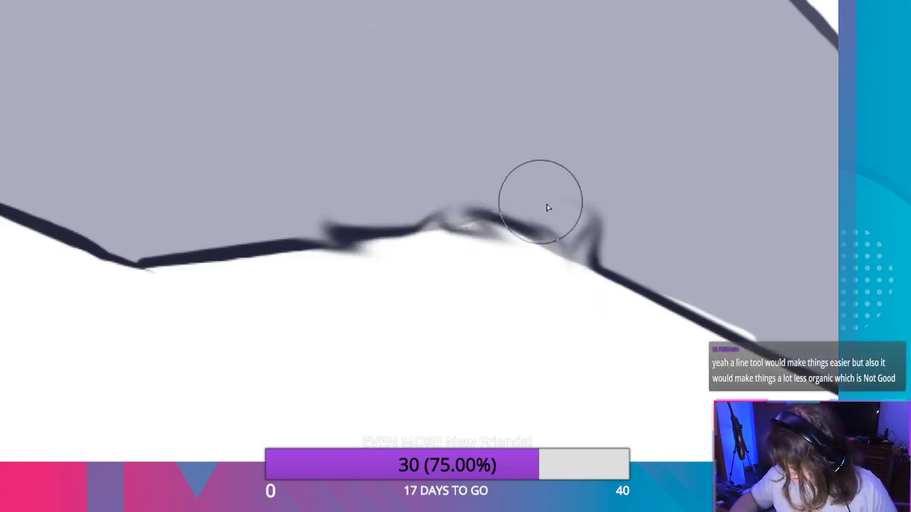
key(ctrl+z)
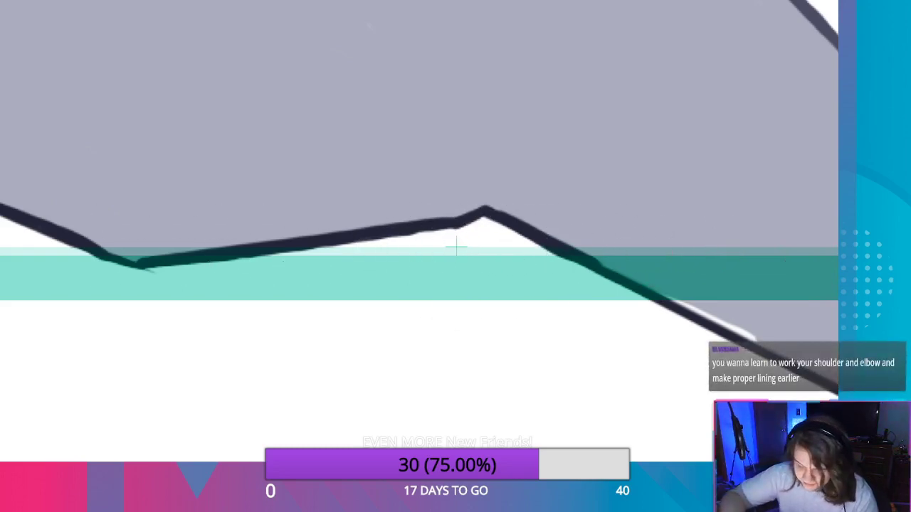
Move the straight ruler guide up from the mountain's lower outline so it lies horizontally across the middle of the mountain.
key(e)
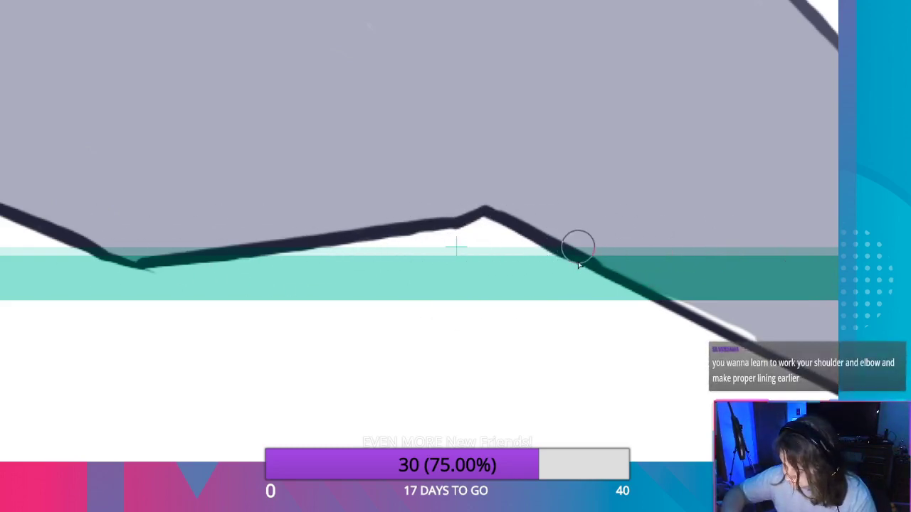
scroll(582, 280, down, 1)
scroll(582, 279, down, 1)
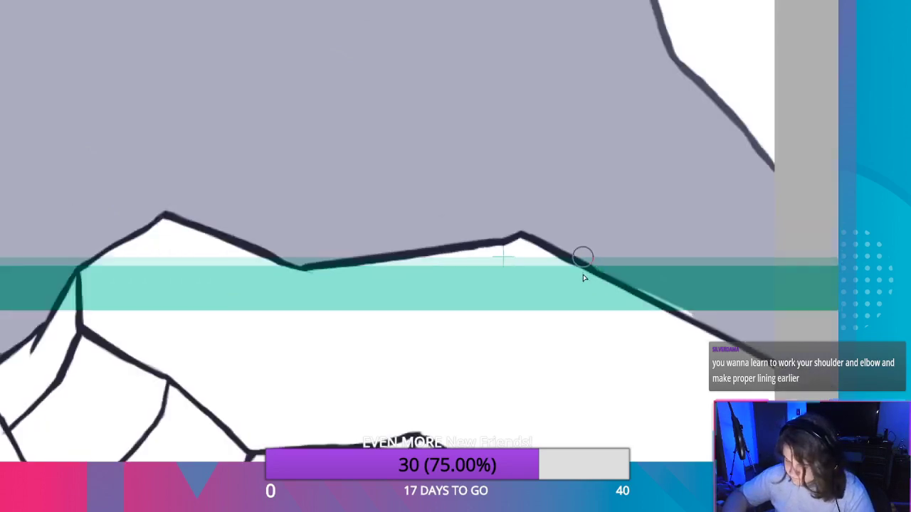
scroll(580, 271, up, 1)
scroll(581, 271, down, 2)
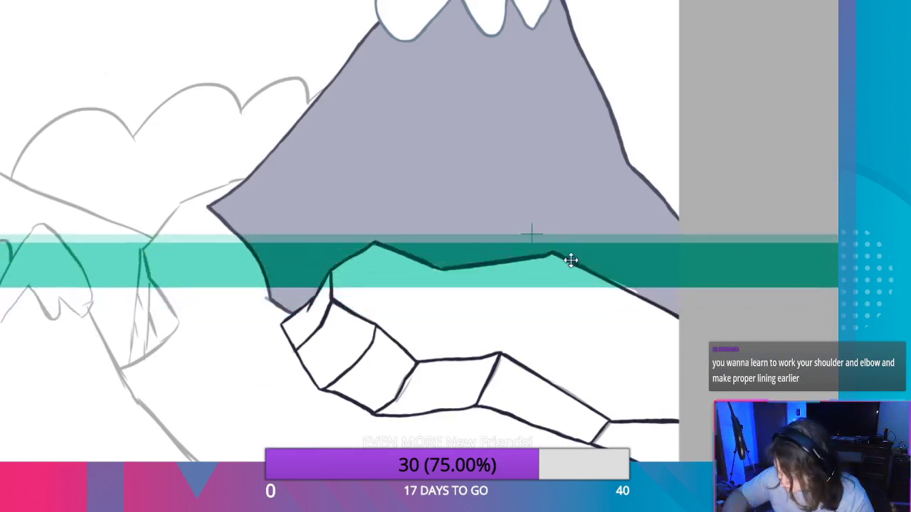
mouse_move(772, 307)
mouse_down()
mouse_move(767, 244)
mouse_move(661, 181)
mouse_up()
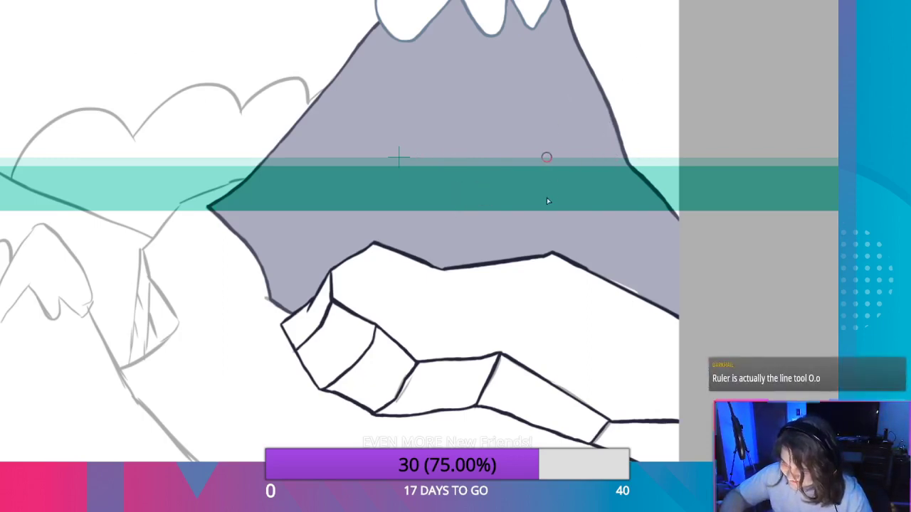
drag(519, 206, 559, 195)
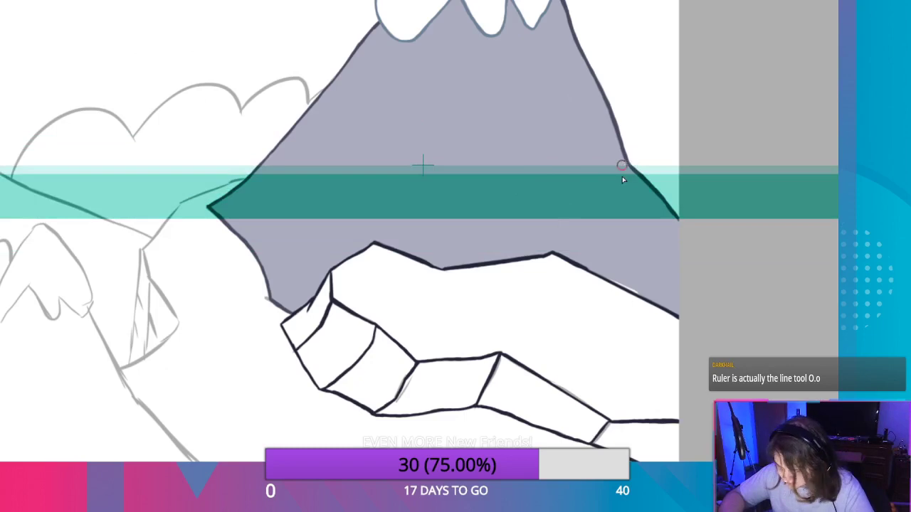
drag(626, 191, 705, 231)
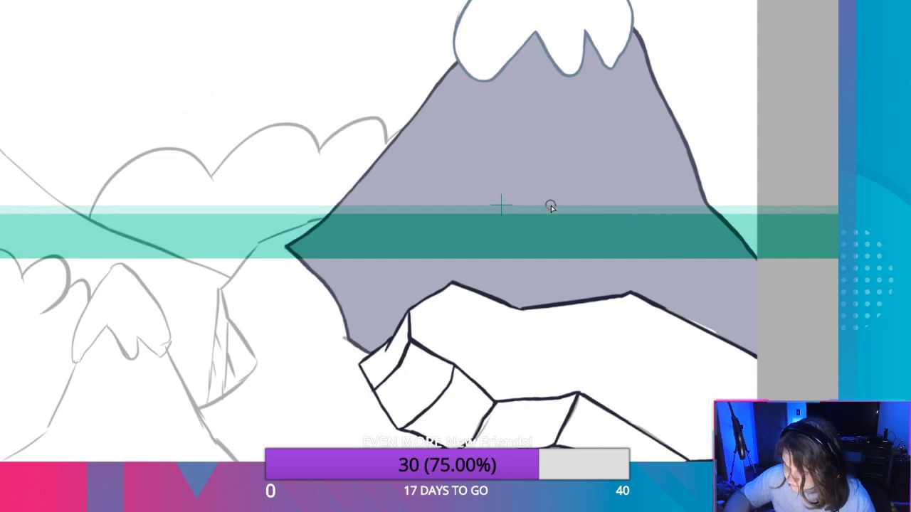
Try the circular ruler guide in place of the straight one and switch to the parallel line ruler across the mountain.
mouse_move(502, 205)
mouse_down()
mouse_move(515, 248)
mouse_move(496, 290)
mouse_move(513, 261)
mouse_move(500, 205)
mouse_up()
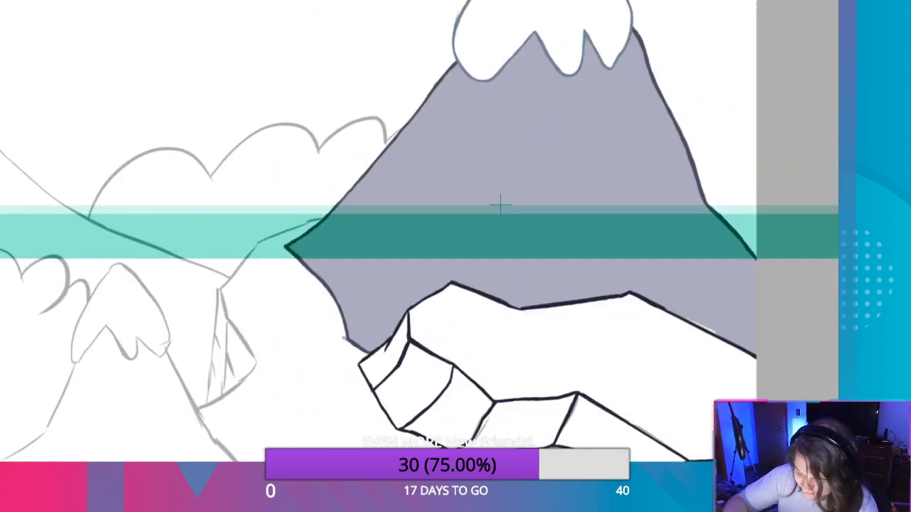
drag(500, 205, 500, 206)
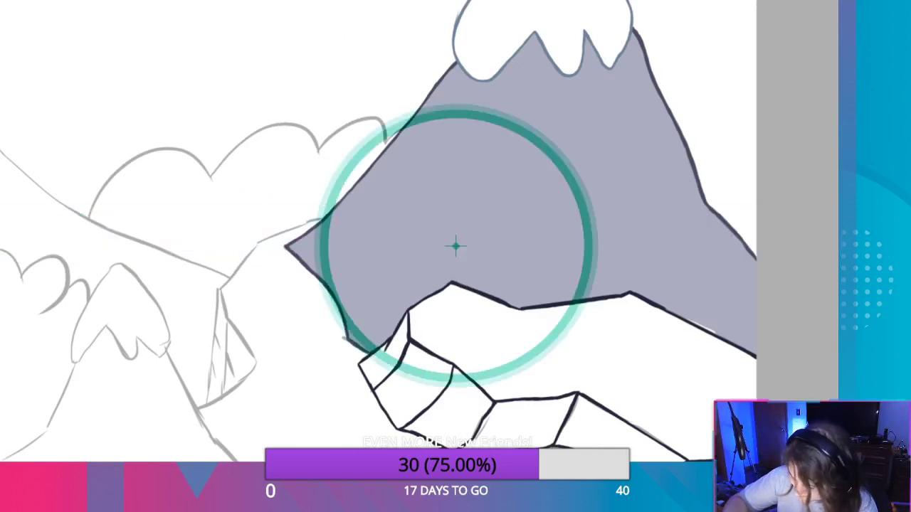
drag(456, 245, 456, 245)
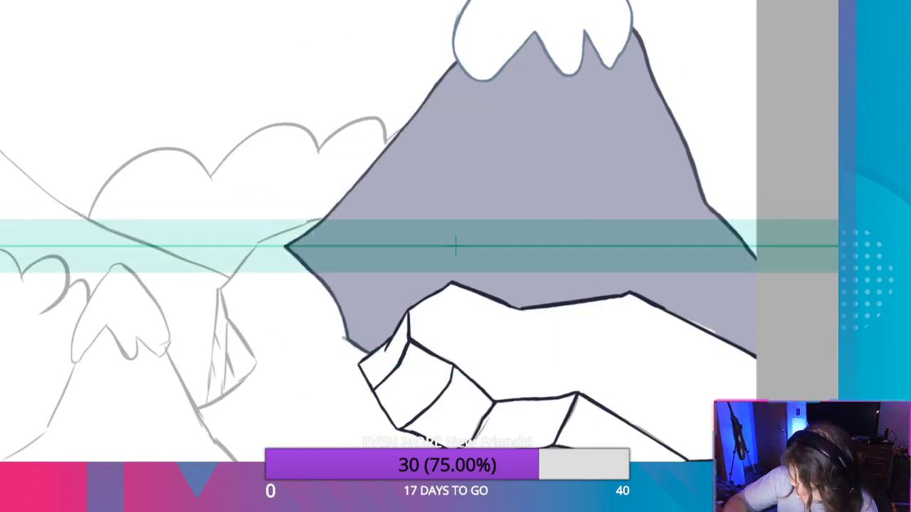
Test horizontal dark navy strokes along the parallel line ruler across the mountain and undo them.
drag(226, 258, 287, 259)
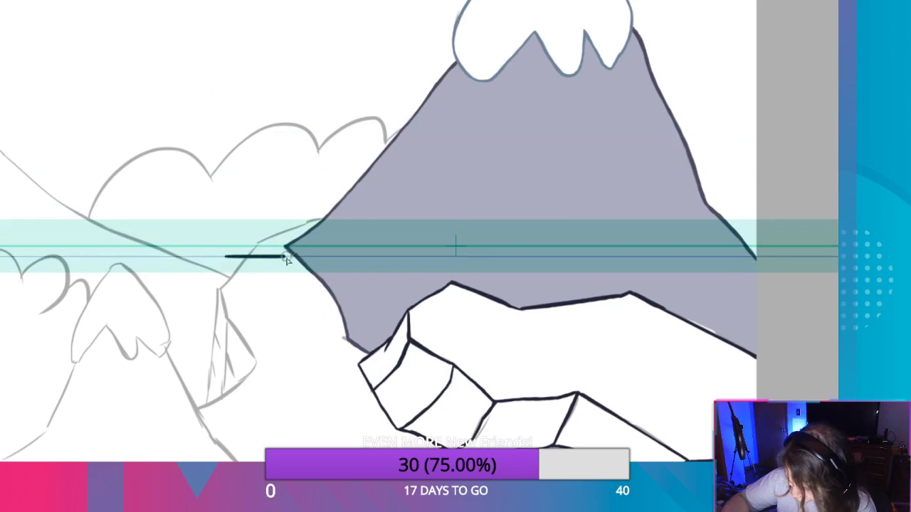
drag(523, 219, 525, 221)
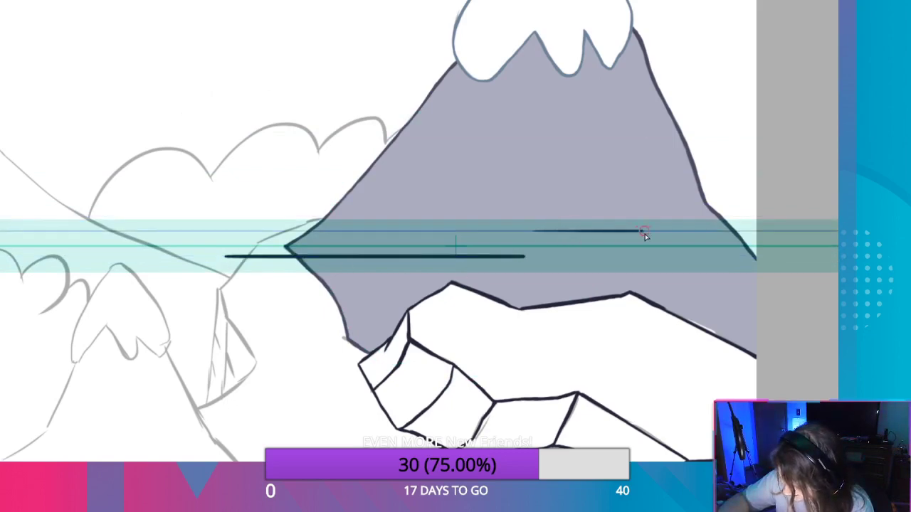
key(ctrl+z)
key(ctrl+z)
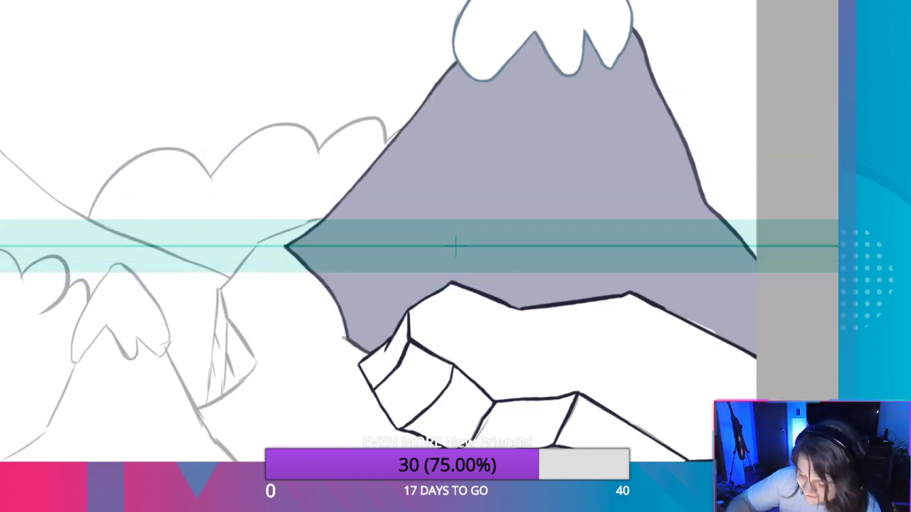
Try the concentric circle ruler with a large dark navy circle around the mountain and undo the circle.
click(6, 50)
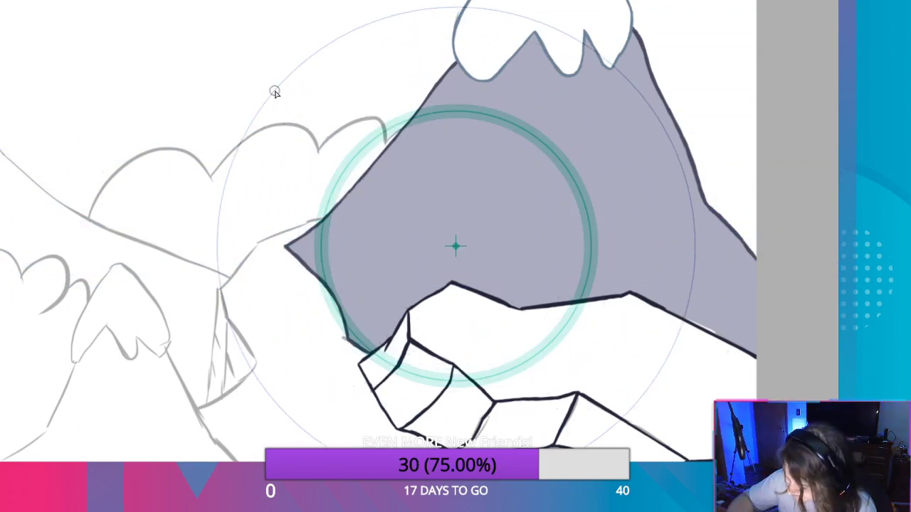
mouse_move(278, 78)
mouse_down()
mouse_move(683, 193)
mouse_move(302, 296)
mouse_up()
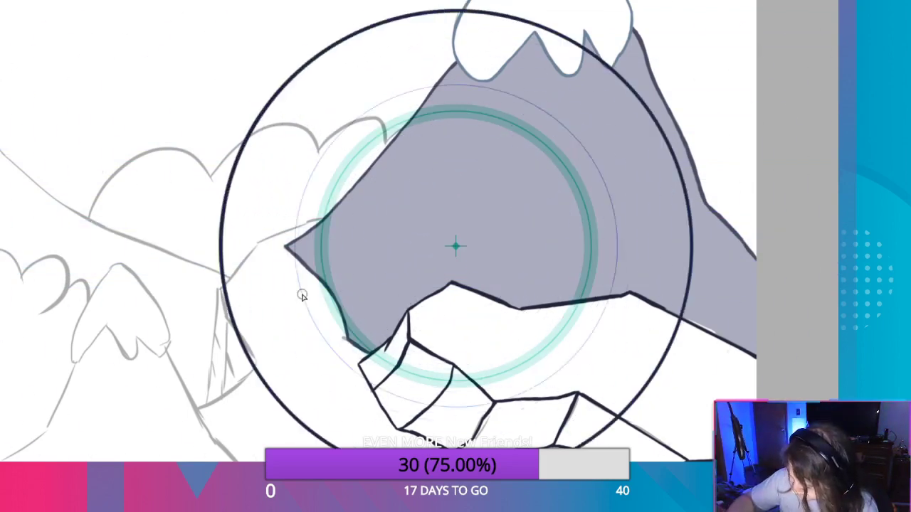
key(ctrl+z)
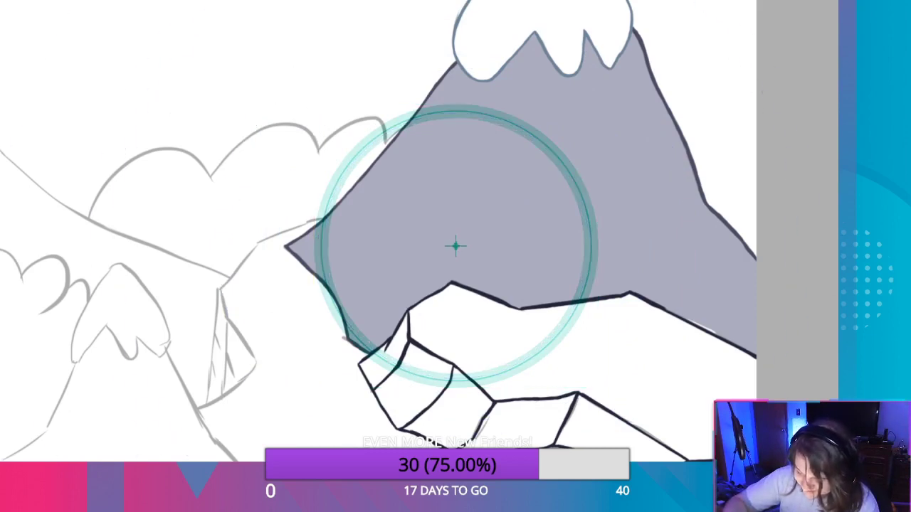
Switch to the radial line ruler, test two dark navy lines through its centre across the mountain, and undo them.
click(2, 95)
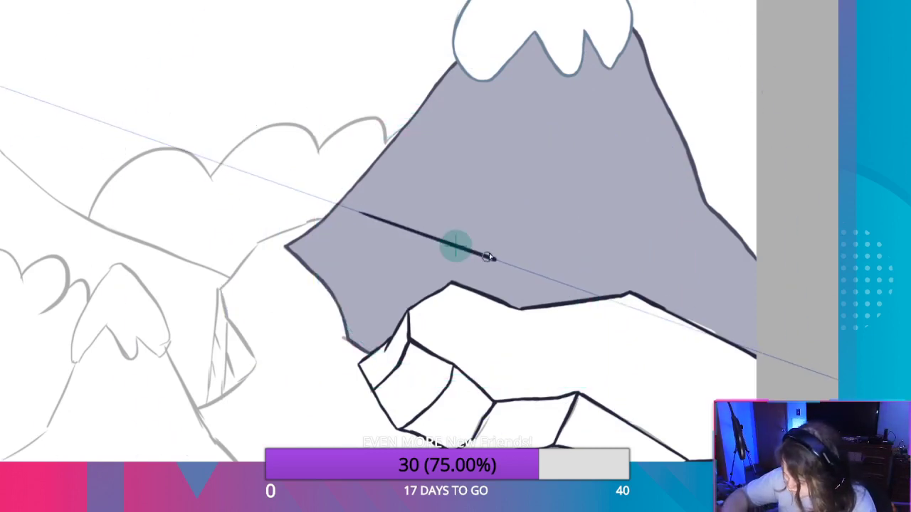
drag(489, 258, 229, 174)
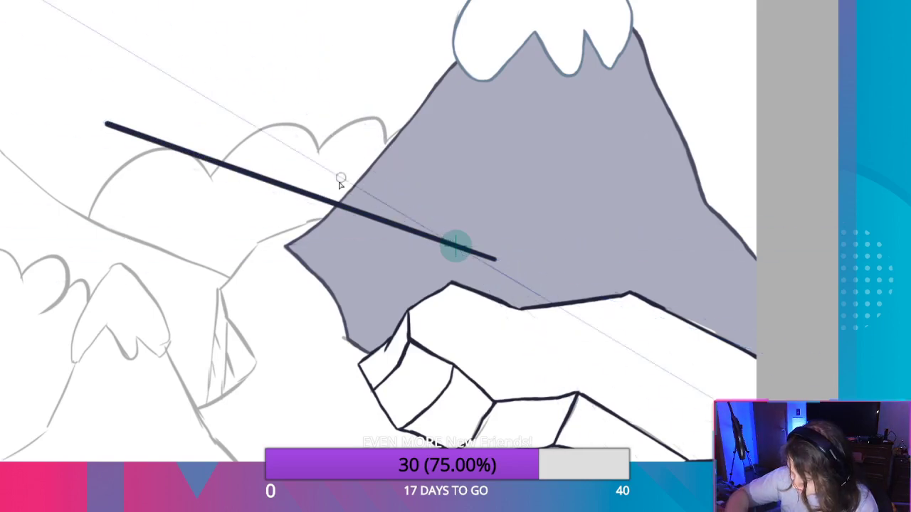
drag(322, 318, 610, 149)
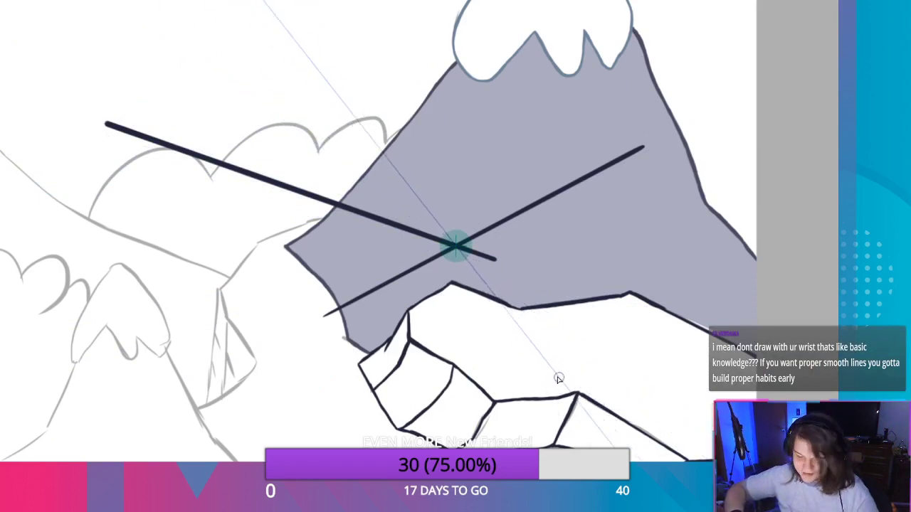
key(ctrl+z)
key(ctrl+z)
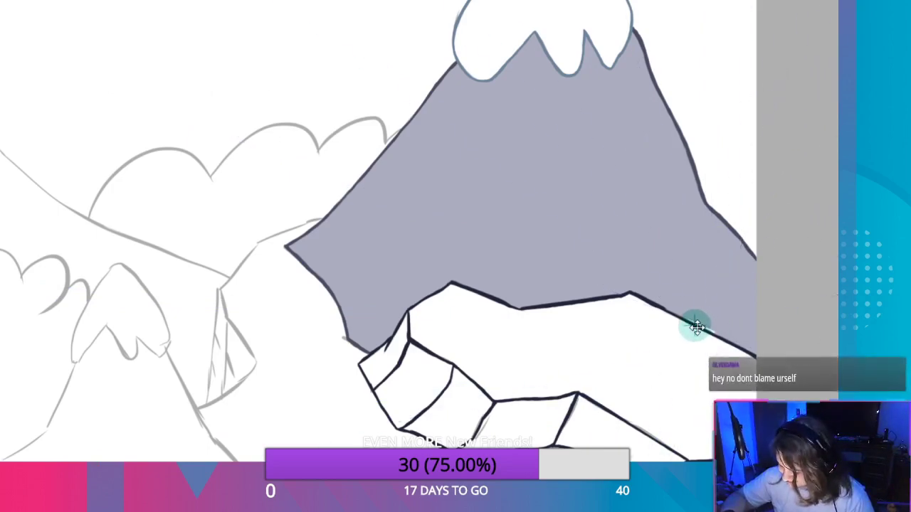
Try strokes through the radial ruler's centre on the mountain's lower outline near the right peak and undo them.
scroll(694, 326, up, 5)
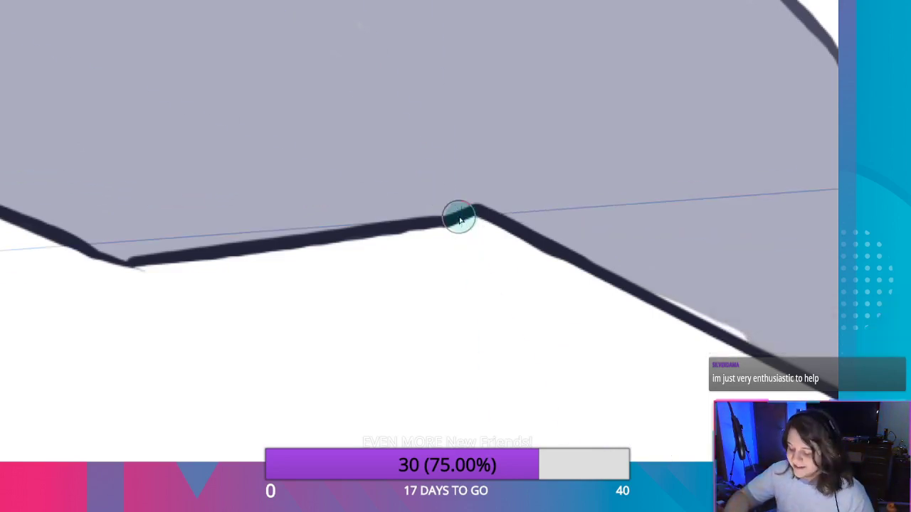
drag(427, 233, 338, 283)
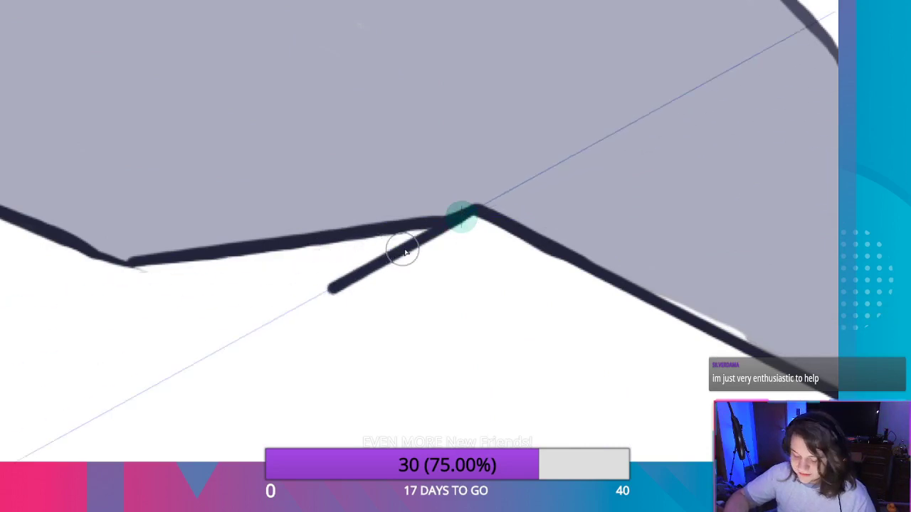
key(ctrl+z)
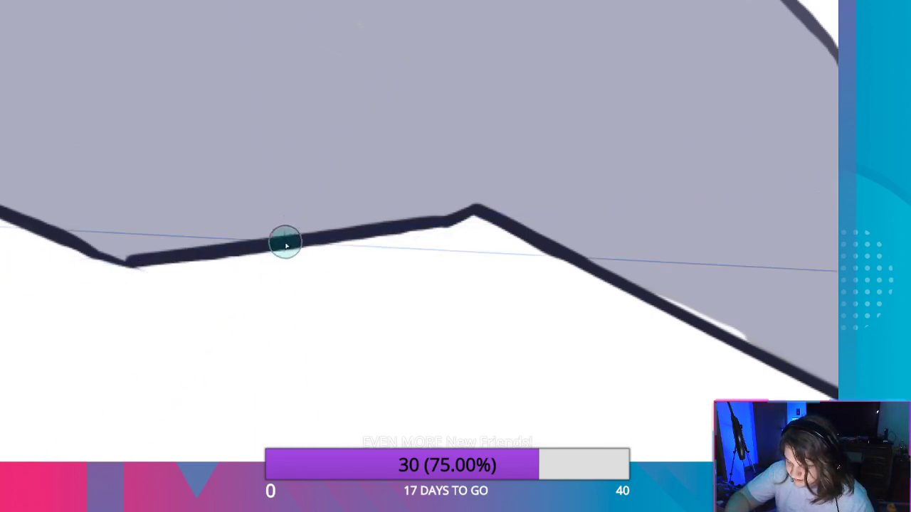
drag(283, 241, 146, 192)
key(ctrl+z)
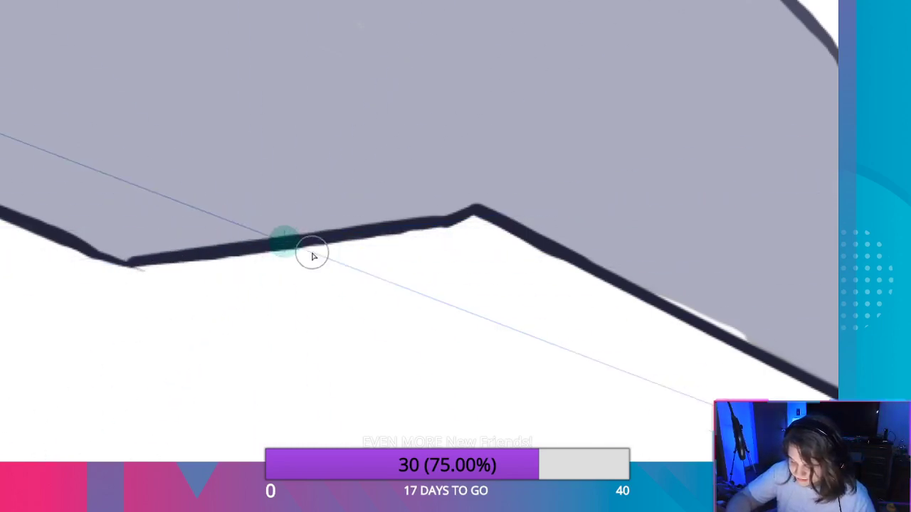
Redraw the dip in the mountain's lower outline and the short slope up to its left peak as straight dark navy lines.
scroll(284, 224, down, 2)
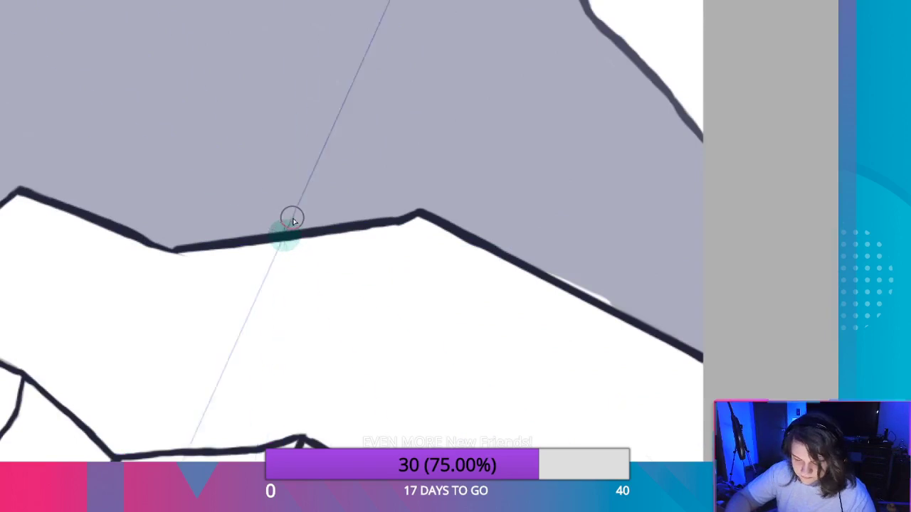
mouse_move(219, 184)
mouse_down()
mouse_move(435, 220)
mouse_move(449, 252)
mouse_up()
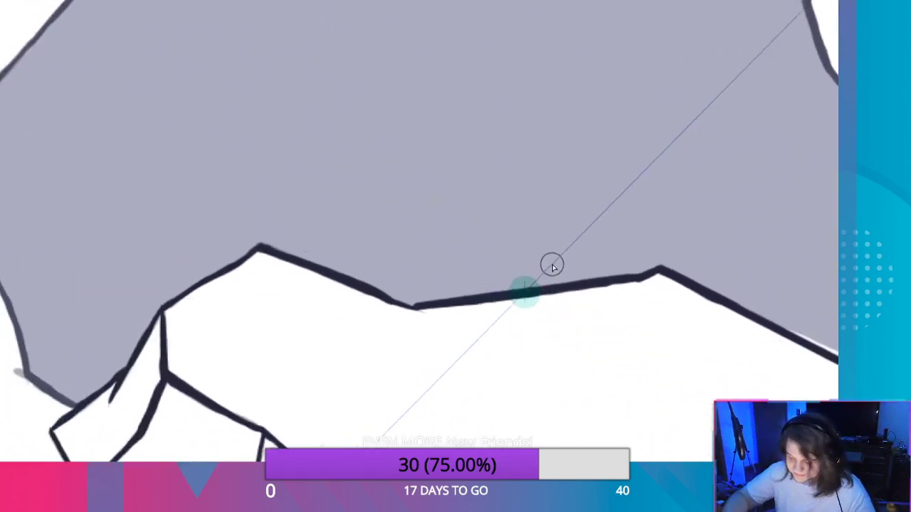
drag(526, 289, 448, 288)
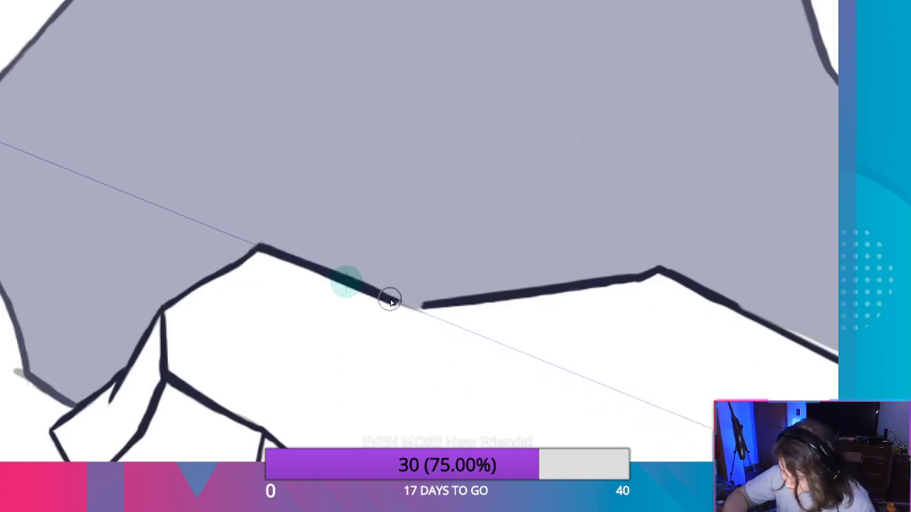
drag(393, 302, 398, 304)
key(ctrl+z)
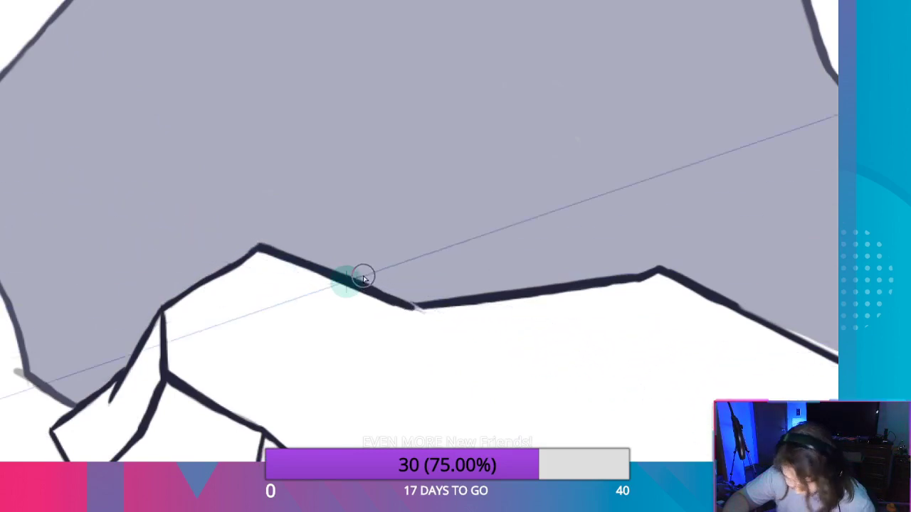
key(ctrl+z)
drag(347, 282, 492, 296)
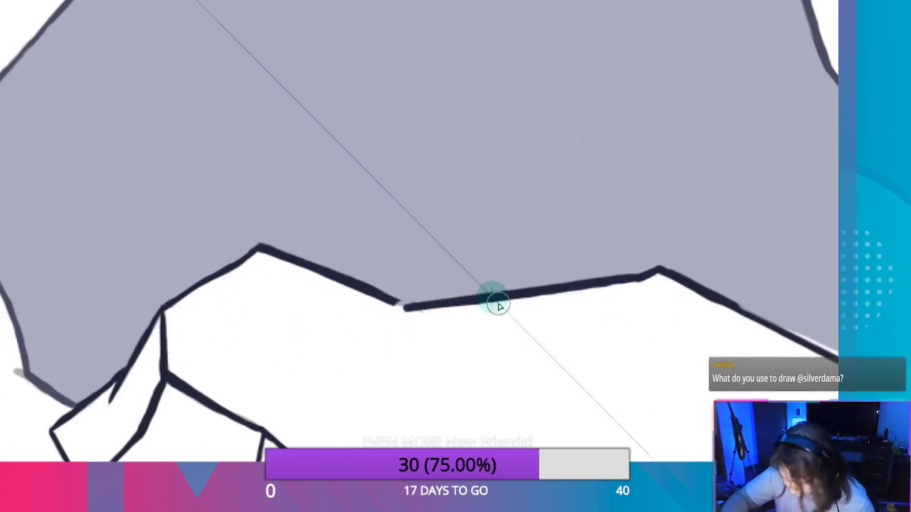
drag(494, 296, 349, 284)
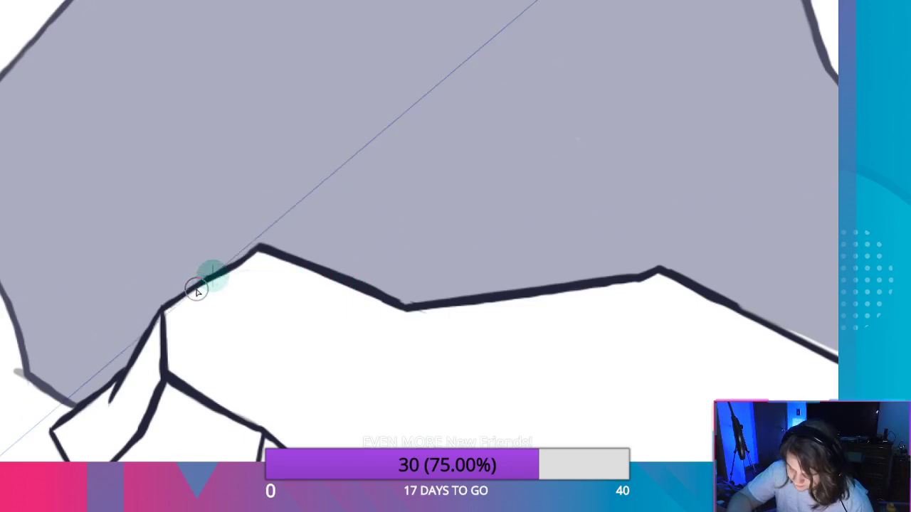
drag(163, 311, 256, 248)
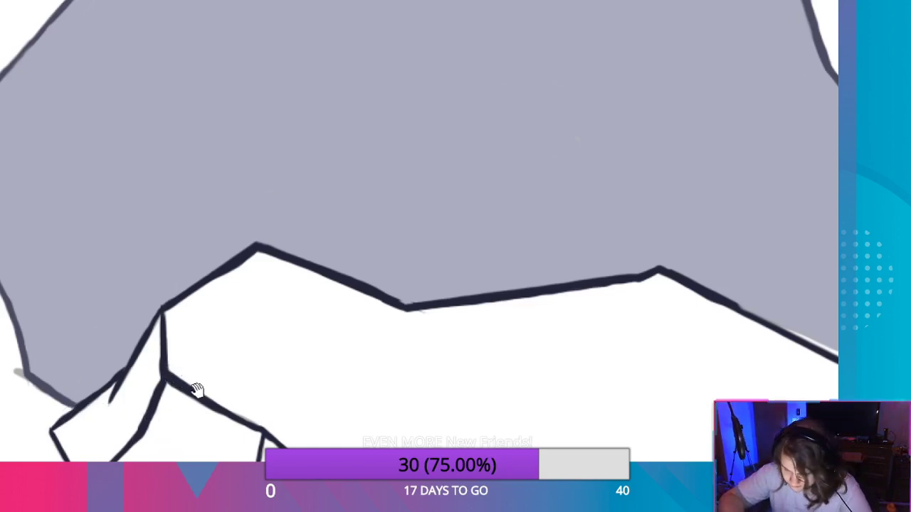
Ink the segmented strip's outer left edge with straight dark navy lines and continue around its corner into the lower edge.
mouse_move(221, 374)
mouse_down()
mouse_move(240, 301)
mouse_move(342, 223)
mouse_move(358, 232)
mouse_up()
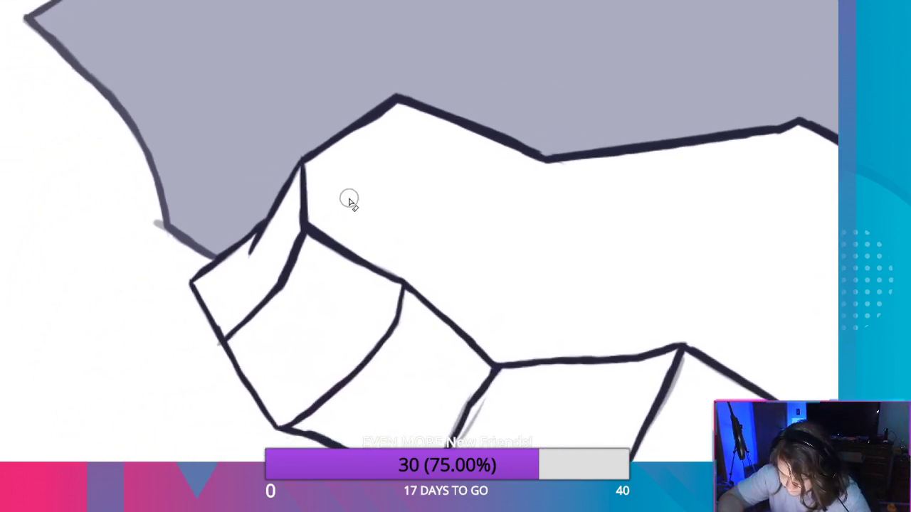
mouse_move(352, 127)
mouse_down()
mouse_move(380, 166)
mouse_move(346, 121)
mouse_move(330, 138)
mouse_move(339, 161)
mouse_up()
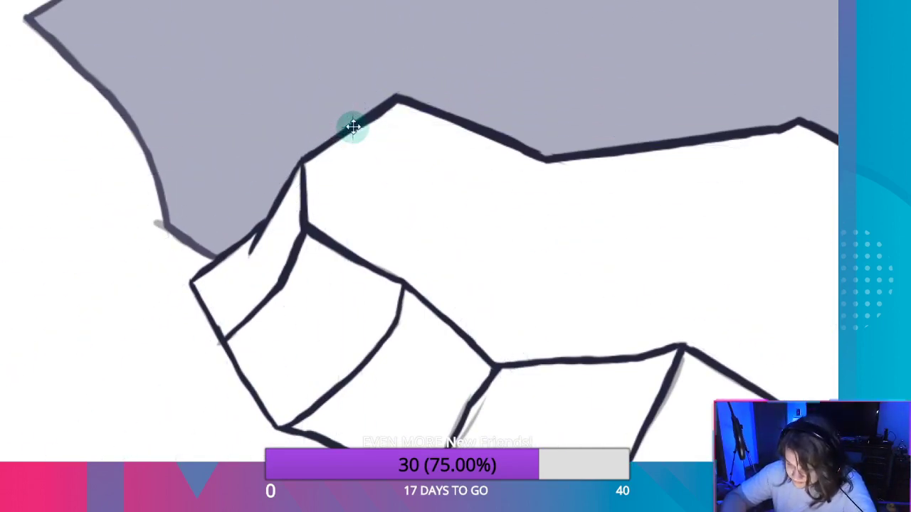
mouse_move(351, 126)
mouse_down()
mouse_move(310, 188)
mouse_move(265, 297)
mouse_move(234, 250)
mouse_move(204, 260)
mouse_move(199, 277)
mouse_move(212, 264)
mouse_up()
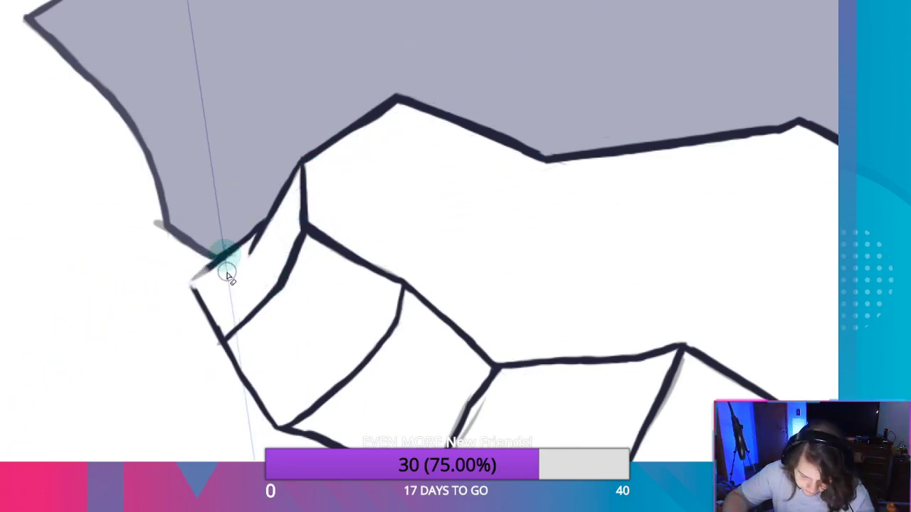
key(ctrl+z)
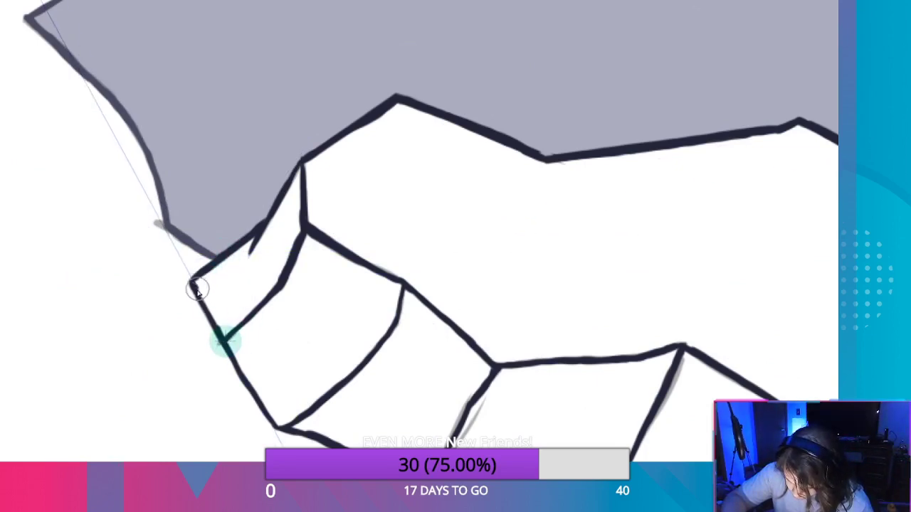
drag(195, 284, 272, 426)
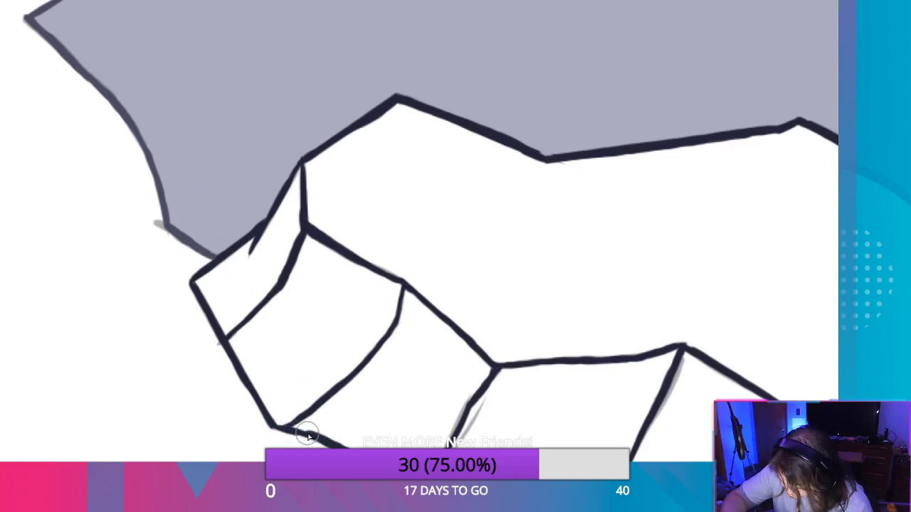
drag(276, 425, 326, 438)
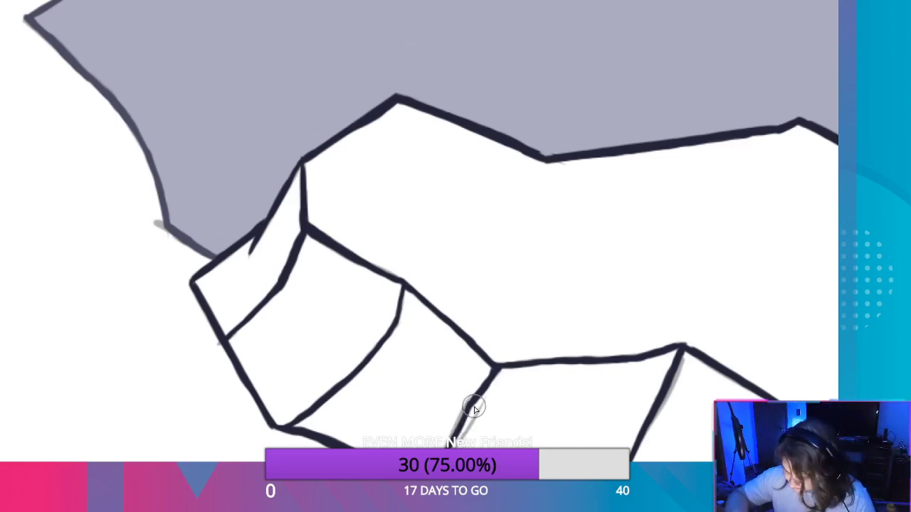
Try to align the radial ruler with the strip's third divider for a straighter line.
key(ctrl+r)
drag(167, 240, 459, 429)
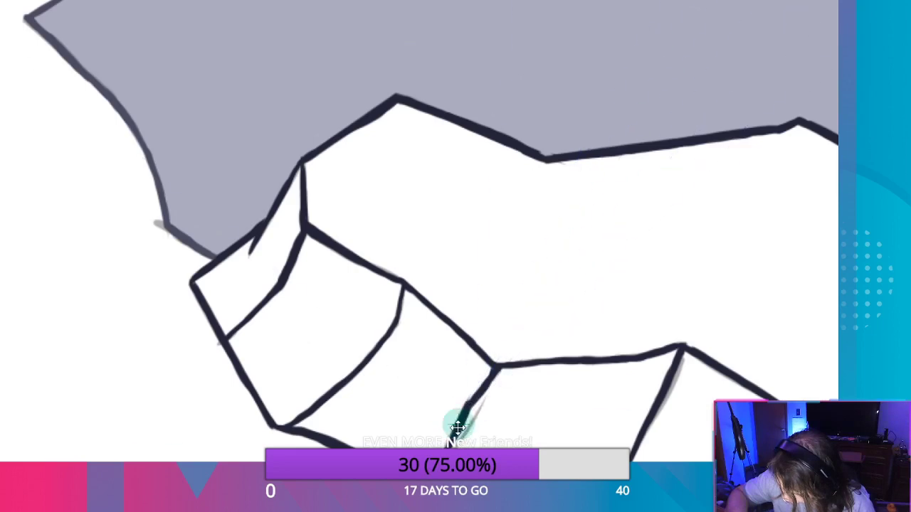
drag(464, 420, 484, 388)
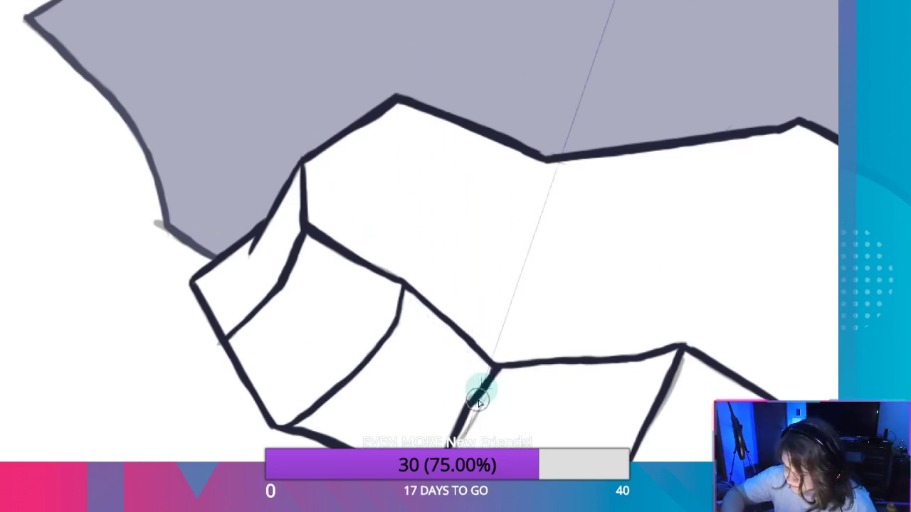
drag(482, 386, 443, 447)
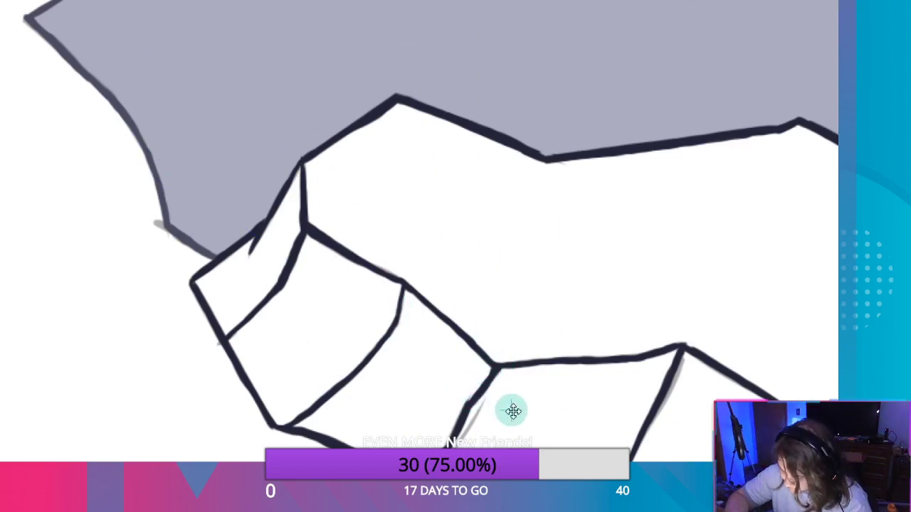
scroll(509, 406, up, 8)
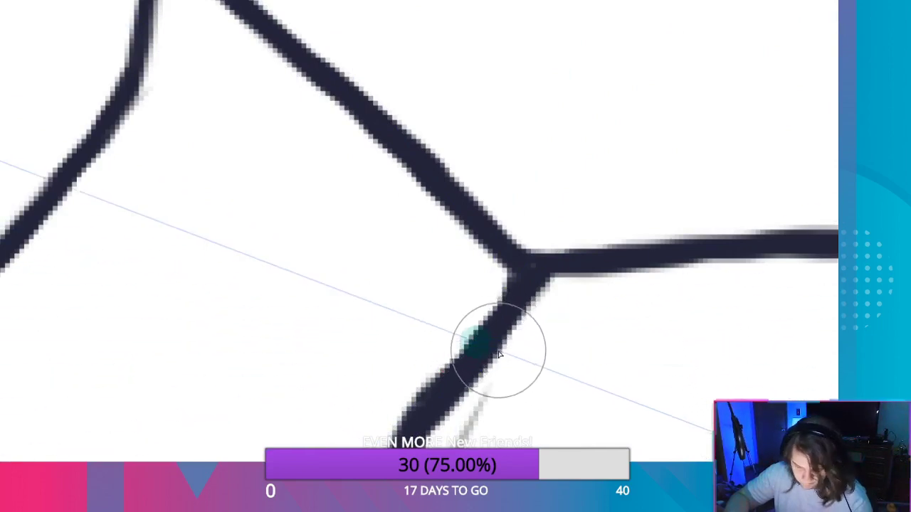
scroll(519, 348, down, 3)
scroll(520, 349, down, 4)
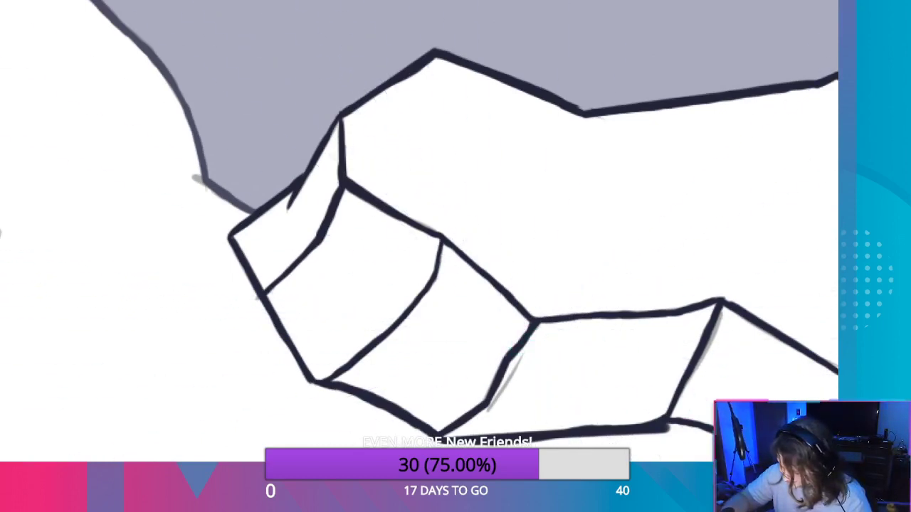
scroll(790, 442, up, 2)
scroll(804, 447, down, 4)
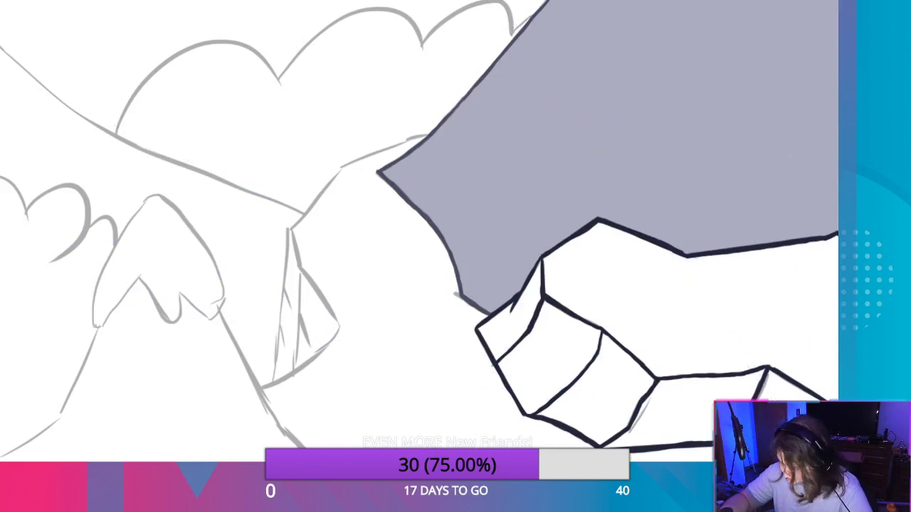
Try a straight line along the lower edge of the strip's sloping segment, undo it, and erase that edge's uneven dark line.
drag(795, 414, 482, 348)
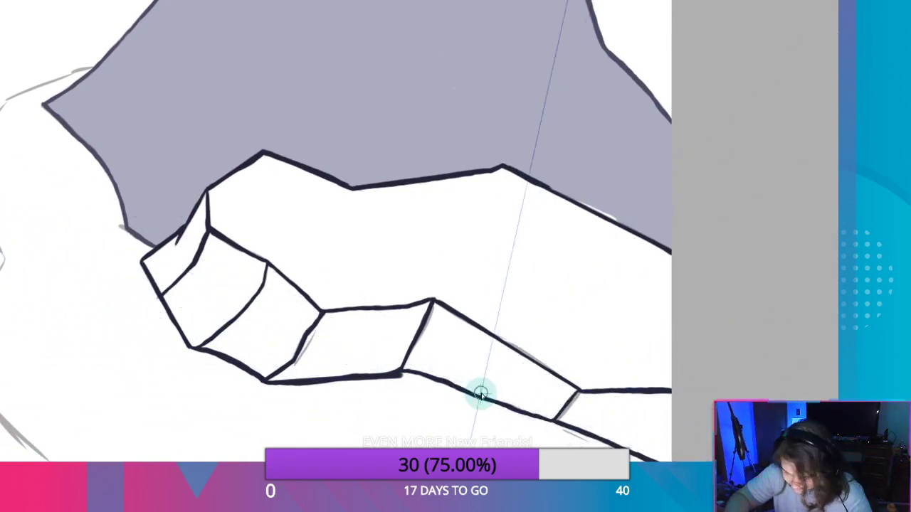
scroll(485, 389, up, 4)
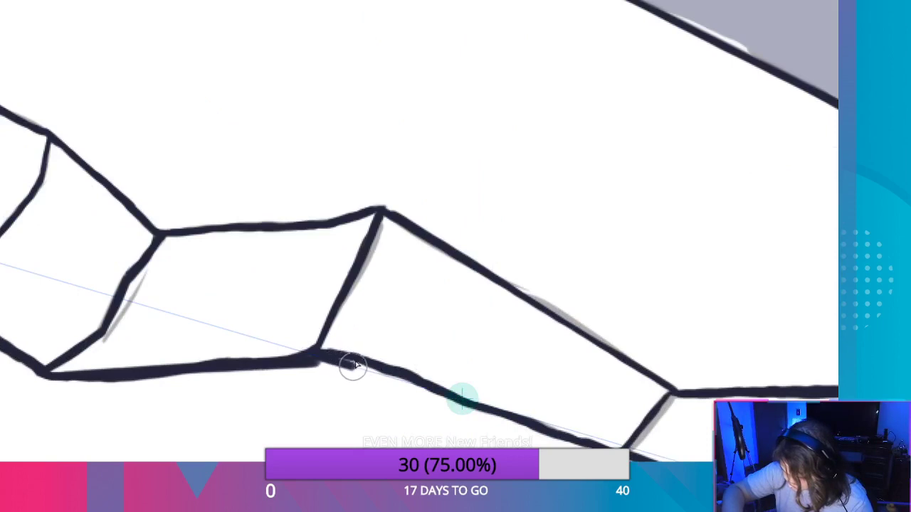
drag(353, 366, 619, 441)
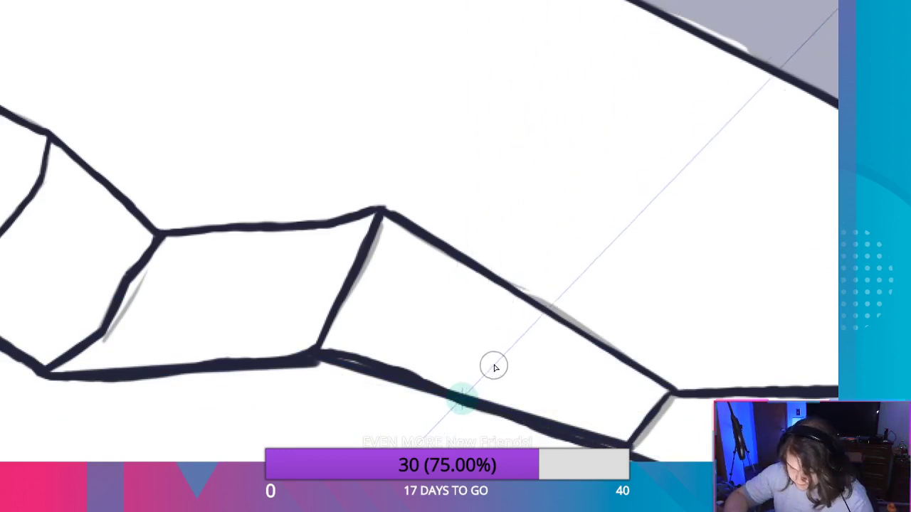
key(ctrl+z)
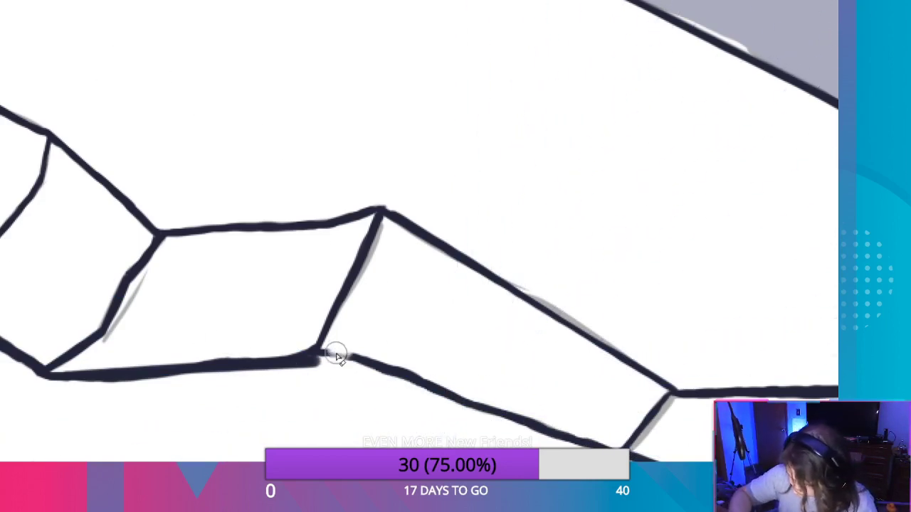
drag(329, 358, 580, 435)
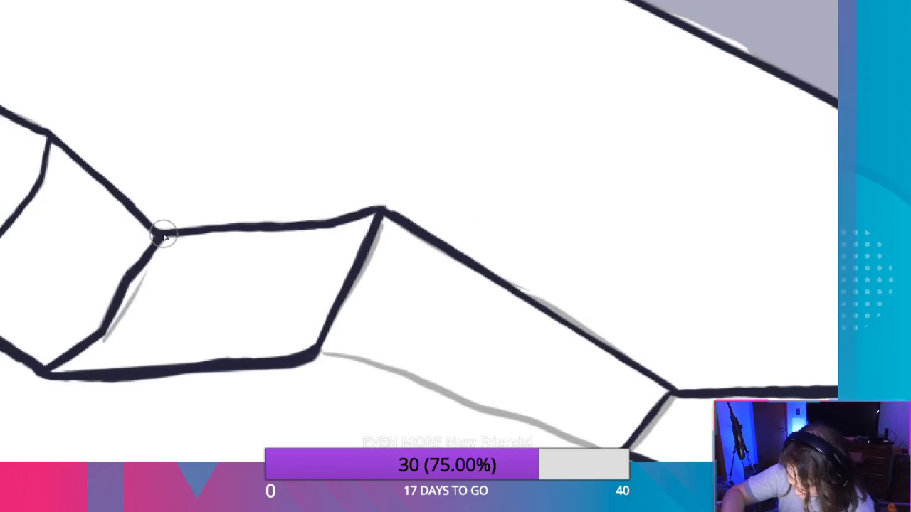
Thicken the upper edge of the strip's level segment and ink the adjoining sloping segment's lower edge as a straight dark navy line.
drag(232, 233, 382, 206)
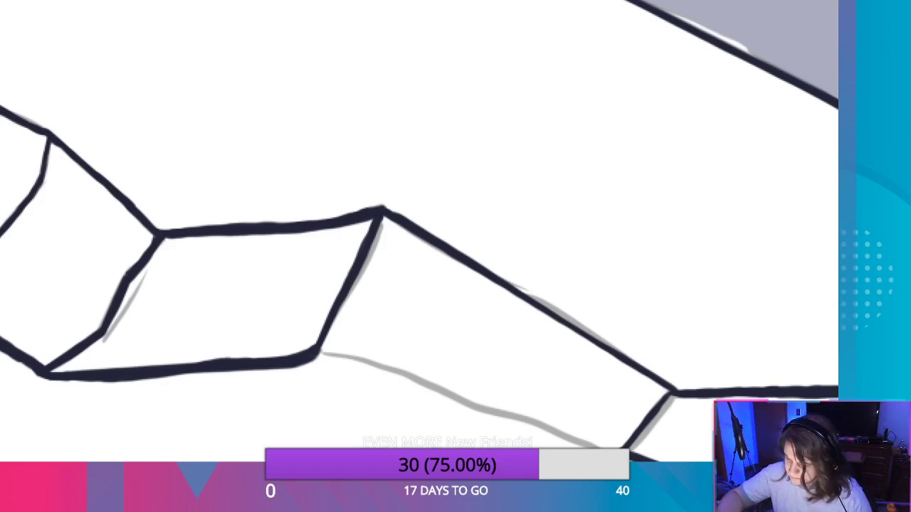
mouse_move(463, 397)
mouse_down()
mouse_move(474, 391)
mouse_move(352, 368)
mouse_move(624, 445)
mouse_up()
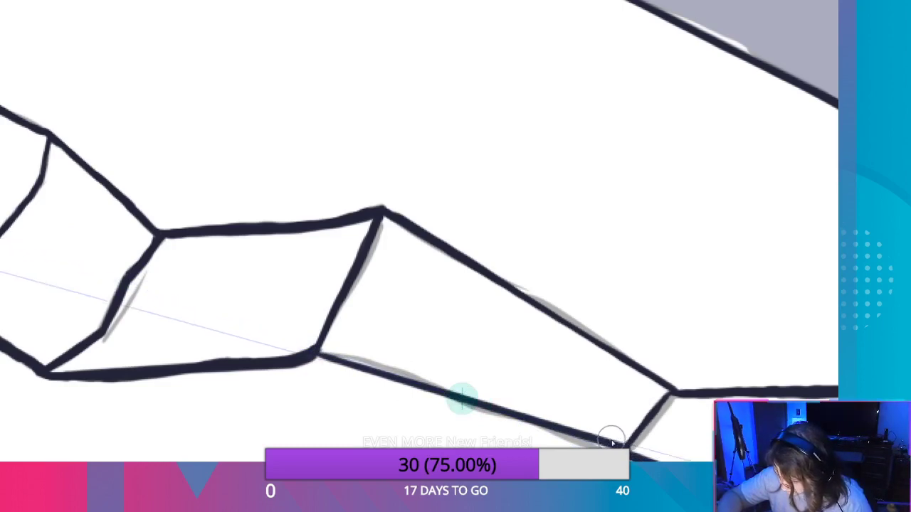
key(ctrl+z)
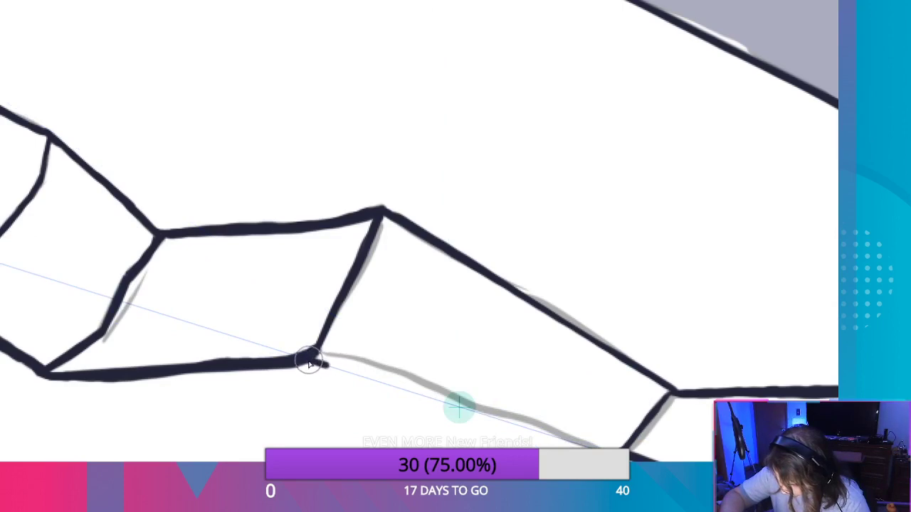
mouse_move(313, 359)
mouse_down()
mouse_move(456, 409)
mouse_move(611, 447)
mouse_up()
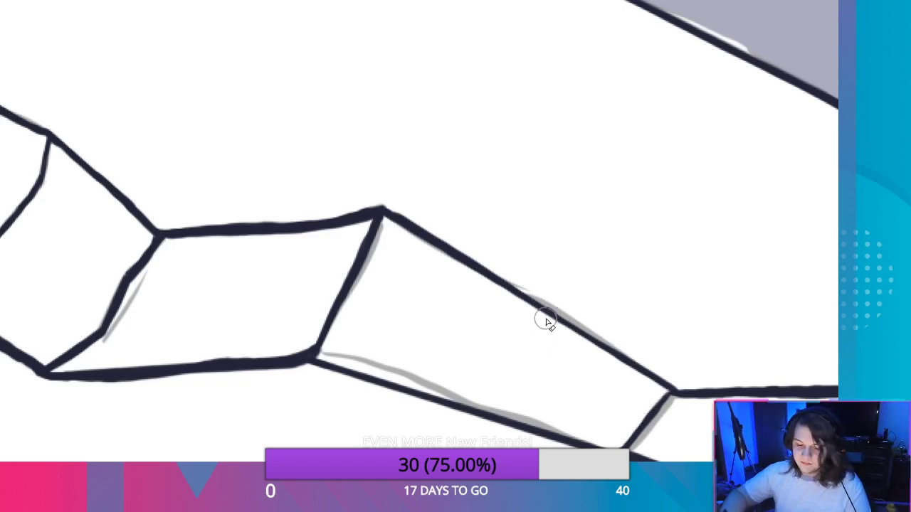
Ink the short curved end of the sketched ridge where it meets the mountain's left side in dark navy.
scroll(560, 316, down, 5)
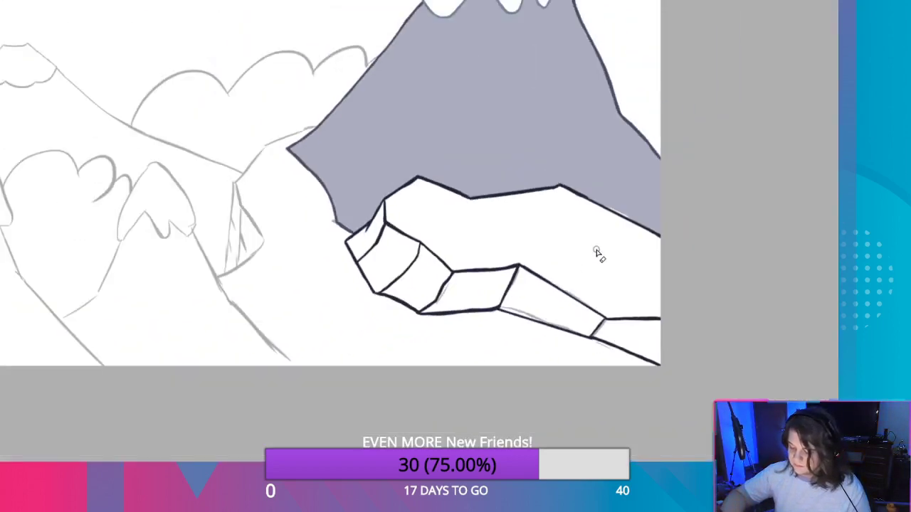
scroll(604, 256, up, 2)
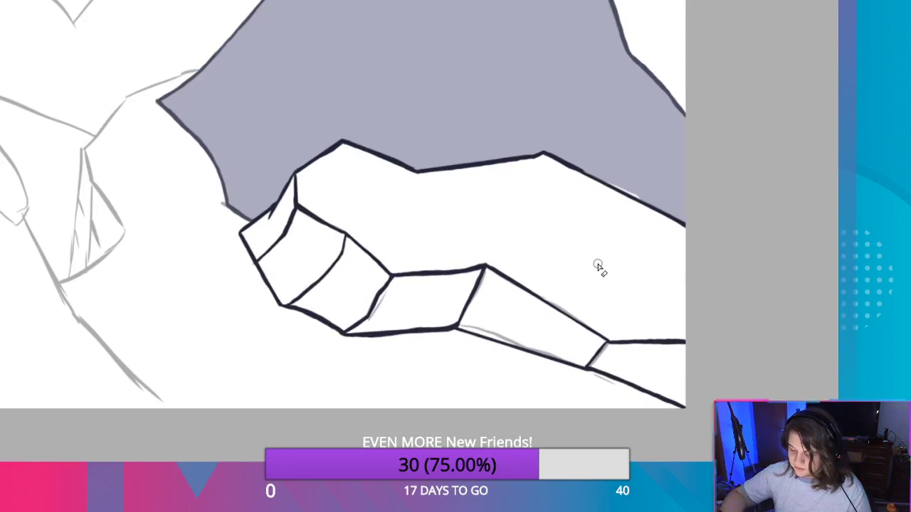
scroll(598, 266, down, 2)
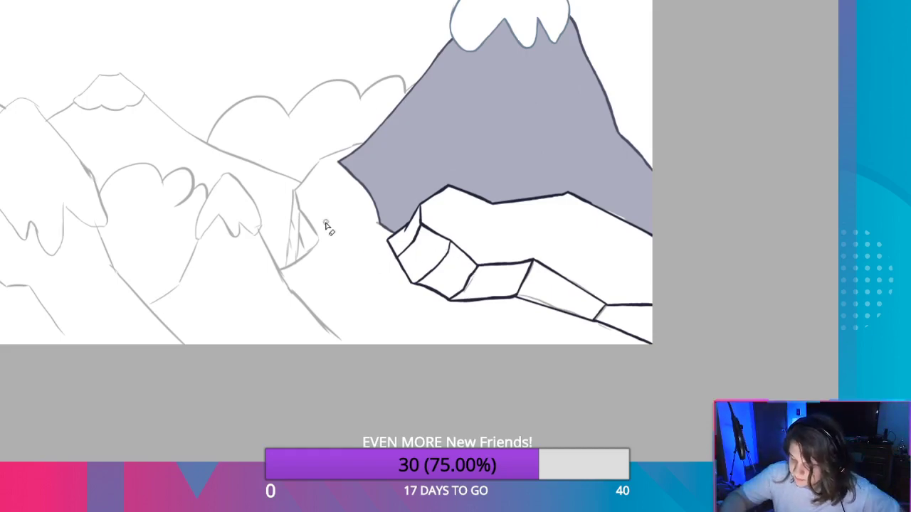
scroll(339, 203, up, 5)
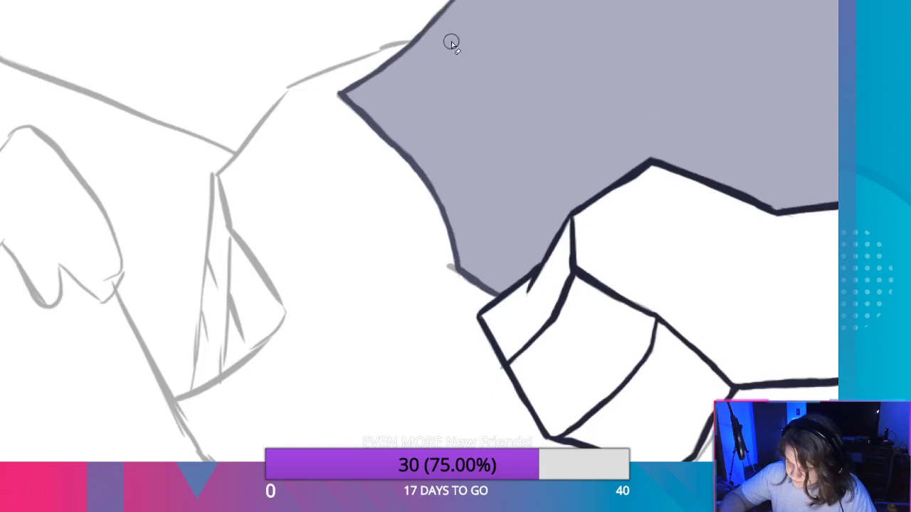
scroll(392, 61, up, 3)
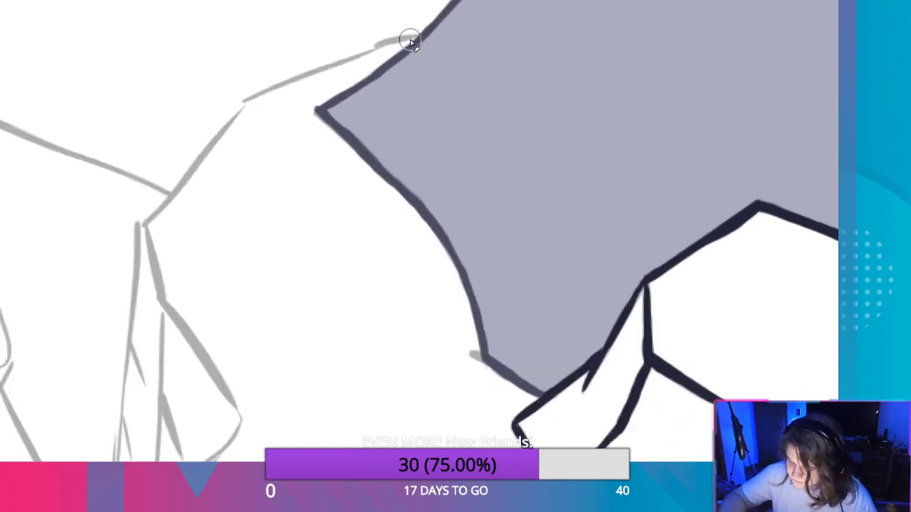
drag(412, 22, 618, 249)
scroll(580, 221, down, 3)
scroll(648, 285, down, 3)
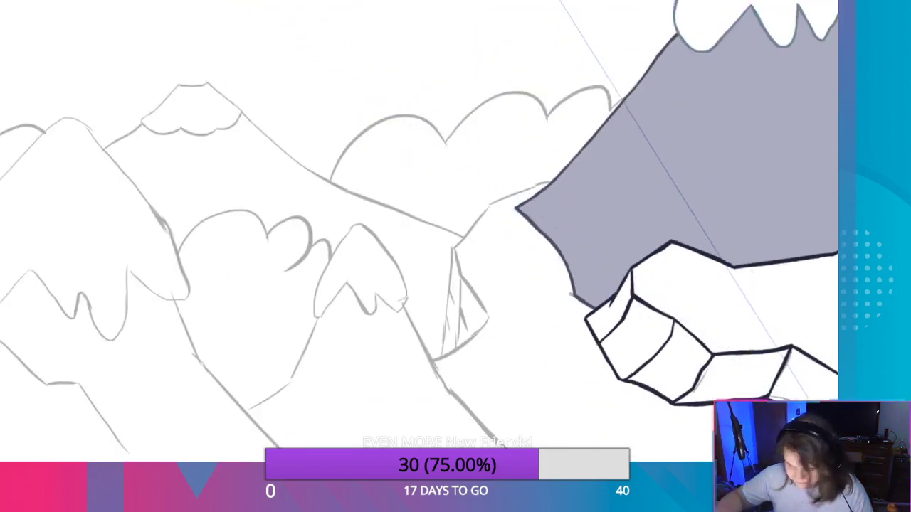
drag(800, 400, 475, 204)
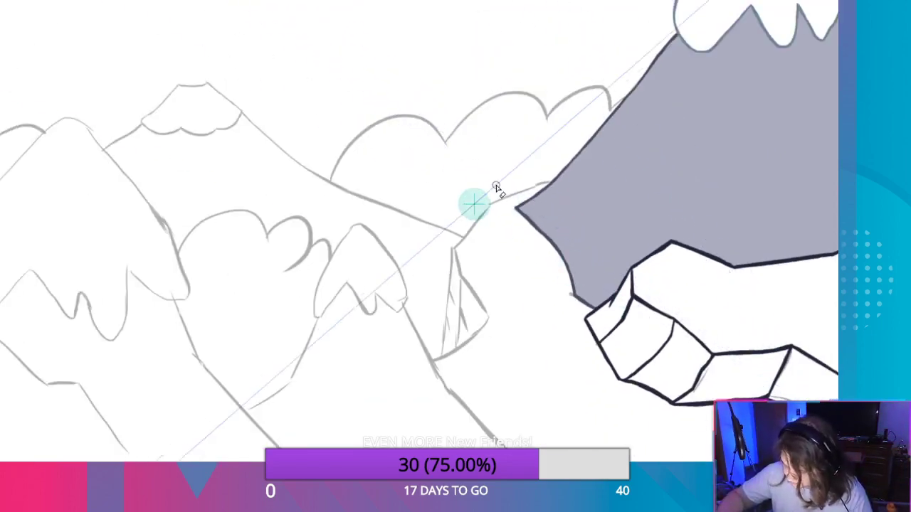
scroll(517, 190, up, 6)
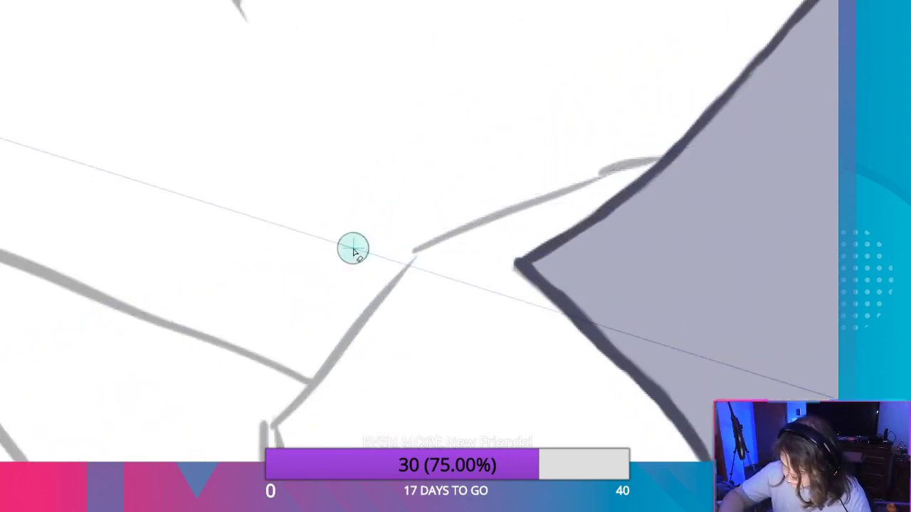
drag(354, 248, 632, 165)
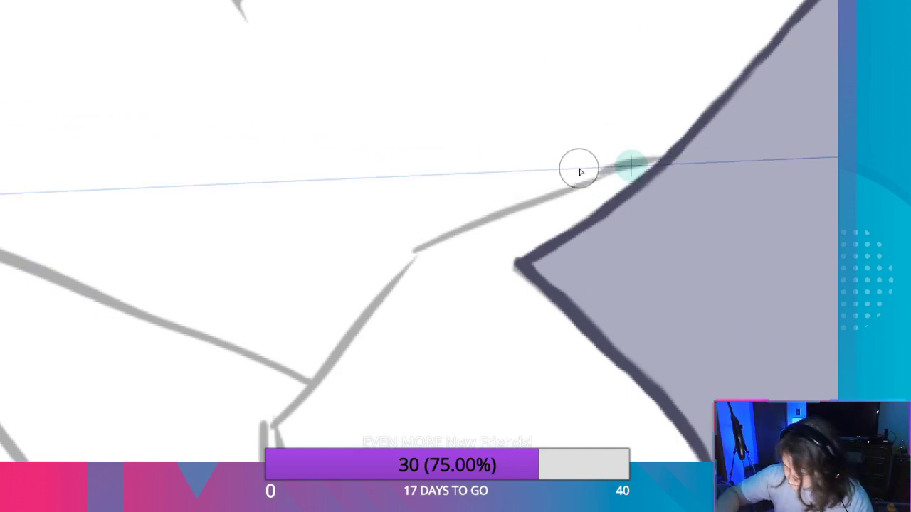
drag(617, 171, 636, 167)
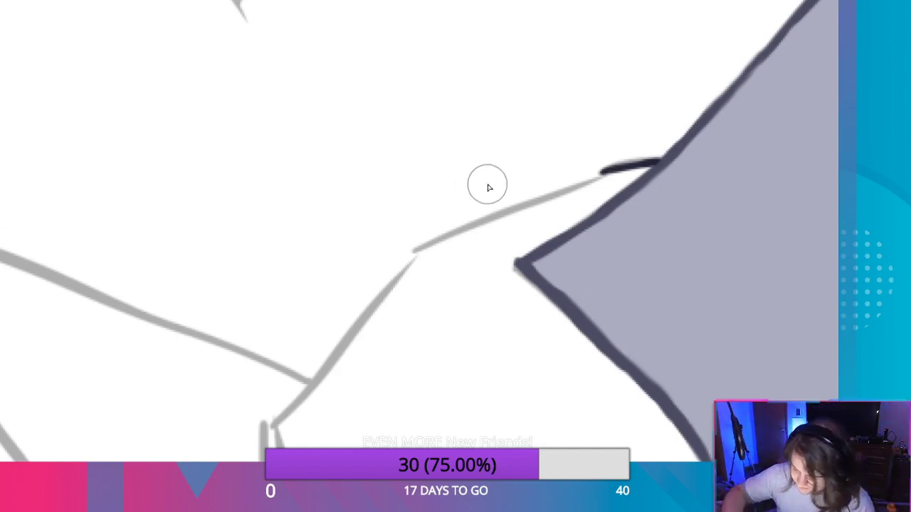
mouse_move(631, 166)
mouse_down()
mouse_move(615, 169)
mouse_move(638, 167)
mouse_move(610, 172)
mouse_move(657, 165)
mouse_up()
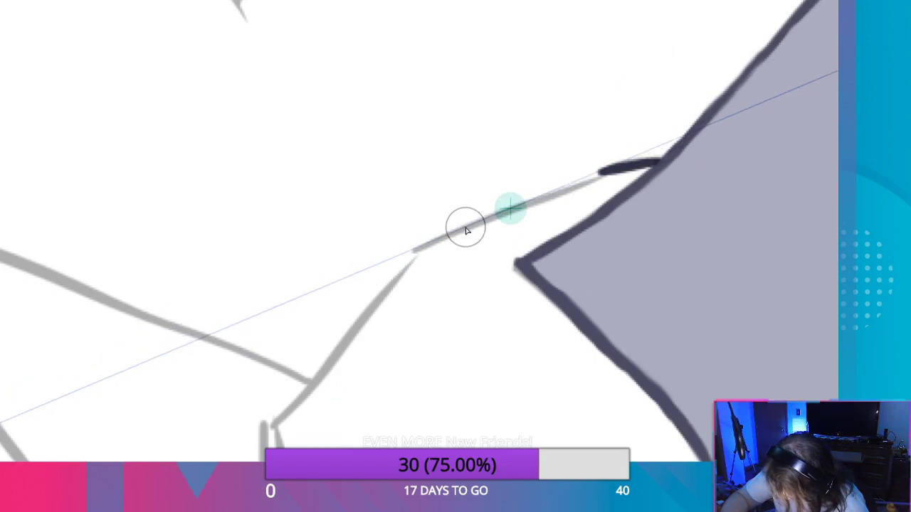
Continue the ridge outline with straight dark navy ruler lines, down its slope and along the cliff's outer right edge.
mouse_move(466, 225)
mouse_down()
mouse_move(598, 175)
mouse_move(415, 244)
mouse_move(602, 178)
mouse_up()
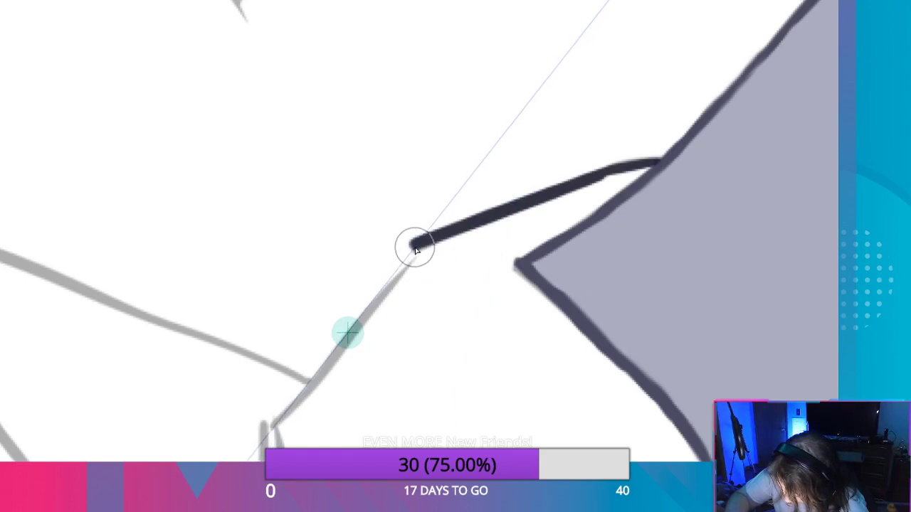
mouse_move(413, 246)
mouse_down()
mouse_move(283, 433)
mouse_move(297, 413)
mouse_up()
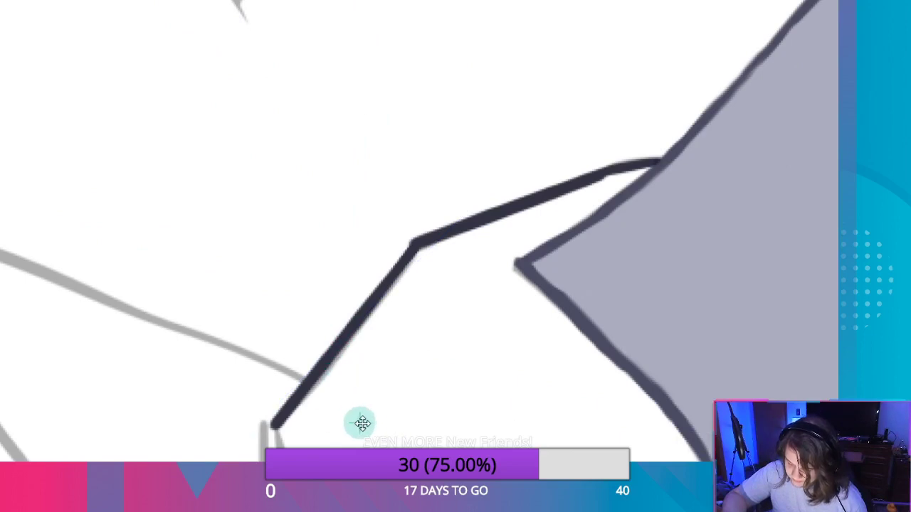
drag(356, 386, 354, 364)
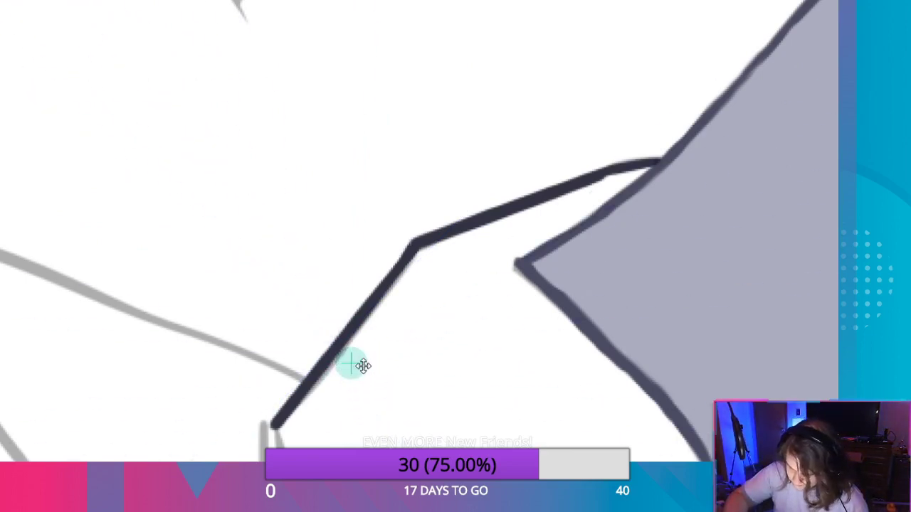
drag(350, 359, 299, 441)
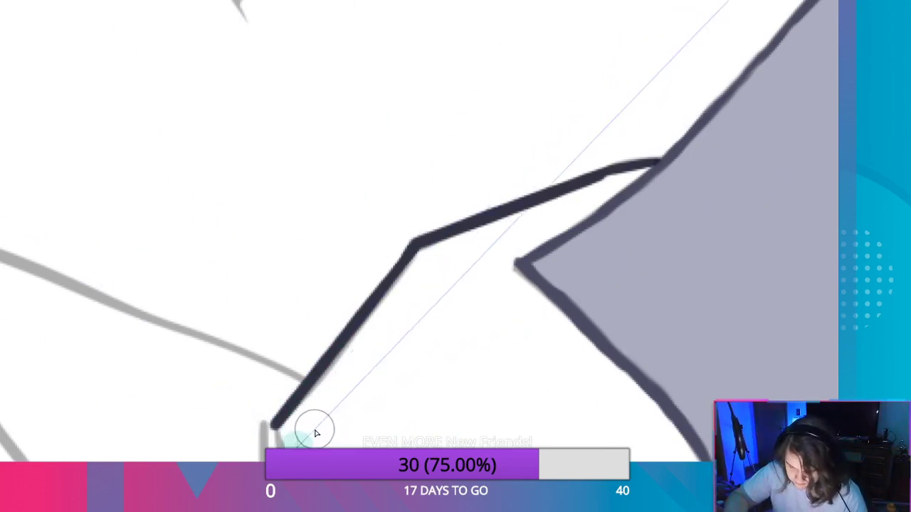
drag(372, 434, 364, 212)
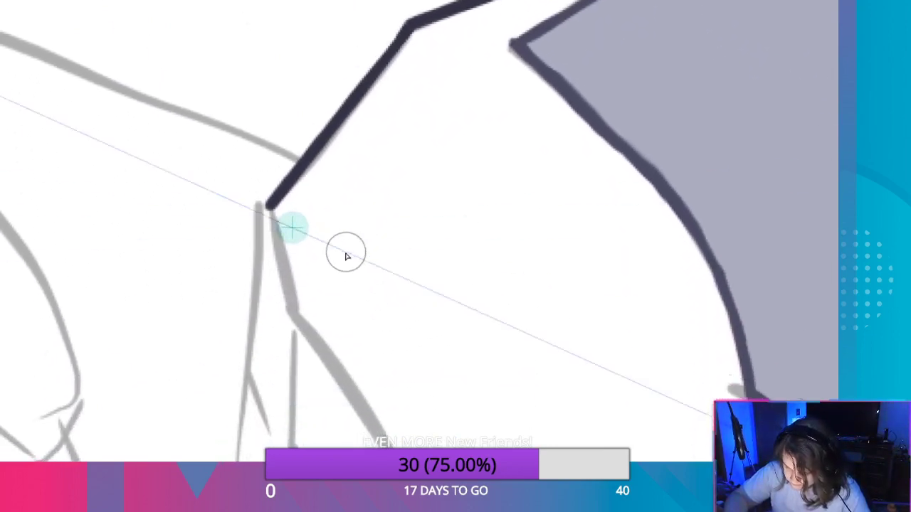
drag(291, 226, 284, 262)
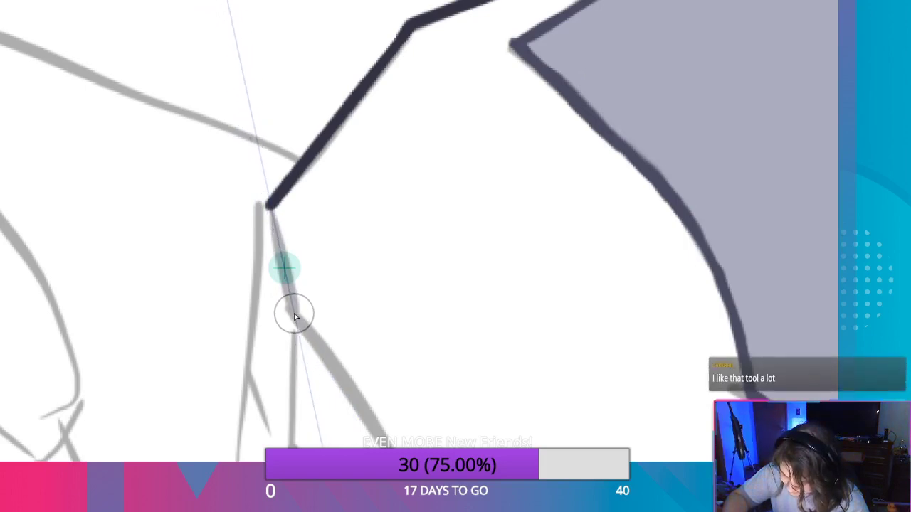
drag(292, 311, 271, 203)
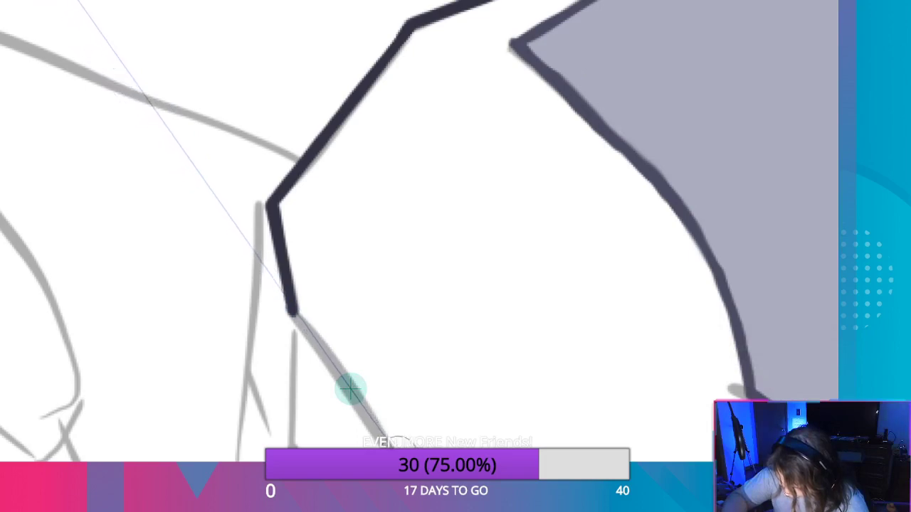
drag(392, 438, 296, 311)
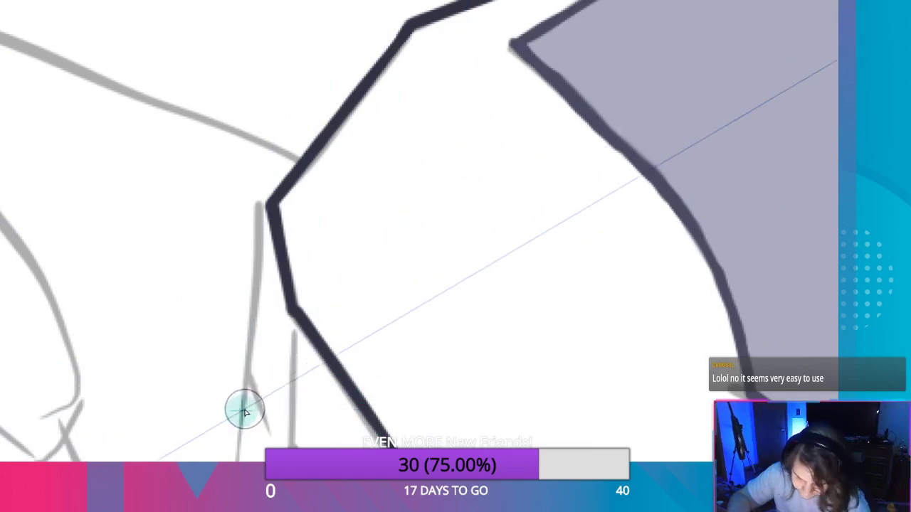
Ink the cliff's long left edge as a thin, straight dark navy line running from its top corner, redoing the first attempt.
drag(242, 408, 263, 207)
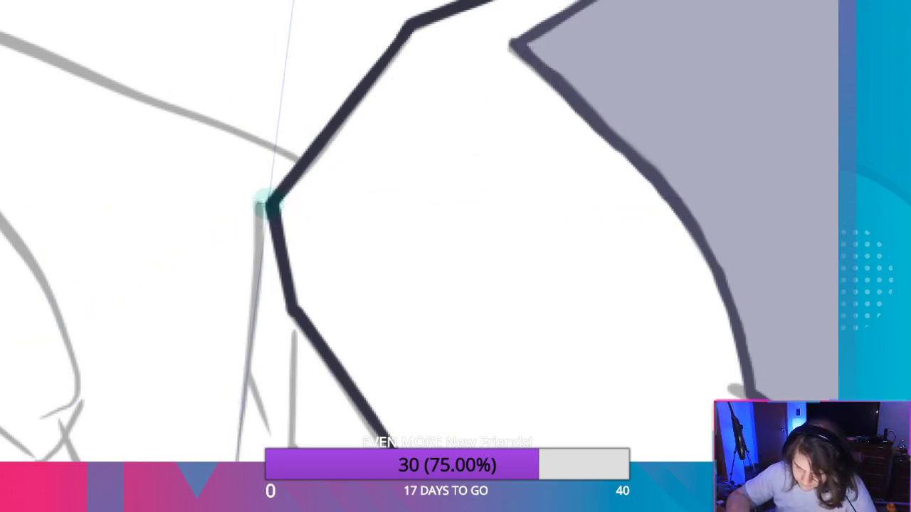
drag(232, 503, 277, 333)
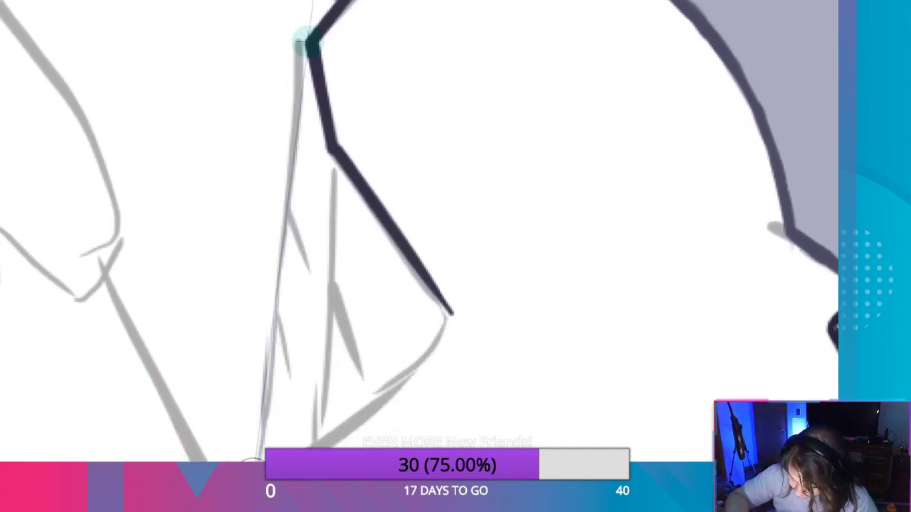
drag(253, 462, 307, 40)
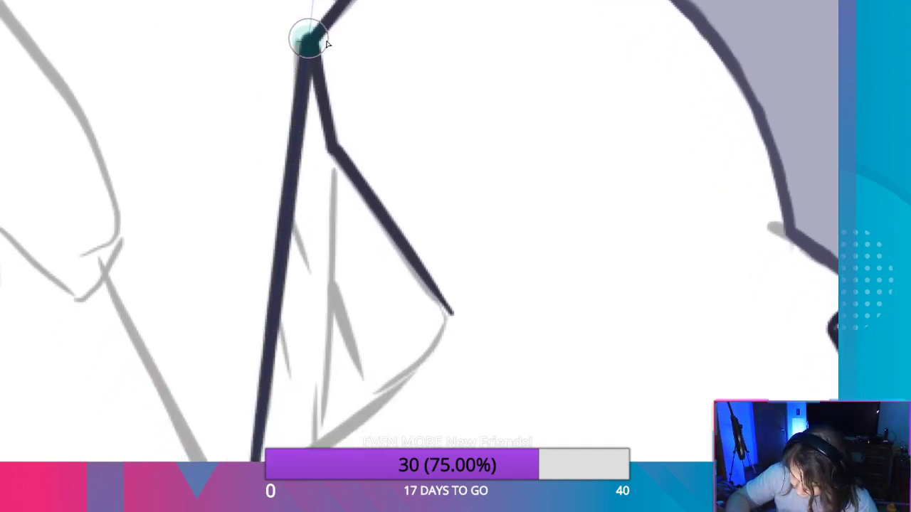
key(ctrl+z)
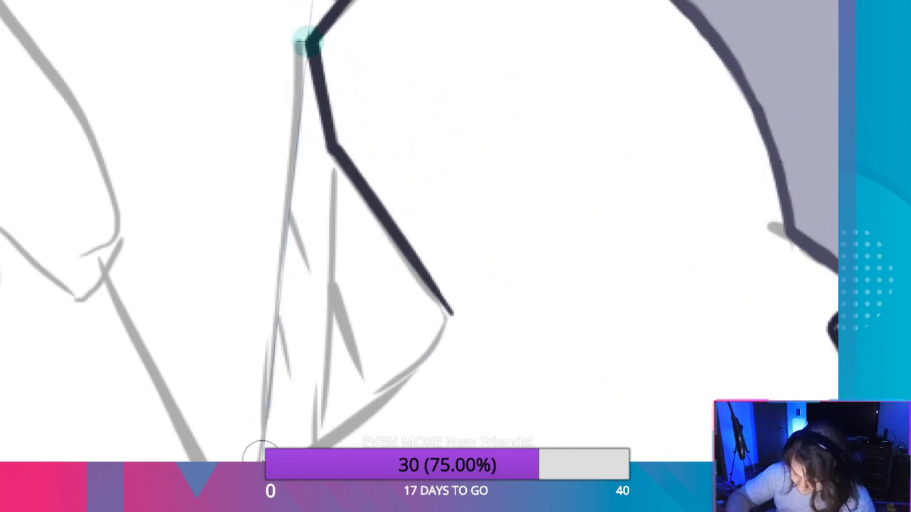
drag(262, 432, 309, 37)
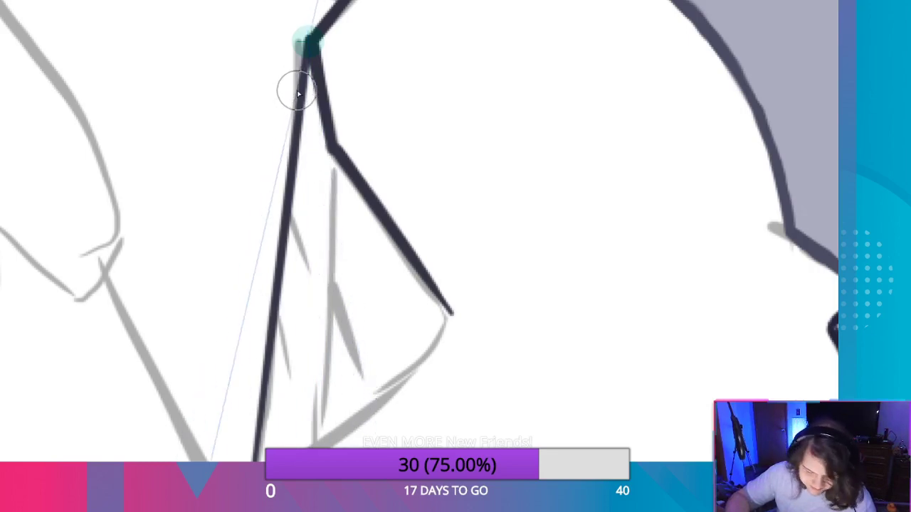
Ink the cliff's inner dividing line straight down from the bend in its right edge, redoing the first attempt.
drag(312, 44, 337, 153)
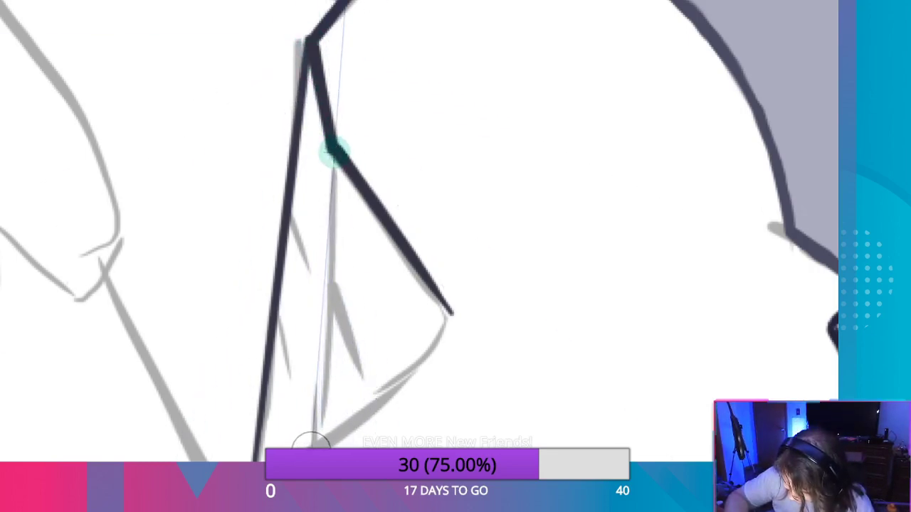
drag(315, 436, 333, 160)
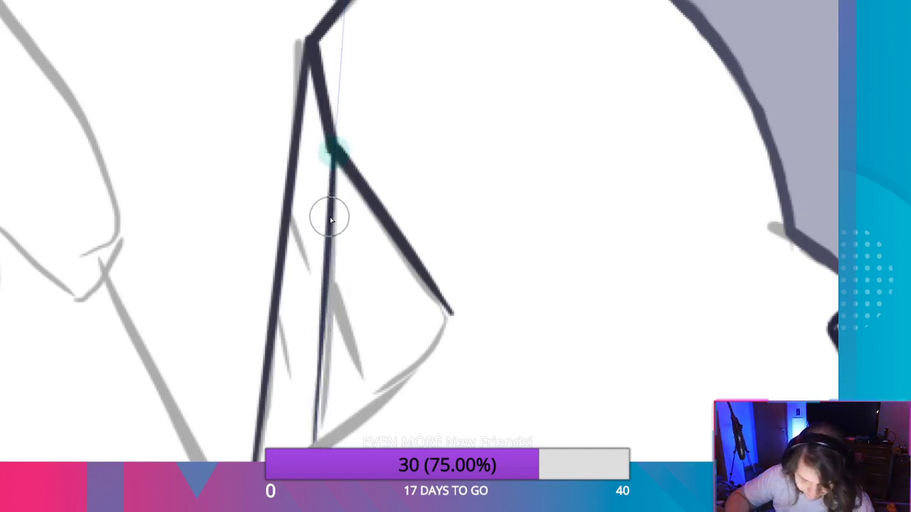
key(ctrl+z)
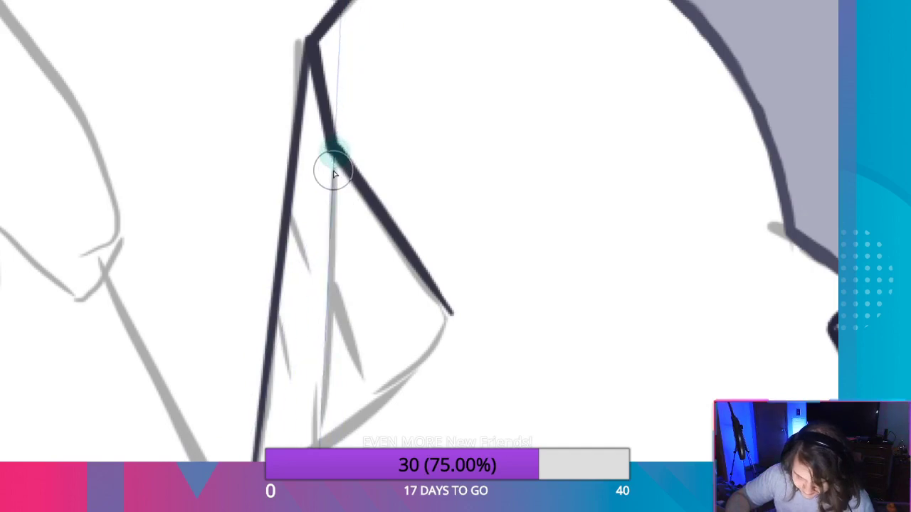
drag(338, 156, 356, 167)
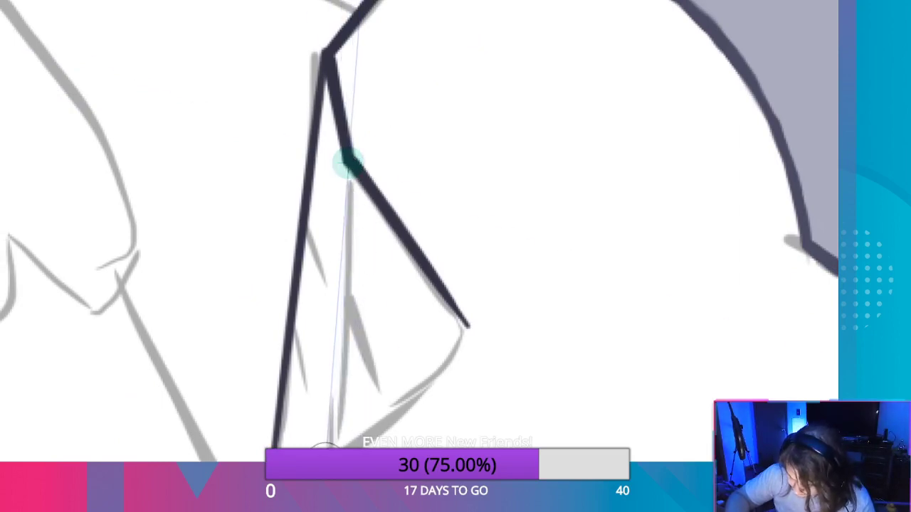
drag(331, 440, 345, 188)
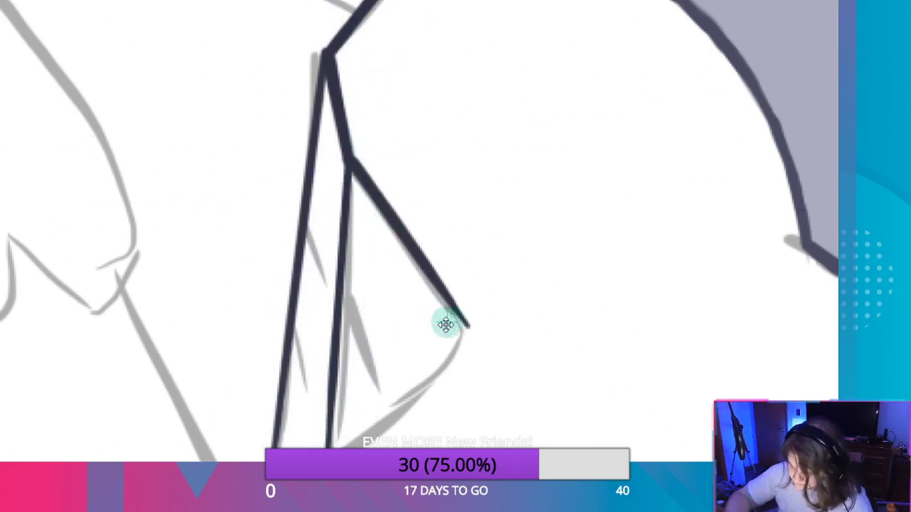
Reposition the radial ruler to the cliff's lower right corner and ink the short straight edge running down from it in dark navy.
drag(446, 325, 467, 328)
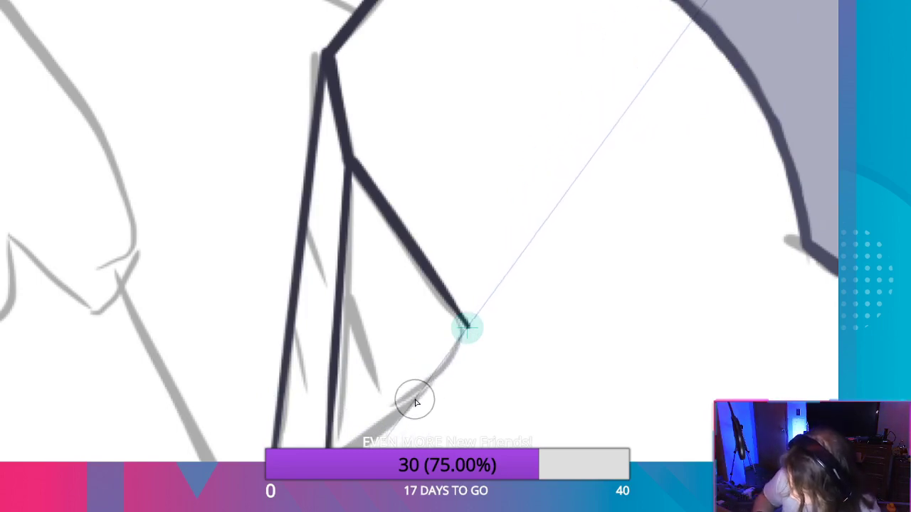
drag(425, 386, 467, 327)
drag(427, 398, 450, 361)
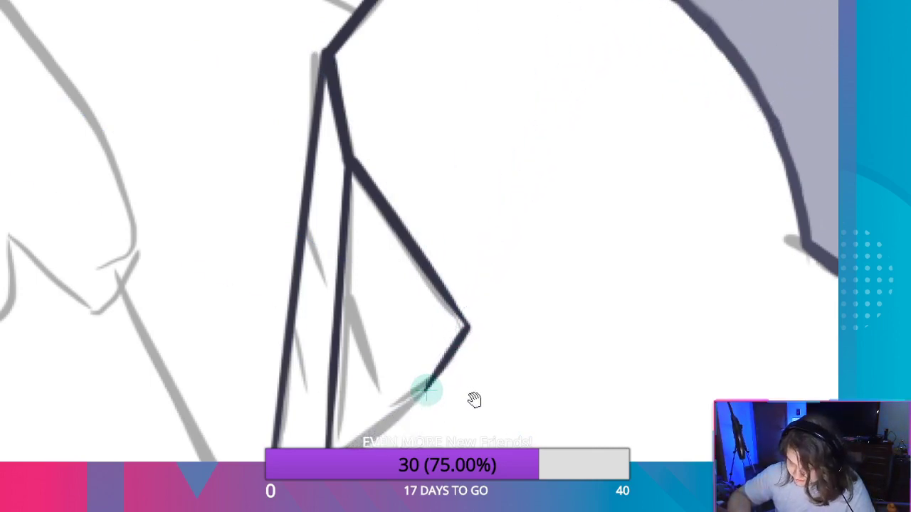
Ink the cliff's curved bottom edge in dark navy from the mountain slope to the short right edge, redoing the failed strokes.
mouse_move(474, 400)
mouse_down()
mouse_move(549, 116)
mouse_move(534, 245)
mouse_up()
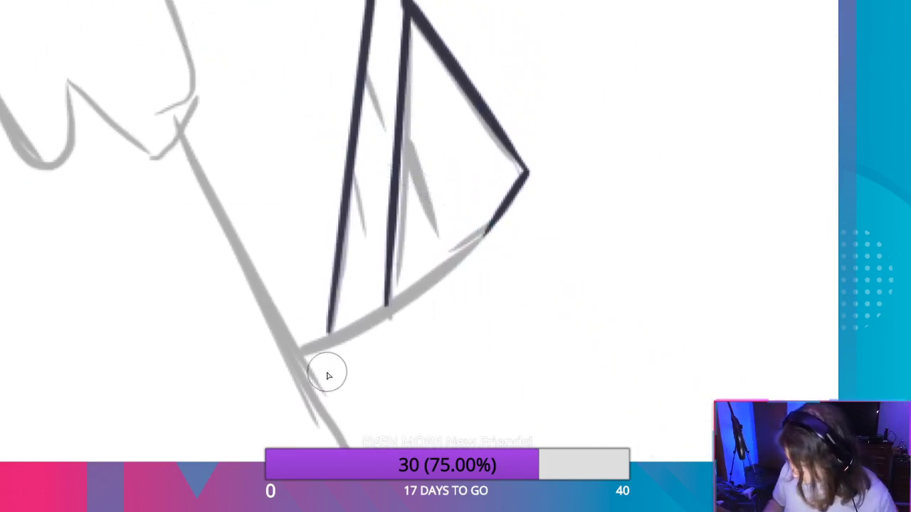
drag(301, 349, 366, 324)
mouse_move(299, 351)
mouse_down()
mouse_move(411, 294)
mouse_move(497, 228)
mouse_up()
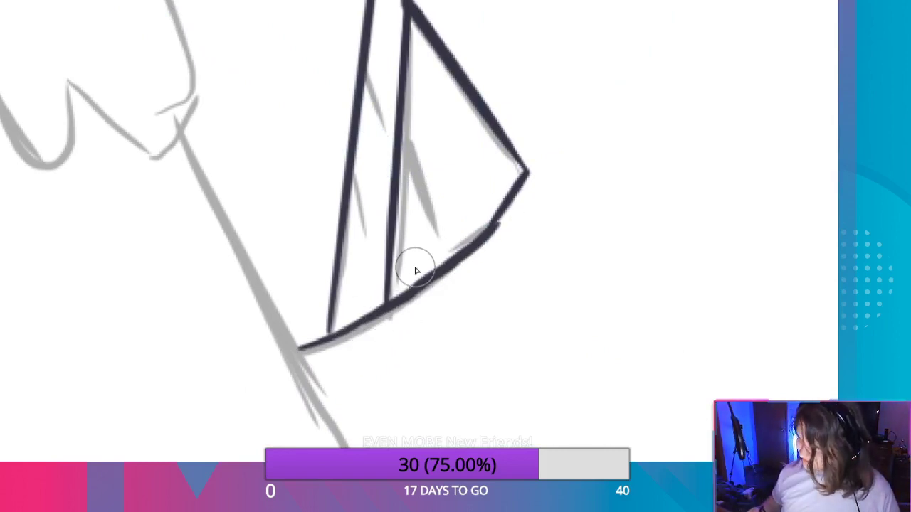
key(ctrl+z)
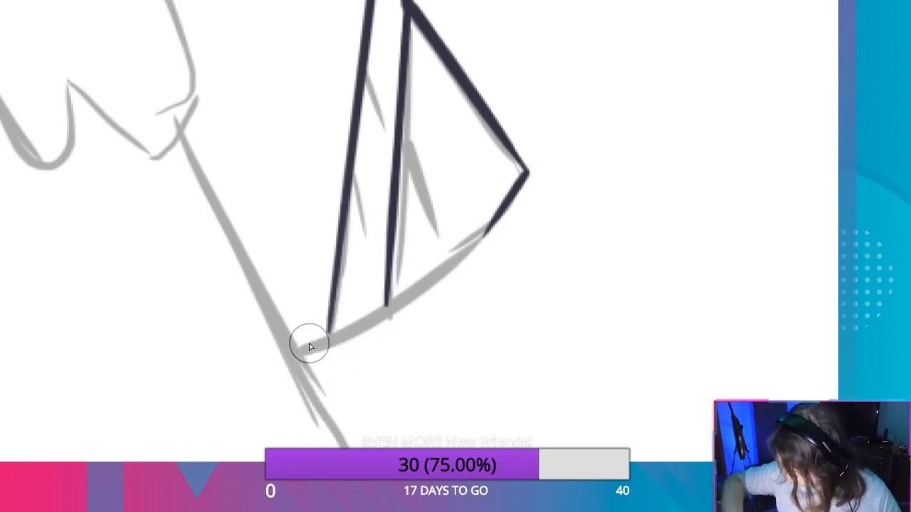
mouse_move(308, 348)
mouse_down()
mouse_move(403, 301)
mouse_move(457, 247)
mouse_up()
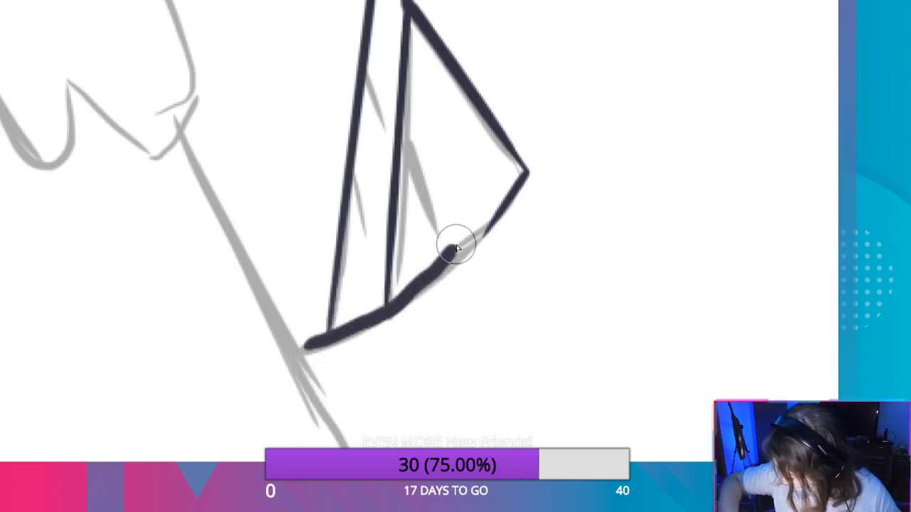
key(ctrl+z)
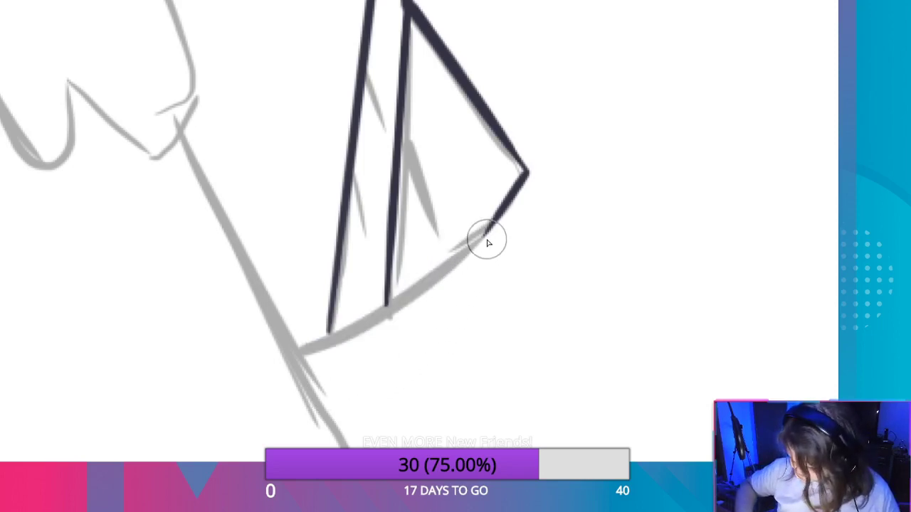
mouse_move(303, 348)
mouse_down()
mouse_move(354, 327)
mouse_move(501, 222)
mouse_up()
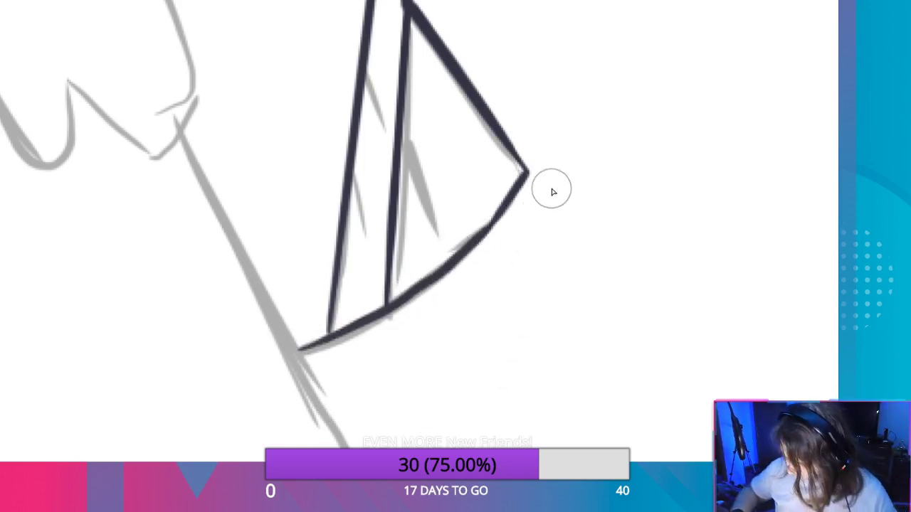
Ink three short slanted crack lines inside the cliff, two off its left edge and one thicker off the inner dividing line.
drag(356, 179, 367, 227)
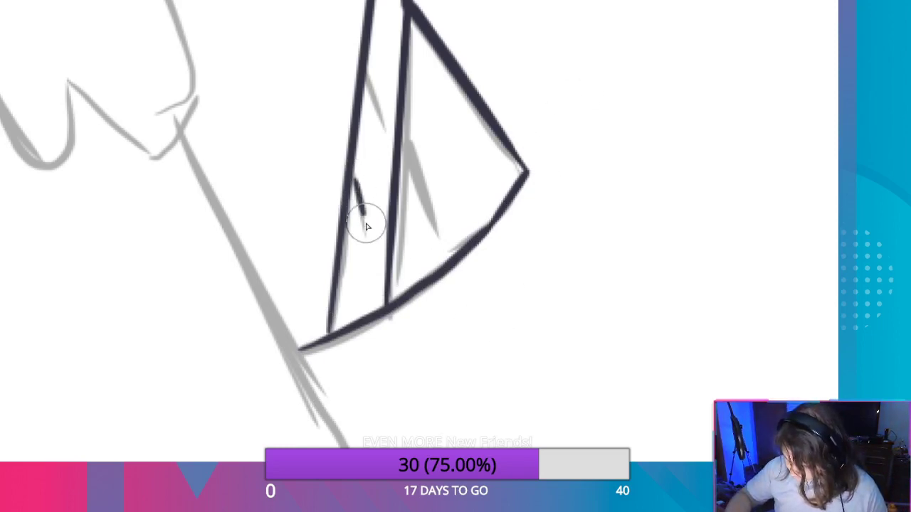
key(ctrl+z)
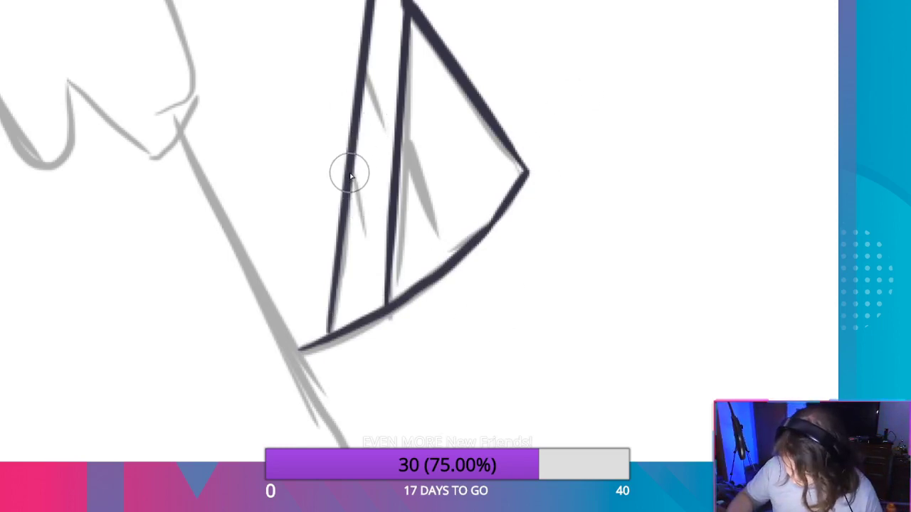
drag(349, 175, 366, 225)
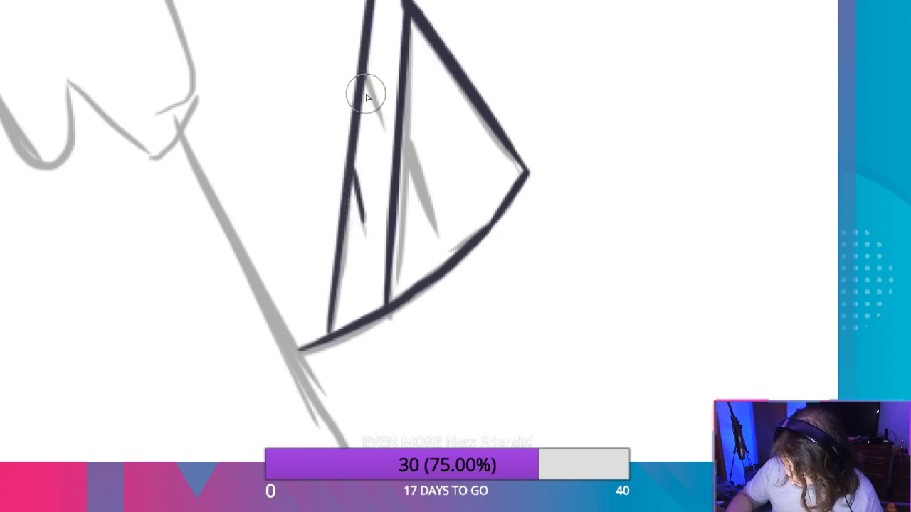
drag(366, 77, 387, 128)
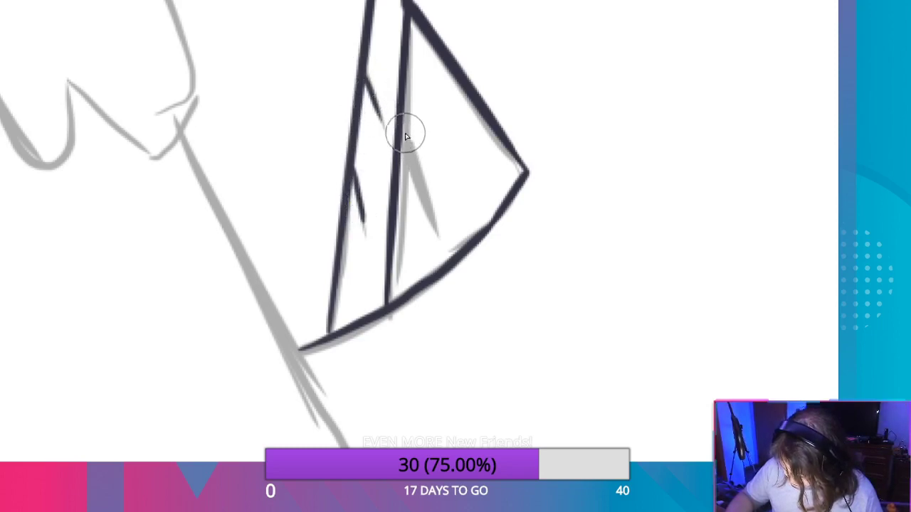
drag(402, 128, 439, 234)
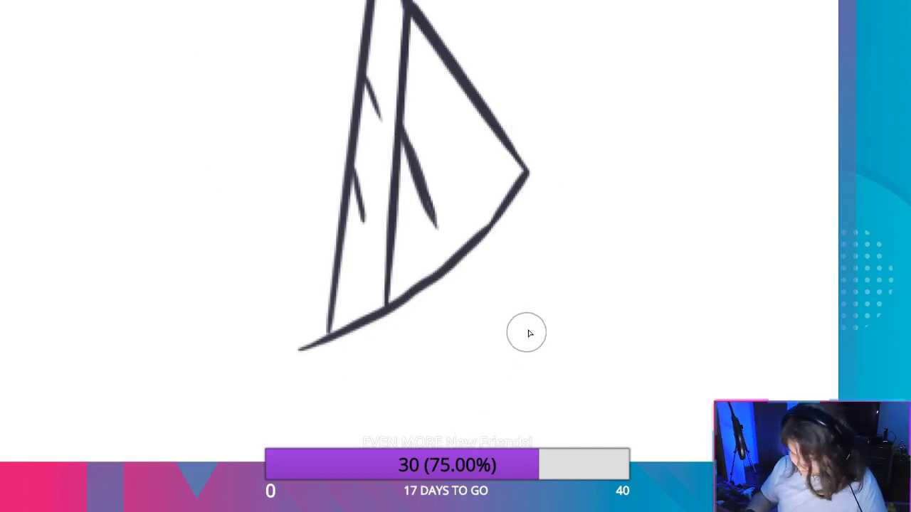
Examine the inked cliff and the neighbouring line art with the sketch hidden, and compare them against the sketch again.
mouse_move(596, 234)
mouse_down()
mouse_move(458, 368)
mouse_move(377, 490)
mouse_up()
mouse_move(532, 283)
mouse_down()
mouse_move(325, 442)
mouse_move(375, 388)
mouse_move(538, 64)
mouse_up()
mouse_move(348, 435)
mouse_down()
mouse_move(563, 117)
mouse_move(488, 118)
mouse_move(425, 349)
mouse_move(225, 416)
mouse_up()
mouse_move(545, 128)
mouse_down()
mouse_move(489, 414)
mouse_move(504, 424)
mouse_up()
drag(168, 215, 577, 405)
mouse_move(387, 403)
mouse_down()
mouse_move(398, 223)
mouse_move(431, 96)
mouse_up()
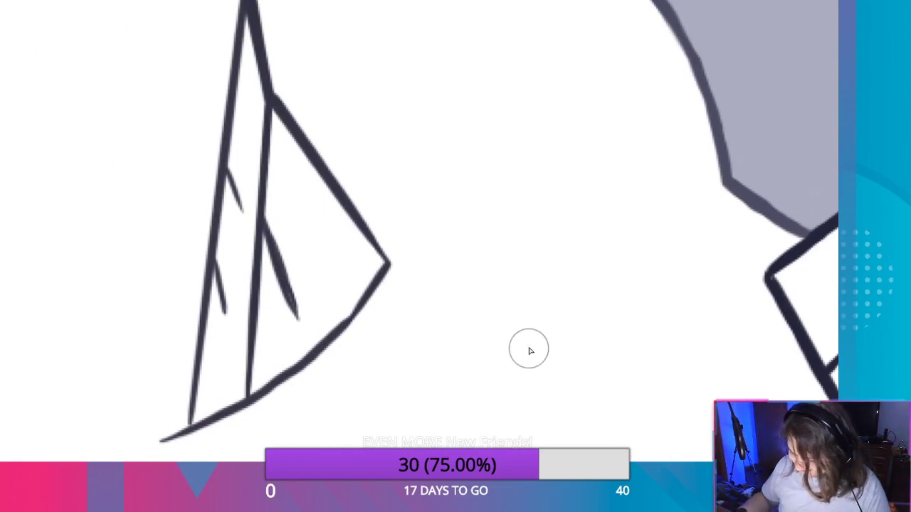
drag(573, 354, 467, 190)
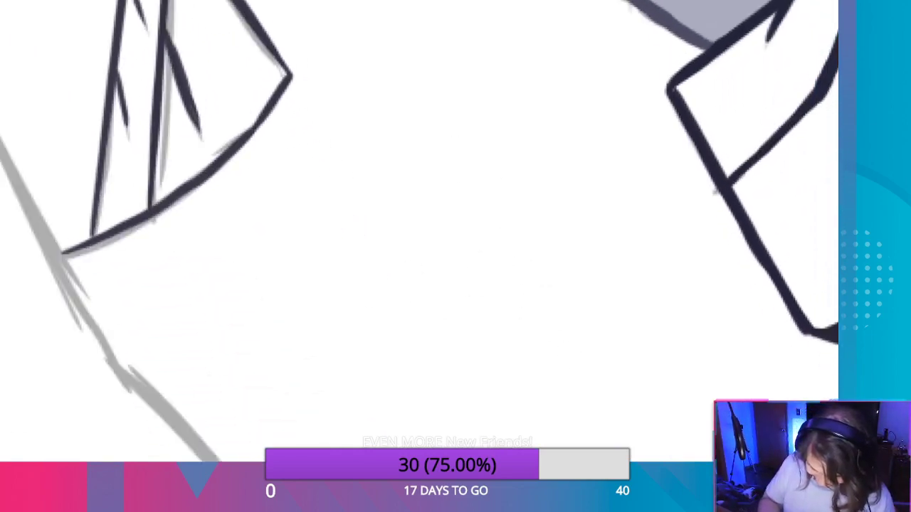
mouse_move(626, 371)
mouse_down()
mouse_move(373, 156)
mouse_move(297, 146)
mouse_up()
drag(631, 323, 772, 423)
mouse_move(236, 295)
mouse_down()
mouse_move(305, 323)
mouse_move(425, 240)
mouse_up()
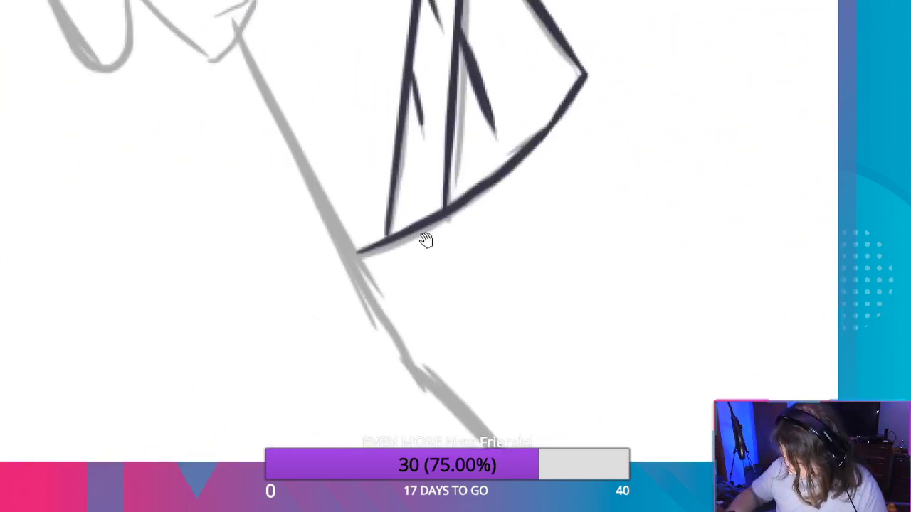
Ink the upper part of the snow-capped mountain's right slope as a straight black ruler line from the snowcap to the bend.
mouse_move(490, 335)
mouse_down()
mouse_move(313, 234)
mouse_move(308, 272)
mouse_up()
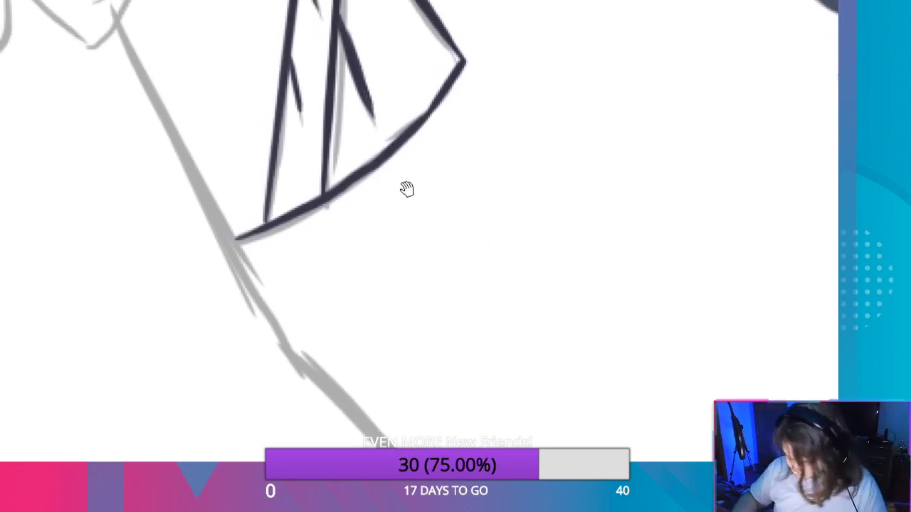
mouse_move(406, 189)
mouse_down()
mouse_move(594, 358)
mouse_move(604, 344)
mouse_move(606, 302)
mouse_up()
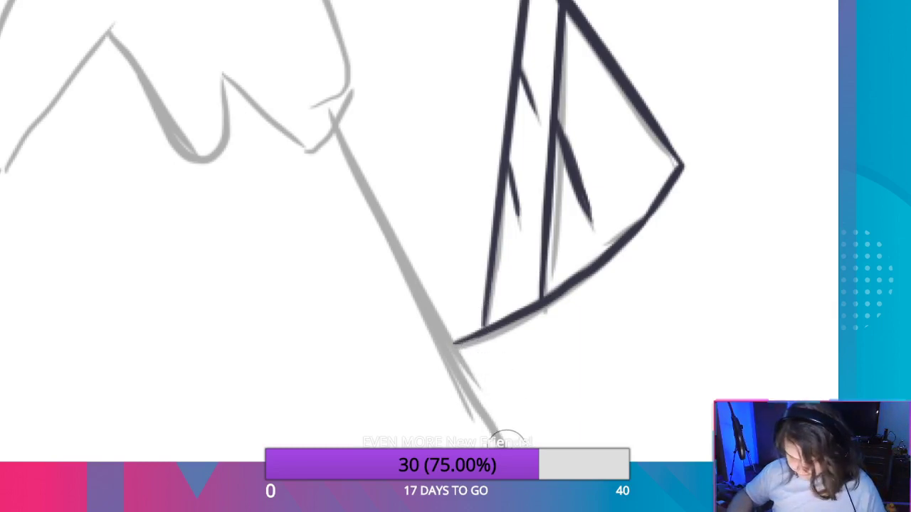
key(ctrl+r)
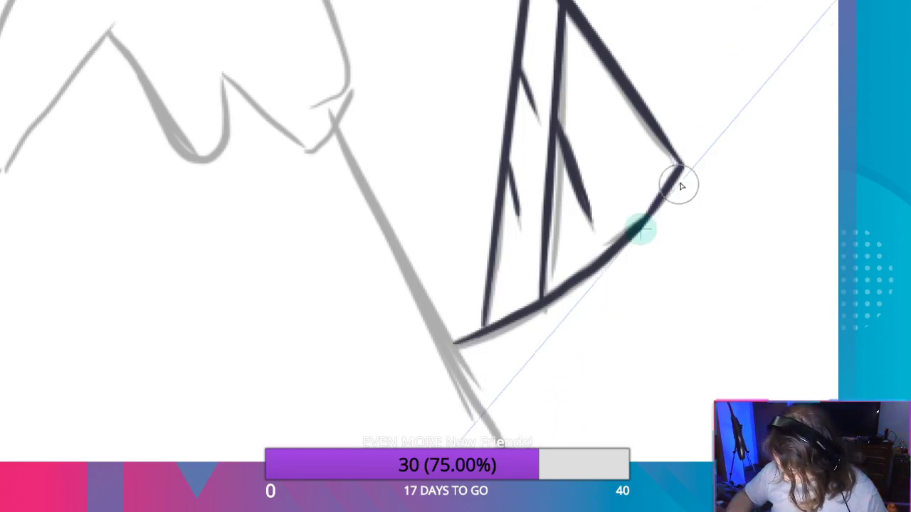
key(ctrl+r)
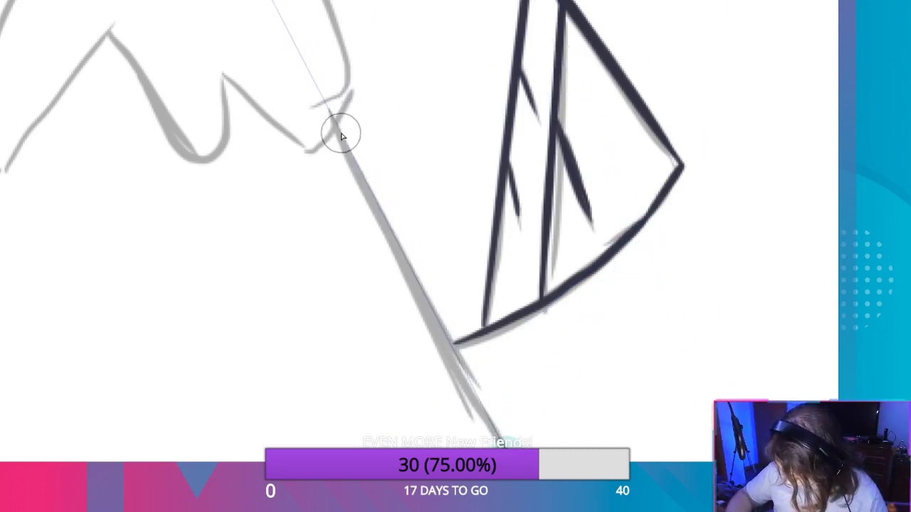
drag(336, 126, 502, 436)
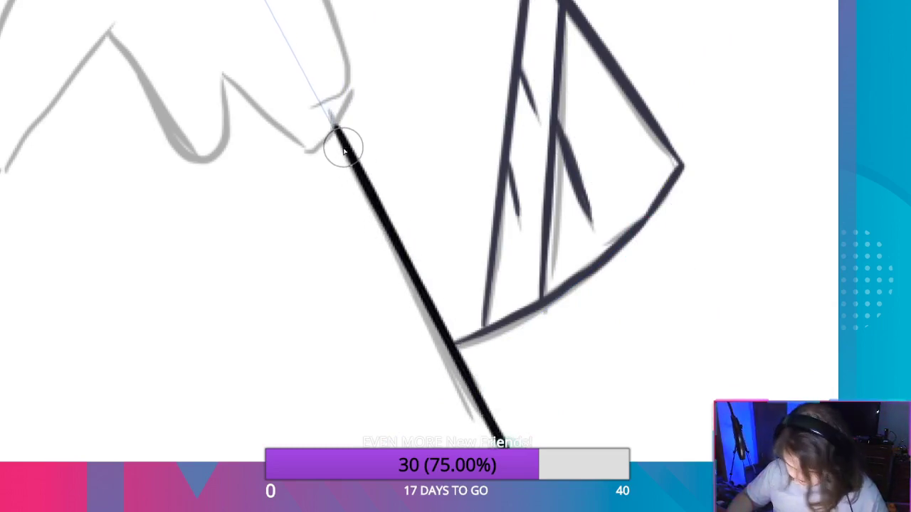
key(ctrl+z)
drag(337, 131, 475, 411)
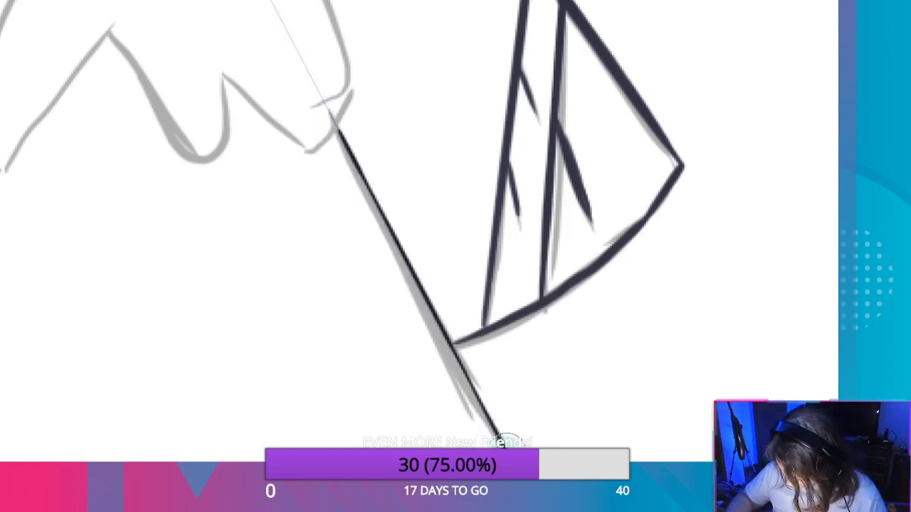
drag(504, 440, 342, 137)
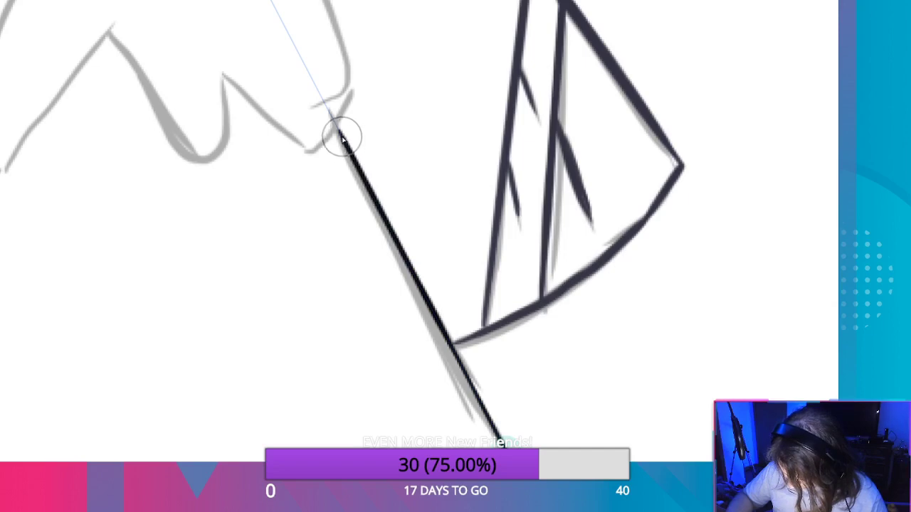
mouse_move(498, 435)
mouse_down()
mouse_move(439, 346)
mouse_move(340, 133)
mouse_up()
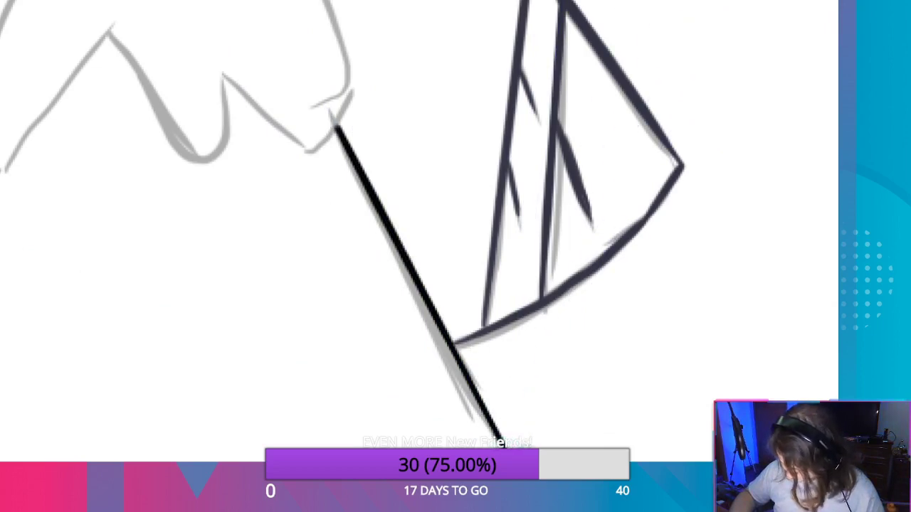
Continue the mountain's right slope with a straight black ruler line from the bend to the canvas's lower edge, redoing the first attempt.
mouse_move(623, 429)
mouse_down()
mouse_move(555, 380)
mouse_move(363, 146)
mouse_move(303, 157)
mouse_up()
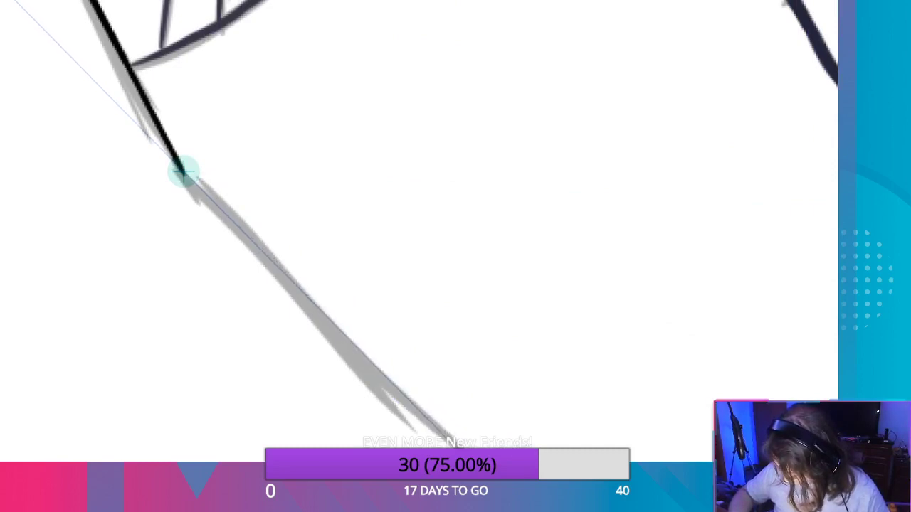
drag(455, 435, 184, 174)
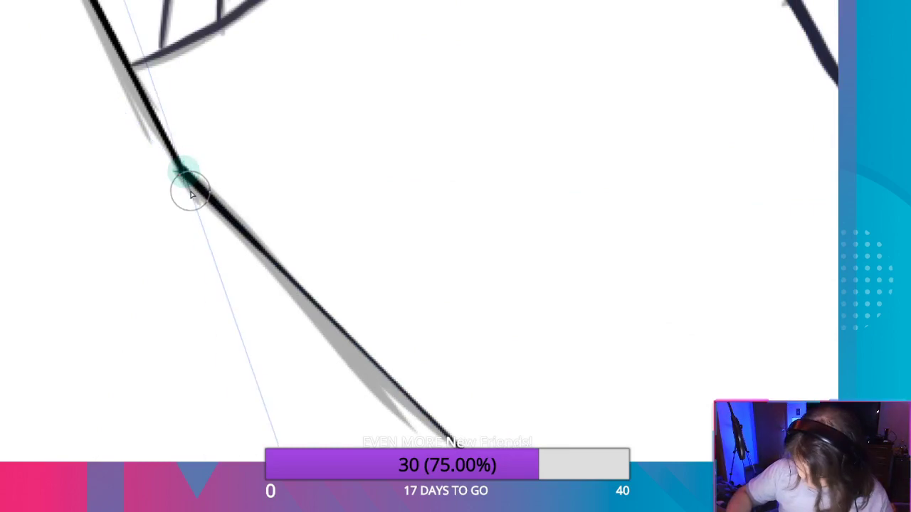
key(ctrl+z)
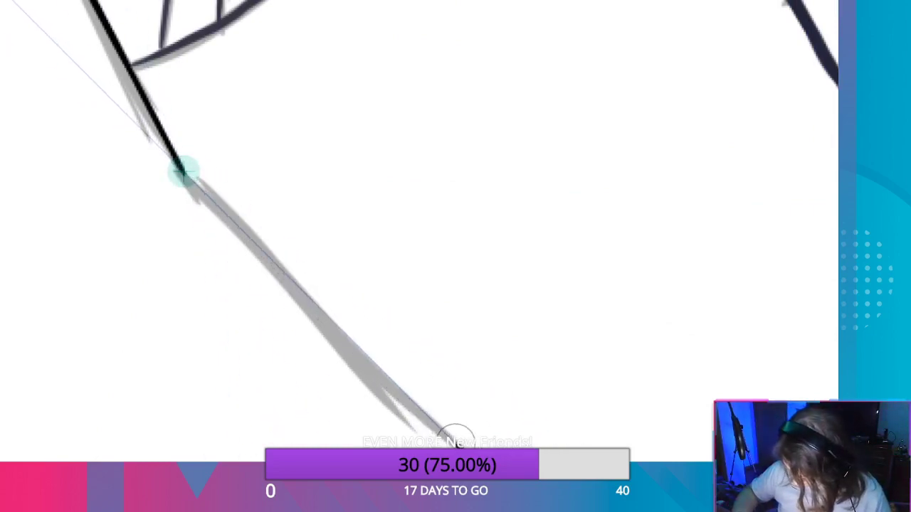
mouse_move(456, 443)
mouse_down()
mouse_move(378, 368)
mouse_move(469, 456)
mouse_move(190, 178)
mouse_up()
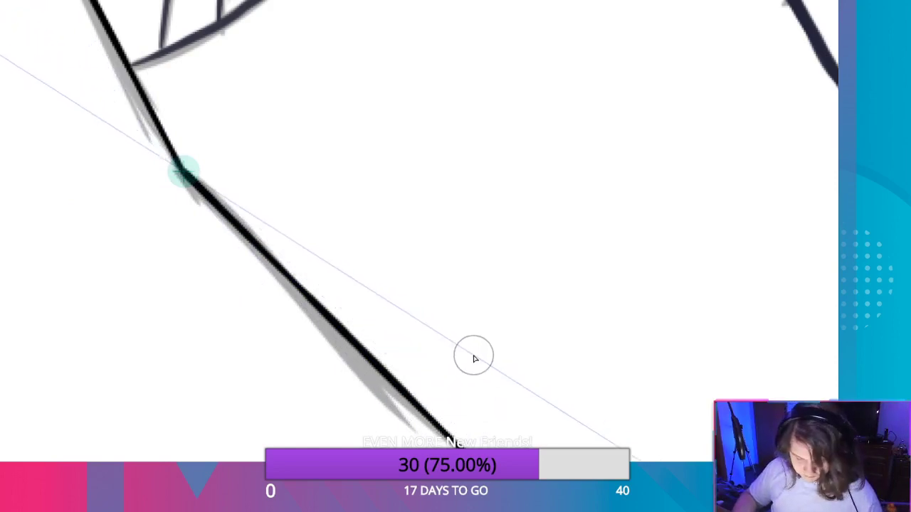
scroll(410, 269, down, 5)
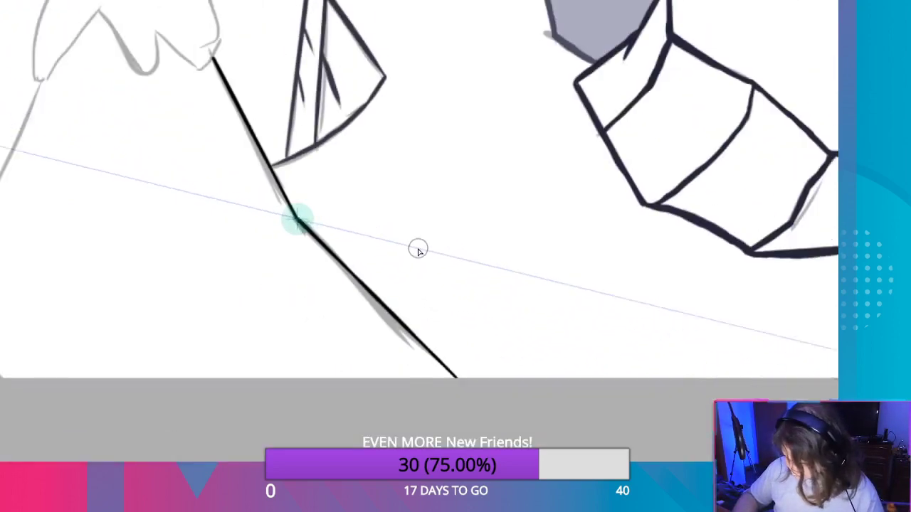
Move the vanishing point guide to the bend in the small mountain's left slope and ink both slope segments as straight black lines.
scroll(559, 253, down, 1)
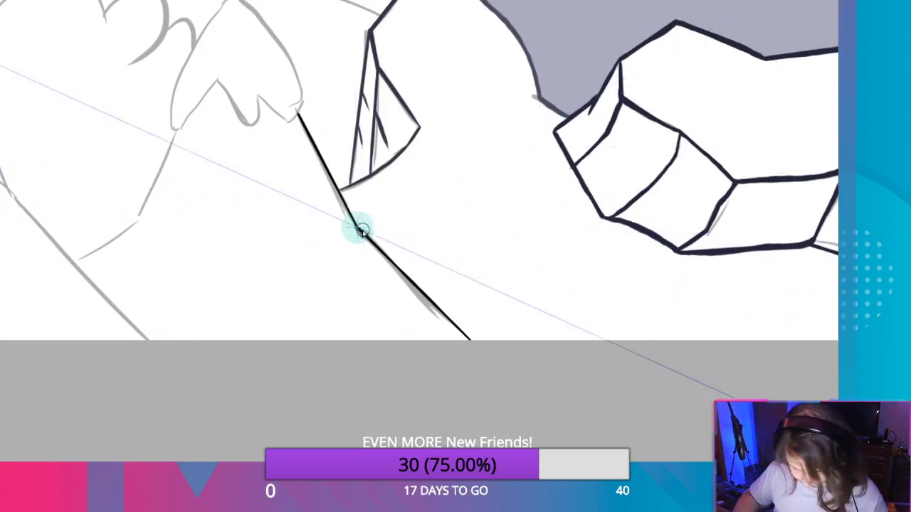
drag(359, 226, 139, 218)
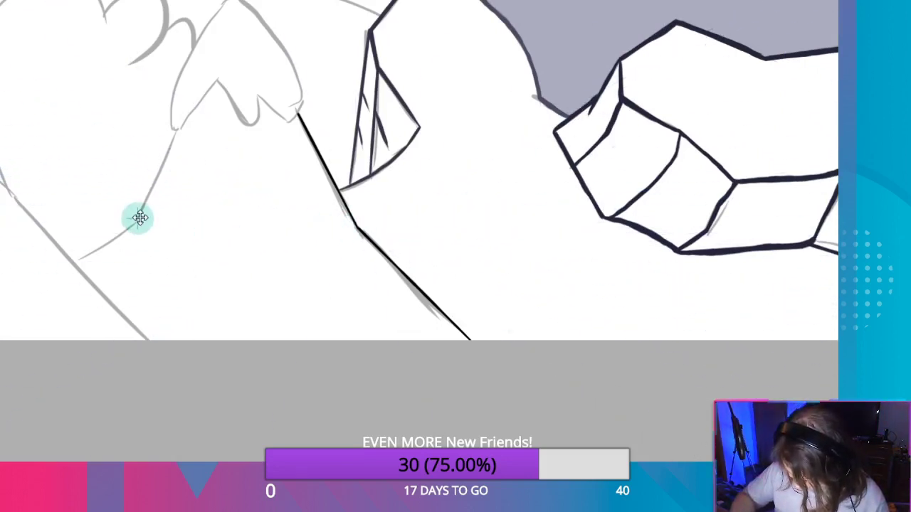
scroll(139, 218, up, 3)
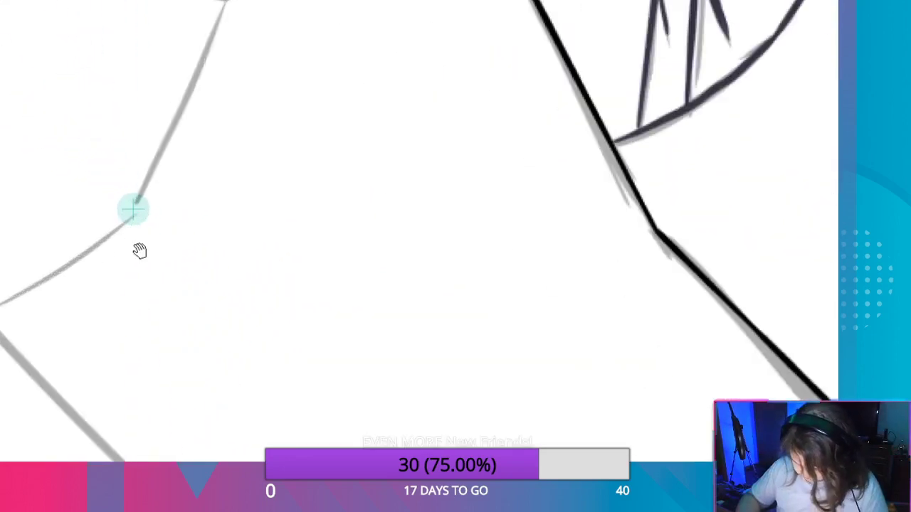
drag(139, 250, 335, 277)
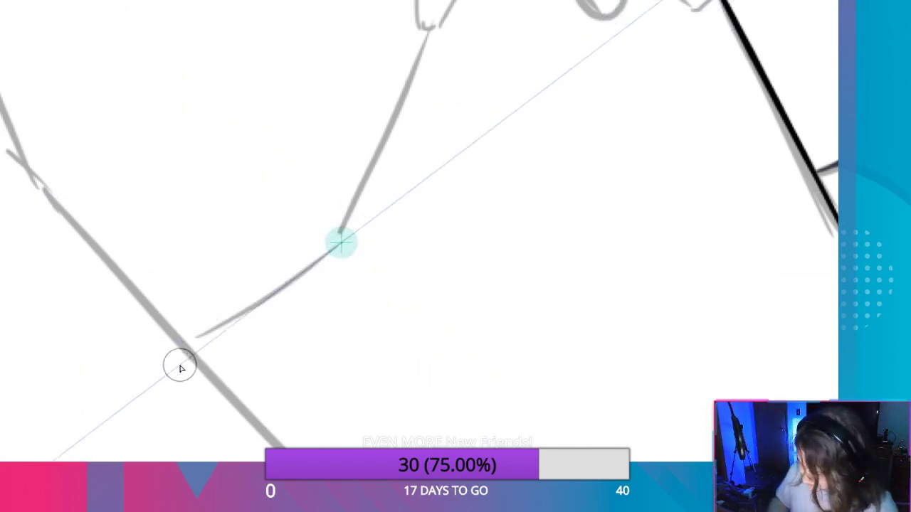
drag(187, 345, 342, 242)
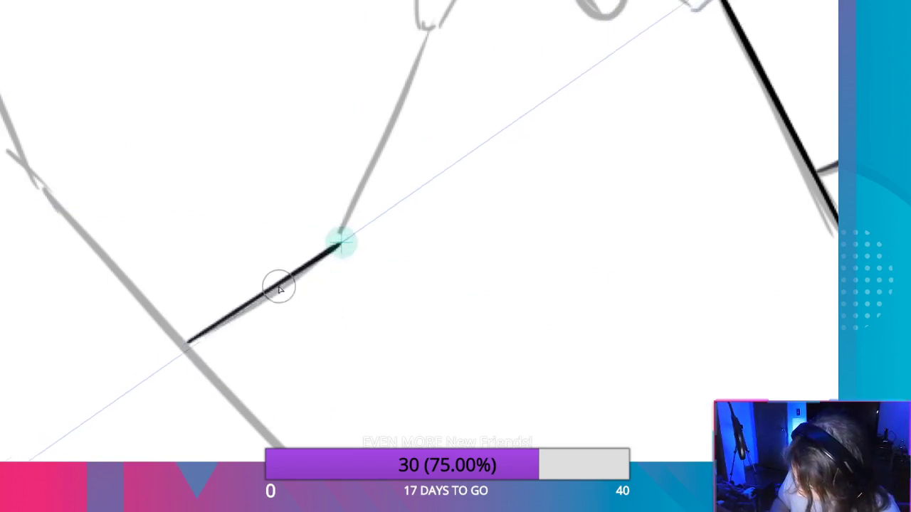
drag(192, 346, 326, 253)
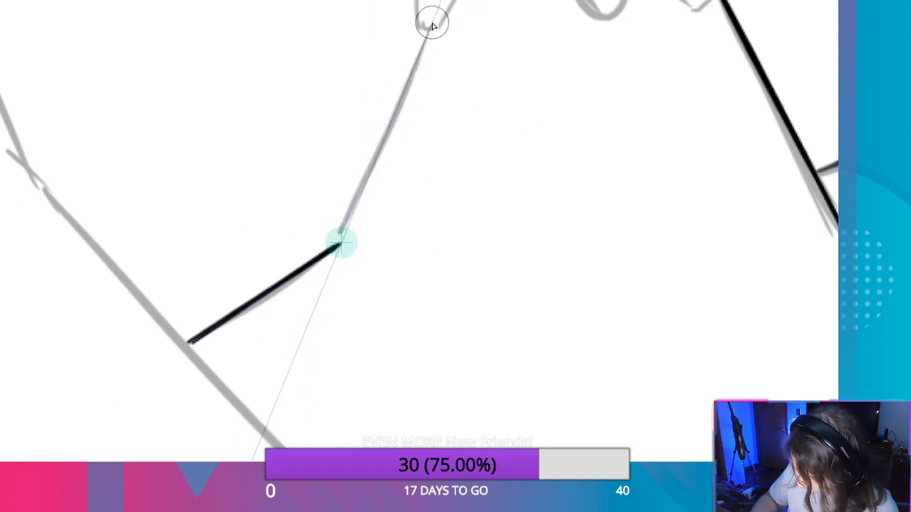
drag(430, 31, 341, 244)
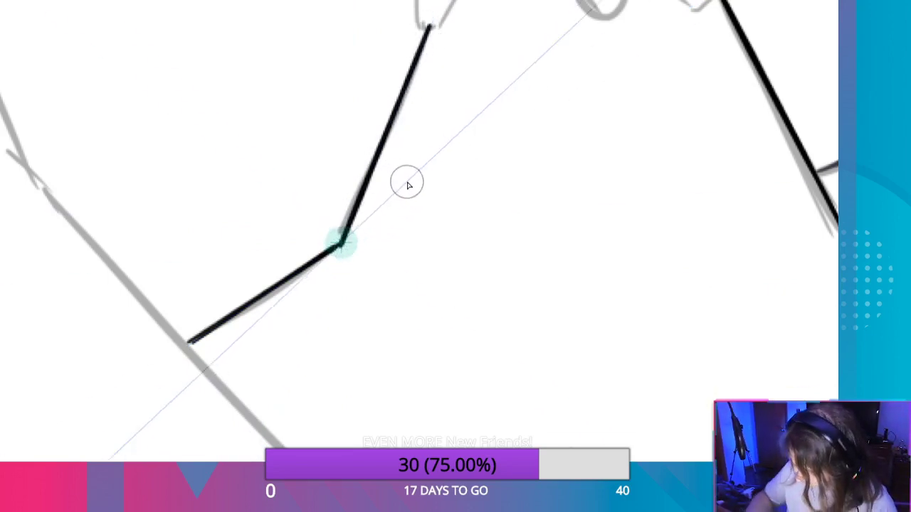
key(ctrl+1)
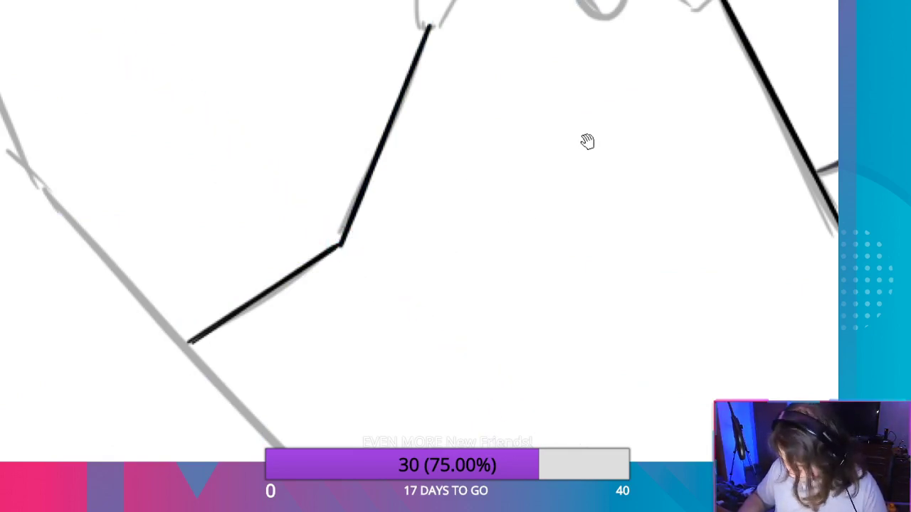
Ink the left outline of the small mountain's snow cap in dark navy, from the left slope line up over the rounded peak.
mouse_move(587, 141)
mouse_down()
mouse_move(349, 417)
mouse_move(508, 329)
mouse_up()
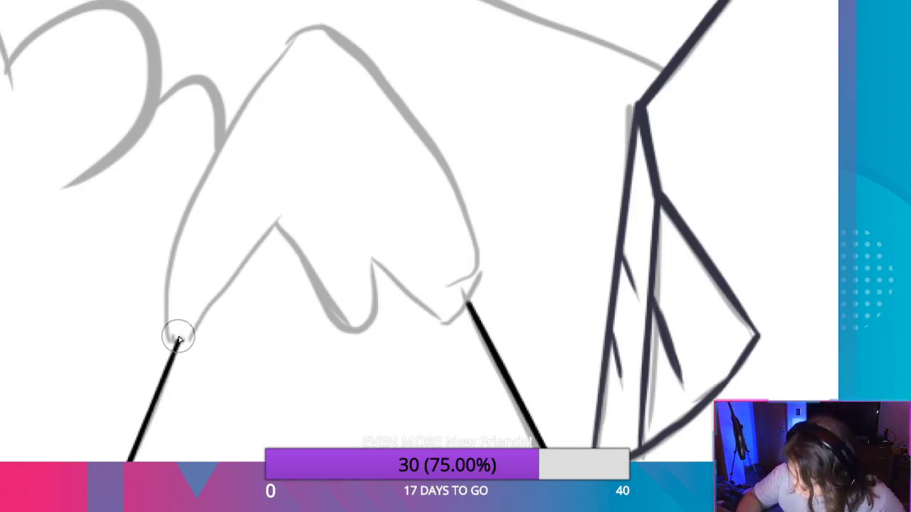
drag(178, 341, 165, 281)
key(ctrl+z)
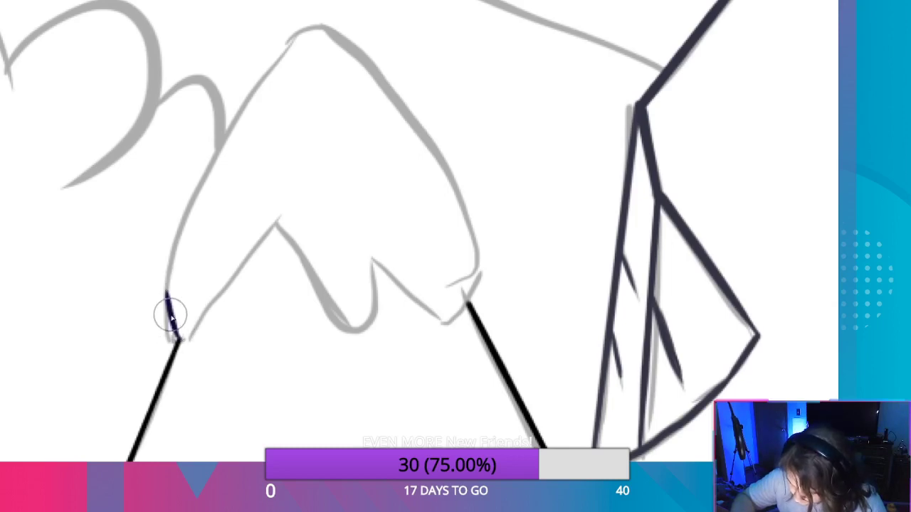
drag(171, 315, 228, 134)
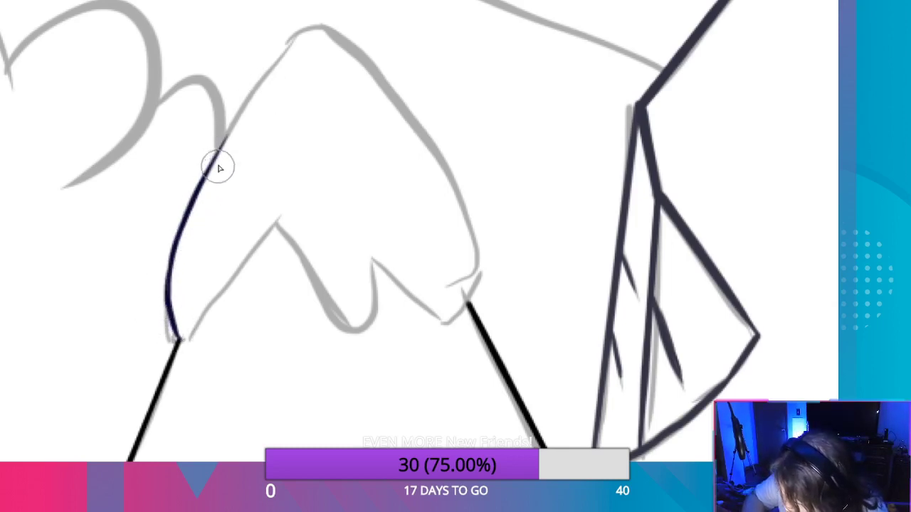
drag(224, 141, 285, 50)
key(ctrl+z)
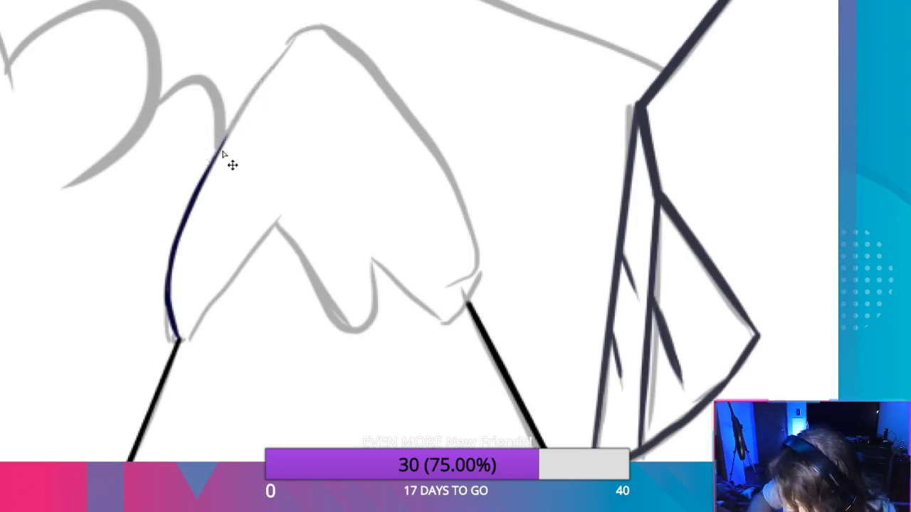
drag(221, 145, 261, 83)
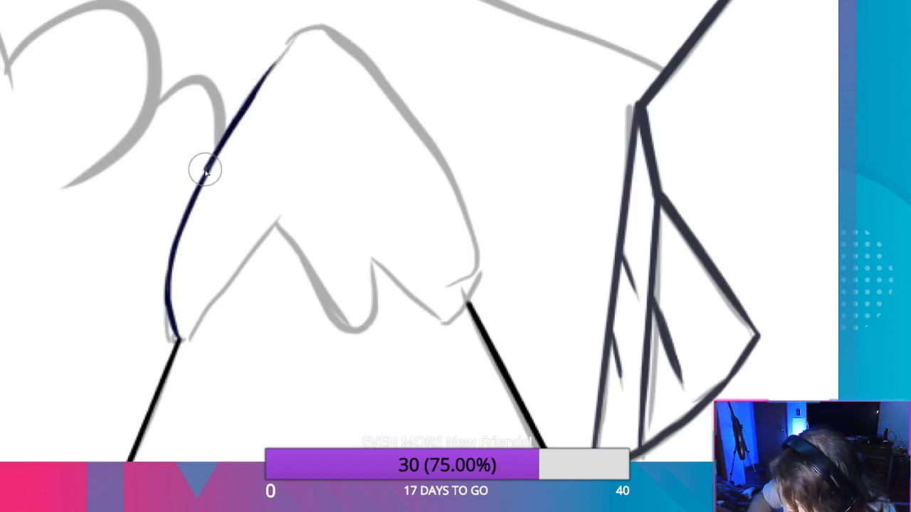
drag(206, 173, 270, 66)
key(ctrl+z)
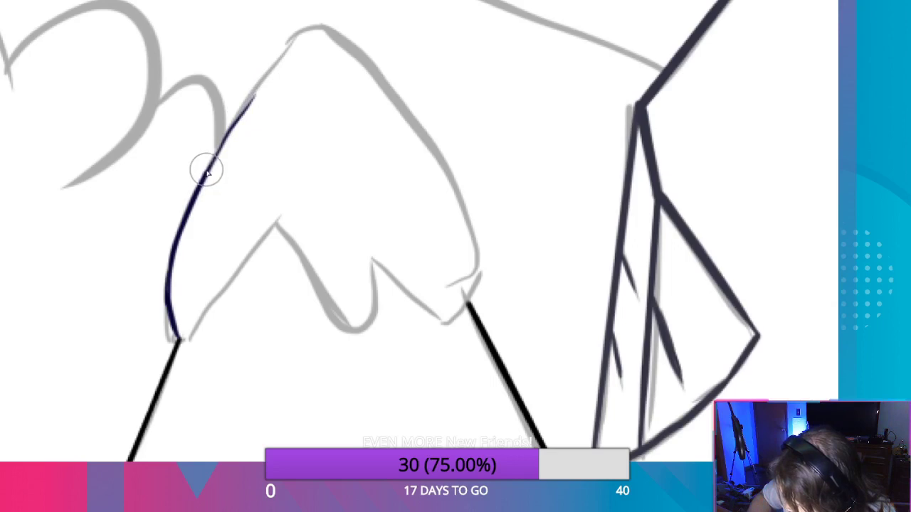
drag(205, 169, 289, 47)
drag(227, 128, 311, 20)
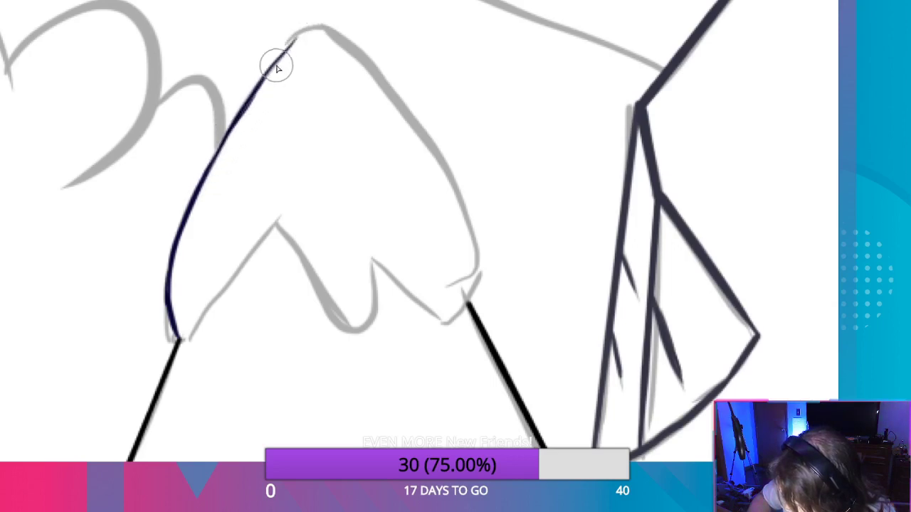
mouse_move(278, 64)
mouse_down()
mouse_move(310, 30)
mouse_move(325, 29)
mouse_up()
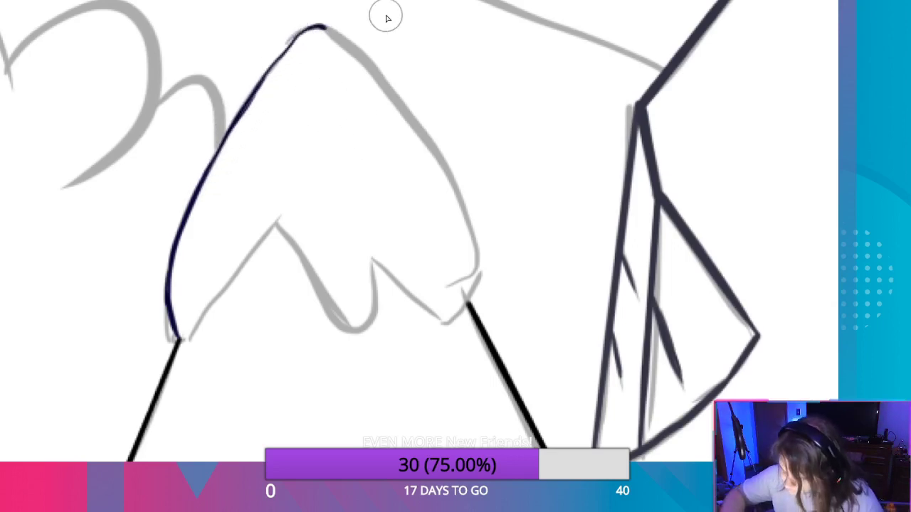
Ink the right outline of the small snow cap in dark navy, from the peak down to the right slope line.
drag(467, 223, 440, 177)
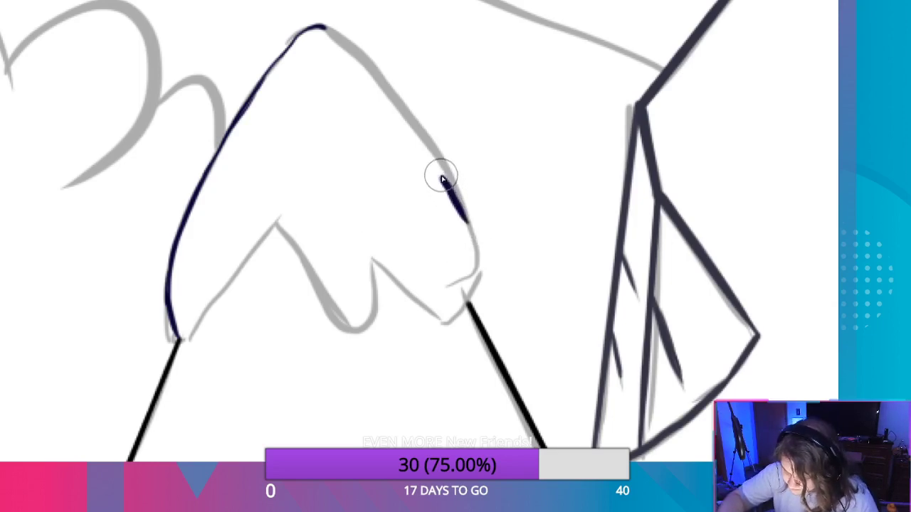
key(ctrl+z)
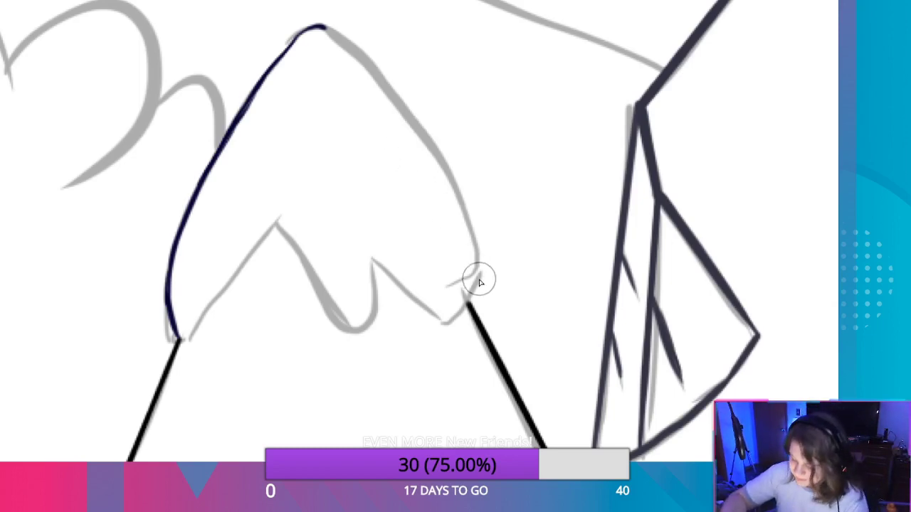
mouse_move(474, 285)
mouse_down()
mouse_move(468, 213)
mouse_move(445, 171)
mouse_move(475, 246)
mouse_move(452, 177)
mouse_move(417, 121)
mouse_up()
mouse_move(313, 27)
mouse_down()
mouse_move(369, 67)
mouse_move(346, 41)
mouse_move(384, 81)
mouse_up()
mouse_move(348, 47)
mouse_down()
mouse_move(417, 117)
mouse_move(387, 87)
mouse_move(451, 180)
mouse_up()
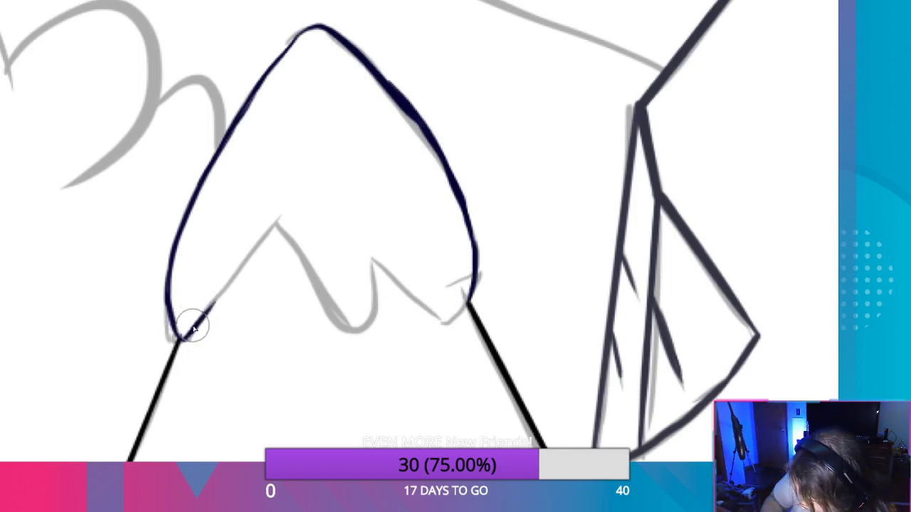
Ink the jagged lower edge of the small snow cap along the sketch, joining its left corner to the right slope line.
mouse_move(190, 326)
mouse_down()
mouse_move(281, 224)
mouse_move(247, 253)
mouse_up()
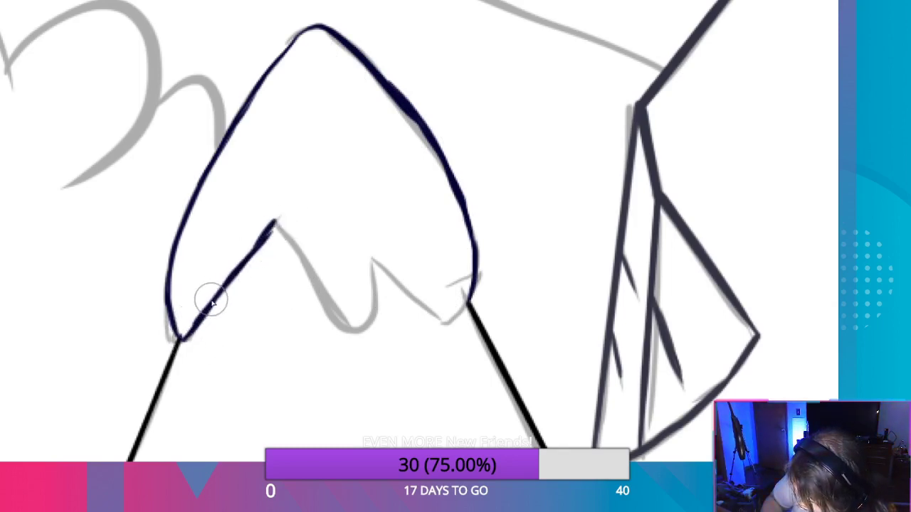
drag(199, 313, 250, 254)
mouse_move(274, 220)
mouse_down()
mouse_move(325, 305)
mouse_move(292, 256)
mouse_move(341, 321)
mouse_move(360, 329)
mouse_up()
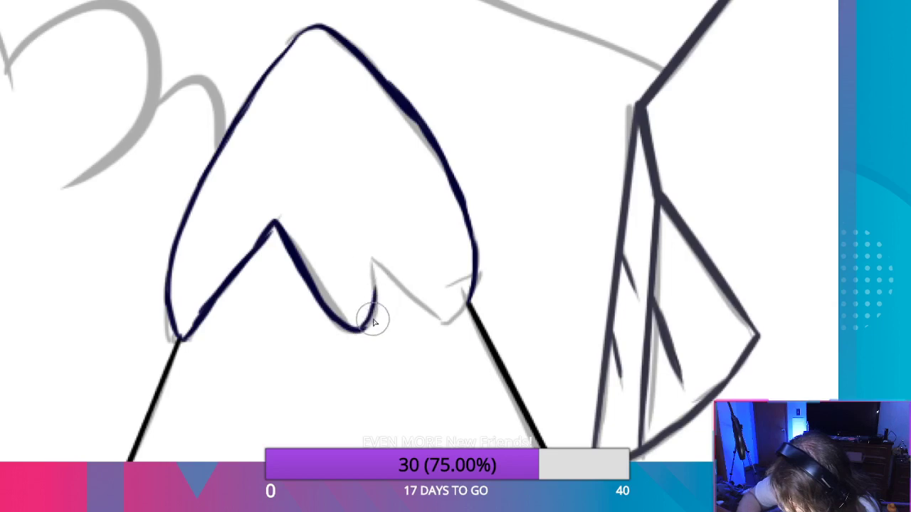
drag(369, 319, 373, 255)
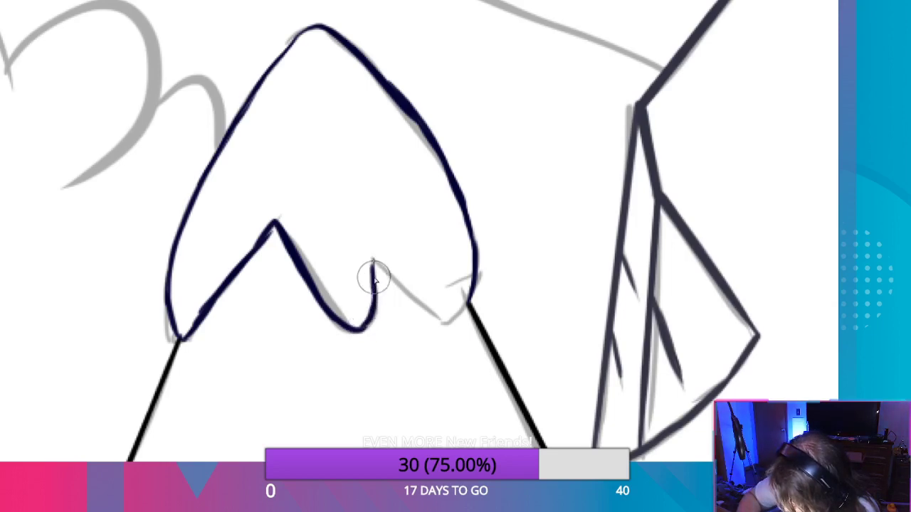
mouse_move(402, 286)
mouse_down()
mouse_move(374, 266)
mouse_move(448, 319)
mouse_up()
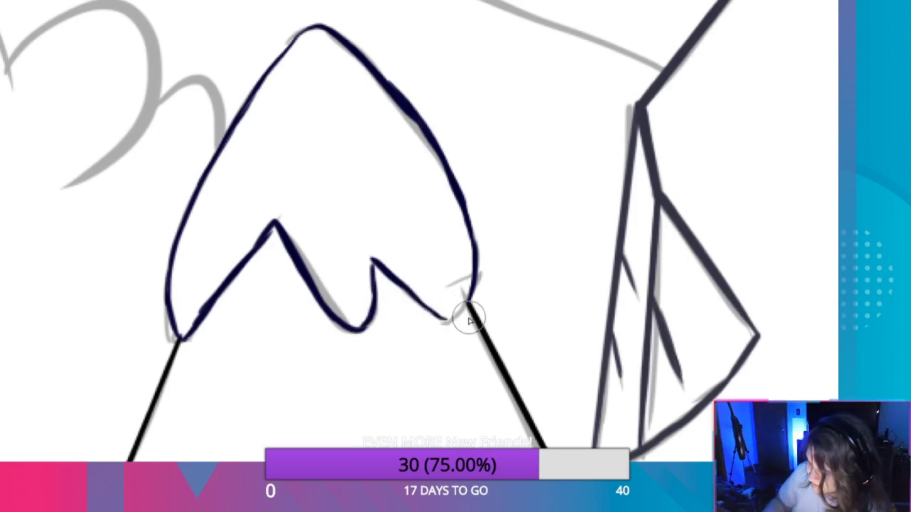
drag(446, 317, 466, 304)
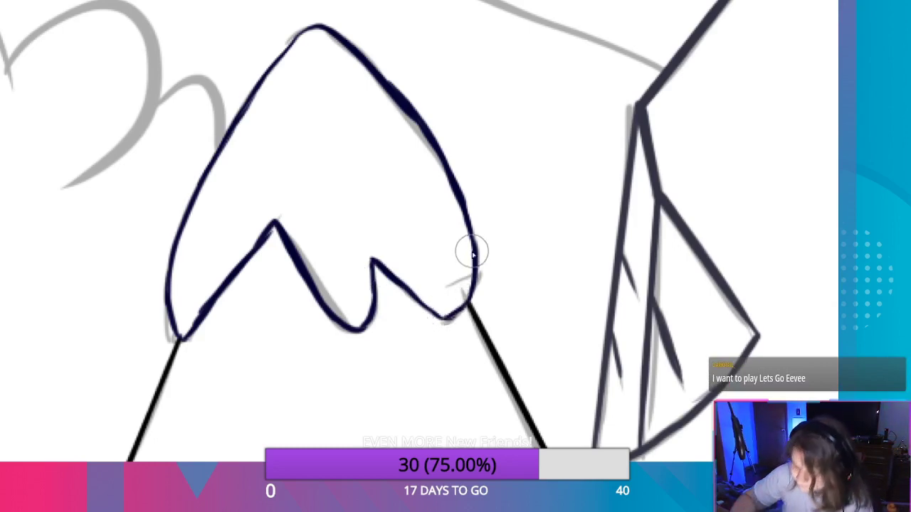
Hide the rough sketch and clean up the small snow cap's ink outline, evening the right edge's thickness and rounding the lower corners.
click(874, 285)
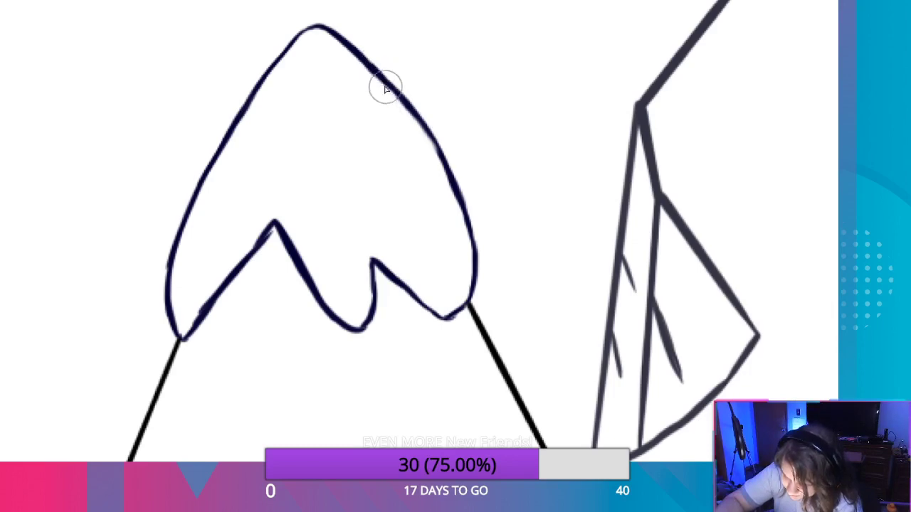
mouse_move(349, 45)
mouse_down()
mouse_move(406, 98)
mouse_move(393, 90)
mouse_move(405, 136)
mouse_up()
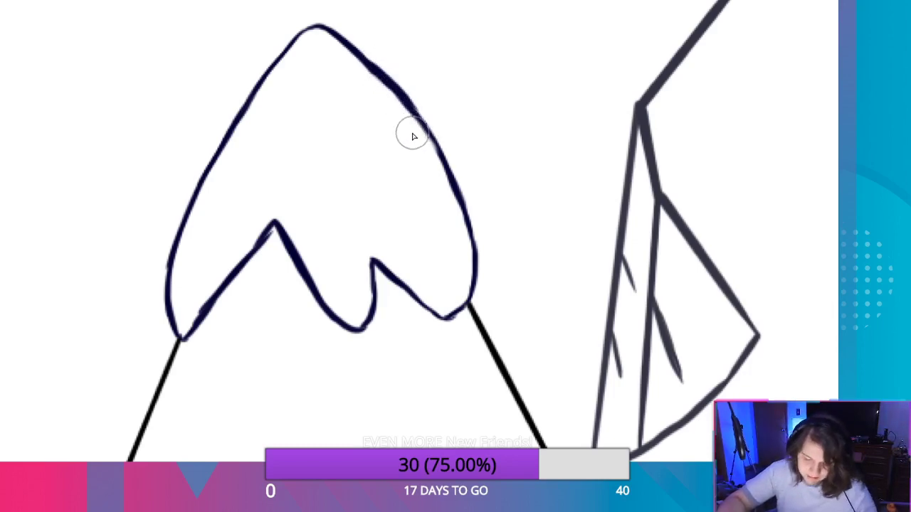
key(ctrl+z)
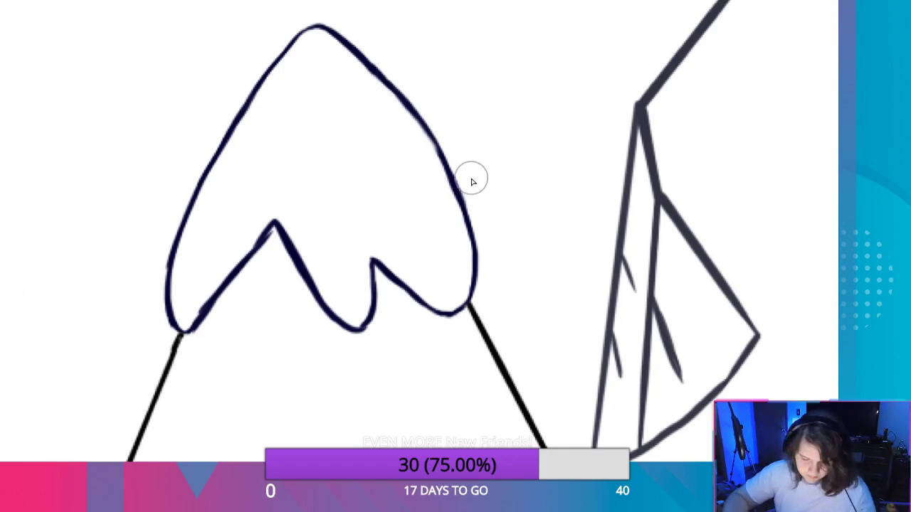
Ink the large left mountain's right slope as two straight black segments, from the snow cap's lower edge to the small mountain's base.
scroll(469, 189, down, 5)
scroll(498, 258, down, 4)
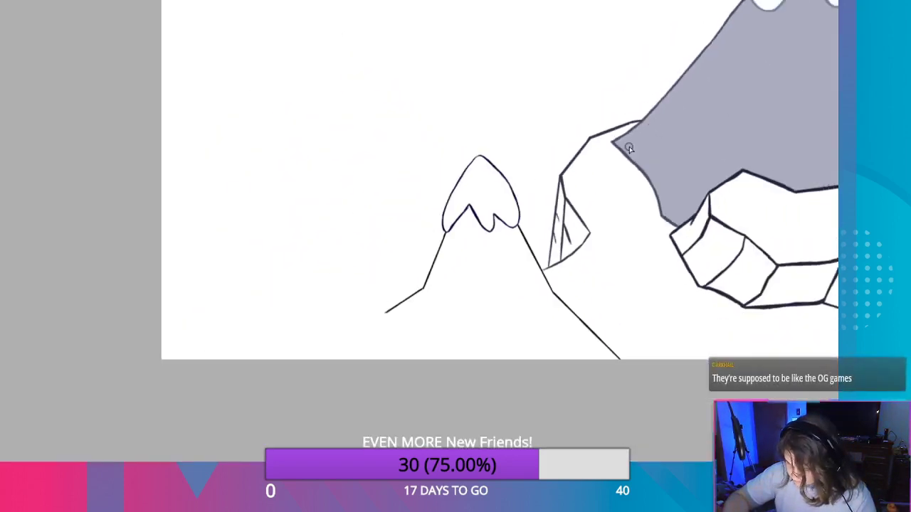
scroll(630, 146, up, 4)
scroll(600, 113, down, 1)
scroll(555, 150, up, 5)
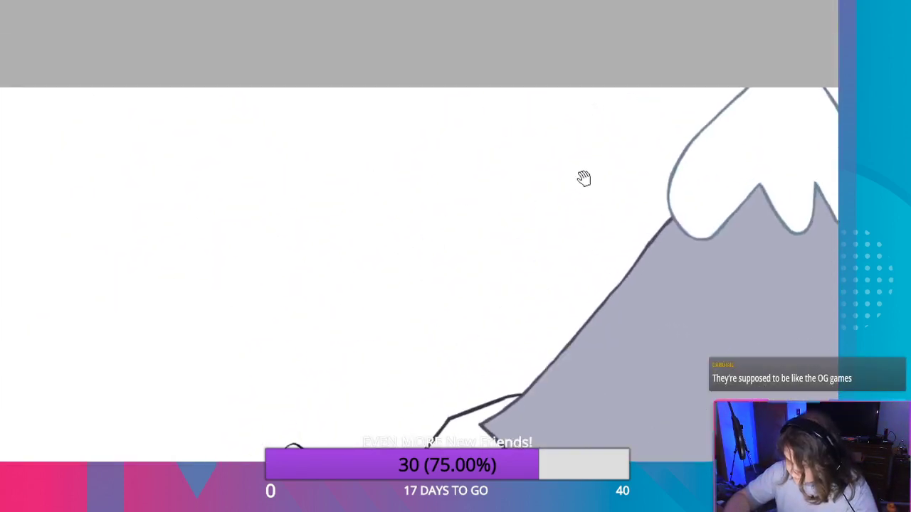
scroll(586, 114, down, 3)
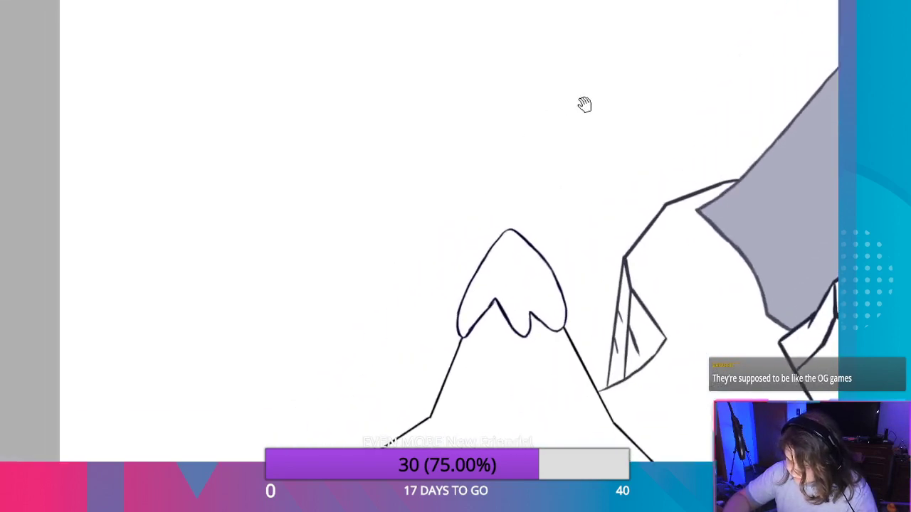
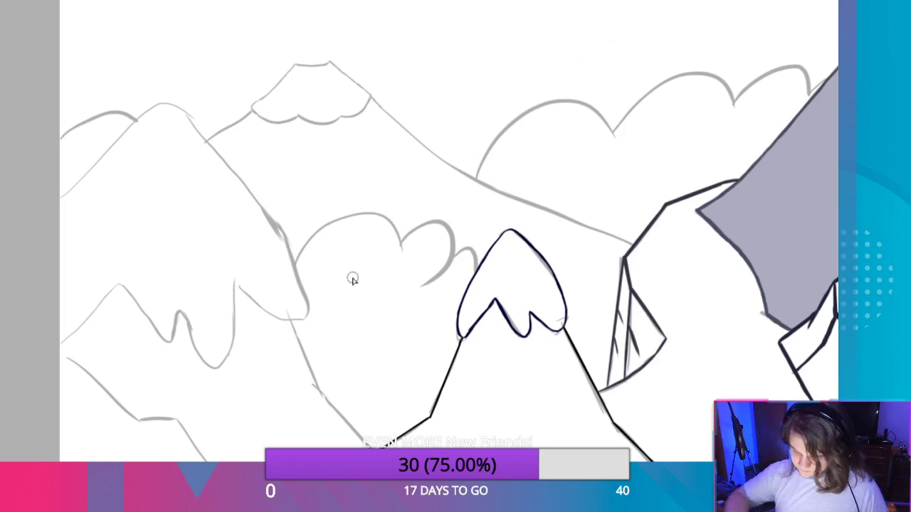
mouse_move(427, 417)
mouse_down()
mouse_move(358, 387)
mouse_move(441, 423)
mouse_move(429, 417)
mouse_up()
drag(325, 394, 323, 391)
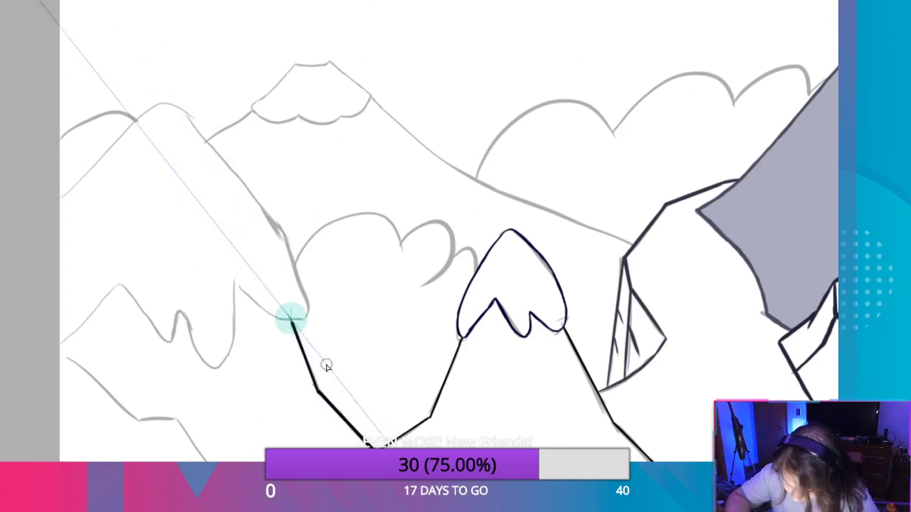
scroll(321, 341, up, 3)
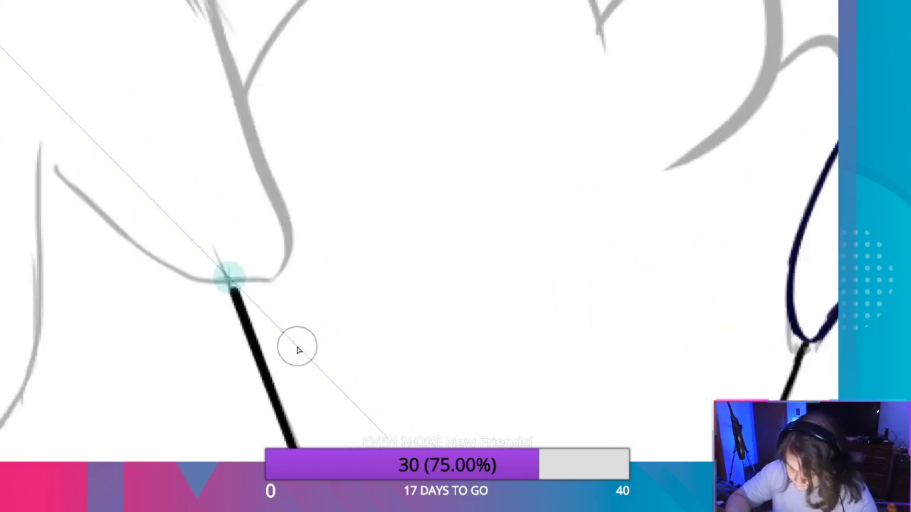
scroll(299, 348, up, 2)
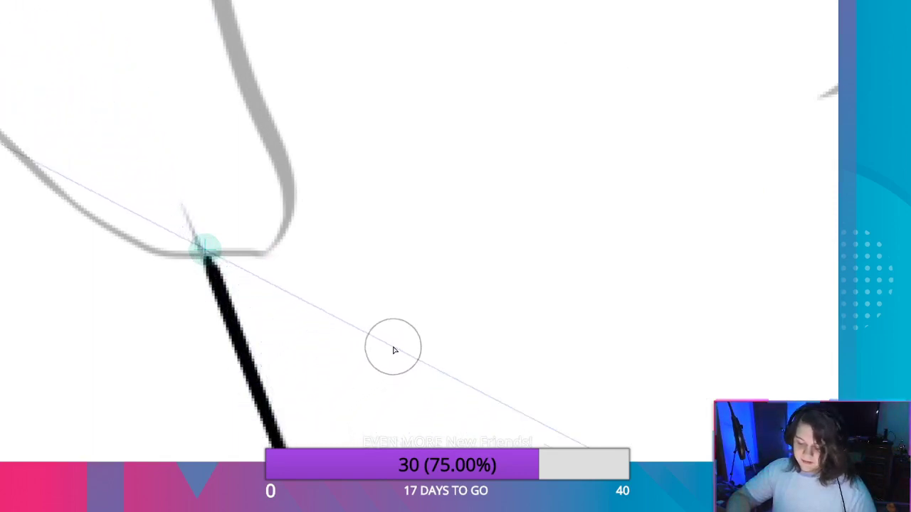
scroll(383, 421, down, 2)
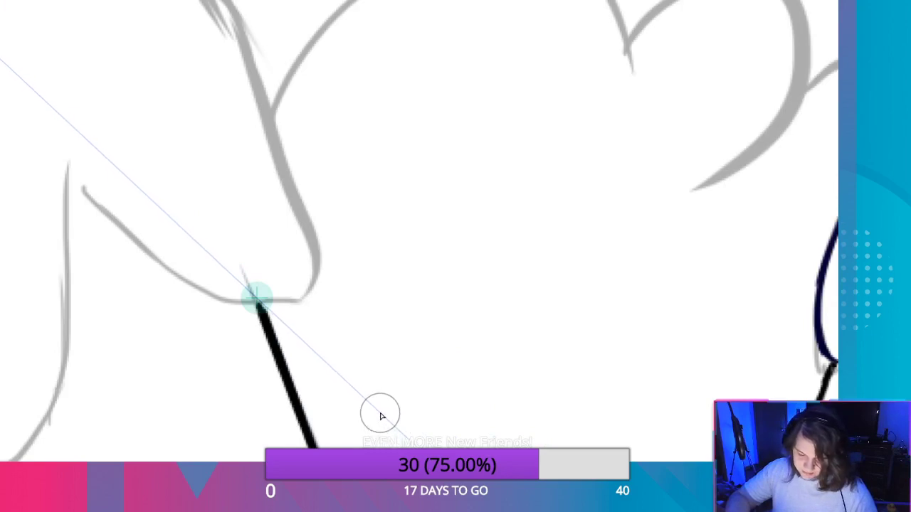
Ink the lower-left foreground slope in dark navy as a straight segment from the canvas edge, followed by its short flat ledge.
mouse_move(405, 406)
mouse_down()
mouse_move(383, 232)
mouse_move(388, 240)
mouse_up()
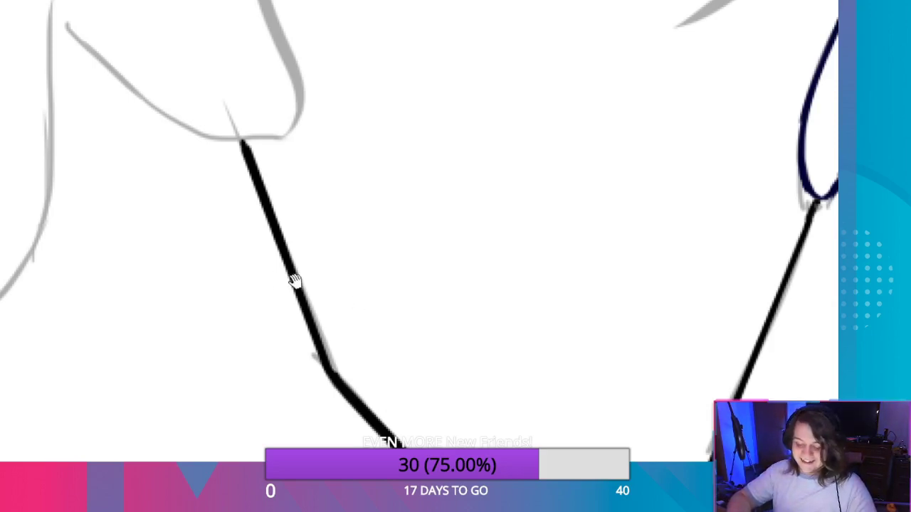
mouse_move(295, 280)
mouse_down()
mouse_move(437, 309)
mouse_move(579, 320)
mouse_move(515, 346)
mouse_move(316, 272)
mouse_move(318, 309)
mouse_up()
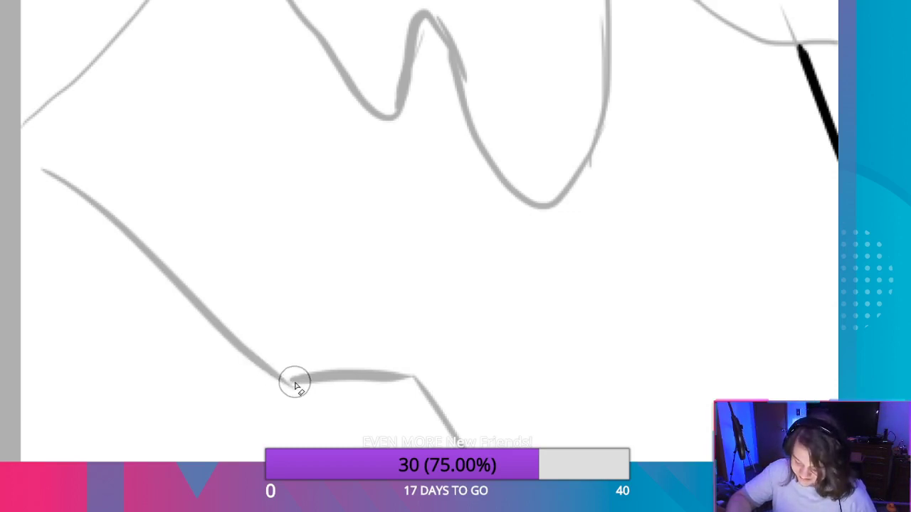
key(shift)
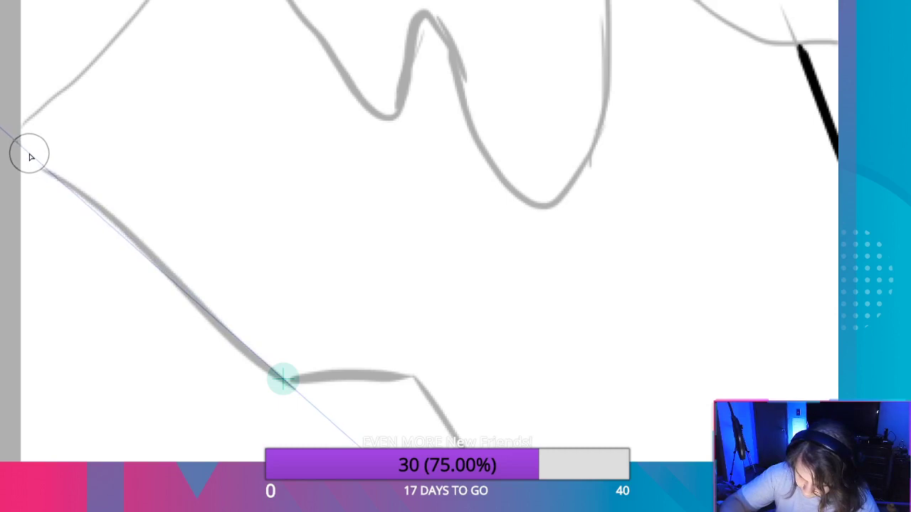
mouse_move(28, 153)
mouse_down()
mouse_move(191, 310)
mouse_move(252, 350)
mouse_up()
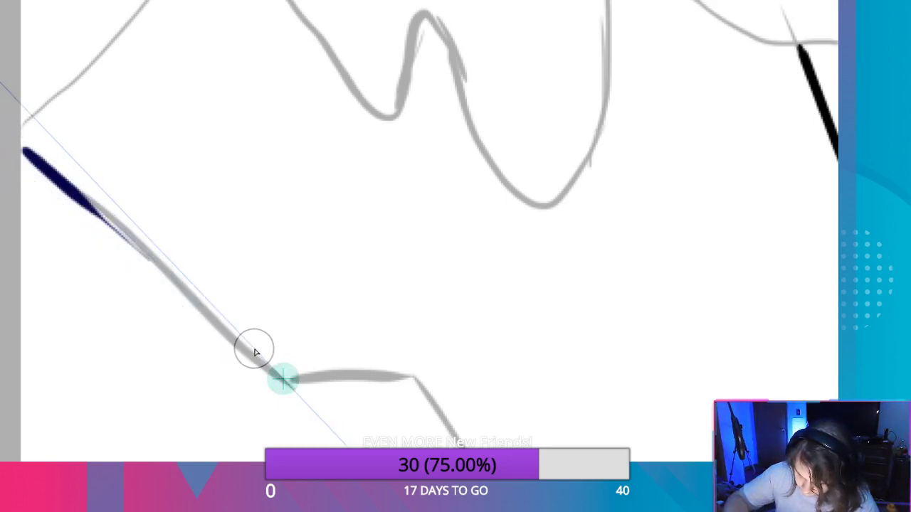
key(ctrl+z)
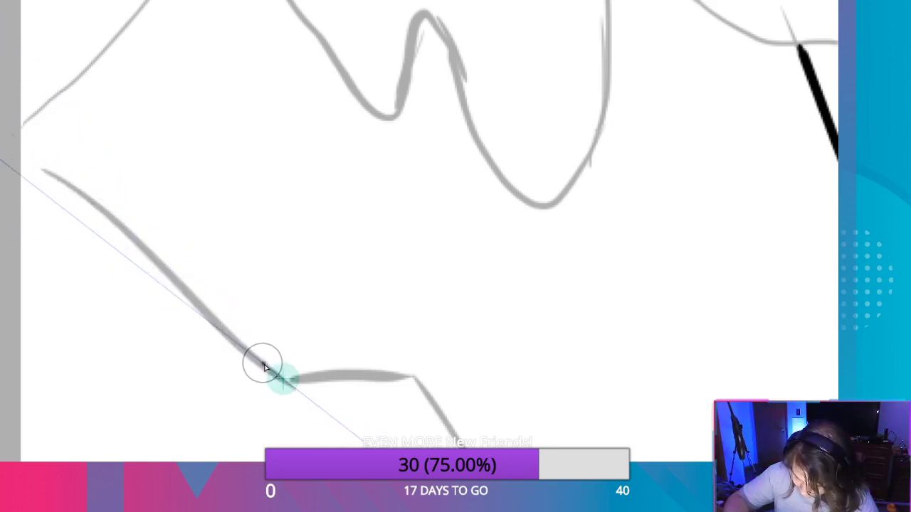
drag(263, 362, 26, 174)
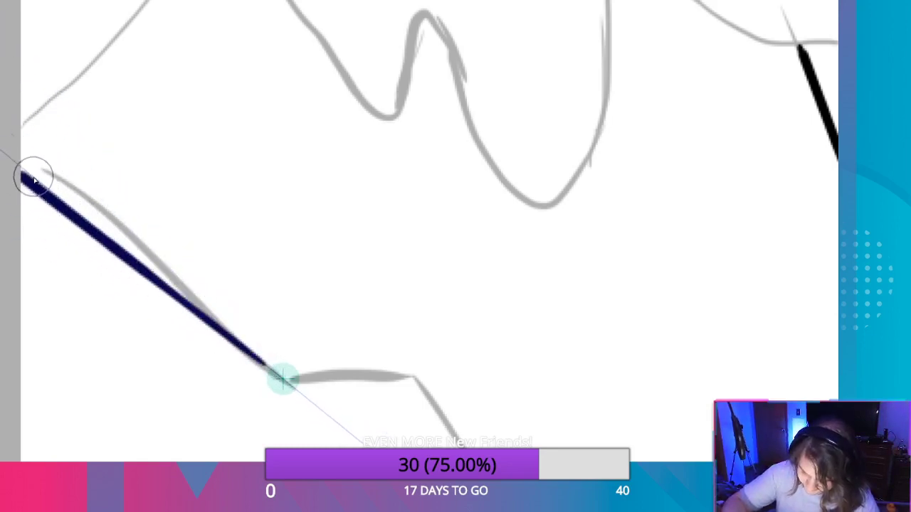
key(ctrl+z)
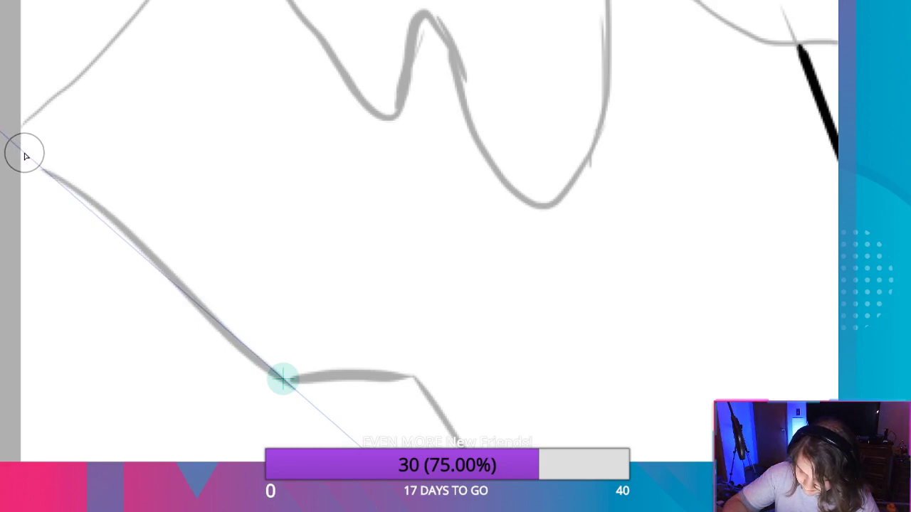
mouse_move(22, 150)
mouse_down()
mouse_move(278, 383)
mouse_move(197, 326)
mouse_move(106, 223)
mouse_move(24, 154)
mouse_up()
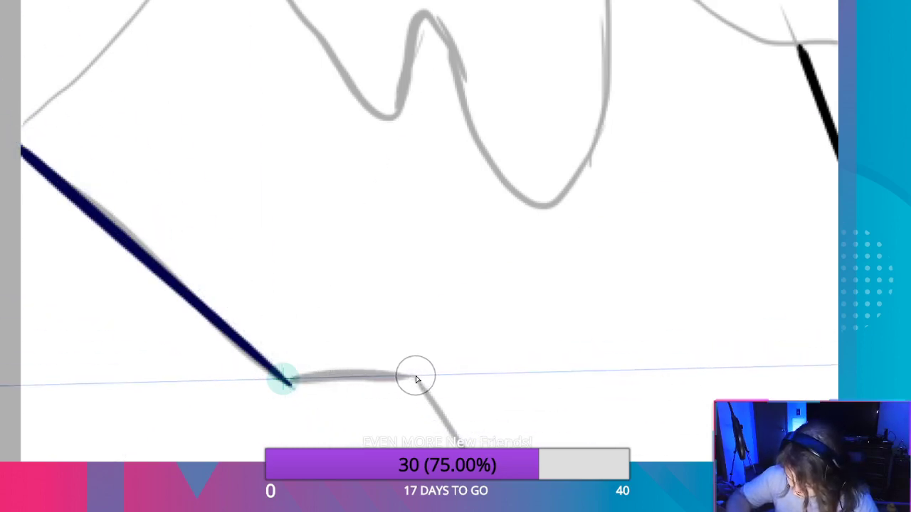
drag(417, 379, 282, 377)
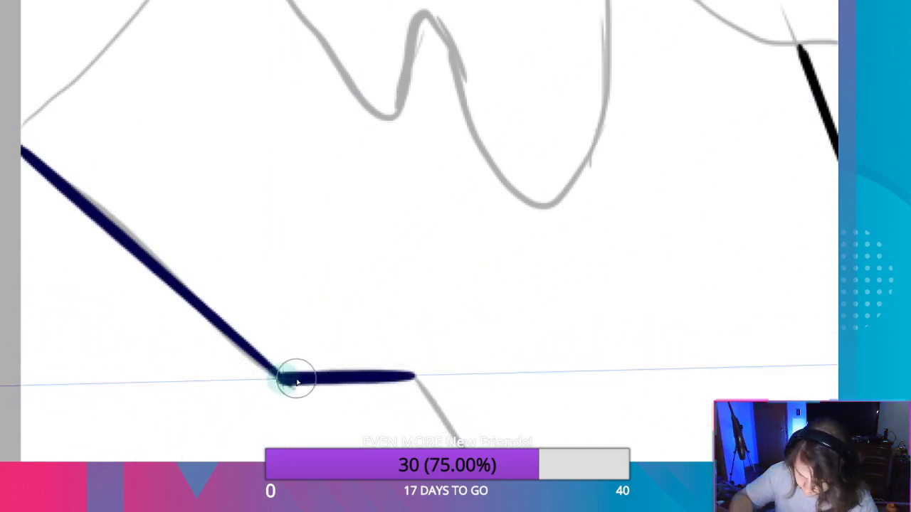
mouse_move(286, 382)
mouse_down()
mouse_move(417, 376)
mouse_move(289, 382)
mouse_up()
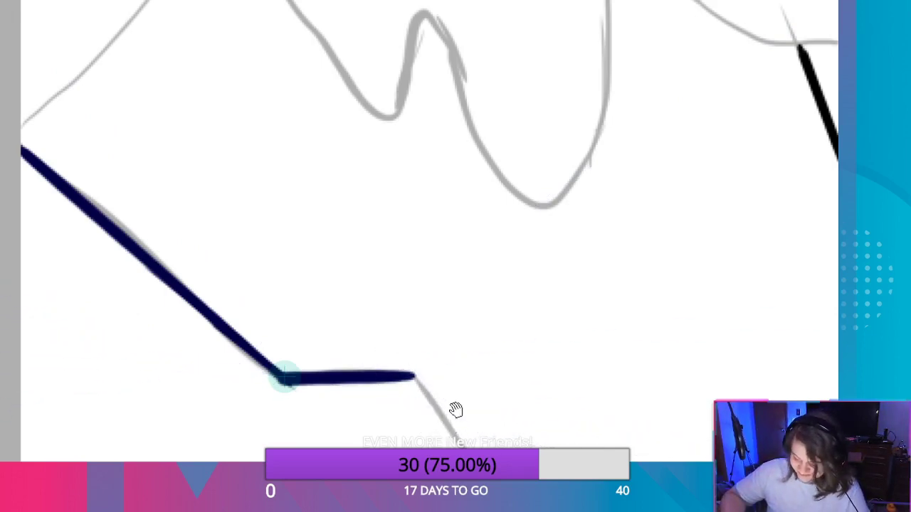
Ink the foreground slope's lower straight segment in dark navy, from the end of the flat ledge to the canvas's bottom edge.
mouse_move(455, 408)
mouse_down()
mouse_move(440, 358)
mouse_move(337, 258)
mouse_move(360, 233)
mouse_move(374, 252)
mouse_up()
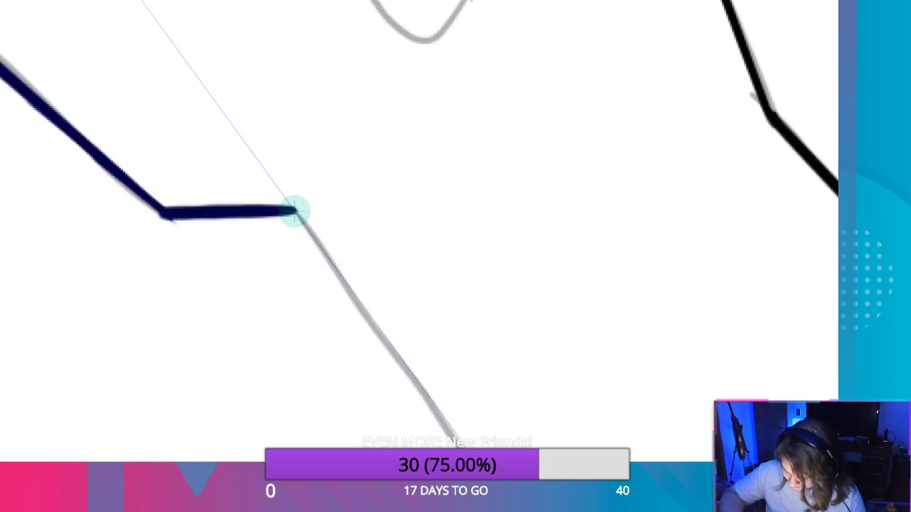
drag(294, 211, 29, 257)
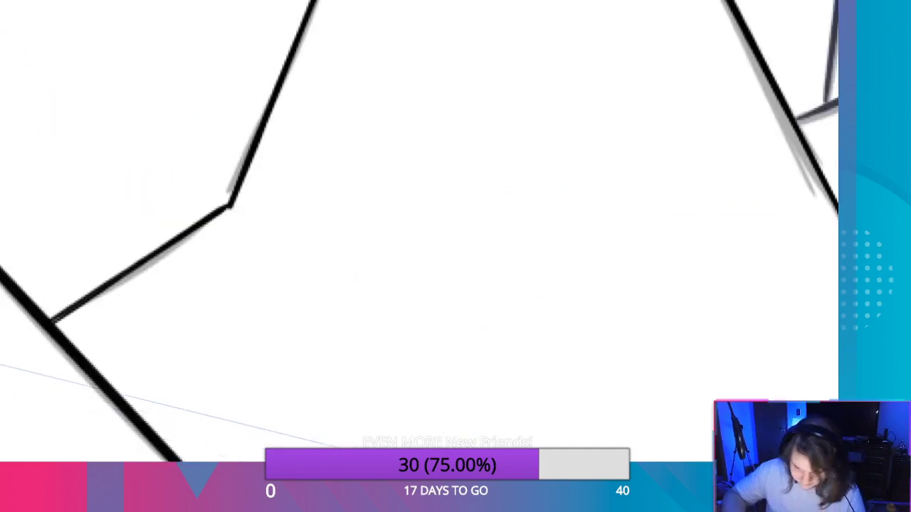
scroll(419, 231, left, 13)
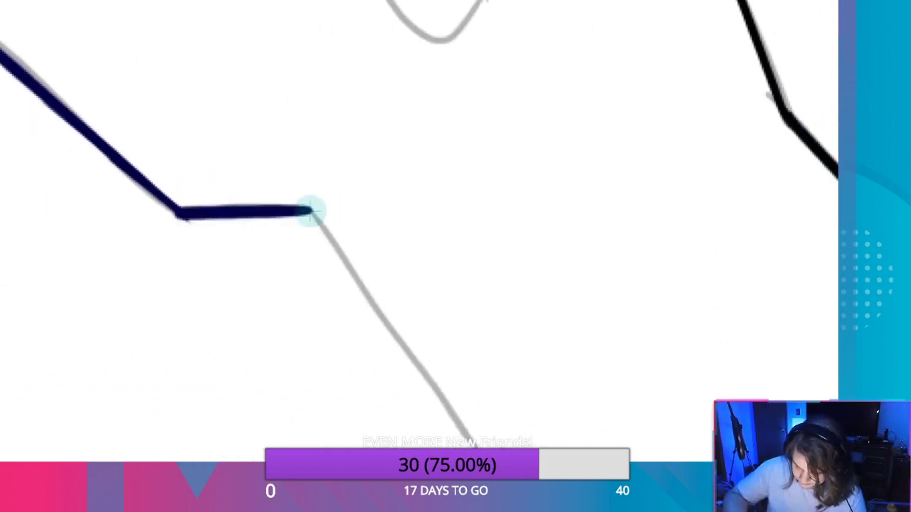
scroll(311, 211, right, 1)
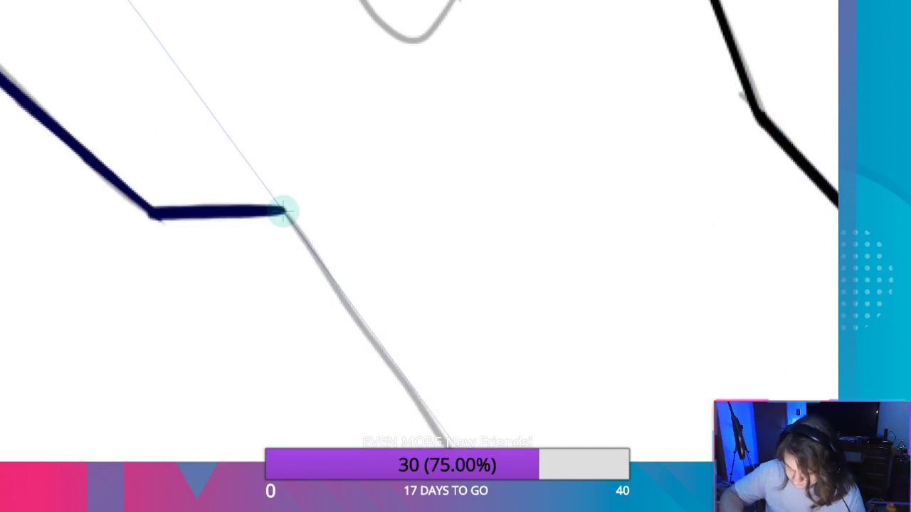
scroll(490, 374, down, 5)
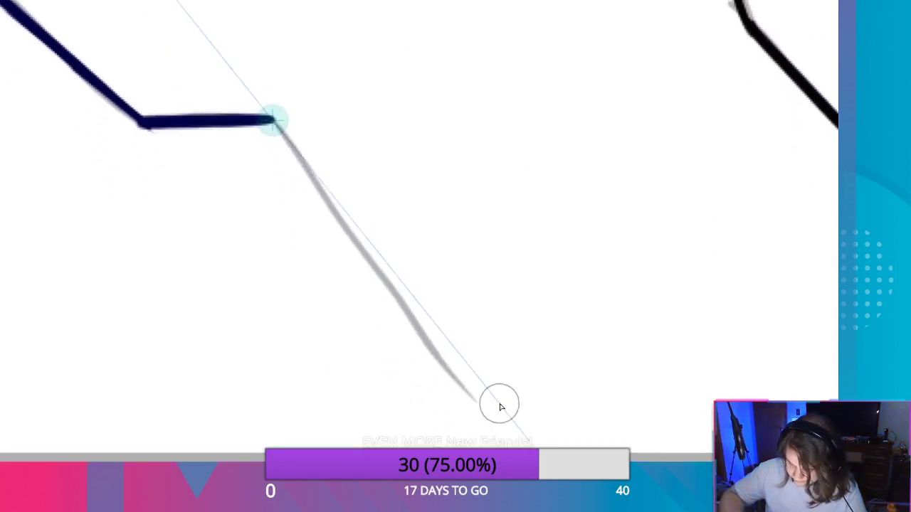
mouse_move(521, 455)
mouse_down()
mouse_move(400, 341)
mouse_move(281, 193)
mouse_move(262, 135)
mouse_move(514, 462)
mouse_up()
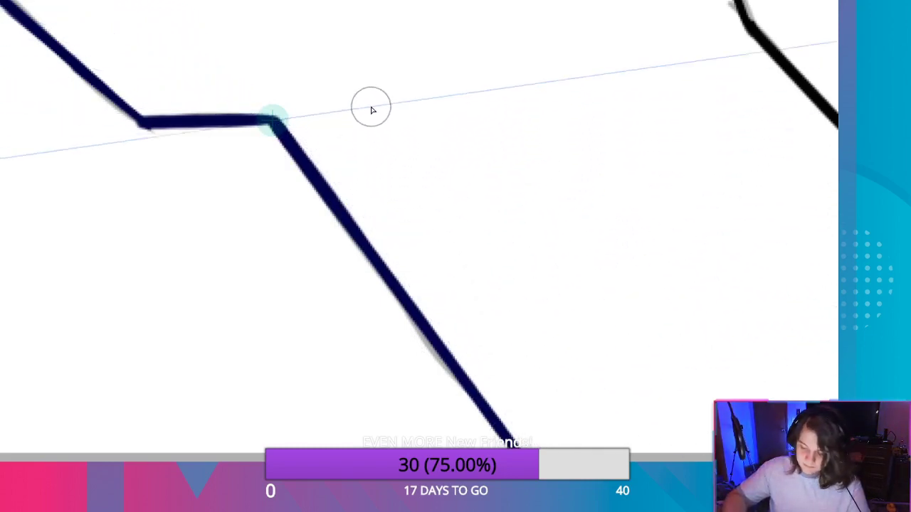
Turn off the vanishing-point ruler and ink the underside of the large left snow cap's right lobe freehand in dark navy.
scroll(394, 122, down, 5)
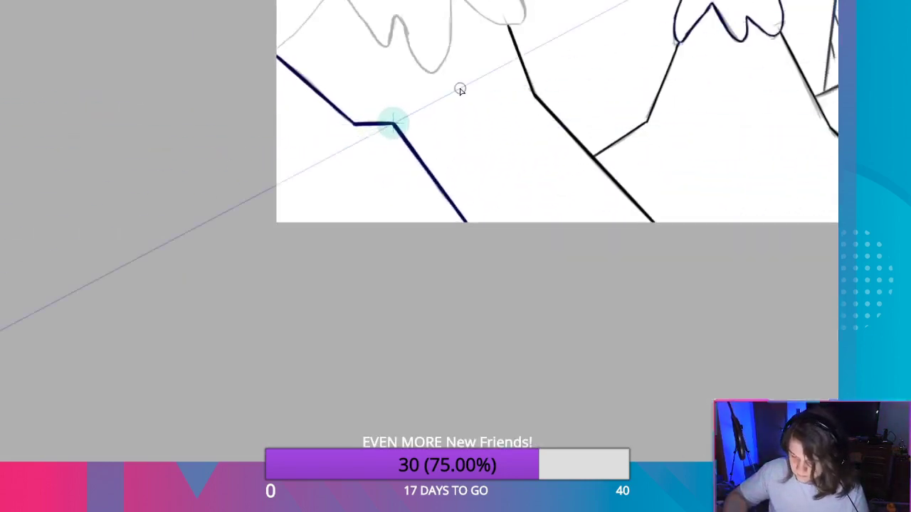
scroll(388, 51, up, 1)
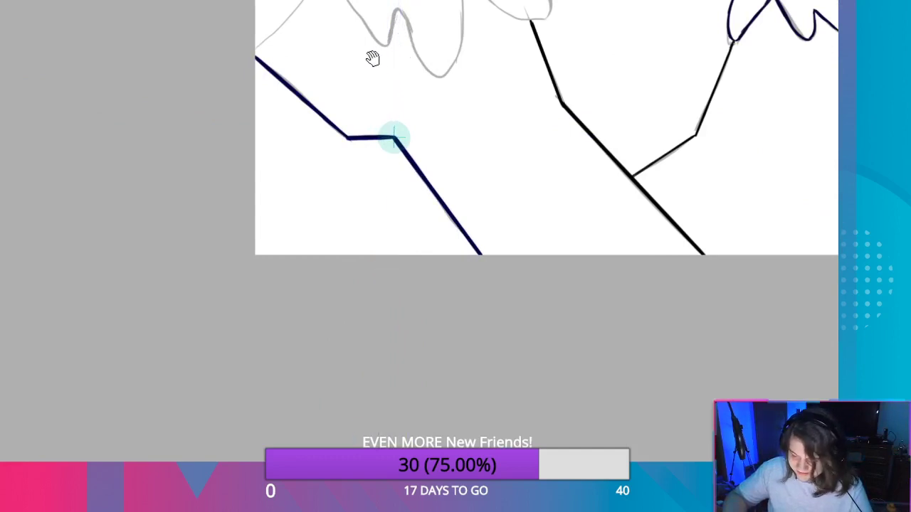
drag(372, 58, 441, 224)
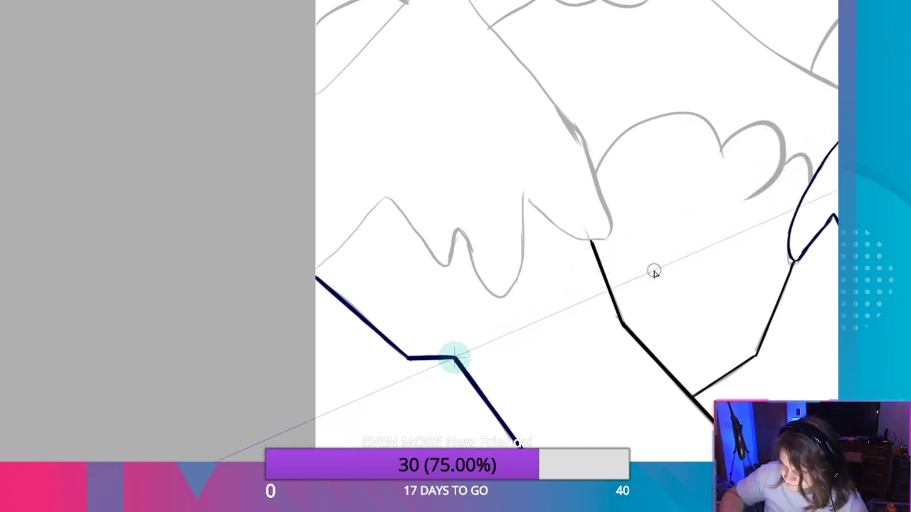
key(ctrl+r)
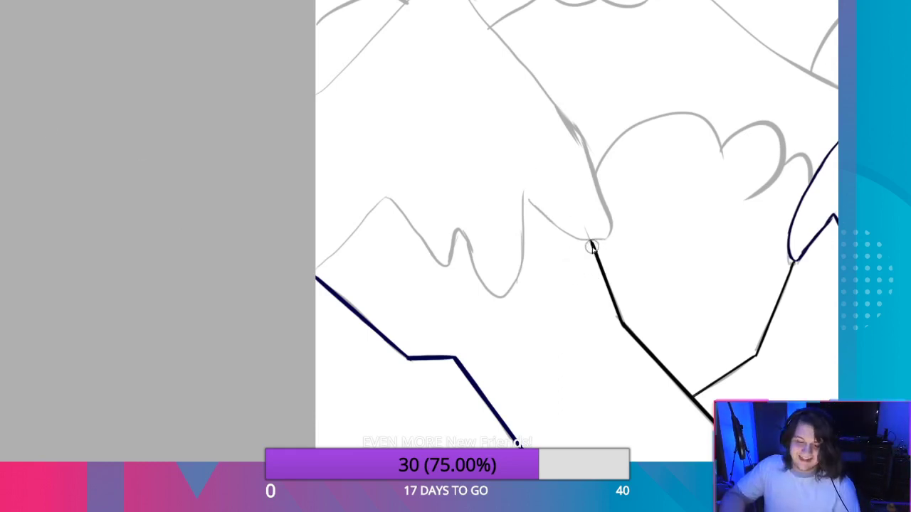
drag(637, 230, 620, 281)
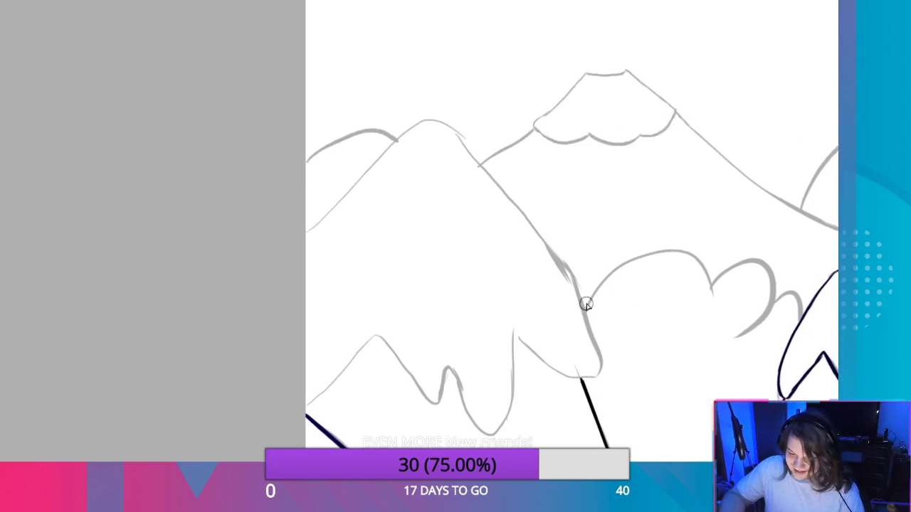
scroll(586, 304, up, 3)
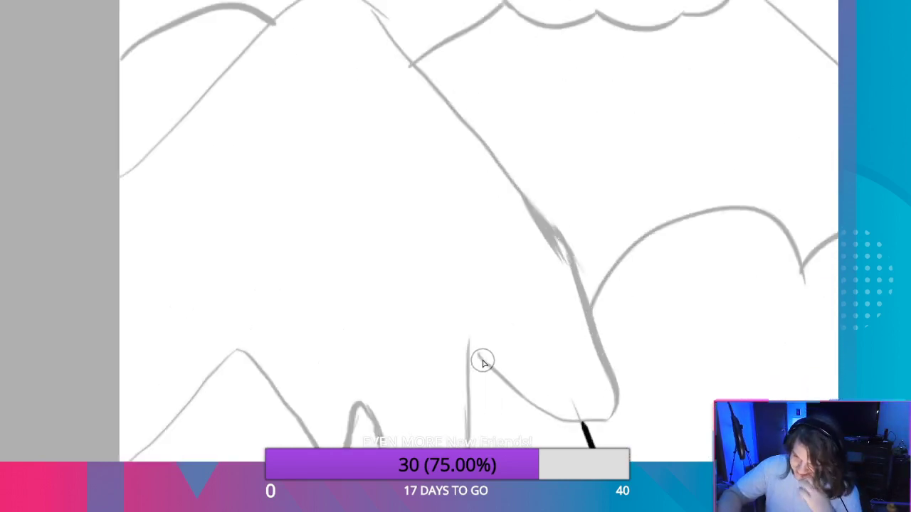
mouse_move(492, 365)
mouse_down()
mouse_move(469, 344)
mouse_move(565, 420)
mouse_move(616, 417)
mouse_up()
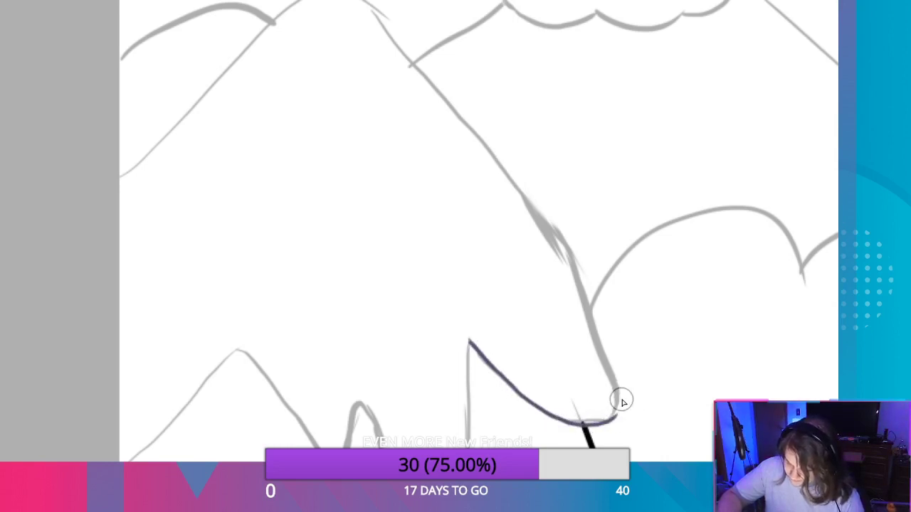
Ink the large snow cap's rounded lower right corner and continue up its right side to the bump in the sketch.
drag(620, 407, 616, 371)
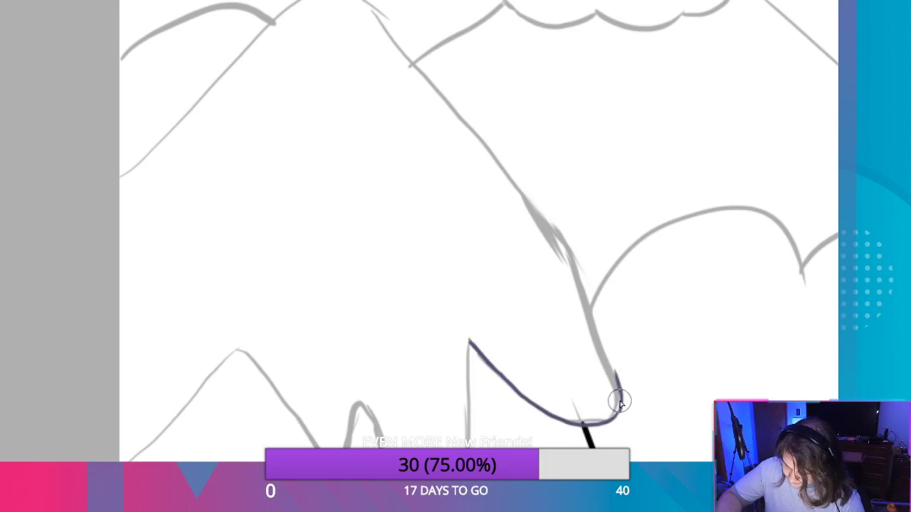
key(ctrl+z)
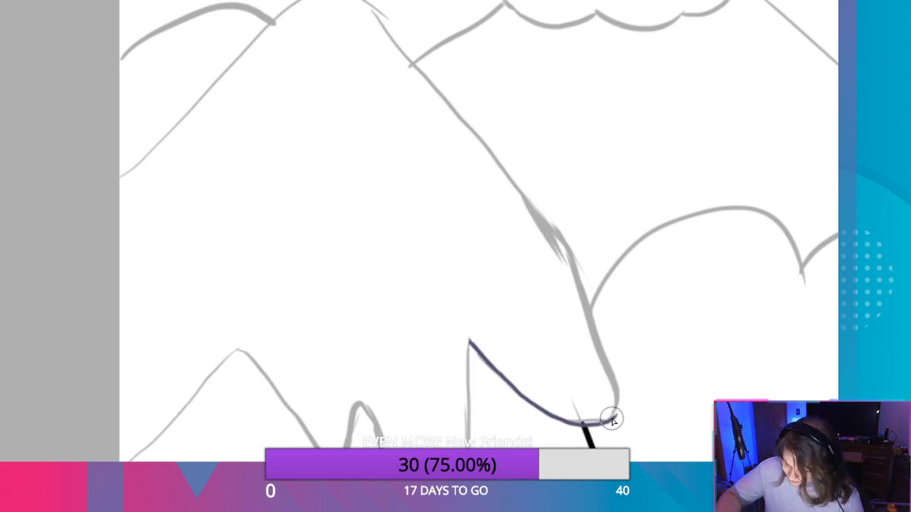
drag(612, 417, 623, 368)
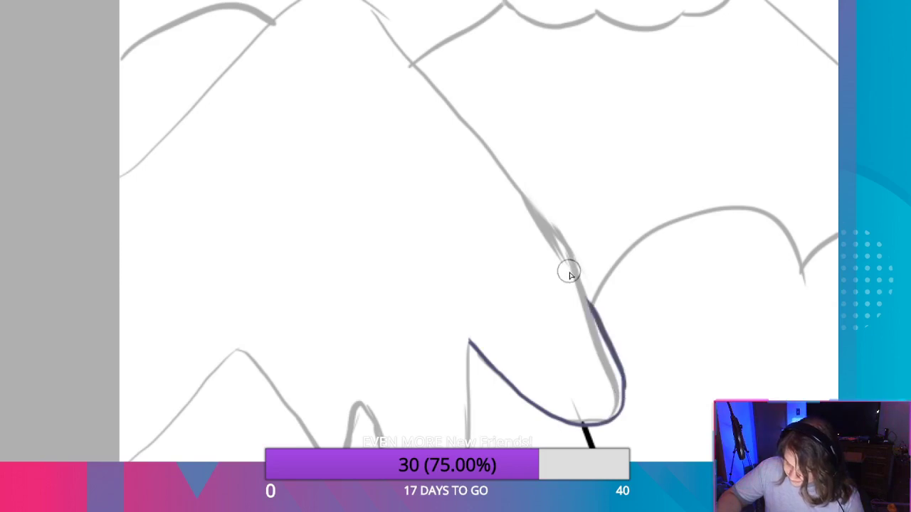
key(ctrl+z)
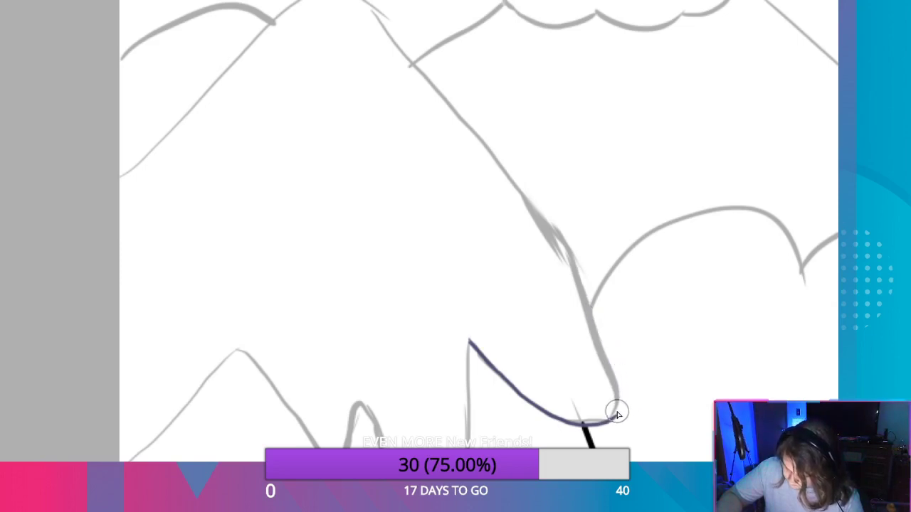
mouse_move(619, 413)
mouse_down()
mouse_move(586, 313)
mouse_move(604, 335)
mouse_move(539, 218)
mouse_up()
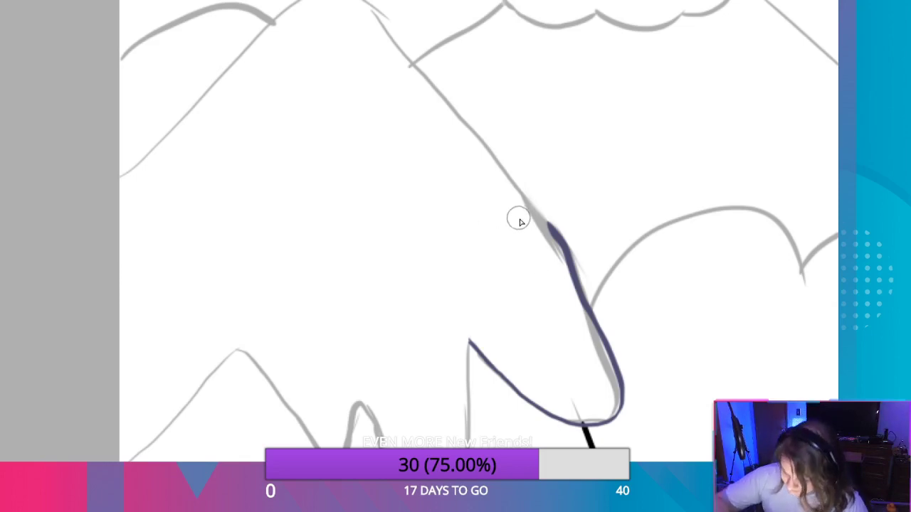
Ink the large left mountain's upper right slope in dark navy, from the bump up towards the peak.
drag(553, 228, 514, 187)
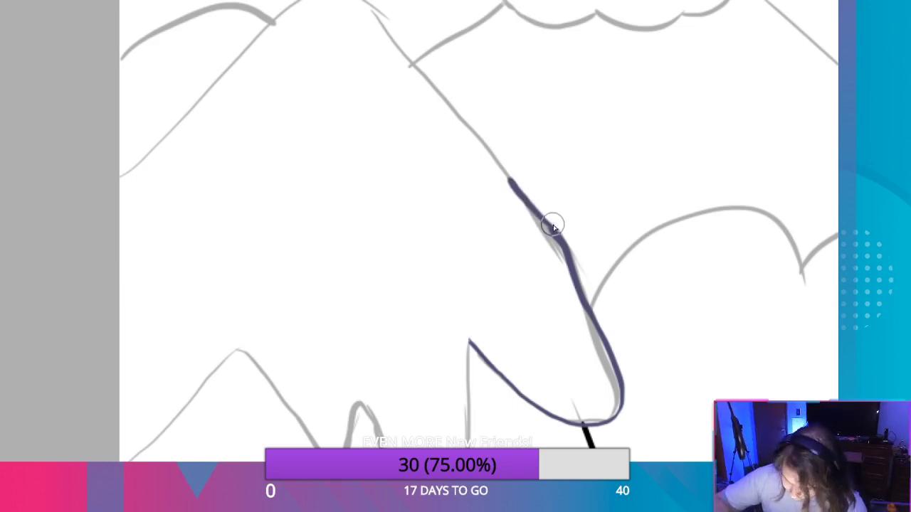
key(ctrl+z)
drag(555, 228, 411, 66)
key(ctrl+z)
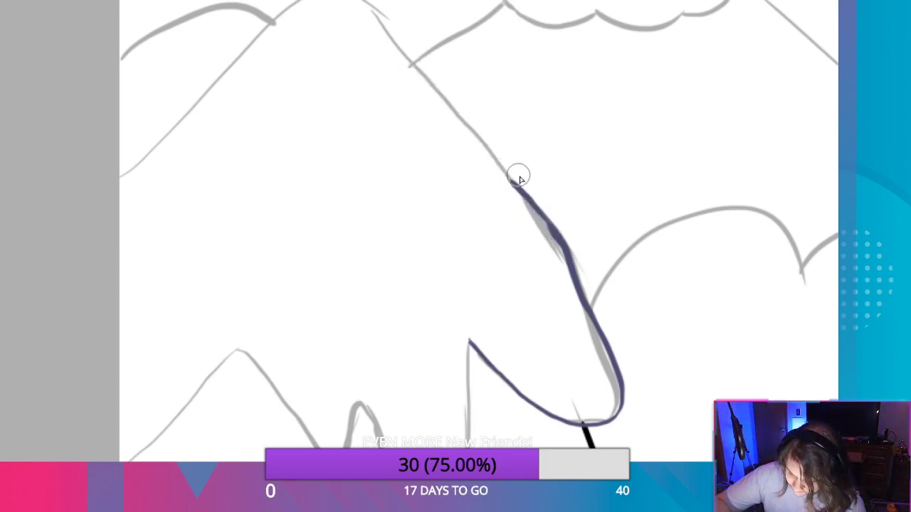
key(ctrl+z)
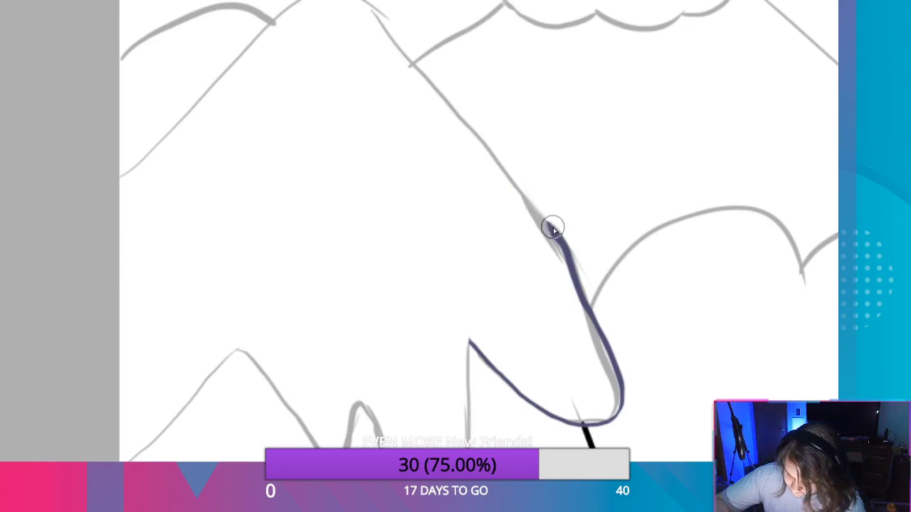
mouse_move(553, 228)
mouse_down()
mouse_move(422, 63)
mouse_move(359, 1)
mouse_up()
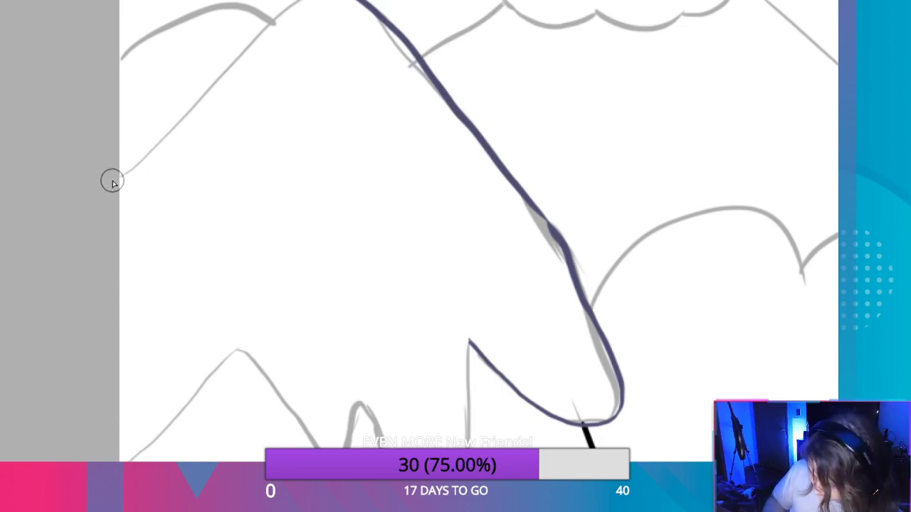
Ink the large mountain's upper left slope in dark navy, from the canvas's left edge up towards the peak.
mouse_move(112, 179)
mouse_down()
mouse_move(150, 155)
mouse_move(218, 77)
mouse_move(310, 1)
mouse_up()
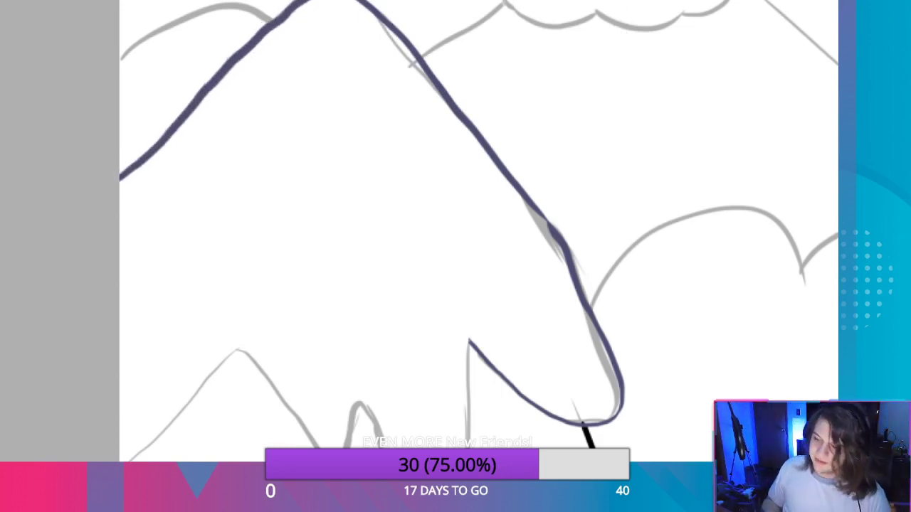
key(ctrl+z)
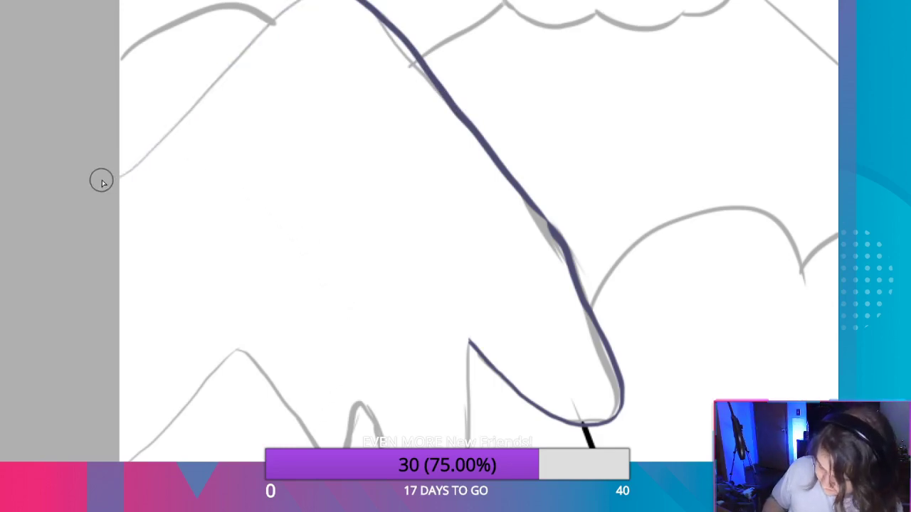
mouse_move(102, 179)
mouse_down()
mouse_move(178, 125)
mouse_move(300, 1)
mouse_up()
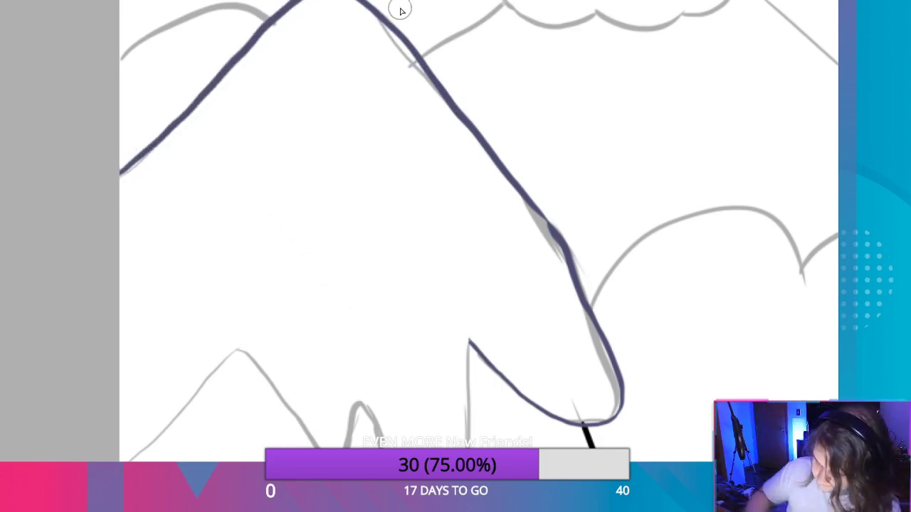
Redo the large left mountain's upper left slope in dark navy, from near the peak down to the canvas's left edge.
key(ctrl+z)
drag(299, 1, 118, 180)
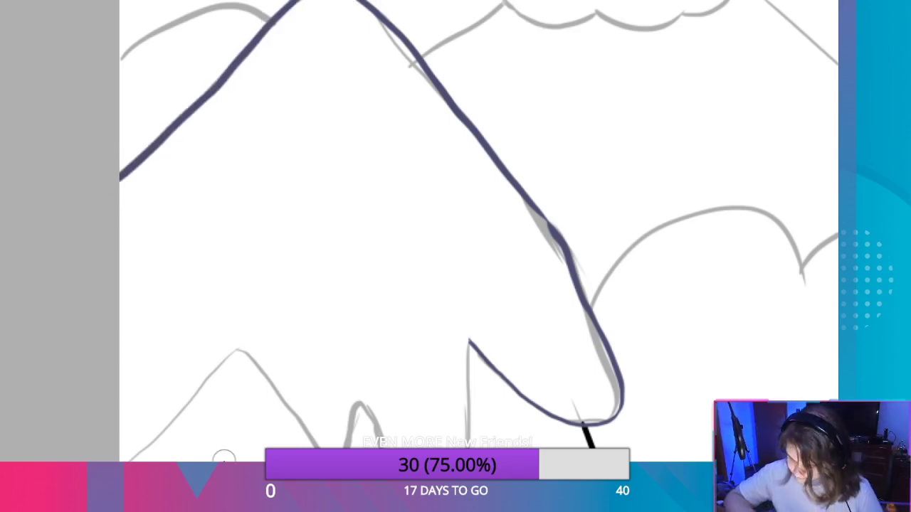
scroll(350, 30, up, 3)
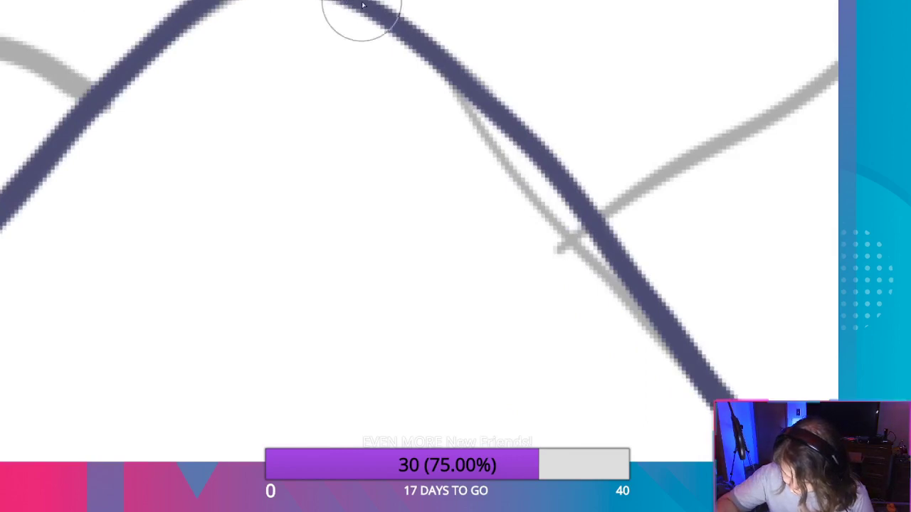
scroll(519, 122, down, 3)
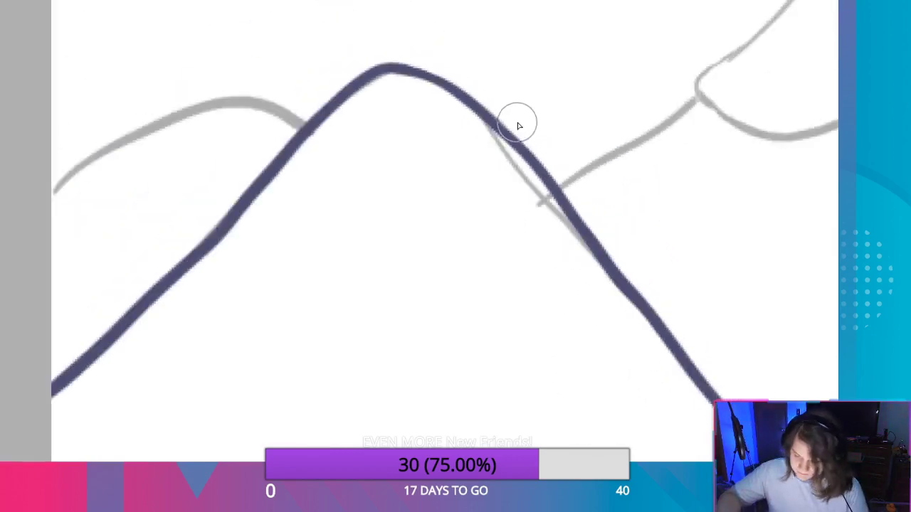
scroll(519, 114, down, 1)
scroll(655, 262, up, 4)
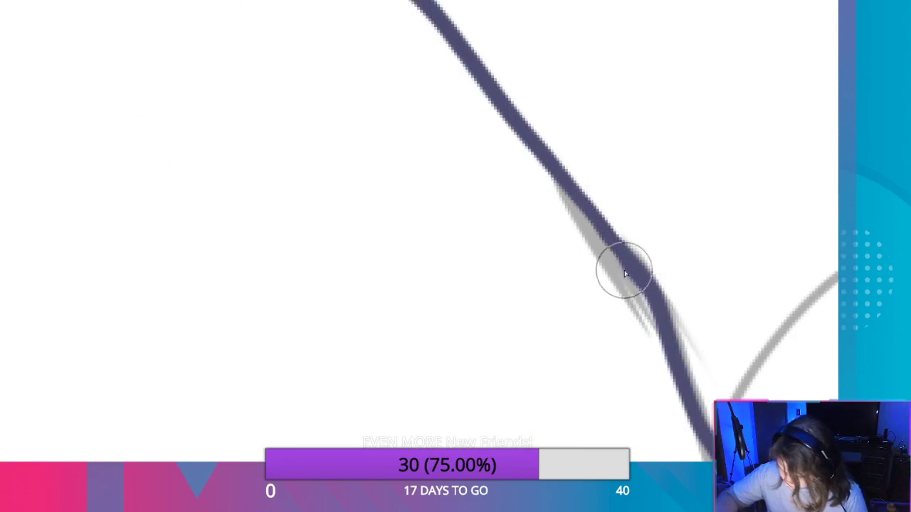
scroll(686, 336, down, 4)
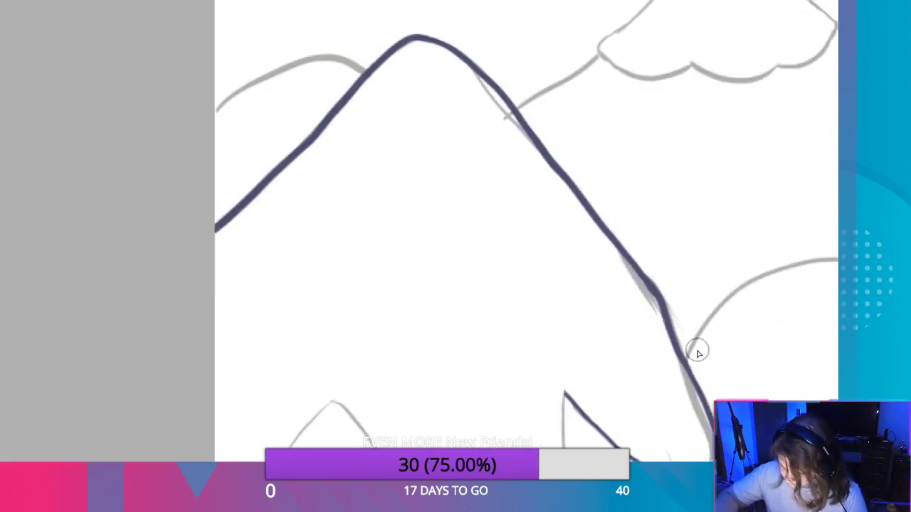
scroll(676, 328, down, 2)
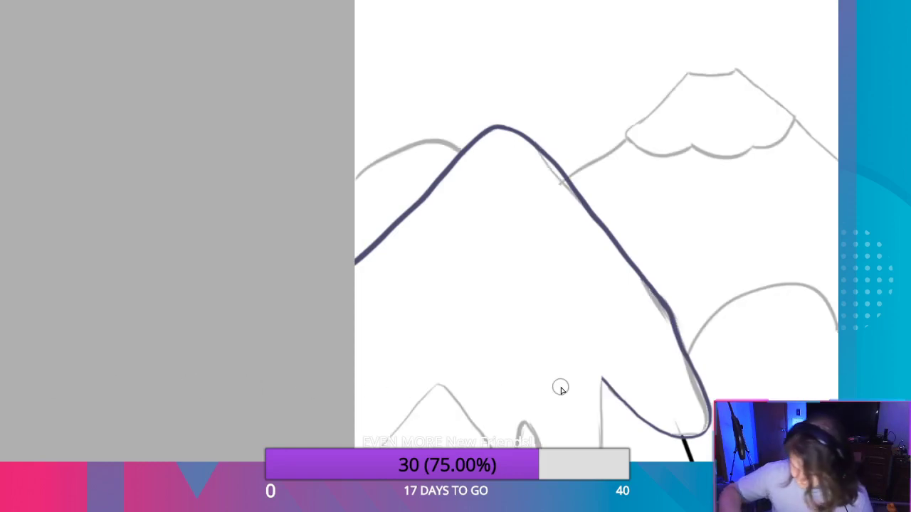
scroll(588, 432, up, 3)
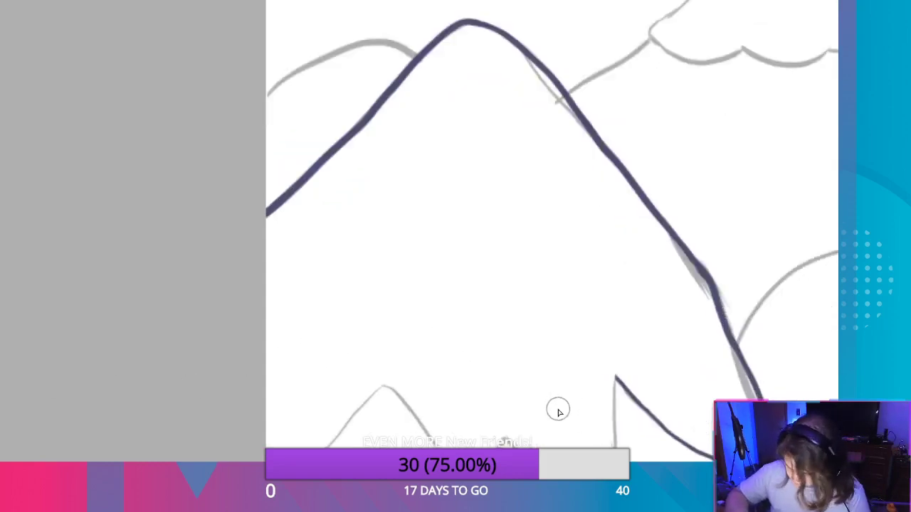
Ink the steep edge below the snow cap's tall right notch in dark navy, from the notch's tip to the middle lobe's rounded bottom.
drag(574, 393, 545, 254)
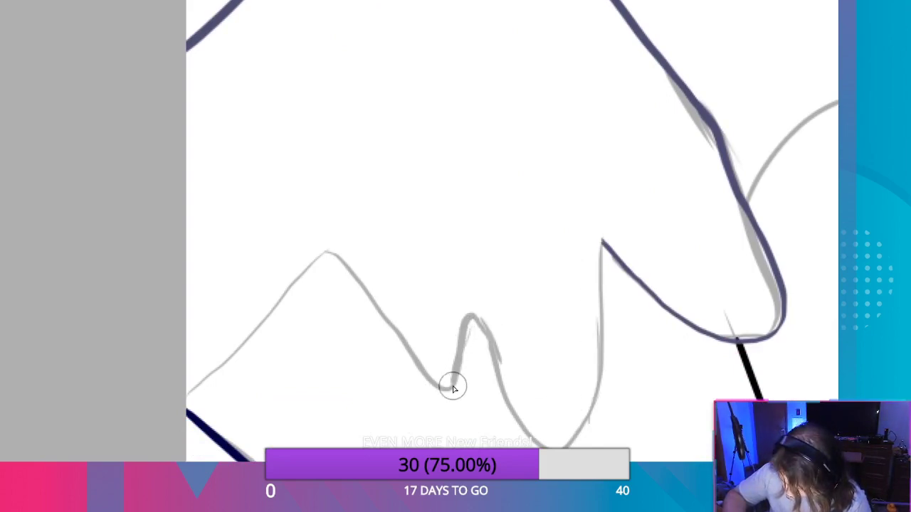
mouse_move(602, 243)
mouse_down()
mouse_move(576, 431)
mouse_move(555, 443)
mouse_move(563, 447)
mouse_up()
drag(607, 348, 586, 421)
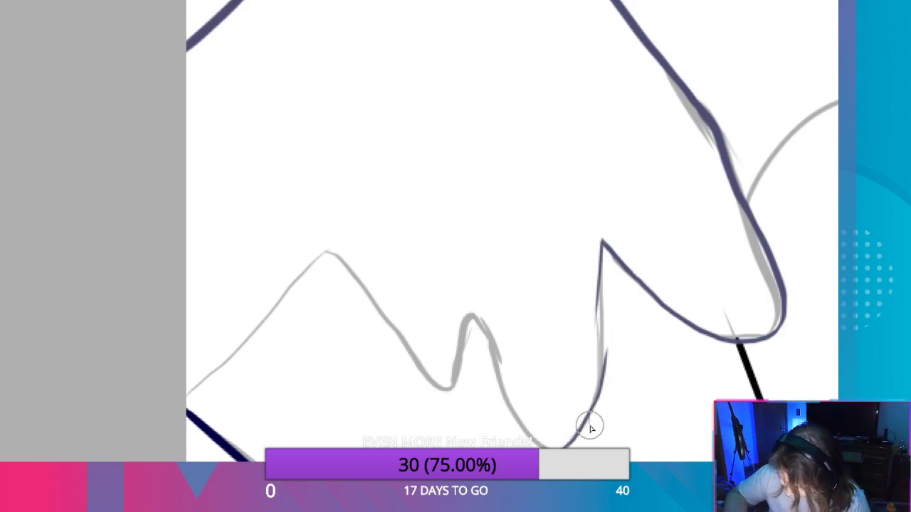
key(ctrl+z)
mouse_move(559, 443)
mouse_down()
mouse_move(591, 415)
mouse_move(606, 380)
mouse_move(600, 285)
mouse_up()
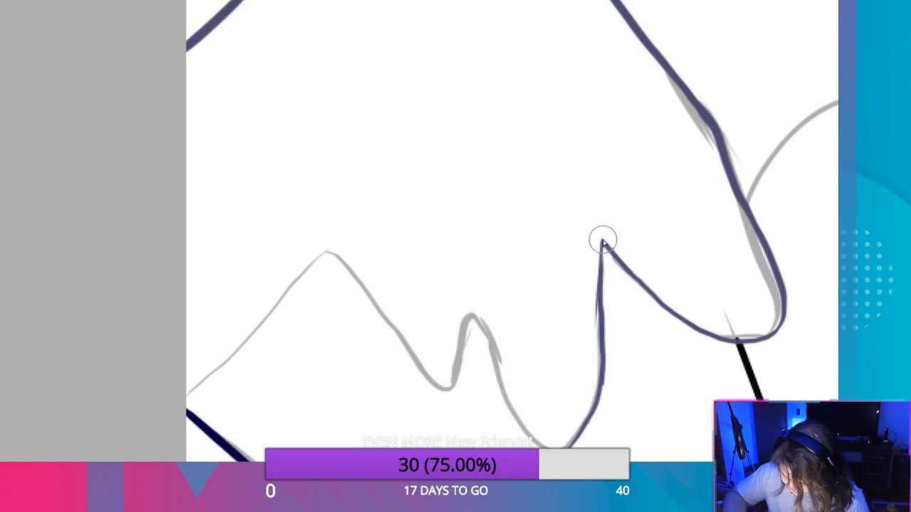
key(ctrl+z)
key(ctrl+z)
key(ctrl+z)
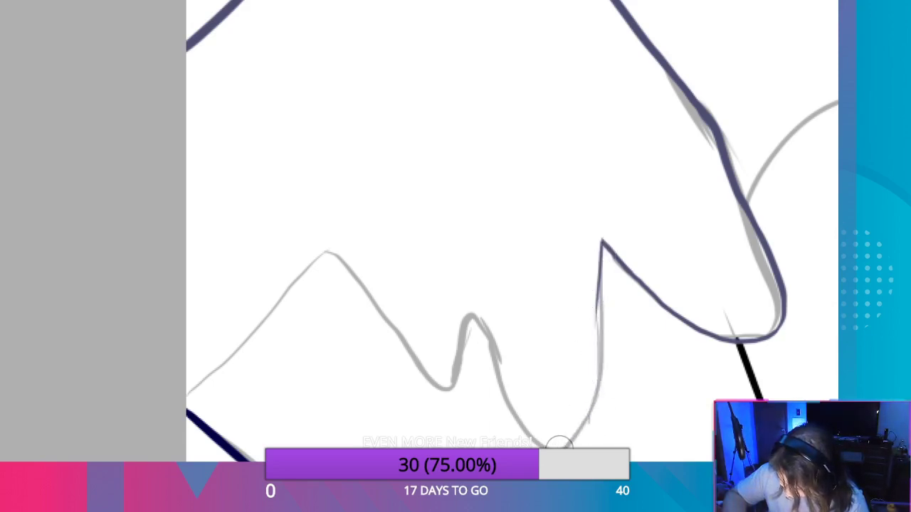
mouse_move(563, 445)
mouse_down()
mouse_move(596, 403)
mouse_move(600, 238)
mouse_move(605, 311)
mouse_move(600, 242)
mouse_move(588, 369)
mouse_move(568, 442)
mouse_up()
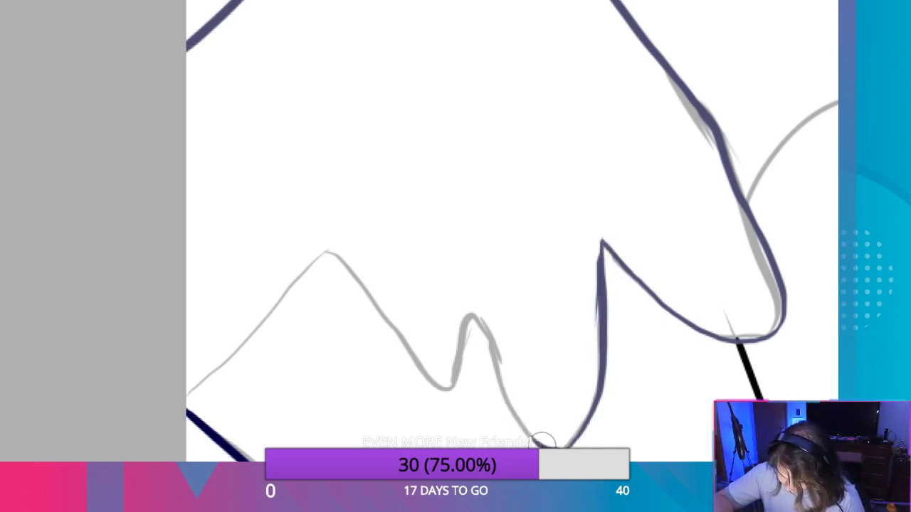
Ink the middle lobe's left edge up to the small notch's tip and continue down the notch's left side in dark navy.
drag(521, 425, 463, 309)
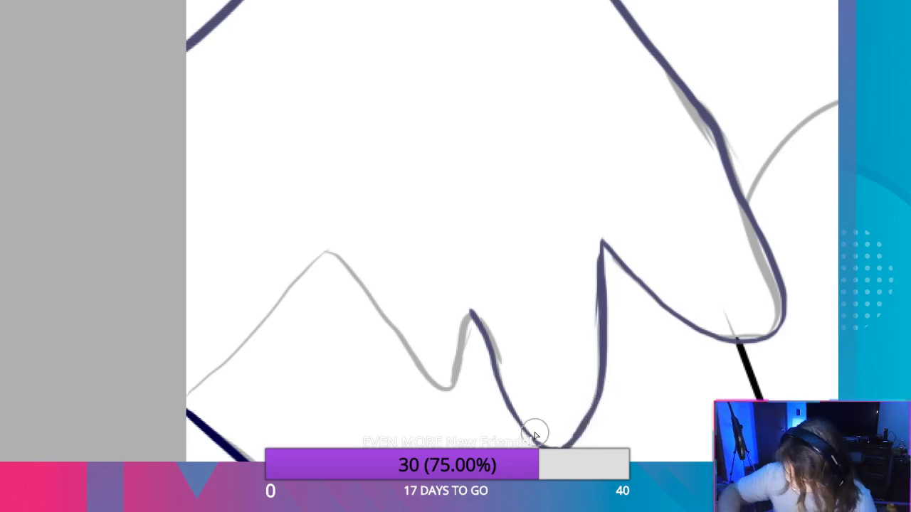
scroll(557, 412, up, 2)
scroll(558, 412, up, 1)
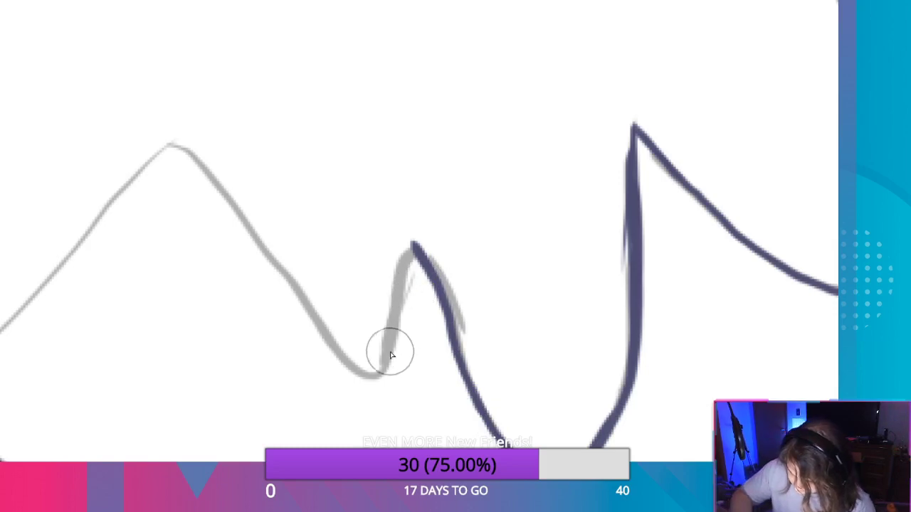
drag(378, 365, 417, 245)
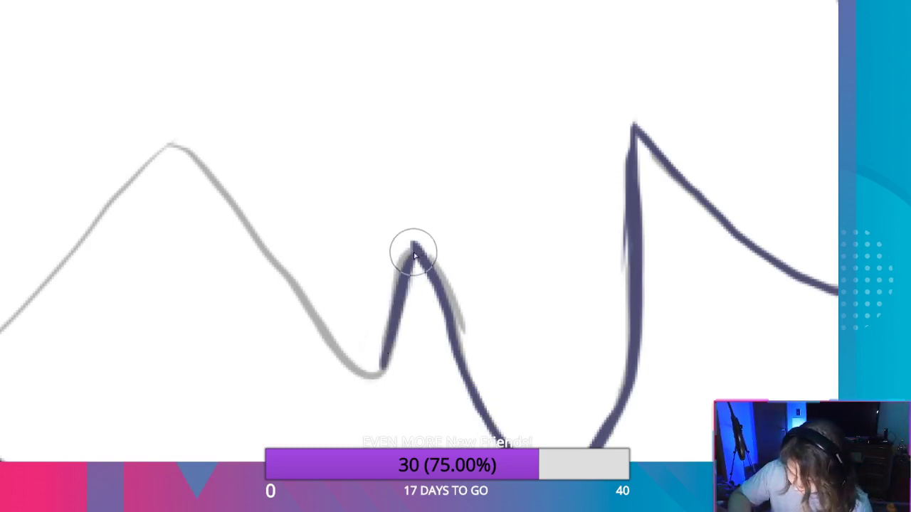
key(ctrl+z)
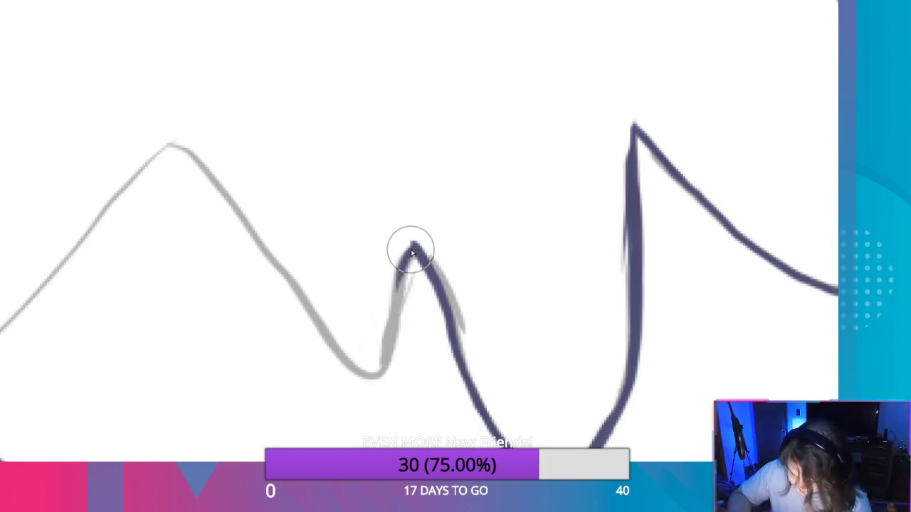
mouse_move(411, 252)
mouse_down()
mouse_move(389, 345)
mouse_move(394, 284)
mouse_up()
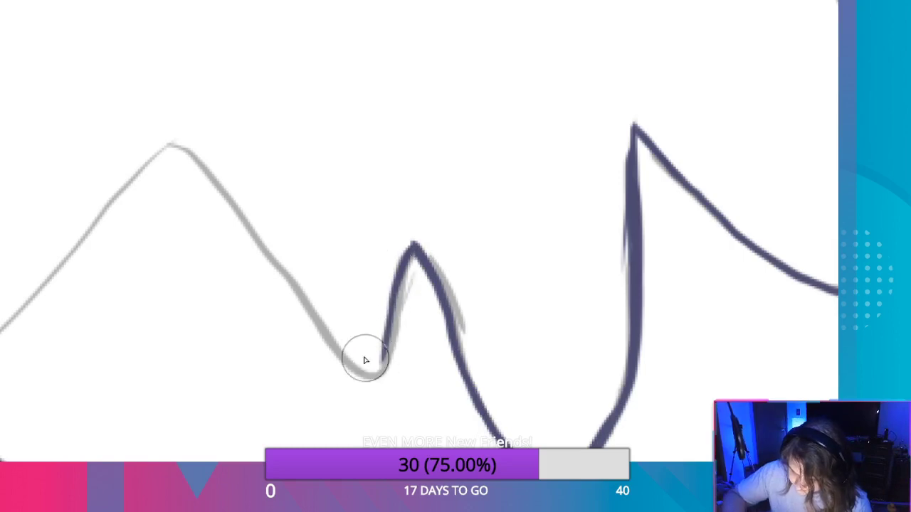
Ink the snow cap's lower edge from the small notch's rounded base up to the wide left notch's peak, thickening the notch's left side.
mouse_move(173, 147)
mouse_down()
mouse_move(191, 154)
mouse_move(346, 350)
mouse_move(388, 369)
mouse_move(363, 368)
mouse_move(254, 235)
mouse_up()
key(ctrl+z)
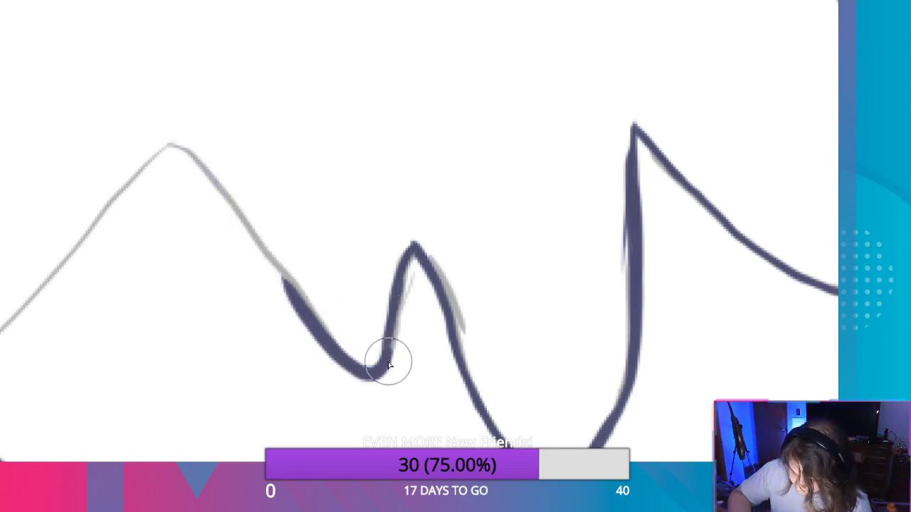
mouse_move(390, 366)
mouse_down()
mouse_move(392, 320)
mouse_move(418, 250)
mouse_up()
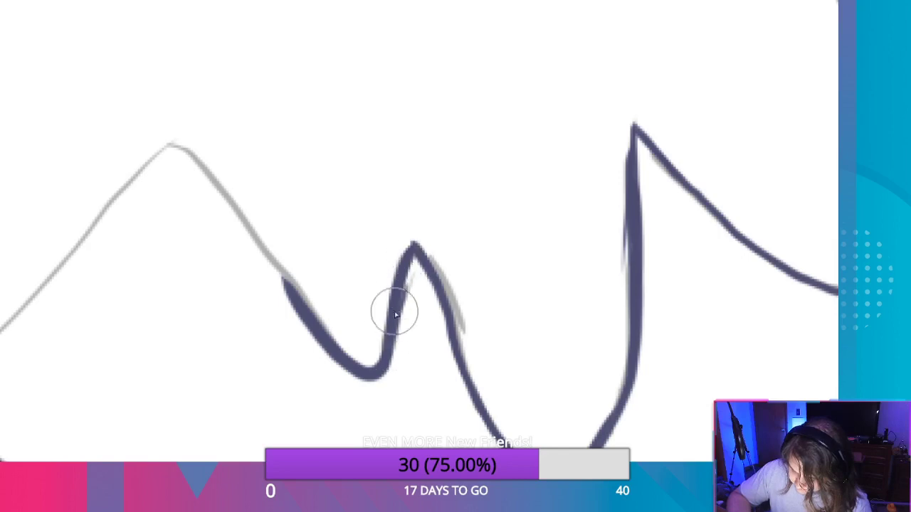
mouse_move(161, 154)
mouse_down()
mouse_move(270, 258)
mouse_move(230, 204)
mouse_move(309, 325)
mouse_move(223, 199)
mouse_move(325, 331)
mouse_move(192, 158)
mouse_move(267, 246)
mouse_up()
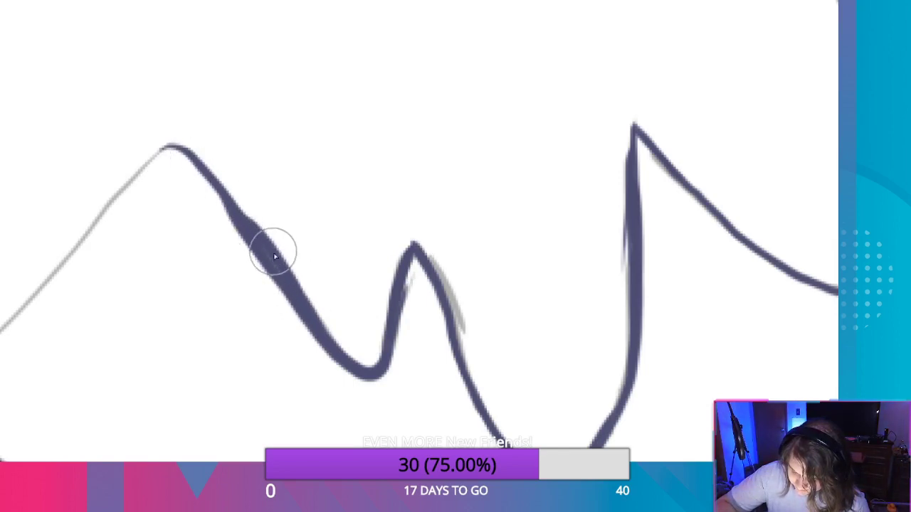
key(ctrl+z)
key(ctrl+z)
key(ctrl+z)
key(ctrl+z)
mouse_move(311, 296)
mouse_down()
mouse_move(295, 302)
mouse_move(230, 209)
mouse_move(315, 321)
mouse_move(227, 203)
mouse_move(326, 336)
mouse_move(224, 199)
mouse_up()
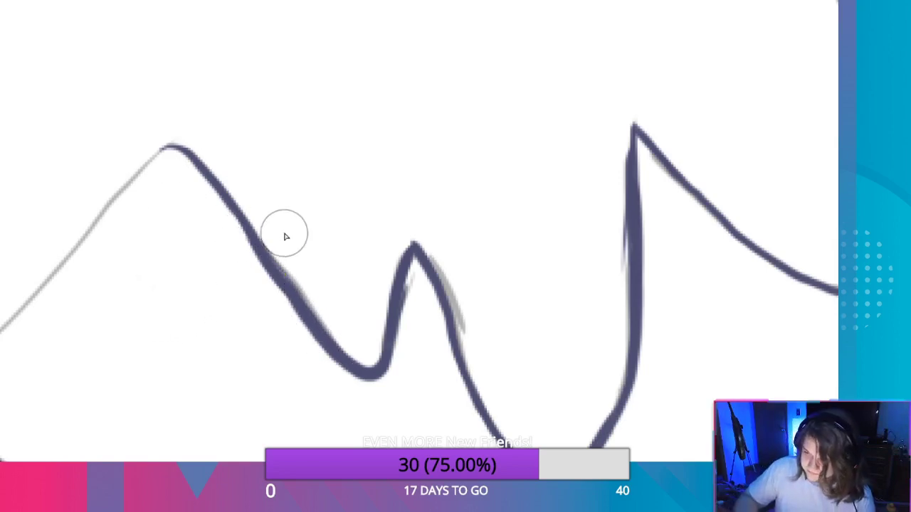
Ink the wide left notch's left slope from the canvas's left edge to its peak and thicken its upper right slope.
scroll(332, 280, left, 6)
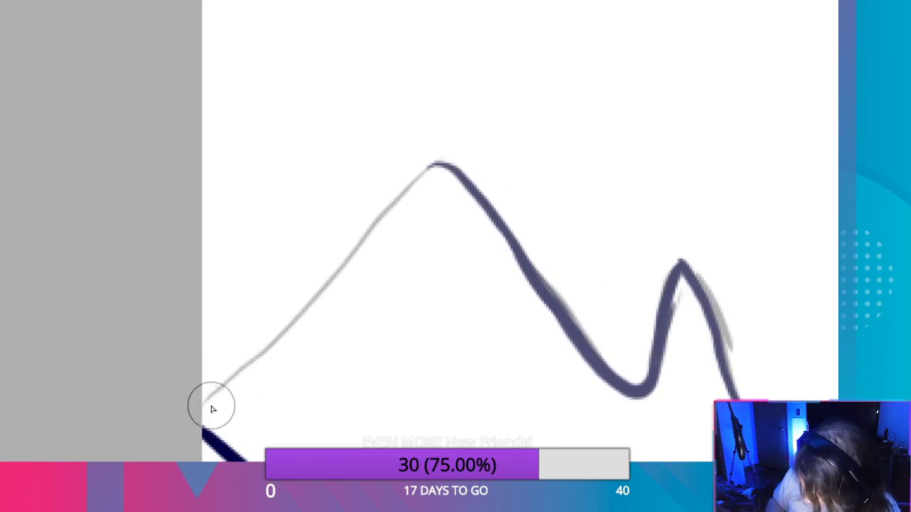
mouse_move(192, 413)
mouse_down()
mouse_move(286, 327)
mouse_move(384, 205)
mouse_move(330, 277)
mouse_move(433, 163)
mouse_move(394, 197)
mouse_move(437, 170)
mouse_move(410, 175)
mouse_move(468, 171)
mouse_move(462, 185)
mouse_move(446, 158)
mouse_move(513, 252)
mouse_move(484, 204)
mouse_move(488, 213)
mouse_up()
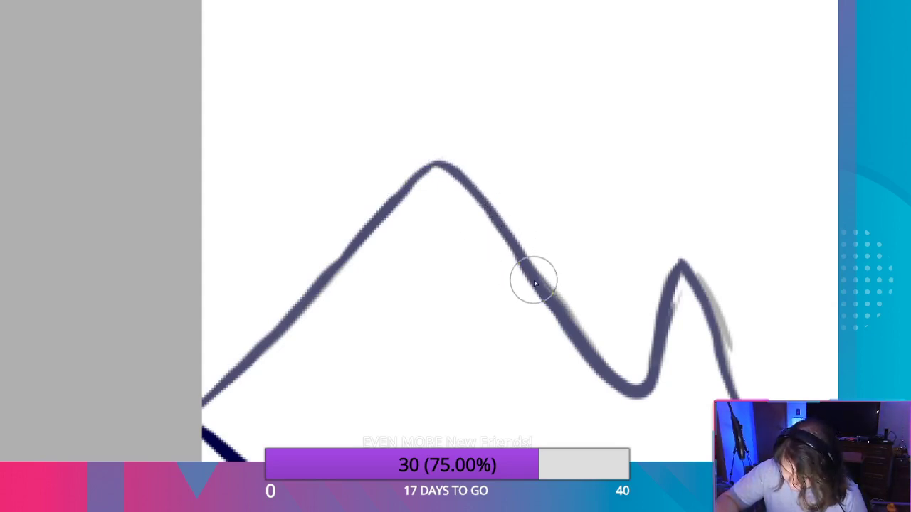
mouse_move(362, 314)
mouse_down()
mouse_move(311, 291)
mouse_move(378, 209)
mouse_move(351, 247)
mouse_move(406, 192)
mouse_up()
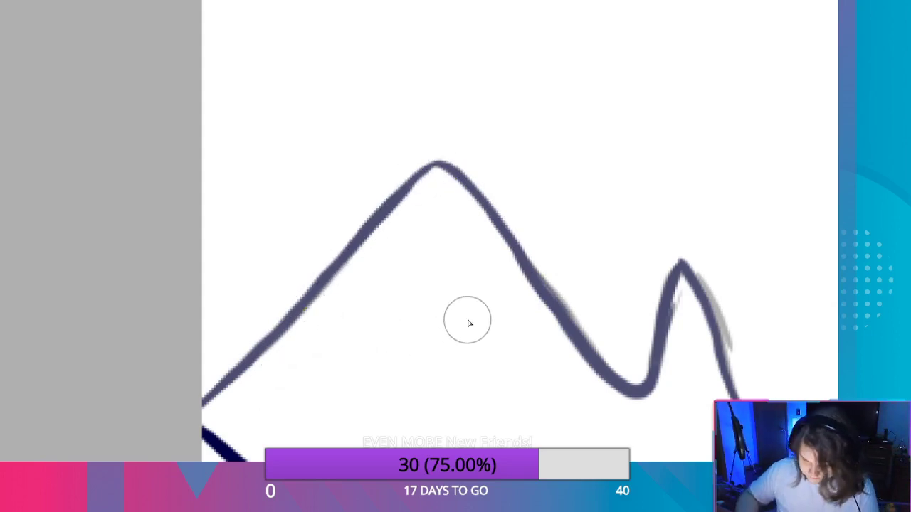
scroll(468, 321, down, 5)
scroll(648, 262, up, 3)
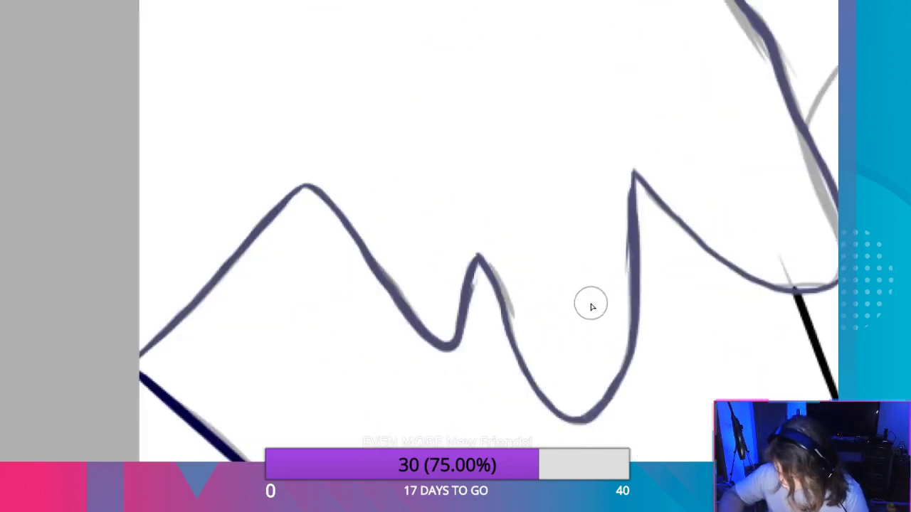
scroll(437, 291, up, 2)
mouse_move(325, 262)
mouse_down()
mouse_move(382, 329)
mouse_move(247, 135)
mouse_move(339, 279)
mouse_move(301, 206)
mouse_move(203, 142)
mouse_move(195, 112)
mouse_move(217, 117)
mouse_move(289, 206)
mouse_move(213, 116)
mouse_move(228, 126)
mouse_move(194, 112)
mouse_up()
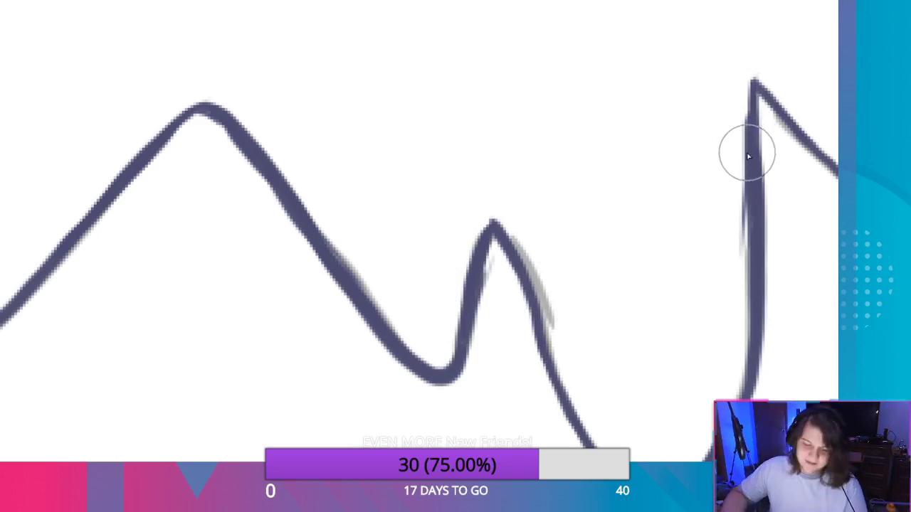
Ink the distant central mountain's right and left slopes below its snow cap in steel blue.
scroll(749, 150, down, 5)
scroll(774, 108, down, 4)
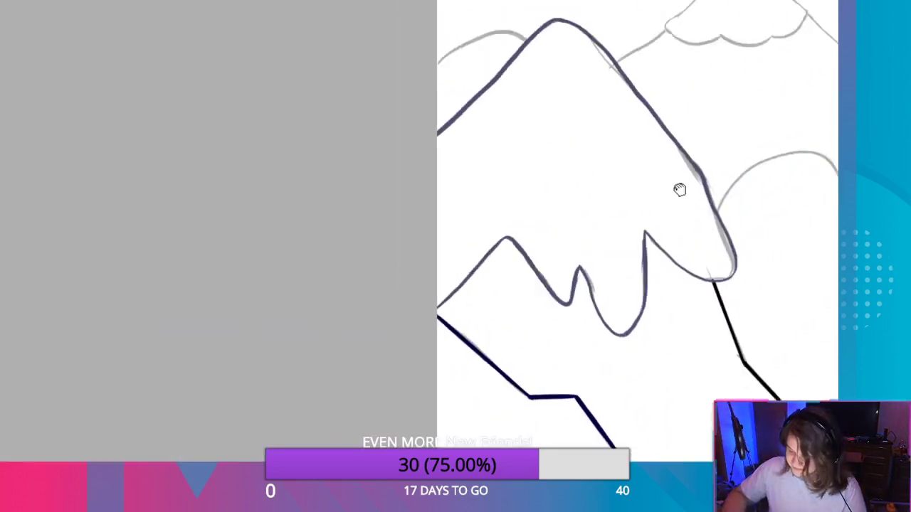
drag(753, 214, 606, 284)
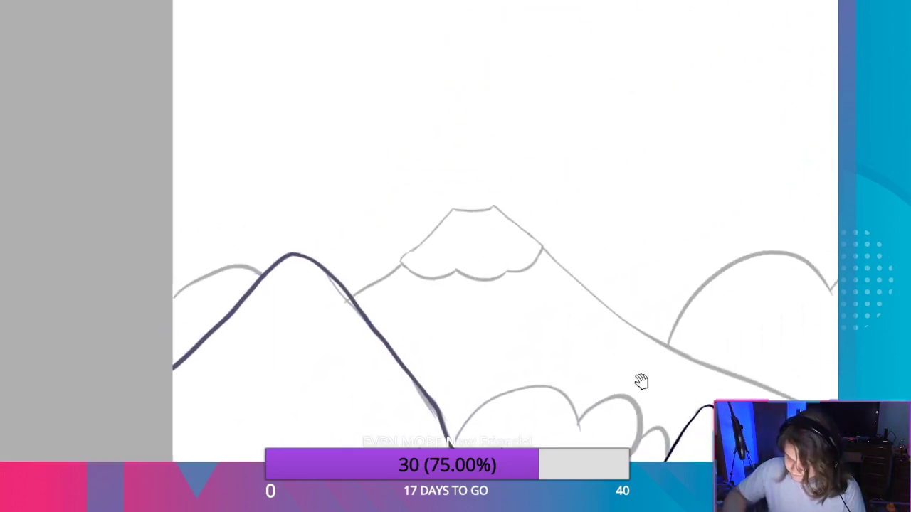
drag(641, 382, 799, 343)
drag(293, 153, 405, 204)
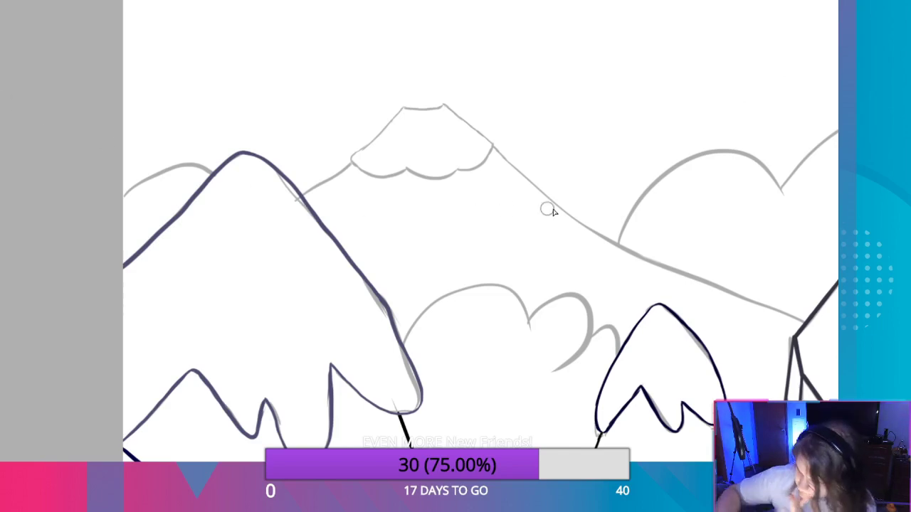
scroll(691, 192, up, 4)
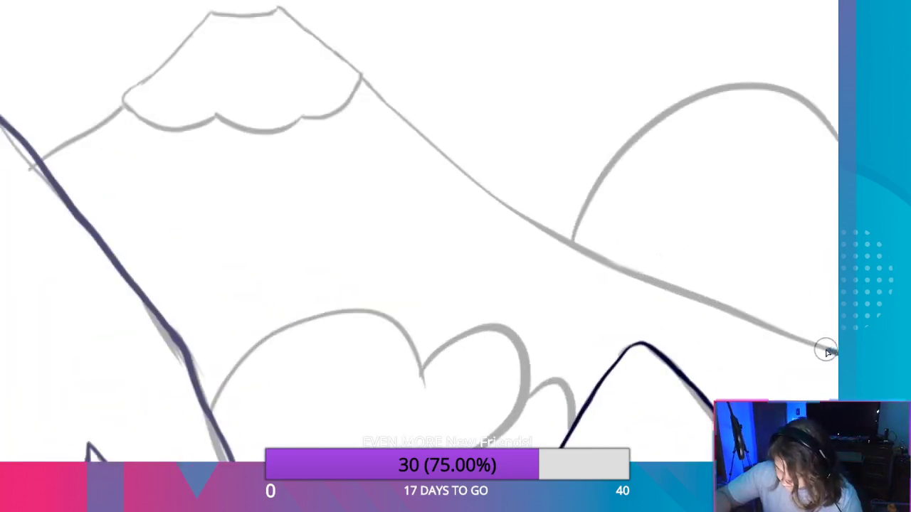
drag(825, 349, 781, 336)
key(ctrl+z)
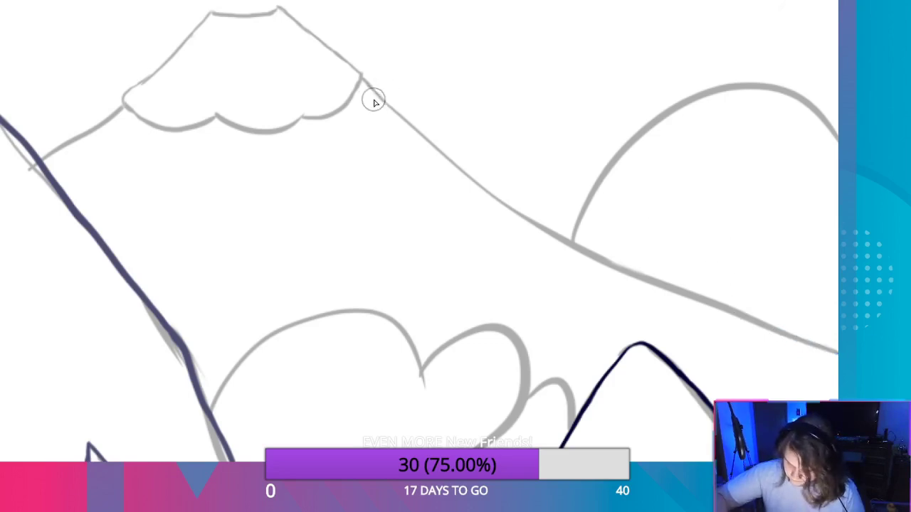
mouse_move(369, 84)
mouse_down()
mouse_move(484, 187)
mouse_move(567, 244)
mouse_move(840, 353)
mouse_up()
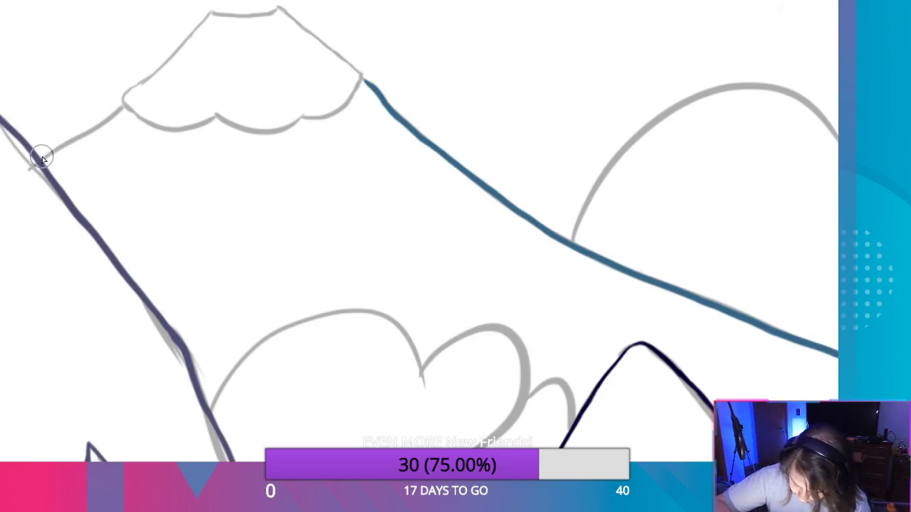
mouse_move(41, 159)
mouse_down()
mouse_move(130, 102)
mouse_move(61, 135)
mouse_move(40, 156)
mouse_move(125, 106)
mouse_up()
mouse_move(126, 106)
mouse_down()
mouse_move(78, 126)
mouse_move(44, 156)
mouse_move(124, 105)
mouse_up()
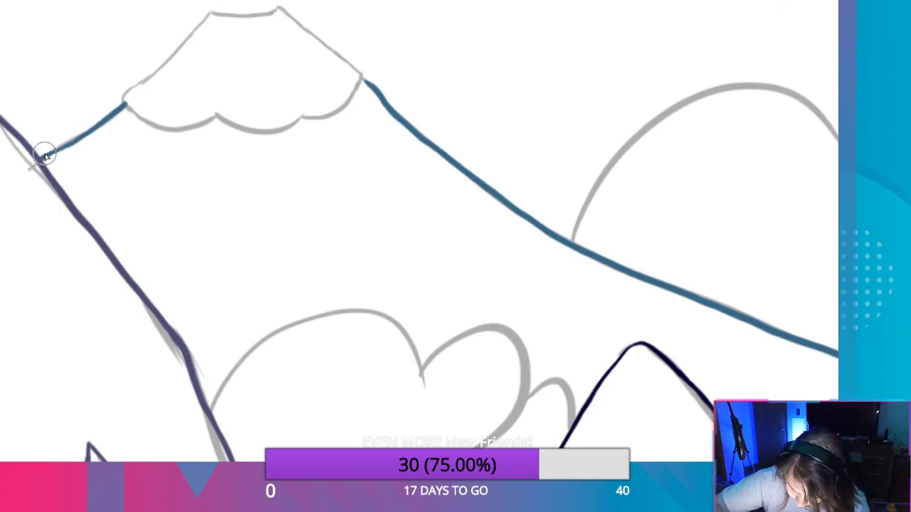
Erase the wobbly upper end of the distant mountain's right slope line, just below the snow cap.
scroll(508, 156, up, 2)
scroll(354, 126, up, 3)
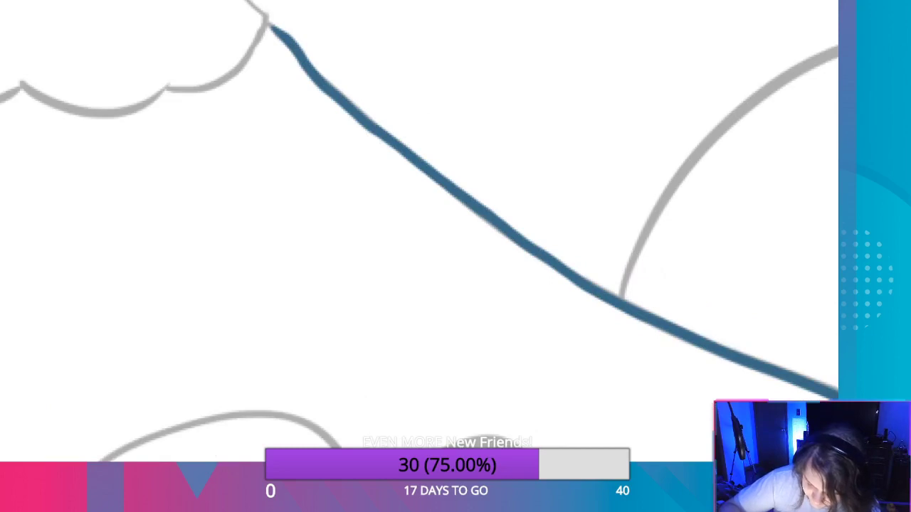
mouse_move(278, 26)
mouse_down()
mouse_move(301, 40)
mouse_move(288, 79)
mouse_up()
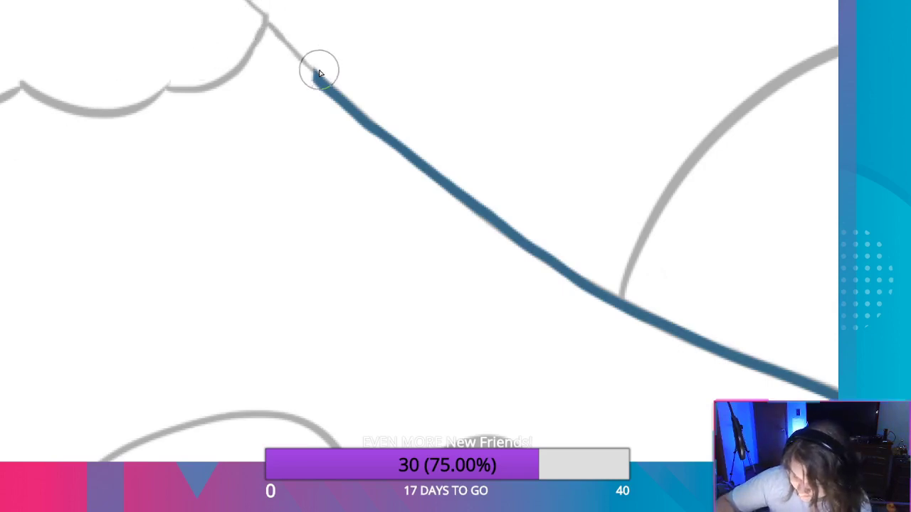
Redraw the upper end of the distant mountain's right slope in steel blue up to the snow cap's corner.
drag(275, 31, 312, 75)
mouse_move(281, 35)
mouse_down()
mouse_move(315, 79)
mouse_move(268, 21)
mouse_move(274, 26)
mouse_up()
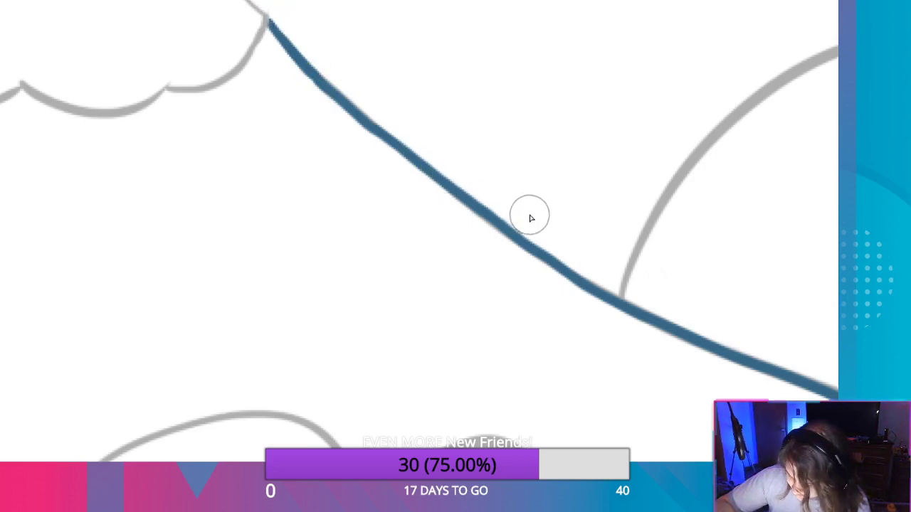
scroll(569, 270, up, 2)
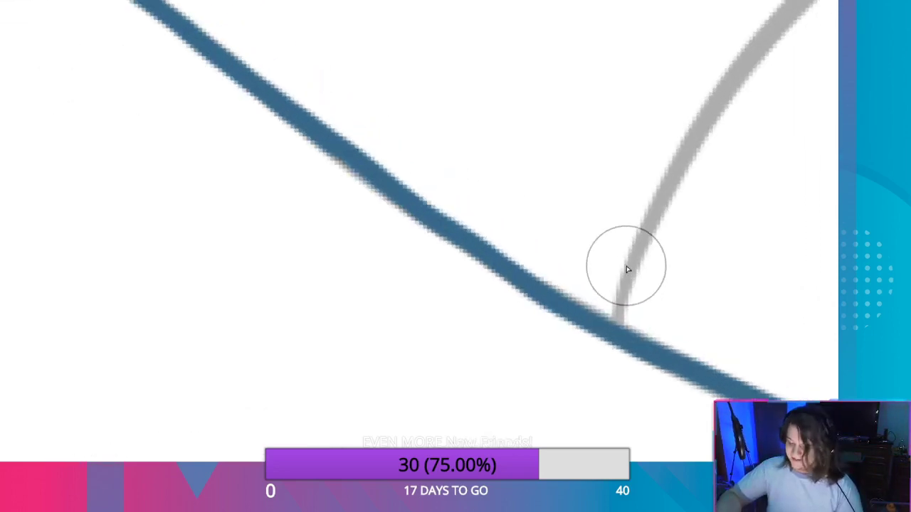
scroll(627, 275, down, 5)
scroll(629, 278, down, 2)
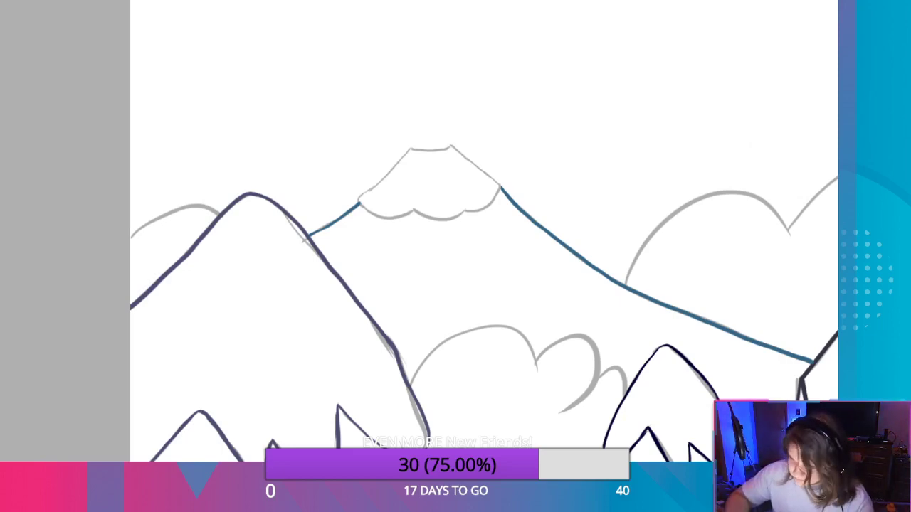
Ink the distant mountain's snow cap in steel blue along its left side, from the left slope's upper end to the summit's left corner.
scroll(446, 183, up, 6)
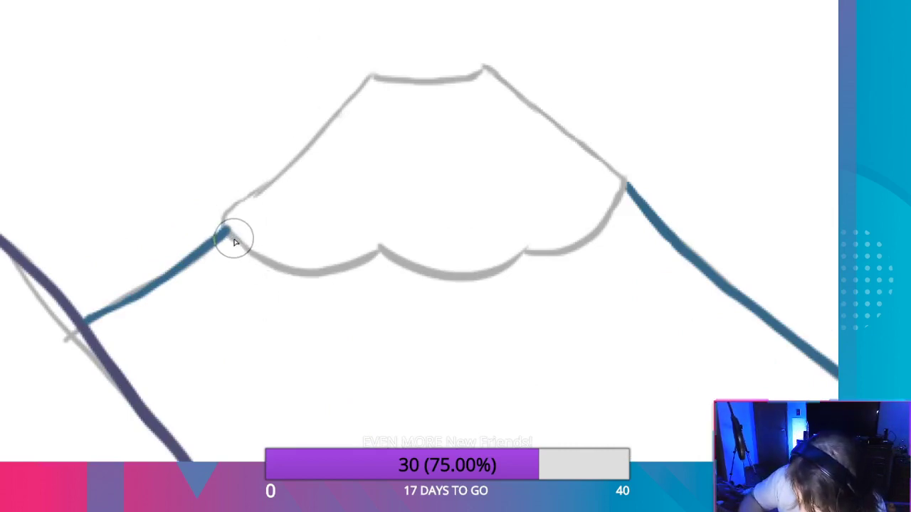
drag(232, 234, 226, 211)
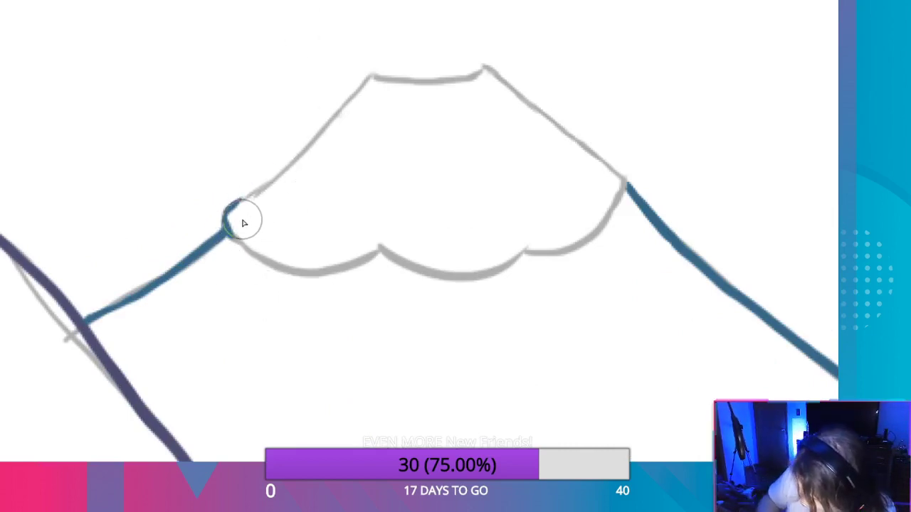
drag(234, 206, 256, 189)
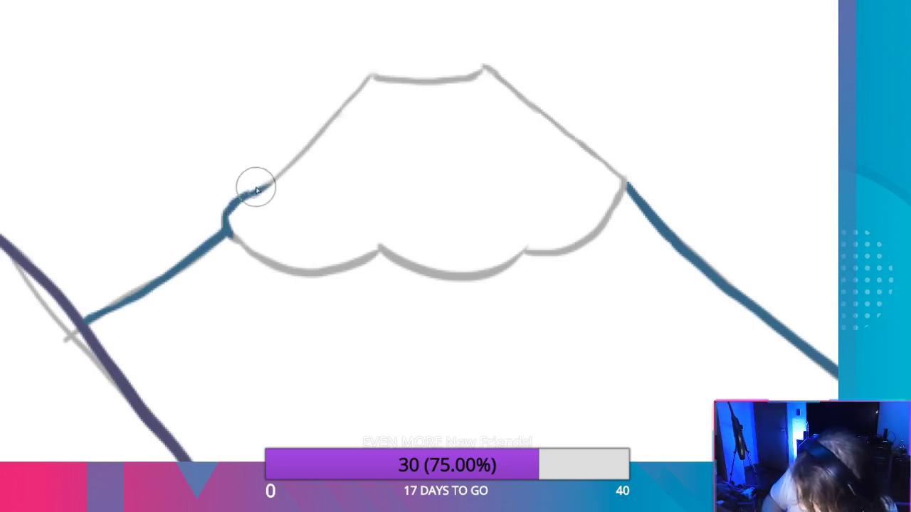
key(ctrl+z)
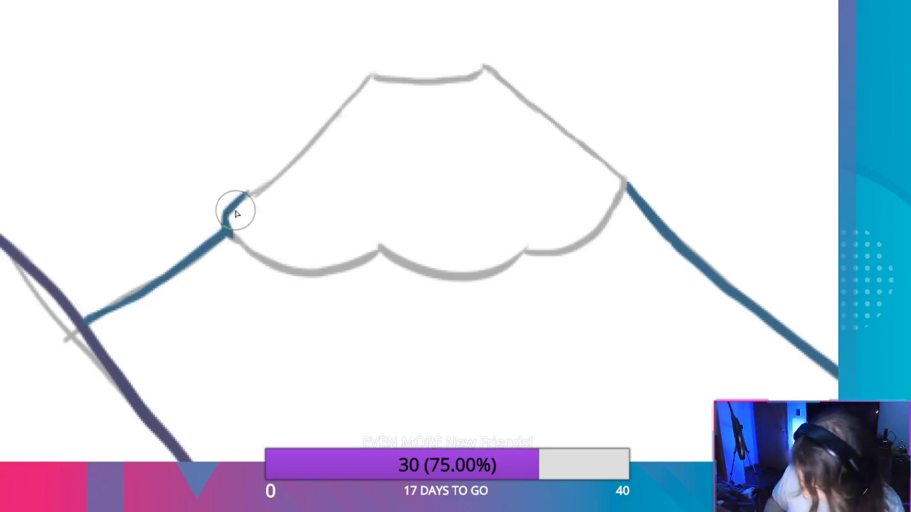
drag(228, 207, 289, 178)
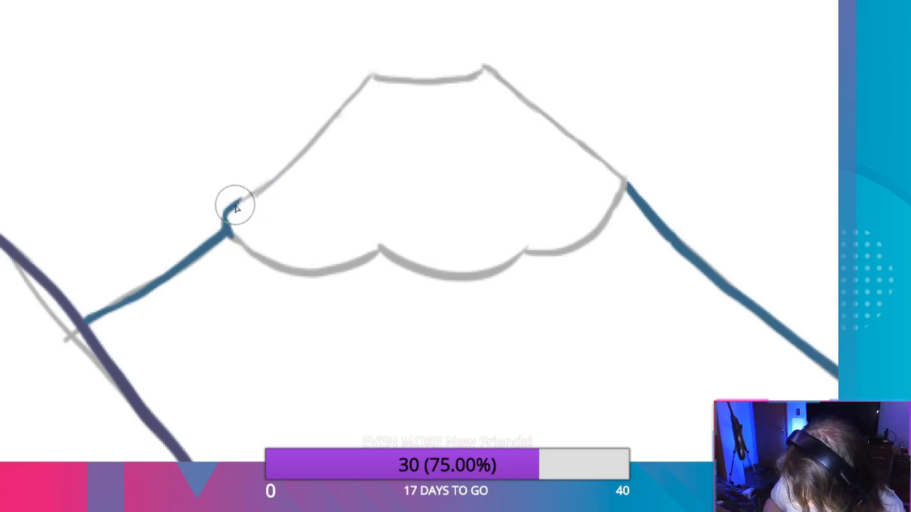
mouse_move(242, 204)
mouse_down()
mouse_move(365, 77)
mouse_move(382, 82)
mouse_up()
key(ctrl+z)
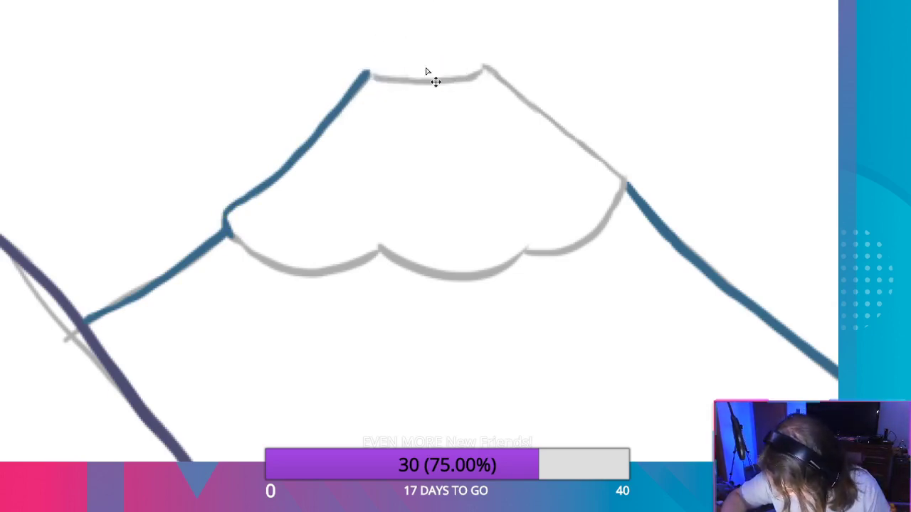
Ink the distant snow cap's flat summit edge and its right side down to the right slope in steel blue.
mouse_move(366, 74)
mouse_down()
mouse_move(463, 81)
mouse_move(482, 68)
mouse_up()
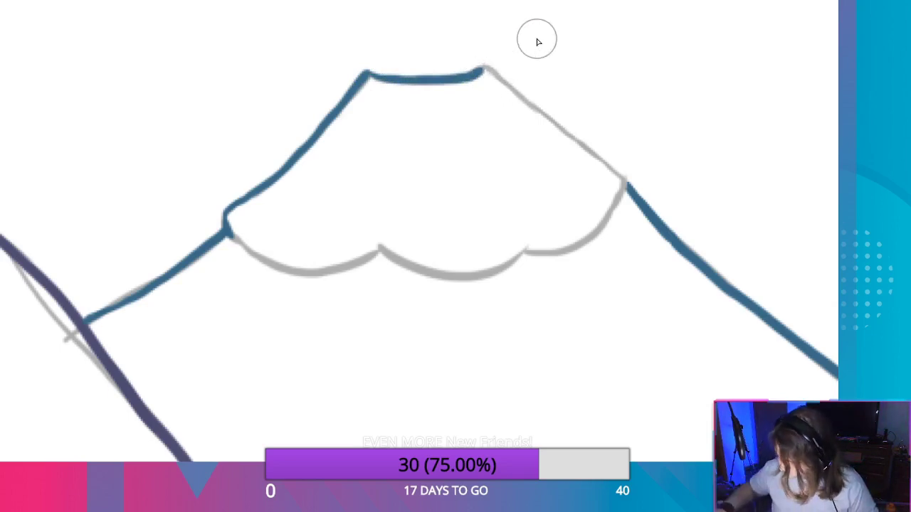
mouse_move(620, 177)
mouse_down()
mouse_move(482, 69)
mouse_move(625, 181)
mouse_up()
key(ctrl+z)
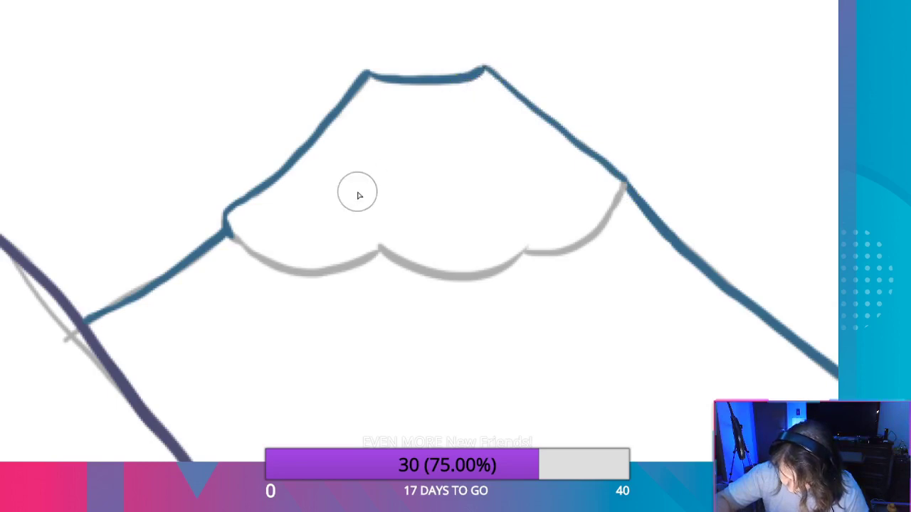
Ink the distant snow cap's scalloped lower edge in steel blue from its left corner to its right corner.
mouse_move(229, 233)
mouse_down()
mouse_move(277, 271)
mouse_move(377, 259)
mouse_move(420, 275)
mouse_move(480, 270)
mouse_move(521, 253)
mouse_move(580, 247)
mouse_move(627, 186)
mouse_up()
key(ctrl+z)
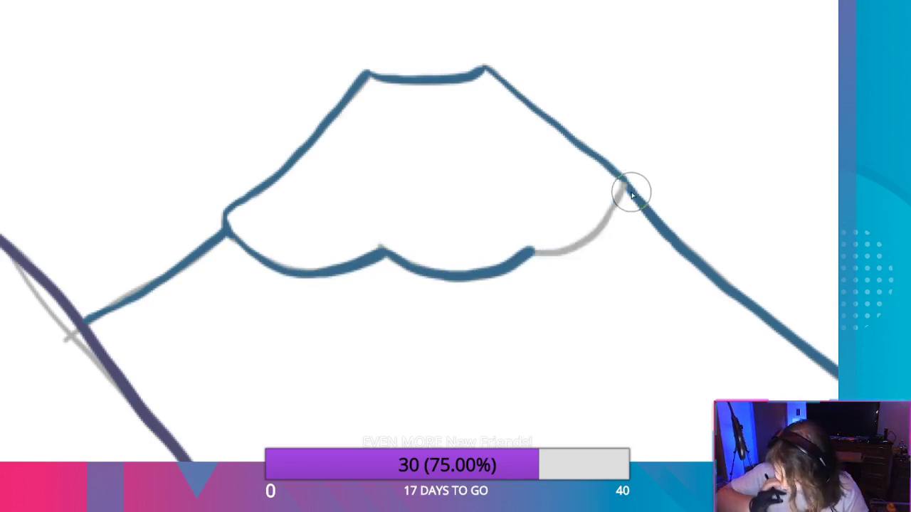
mouse_move(532, 249)
mouse_down()
mouse_move(581, 246)
mouse_move(624, 187)
mouse_up()
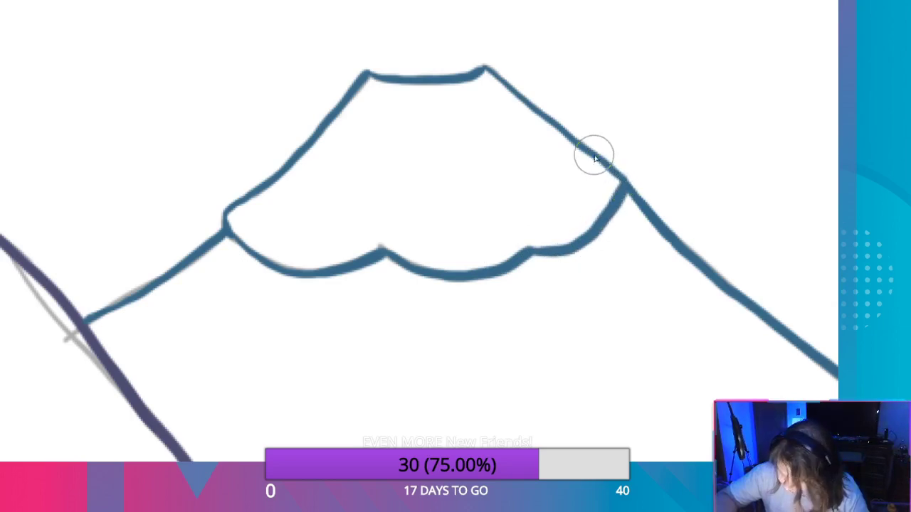
scroll(563, 140, down, 1)
scroll(564, 140, down, 2)
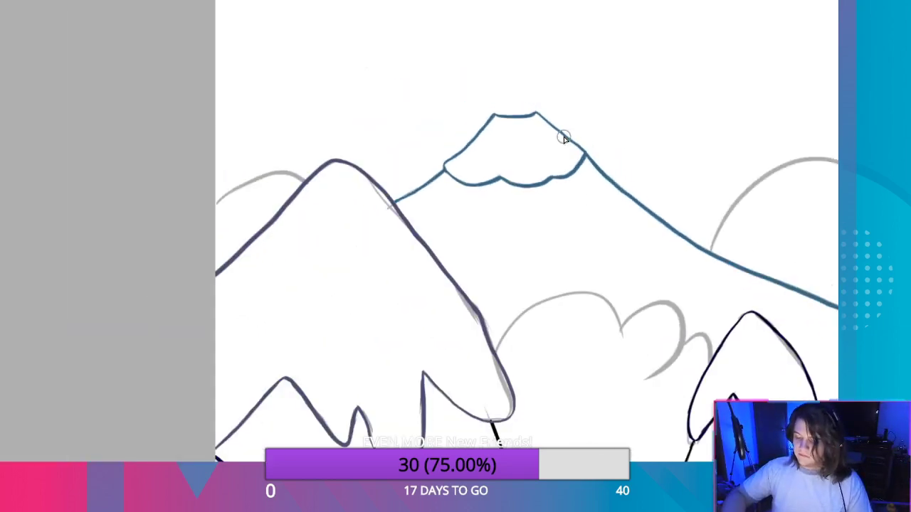
Erase the distant snow cap's thin right side line and the top end of the right slope just below it.
scroll(564, 140, up, 1)
scroll(613, 166, up, 2)
scroll(591, 184, up, 1)
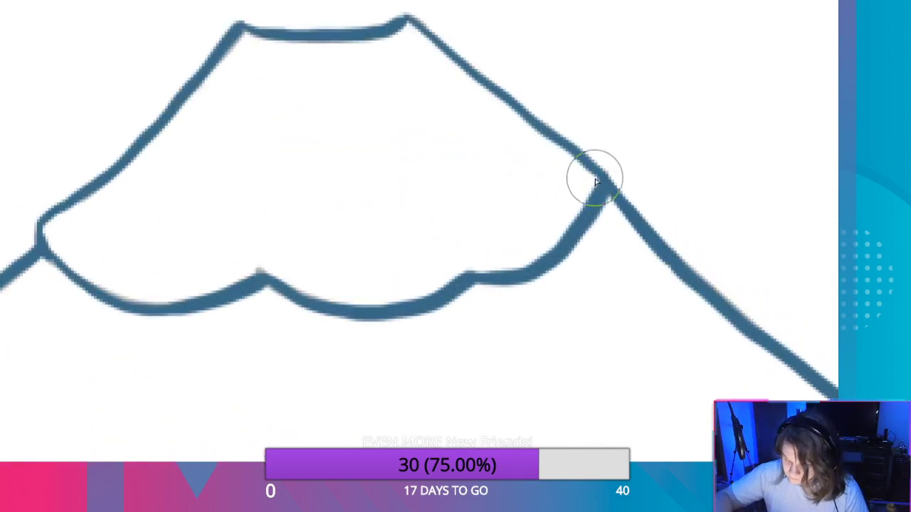
drag(590, 182, 477, 71)
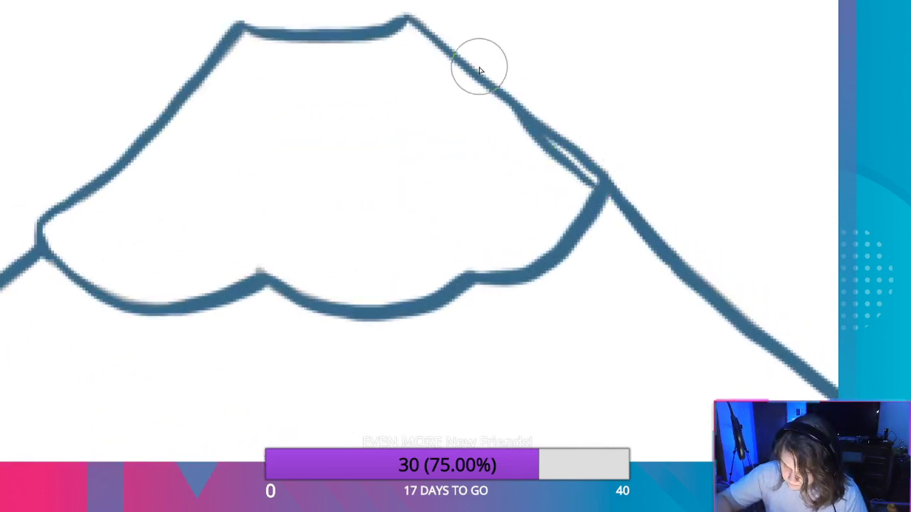
key(ctrl+z)
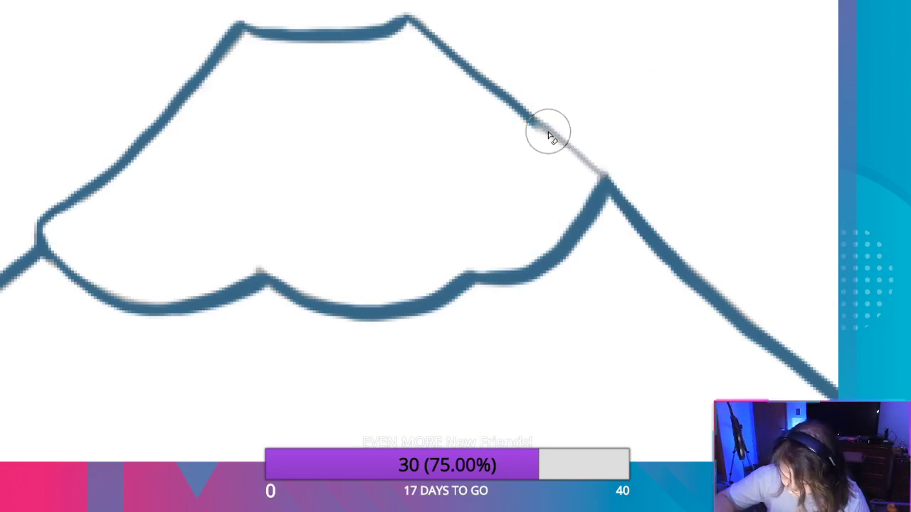
drag(548, 132, 427, 24)
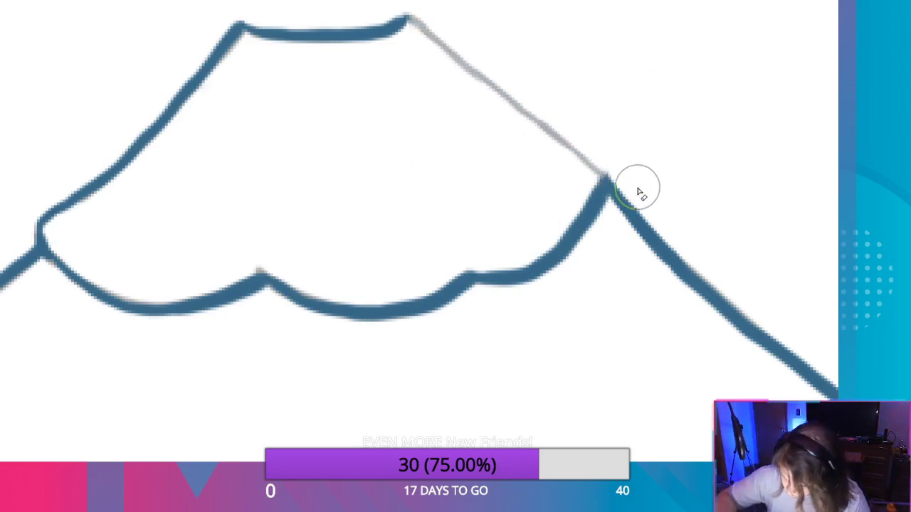
drag(638, 190, 630, 201)
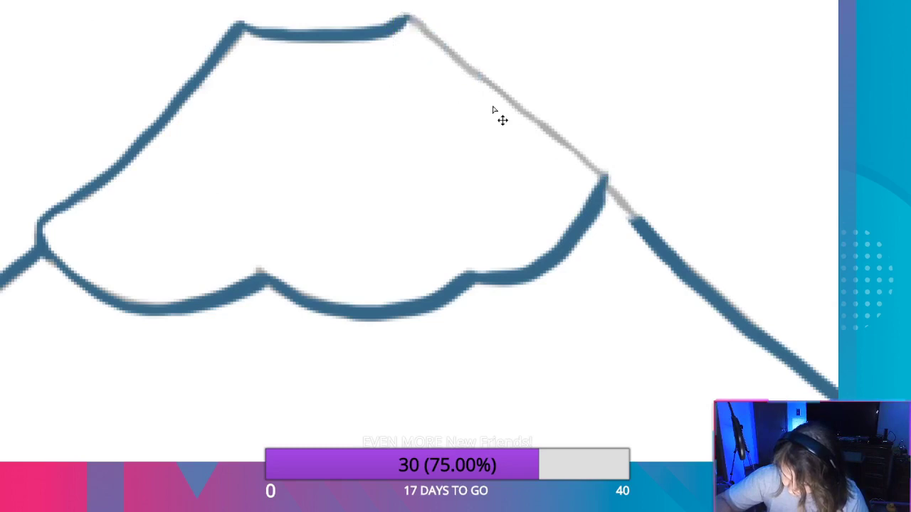
Redraw the distant snow cap's right side with a thicker steel blue line and reconnect it to the right slope below.
mouse_move(602, 171)
mouse_down()
mouse_move(438, 41)
mouse_move(604, 187)
mouse_move(412, 14)
mouse_up()
key(ctrl+z)
key(ctrl+z)
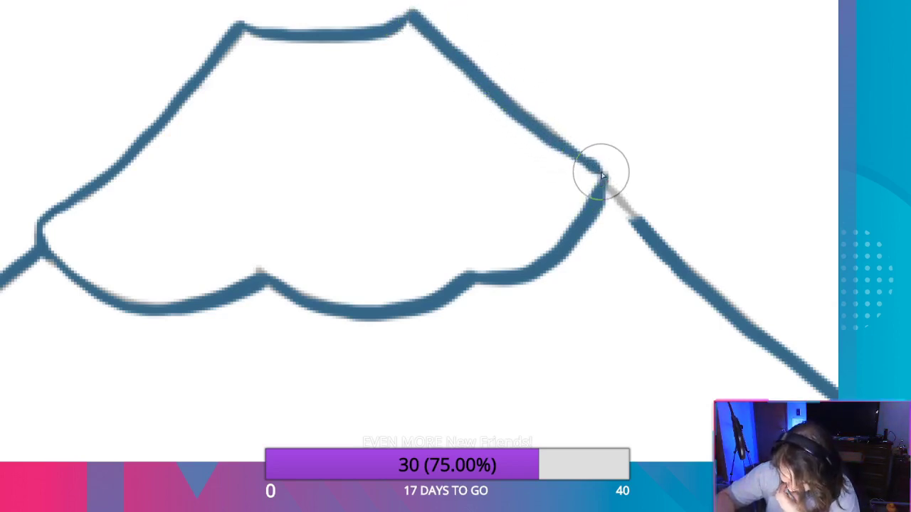
drag(601, 175, 646, 237)
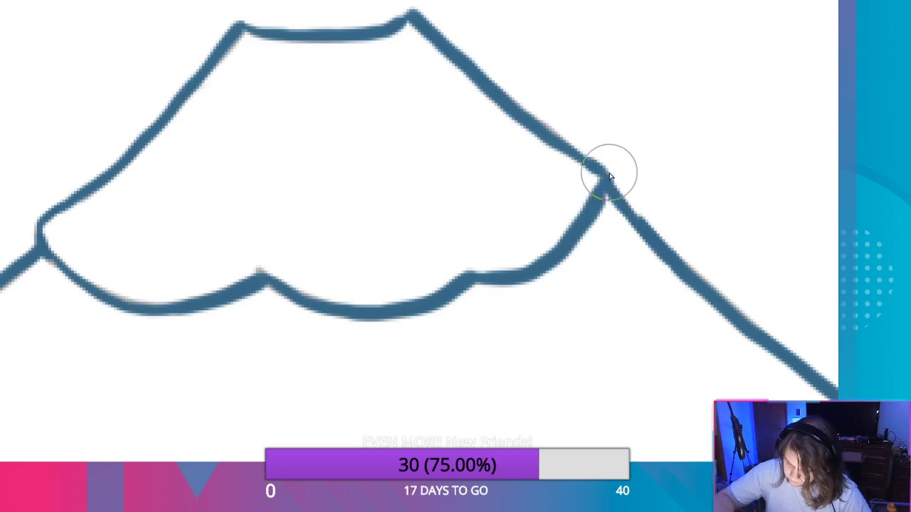
mouse_move(604, 174)
mouse_down()
mouse_move(580, 171)
mouse_move(539, 138)
mouse_move(538, 148)
mouse_up()
Ink the cloud behind the near left mountain in pale blue-grey, from the canvas's left edge to the mountain's slope.
drag(658, 278, 380, 73)
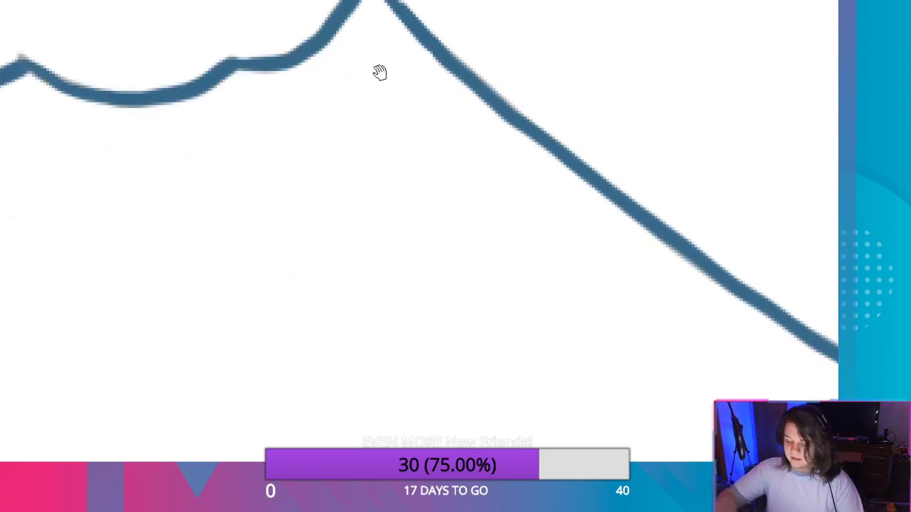
scroll(618, 261, down, 2)
scroll(649, 226, down, 2)
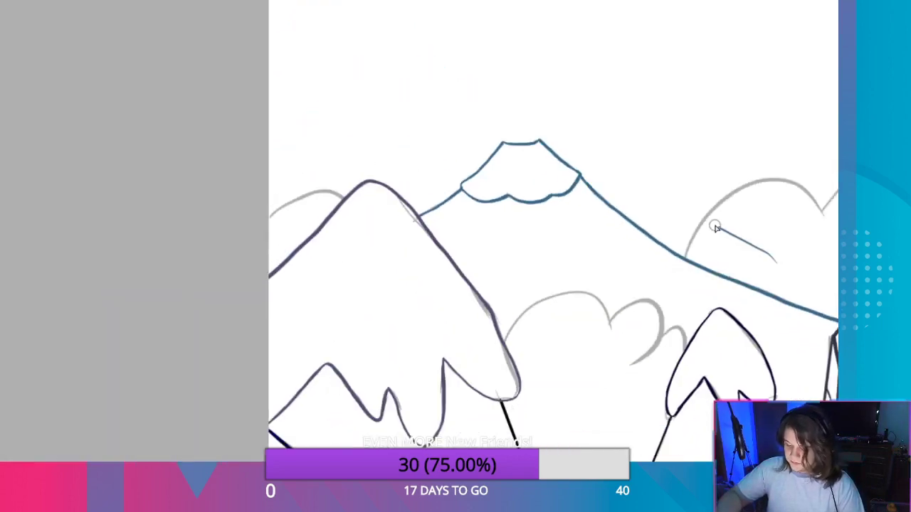
scroll(716, 226, down, 1)
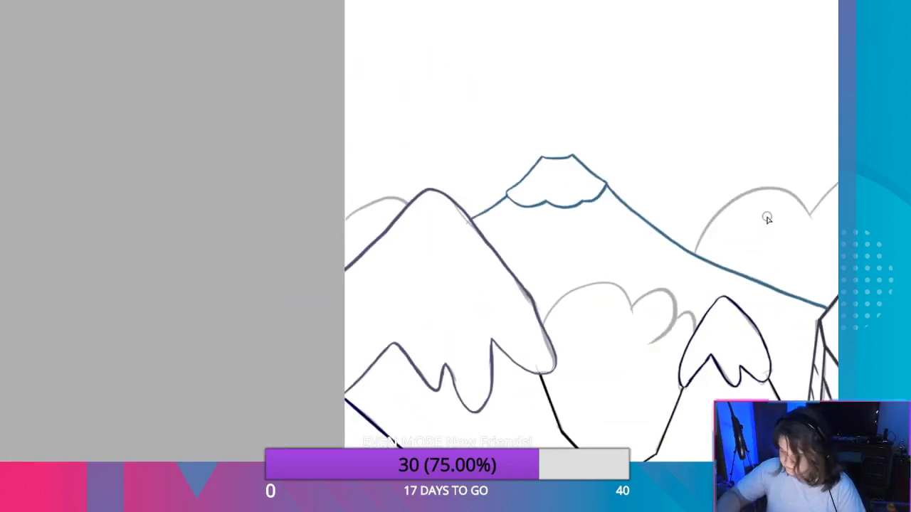
drag(768, 218, 570, 169)
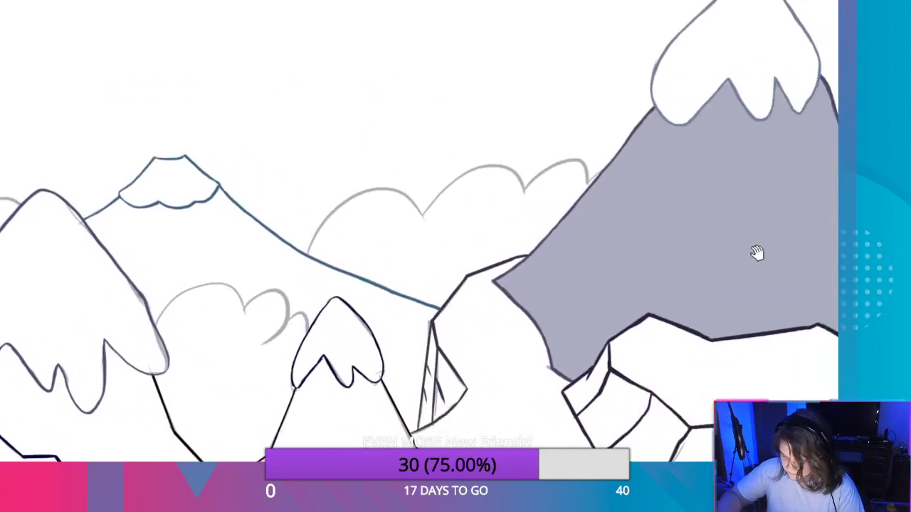
drag(757, 252, 571, 214)
drag(500, 206, 830, 276)
scroll(178, 251, up, 10)
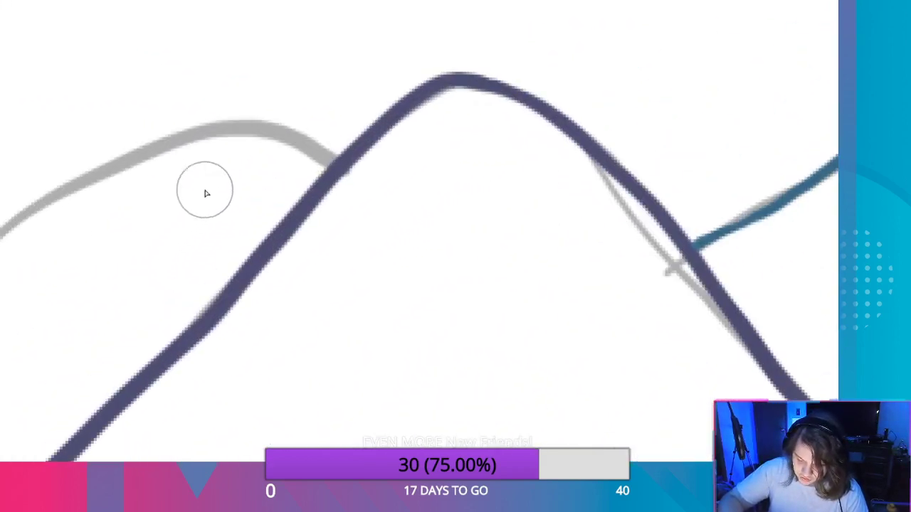
scroll(270, 140, down, 5)
scroll(491, 75, up, 2)
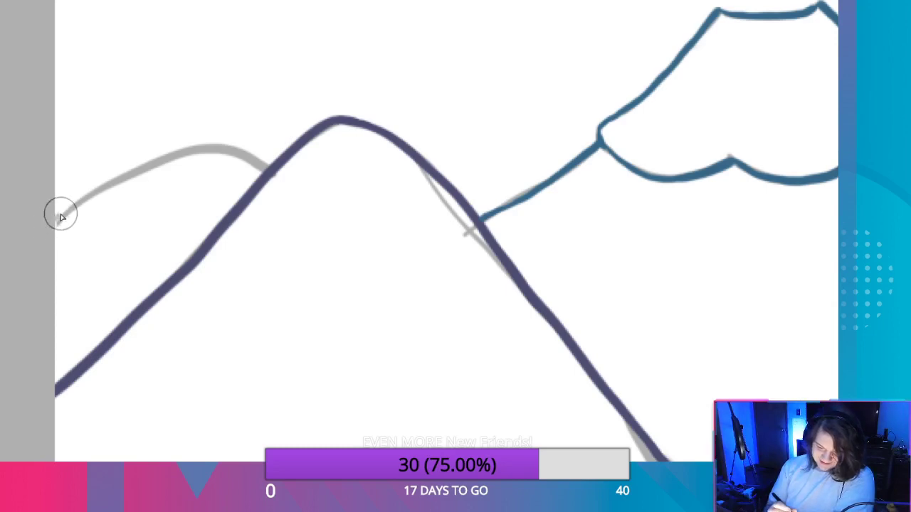
drag(61, 217, 161, 158)
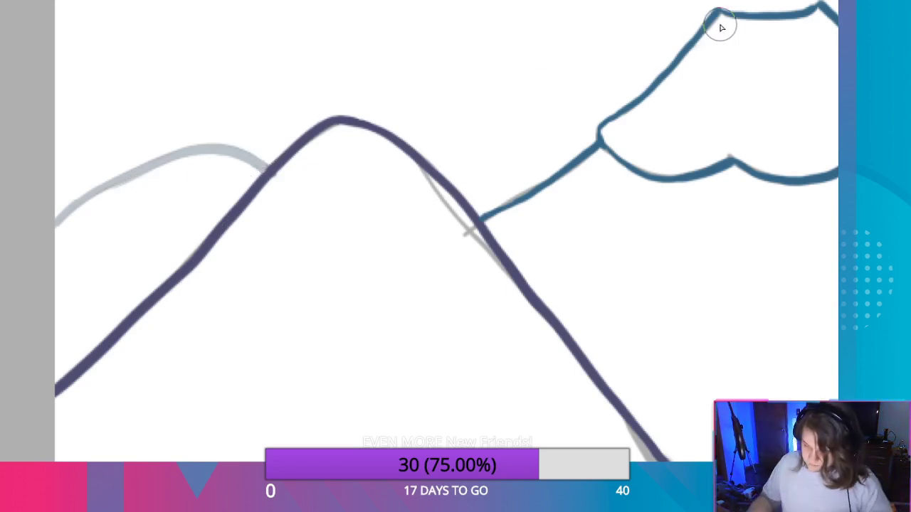
Inspect the distant snow cap's line art and the spot where the pale cloud line meets the near left mountain.
scroll(721, 26, up, 2)
scroll(167, 324, down, 2)
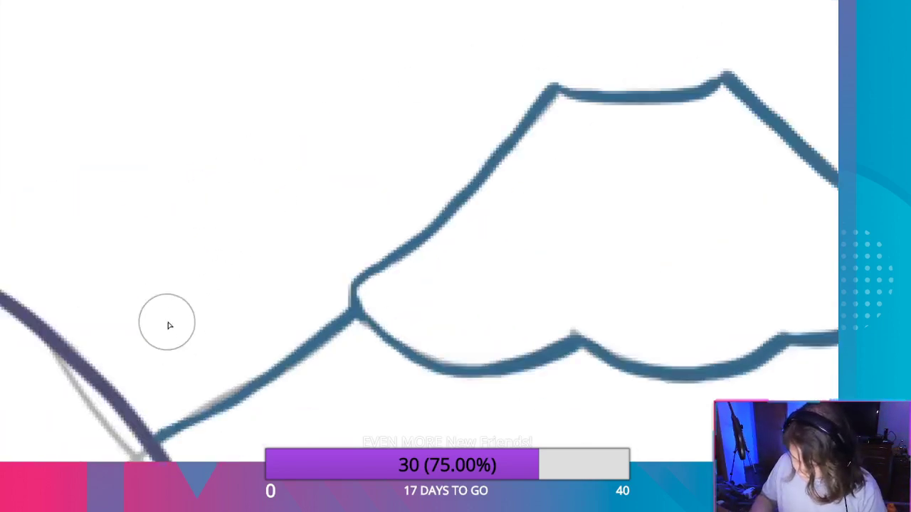
drag(144, 274, 405, 266)
scroll(232, 356, down, 2)
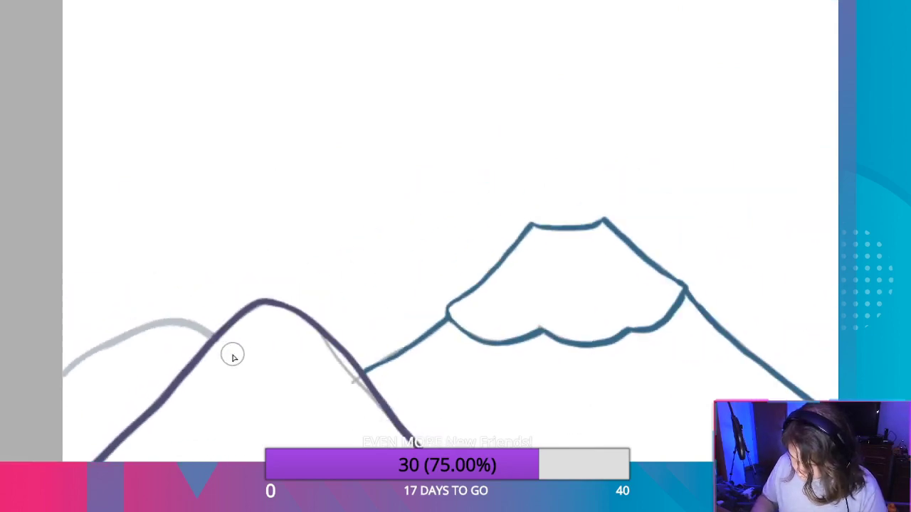
scroll(235, 359, up, 1)
scroll(253, 360, up, 3)
scroll(158, 346, up, 4)
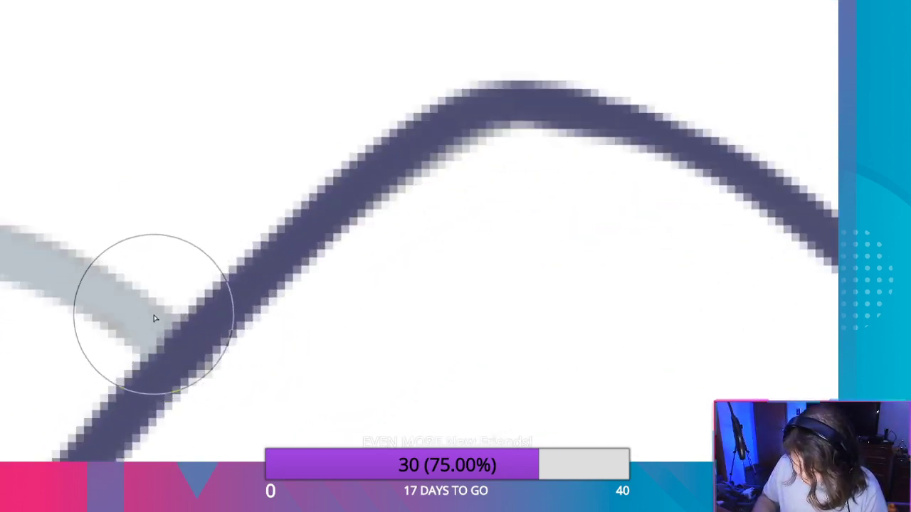
scroll(398, 244, down, 4)
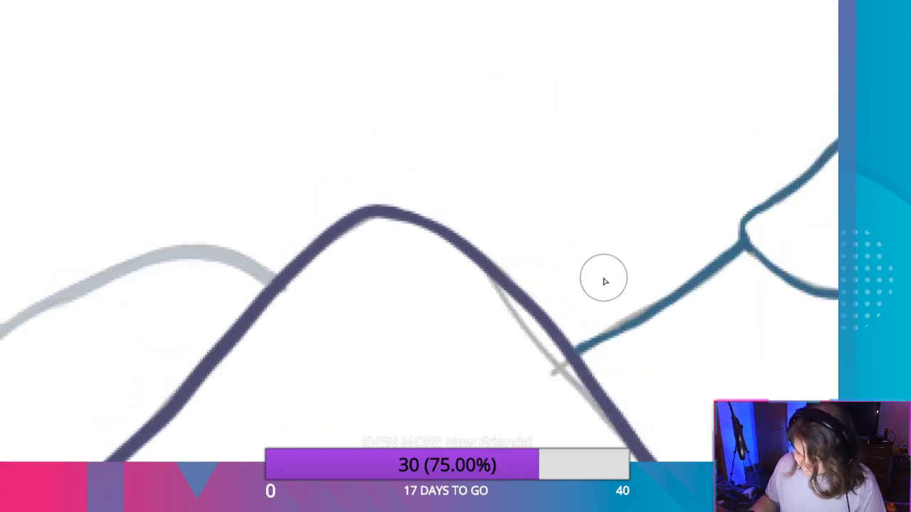
Ink the first large lobe of the cloud between the near left mountain and the small snow-capped peak with a thick pale blue-grey line.
drag(689, 293, 199, 255)
drag(696, 308, 385, 226)
drag(765, 379, 468, 135)
drag(438, 302, 705, 148)
drag(417, 239, 456, 245)
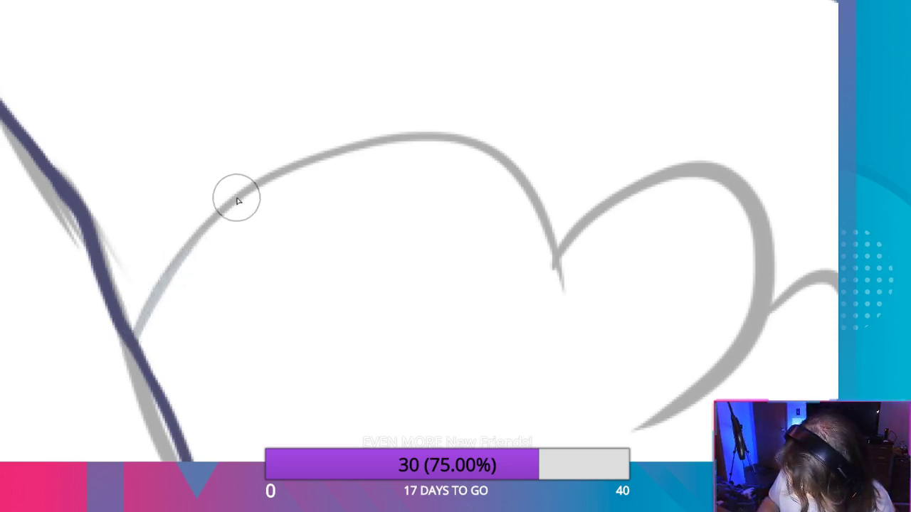
drag(170, 275, 241, 197)
drag(180, 252, 303, 158)
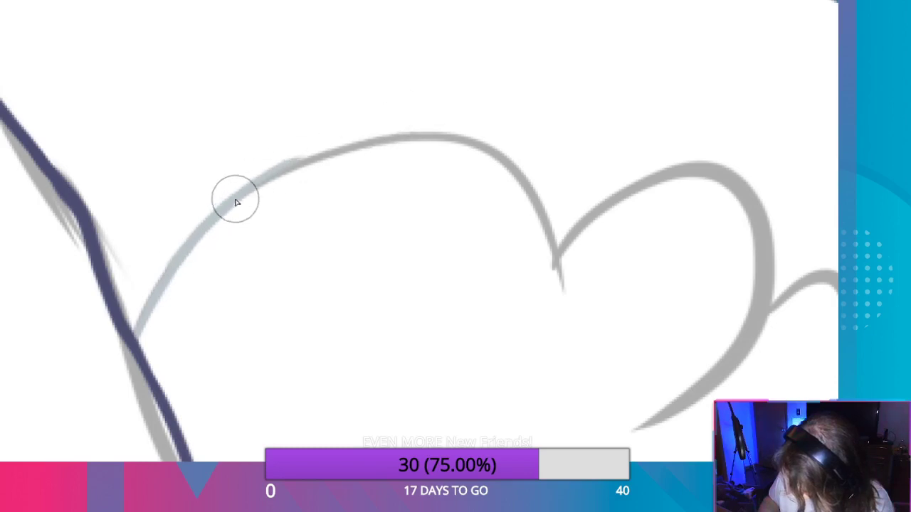
drag(236, 200, 396, 134)
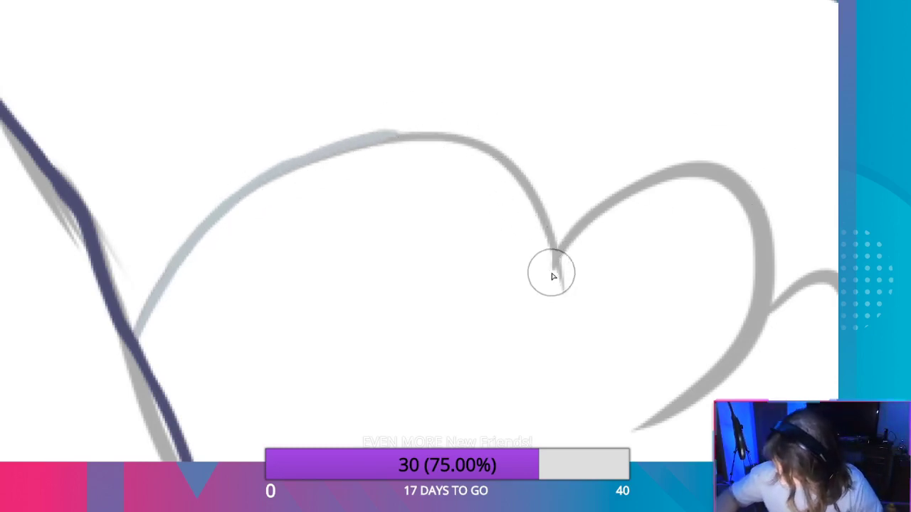
mouse_move(541, 217)
mouse_down()
mouse_move(504, 163)
mouse_move(450, 147)
mouse_up()
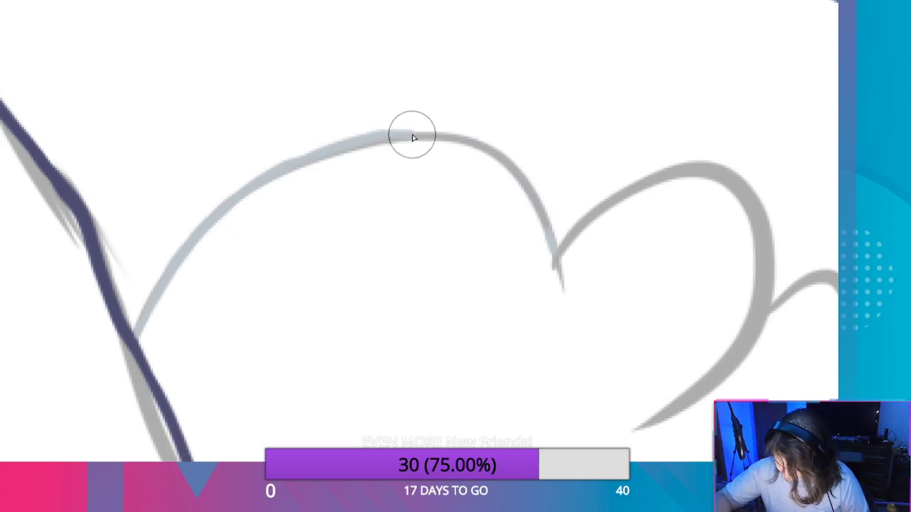
mouse_move(411, 140)
mouse_down()
mouse_move(465, 142)
mouse_move(519, 167)
mouse_move(556, 251)
mouse_move(500, 159)
mouse_move(393, 135)
mouse_move(515, 169)
mouse_move(553, 254)
mouse_move(508, 171)
mouse_move(434, 151)
mouse_move(511, 179)
mouse_move(556, 258)
mouse_move(506, 171)
mouse_move(431, 142)
mouse_move(344, 152)
mouse_move(244, 190)
mouse_move(157, 291)
mouse_move(136, 297)
mouse_up()
key(ctrl+z)
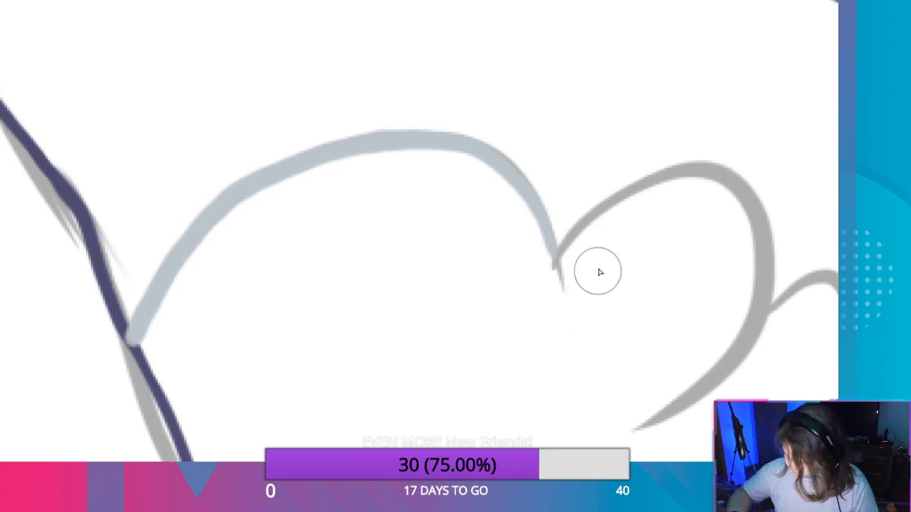
Ink the same cloud's second lobe with its inward curl and the small third lobe ending at the small snow-capped peak.
mouse_move(557, 265)
mouse_down()
mouse_move(631, 183)
mouse_move(757, 197)
mouse_move(659, 420)
mouse_up()
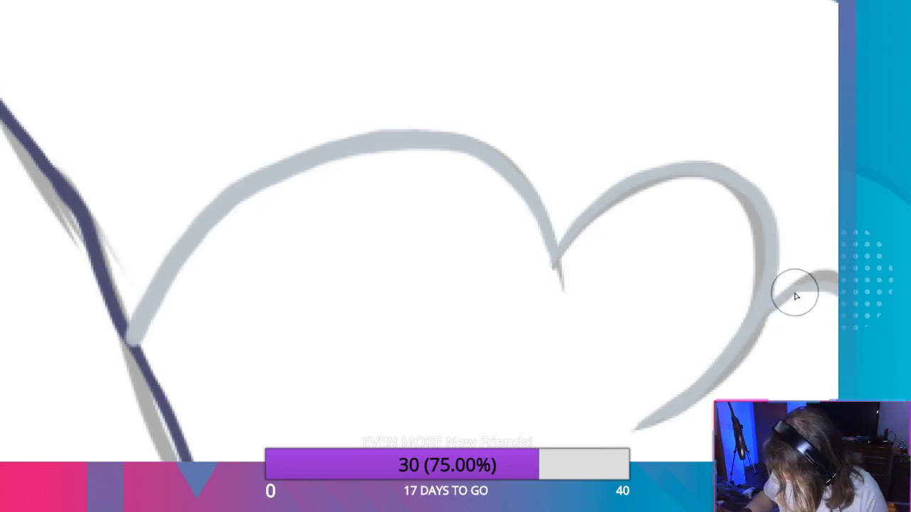
drag(757, 318, 837, 292)
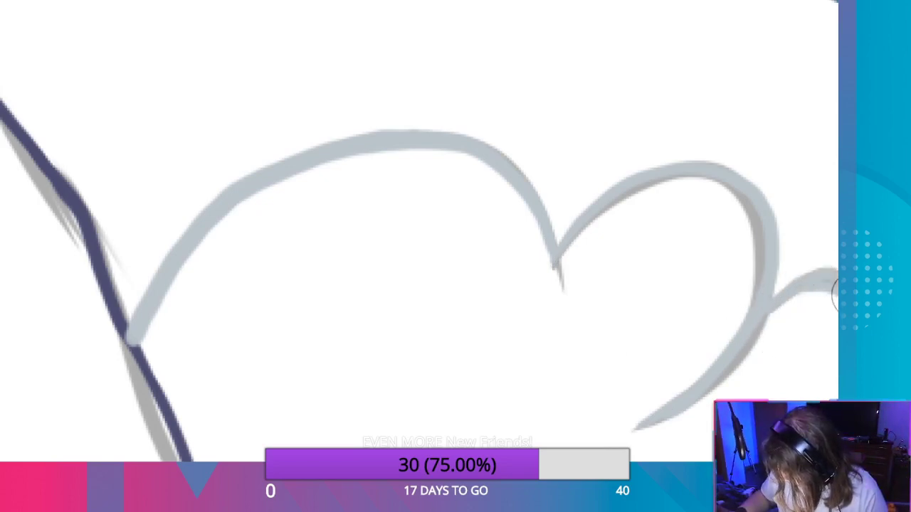
key(ctrl+z)
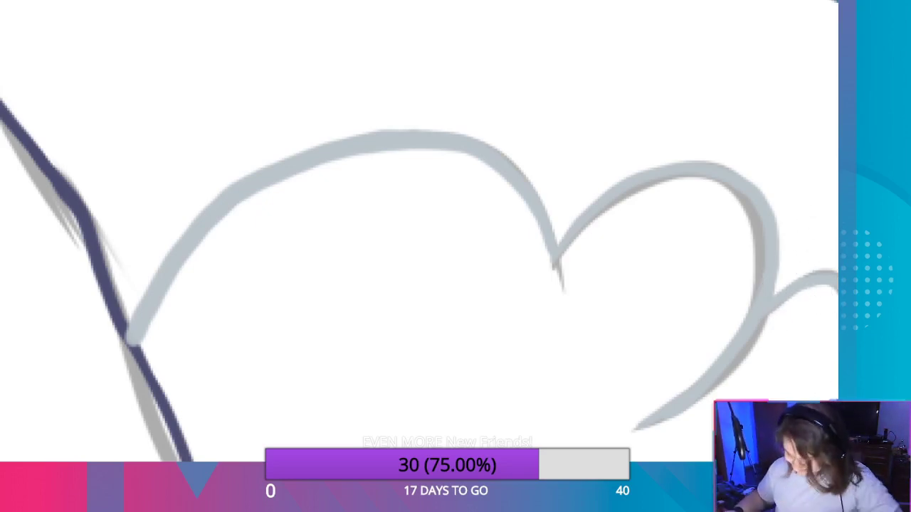
Inspect the middle cloud's line art, its junction with the near left mountain, and the sketched cloud above the distant mountain's right slope.
scroll(858, 367, up, 8)
scroll(846, 335, down, 2)
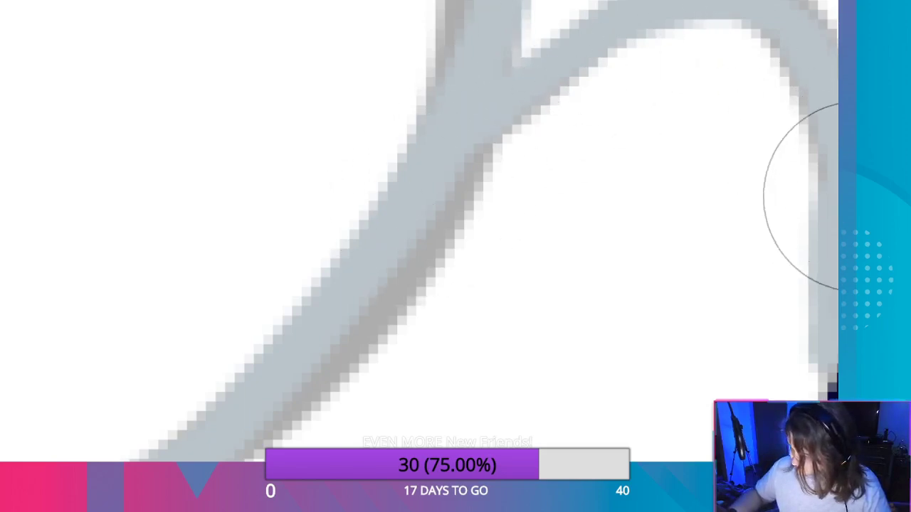
scroll(830, 232, down, 6)
scroll(780, 190, down, 1)
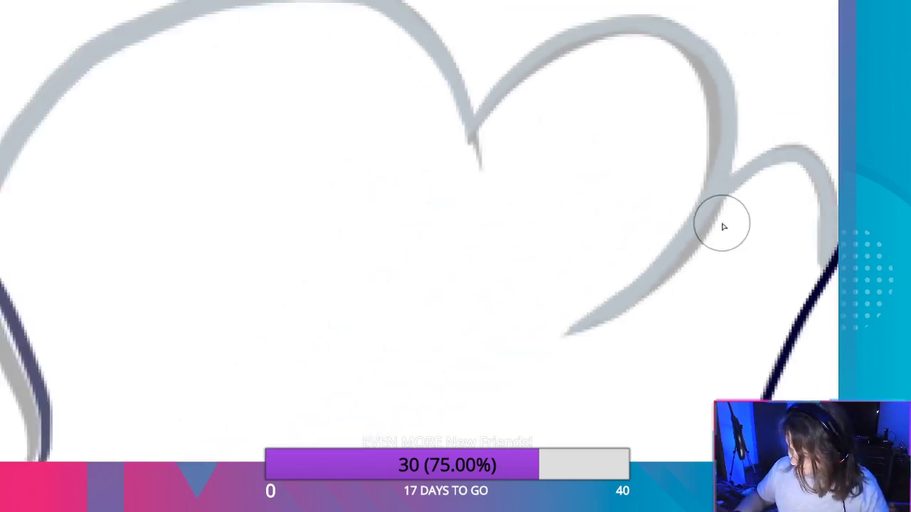
scroll(525, 150, up, 4)
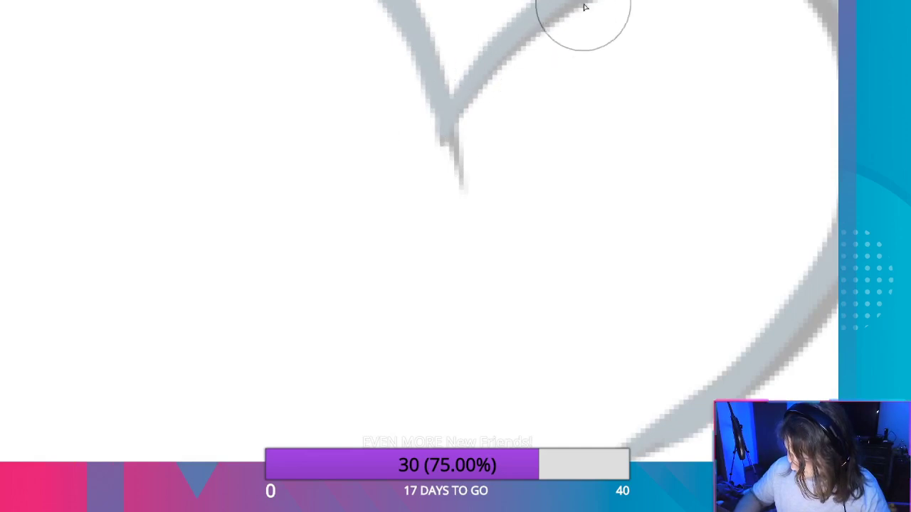
scroll(684, 17, down, 2)
scroll(621, 60, down, 2)
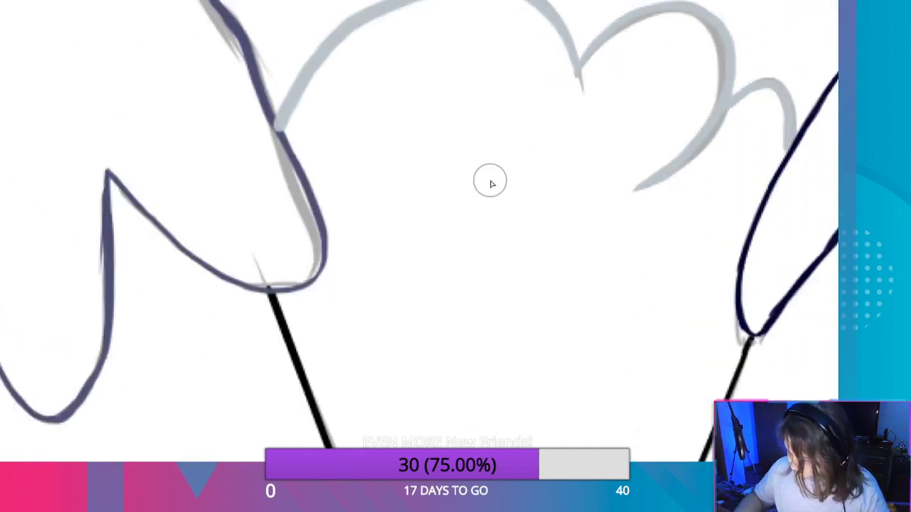
scroll(306, 164, up, 4)
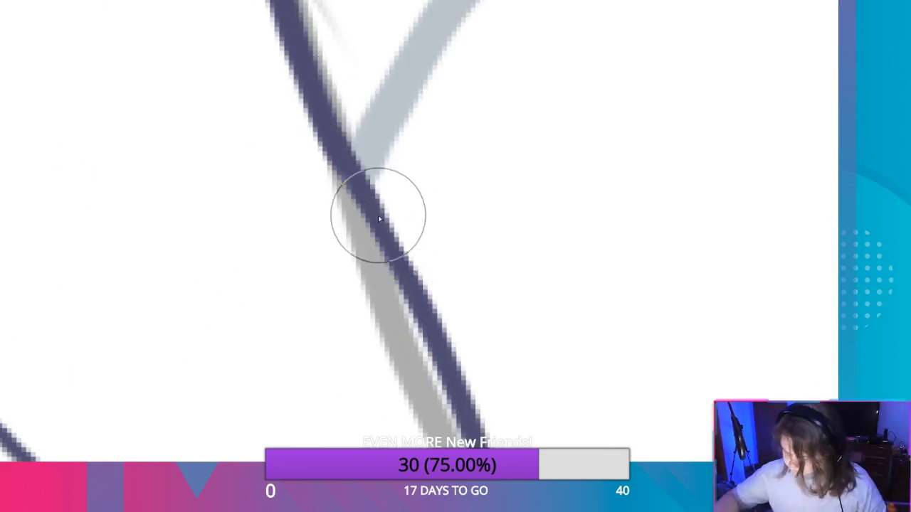
scroll(588, 278, down, 5)
scroll(773, 243, up, 2)
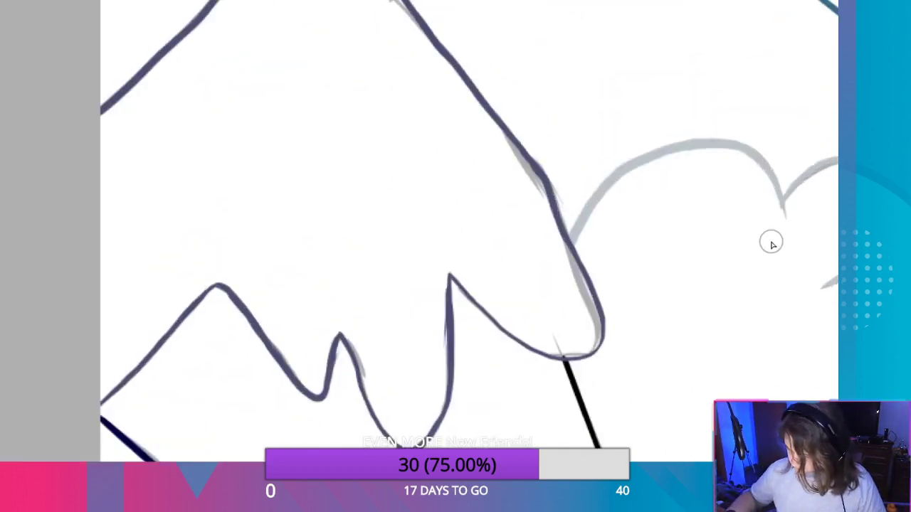
scroll(772, 244, down, 2)
scroll(793, 252, up, 2)
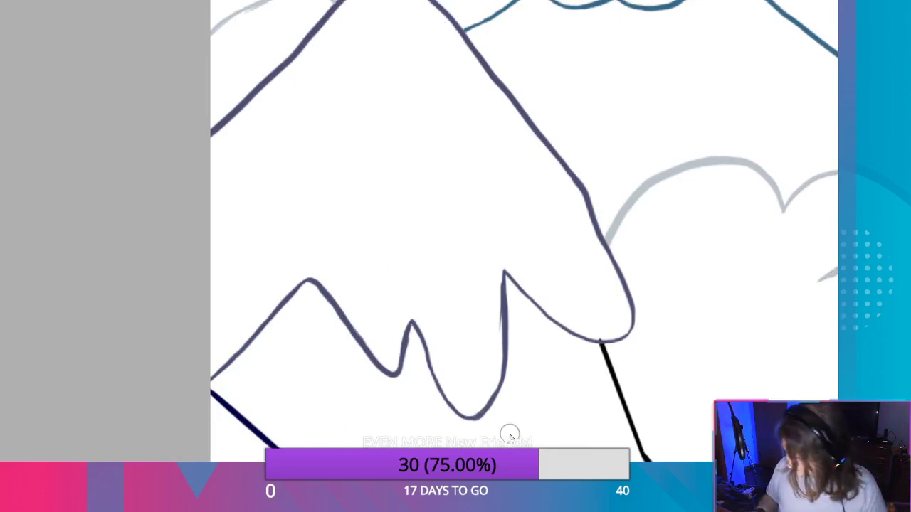
scroll(824, 275, up, 5)
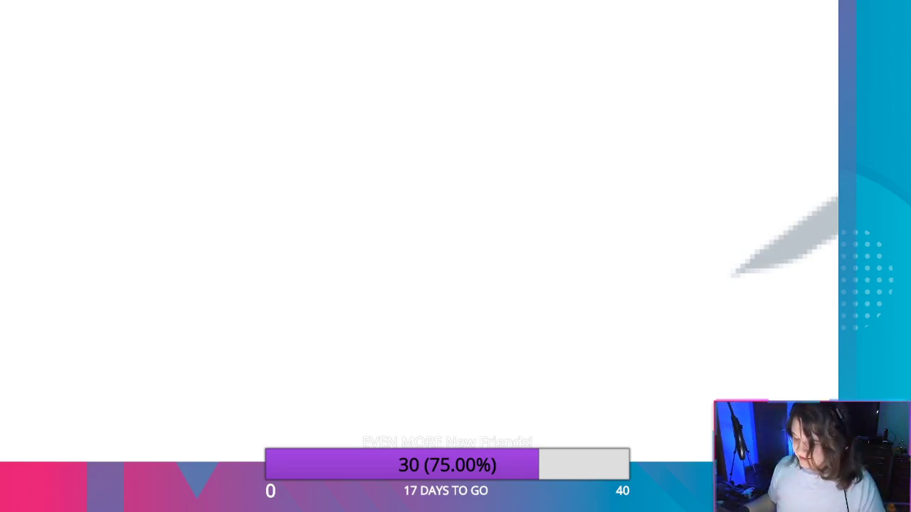
mouse_move(747, 159)
mouse_down()
mouse_move(484, 278)
mouse_move(263, 333)
mouse_up()
drag(641, 155, 316, 342)
mouse_move(383, 292)
mouse_down()
mouse_move(693, 91)
mouse_move(407, 234)
mouse_move(451, 241)
mouse_up()
scroll(450, 242, down, 10)
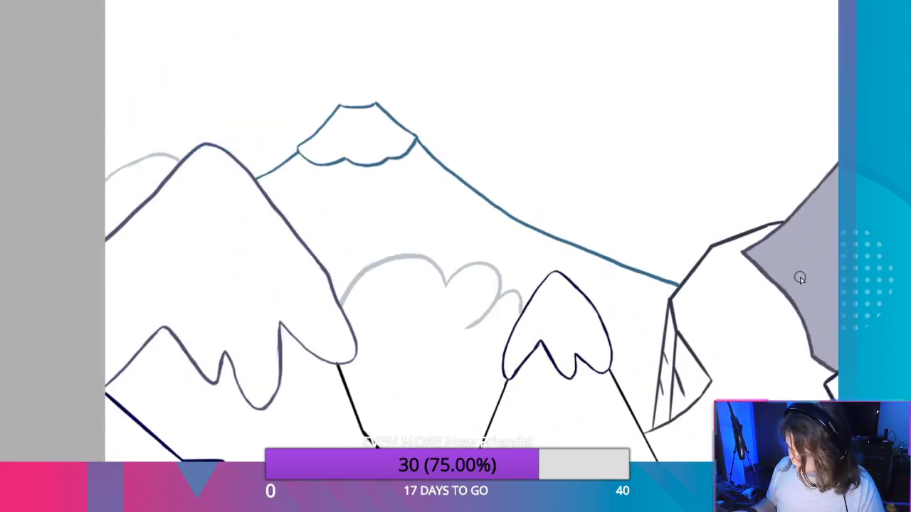
drag(809, 274, 311, 389)
drag(408, 355, 776, 146)
drag(418, 303, 506, 290)
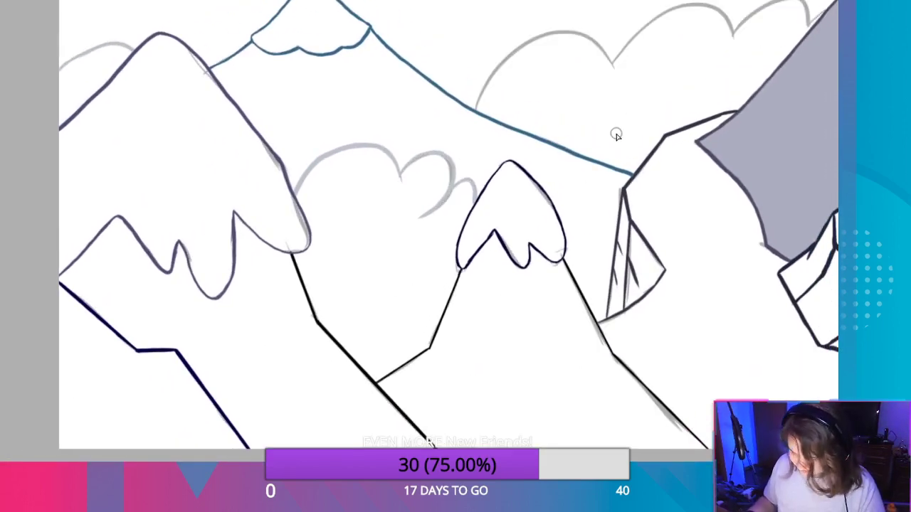
drag(590, 102, 487, 244)
scroll(452, 231, up, 5)
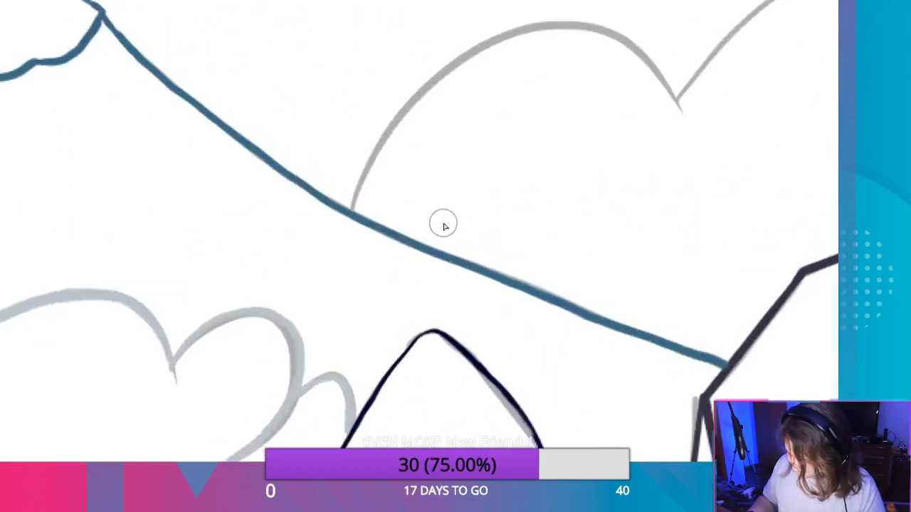
mouse_move(673, 160)
mouse_down()
mouse_move(332, 308)
mouse_move(372, 311)
mouse_up()
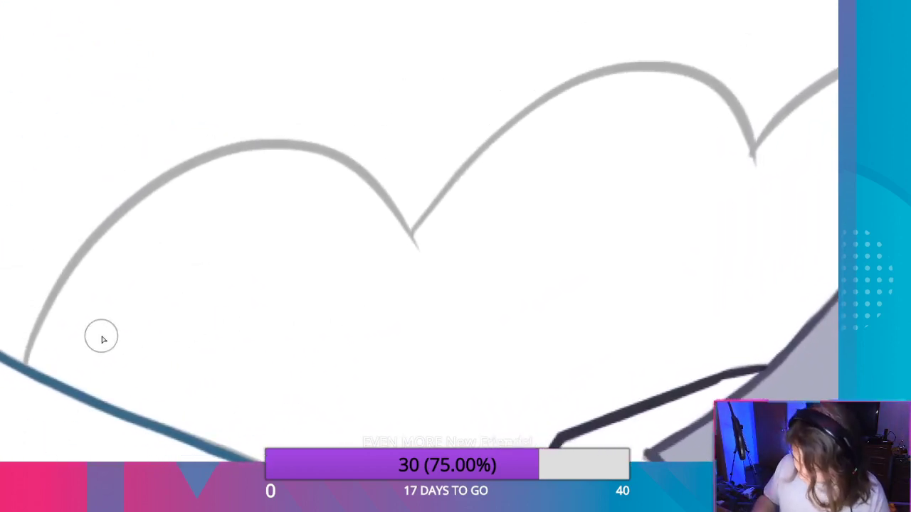
drag(24, 364, 94, 215)
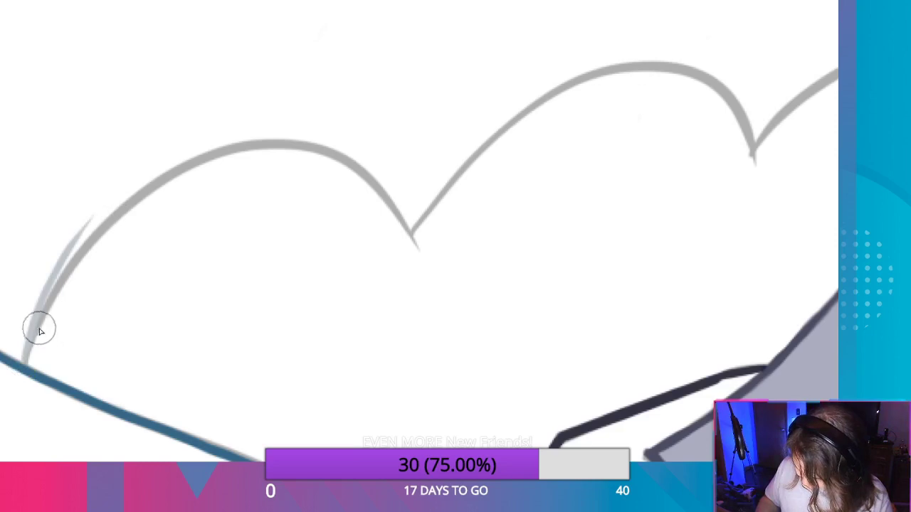
scroll(57, 313, down, 1)
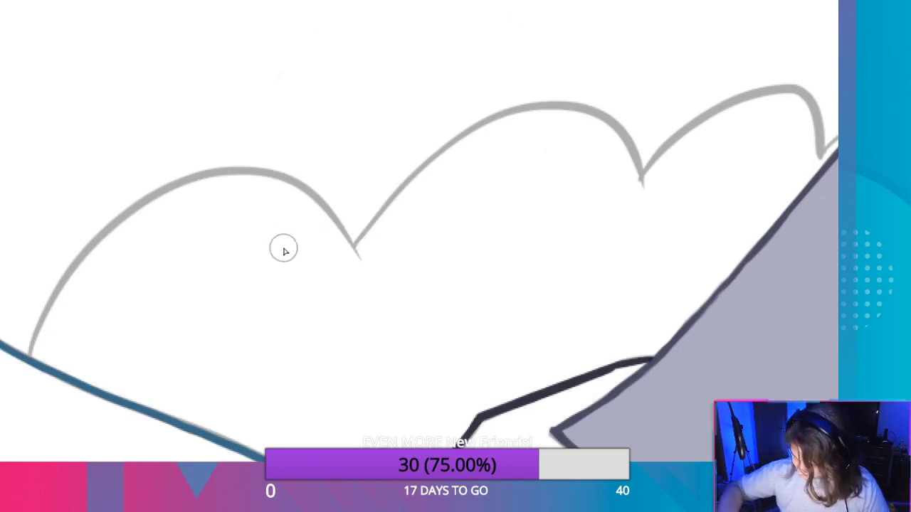
mouse_move(32, 356)
mouse_down()
mouse_move(39, 321)
mouse_move(106, 228)
mouse_move(232, 169)
mouse_move(336, 204)
mouse_move(359, 258)
mouse_up()
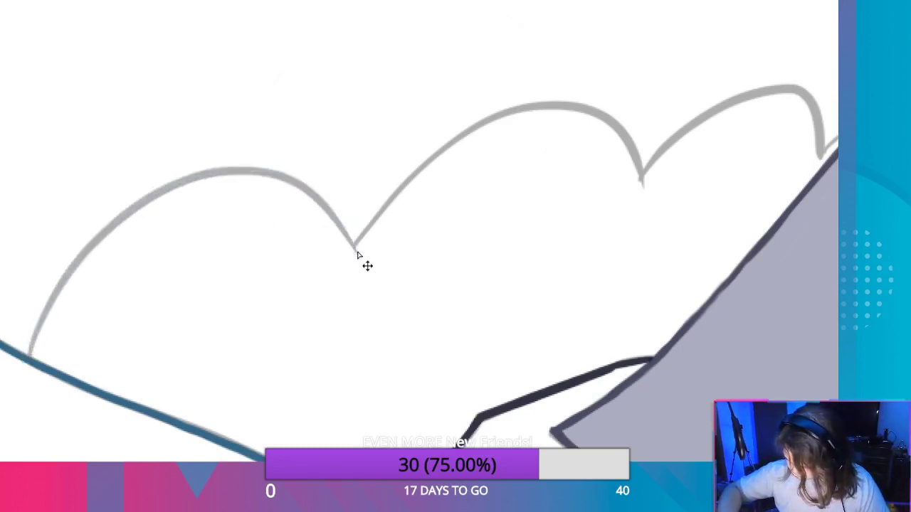
mouse_move(299, 191)
mouse_down()
mouse_move(199, 181)
mouse_move(106, 236)
mouse_move(29, 352)
mouse_up()
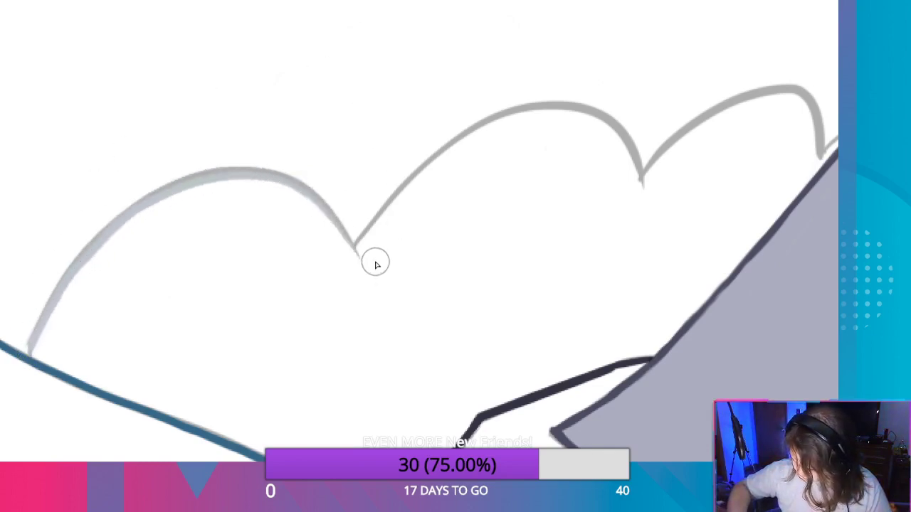
key(ctrl+z)
mouse_move(28, 354)
mouse_down()
mouse_move(71, 256)
mouse_move(181, 178)
mouse_move(263, 178)
mouse_up()
key(ctrl+z)
mouse_move(355, 243)
mouse_down()
mouse_move(274, 183)
mouse_move(186, 183)
mouse_move(102, 246)
mouse_move(33, 350)
mouse_move(59, 285)
mouse_move(234, 167)
mouse_up()
key(ctrl+z)
key(ctrl+z)
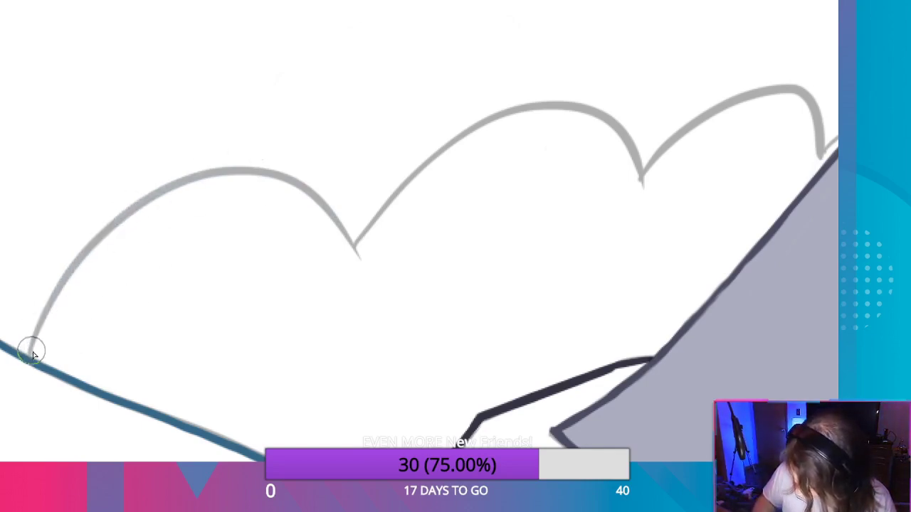
drag(30, 350, 217, 175)
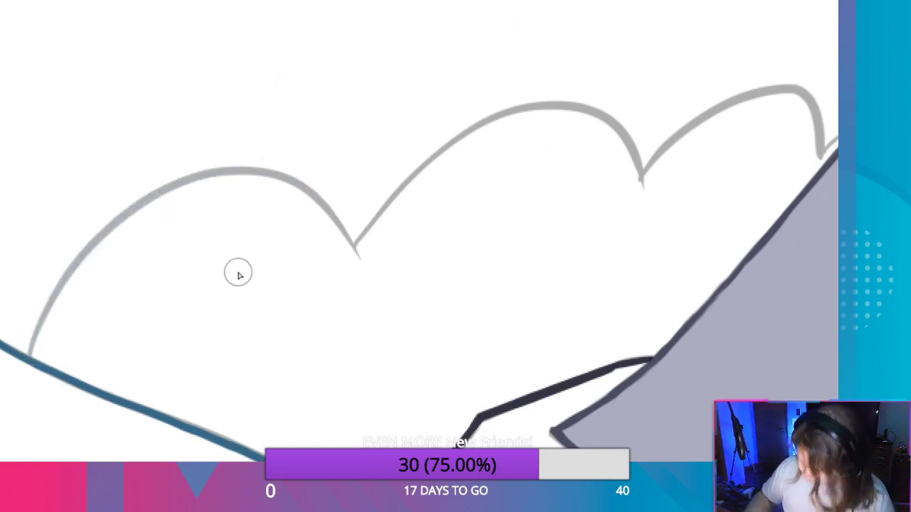
scroll(238, 271, down, 5)
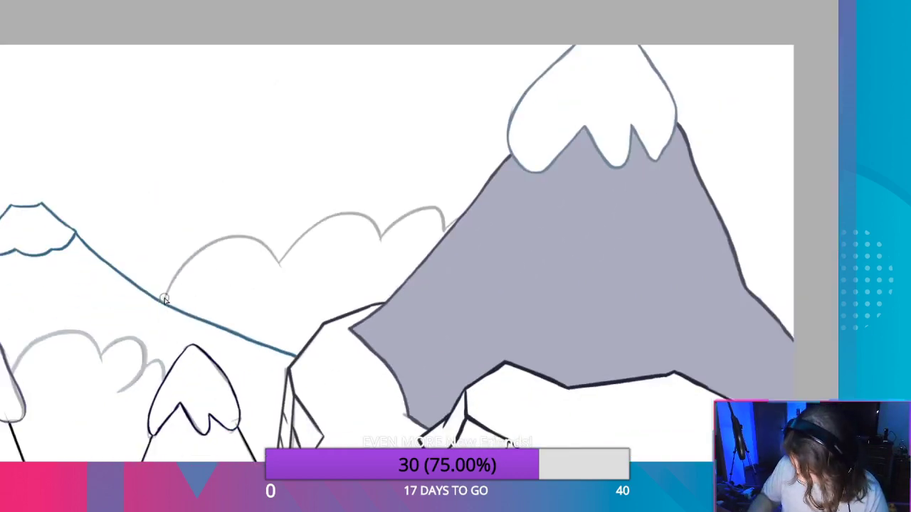
mouse_move(291, 250)
mouse_down()
mouse_move(170, 295)
mouse_move(277, 277)
mouse_up()
key(ctrl+z)
drag(167, 301, 275, 270)
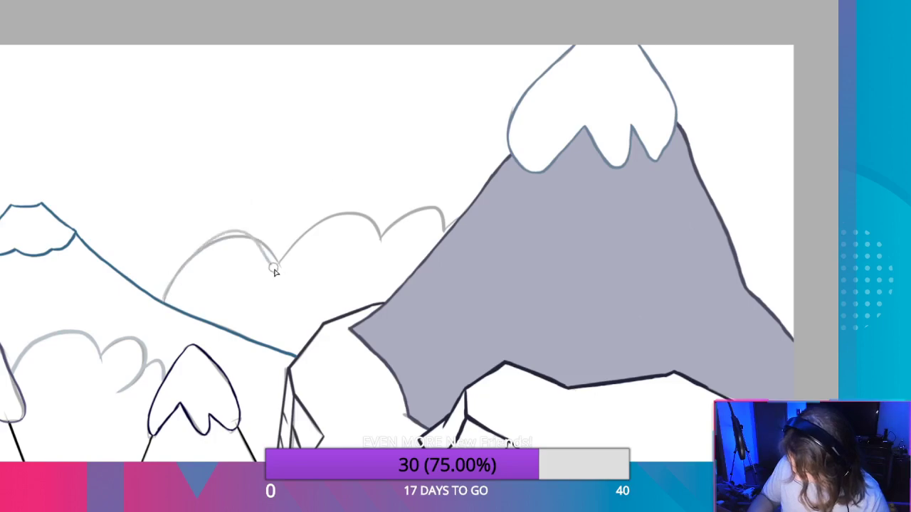
key(ctrl+z)
mouse_move(165, 294)
mouse_down()
mouse_move(289, 254)
mouse_move(169, 304)
mouse_move(291, 259)
mouse_up()
key(ctrl+z)
key(ctrl+z)
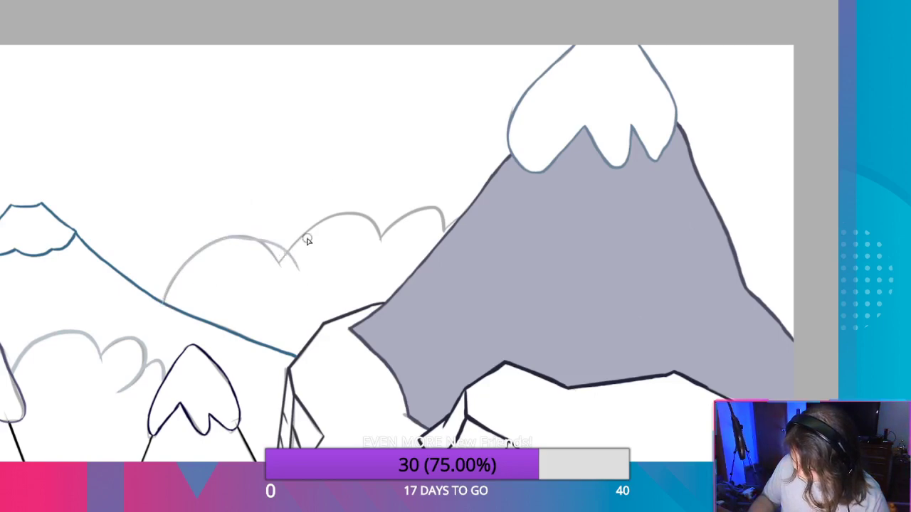
key(ctrl+z)
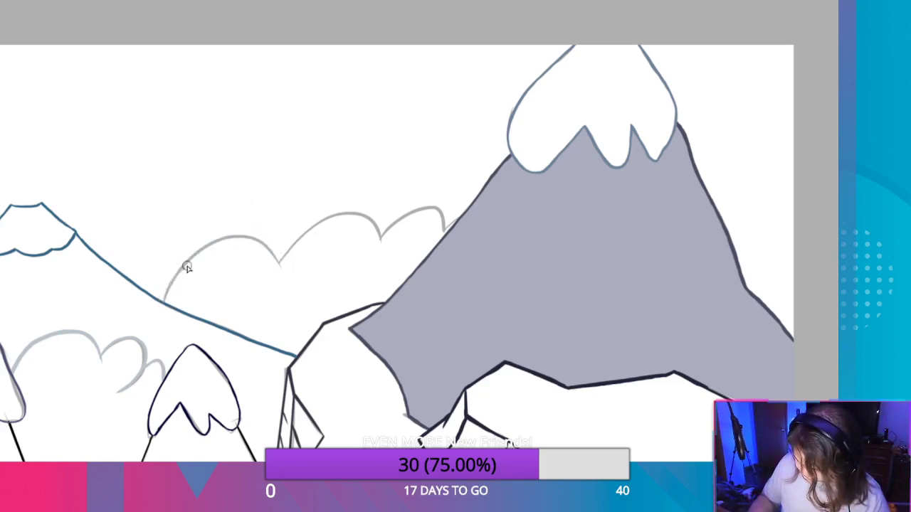
drag(271, 251, 277, 265)
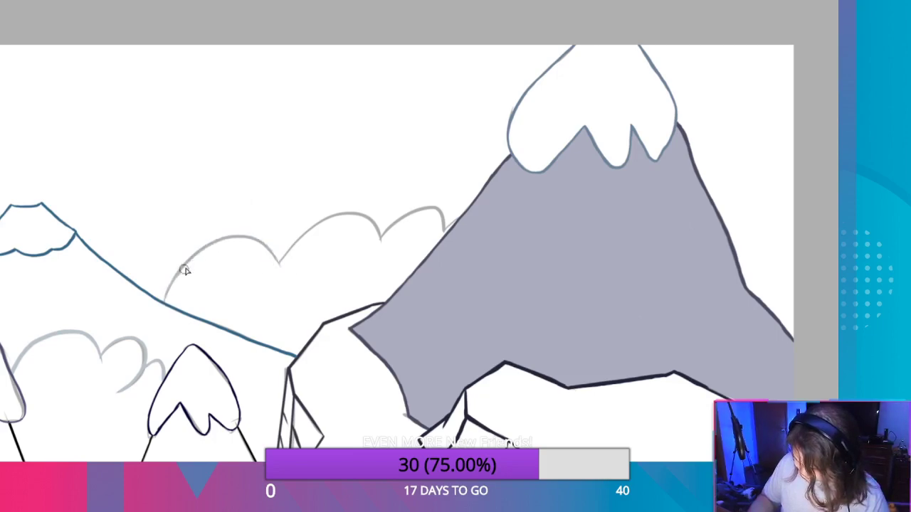
drag(184, 270, 288, 266)
key(ctrl+z)
drag(196, 256, 276, 266)
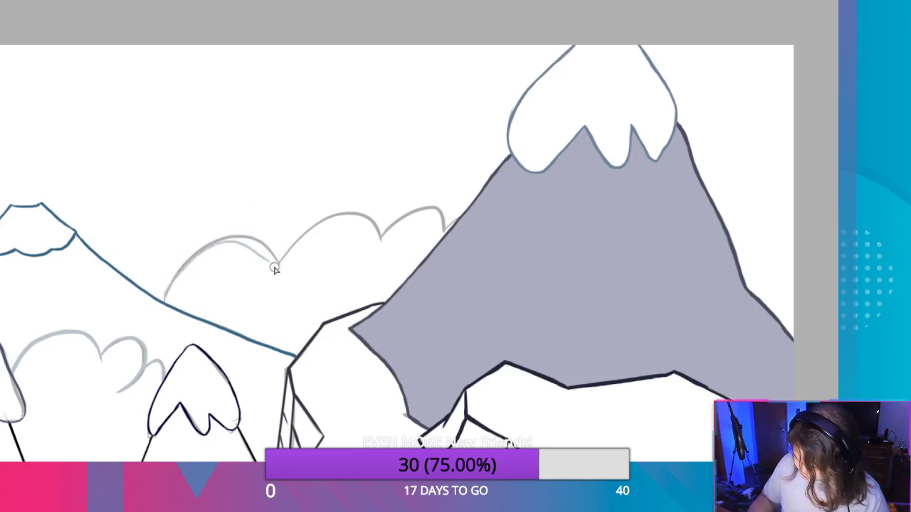
key(ctrl+z)
Ink the first two lobes of the cloud behind the large right mountain in pale blue-grey, starting at the distant mountain's right slope.
drag(166, 294, 275, 257)
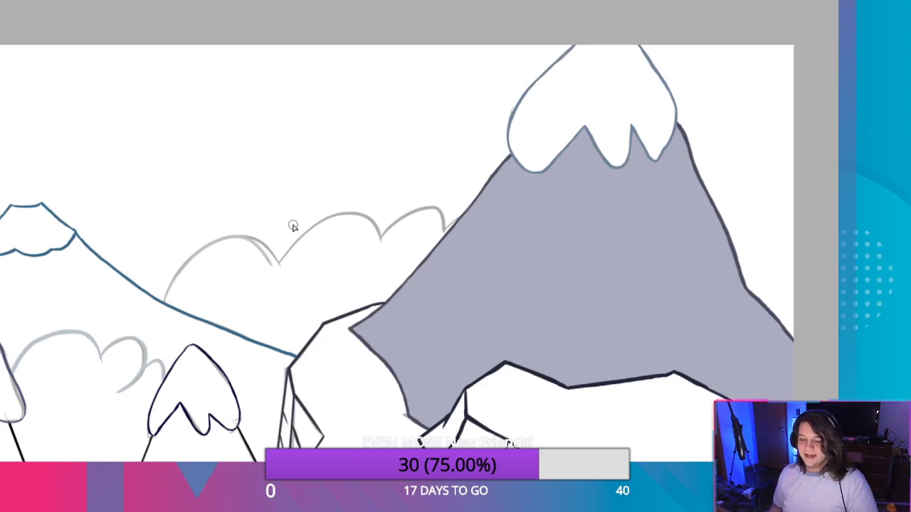
scroll(292, 226, up, 6)
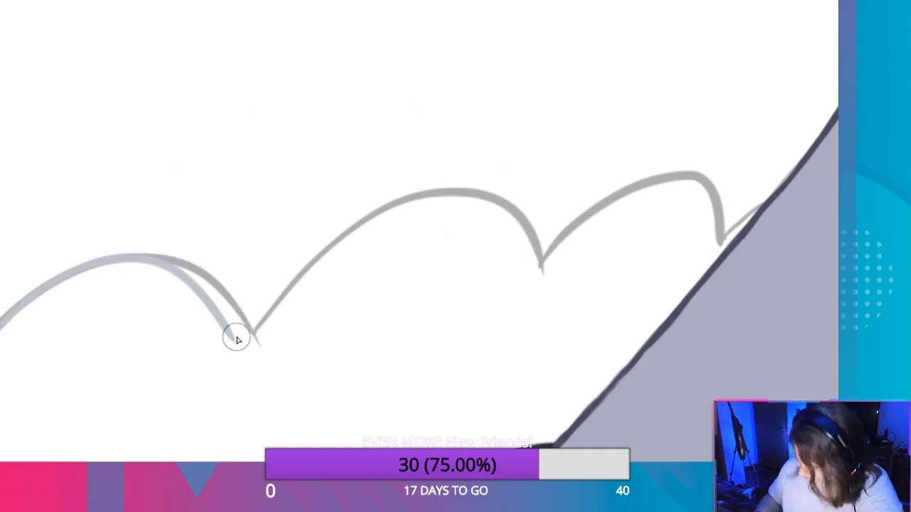
mouse_move(230, 342)
mouse_down()
mouse_move(240, 321)
mouse_move(459, 184)
mouse_move(556, 234)
mouse_up()
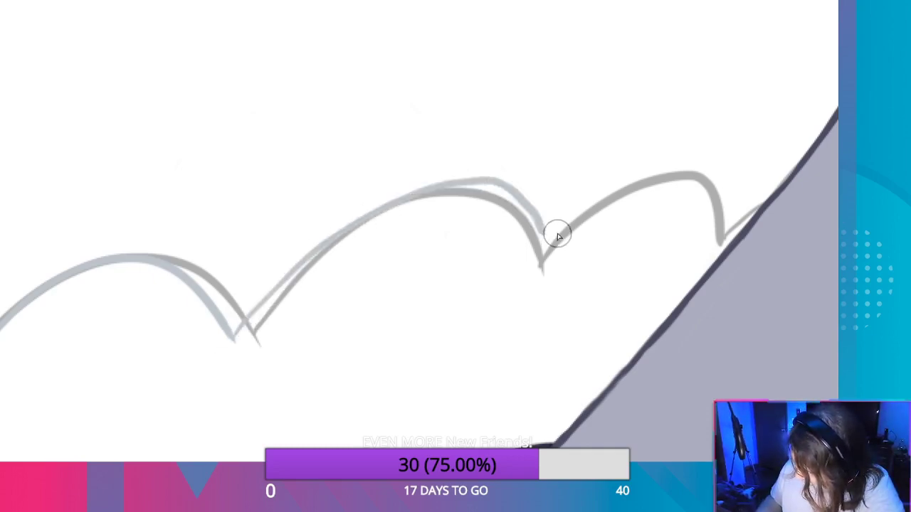
Re-ink the second lobe of the cloud behind the large right mountain as one tapered pale blue-grey arc, and hide the rough sketch.
key(ctrl+z)
mouse_move(233, 342)
mouse_down()
mouse_move(348, 230)
mouse_move(549, 264)
mouse_move(552, 273)
mouse_up()
key(ctrl+z)
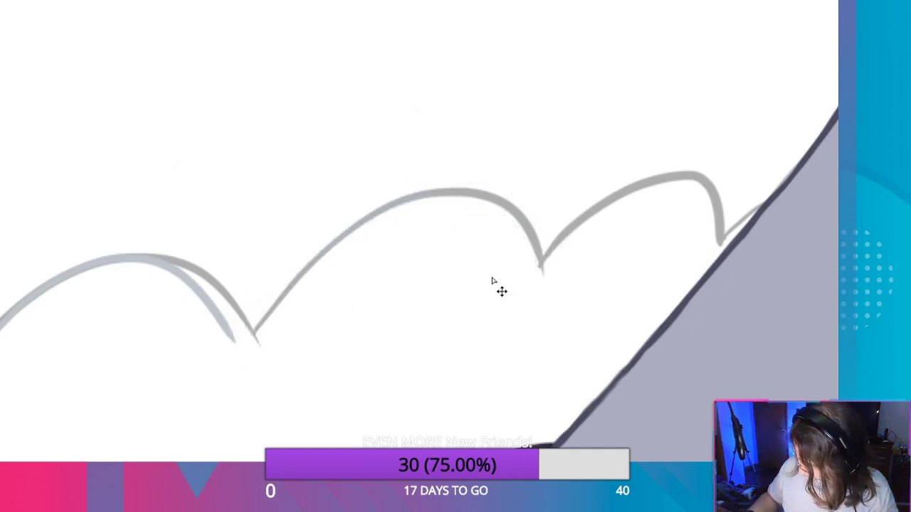
mouse_move(238, 339)
mouse_down()
mouse_move(439, 197)
mouse_move(558, 280)
mouse_up()
key(ctrl+z)
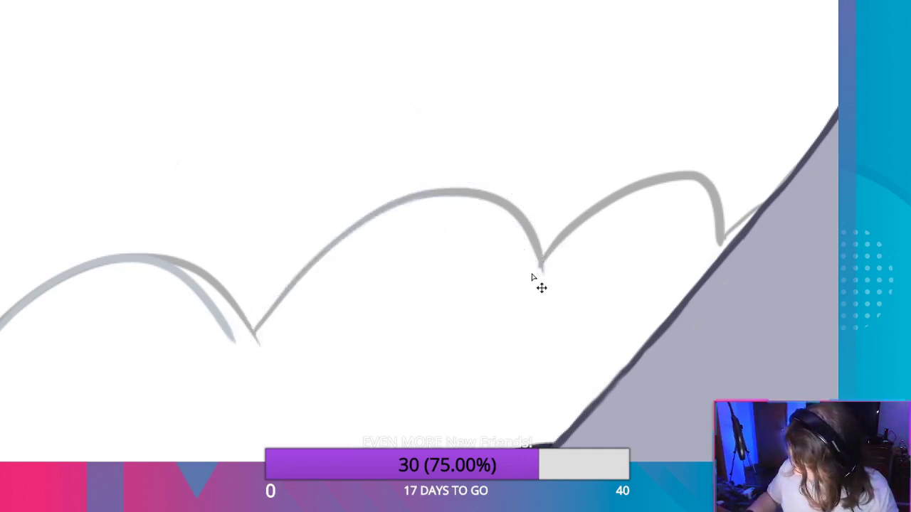
mouse_move(234, 339)
mouse_down()
mouse_move(393, 201)
mouse_move(549, 272)
mouse_up()
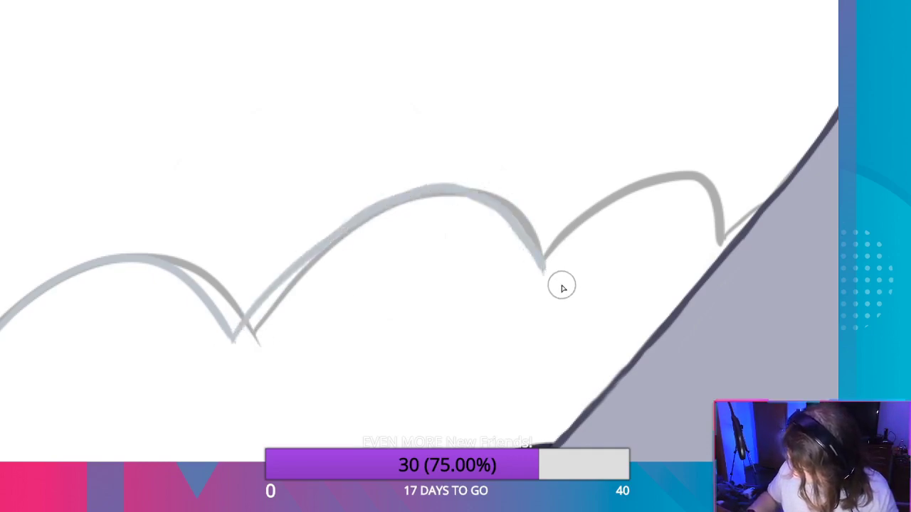
key(ctrl+z)
mouse_move(233, 342)
mouse_down()
mouse_move(294, 261)
mouse_move(558, 292)
mouse_move(427, 206)
mouse_move(256, 334)
mouse_up()
key(ctrl+z)
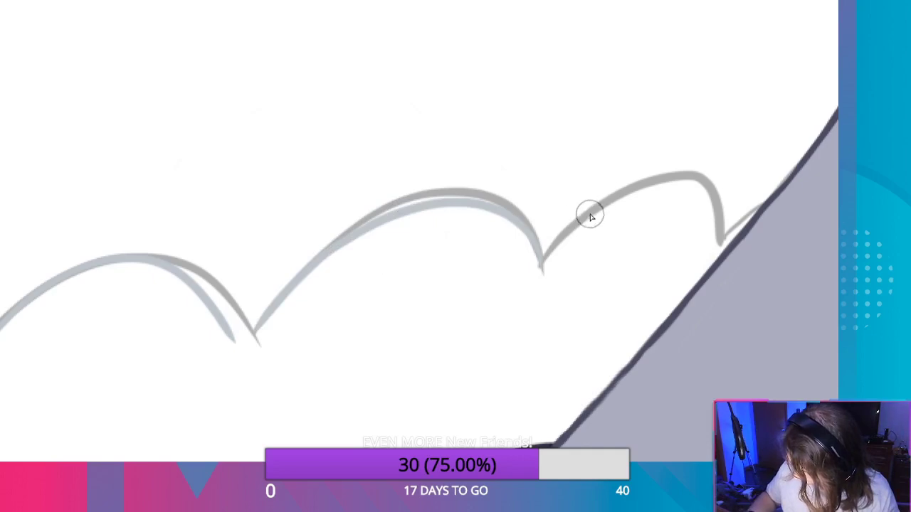
key(ctrl+z)
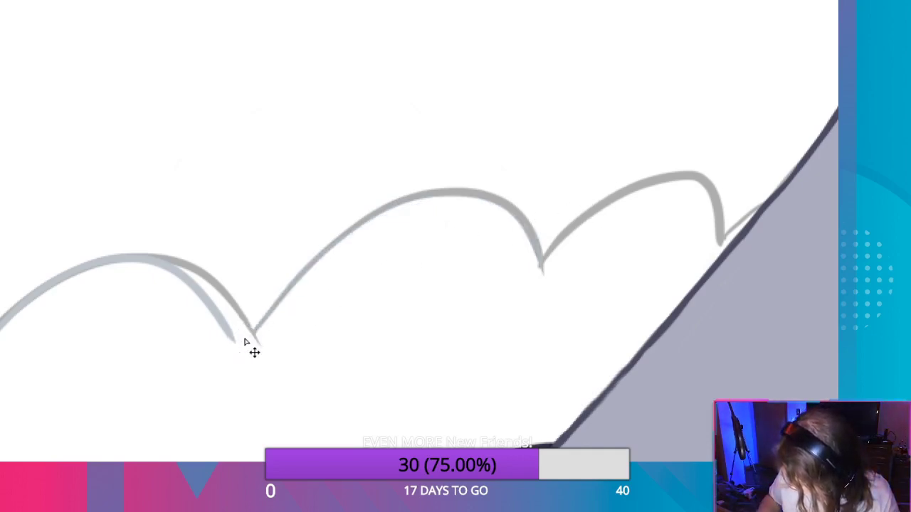
mouse_move(234, 337)
mouse_down()
mouse_move(455, 200)
mouse_move(533, 270)
mouse_up()
key(ctrl+z)
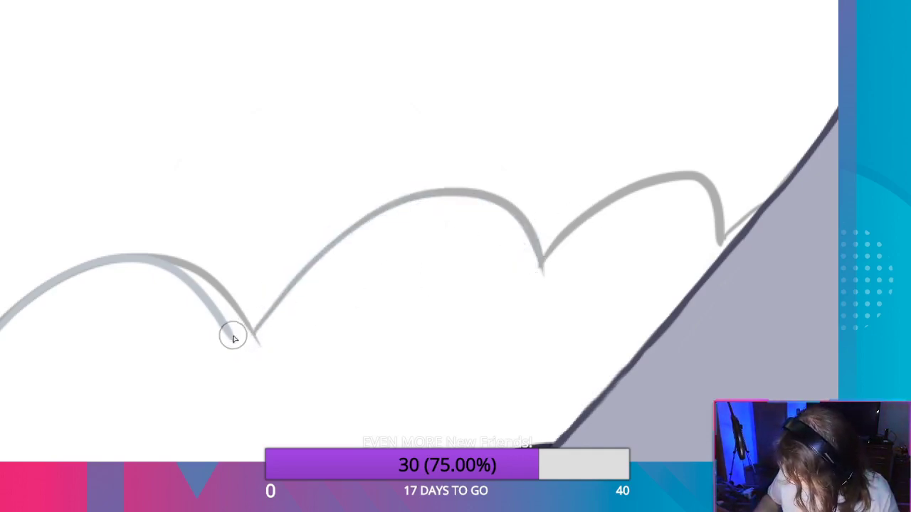
mouse_move(234, 332)
mouse_down()
mouse_move(434, 190)
mouse_move(548, 260)
mouse_move(655, 173)
mouse_move(746, 204)
mouse_up()
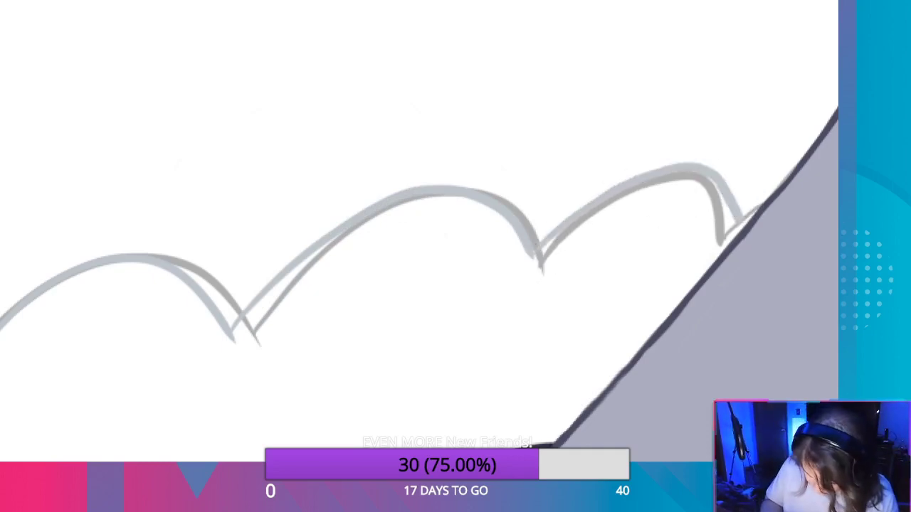
key(ctrl+z)
key(ctrl+z)
key(ctrl+z)
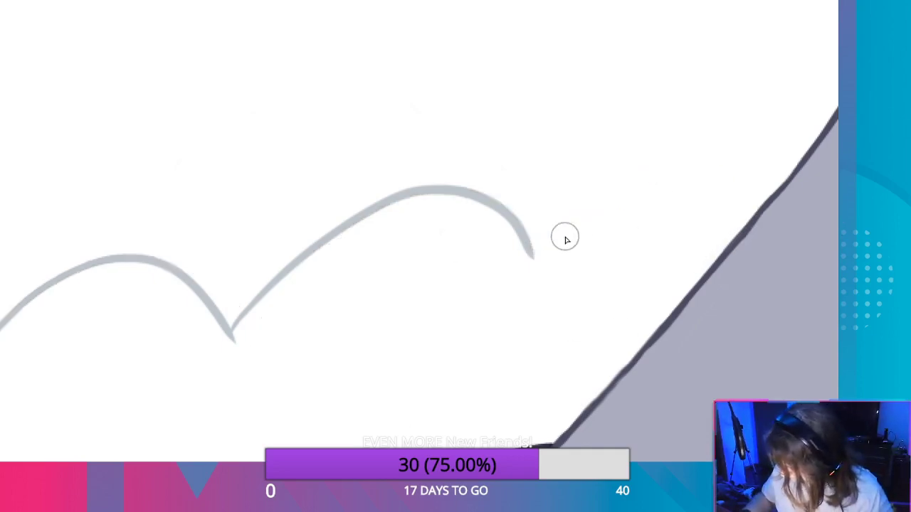
Ink the same cloud's flatter third lobe and a small fourth lobe ending at the large right mountain's slope.
mouse_move(534, 255)
mouse_down()
mouse_move(565, 214)
mouse_move(747, 204)
mouse_up()
key(ctrl+z)
drag(541, 251, 724, 200)
key(ctrl+z)
drag(533, 251, 785, 181)
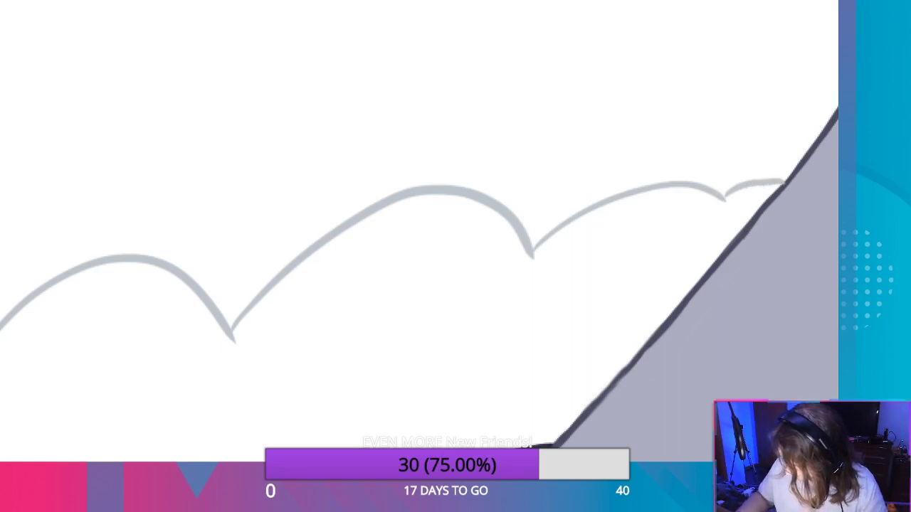
key(ctrl+z)
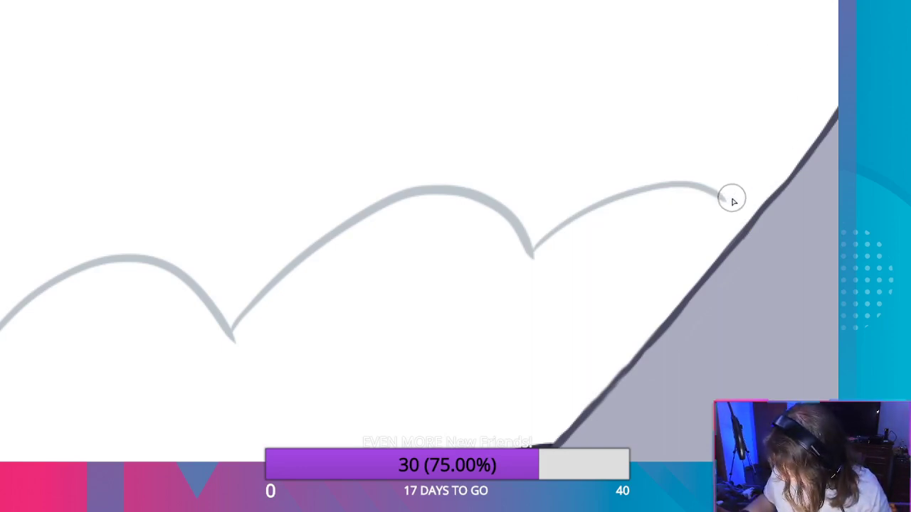
mouse_move(721, 197)
mouse_down()
mouse_move(778, 197)
mouse_move(788, 175)
mouse_up()
key(ctrl+z)
key(ctrl+z)
drag(724, 197, 798, 178)
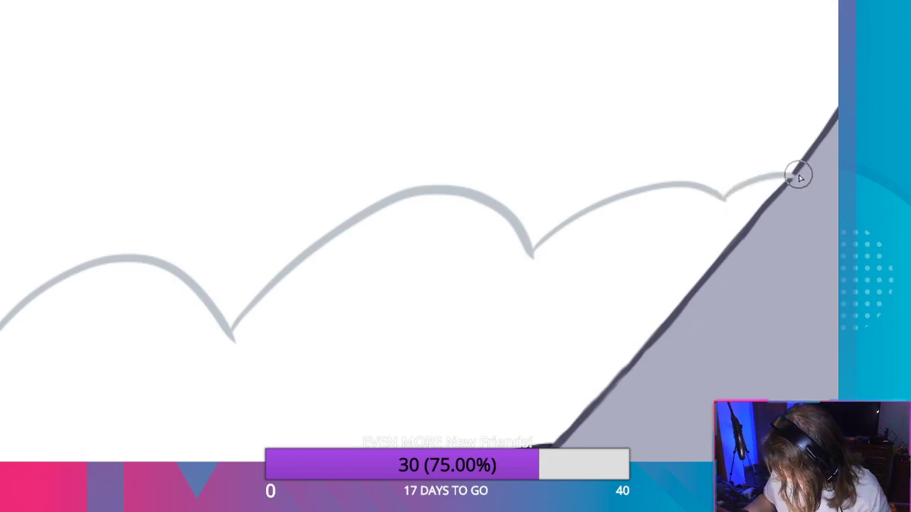
Smooth and thicken the outline of the cloud behind the near left mountain, from the canvas edge up to its crest.
scroll(803, 197, up, 5)
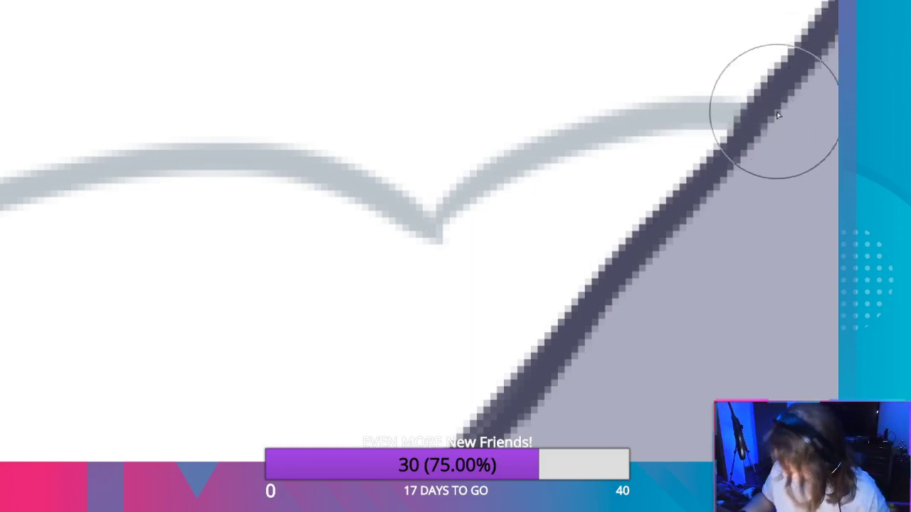
scroll(646, 240, down, 5)
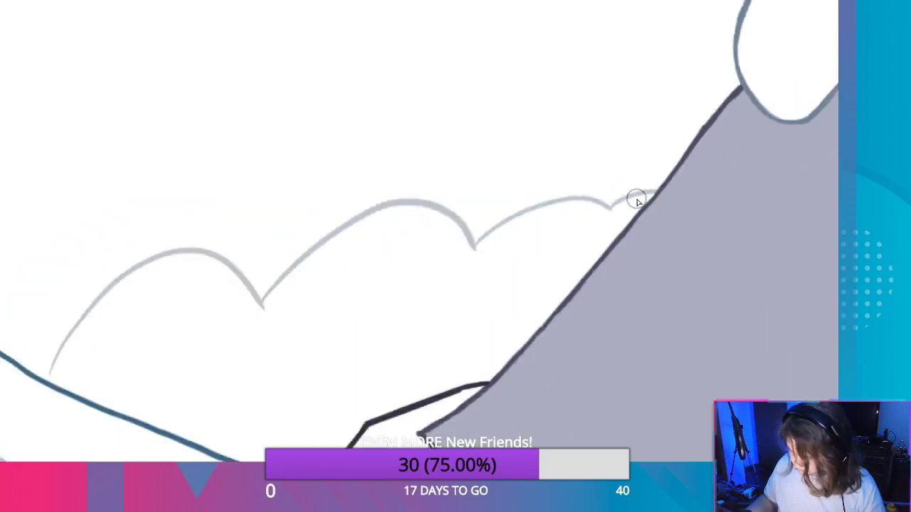
scroll(636, 210, down, 4)
scroll(576, 287, up, 3)
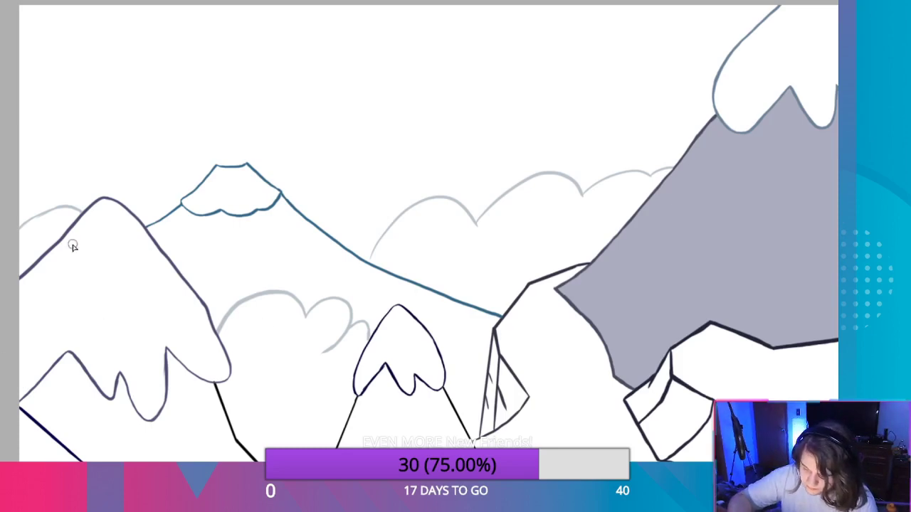
scroll(48, 218, up, 4)
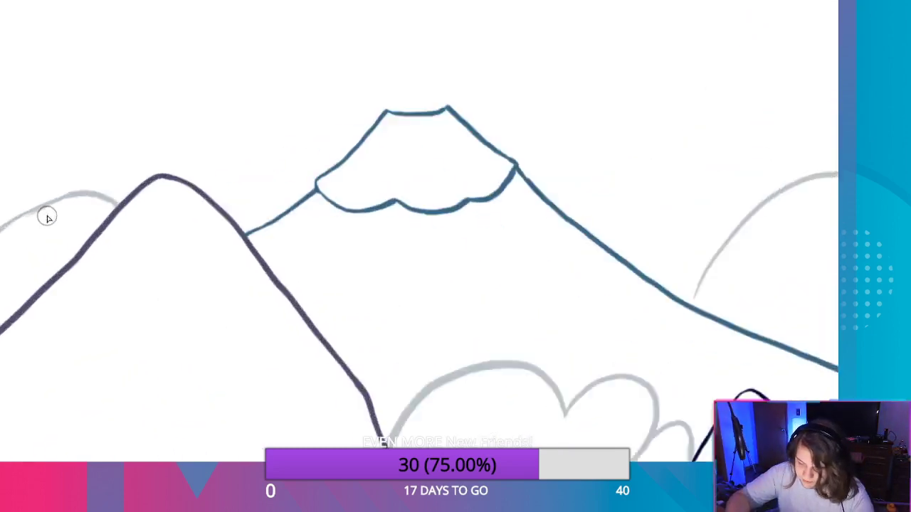
mouse_move(41, 247)
mouse_down()
mouse_move(258, 291)
mouse_move(319, 317)
mouse_up()
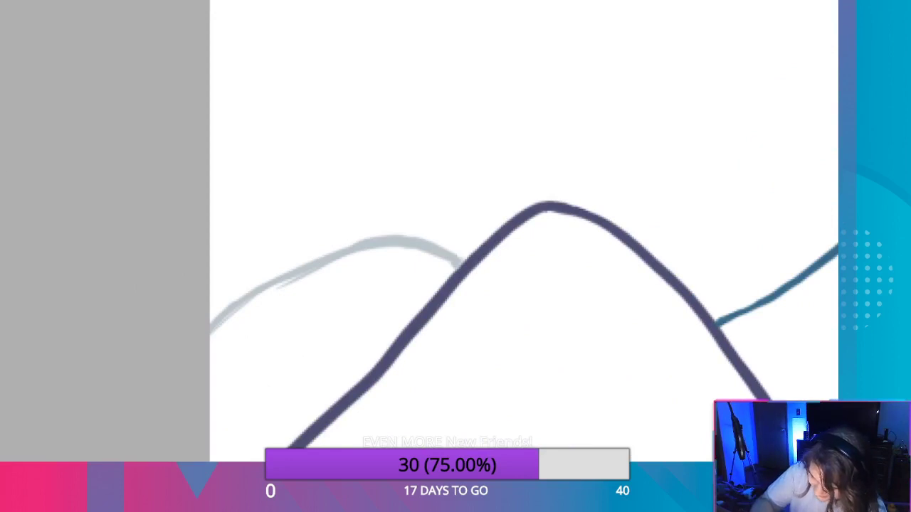
drag(217, 337, 340, 260)
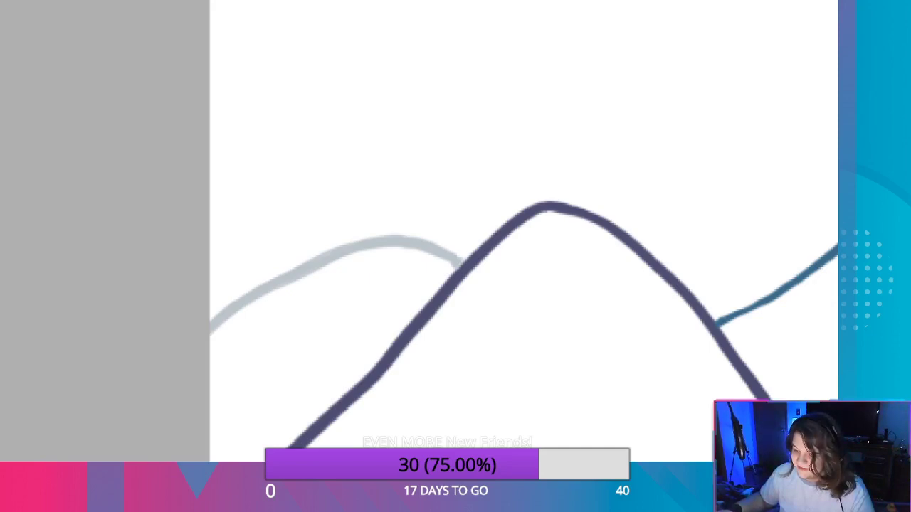
Paint the inside of the cloud behind the near left mountain pale blue-white, changing the canvas background to solid red for contrast.
scroll(524, 31, down, 1)
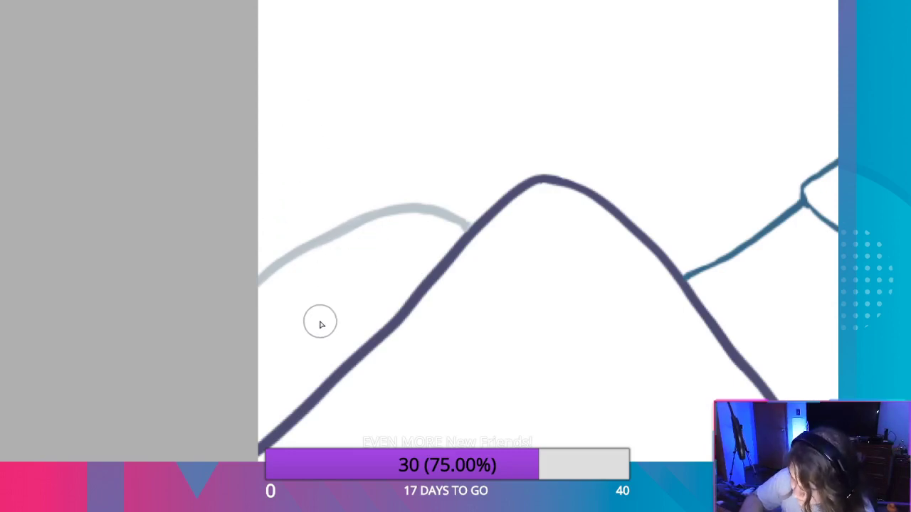
mouse_move(354, 270)
mouse_down()
mouse_move(321, 312)
mouse_move(318, 263)
mouse_up()
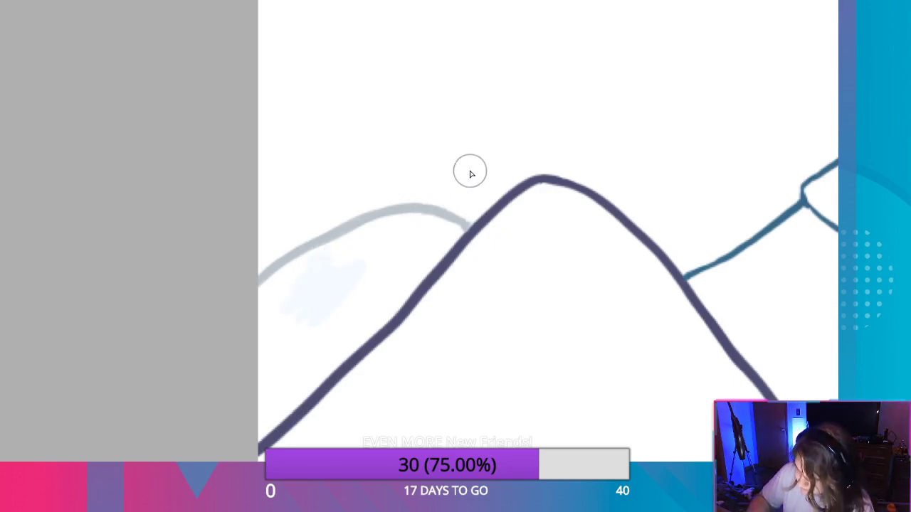
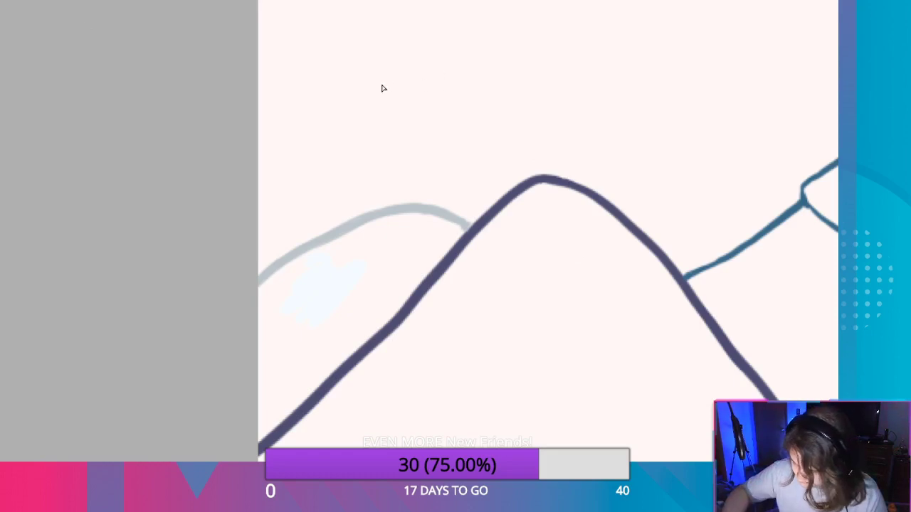
click(498, 65)
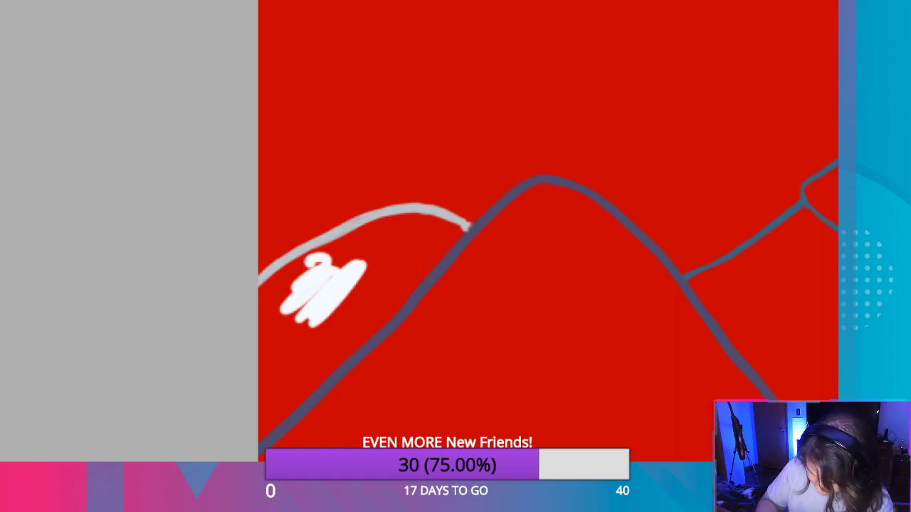
mouse_move(306, 320)
mouse_down()
mouse_move(295, 290)
mouse_move(289, 299)
mouse_move(306, 257)
mouse_up()
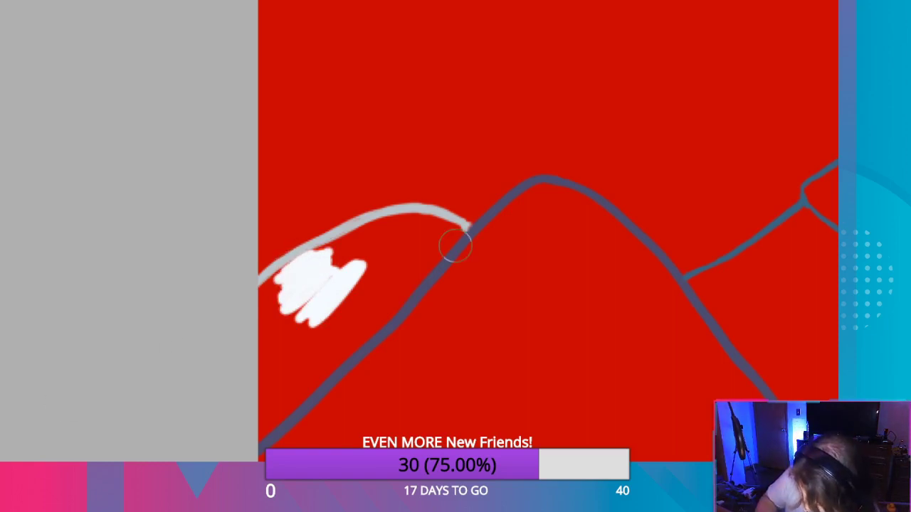
mouse_move(297, 335)
mouse_down()
mouse_move(285, 321)
mouse_move(257, 352)
mouse_move(291, 297)
mouse_move(261, 351)
mouse_move(258, 418)
mouse_move(387, 272)
mouse_move(431, 244)
mouse_move(332, 277)
mouse_move(358, 254)
mouse_move(406, 242)
mouse_move(315, 362)
mouse_move(263, 410)
mouse_move(391, 284)
mouse_move(327, 346)
mouse_up()
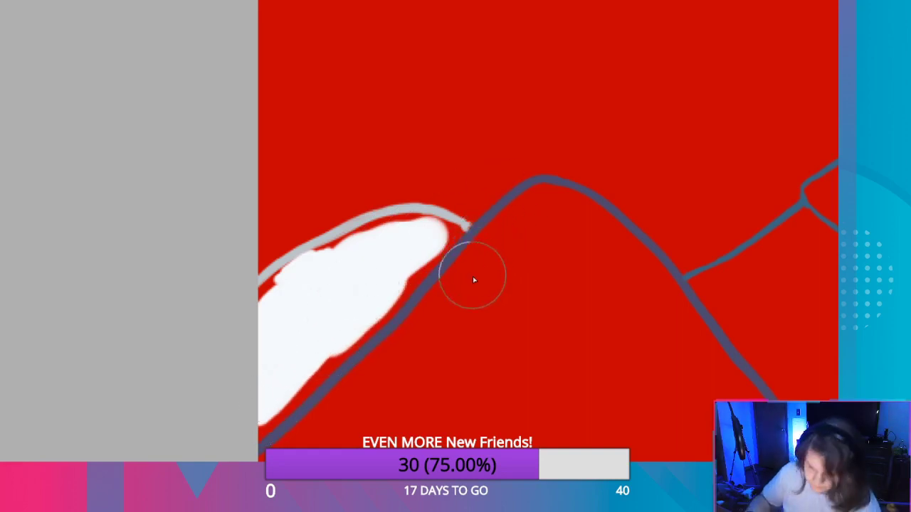
Block in the body of the near left mountain's snow cap in pale blue-white with an enlarged soft brush.
drag(755, 239, 268, 311)
drag(657, 399, 315, 179)
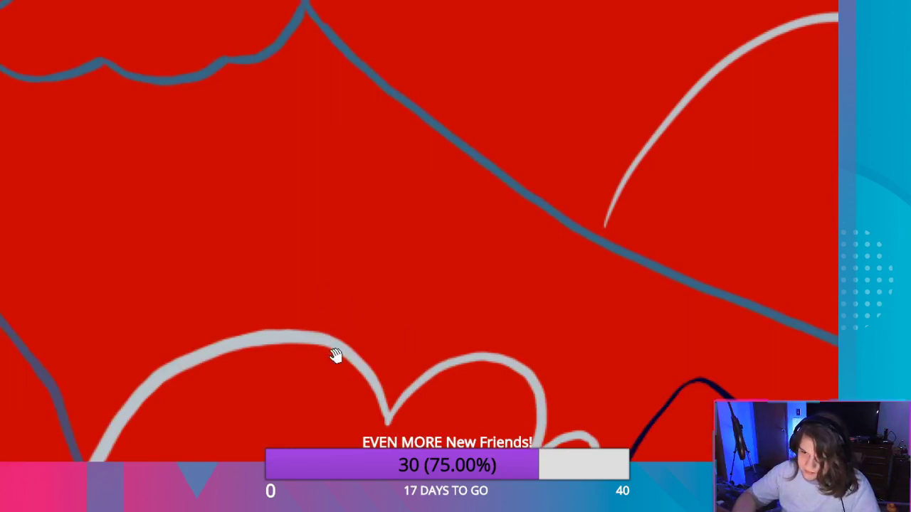
mouse_move(224, 287)
mouse_down()
mouse_move(514, 349)
mouse_move(364, 307)
mouse_move(619, 24)
mouse_move(591, 108)
mouse_up()
mouse_move(256, 302)
mouse_down()
mouse_move(261, 220)
mouse_move(200, 333)
mouse_move(315, 179)
mouse_move(397, 118)
mouse_move(559, 158)
mouse_move(527, 248)
mouse_move(225, 274)
mouse_move(289, 138)
mouse_move(458, 11)
mouse_move(579, 114)
mouse_move(669, 258)
mouse_move(738, 287)
mouse_move(679, 212)
mouse_move(657, 203)
mouse_move(522, 291)
mouse_move(567, 339)
mouse_move(567, 309)
mouse_move(454, 374)
mouse_move(289, 281)
mouse_move(317, 297)
mouse_up()
key(bracketright)
key(bracketright)
key(bracketright)
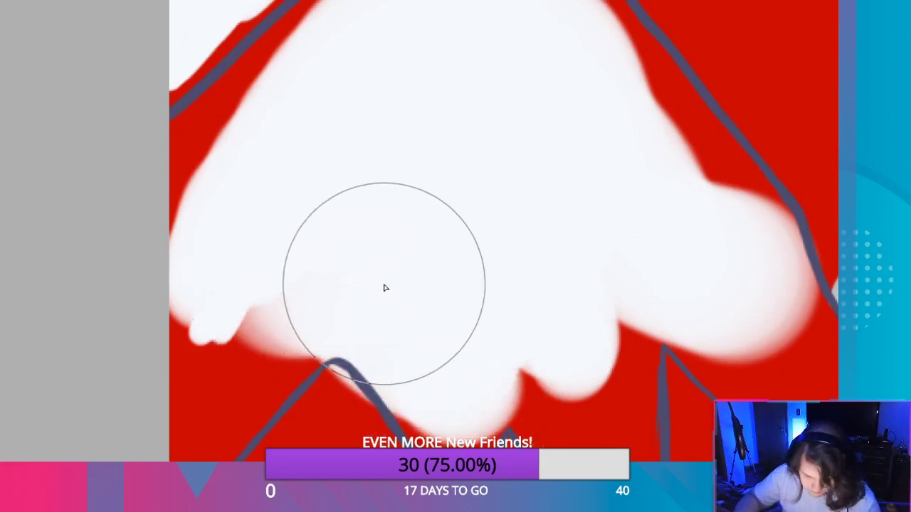
key(ctrl+z)
mouse_move(382, 259)
mouse_down()
mouse_move(428, 333)
mouse_move(567, 320)
mouse_move(516, 282)
mouse_move(230, 334)
mouse_move(160, 442)
mouse_move(217, 391)
mouse_up()
mouse_move(205, 264)
mouse_down()
mouse_move(232, 163)
mouse_move(440, 154)
mouse_move(603, 178)
mouse_move(516, 308)
mouse_up()
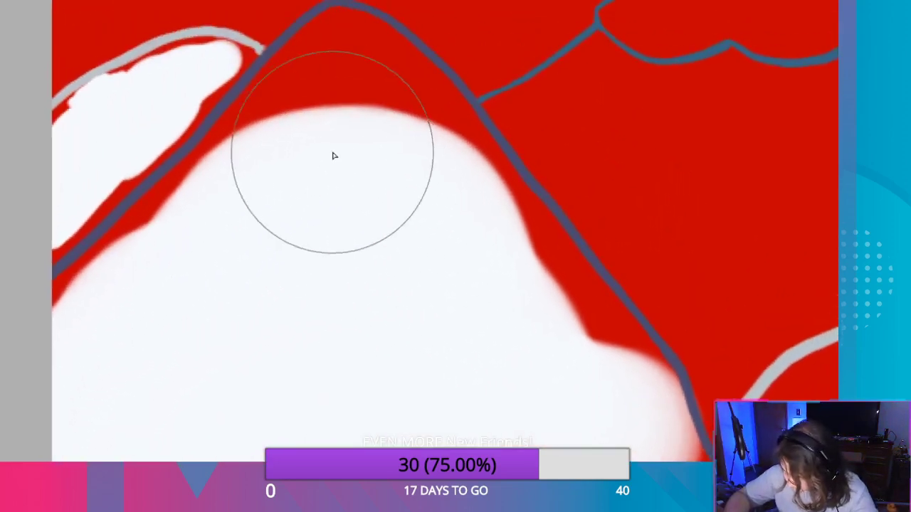
mouse_move(334, 154)
mouse_down()
mouse_move(316, 132)
mouse_move(351, 92)
mouse_move(397, 147)
mouse_move(319, 119)
mouse_move(196, 257)
mouse_move(492, 297)
mouse_move(538, 342)
mouse_move(407, 187)
mouse_move(496, 283)
mouse_move(490, 341)
mouse_move(472, 315)
mouse_up()
Extend the pale fill with a smaller brush into the snow cap's two drips and its large lobe beside the middle cloud.
drag(528, 361, 372, 256)
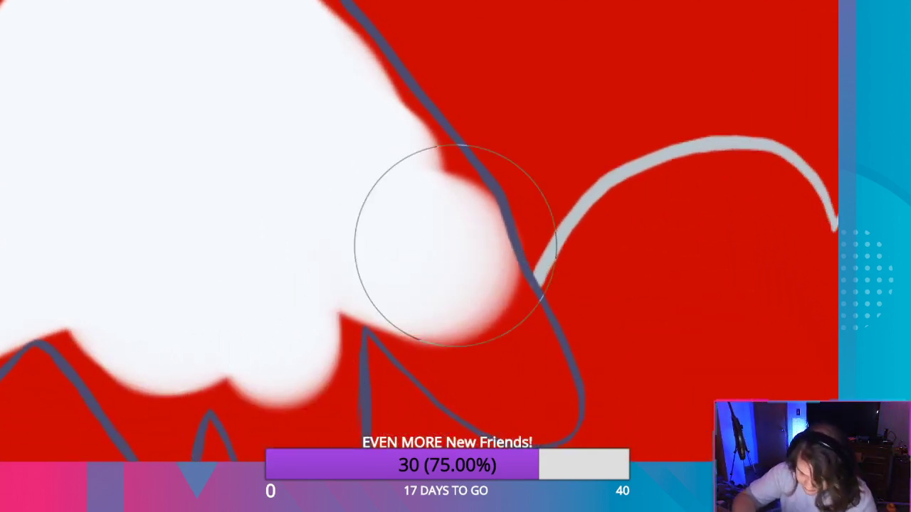
key(bracketleft)
key(bracketleft)
key(bracketleft)
key(bracketleft)
key(bracketleft)
key(bracketleft)
mouse_move(246, 368)
mouse_down()
mouse_move(277, 484)
mouse_move(338, 276)
mouse_move(288, 405)
mouse_up()
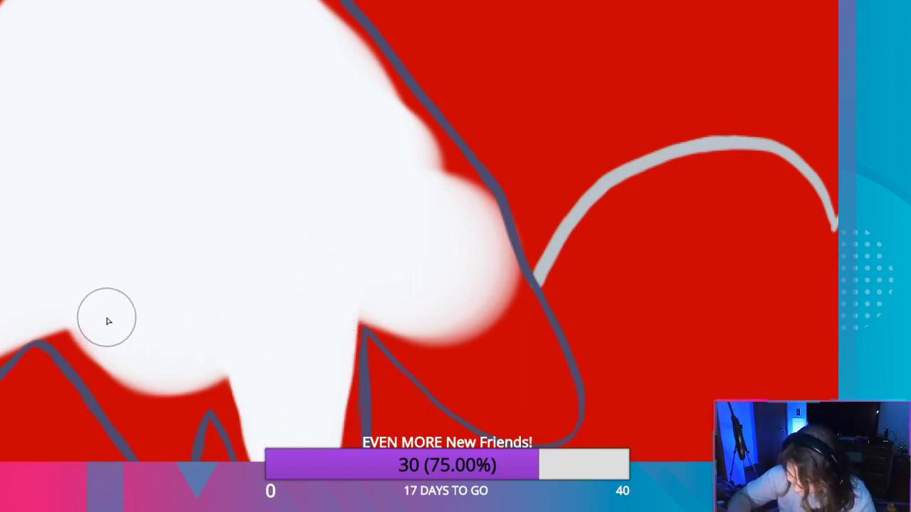
mouse_move(102, 344)
mouse_down()
mouse_move(140, 415)
mouse_move(185, 384)
mouse_move(230, 382)
mouse_move(192, 373)
mouse_move(136, 389)
mouse_up()
mouse_move(370, 290)
mouse_down()
mouse_move(489, 391)
mouse_move(541, 405)
mouse_move(484, 281)
mouse_move(506, 372)
mouse_move(474, 254)
mouse_move(423, 167)
mouse_move(367, 106)
mouse_up()
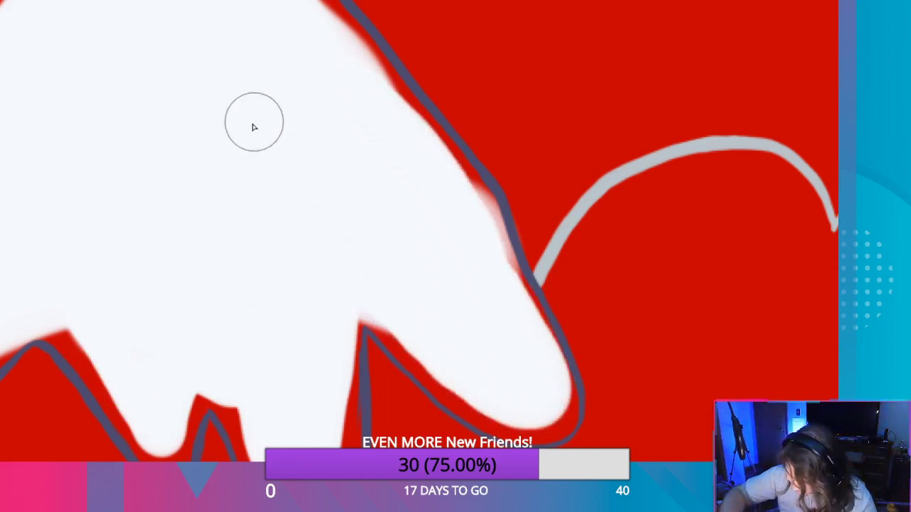
mouse_move(112, 374)
mouse_down()
mouse_move(156, 439)
mouse_move(183, 405)
mouse_move(222, 388)
mouse_up()
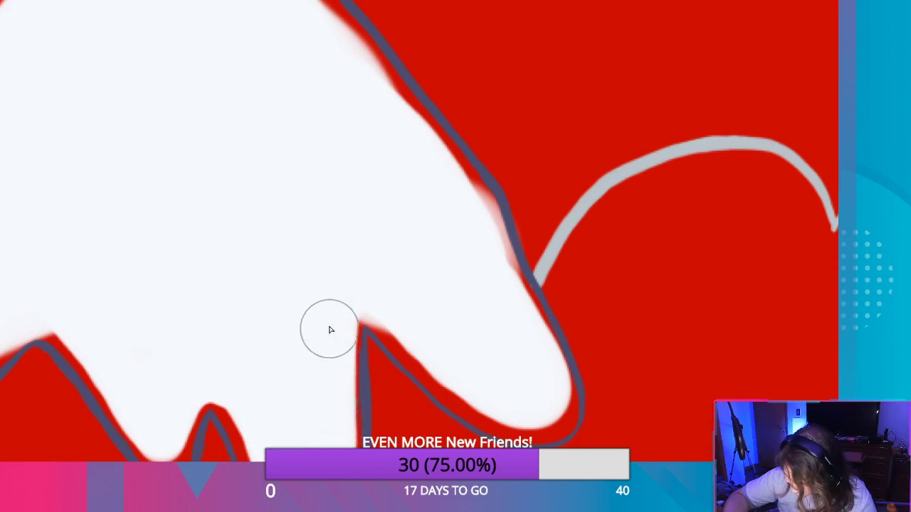
drag(276, 396, 294, 254)
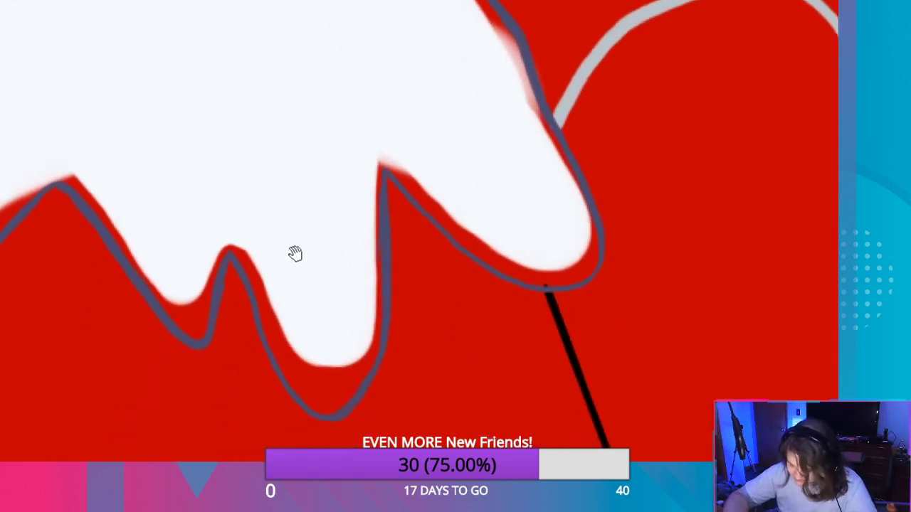
mouse_move(299, 362)
mouse_down()
mouse_move(325, 380)
mouse_move(355, 356)
mouse_move(330, 372)
mouse_up()
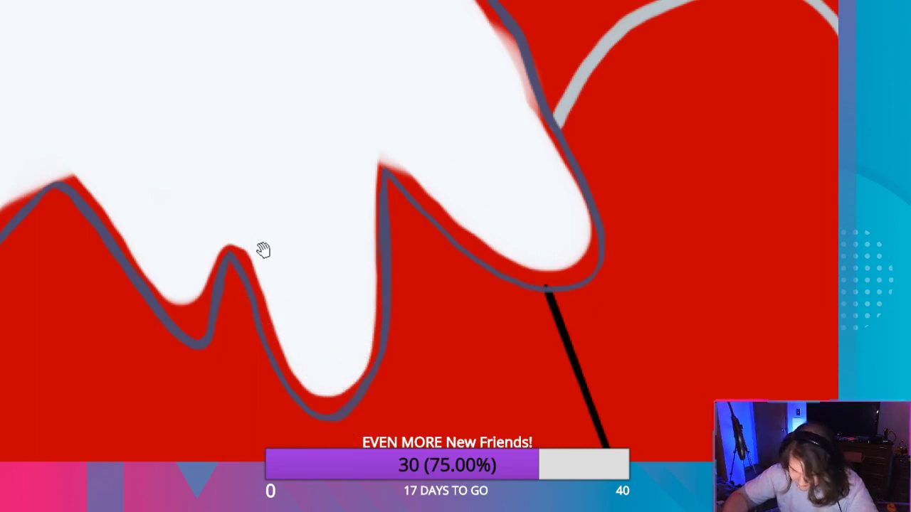
Fill the same snow cap's edge near the canvas border and its upper slopes up to the summit, following the outline closely.
drag(262, 250, 534, 271)
drag(217, 283, 289, 204)
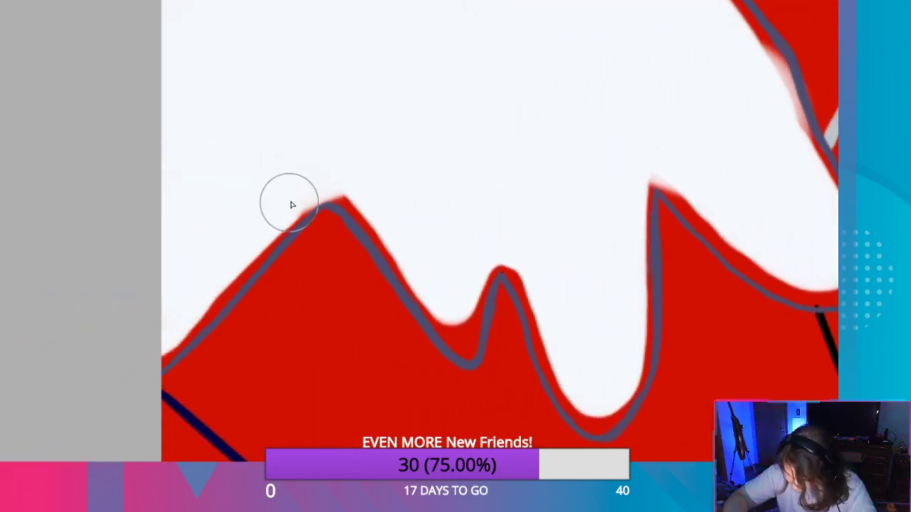
mouse_move(290, 111)
mouse_down()
mouse_move(295, 93)
mouse_move(194, 290)
mouse_up()
mouse_move(114, 350)
mouse_down()
mouse_move(378, 91)
mouse_move(435, 81)
mouse_move(505, 146)
mouse_move(612, 281)
mouse_up()
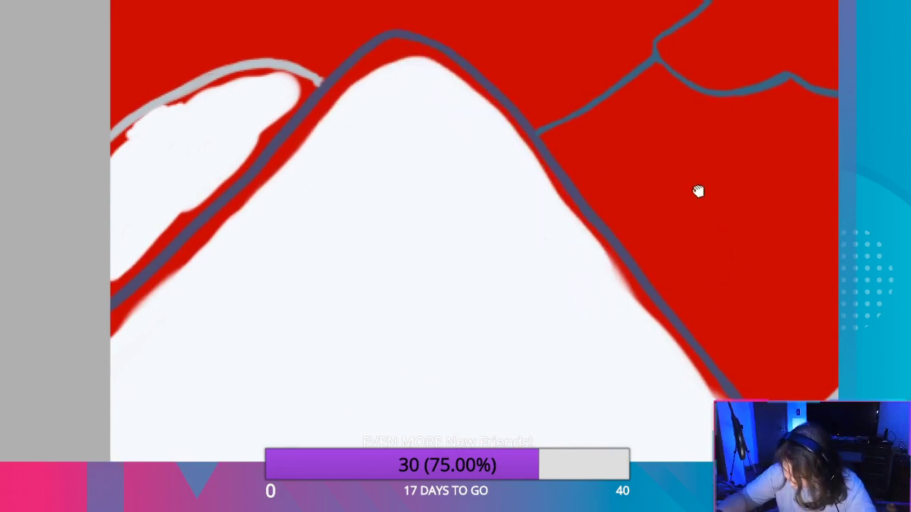
Fill the distant middle mountain's snow cap with pale blue-white, following its scalloped lower edge and undoing stray strokes.
drag(697, 189, 264, 421)
mouse_move(363, 203)
mouse_down()
mouse_move(354, 219)
mouse_move(408, 240)
mouse_move(366, 230)
mouse_move(279, 261)
mouse_move(425, 159)
mouse_move(436, 173)
mouse_move(446, 156)
mouse_move(467, 150)
mouse_move(498, 171)
mouse_up()
key(ctrl+z)
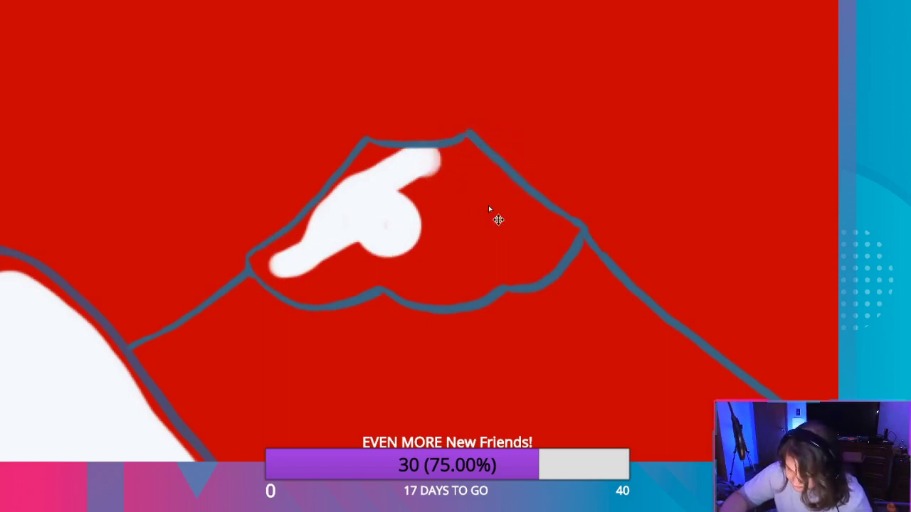
mouse_move(400, 212)
mouse_down()
mouse_move(405, 266)
mouse_move(339, 252)
mouse_move(305, 266)
mouse_move(468, 272)
mouse_move(518, 261)
mouse_move(547, 243)
mouse_move(493, 192)
mouse_move(437, 177)
mouse_move(484, 256)
mouse_move(480, 223)
mouse_up()
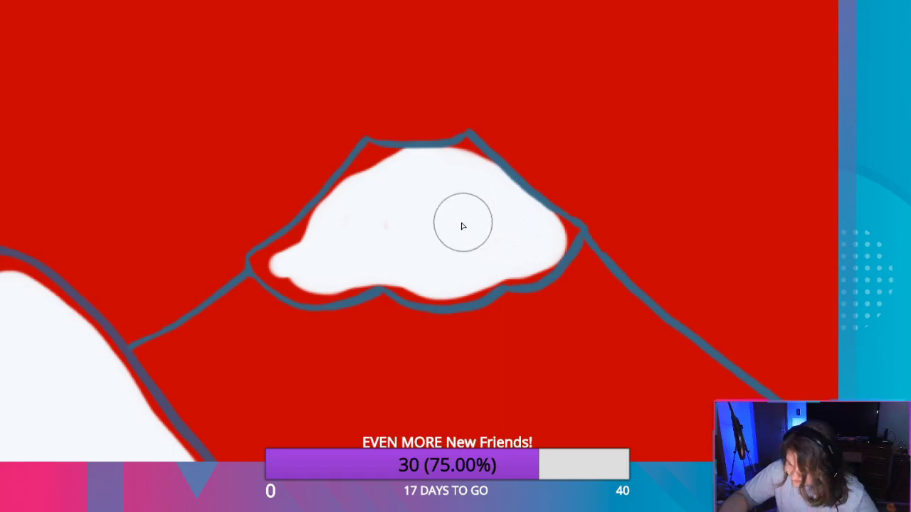
drag(288, 270, 272, 266)
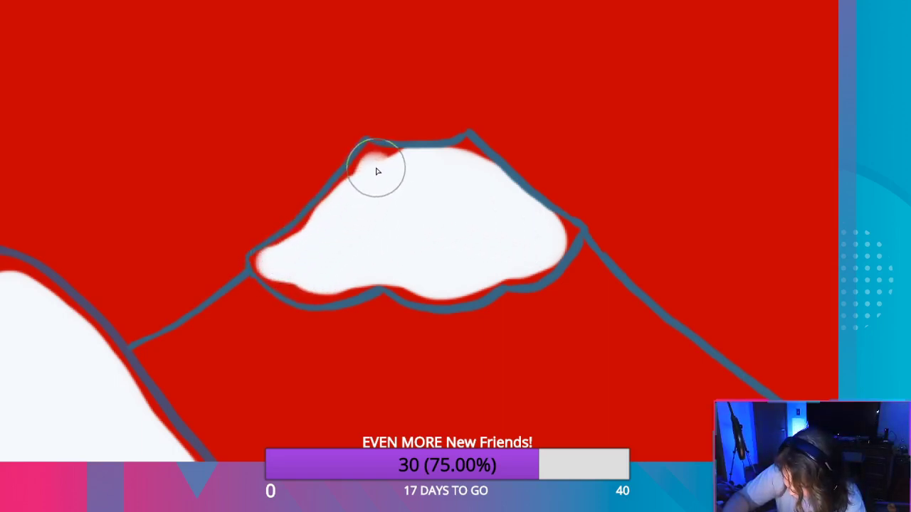
drag(378, 171, 369, 185)
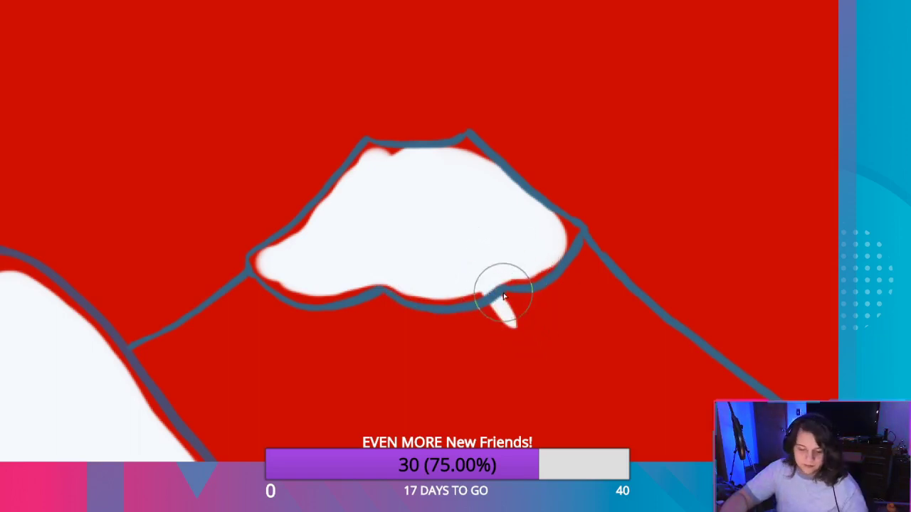
key(ctrl+z)
Paint the largest lobe of the cloud beside the near left mountain's snow cap pale blue-white, up to its grey outline.
drag(694, 225, 274, 125)
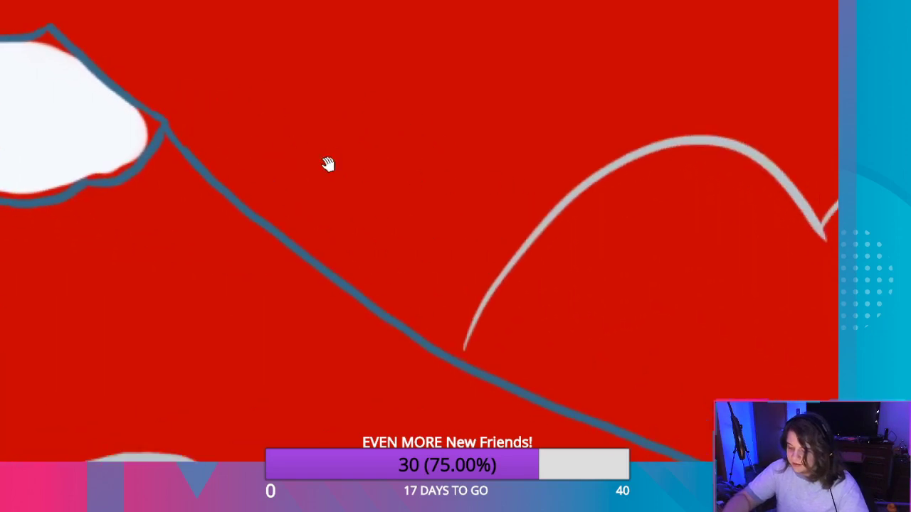
drag(633, 244, 546, 211)
drag(235, 401, 383, 209)
drag(280, 377, 468, 210)
drag(309, 353, 341, 330)
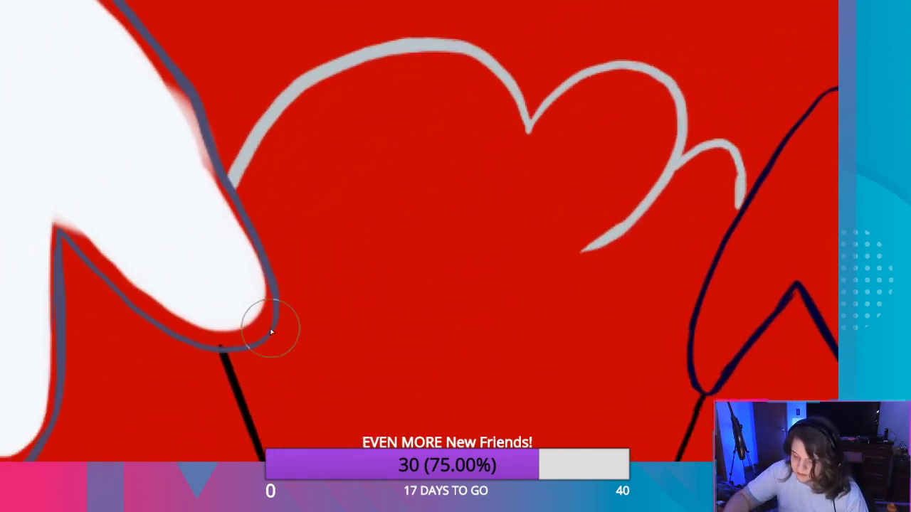
mouse_move(271, 332)
mouse_down()
mouse_move(248, 299)
mouse_move(258, 292)
mouse_move(246, 307)
mouse_move(248, 362)
mouse_move(306, 438)
mouse_move(301, 264)
mouse_move(305, 270)
mouse_move(325, 229)
mouse_move(402, 392)
mouse_move(414, 392)
mouse_move(407, 418)
mouse_up()
mouse_move(341, 184)
mouse_down()
mouse_move(270, 223)
mouse_move(252, 268)
mouse_up()
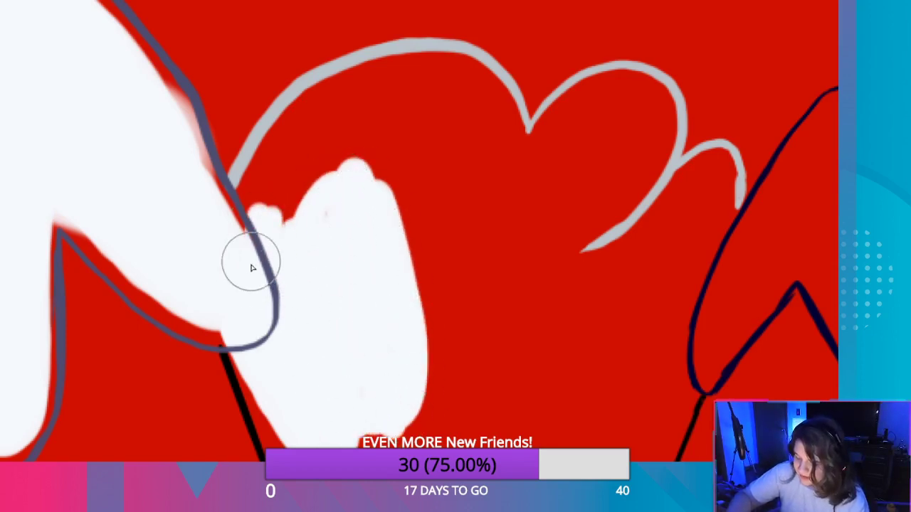
mouse_move(232, 224)
mouse_down()
mouse_move(258, 182)
mouse_move(252, 238)
mouse_move(315, 159)
mouse_move(342, 199)
mouse_move(315, 132)
mouse_move(260, 186)
mouse_up()
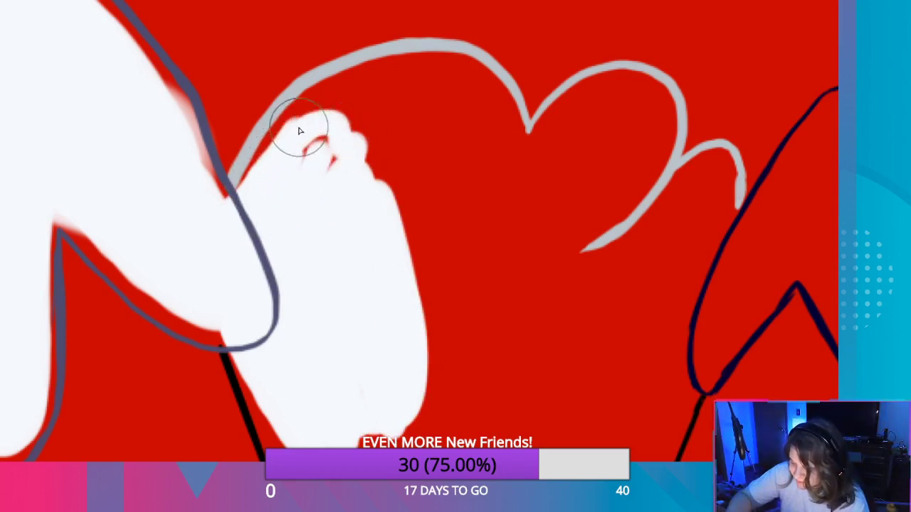
mouse_move(300, 131)
mouse_down()
mouse_move(350, 95)
mouse_move(429, 86)
mouse_move(506, 148)
mouse_move(510, 367)
mouse_move(433, 356)
mouse_move(434, 173)
mouse_move(490, 292)
mouse_move(393, 128)
mouse_move(327, 211)
mouse_move(358, 280)
mouse_up()
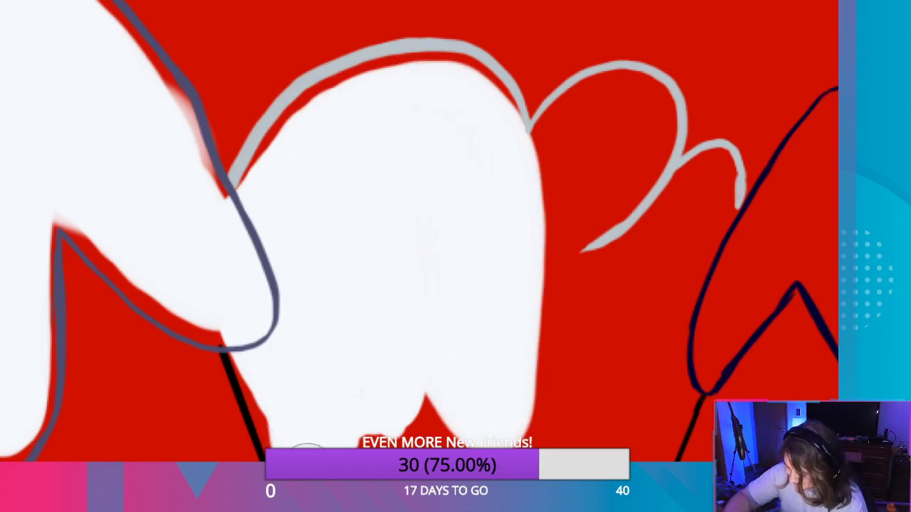
drag(409, 356, 443, 427)
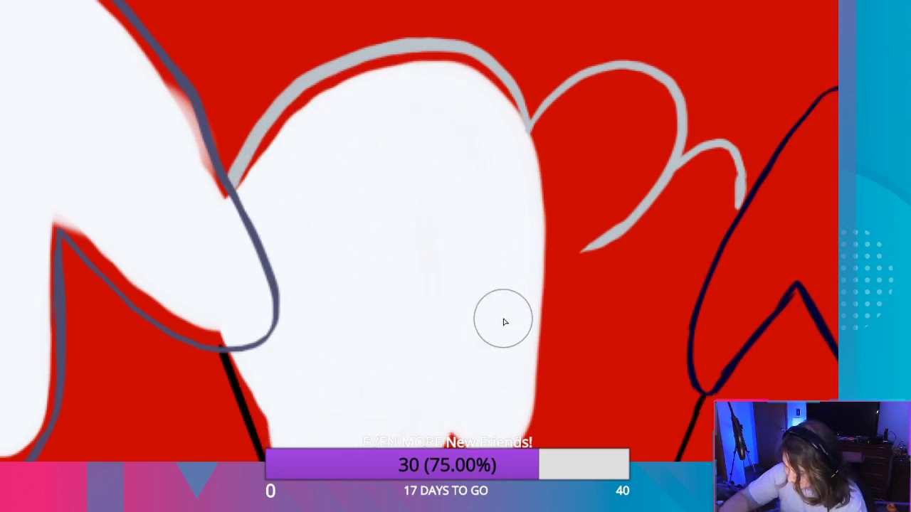
Extend the pale fill through the cloud's two smaller lobes and across the dark outline of the neighbouring snow cap.
mouse_move(504, 322)
mouse_down()
mouse_move(539, 175)
mouse_move(579, 131)
mouse_move(631, 106)
mouse_move(623, 169)
mouse_move(551, 151)
mouse_move(591, 111)
mouse_move(626, 126)
mouse_move(522, 262)
mouse_move(586, 179)
mouse_move(602, 234)
mouse_move(620, 181)
mouse_move(535, 315)
mouse_move(579, 240)
mouse_move(541, 356)
mouse_move(547, 345)
mouse_up()
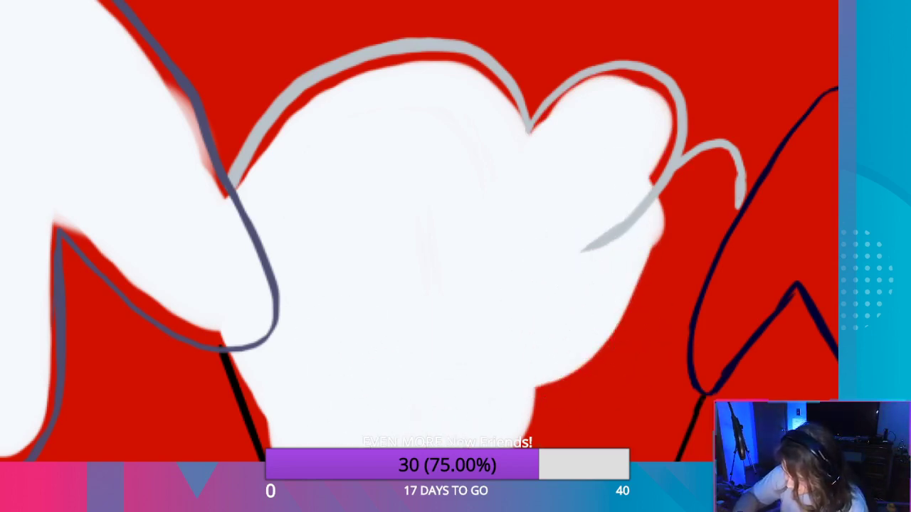
mouse_move(527, 439)
mouse_down()
mouse_move(604, 382)
mouse_move(677, 207)
mouse_move(602, 378)
mouse_move(564, 395)
mouse_move(575, 367)
mouse_up()
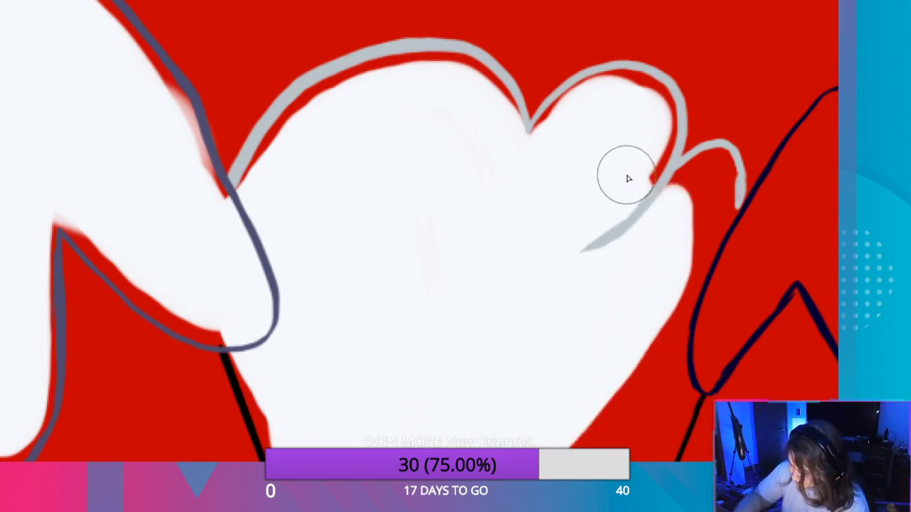
mouse_move(628, 179)
mouse_down()
mouse_move(683, 196)
mouse_move(708, 183)
mouse_move(659, 335)
mouse_move(711, 244)
mouse_move(737, 235)
mouse_up()
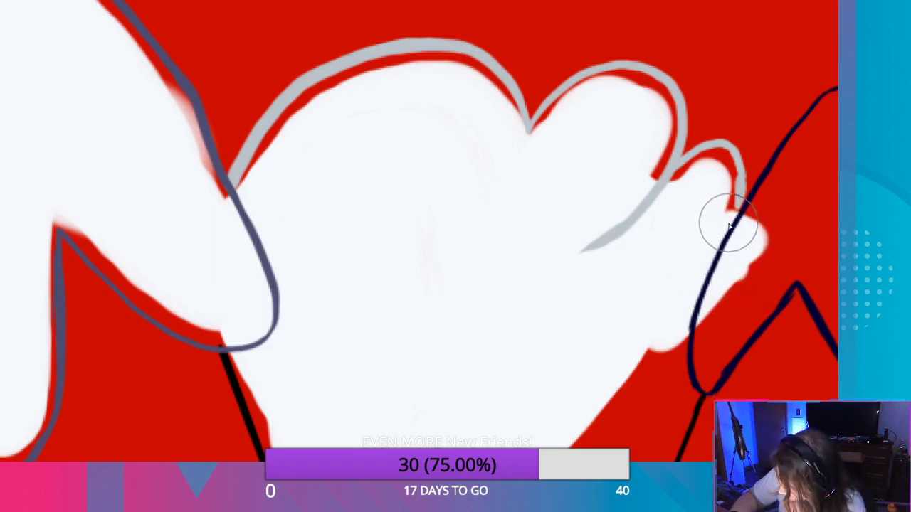
mouse_move(646, 346)
mouse_down()
mouse_move(677, 332)
mouse_move(744, 270)
mouse_move(819, 164)
mouse_up()
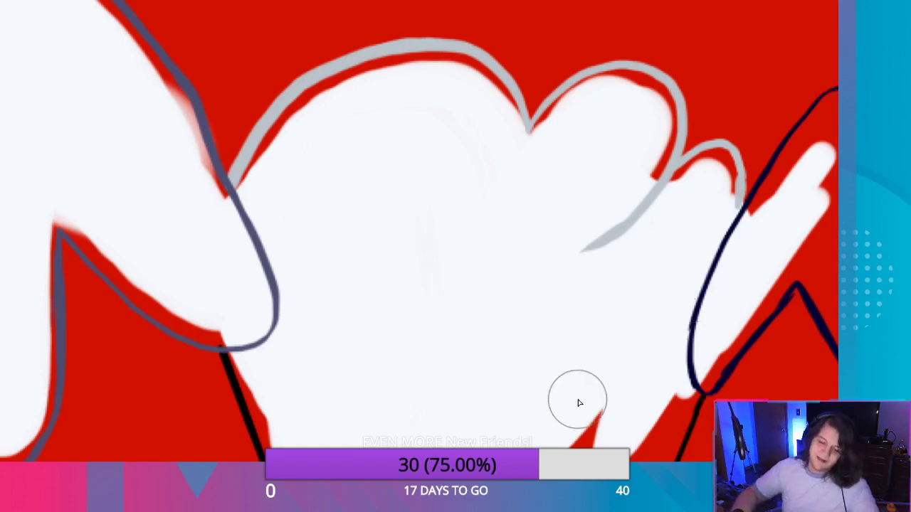
Fill the same cloud's lower part down into the valley between the two black mountain slopes.
drag(537, 353, 535, 163)
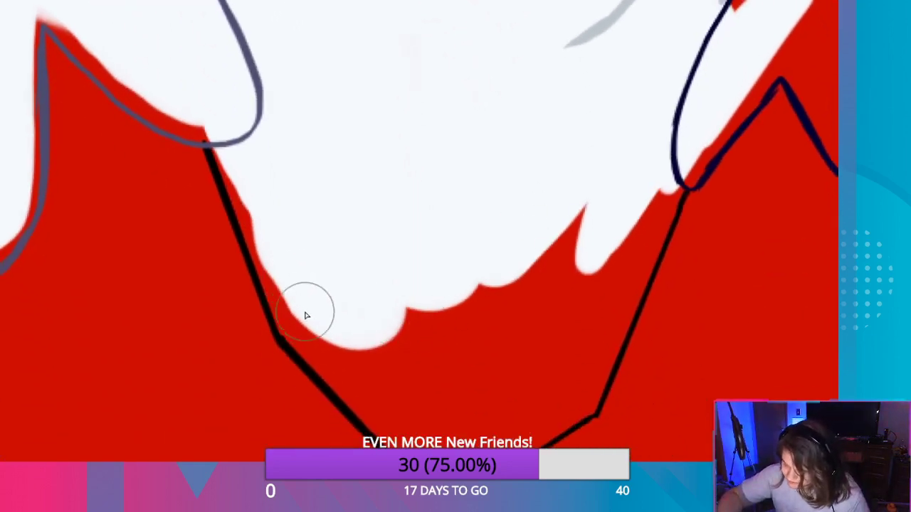
mouse_move(306, 315)
mouse_down()
mouse_move(420, 432)
mouse_move(529, 432)
mouse_move(579, 362)
mouse_move(636, 170)
mouse_move(652, 194)
mouse_move(583, 217)
mouse_move(549, 373)
mouse_move(491, 431)
mouse_move(385, 392)
mouse_move(429, 417)
mouse_move(559, 235)
mouse_move(482, 392)
mouse_move(378, 322)
mouse_move(513, 266)
mouse_move(410, 358)
mouse_move(477, 334)
mouse_move(406, 290)
mouse_up()
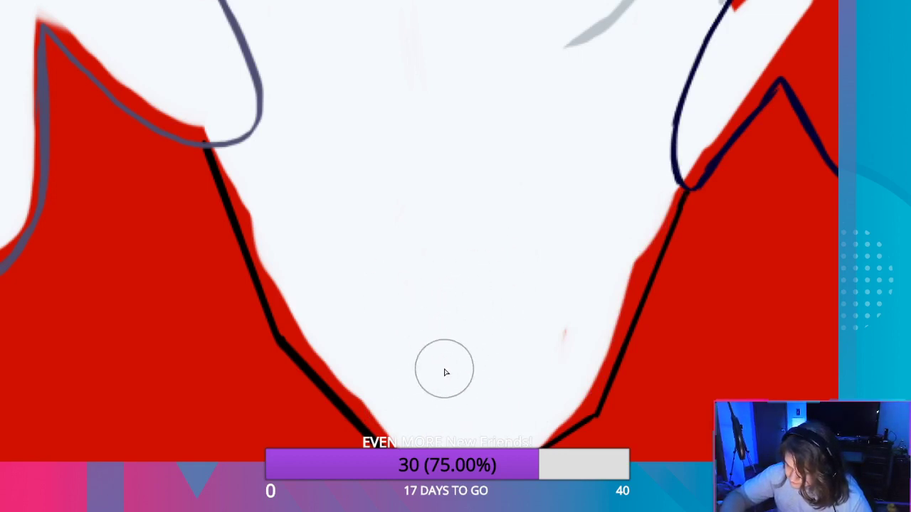
mouse_move(579, 334)
mouse_down()
mouse_move(617, 271)
mouse_move(689, 91)
mouse_move(600, 206)
mouse_move(418, 376)
mouse_up()
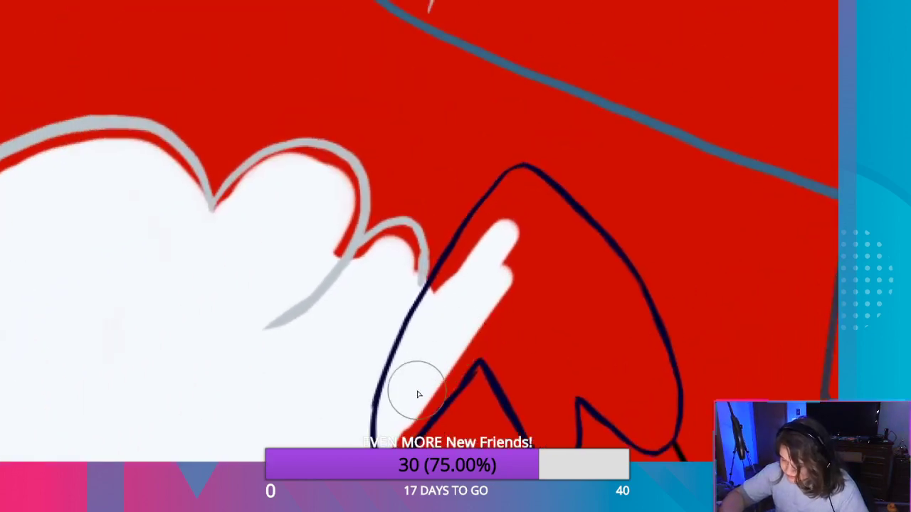
mouse_move(460, 341)
mouse_down()
mouse_move(517, 346)
mouse_move(509, 355)
mouse_move(553, 433)
mouse_move(500, 301)
mouse_move(569, 340)
mouse_move(573, 379)
mouse_up()
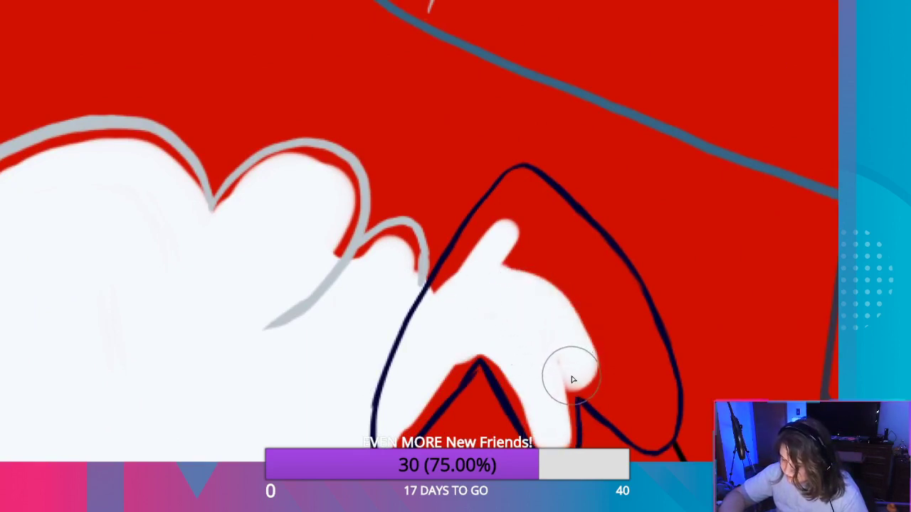
mouse_move(551, 321)
mouse_down()
mouse_move(596, 372)
mouse_move(592, 380)
mouse_move(647, 423)
mouse_move(644, 374)
mouse_move(578, 261)
mouse_move(508, 213)
mouse_move(451, 299)
mouse_up()
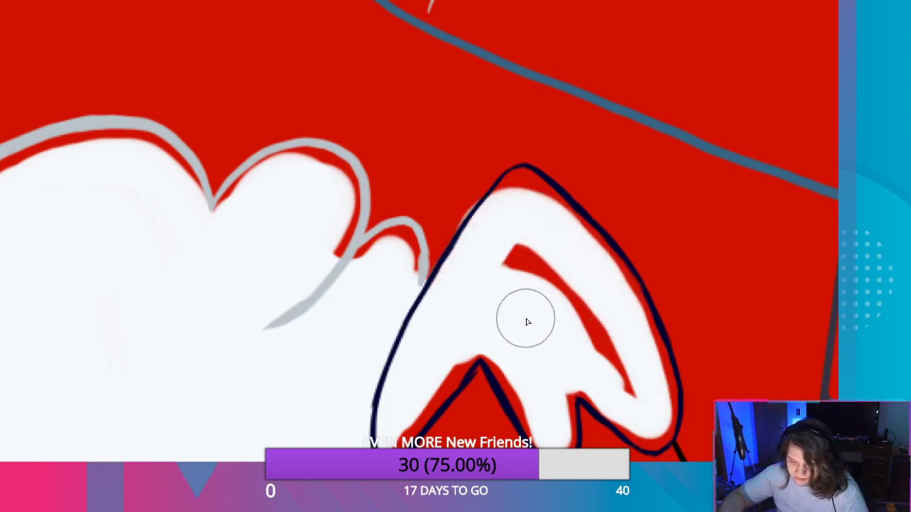
key(ctrl+z)
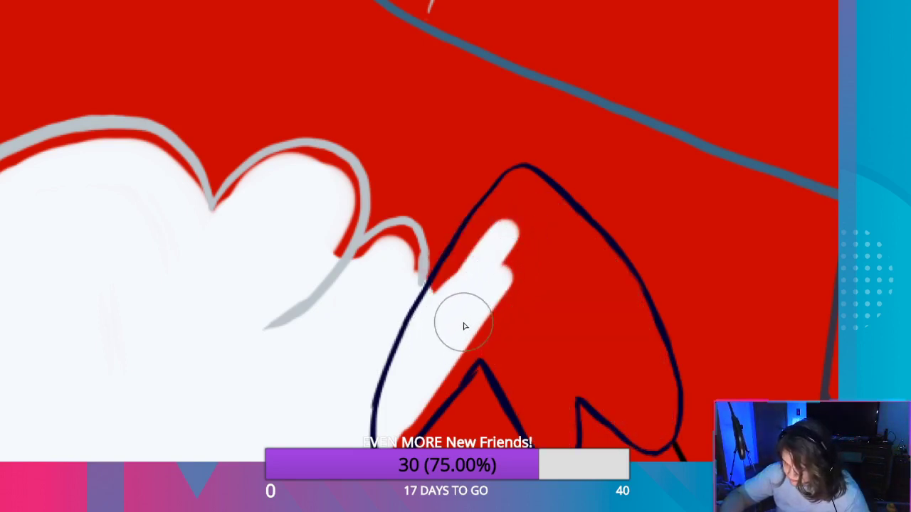
Fill the dark-outlined snow cap beside the cloud pale blue-white, covering its peak, middle drip and outer lobe.
mouse_move(464, 326)
mouse_down()
mouse_move(525, 372)
mouse_move(488, 332)
mouse_move(556, 438)
mouse_move(494, 315)
mouse_move(636, 401)
mouse_move(637, 346)
mouse_move(548, 230)
mouse_move(508, 213)
mouse_move(488, 262)
mouse_up()
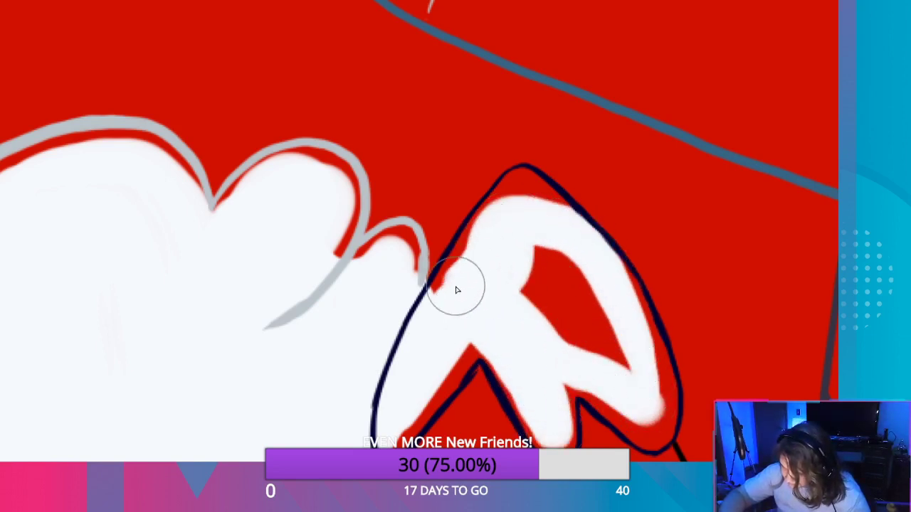
mouse_move(518, 310)
mouse_down()
mouse_move(539, 291)
mouse_move(616, 365)
mouse_move(552, 273)
mouse_up()
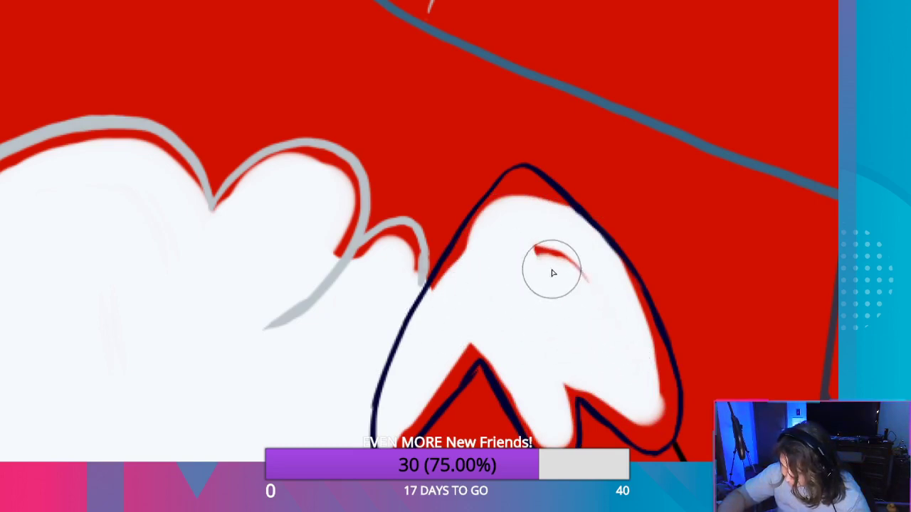
mouse_move(535, 213)
mouse_down()
mouse_move(505, 221)
mouse_move(442, 314)
mouse_up()
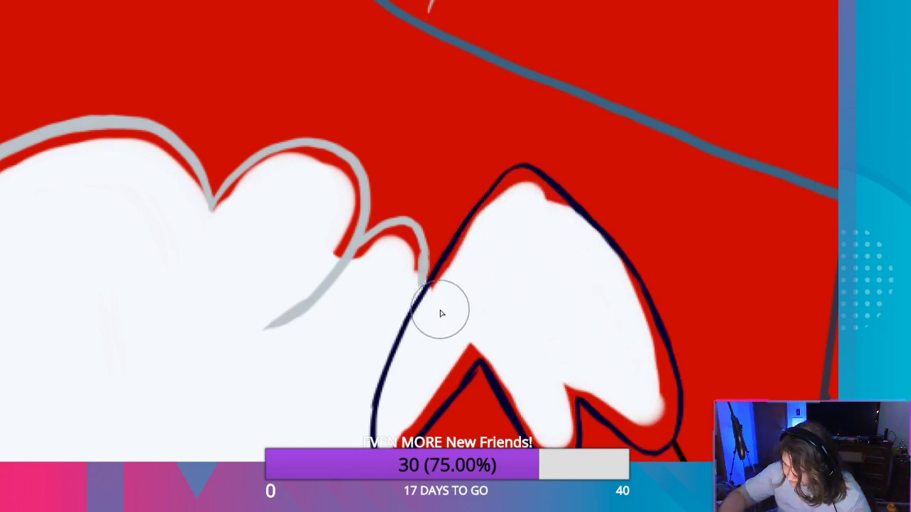
mouse_move(634, 416)
mouse_down()
mouse_move(661, 420)
mouse_move(629, 345)
mouse_up()
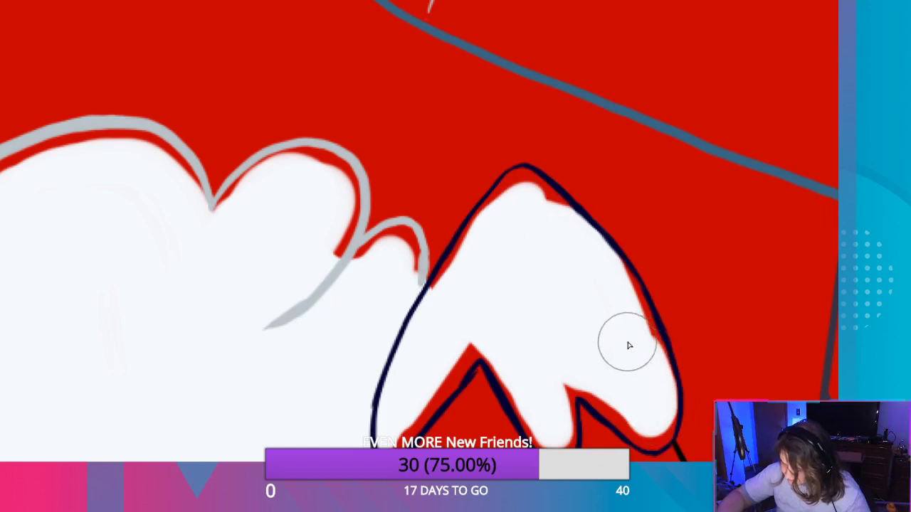
Paint the first two lobes of the large cloud above the distant mountain's long slope pale blue-white.
drag(701, 247, 458, 432)
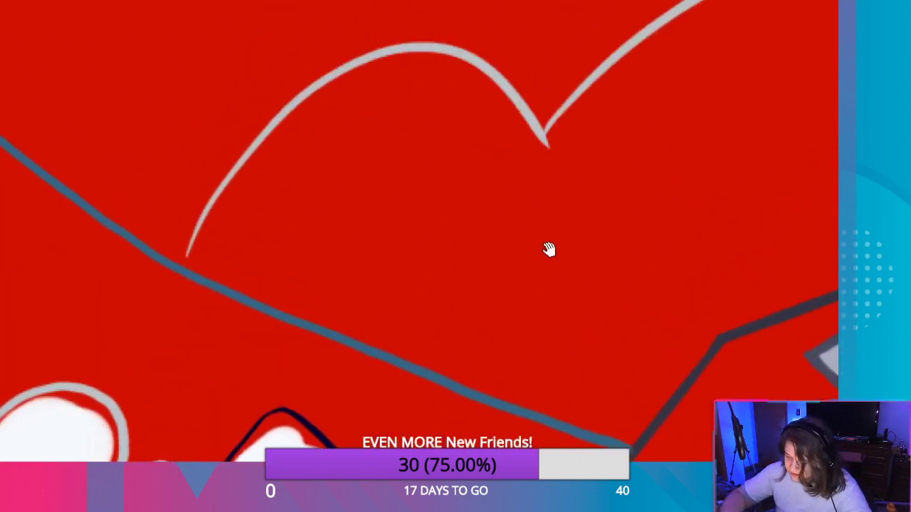
drag(547, 248, 474, 320)
mouse_move(249, 287)
mouse_down()
mouse_move(301, 313)
mouse_move(418, 301)
mouse_move(406, 321)
mouse_move(476, 326)
mouse_move(408, 284)
mouse_move(376, 340)
mouse_move(237, 322)
mouse_move(340, 354)
mouse_move(632, 341)
mouse_move(539, 355)
mouse_move(563, 258)
mouse_move(474, 248)
mouse_move(463, 271)
mouse_up()
mouse_move(356, 326)
mouse_down()
mouse_move(325, 216)
mouse_move(248, 260)
mouse_move(251, 313)
mouse_move(211, 309)
mouse_move(235, 258)
mouse_move(291, 199)
mouse_move(356, 161)
mouse_move(452, 152)
mouse_move(543, 271)
mouse_move(433, 175)
mouse_move(320, 218)
mouse_move(459, 231)
mouse_move(593, 183)
mouse_move(720, 107)
mouse_move(834, 192)
mouse_move(781, 74)
mouse_move(572, 221)
mouse_move(551, 307)
mouse_move(645, 195)
mouse_move(790, 157)
mouse_move(773, 122)
mouse_move(702, 197)
mouse_move(727, 253)
mouse_move(735, 188)
mouse_up()
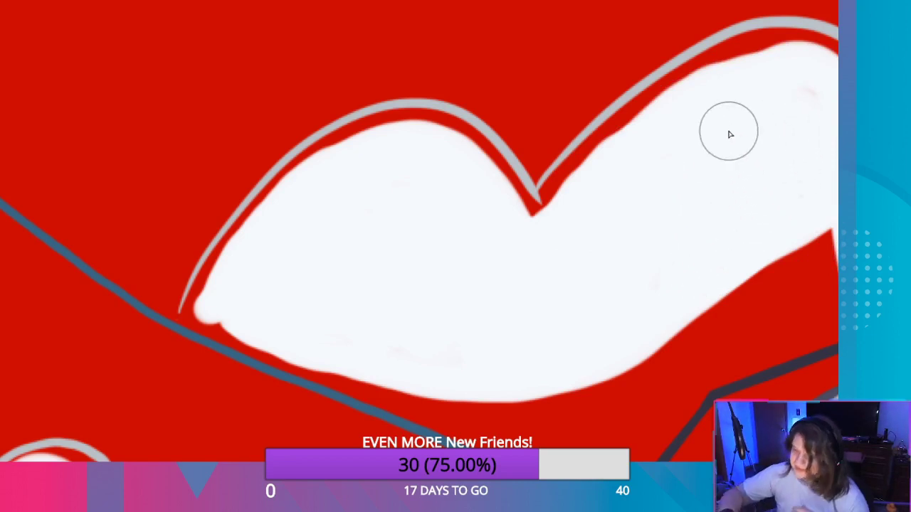
Extend the large cloud's pale fill down to the mountain ridges and into its third lobe, closing the remaining gaps.
drag(763, 256, 498, 299)
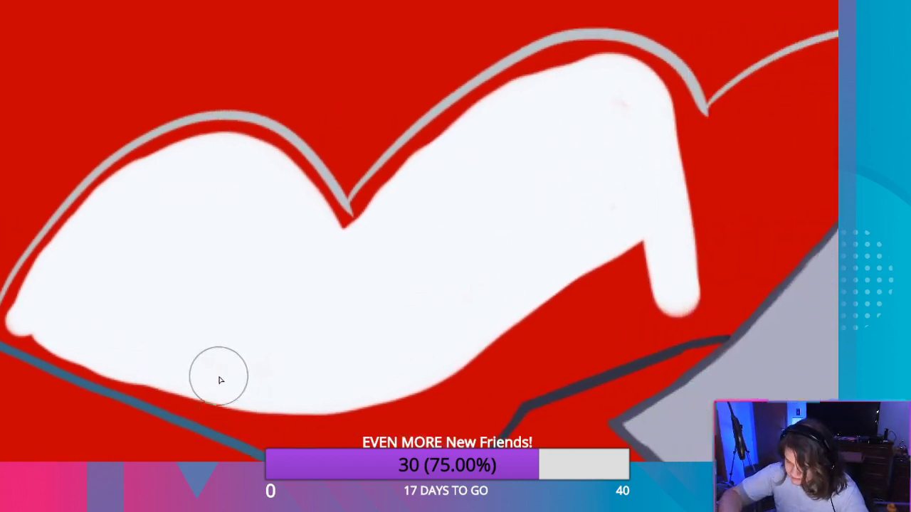
drag(189, 388, 359, 443)
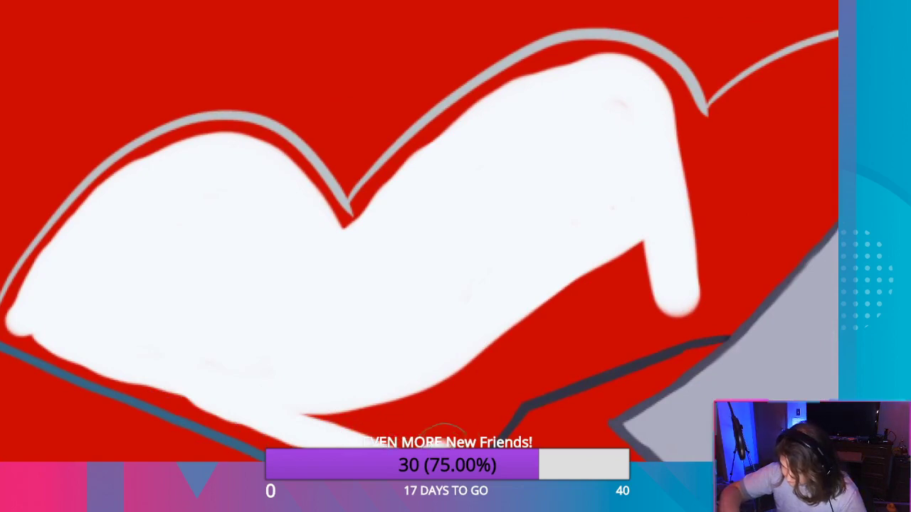
mouse_move(445, 430)
mouse_down()
mouse_move(549, 358)
mouse_move(755, 264)
mouse_move(830, 142)
mouse_up()
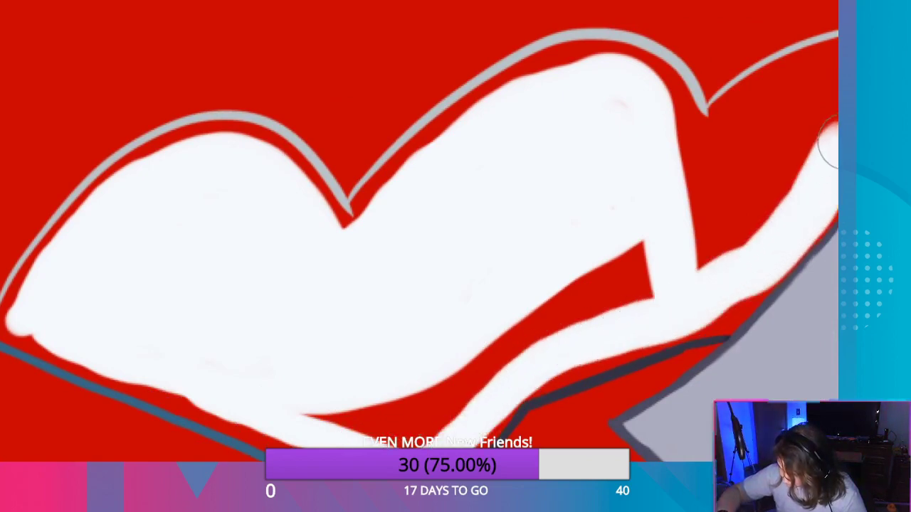
mouse_move(829, 81)
mouse_down()
mouse_move(665, 178)
mouse_move(780, 100)
mouse_up()
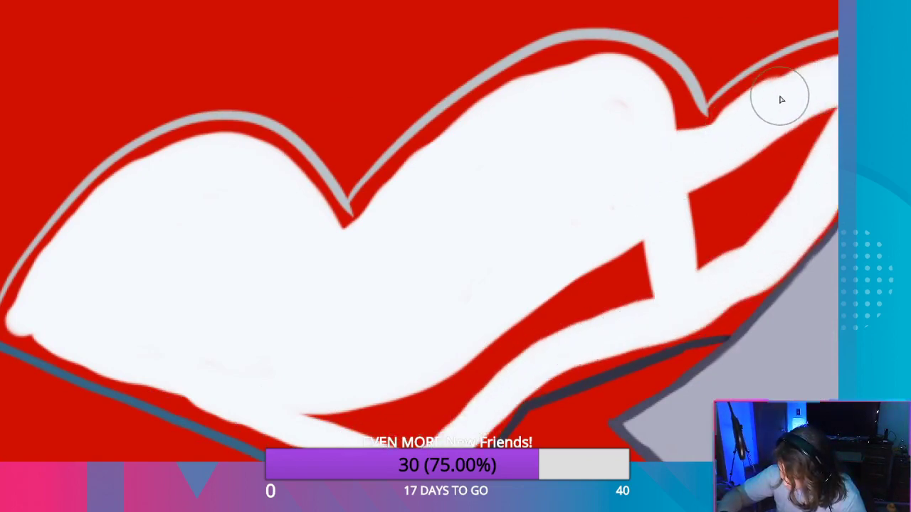
mouse_move(783, 178)
mouse_down()
mouse_move(769, 209)
mouse_move(795, 163)
mouse_move(603, 271)
mouse_up()
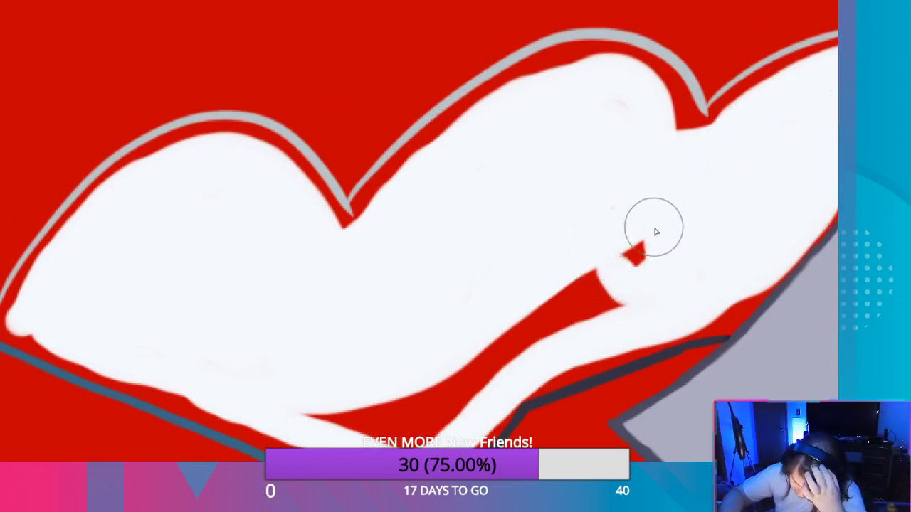
mouse_move(656, 232)
mouse_down()
mouse_move(643, 230)
mouse_move(570, 325)
mouse_move(449, 417)
mouse_move(363, 442)
mouse_move(320, 418)
mouse_move(432, 384)
mouse_move(609, 285)
mouse_up()
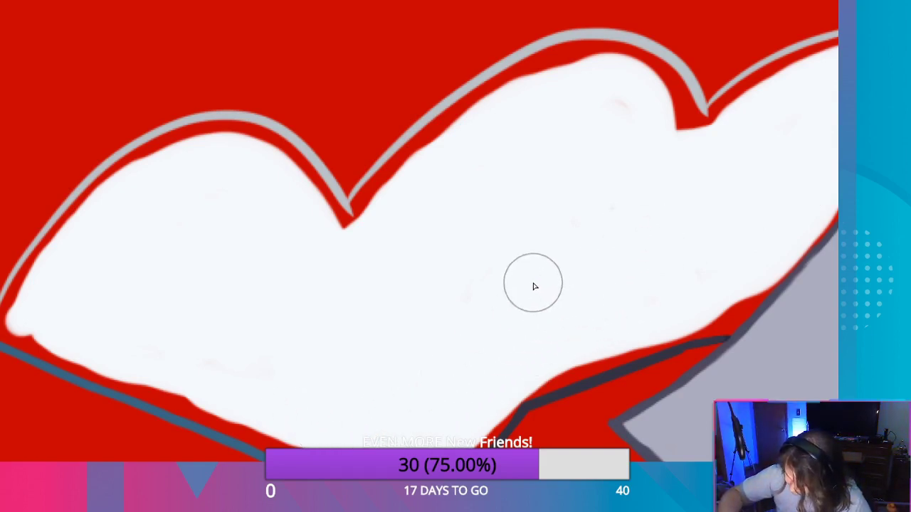
Extend the large cloud's pale blue-white fill into its last two lobes and against the lilac mountain's slope, closing the notch between lobes.
drag(463, 305, 287, 324)
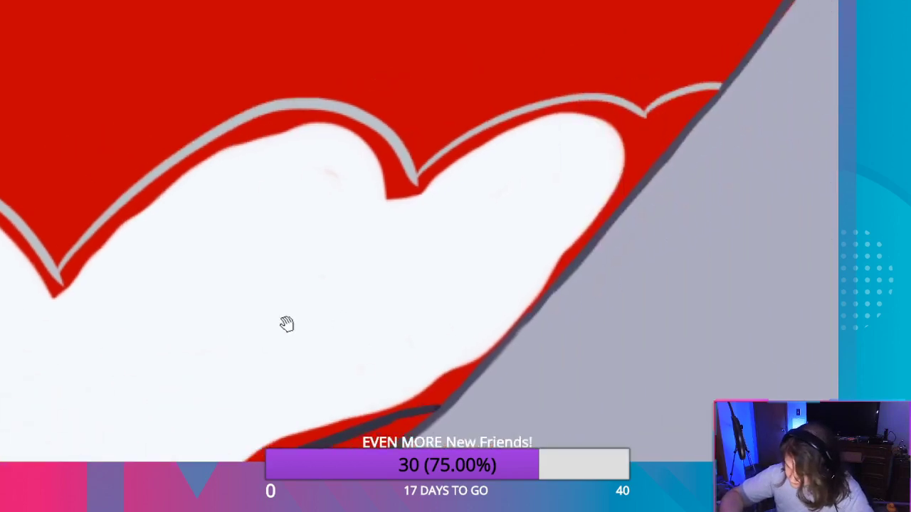
mouse_move(555, 178)
mouse_down()
mouse_move(424, 277)
mouse_move(535, 230)
mouse_move(460, 246)
mouse_move(499, 275)
mouse_move(387, 351)
mouse_up()
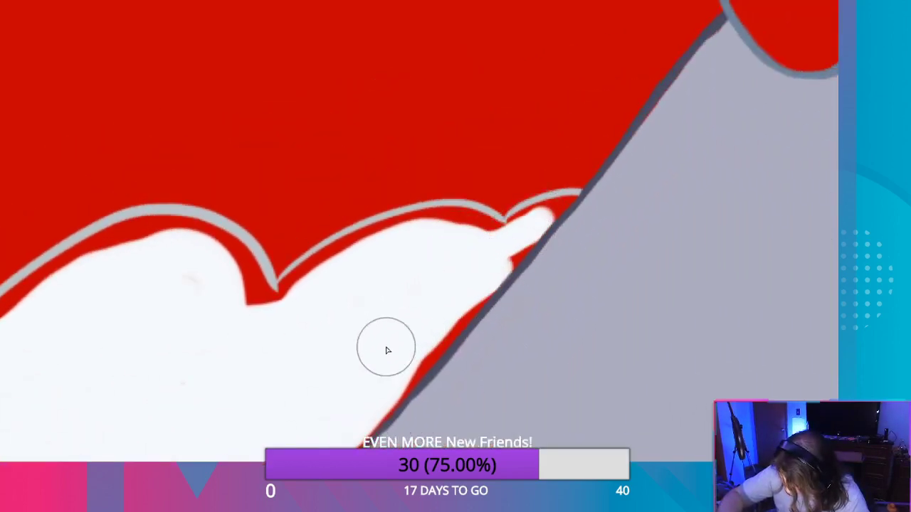
drag(255, 340, 252, 305)
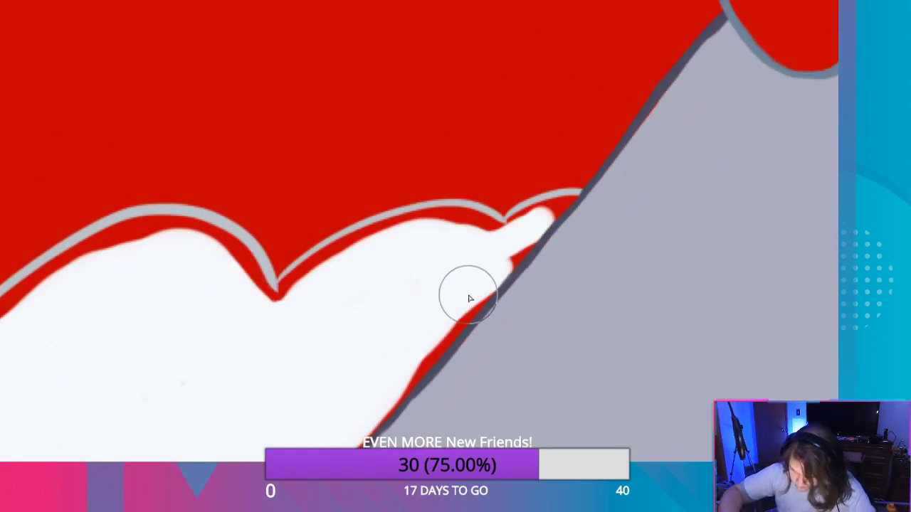
mouse_move(469, 299)
mouse_down()
mouse_move(572, 301)
mouse_move(535, 101)
mouse_move(340, 352)
mouse_move(357, 385)
mouse_move(360, 370)
mouse_move(482, 288)
mouse_up()
Paint the lilac mountain's snow cap pale blue-white, covering its rounded outer lobe and the drips between the mountain's notches.
mouse_move(451, 249)
mouse_down()
mouse_move(504, 171)
mouse_move(437, 193)
mouse_move(365, 278)
mouse_move(605, 112)
mouse_move(572, 175)
mouse_move(598, 194)
mouse_up()
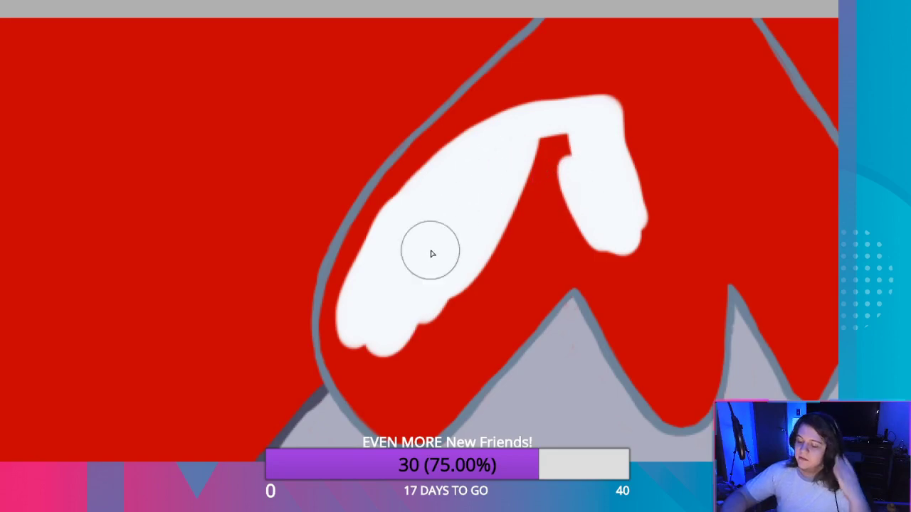
mouse_move(432, 254)
mouse_down()
mouse_move(350, 321)
mouse_move(366, 378)
mouse_move(416, 421)
mouse_move(515, 309)
mouse_move(496, 256)
mouse_move(535, 212)
mouse_move(405, 380)
mouse_move(462, 329)
mouse_up()
mouse_move(374, 369)
mouse_down()
mouse_move(350, 296)
mouse_move(405, 181)
mouse_move(466, 122)
mouse_move(551, 69)
mouse_move(547, 182)
mouse_move(618, 149)
mouse_move(578, 224)
mouse_move(634, 311)
mouse_move(592, 274)
mouse_move(682, 394)
mouse_up()
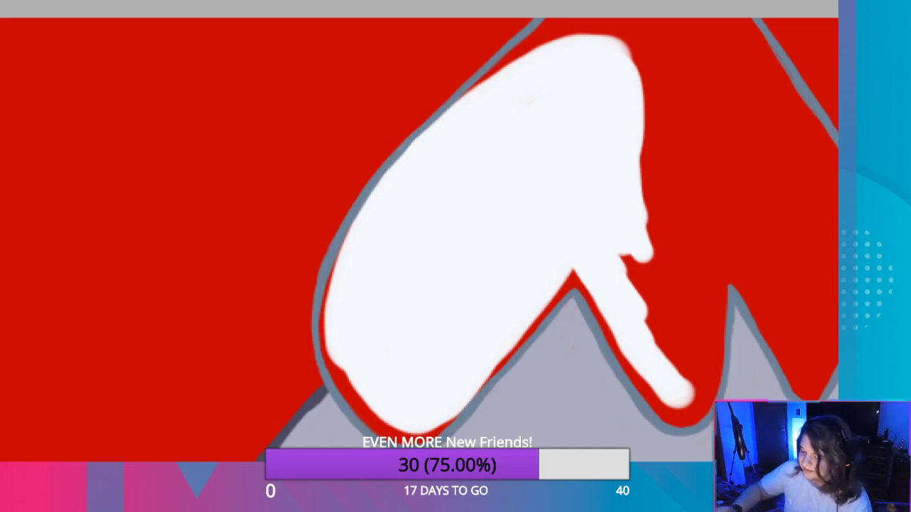
mouse_move(596, 240)
mouse_down()
mouse_move(690, 370)
mouse_move(647, 116)
mouse_move(692, 335)
mouse_move(686, 278)
mouse_move(725, 229)
mouse_move(782, 292)
mouse_move(805, 337)
mouse_move(807, 287)
mouse_move(718, 244)
mouse_move(695, 309)
mouse_move(711, 183)
mouse_move(818, 291)
mouse_move(826, 346)
mouse_move(815, 355)
mouse_move(823, 264)
mouse_move(793, 163)
mouse_move(665, 96)
mouse_move(689, 82)
mouse_move(813, 248)
mouse_up()
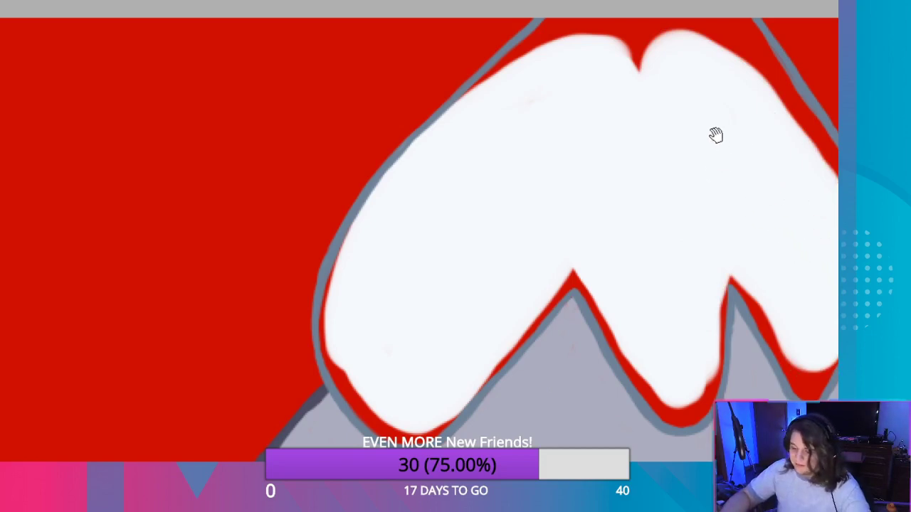
Extend the snow cap's pale fill up to the canvas edge and bring its rounded outer lobe flush with the blue-grey outline.
drag(715, 136, 566, 319)
mouse_move(457, 303)
mouse_down()
mouse_move(480, 212)
mouse_move(435, 289)
mouse_up()
mouse_move(496, 207)
mouse_down()
mouse_move(451, 283)
mouse_move(492, 335)
mouse_move(555, 170)
mouse_move(655, 330)
mouse_move(592, 190)
mouse_move(655, 314)
mouse_move(654, 287)
mouse_move(708, 362)
mouse_move(667, 317)
mouse_move(606, 218)
mouse_up()
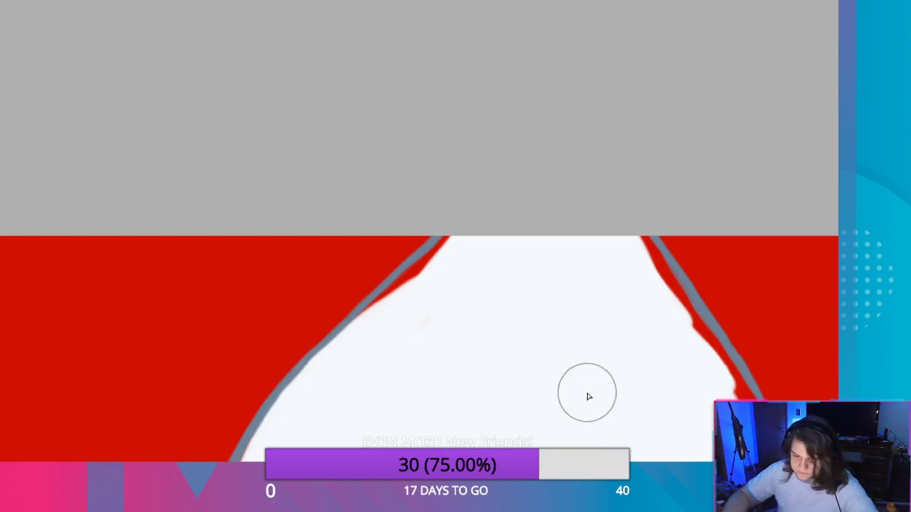
drag(541, 404, 716, 119)
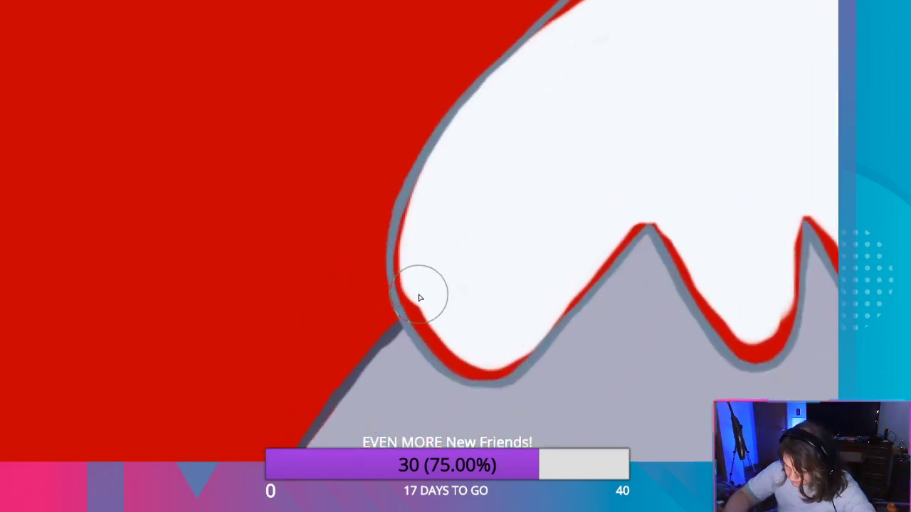
mouse_move(417, 299)
mouse_down()
mouse_move(471, 364)
mouse_move(515, 360)
mouse_move(524, 341)
mouse_move(501, 370)
mouse_move(469, 368)
mouse_move(441, 347)
mouse_move(408, 289)
mouse_move(413, 220)
mouse_move(479, 126)
mouse_up()
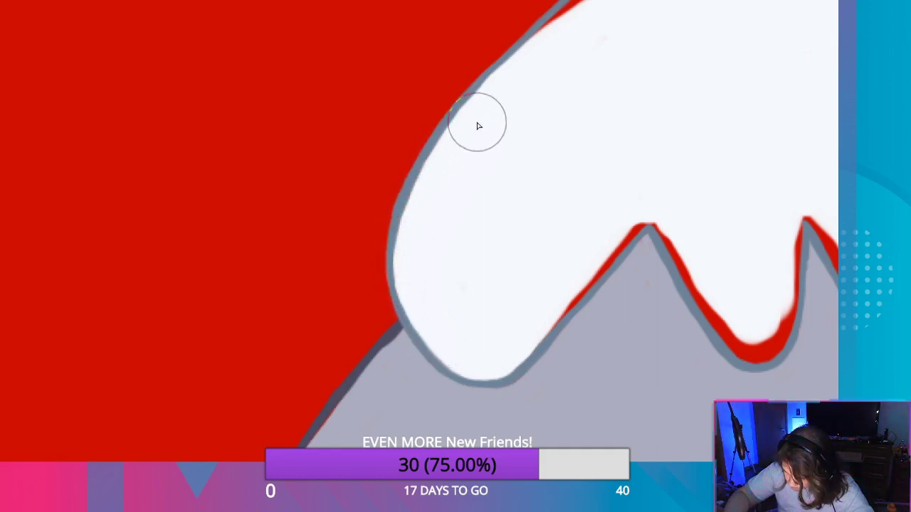
Close the red gaps along both upper slopes of the snow cap with a smaller brush.
key(space)
drag(676, 174, 592, 316)
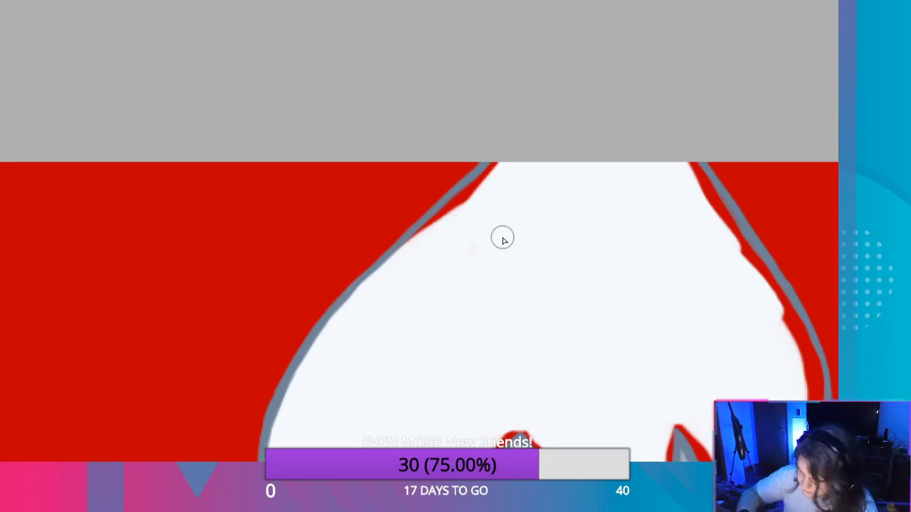
mouse_move(453, 223)
mouse_down()
mouse_move(451, 204)
mouse_move(479, 181)
mouse_up()
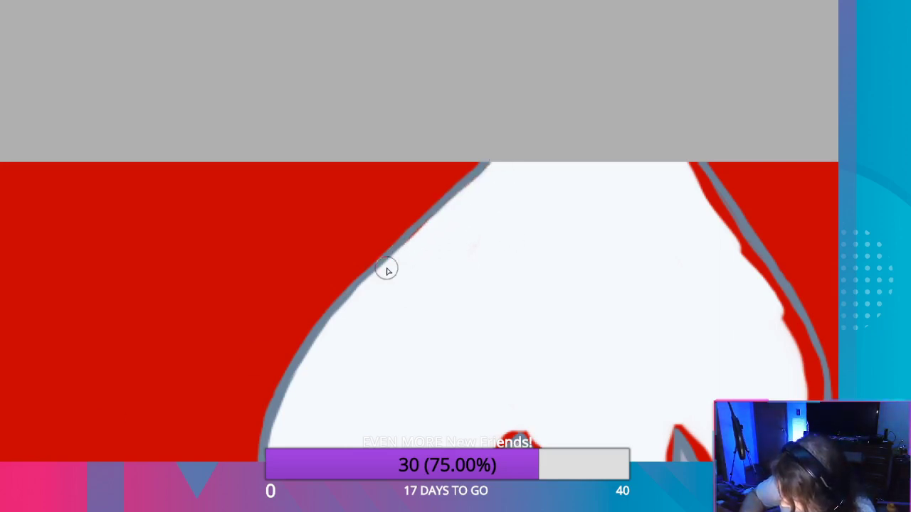
mouse_move(675, 223)
mouse_down()
mouse_move(704, 201)
mouse_move(768, 285)
mouse_up()
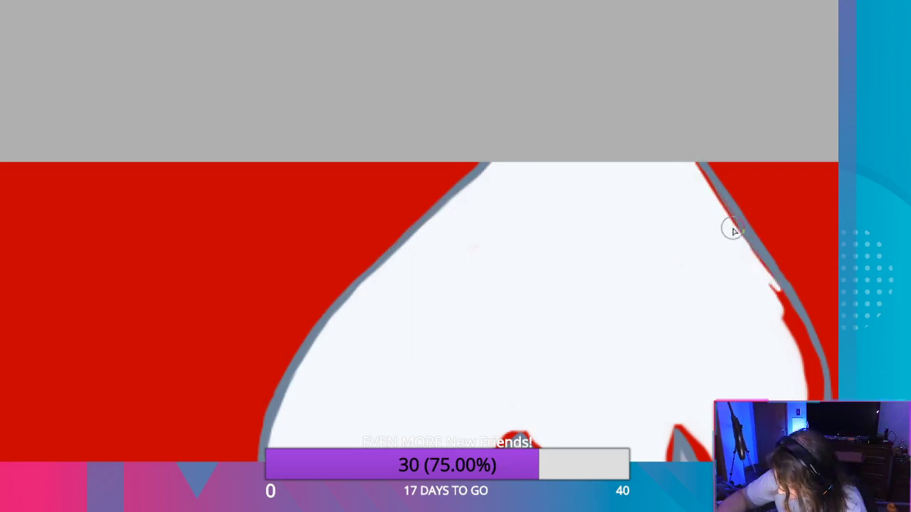
drag(733, 229, 753, 254)
scroll(728, 364, up, 4)
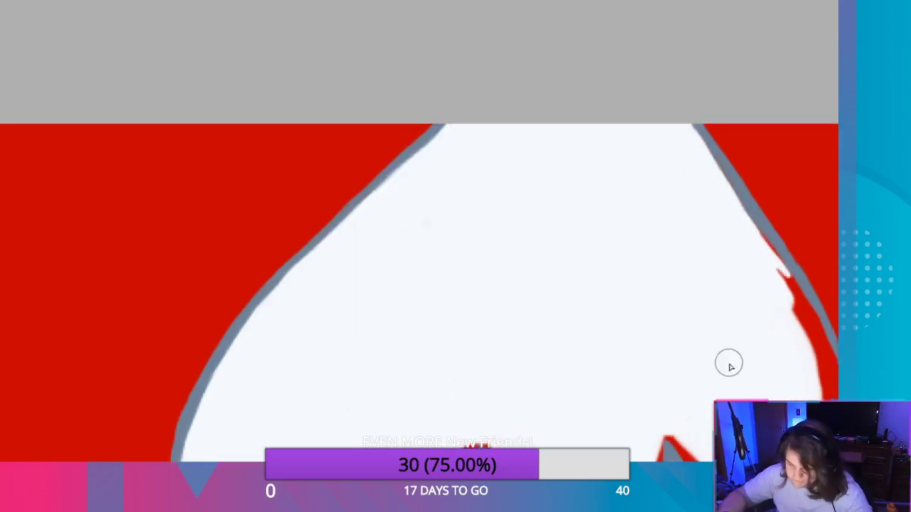
Fill the red gaps along both sides of the snow cap's first pointed notch with pale blue-white.
scroll(478, 426, down, 3)
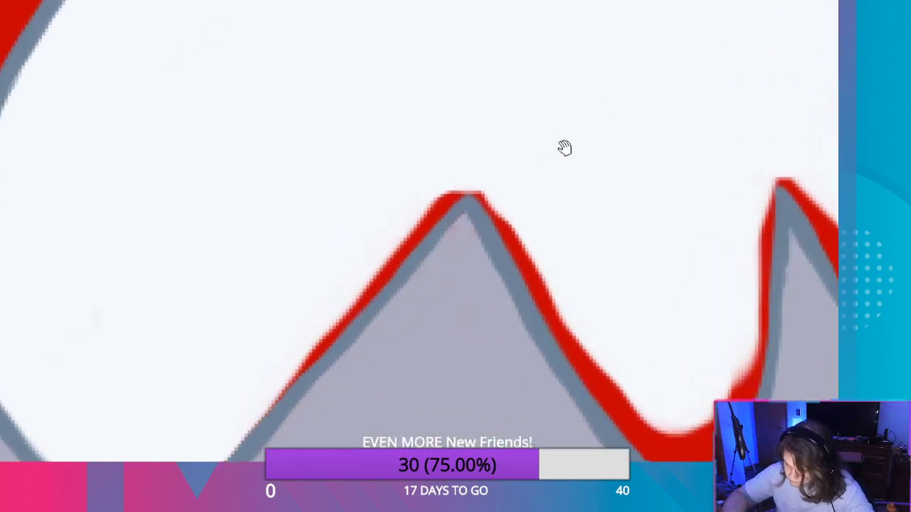
mouse_move(502, 232)
mouse_down()
mouse_move(545, 278)
mouse_move(508, 240)
mouse_move(549, 311)
mouse_move(545, 304)
mouse_up()
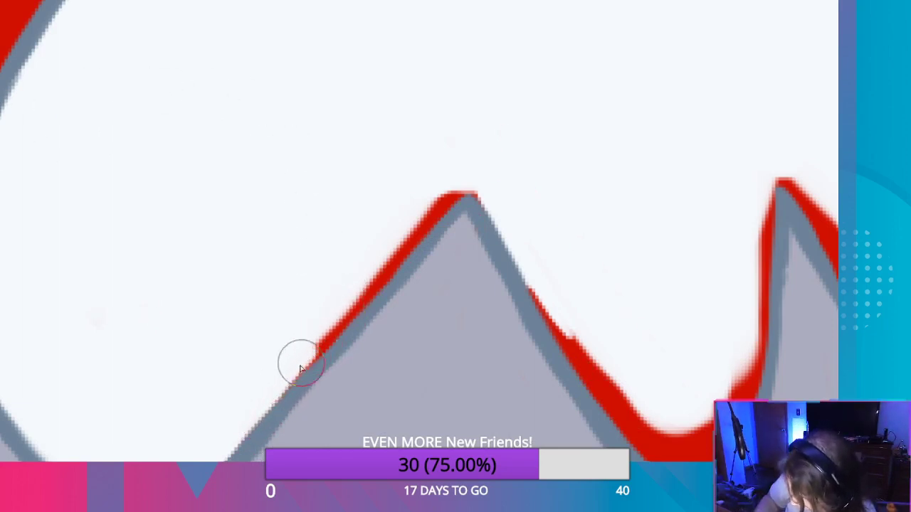
drag(300, 368, 471, 157)
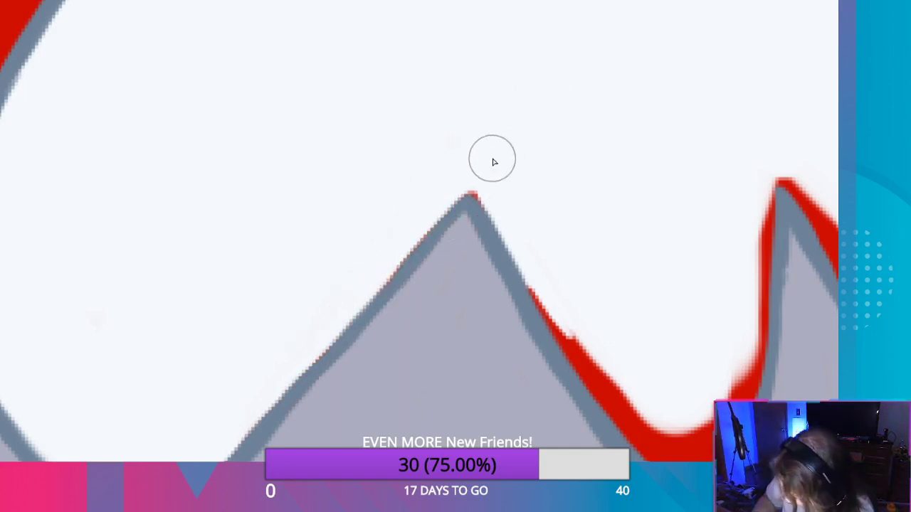
drag(445, 207, 365, 303)
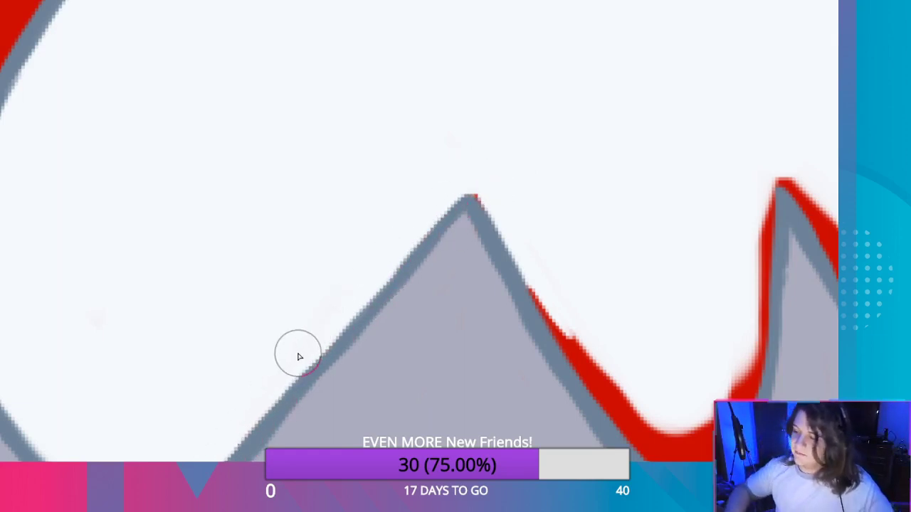
mouse_move(490, 185)
mouse_down()
mouse_move(554, 326)
mouse_move(539, 306)
mouse_move(555, 312)
mouse_move(643, 432)
mouse_move(634, 433)
mouse_move(672, 453)
mouse_up()
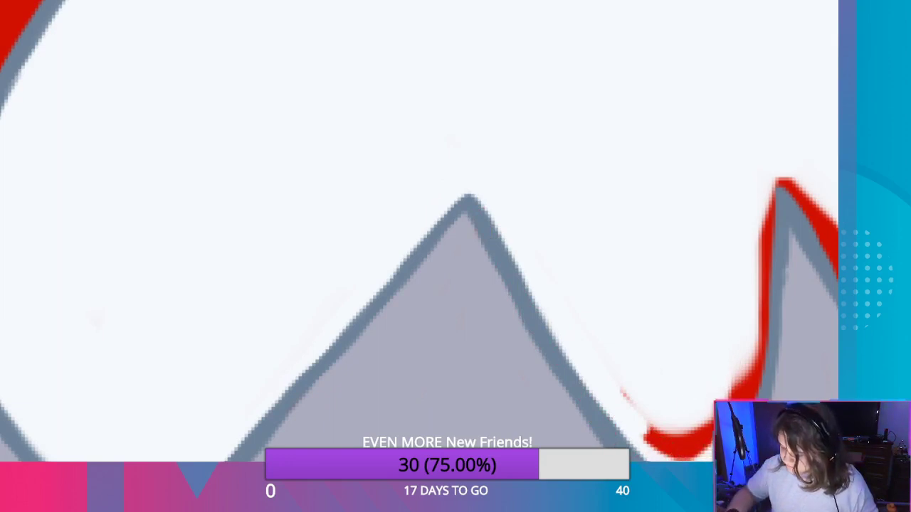
Fill the middle drip down to its outline and around the second notch's tip, redoing the stroke that crosses the outline.
drag(746, 398, 773, 183)
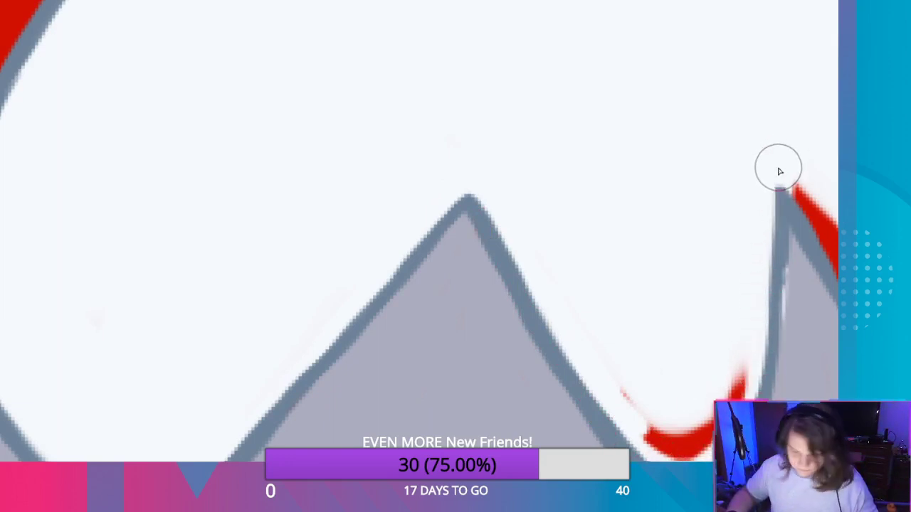
key(ctrl+z)
mouse_move(742, 394)
mouse_down()
mouse_move(787, 136)
mouse_move(787, 173)
mouse_move(821, 227)
mouse_move(795, 190)
mouse_up()
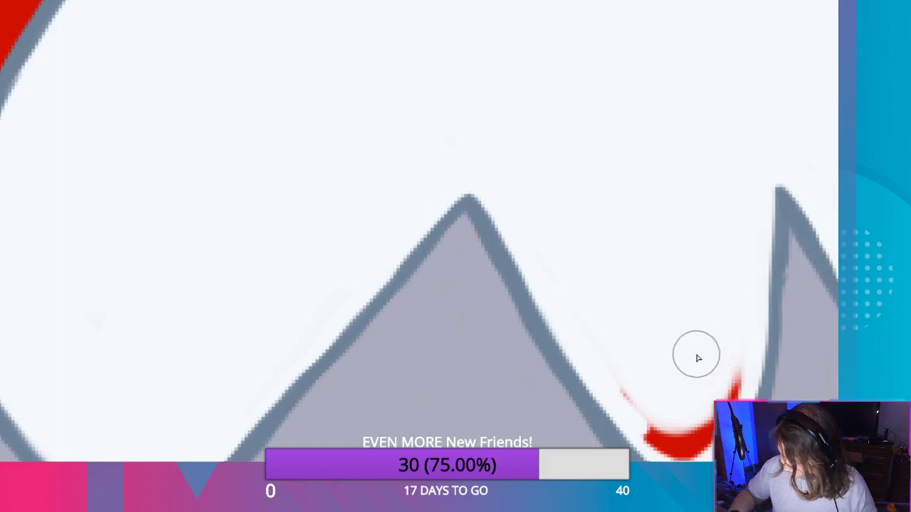
mouse_move(626, 395)
mouse_down()
mouse_move(723, 420)
mouse_move(740, 368)
mouse_move(654, 433)
mouse_move(697, 437)
mouse_up()
scroll(750, 292, up, 2)
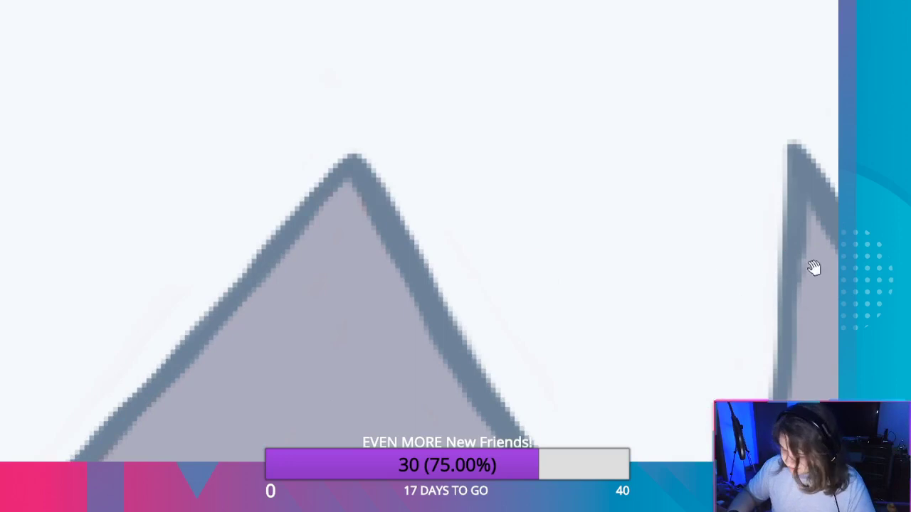
Fill the snow cap's last drip down to its tip and along its outer side, undoing the misplaced stroke.
drag(813, 268, 223, 198)
scroll(529, 128, down, 1)
scroll(541, 121, down, 1)
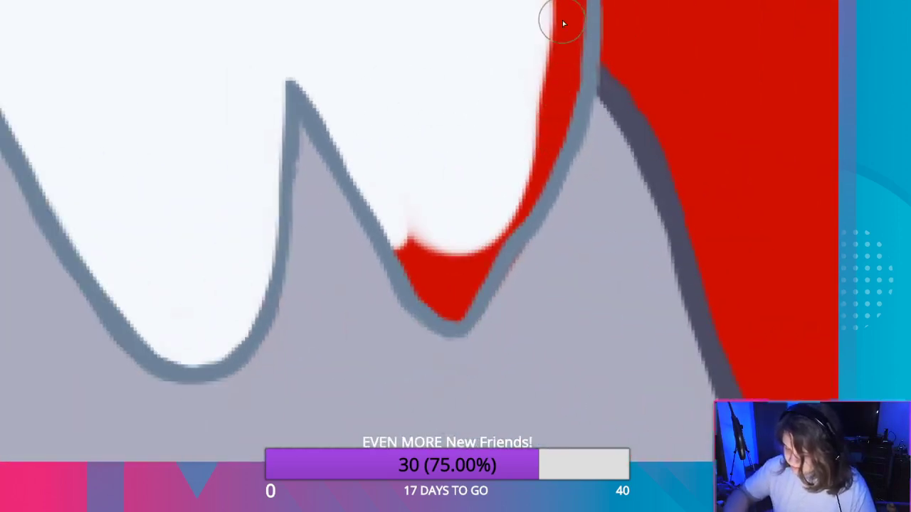
mouse_move(390, 231)
mouse_down()
mouse_move(427, 295)
mouse_move(399, 206)
mouse_move(439, 224)
mouse_move(446, 287)
mouse_move(469, 311)
mouse_move(439, 313)
mouse_move(488, 262)
mouse_move(498, 218)
mouse_move(504, 228)
mouse_move(545, 179)
mouse_move(582, 73)
mouse_move(539, 141)
mouse_move(568, 69)
mouse_move(476, 267)
mouse_move(468, 321)
mouse_move(468, 220)
mouse_move(437, 147)
mouse_move(463, 164)
mouse_up()
key(ctrl+z)
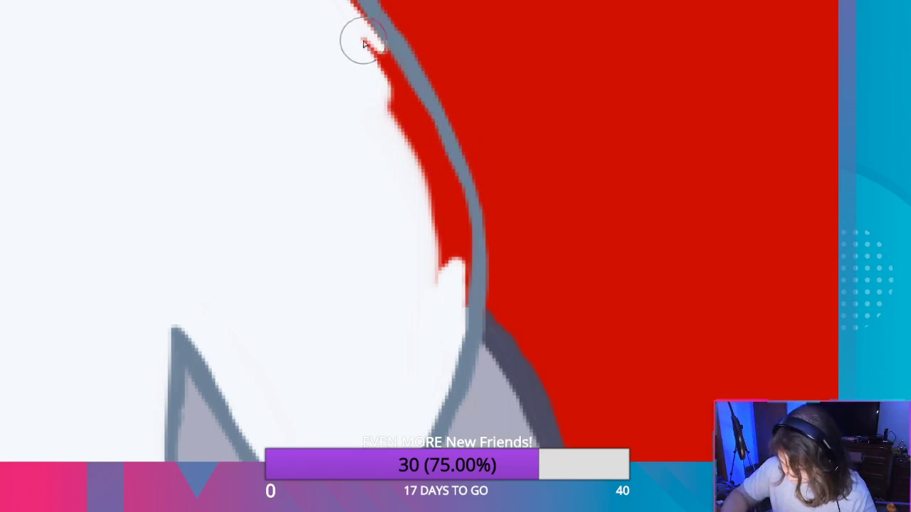
Close the remaining red gap along the snow cap's curved outer edge from the last drip up to the canvas edge.
mouse_move(356, 14)
mouse_down()
mouse_move(387, 114)
mouse_move(407, 118)
mouse_move(396, 81)
mouse_move(415, 102)
mouse_move(453, 243)
mouse_move(417, 187)
mouse_move(449, 275)
mouse_move(394, 118)
mouse_move(460, 265)
mouse_move(451, 179)
mouse_move(458, 303)
mouse_move(463, 244)
mouse_up()
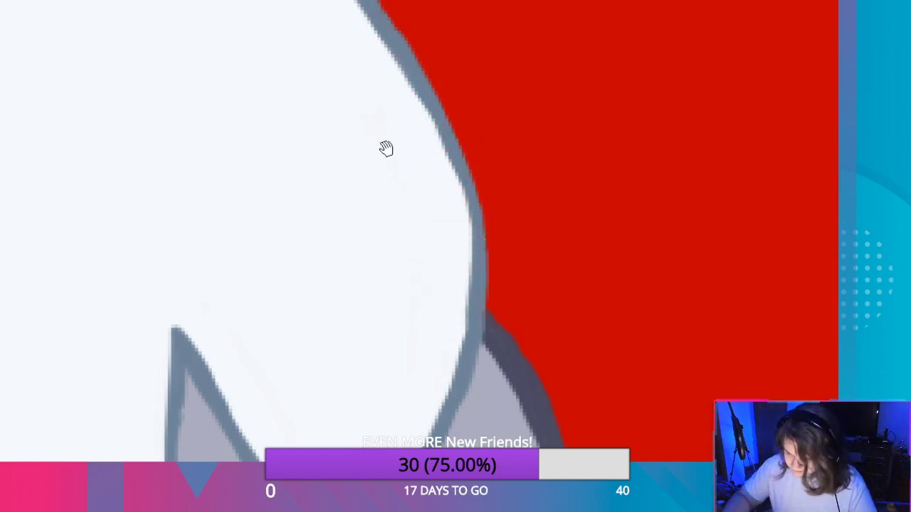
drag(387, 149, 504, 399)
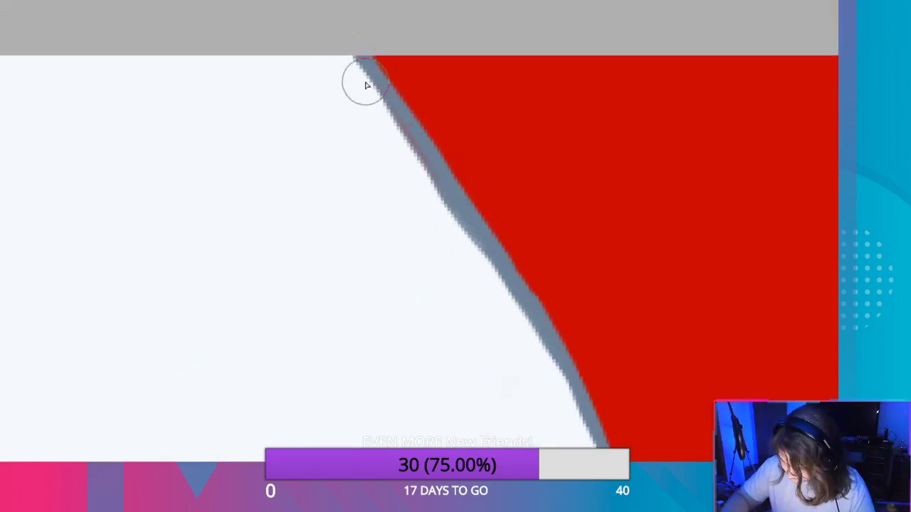
scroll(486, 327, up, 1)
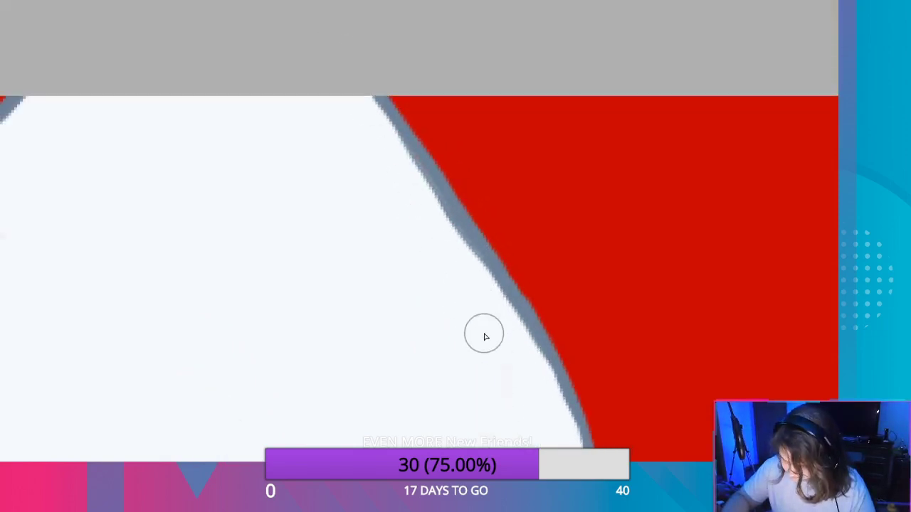
drag(436, 163, 445, 115)
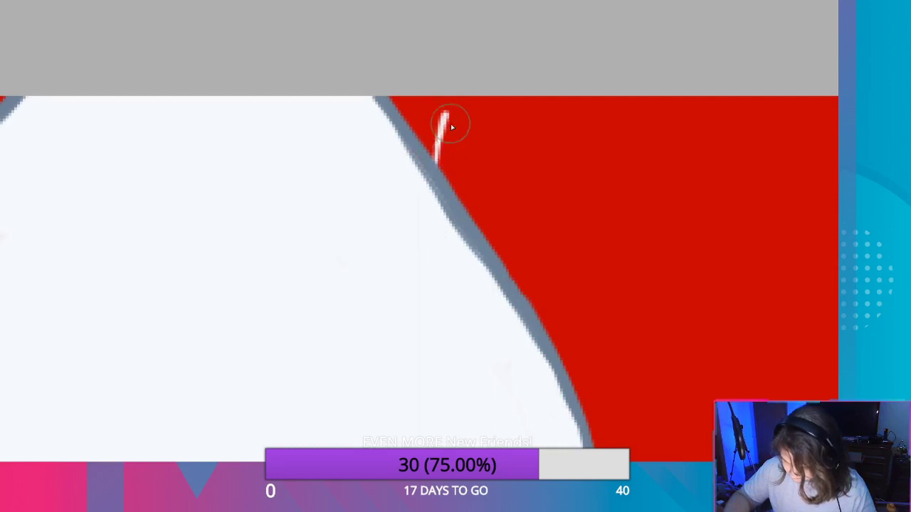
scroll(409, 374, down, 8)
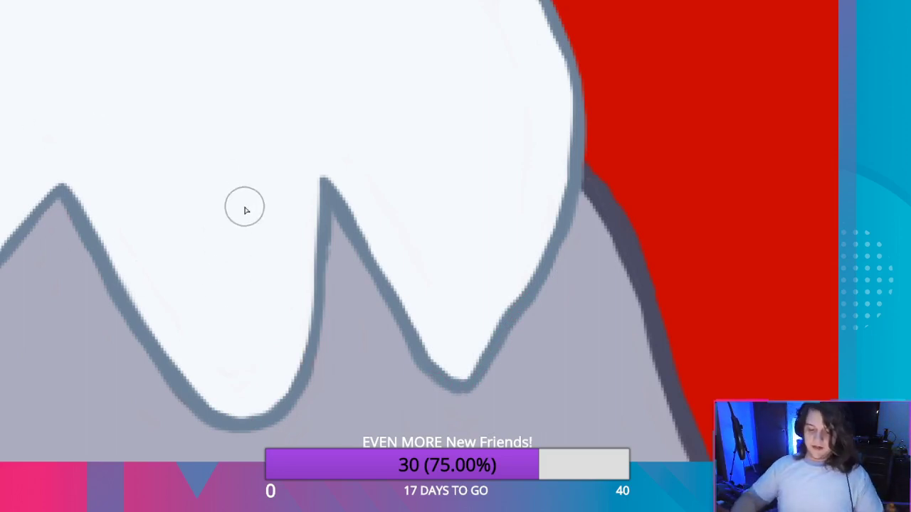
Close the thin red gaps above the dark foreground ridge line near the canvas edge with the mountain's grey-lilac base colour.
key(space)
drag(181, 185, 616, 84)
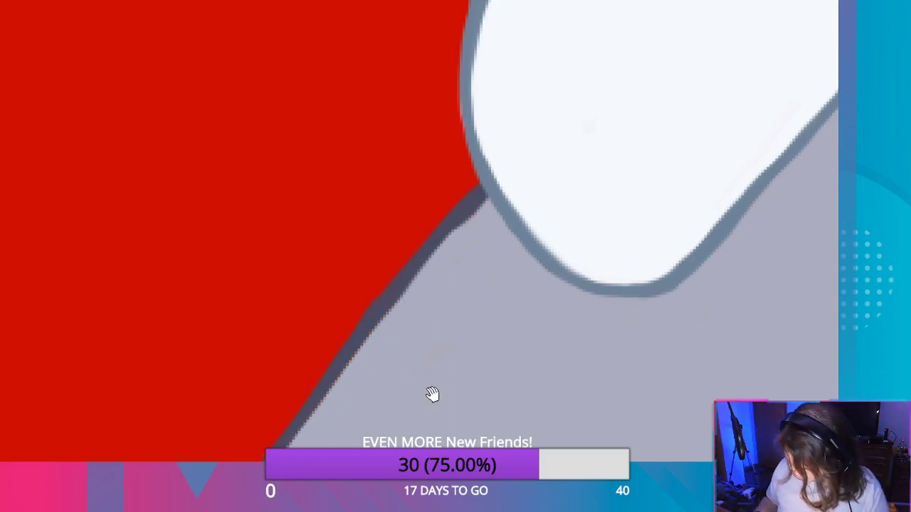
drag(432, 394, 475, 291)
drag(266, 415, 494, 166)
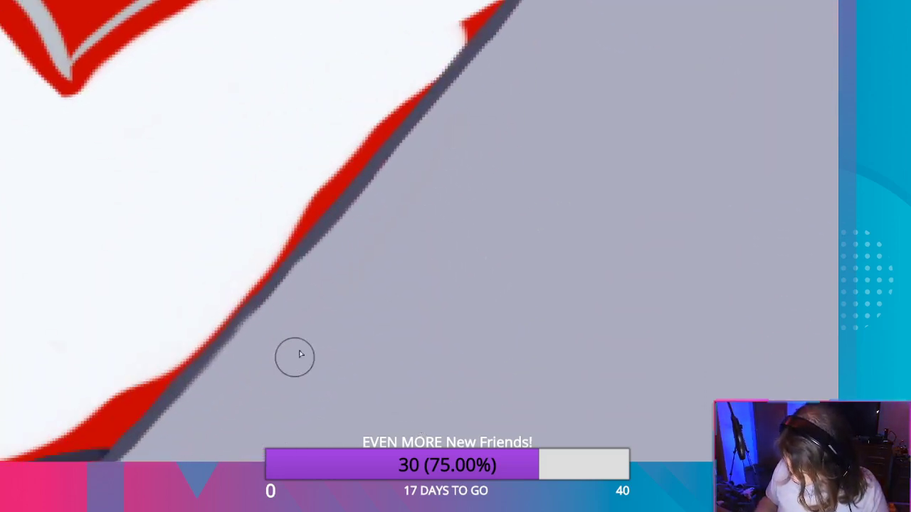
drag(329, 409, 585, 77)
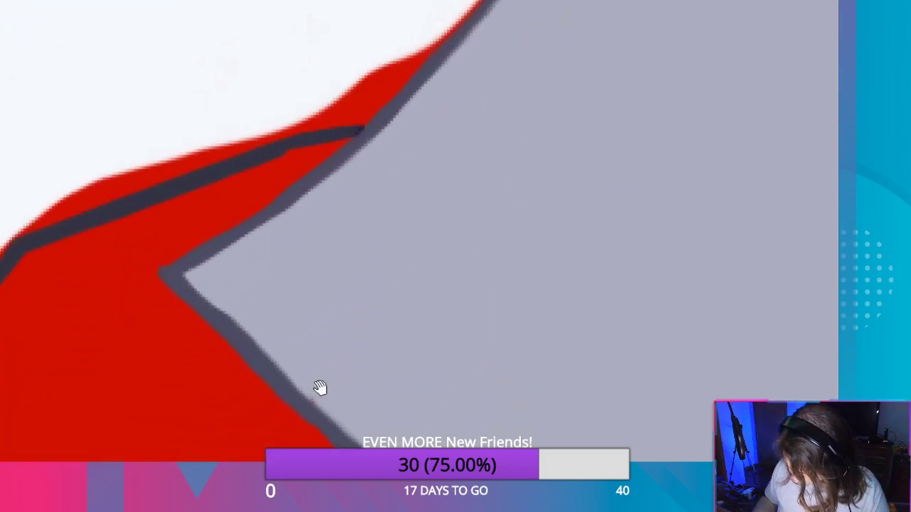
mouse_move(309, 369)
mouse_down()
mouse_move(342, 429)
mouse_move(296, 377)
mouse_up()
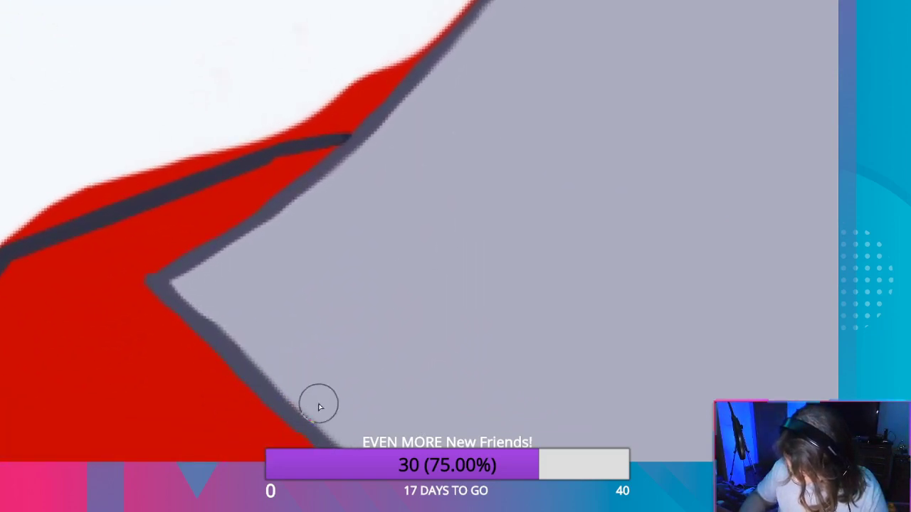
mouse_move(320, 403)
mouse_down()
mouse_move(320, 306)
mouse_move(345, 262)
mouse_move(332, 208)
mouse_up()
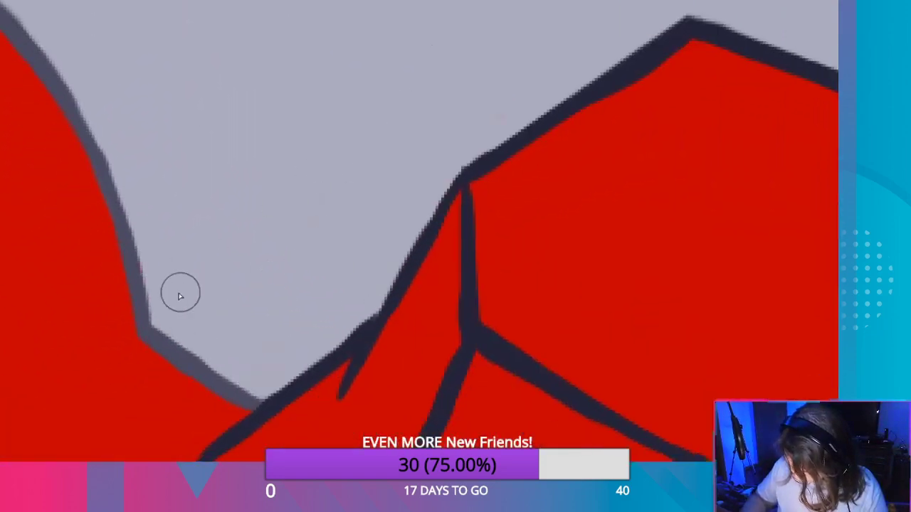
mouse_move(362, 166)
mouse_down()
mouse_move(472, 69)
mouse_move(485, 128)
mouse_move(323, 178)
mouse_move(337, 242)
mouse_move(558, 256)
mouse_move(639, 251)
mouse_move(533, 356)
mouse_move(316, 246)
mouse_move(236, 264)
mouse_up()
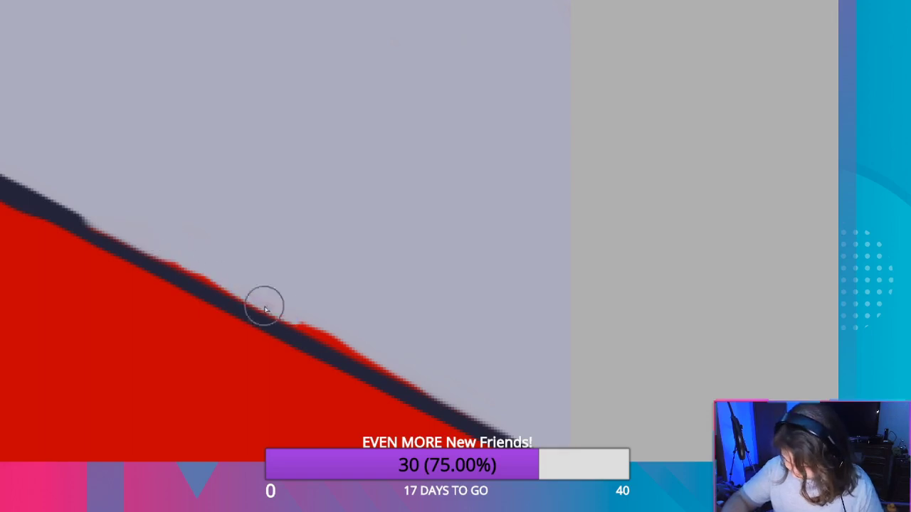
drag(316, 347, 389, 370)
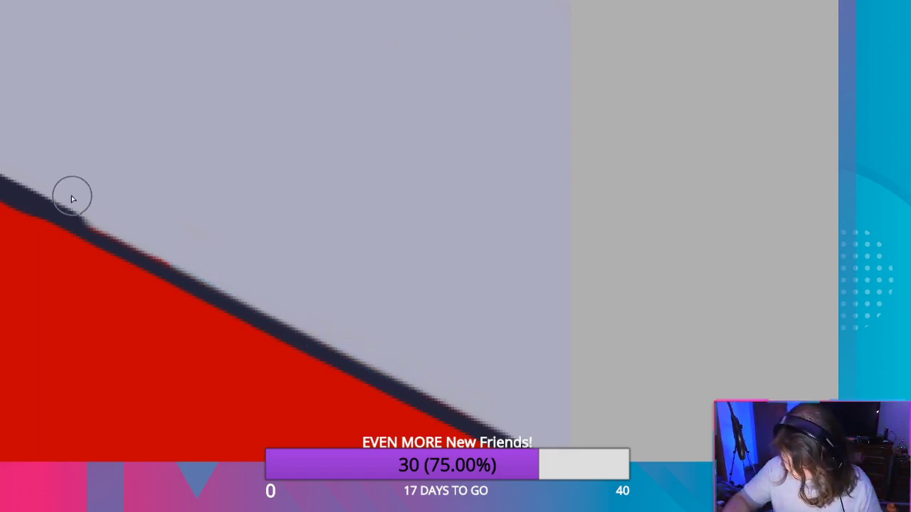
mouse_move(70, 208)
mouse_down()
mouse_move(141, 253)
mouse_move(129, 245)
mouse_up()
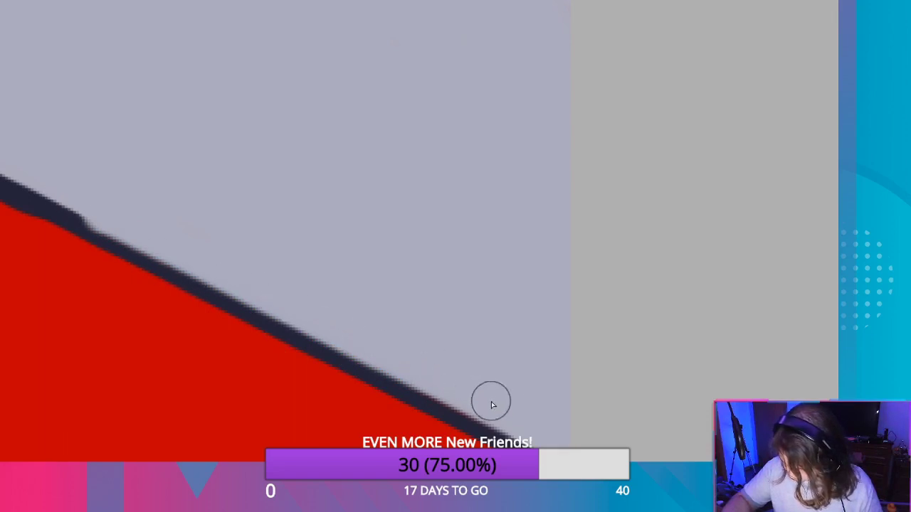
drag(168, 192, 629, 379)
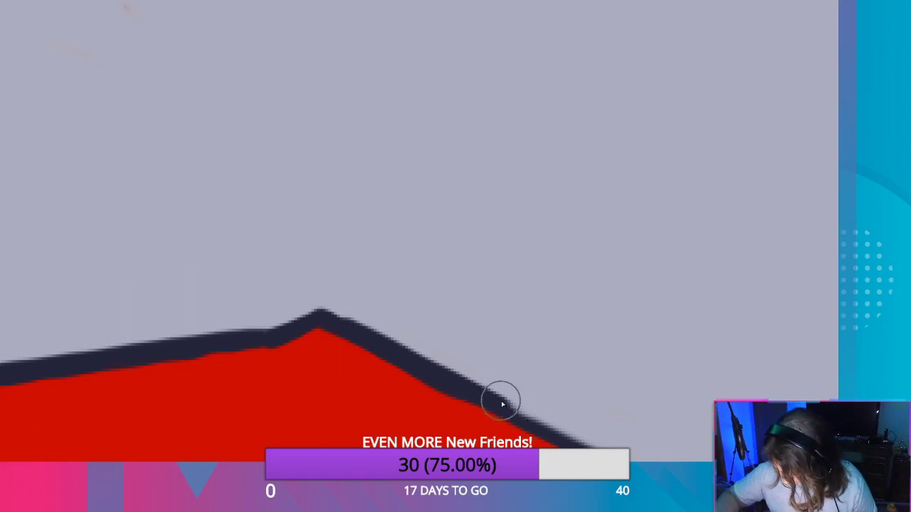
drag(501, 404, 548, 433)
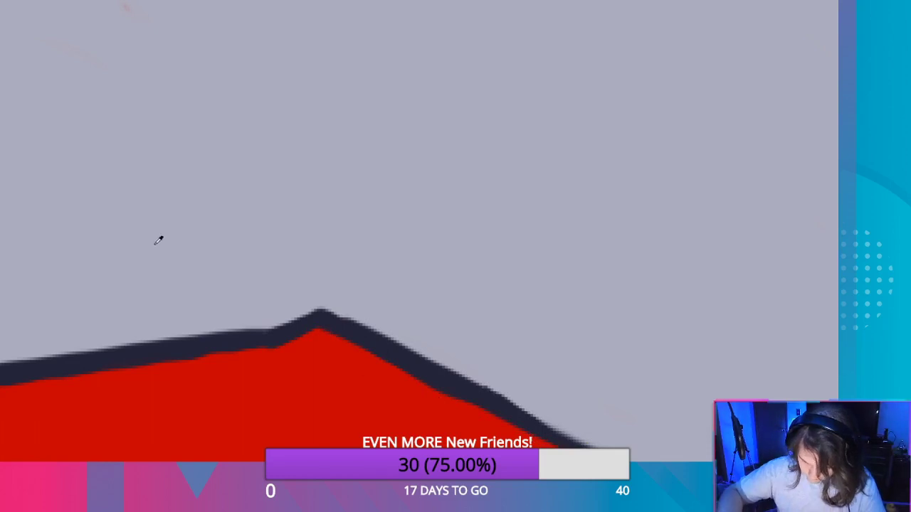
Fill the red gaps along the large cloud's lower edge with pale blue-white, beside the blue slope and up along the dark ridge line.
drag(188, 202, 690, 277)
drag(174, 256, 732, 418)
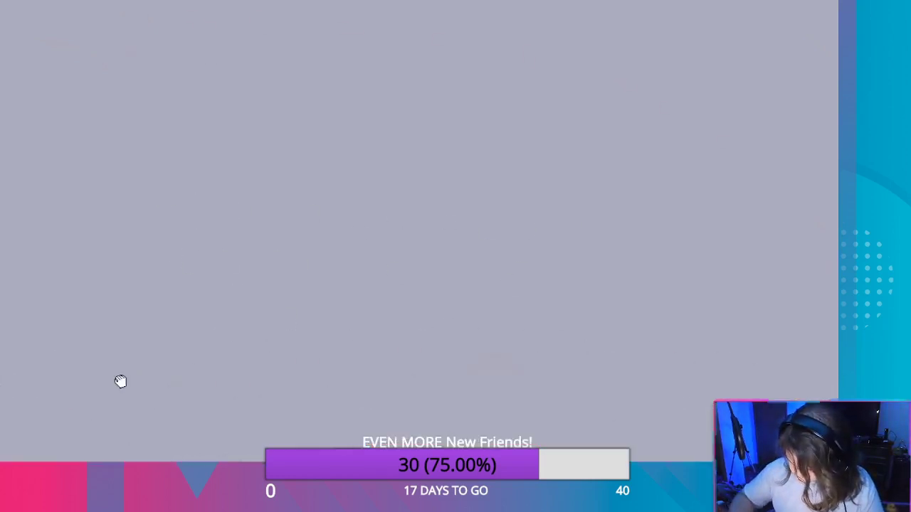
drag(121, 382, 574, 343)
drag(228, 81, 412, 412)
drag(226, 248, 459, 250)
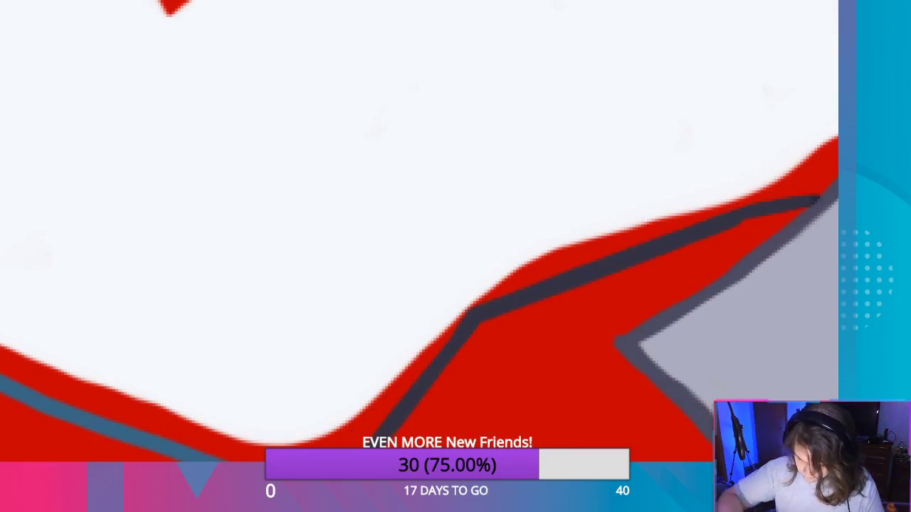
mouse_move(149, 360)
mouse_down()
mouse_move(185, 415)
mouse_move(178, 427)
mouse_move(139, 403)
mouse_up()
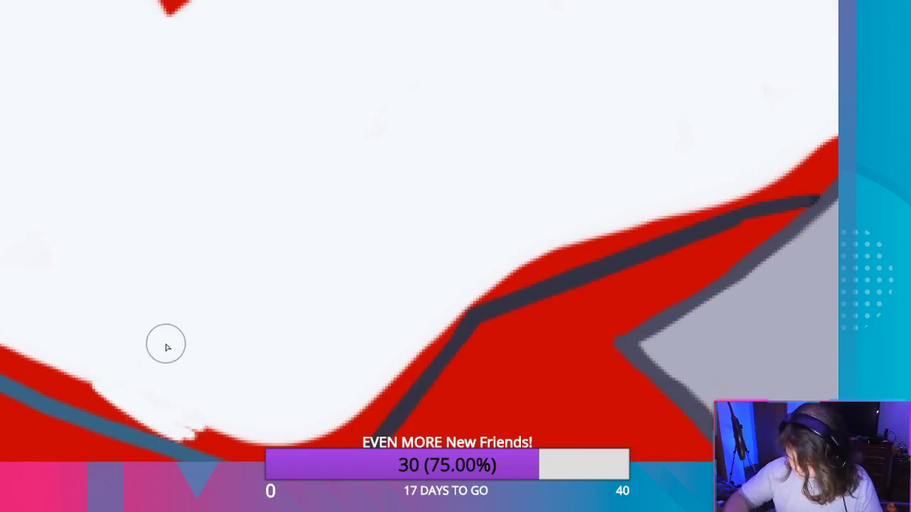
mouse_move(396, 370)
mouse_down()
mouse_move(391, 397)
mouse_move(490, 285)
mouse_move(604, 227)
mouse_move(506, 268)
mouse_move(677, 225)
mouse_move(508, 289)
mouse_move(609, 259)
mouse_up()
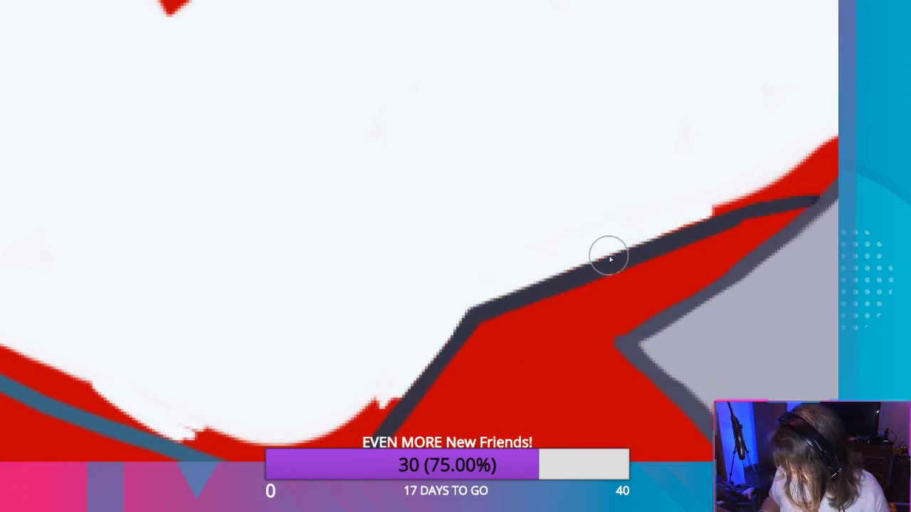
mouse_move(659, 233)
mouse_down()
mouse_move(665, 222)
mouse_move(718, 204)
mouse_move(817, 180)
mouse_move(831, 186)
mouse_move(832, 127)
mouse_move(794, 179)
mouse_up()
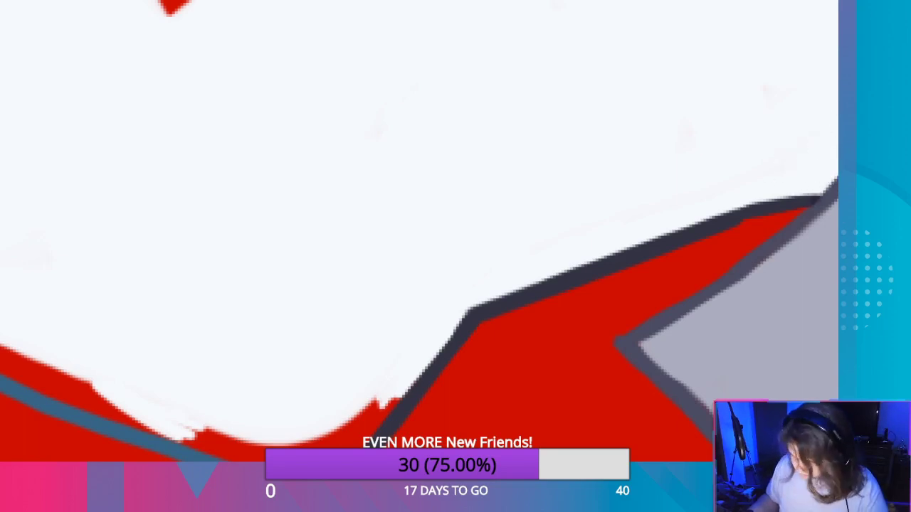
Fill the cloud's gaps along the grey mountain's side and beneath the grey outline of the two bumps nearest that mountain.
drag(833, 100, 716, 176)
mouse_move(728, 126)
mouse_down()
mouse_move(684, 197)
mouse_move(438, 403)
mouse_move(434, 423)
mouse_move(558, 279)
mouse_move(480, 358)
mouse_move(551, 289)
mouse_move(531, 310)
mouse_up()
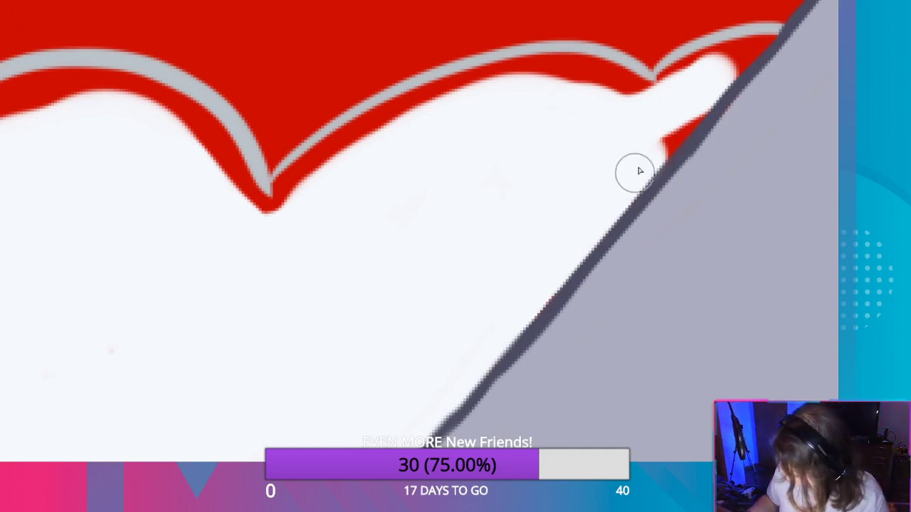
mouse_move(640, 171)
mouse_down()
mouse_move(759, 58)
mouse_move(762, 40)
mouse_move(691, 65)
mouse_move(742, 45)
mouse_up()
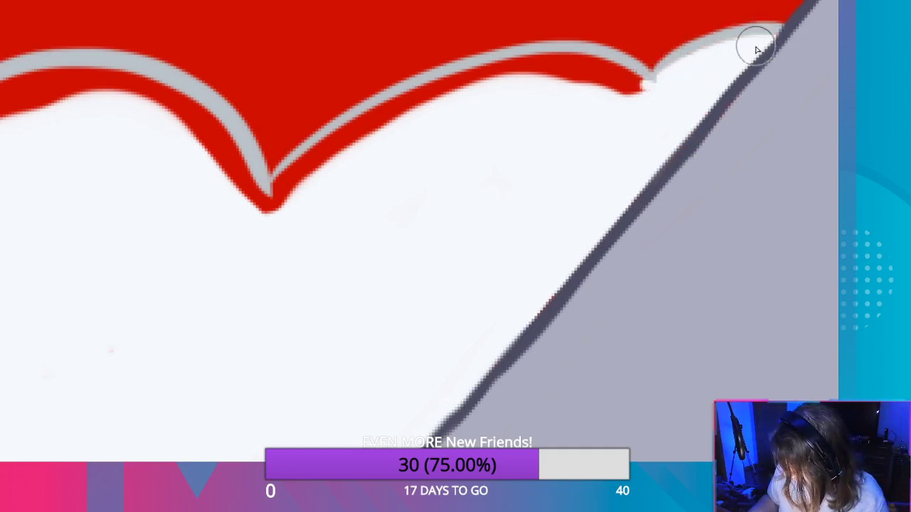
mouse_move(648, 98)
mouse_down()
mouse_move(634, 78)
mouse_move(600, 61)
mouse_move(539, 65)
mouse_move(571, 97)
mouse_move(503, 67)
mouse_move(250, 250)
mouse_move(328, 156)
mouse_move(261, 212)
mouse_move(311, 157)
mouse_move(302, 166)
mouse_move(421, 98)
mouse_move(397, 159)
mouse_up()
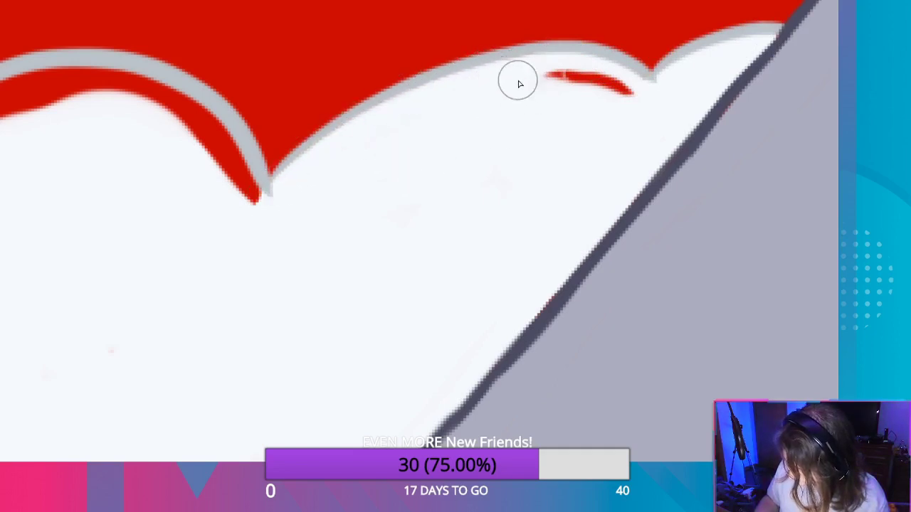
mouse_move(518, 84)
mouse_down()
mouse_move(643, 102)
mouse_move(562, 107)
mouse_up()
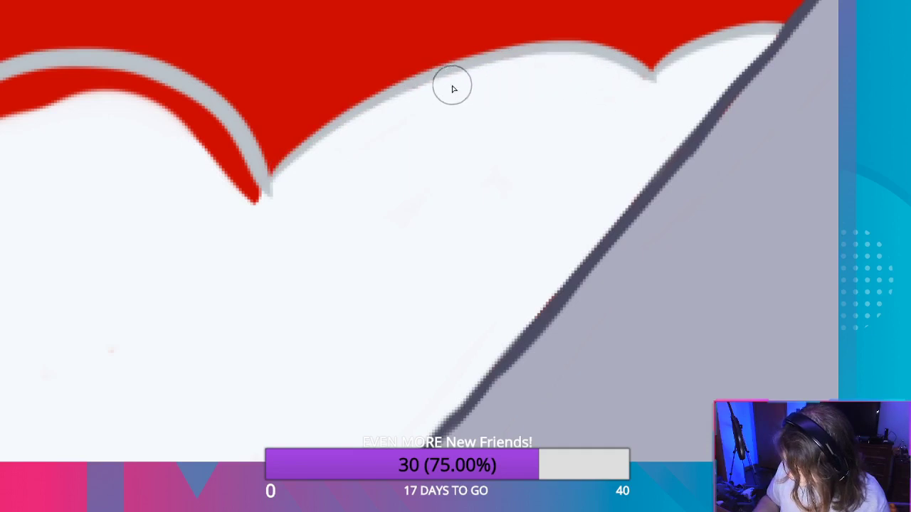
Fill beneath the outline of the cloud's next bump and down the inner side of the outermost large bump with pale blue-white.
mouse_move(197, 136)
mouse_down()
mouse_move(236, 185)
mouse_move(224, 186)
mouse_up()
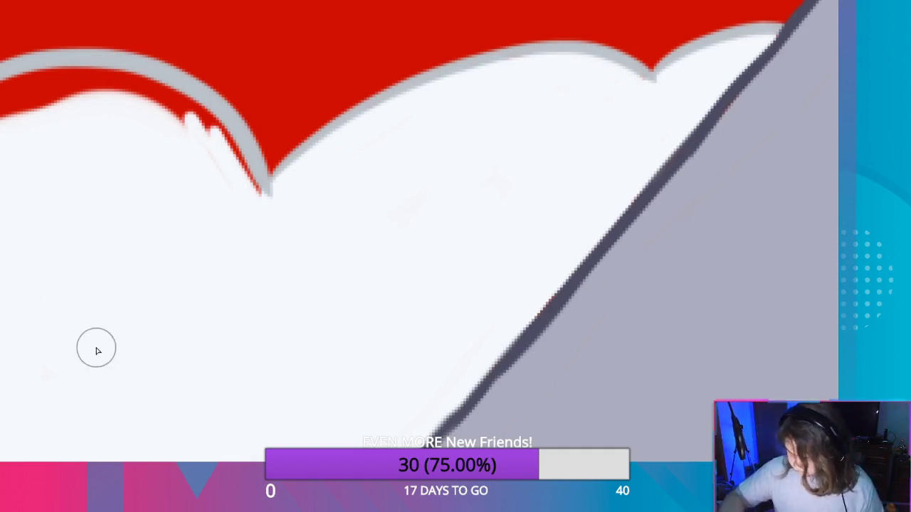
drag(158, 156, 406, 299)
drag(289, 414, 555, 329)
mouse_move(294, 335)
mouse_down()
mouse_move(293, 317)
mouse_move(334, 277)
mouse_move(187, 399)
mouse_move(285, 296)
mouse_move(487, 165)
mouse_move(439, 181)
mouse_move(463, 187)
mouse_move(517, 159)
mouse_move(580, 153)
mouse_move(525, 171)
mouse_move(543, 142)
mouse_move(515, 158)
mouse_up()
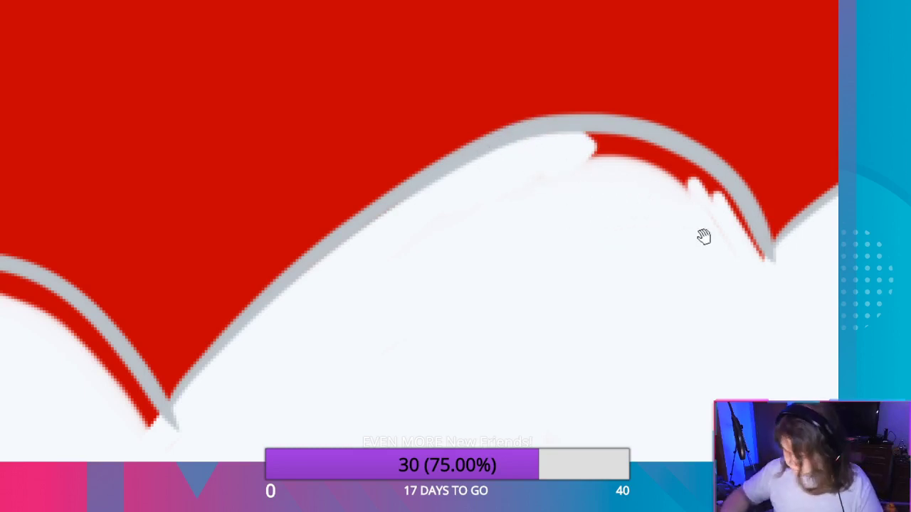
drag(702, 238, 349, 348)
mouse_move(355, 312)
mouse_down()
mouse_move(316, 266)
mouse_move(339, 281)
mouse_move(275, 246)
mouse_move(317, 278)
mouse_move(236, 228)
mouse_move(189, 238)
mouse_move(181, 284)
mouse_move(204, 220)
mouse_move(258, 223)
mouse_move(316, 271)
mouse_move(294, 295)
mouse_up()
mouse_move(188, 366)
mouse_down()
mouse_move(258, 430)
mouse_move(366, 284)
mouse_up()
mouse_move(466, 238)
mouse_down()
mouse_move(434, 205)
mouse_move(489, 260)
mouse_move(358, 122)
mouse_move(372, 136)
mouse_move(360, 135)
mouse_move(377, 131)
mouse_move(322, 125)
mouse_up()
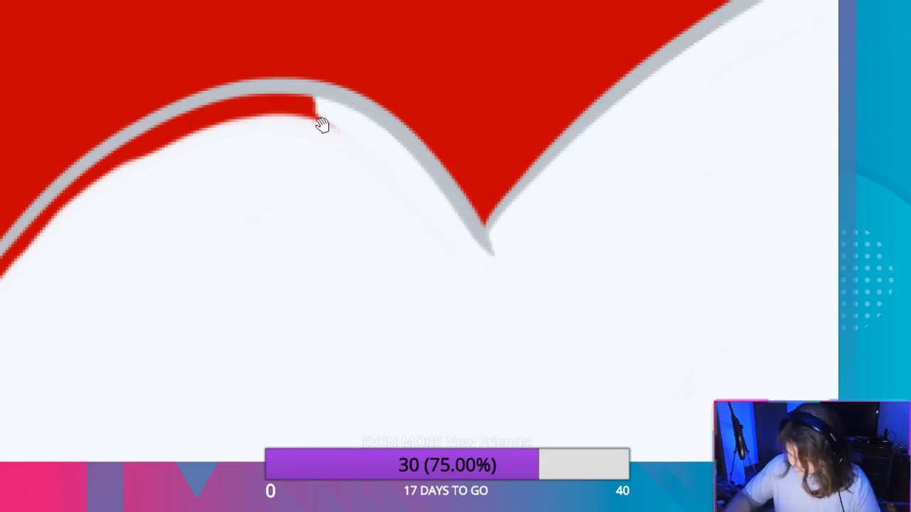
Fill the outermost large bump from the blue slope up to its crest, undoing and redoing the misplaced stroke.
drag(146, 164, 352, 249)
mouse_move(223, 335)
mouse_down()
mouse_move(150, 434)
mouse_move(169, 399)
mouse_move(163, 427)
mouse_move(200, 375)
mouse_up()
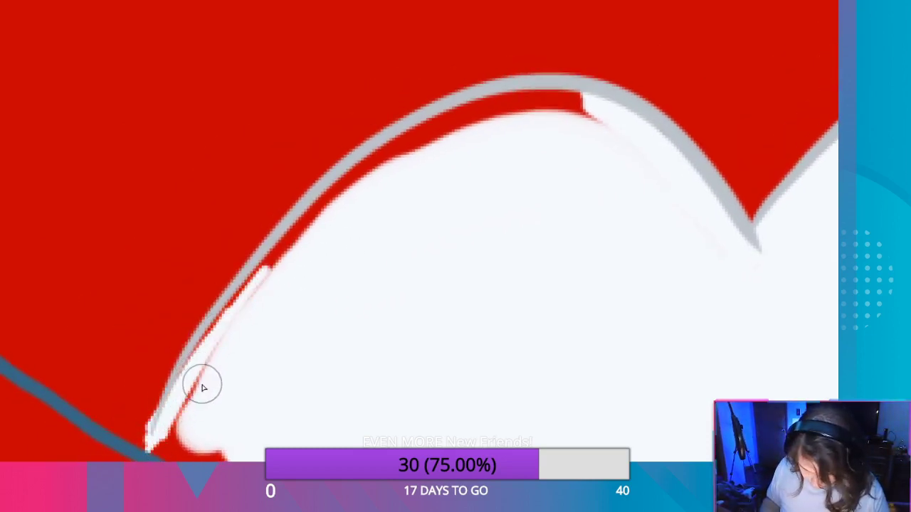
key(ctrl+z)
mouse_move(150, 456)
mouse_down()
mouse_move(197, 373)
mouse_move(189, 365)
mouse_move(201, 368)
mouse_move(220, 340)
mouse_move(165, 443)
mouse_up()
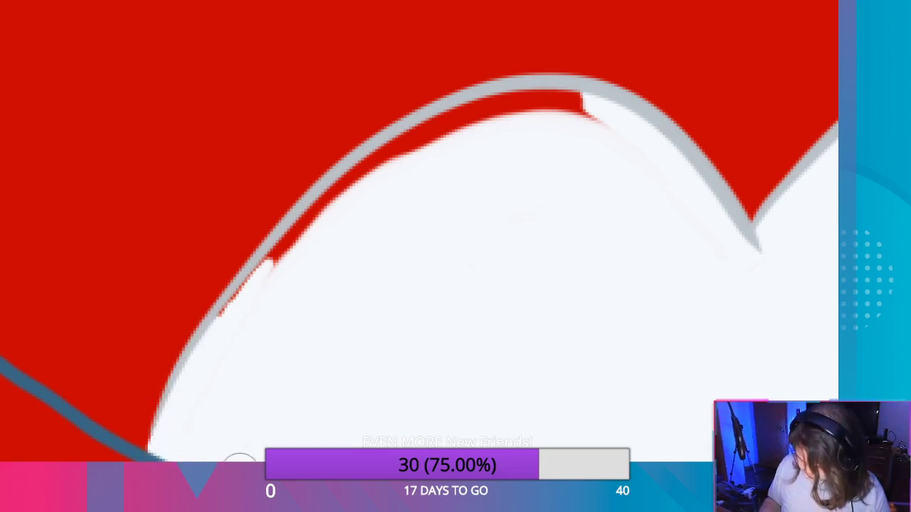
mouse_move(286, 259)
mouse_down()
mouse_move(228, 311)
mouse_move(362, 166)
mouse_move(309, 240)
mouse_move(383, 165)
mouse_move(325, 193)
mouse_move(434, 147)
mouse_move(580, 120)
mouse_move(575, 99)
mouse_move(549, 95)
mouse_move(509, 102)
mouse_move(396, 152)
mouse_move(616, 122)
mouse_move(663, 236)
mouse_move(571, 110)
mouse_move(590, 104)
mouse_move(499, 99)
mouse_up()
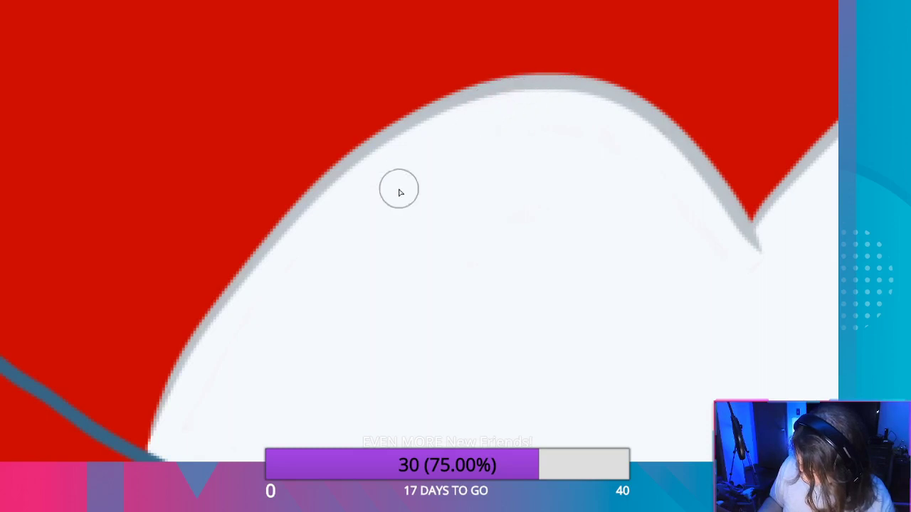
Fill the cloud's bottom edge along the blue slope into the corner at the dark ridge, redoing the stroke that crosses the outline.
drag(387, 363, 358, 116)
mouse_move(191, 210)
mouse_down()
mouse_move(289, 240)
mouse_move(283, 252)
mouse_move(386, 281)
mouse_move(416, 304)
mouse_move(491, 308)
mouse_move(520, 325)
mouse_move(420, 314)
mouse_move(362, 293)
mouse_move(555, 362)
mouse_move(470, 341)
mouse_move(477, 354)
mouse_up()
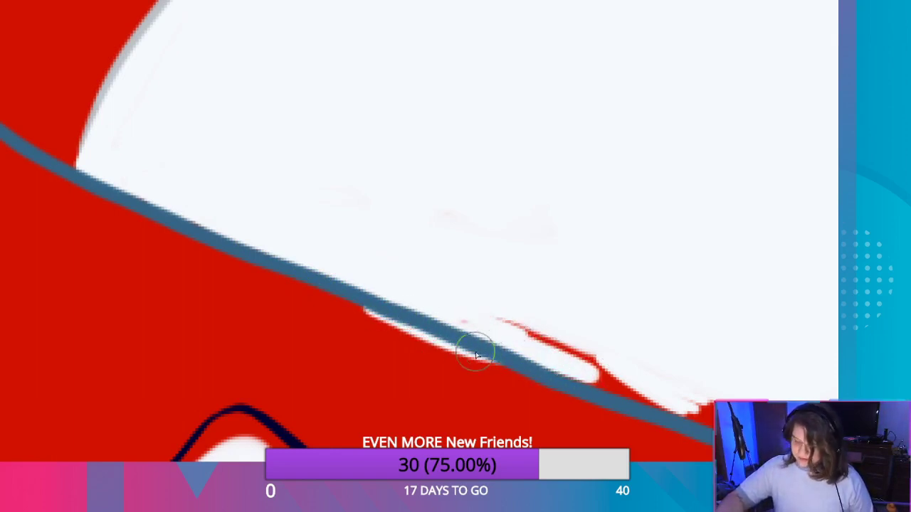
key(ctrl+z)
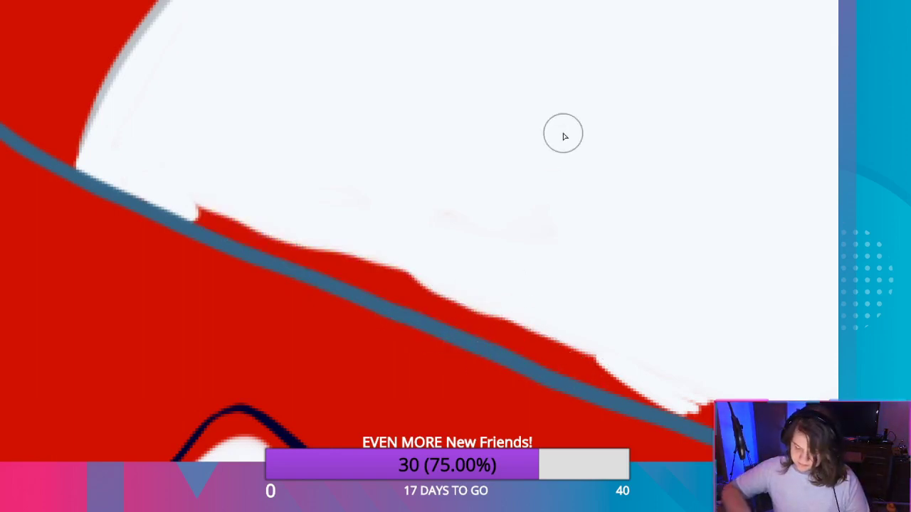
mouse_move(228, 247)
mouse_down()
mouse_move(315, 246)
mouse_move(200, 225)
mouse_move(183, 209)
mouse_move(332, 280)
mouse_move(263, 246)
mouse_move(393, 277)
mouse_move(443, 306)
mouse_move(349, 277)
mouse_move(483, 332)
mouse_move(451, 319)
mouse_move(520, 334)
mouse_move(547, 362)
mouse_move(522, 346)
mouse_move(572, 352)
mouse_move(625, 386)
mouse_move(590, 378)
mouse_move(690, 420)
mouse_up()
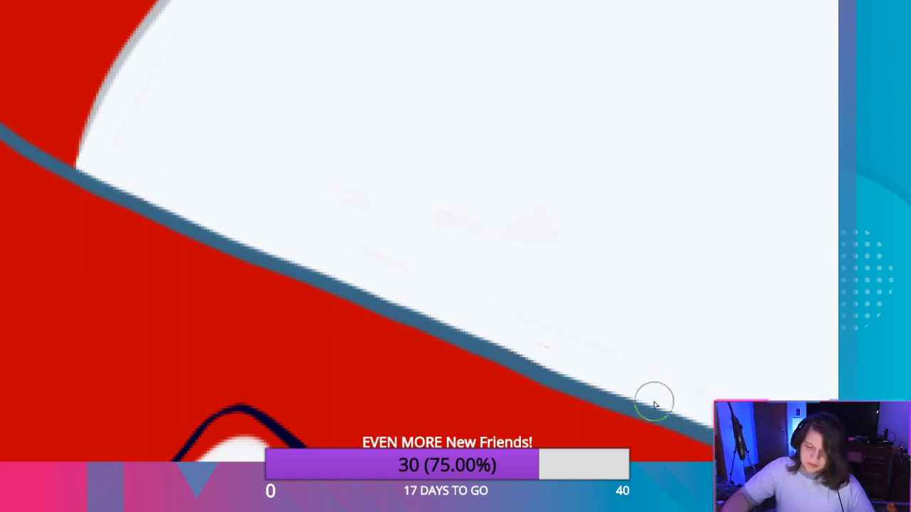
mouse_move(751, 350)
mouse_down()
mouse_move(584, 289)
mouse_move(537, 285)
mouse_up()
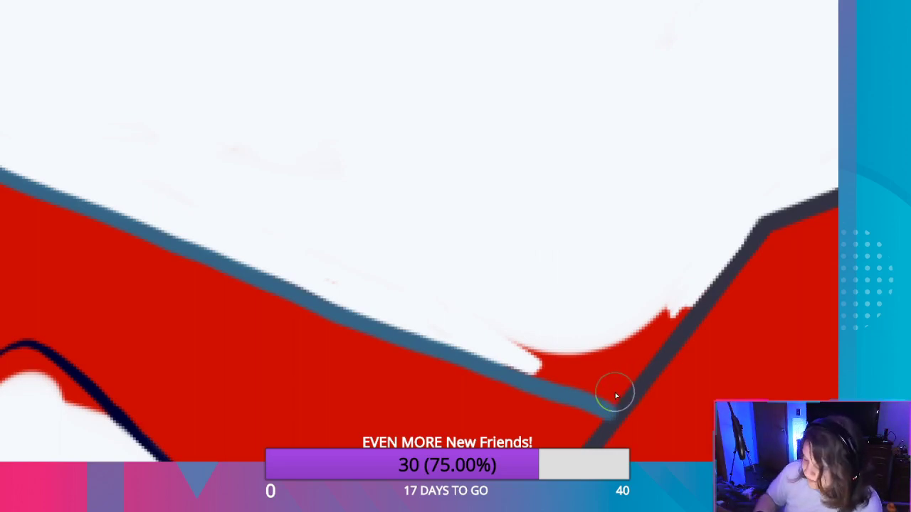
mouse_move(617, 395)
mouse_down()
mouse_move(691, 295)
mouse_move(646, 338)
mouse_up()
mouse_move(531, 350)
mouse_down()
mouse_move(526, 366)
mouse_move(563, 360)
mouse_move(569, 377)
mouse_move(612, 371)
mouse_up()
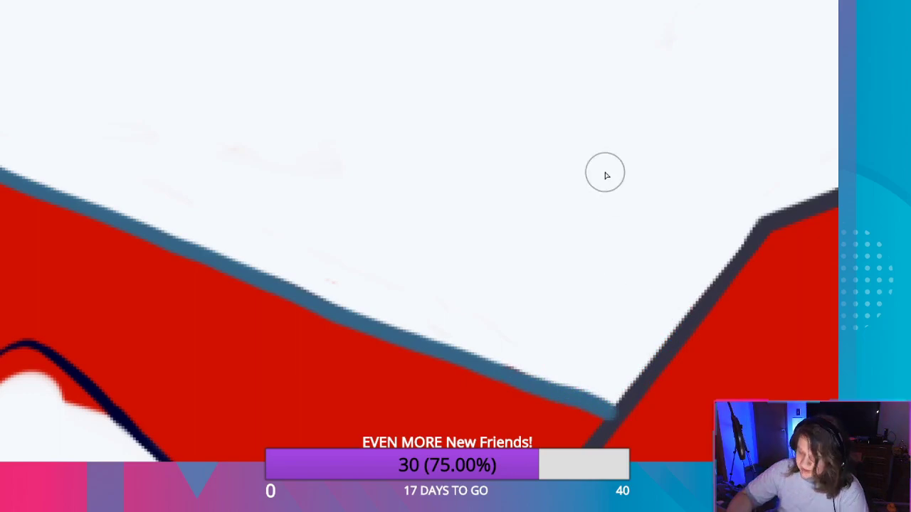
Fill the gaps at the navy-outlined snow cap's two lower notches and along its cloud-side slope with pale blue-white.
scroll(605, 173, down, 3)
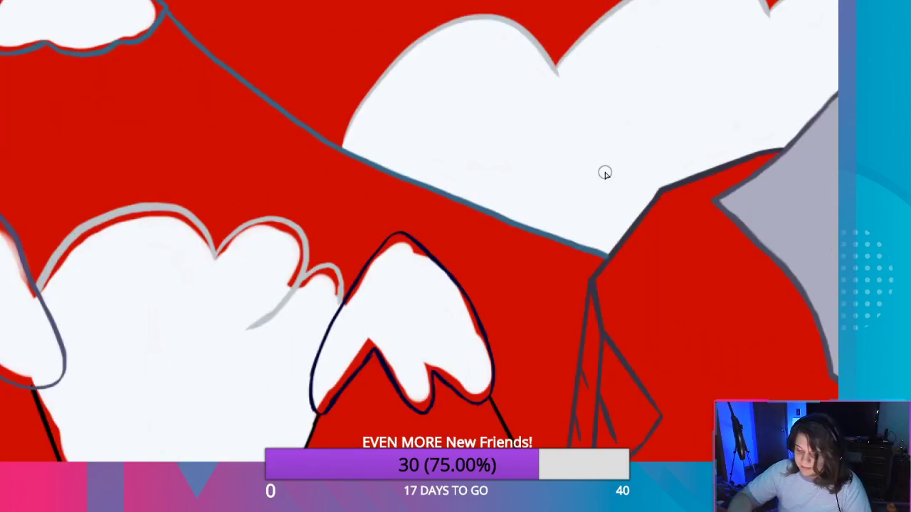
scroll(395, 316, up, 6)
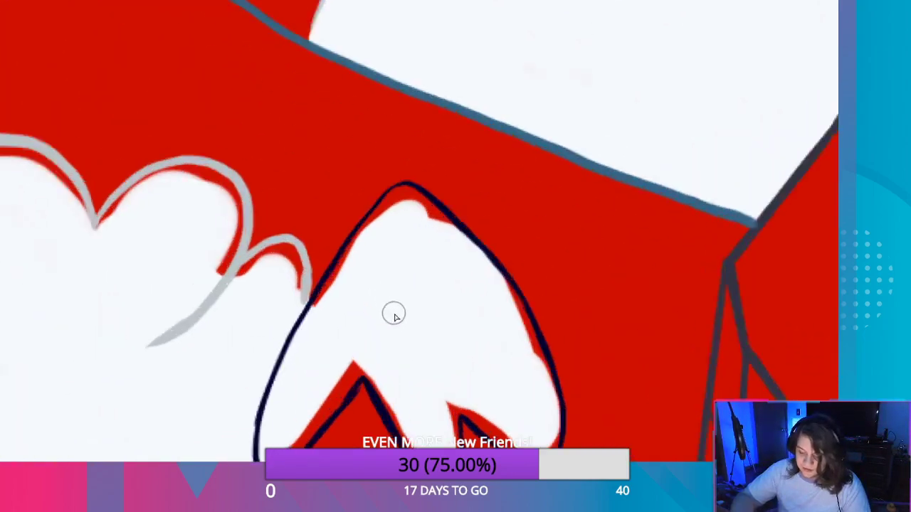
mouse_move(339, 378)
mouse_down()
mouse_move(330, 366)
mouse_move(383, 434)
mouse_up()
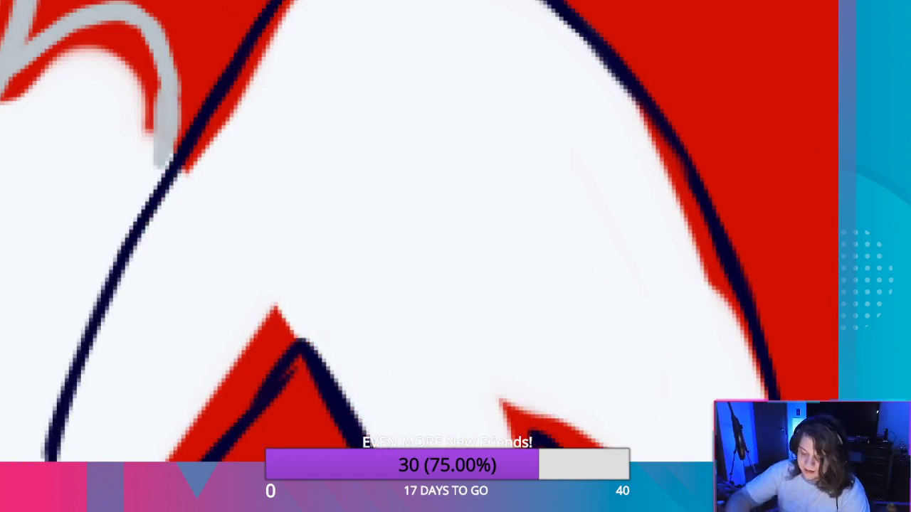
mouse_move(501, 432)
mouse_down()
mouse_move(525, 400)
mouse_move(505, 406)
mouse_move(508, 422)
mouse_move(533, 421)
mouse_move(533, 405)
mouse_move(548, 398)
mouse_up()
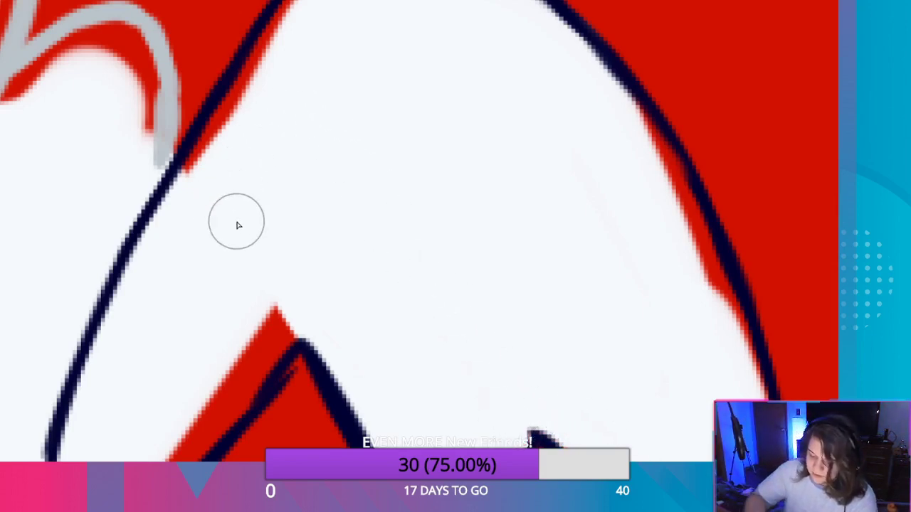
drag(211, 134, 226, 117)
drag(250, 87, 277, 30)
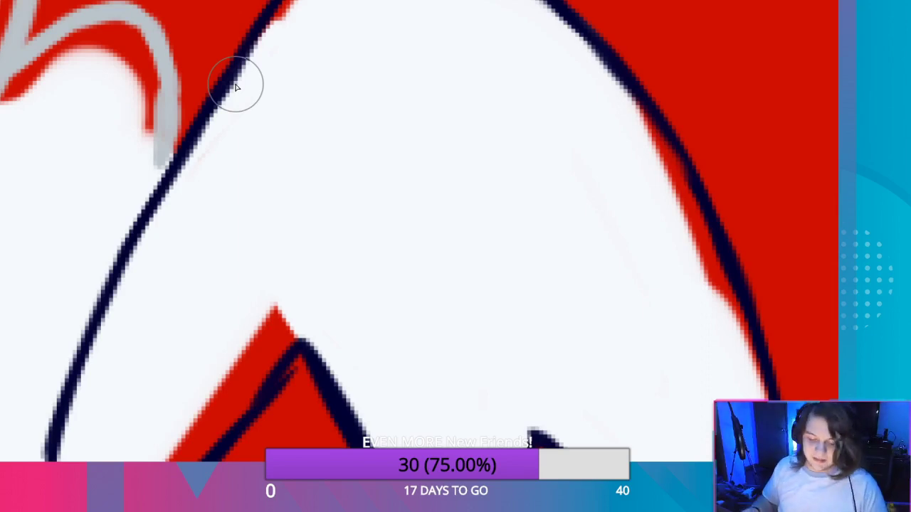
Fill the navy snow cap's middle drip and the inner edge of its cloud-side drip, redoing the stroke at that drip's tip.
drag(417, 290, 416, 126)
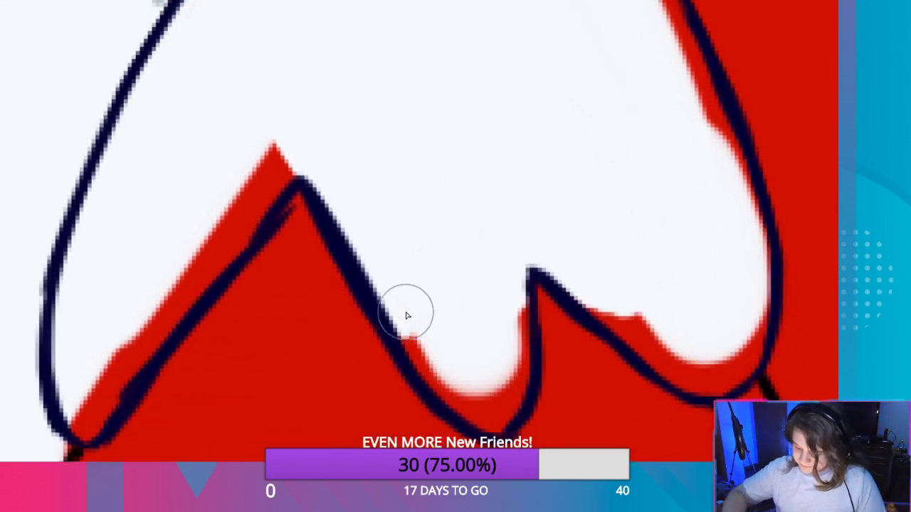
mouse_move(405, 347)
mouse_down()
mouse_move(507, 424)
mouse_move(522, 295)
mouse_move(514, 374)
mouse_move(498, 396)
mouse_move(451, 380)
mouse_move(500, 394)
mouse_move(488, 390)
mouse_up()
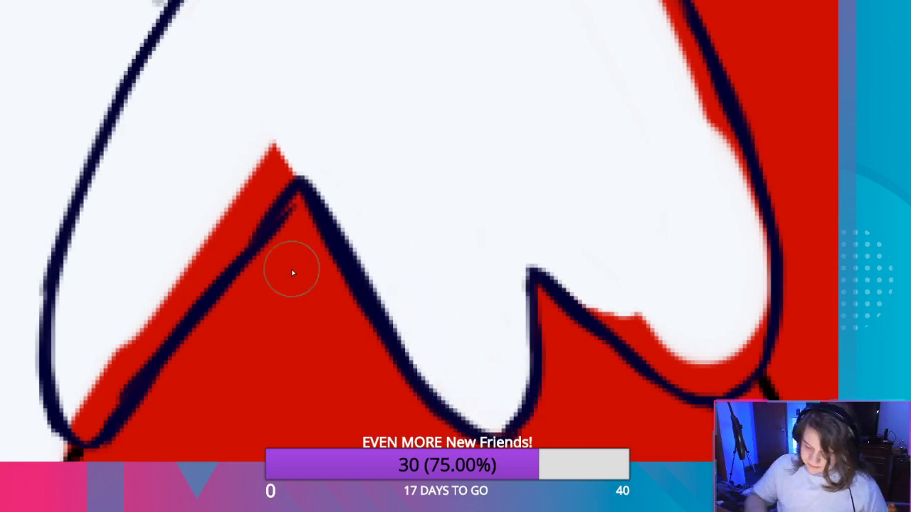
mouse_move(250, 205)
mouse_down()
mouse_move(222, 256)
mouse_move(232, 246)
mouse_move(202, 251)
mouse_move(183, 277)
mouse_move(221, 254)
mouse_move(151, 333)
mouse_move(71, 397)
mouse_move(57, 455)
mouse_move(102, 380)
mouse_move(90, 417)
mouse_move(137, 367)
mouse_move(126, 341)
mouse_move(85, 403)
mouse_move(85, 427)
mouse_move(124, 356)
mouse_up()
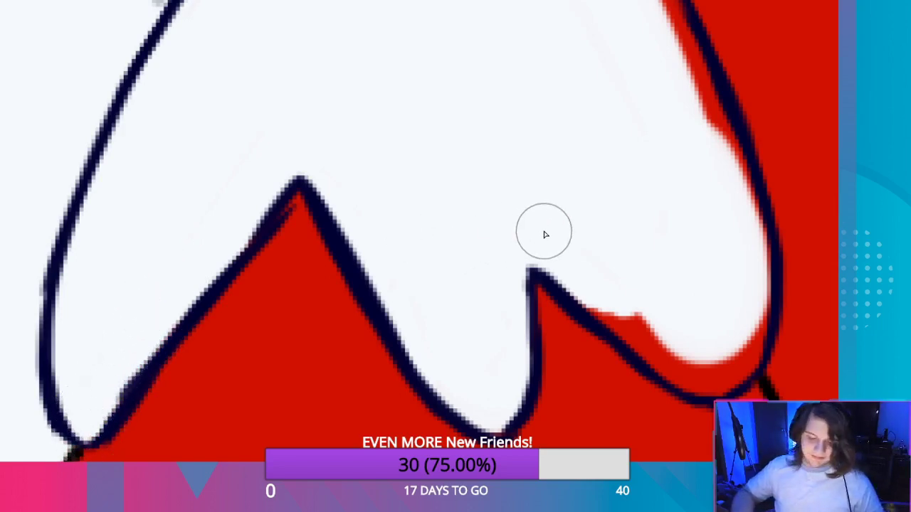
key(ctrl+z)
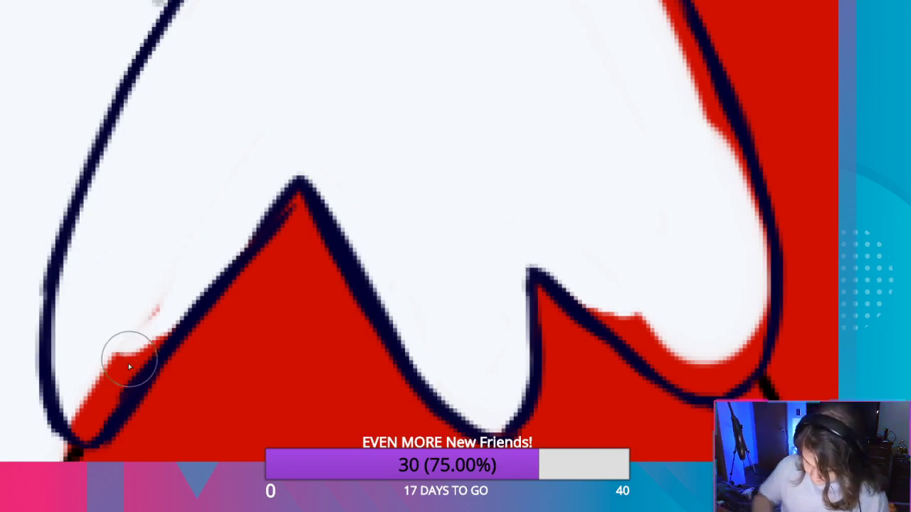
mouse_move(52, 458)
mouse_down()
mouse_move(95, 417)
mouse_move(141, 321)
mouse_up()
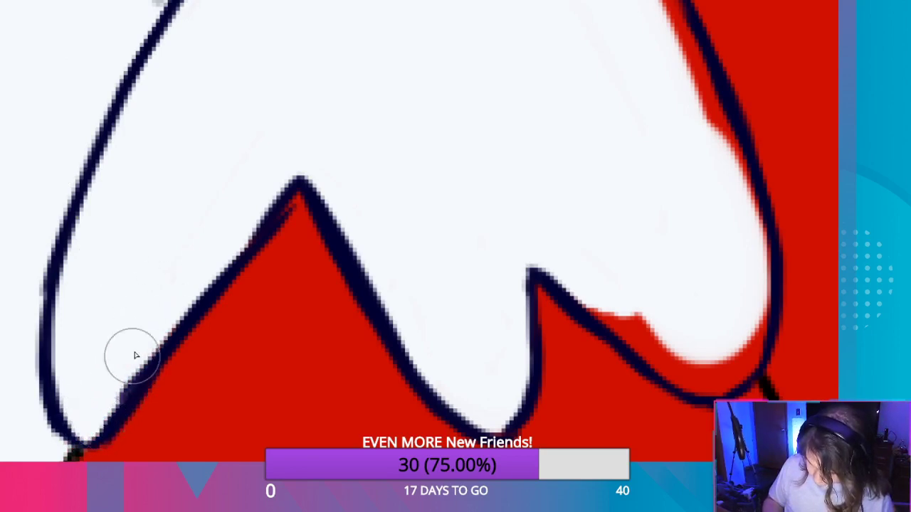
Fill the navy snow cap's outermost drip down to its outline, undoing and redoing the misplaced stroke.
drag(519, 258, 328, 226)
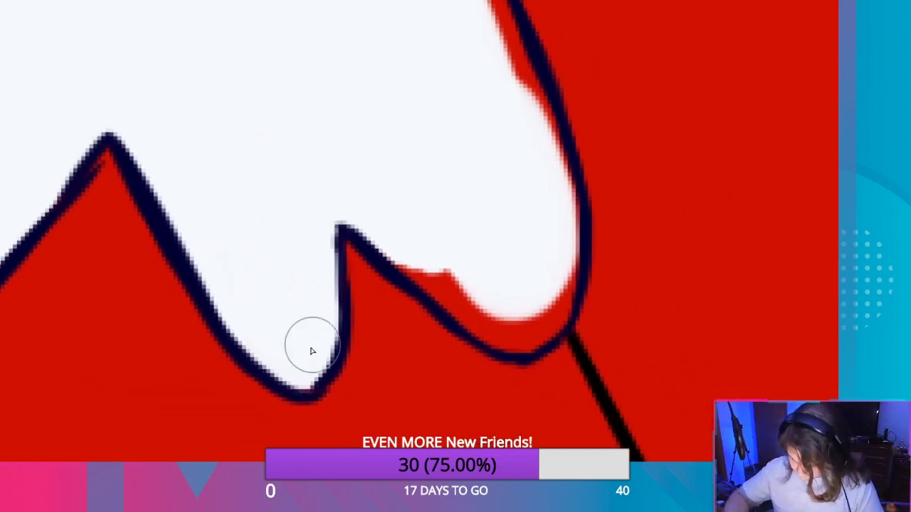
mouse_move(411, 286)
mouse_down()
mouse_move(383, 248)
mouse_move(326, 246)
mouse_move(385, 242)
mouse_up()
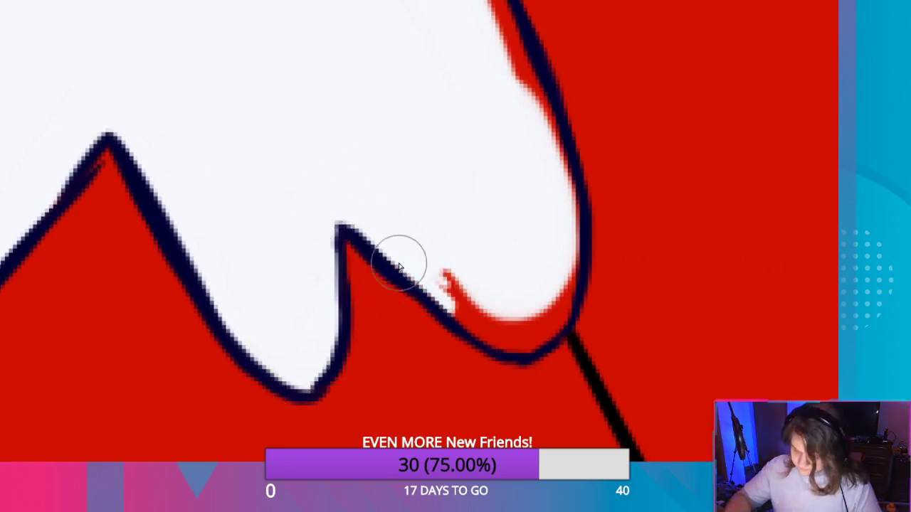
mouse_move(489, 293)
mouse_down()
mouse_move(489, 315)
mouse_move(463, 318)
mouse_move(502, 348)
mouse_move(548, 334)
mouse_move(568, 306)
mouse_move(571, 260)
mouse_move(556, 172)
mouse_move(524, 106)
mouse_move(572, 183)
mouse_move(563, 270)
mouse_move(491, 184)
mouse_up()
key(ctrl+z)
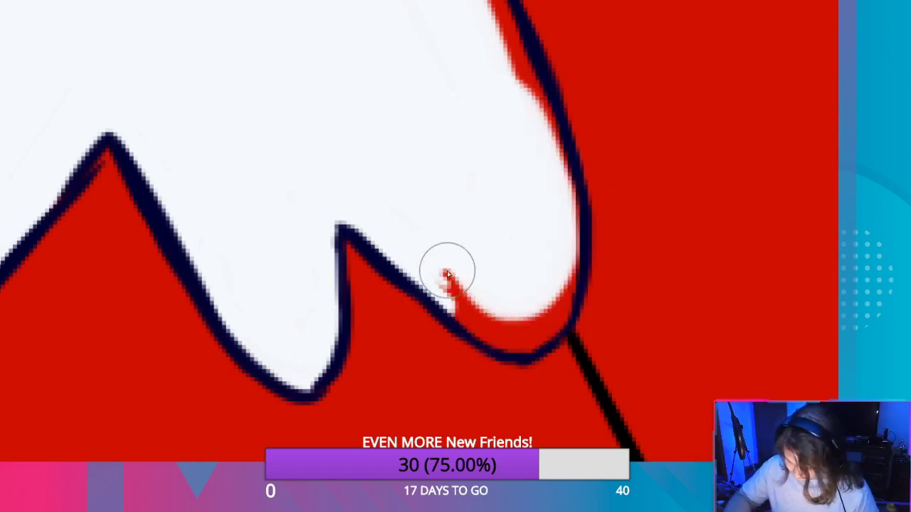
mouse_move(448, 268)
mouse_down()
mouse_move(454, 306)
mouse_move(476, 325)
mouse_move(512, 346)
mouse_move(537, 340)
mouse_move(548, 301)
mouse_move(525, 325)
mouse_move(555, 316)
mouse_move(569, 254)
mouse_move(555, 204)
mouse_move(568, 248)
mouse_move(565, 197)
mouse_move(545, 142)
mouse_move(576, 210)
mouse_move(480, 5)
mouse_move(489, 72)
mouse_move(464, 359)
mouse_up()
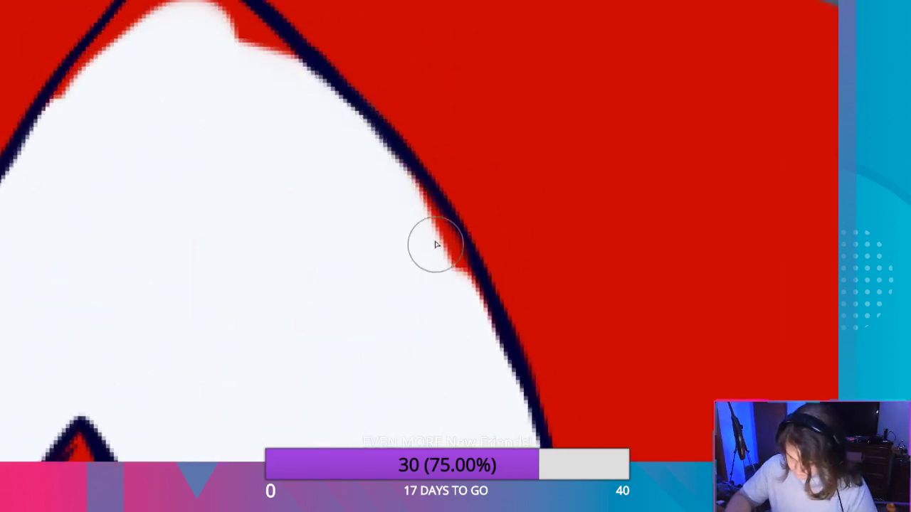
Fill the navy snow cap's outer slope, upper cloud-side slope and peak up to the outline, redoing the strokes that miss it.
mouse_move(436, 244)
mouse_down()
mouse_move(450, 255)
mouse_move(403, 176)
mouse_move(501, 342)
mouse_move(390, 163)
mouse_move(465, 264)
mouse_move(380, 210)
mouse_up()
mouse_move(290, 229)
mouse_down()
mouse_move(428, 271)
mouse_move(598, 271)
mouse_up()
mouse_move(455, 132)
mouse_down()
mouse_move(435, 81)
mouse_move(350, 144)
mouse_move(403, 77)
mouse_move(349, 161)
mouse_up()
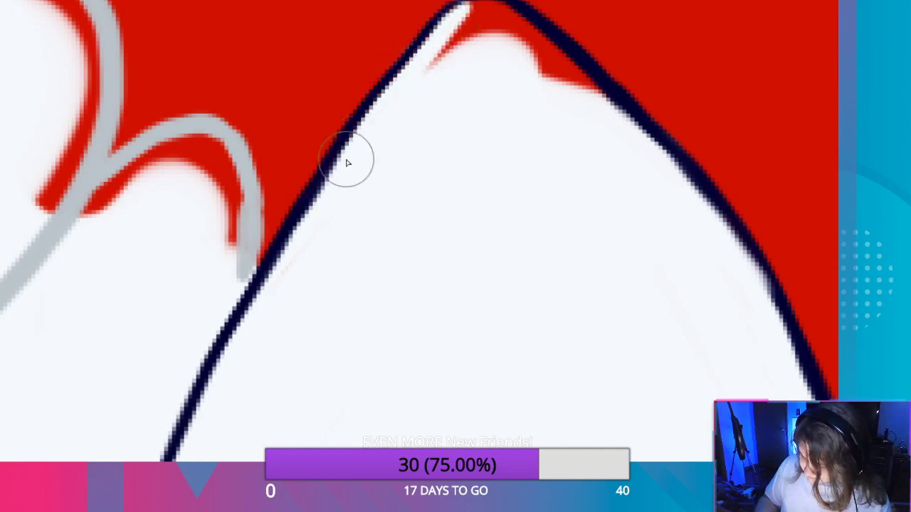
mouse_move(562, 99)
mouse_down()
mouse_move(549, 45)
mouse_move(559, 50)
mouse_move(518, 17)
mouse_move(479, 10)
mouse_up()
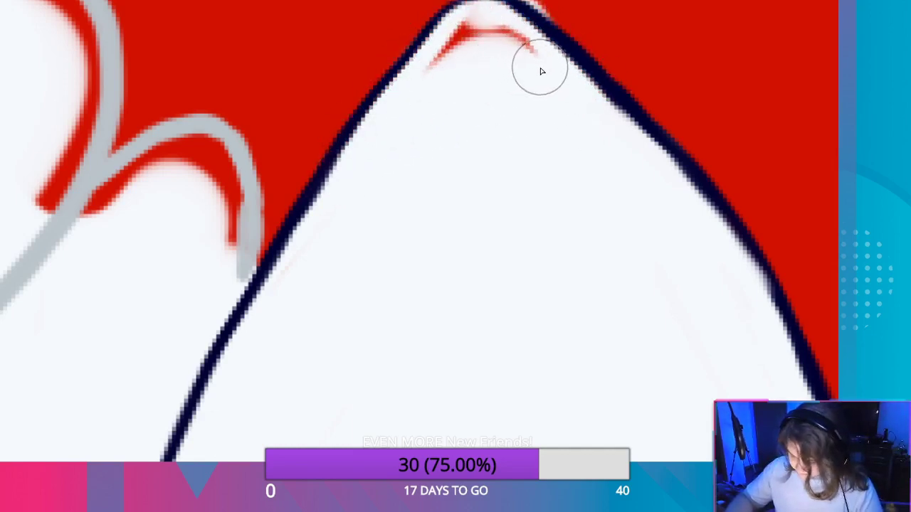
key(ctrl+z)
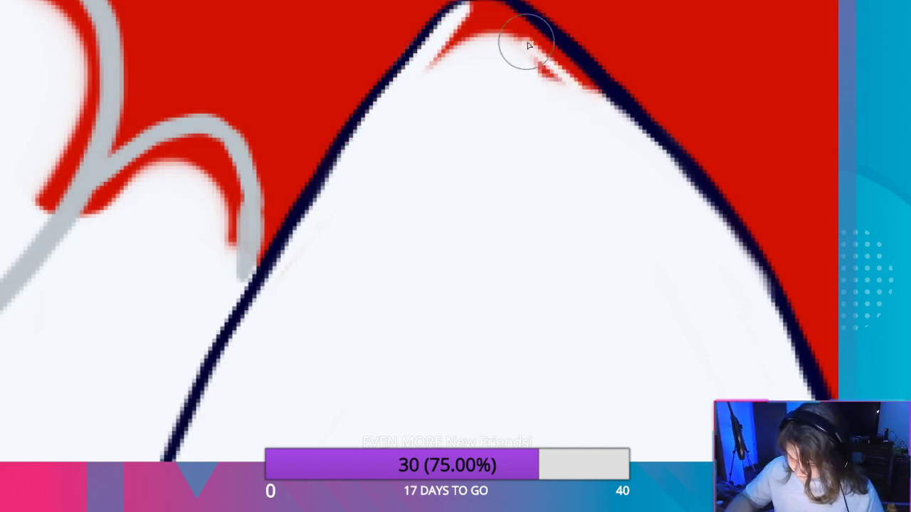
mouse_move(533, 41)
mouse_down()
mouse_move(567, 63)
mouse_move(539, 71)
mouse_move(563, 76)
mouse_move(525, 24)
mouse_move(498, 9)
mouse_move(464, 20)
mouse_move(503, 37)
mouse_move(468, 10)
mouse_move(509, 10)
mouse_move(577, 97)
mouse_move(561, 66)
mouse_move(580, 106)
mouse_move(576, 81)
mouse_move(563, 87)
mouse_move(474, 27)
mouse_move(462, 81)
mouse_up()
key(ctrl+z)
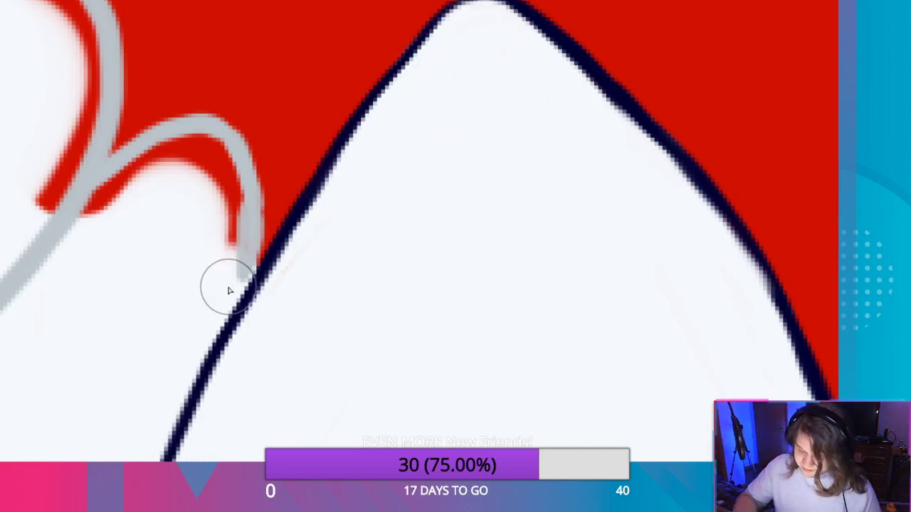
Fill beneath the grey outline of the lower cloud's smallest bump and the neighbouring middle bump with pale blue-white.
mouse_move(230, 292)
mouse_down()
mouse_move(230, 255)
mouse_move(242, 335)
mouse_up()
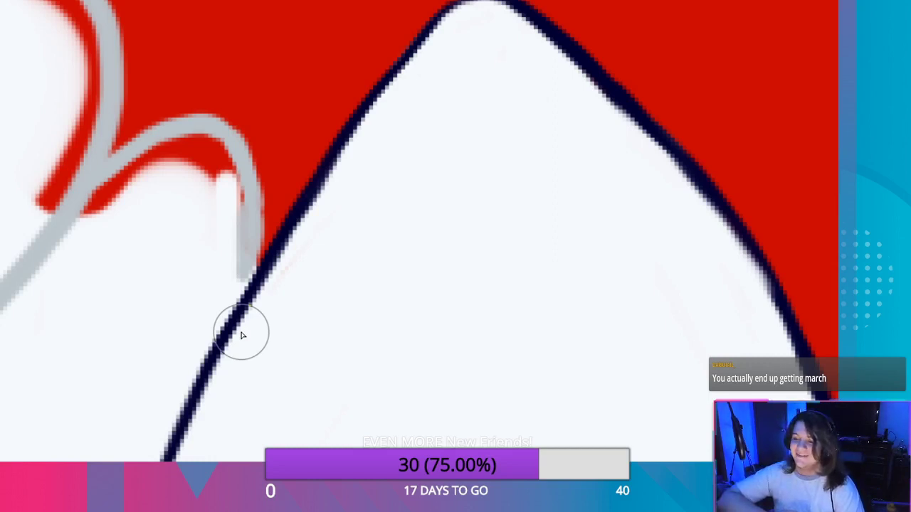
mouse_move(231, 244)
mouse_down()
mouse_move(234, 197)
mouse_move(218, 154)
mouse_move(195, 146)
mouse_move(122, 203)
mouse_move(84, 267)
mouse_up()
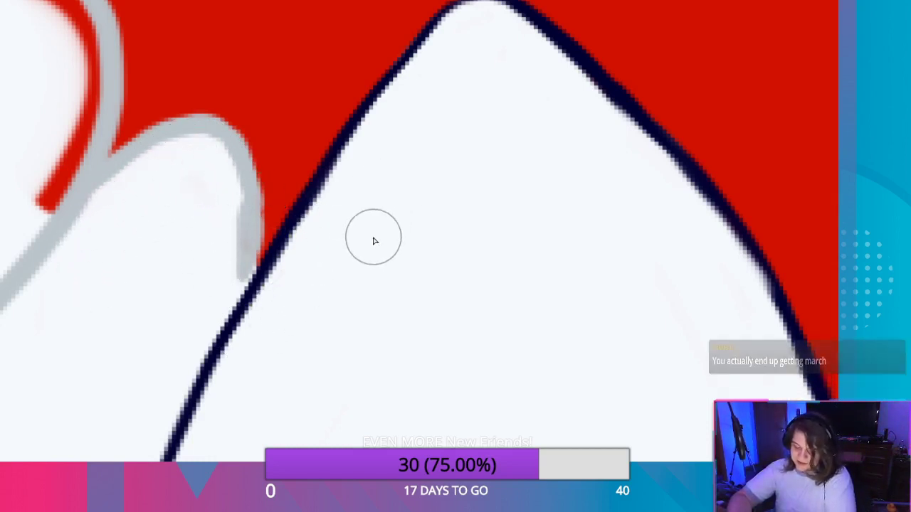
drag(249, 354, 670, 420)
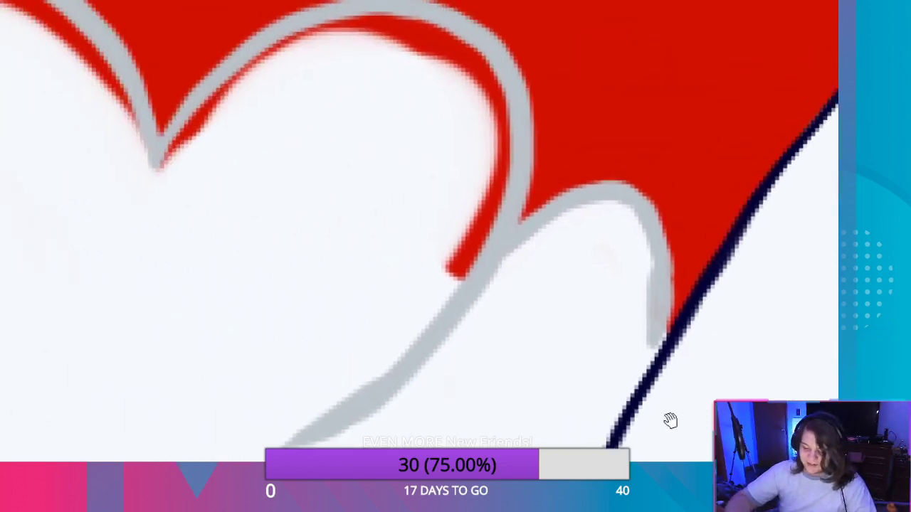
mouse_move(159, 187)
mouse_down()
mouse_move(222, 91)
mouse_move(285, 50)
mouse_move(373, 27)
mouse_move(457, 41)
mouse_move(490, 71)
mouse_move(508, 126)
mouse_up()
mouse_move(503, 186)
mouse_down()
mouse_move(474, 253)
mouse_move(441, 293)
mouse_move(484, 193)
mouse_move(476, 91)
mouse_move(378, 50)
mouse_move(241, 97)
mouse_up()
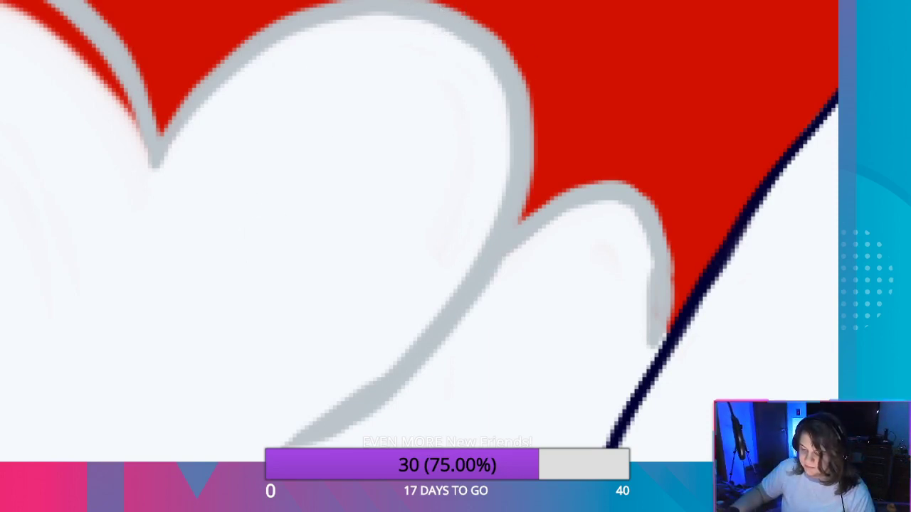
Fill the lower cloud's largest bump up to its grey outline, from the middle bump's crease to the purple-outlined mountain.
mouse_move(221, 236)
mouse_down()
mouse_move(332, 311)
mouse_move(476, 382)
mouse_up()
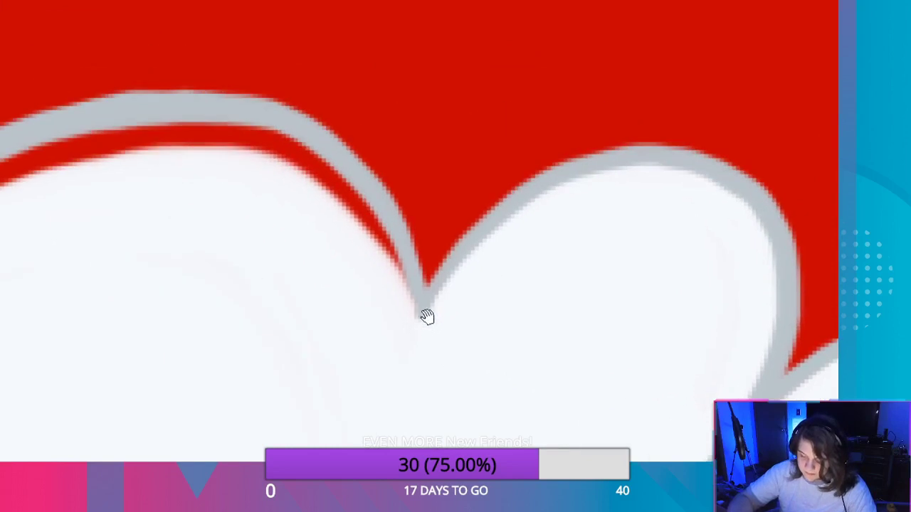
mouse_move(422, 328)
mouse_down()
mouse_move(352, 201)
mouse_move(284, 151)
mouse_move(203, 136)
mouse_move(106, 147)
mouse_move(1, 189)
mouse_up()
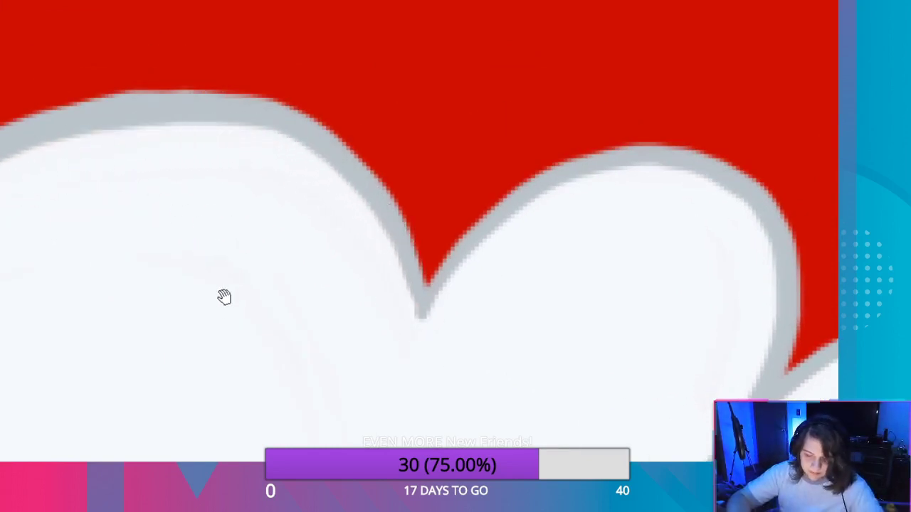
drag(224, 296, 679, 277)
mouse_move(279, 441)
mouse_down()
mouse_move(320, 363)
mouse_move(289, 425)
mouse_up()
drag(487, 181, 545, 142)
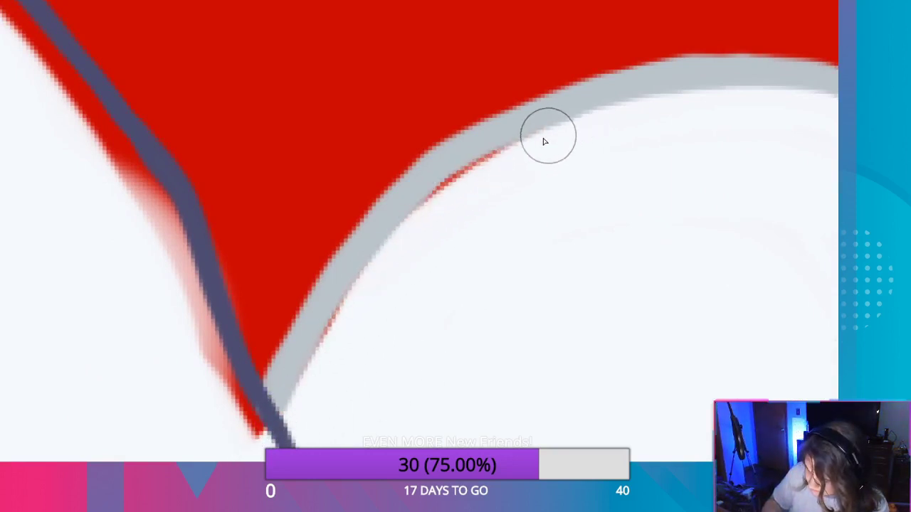
Fill the red gap inside the purple-outlined snow cap's cloud-facing slope, from the cloud edge up towards the blue slope line.
drag(264, 449, 161, 260)
mouse_move(184, 294)
mouse_down()
mouse_move(126, 178)
mouse_move(36, 61)
mouse_move(154, 213)
mouse_move(49, 69)
mouse_up()
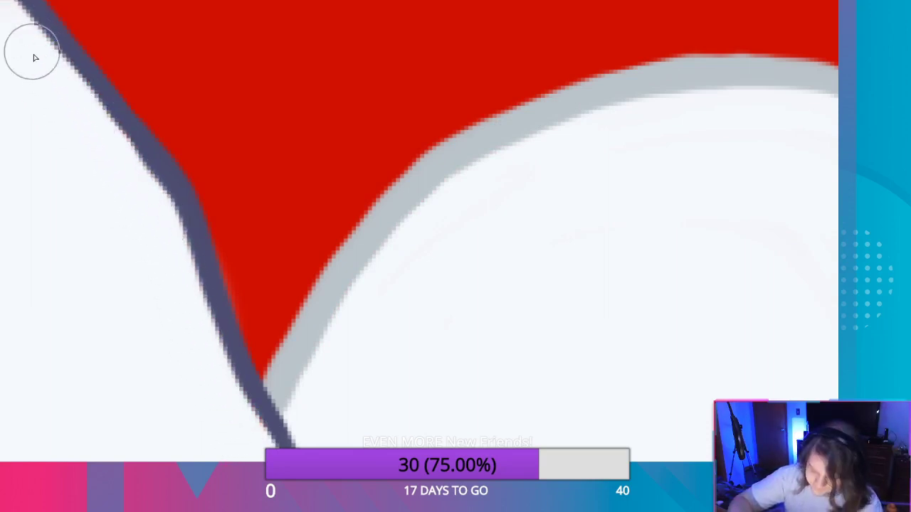
mouse_move(220, 254)
mouse_down()
mouse_move(245, 294)
mouse_move(548, 350)
mouse_move(390, 376)
mouse_up()
mouse_move(482, 410)
mouse_down()
mouse_move(507, 429)
mouse_move(435, 336)
mouse_move(474, 372)
mouse_move(431, 358)
mouse_up()
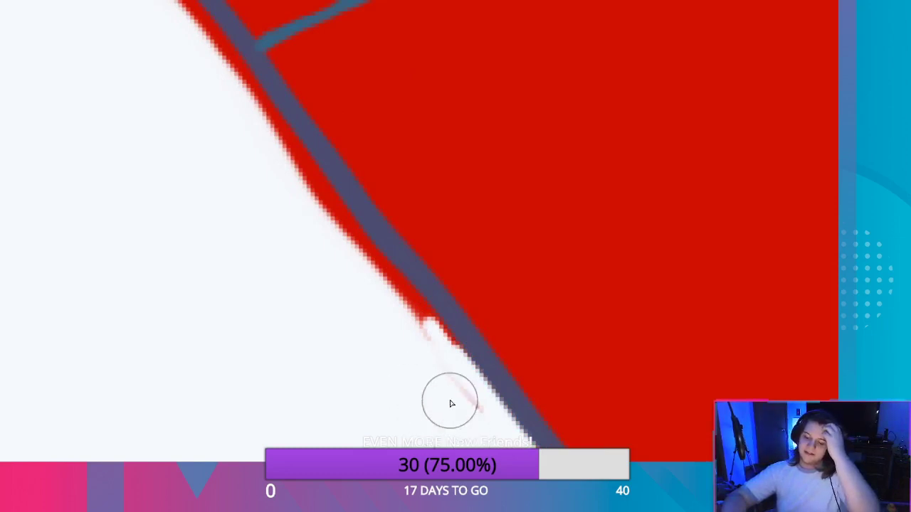
mouse_move(421, 337)
mouse_down()
mouse_move(405, 289)
mouse_move(429, 319)
mouse_move(396, 280)
mouse_move(341, 250)
mouse_move(434, 337)
mouse_move(416, 293)
mouse_move(270, 142)
mouse_move(245, 79)
mouse_up()
drag(278, 149, 450, 411)
scroll(440, 387, down, 5)
scroll(716, 287, down, 2)
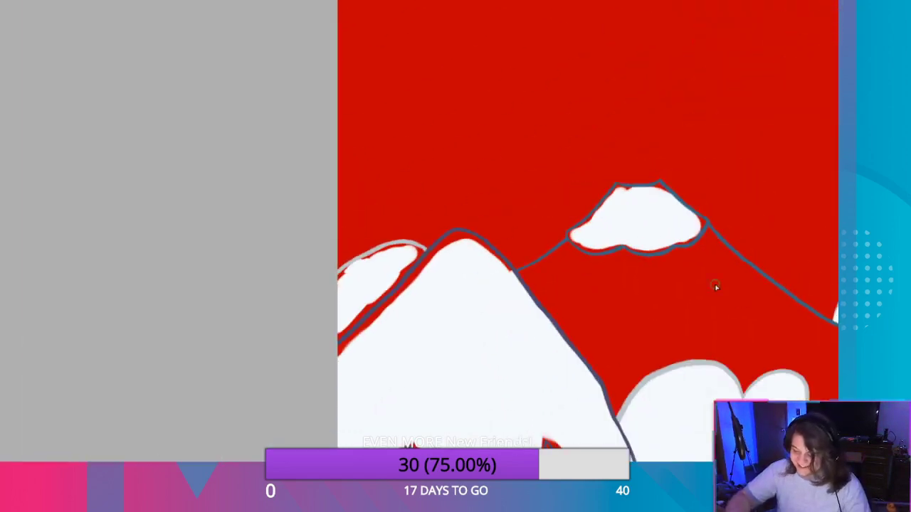
Fill the lower cloud's base along the black ridge line, from the purple snow cap past the bend towards the bottom corner.
drag(741, 168, 389, 163)
drag(595, 175, 528, 24)
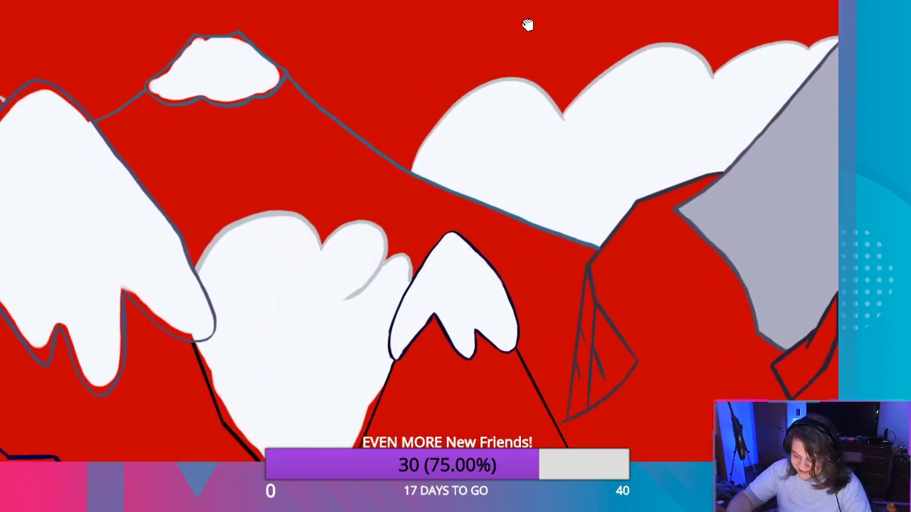
scroll(244, 399, up, 5)
scroll(173, 384, up, 4)
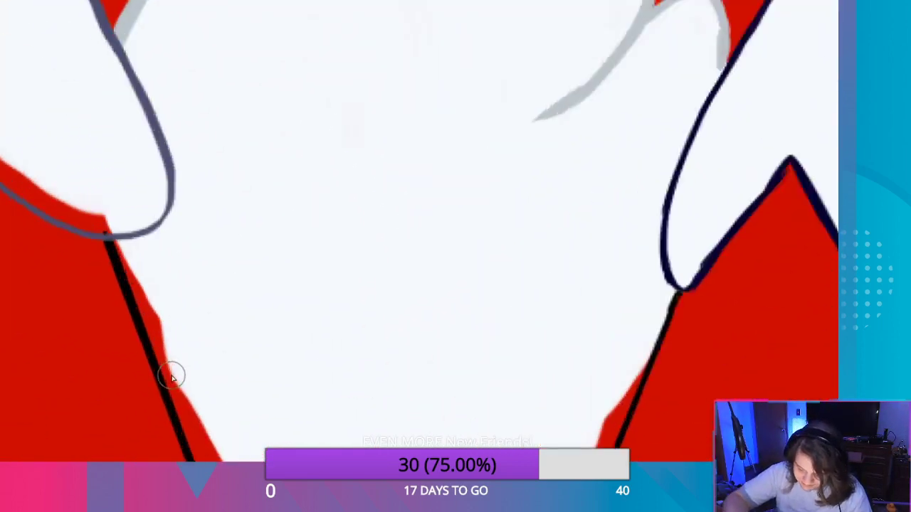
mouse_move(153, 363)
mouse_down()
mouse_move(65, 99)
mouse_move(41, 77)
mouse_move(42, 95)
mouse_up()
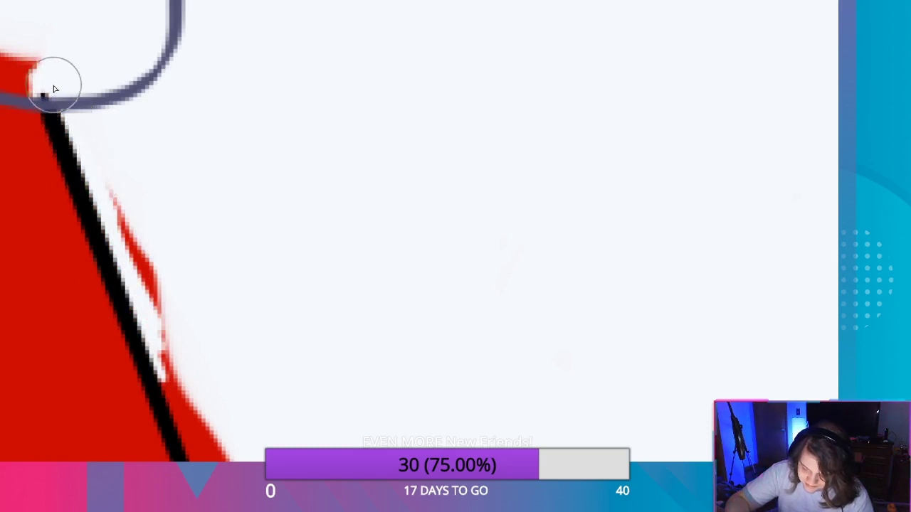
drag(115, 178, 59, 102)
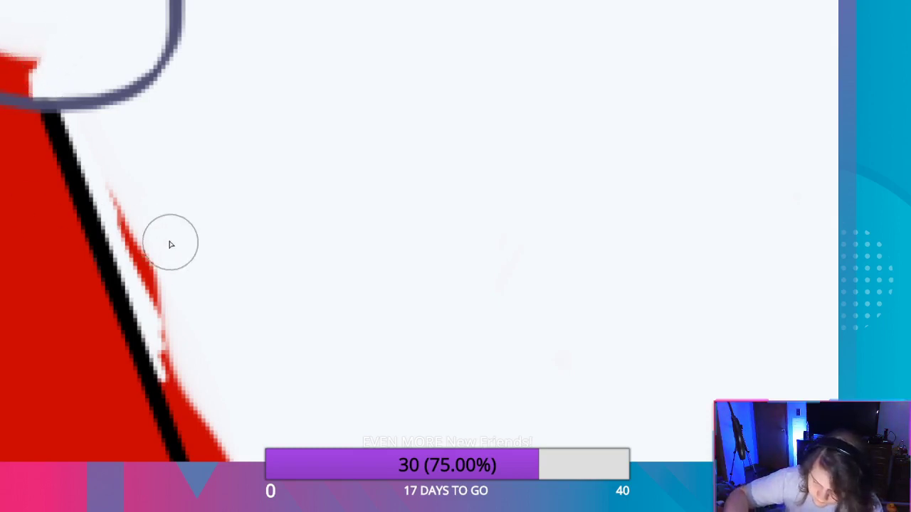
mouse_move(171, 244)
mouse_down()
mouse_move(128, 224)
mouse_move(206, 447)
mouse_move(149, 249)
mouse_move(190, 460)
mouse_move(207, 415)
mouse_move(181, 387)
mouse_up()
mouse_move(251, 420)
mouse_down()
mouse_move(229, 209)
mouse_move(195, 66)
mouse_up()
mouse_move(184, 128)
mouse_down()
mouse_move(291, 276)
mouse_move(235, 230)
mouse_move(264, 270)
mouse_move(147, 132)
mouse_move(204, 194)
mouse_move(199, 138)
mouse_move(291, 256)
mouse_move(271, 240)
mouse_move(341, 310)
mouse_move(320, 314)
mouse_move(380, 391)
mouse_move(430, 418)
mouse_up()
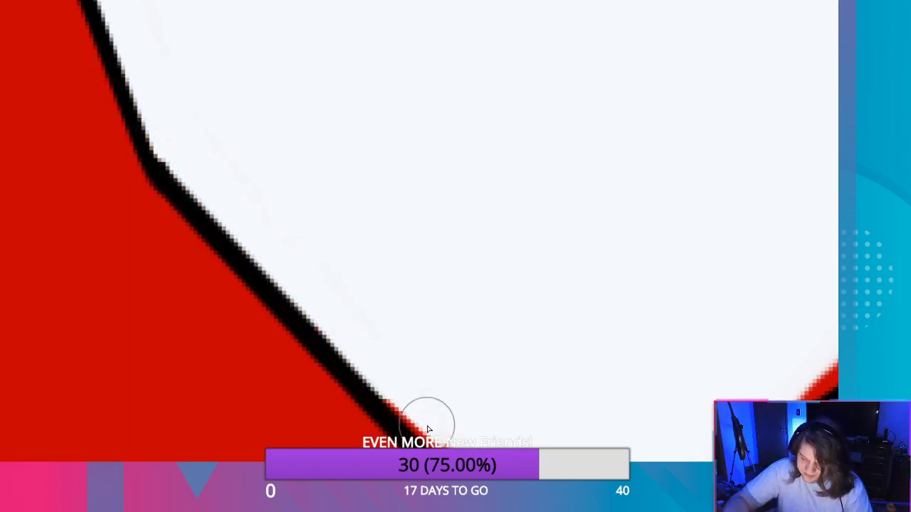
Fill the lower cloud's bottom corner and its opposite rising edge out to the black outline's bend.
scroll(390, 362, down, 3)
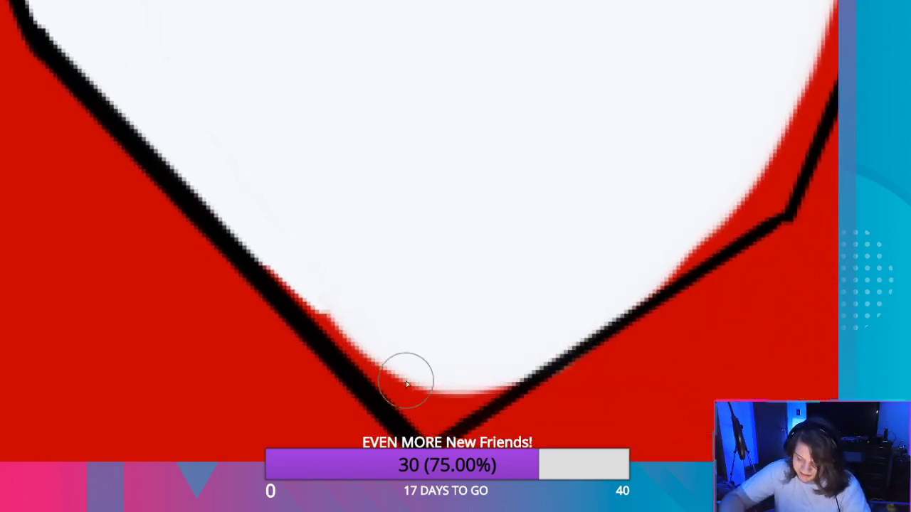
mouse_move(406, 376)
mouse_down()
mouse_move(269, 269)
mouse_move(425, 432)
mouse_move(508, 382)
mouse_move(463, 391)
mouse_move(395, 376)
mouse_move(469, 399)
mouse_up()
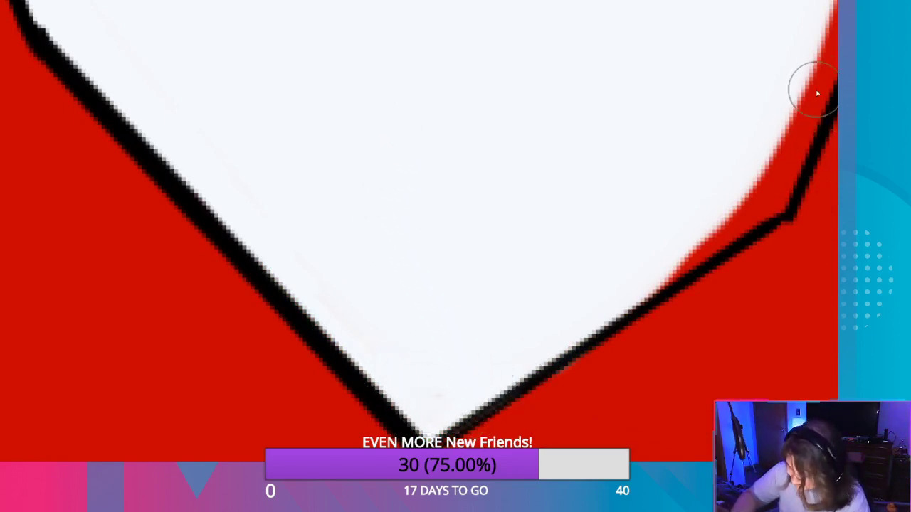
mouse_move(817, 93)
mouse_down()
mouse_move(807, 112)
mouse_move(817, 77)
mouse_move(779, 171)
mouse_move(803, 153)
mouse_move(777, 205)
mouse_move(659, 287)
mouse_up()
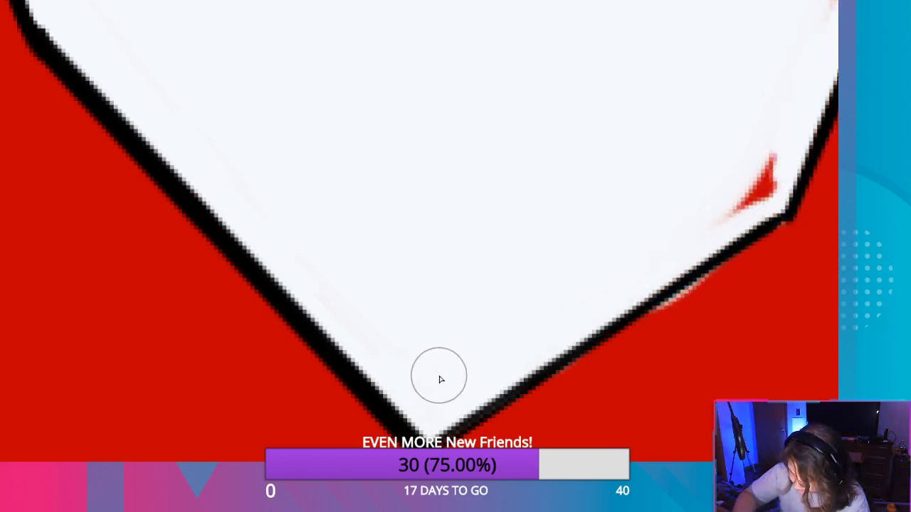
mouse_move(722, 212)
mouse_down()
mouse_move(785, 144)
mouse_move(729, 164)
mouse_up()
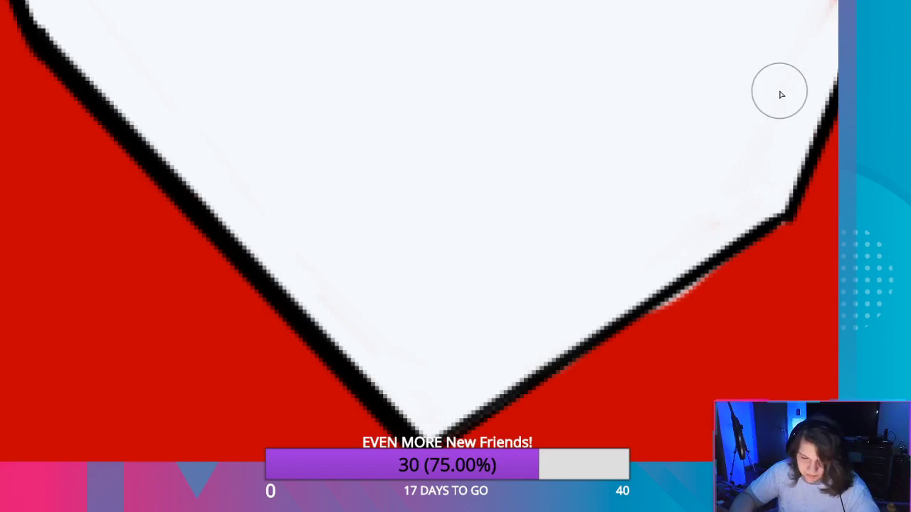
Fill the lower cloud's edge along the black ridge line beneath the navy snow cap, undoing the misplaced strokes.
scroll(781, 94, down, 3)
scroll(732, 120, up, 5)
key(ctrl+z)
key(ctrl+z)
key(ctrl+z)
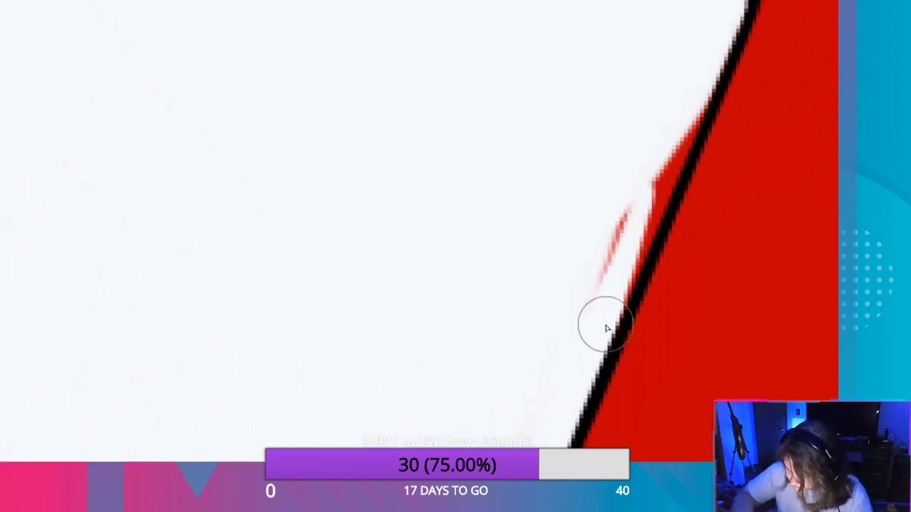
scroll(700, 186, down, 3)
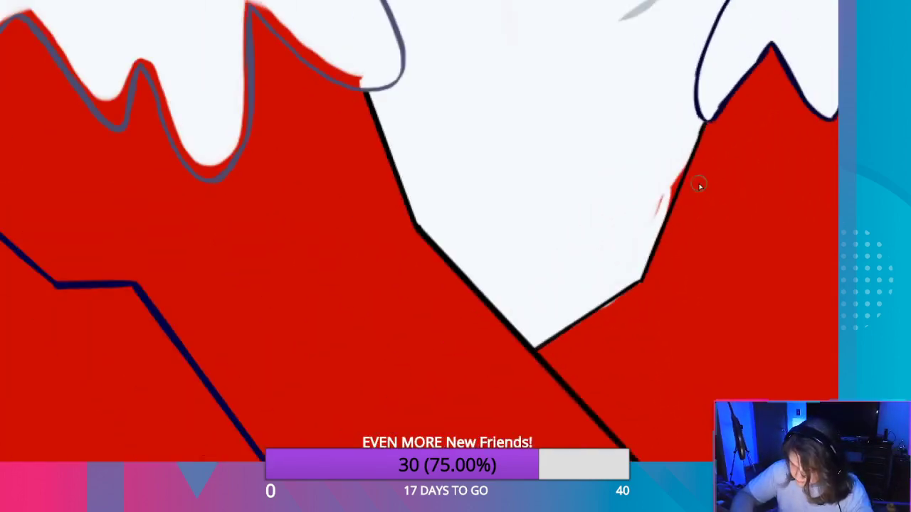
Cover the red sliver along the inner side of the black mountain edge below the small snowcap with white.
scroll(751, 225, up, 4)
mouse_move(519, 148)
mouse_down()
mouse_move(534, 149)
mouse_move(506, 168)
mouse_up()
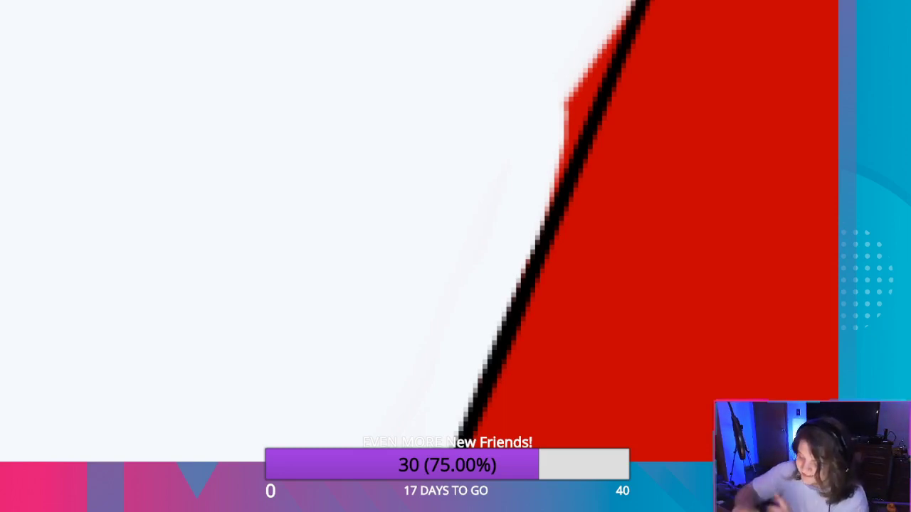
mouse_move(559, 152)
mouse_down()
mouse_move(562, 116)
mouse_move(569, 138)
mouse_move(627, 13)
mouse_up()
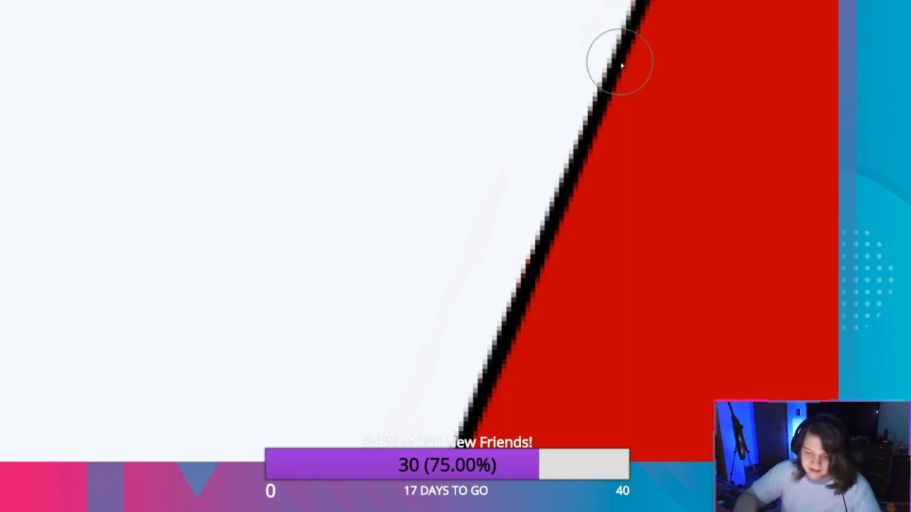
mouse_move(619, 64)
mouse_down()
mouse_move(492, 250)
mouse_move(510, 206)
mouse_up()
Extend the white of the large snowcap's longest drip to its purple outline on both sides and around the tip.
scroll(550, 184, down, 5)
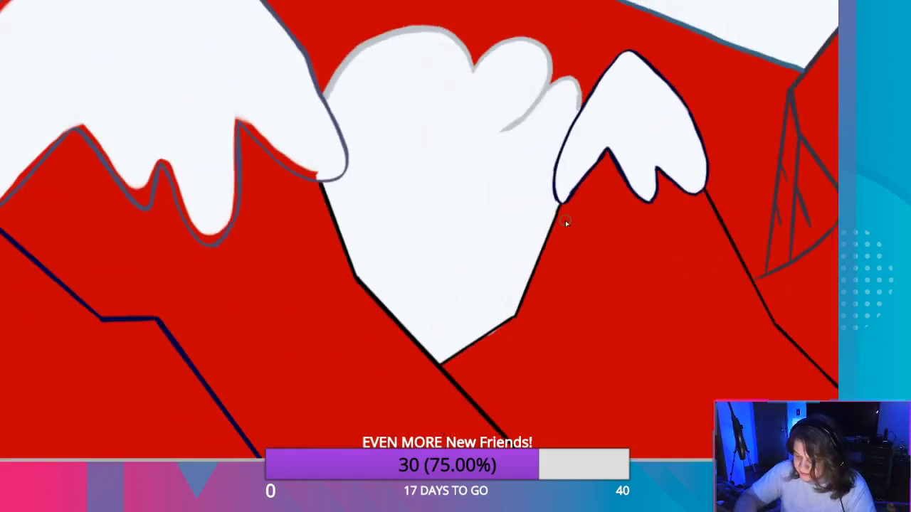
drag(453, 217, 602, 284)
drag(473, 256, 530, 321)
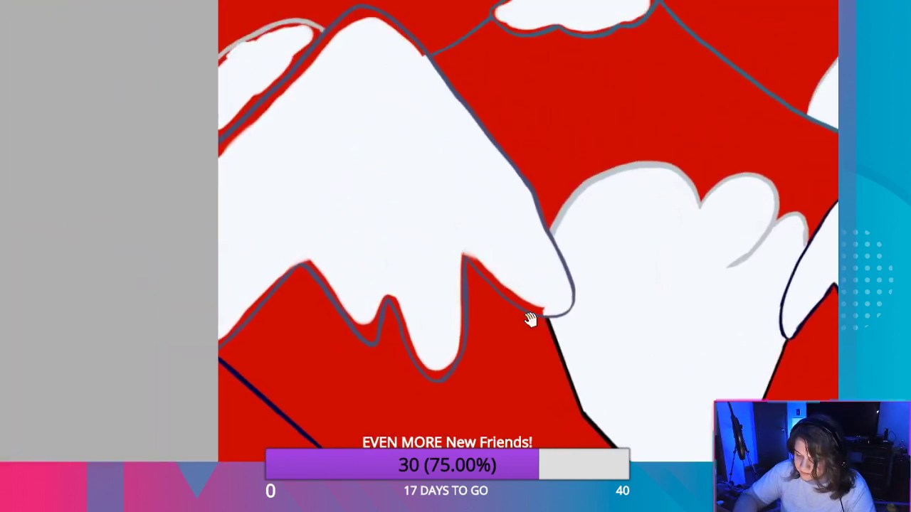
scroll(427, 310, up, 3)
mouse_move(372, 294)
mouse_down()
mouse_move(389, 403)
mouse_move(372, 274)
mouse_move(301, 209)
mouse_move(377, 287)
mouse_up()
scroll(380, 336, up, 3)
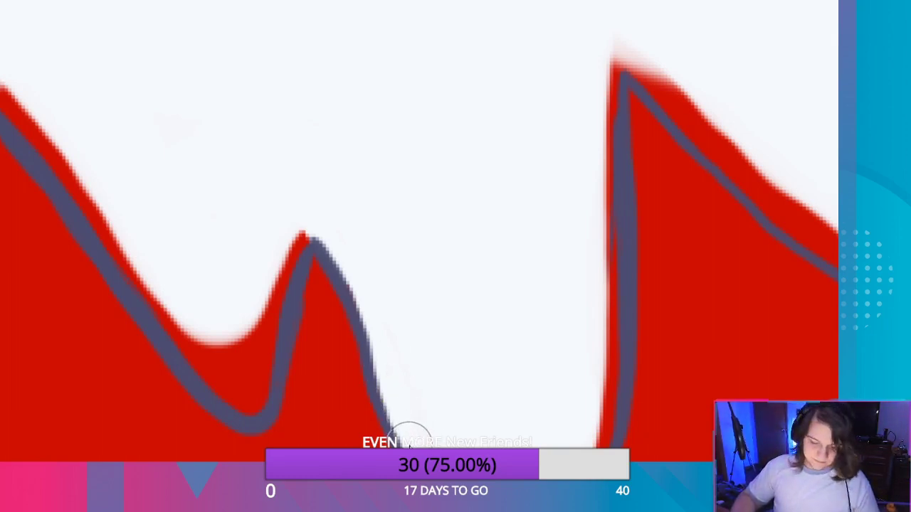
drag(449, 435, 366, 258)
mouse_move(332, 301)
mouse_down()
mouse_move(361, 367)
mouse_move(340, 315)
mouse_move(348, 303)
mouse_move(368, 368)
mouse_move(420, 406)
mouse_move(456, 377)
mouse_move(413, 387)
mouse_move(459, 356)
mouse_move(473, 358)
mouse_move(501, 309)
mouse_move(515, 248)
mouse_move(516, 276)
mouse_move(521, 62)
mouse_up()
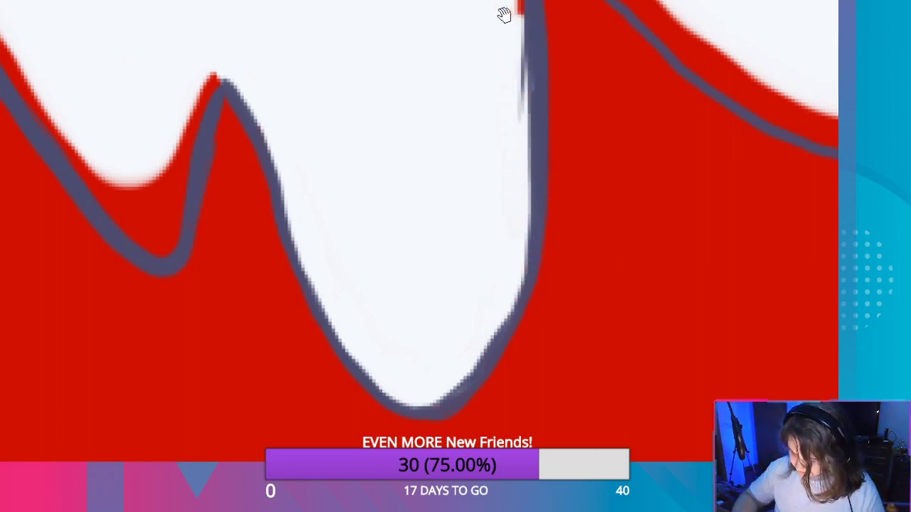
Cover the red gap above the purple outline along the lower edge of the large snowcap's outermost lobe with white.
mouse_move(504, 14)
mouse_down()
mouse_move(460, 301)
mouse_move(476, 275)
mouse_move(463, 301)
mouse_move(468, 183)
mouse_up()
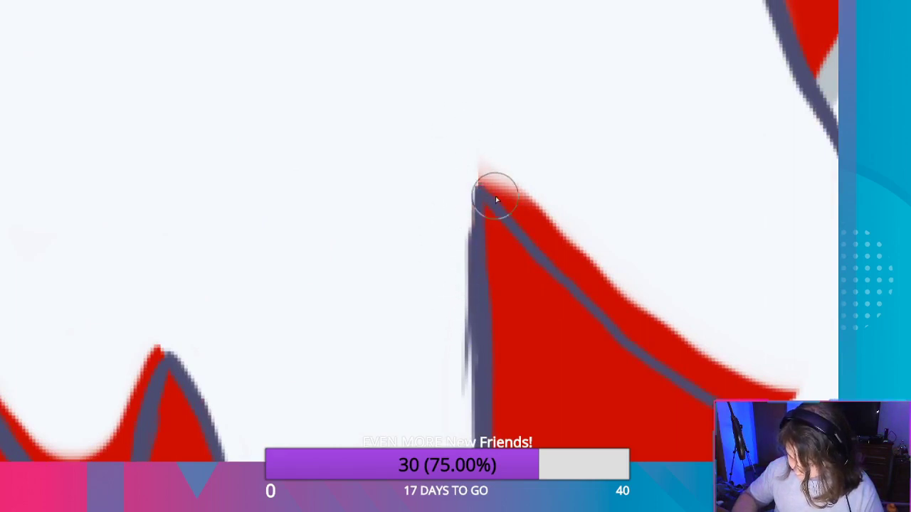
mouse_move(524, 200)
mouse_down()
mouse_move(474, 163)
mouse_move(501, 194)
mouse_move(477, 163)
mouse_move(491, 135)
mouse_move(556, 258)
mouse_move(647, 332)
mouse_move(661, 320)
mouse_move(651, 301)
mouse_move(560, 258)
mouse_move(411, 298)
mouse_up()
mouse_move(349, 238)
mouse_down()
mouse_move(435, 309)
mouse_move(475, 322)
mouse_move(464, 311)
mouse_move(488, 341)
mouse_move(457, 327)
mouse_move(488, 343)
mouse_move(565, 350)
mouse_move(534, 323)
mouse_up()
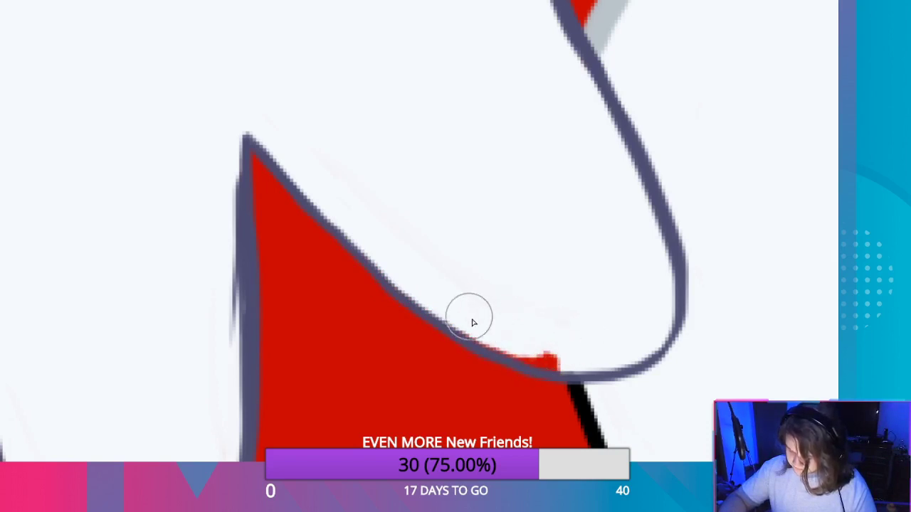
mouse_move(472, 322)
mouse_down()
mouse_move(459, 325)
mouse_move(558, 370)
mouse_up()
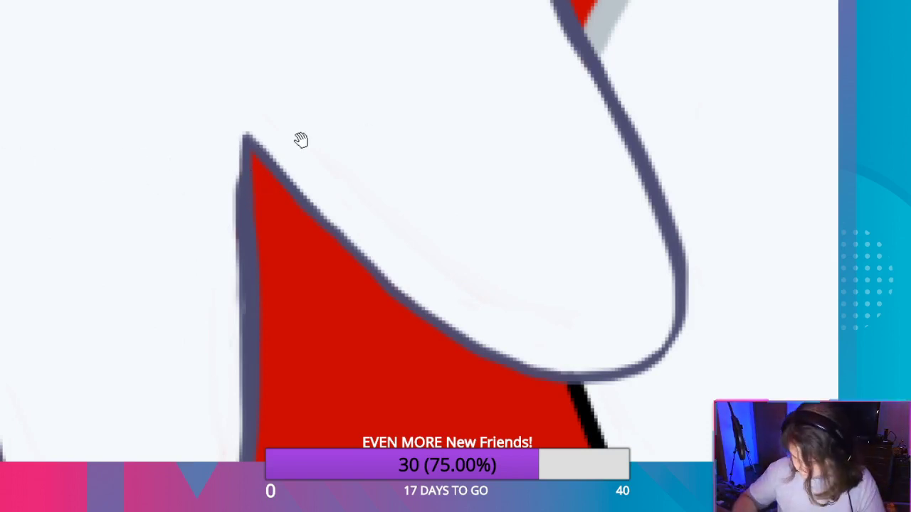
Fill the red gaps in the large snowcap's short drip and beside the small middle peak with white up to the outline.
drag(148, 212, 612, 231)
mouse_move(258, 393)
mouse_down()
mouse_move(230, 378)
mouse_move(256, 417)
mouse_move(224, 371)
mouse_move(261, 413)
mouse_up()
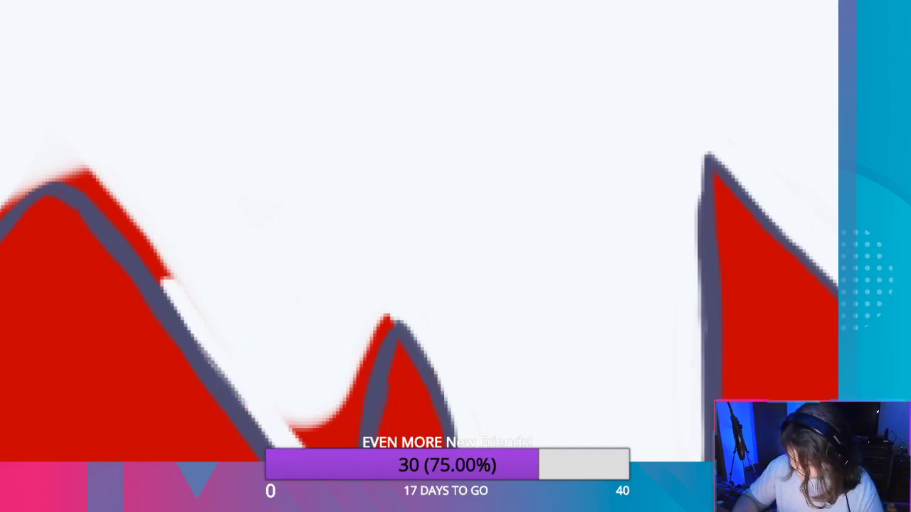
drag(353, 449, 402, 278)
drag(385, 332, 405, 298)
drag(337, 410, 366, 336)
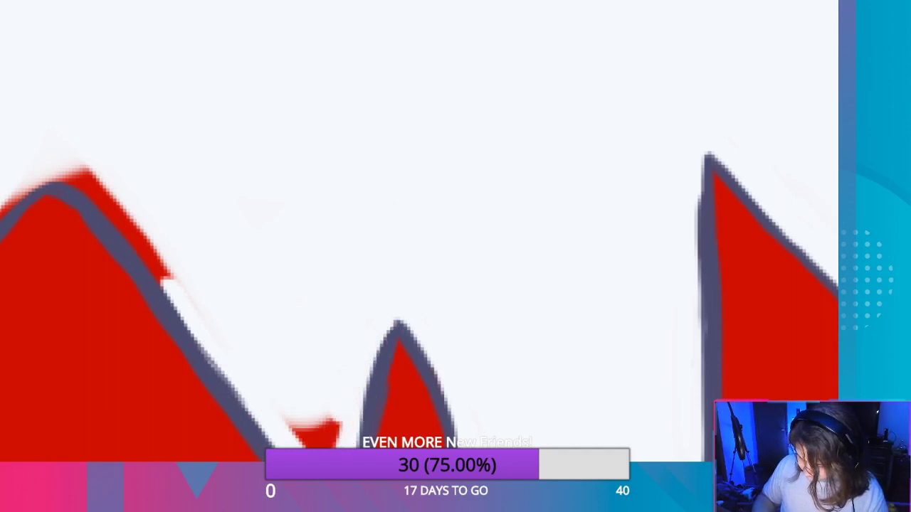
drag(306, 436, 309, 437)
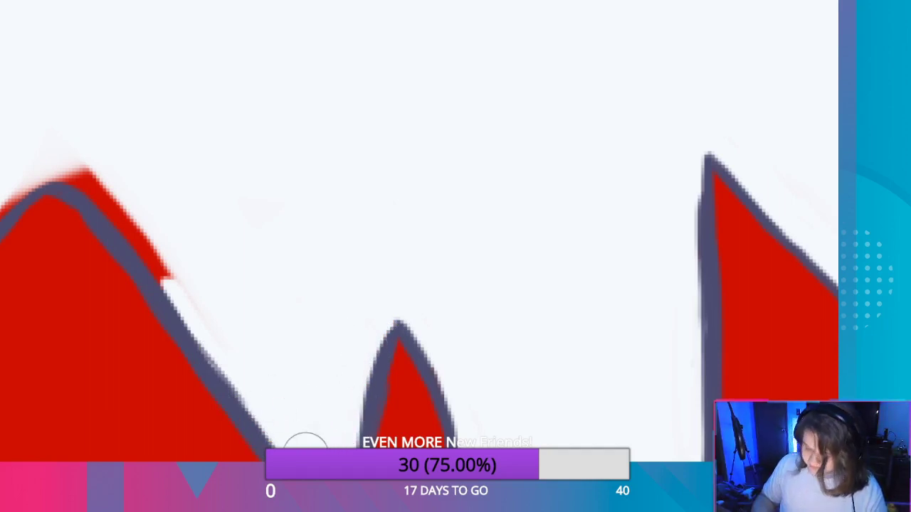
Cover the red fringe along both slopes and the tip of the red peak nearest the canvas edge with white.
mouse_move(185, 233)
mouse_down()
mouse_move(90, 148)
mouse_move(81, 177)
mouse_move(225, 377)
mouse_up()
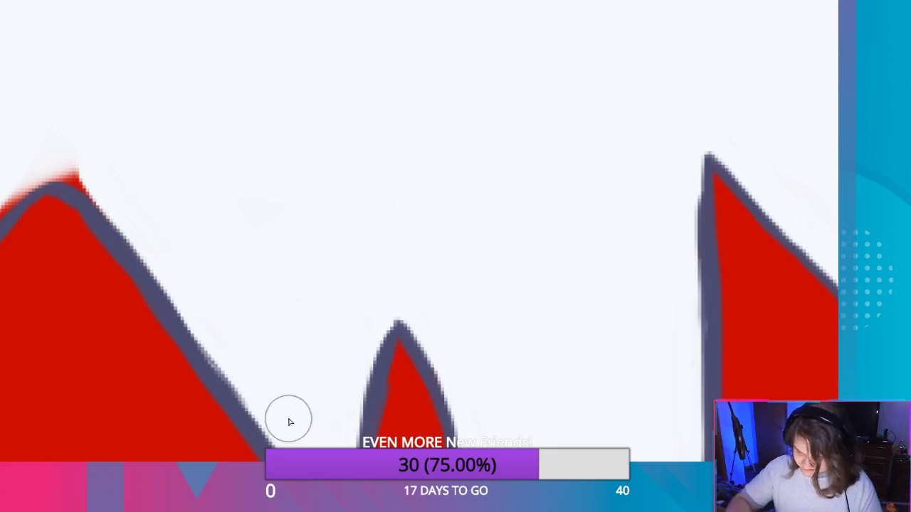
mouse_move(139, 223)
mouse_down()
mouse_move(171, 247)
mouse_move(513, 256)
mouse_move(588, 131)
mouse_up()
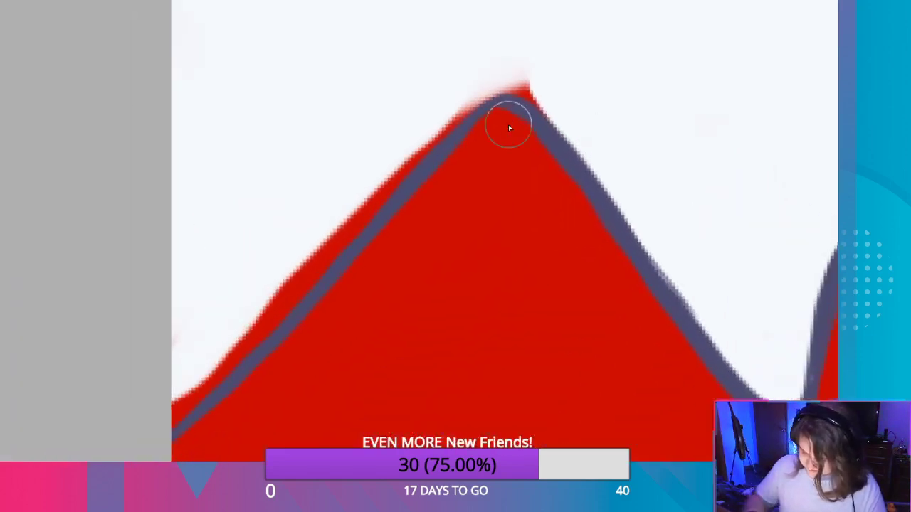
mouse_move(226, 296)
mouse_down()
mouse_move(190, 362)
mouse_move(166, 436)
mouse_move(266, 321)
mouse_move(260, 329)
mouse_move(327, 193)
mouse_move(377, 187)
mouse_move(348, 228)
mouse_move(479, 101)
mouse_up()
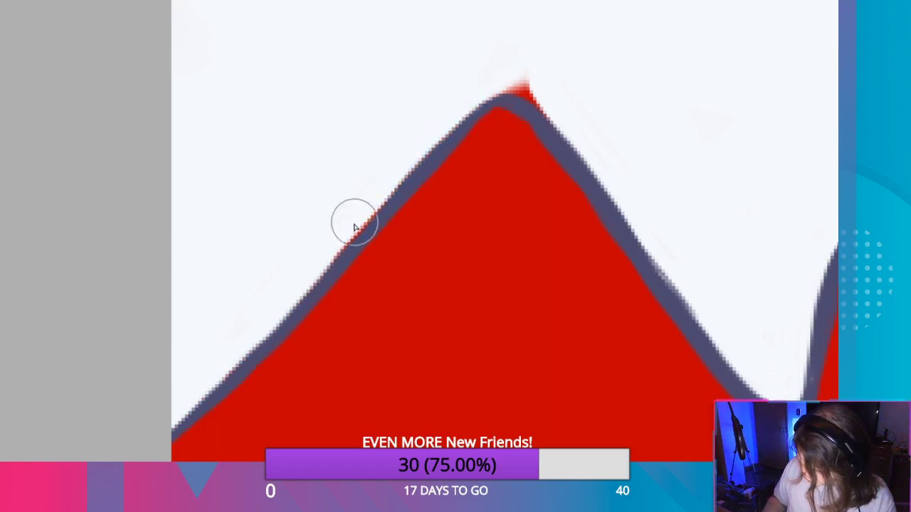
mouse_move(354, 224)
mouse_down()
mouse_move(388, 199)
mouse_move(379, 218)
mouse_up()
mouse_move(538, 79)
mouse_down()
mouse_move(539, 111)
mouse_move(504, 93)
mouse_up()
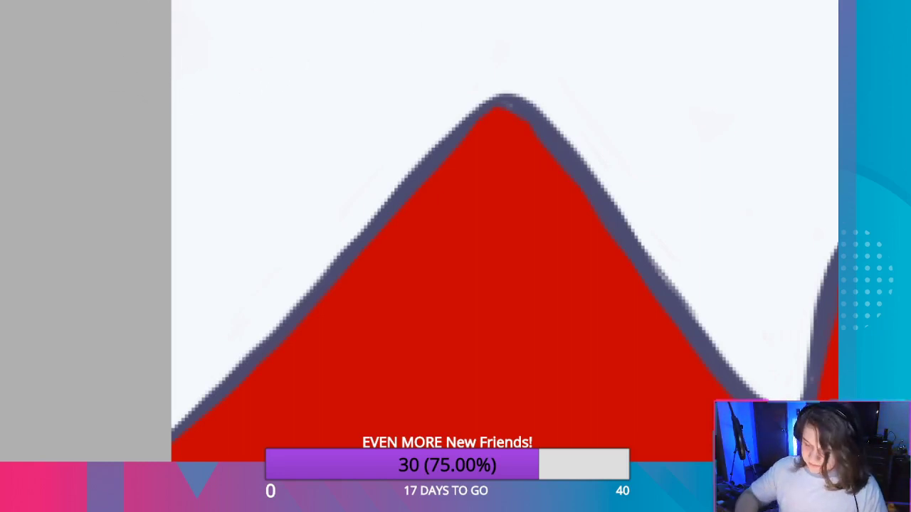
Fill the red gaps on both sides of the large snowcap's upper purple outline and inside the neighbouring grey-outlined hill with white.
mouse_move(349, 240)
mouse_down()
mouse_move(591, 384)
mouse_move(510, 436)
mouse_move(586, 155)
mouse_move(645, 130)
mouse_up()
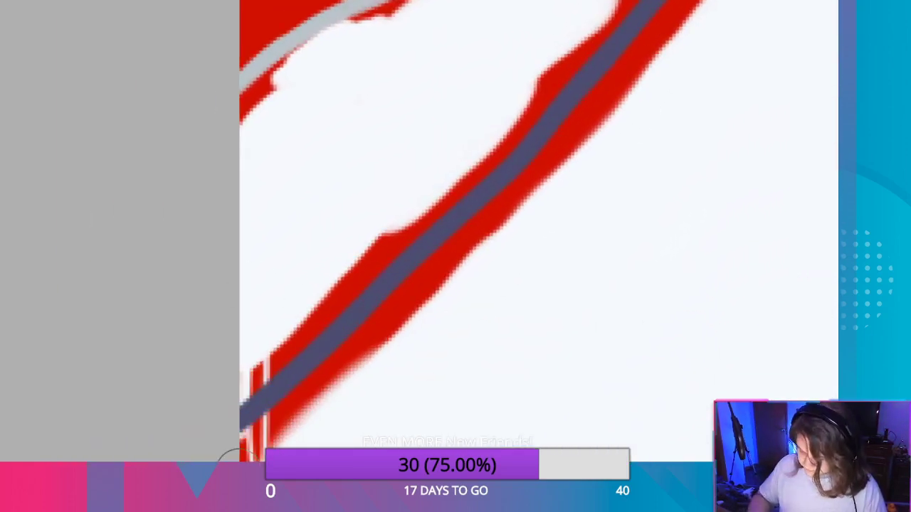
mouse_move(242, 473)
mouse_down()
mouse_move(257, 441)
mouse_move(249, 401)
mouse_move(303, 342)
mouse_up()
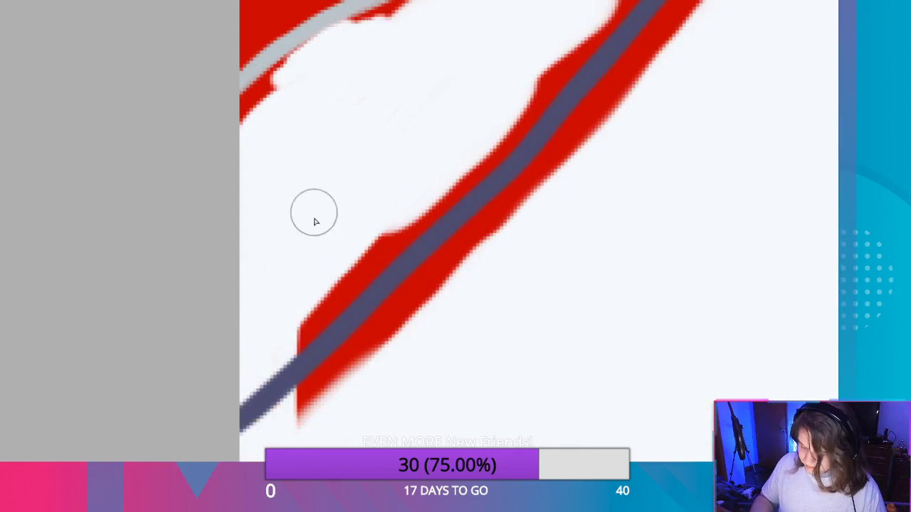
mouse_move(314, 213)
mouse_down()
mouse_move(305, 444)
mouse_move(331, 330)
mouse_move(380, 211)
mouse_move(321, 445)
mouse_move(344, 252)
mouse_move(366, 287)
mouse_move(370, 330)
mouse_move(441, 133)
mouse_move(421, 275)
mouse_move(384, 264)
mouse_move(441, 201)
mouse_move(462, 200)
mouse_move(471, 283)
mouse_move(524, 106)
mouse_move(527, 183)
mouse_move(483, 223)
mouse_move(592, 22)
mouse_move(600, 135)
mouse_move(644, 43)
mouse_move(721, 1)
mouse_up()
mouse_move(644, 33)
mouse_down()
mouse_move(667, 44)
mouse_move(631, 87)
mouse_move(575, 124)
mouse_move(675, 239)
mouse_up()
mouse_move(400, 254)
mouse_down()
mouse_move(378, 228)
mouse_move(315, 264)
mouse_move(381, 214)
mouse_move(522, 135)
mouse_move(542, 128)
mouse_move(472, 173)
mouse_move(573, 122)
mouse_move(520, 167)
mouse_move(448, 176)
mouse_move(557, 119)
mouse_move(520, 156)
mouse_move(693, 183)
mouse_move(722, 134)
mouse_move(605, 106)
mouse_move(711, 163)
mouse_move(693, 163)
mouse_move(665, 108)
mouse_up()
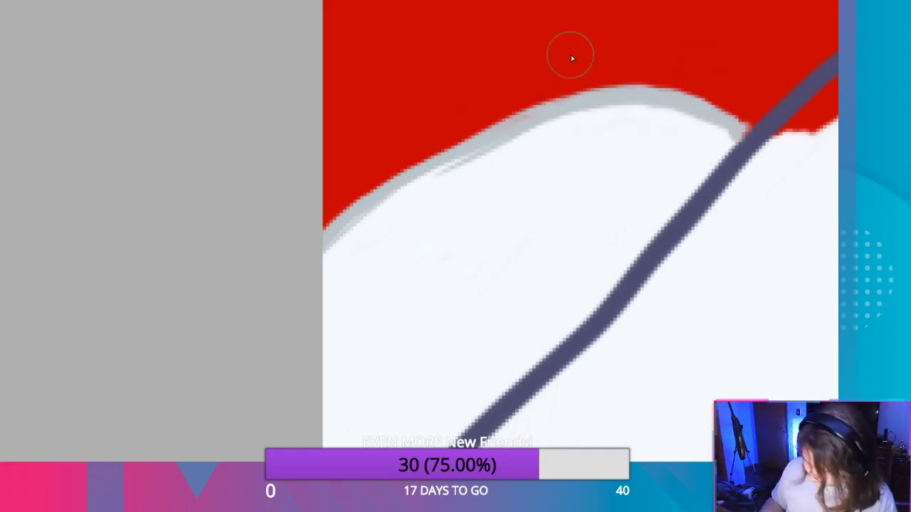
Cover the remaining red areas beneath the purple outline around the large snowcap's summit with white.
mouse_move(755, 144)
mouse_down()
mouse_move(736, 142)
mouse_move(819, 91)
mouse_move(807, 117)
mouse_move(836, 82)
mouse_up()
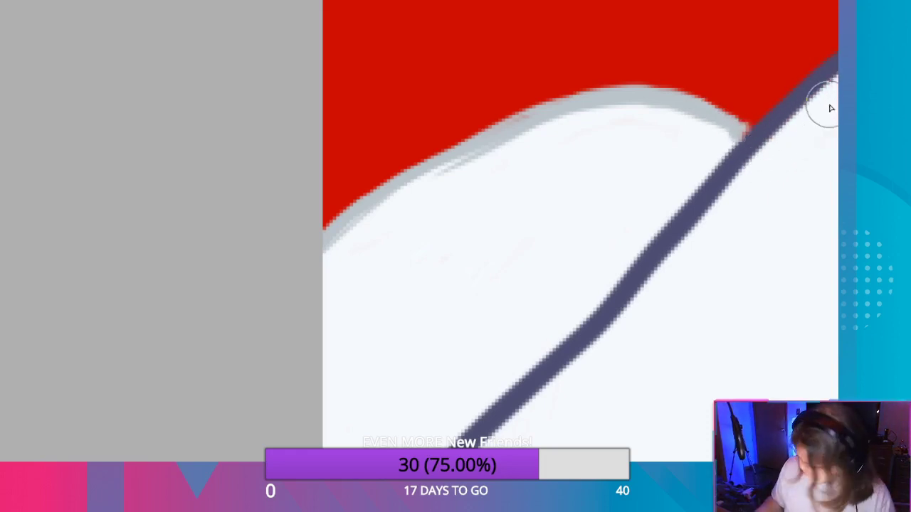
drag(823, 215, 483, 356)
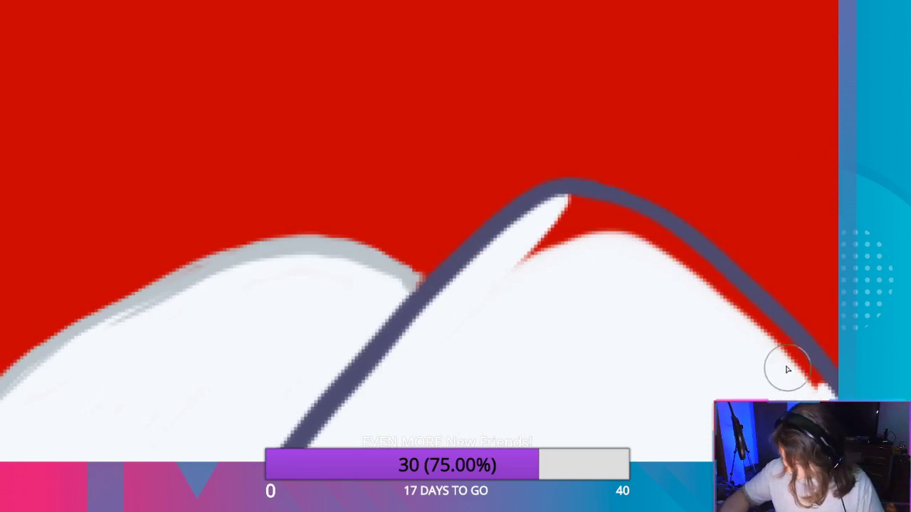
mouse_move(788, 369)
mouse_down()
mouse_move(819, 383)
mouse_move(747, 306)
mouse_move(620, 206)
mouse_move(571, 200)
mouse_move(664, 259)
mouse_move(701, 296)
mouse_move(512, 291)
mouse_move(591, 246)
mouse_move(580, 268)
mouse_up()
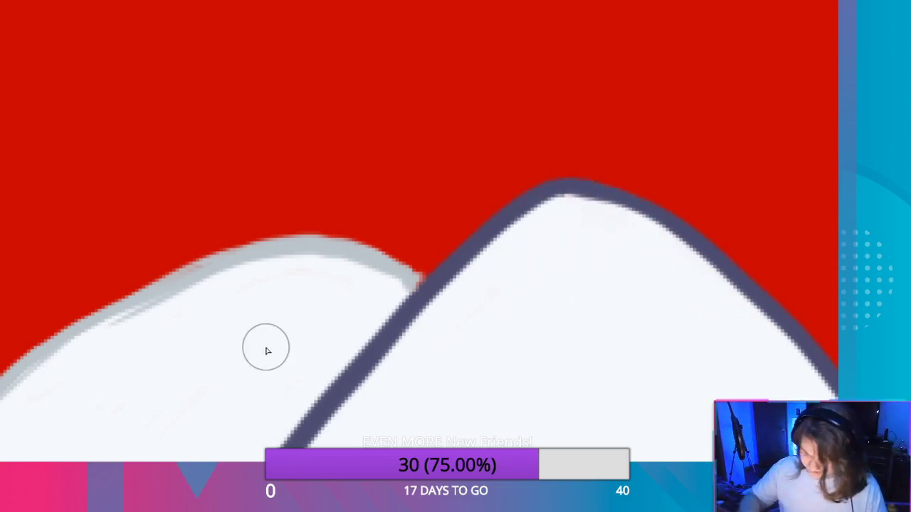
Smooth the grey outline of the hill at the canvas edge and extend it to the purple mountain outline.
drag(403, 404, 538, 384)
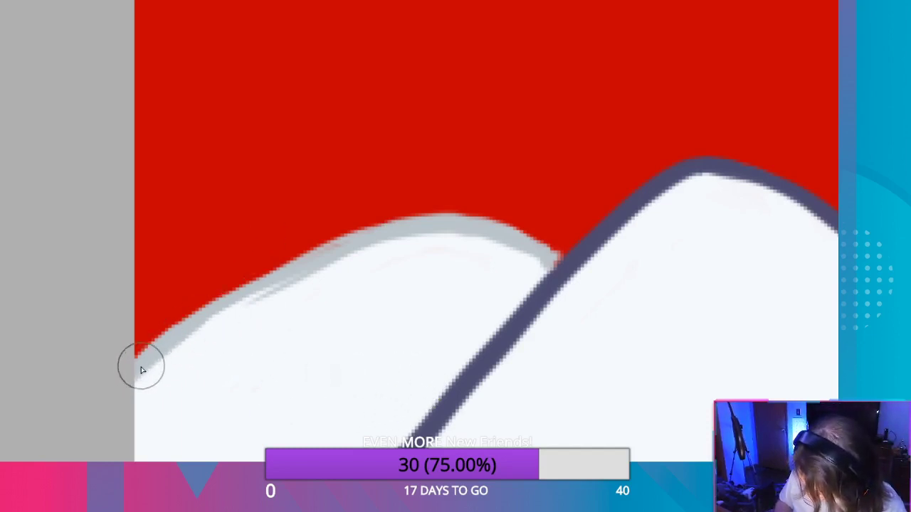
mouse_move(141, 370)
mouse_down()
mouse_move(209, 311)
mouse_move(326, 260)
mouse_move(327, 249)
mouse_move(376, 238)
mouse_up()
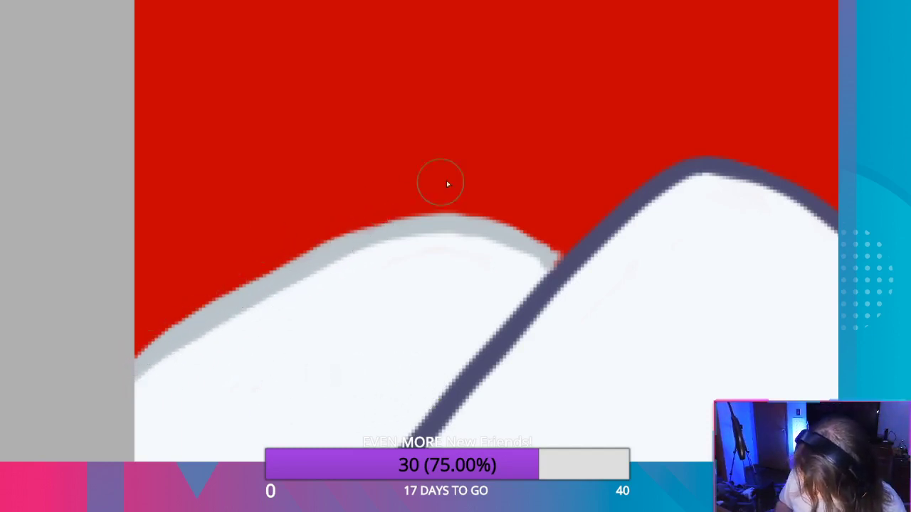
mouse_move(547, 267)
mouse_down()
mouse_move(564, 254)
mouse_move(555, 271)
mouse_up()
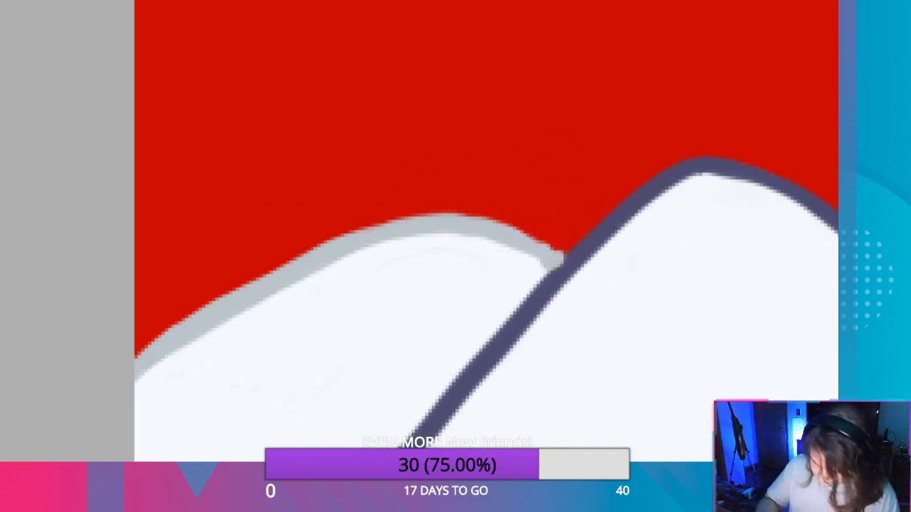
Rework the purple outline where it meets the grey hill so that it runs cleanly through the junction.
click(574, 240)
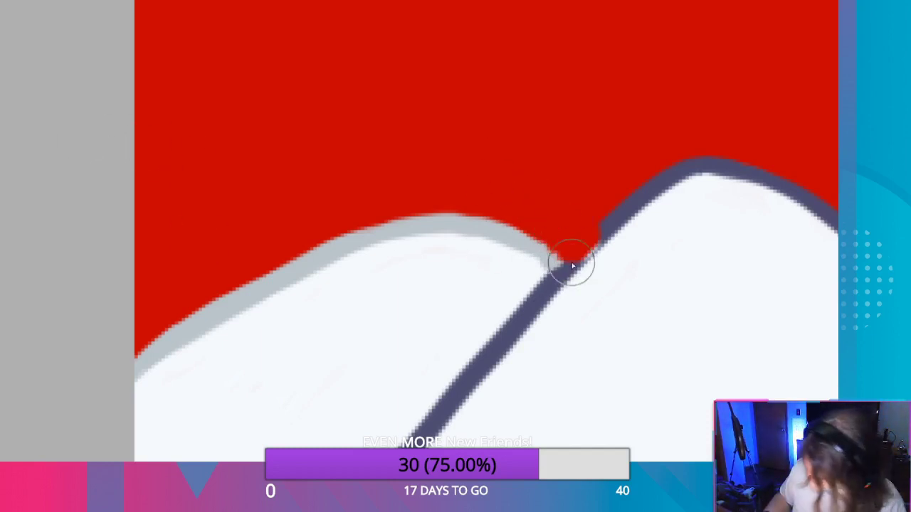
drag(547, 289, 617, 213)
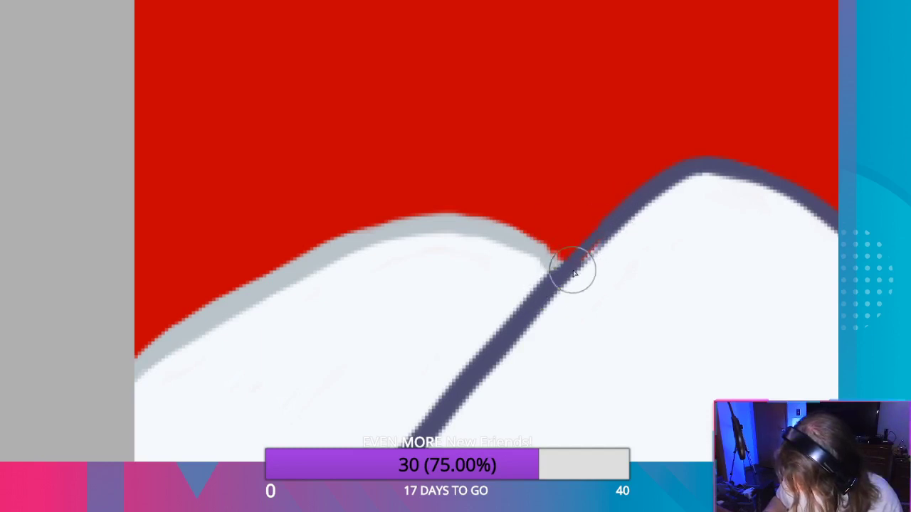
drag(573, 271, 600, 240)
drag(533, 306, 636, 204)
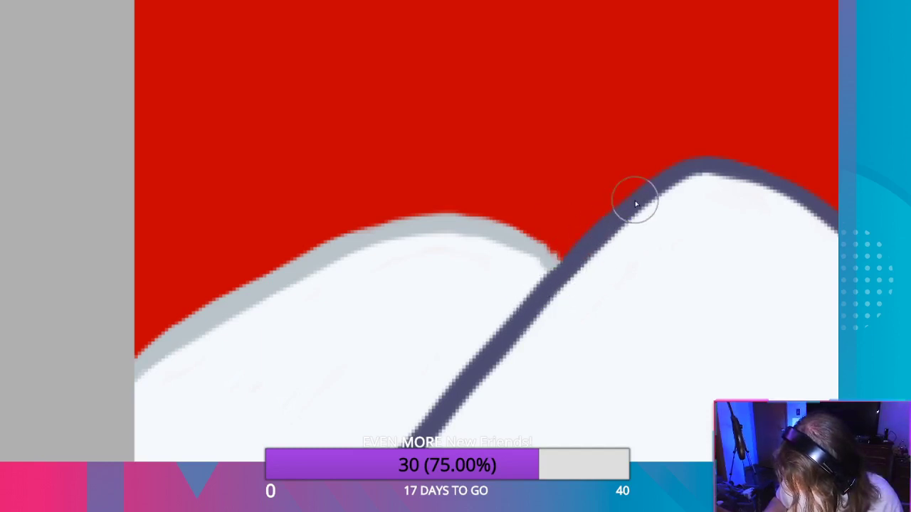
drag(540, 293, 652, 197)
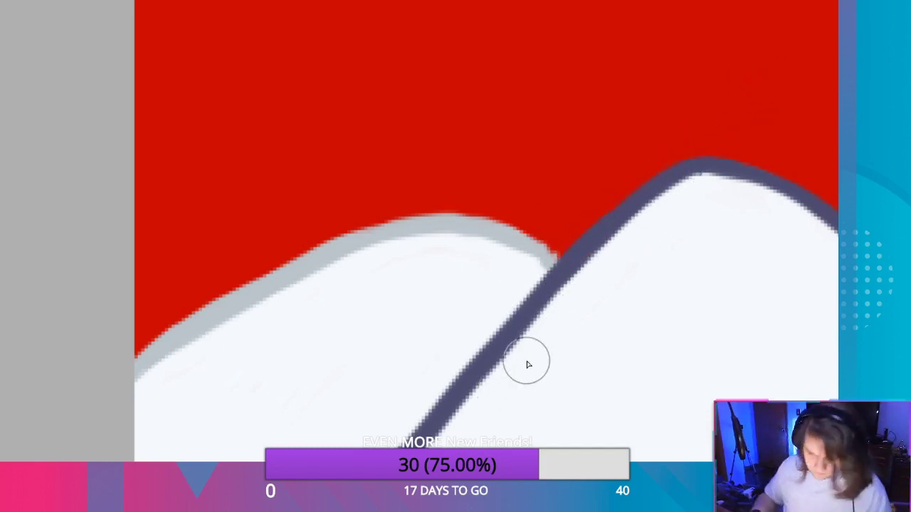
Try to cover the red gaps along the slope and summit edge of the blue-outlined snowcap with white.
scroll(614, 276, down, 8)
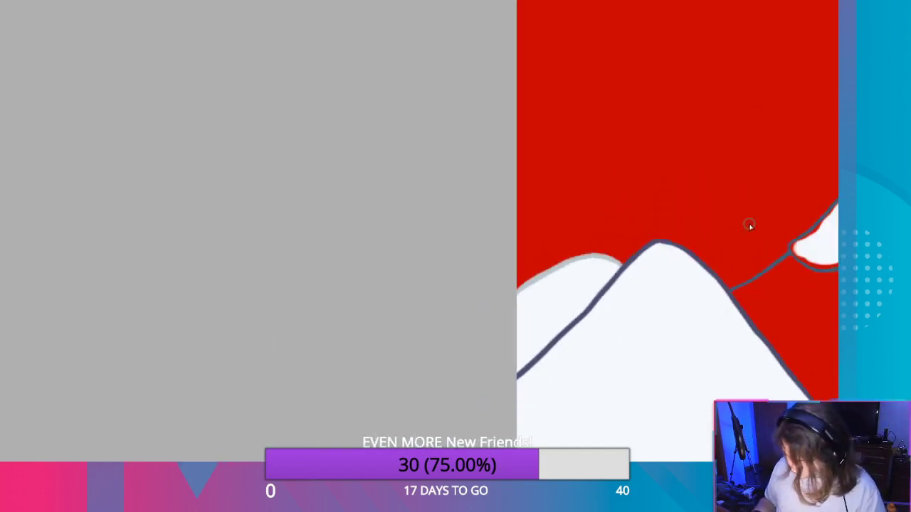
drag(820, 227, 455, 224)
scroll(506, 299, up, 6)
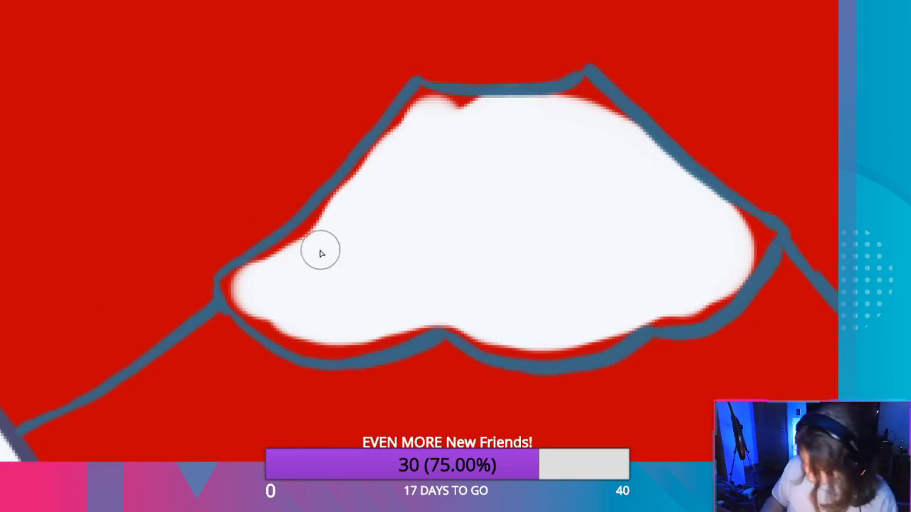
mouse_move(320, 253)
mouse_down()
mouse_move(350, 170)
mouse_move(420, 94)
mouse_move(449, 101)
mouse_move(430, 119)
mouse_up()
drag(500, 103, 608, 84)
key(ctrl+z)
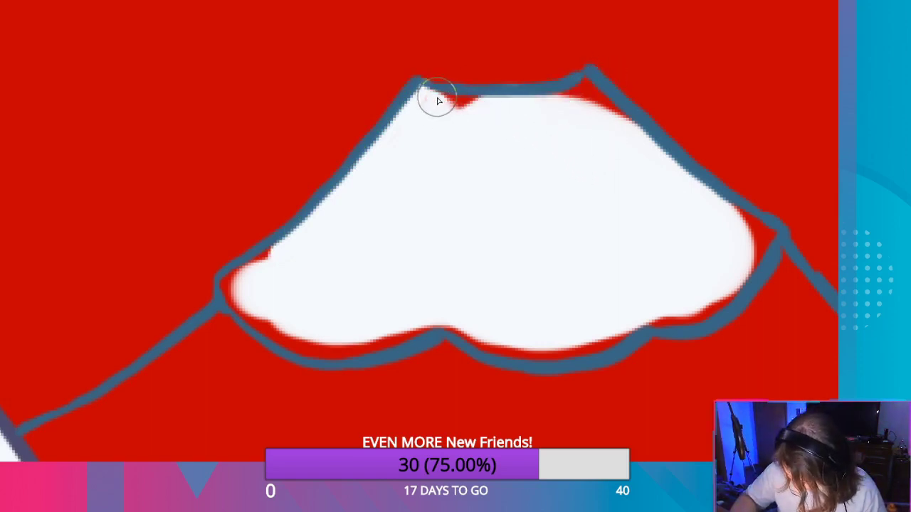
drag(464, 106, 486, 106)
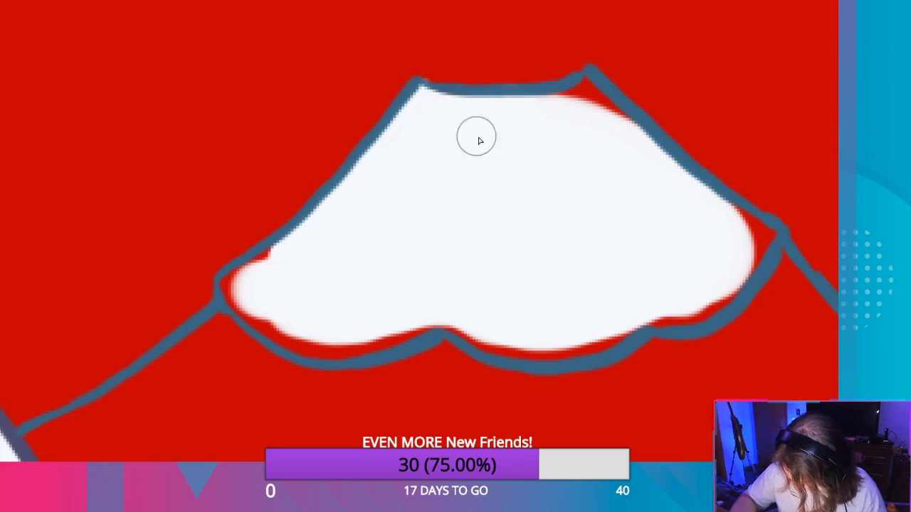
mouse_move(600, 111)
mouse_down()
mouse_move(624, 120)
mouse_move(602, 87)
mouse_move(575, 76)
mouse_up()
key(ctrl+z)
key(ctrl+z)
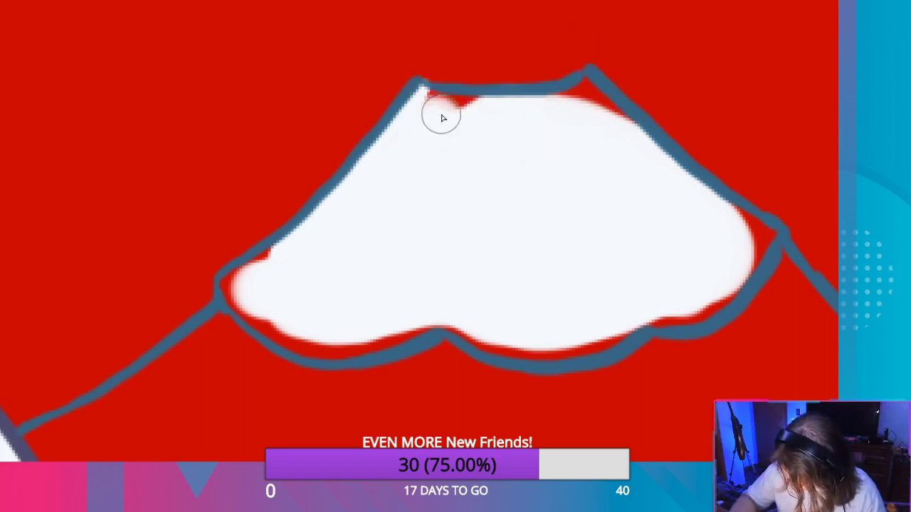
key(ctrl+z)
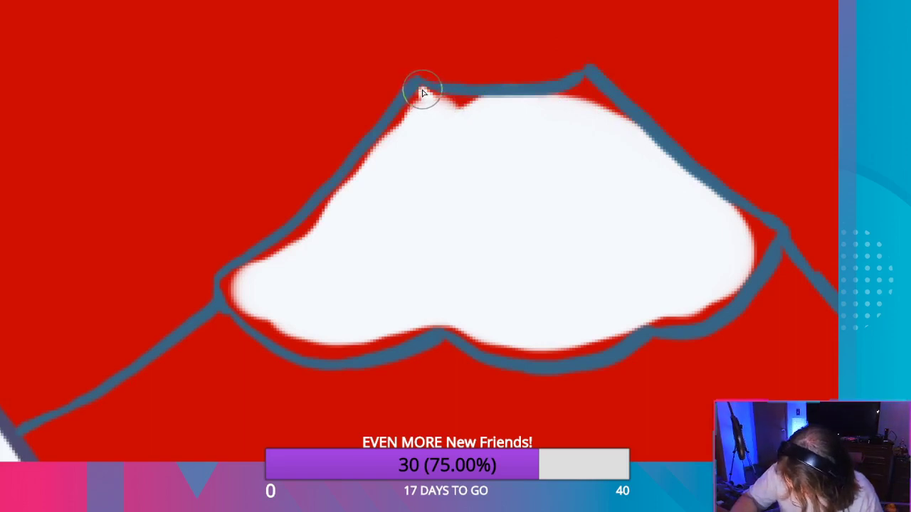
Fill the red gaps beneath the blue snowcap's flat summit, along its left slope and around its lower-left scallop with white.
drag(437, 101, 477, 105)
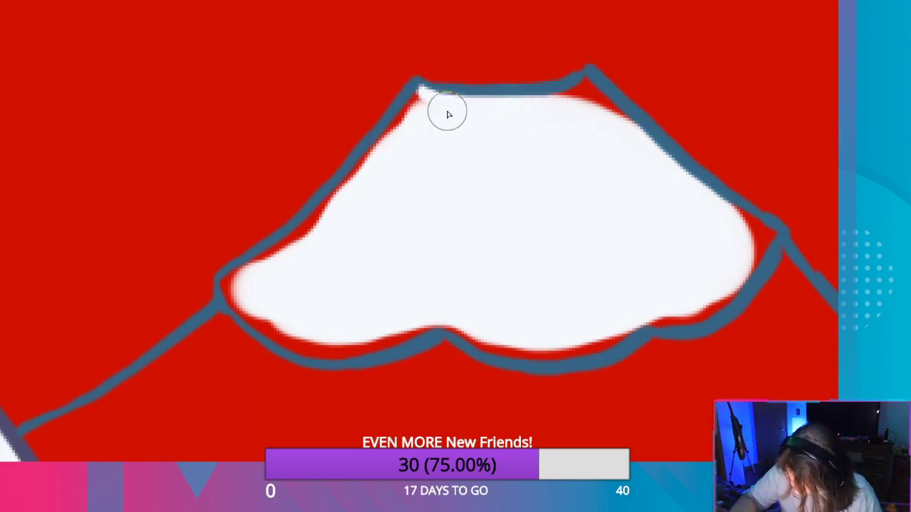
mouse_move(419, 101)
mouse_down()
mouse_move(286, 253)
mouse_move(248, 273)
mouse_move(320, 198)
mouse_up()
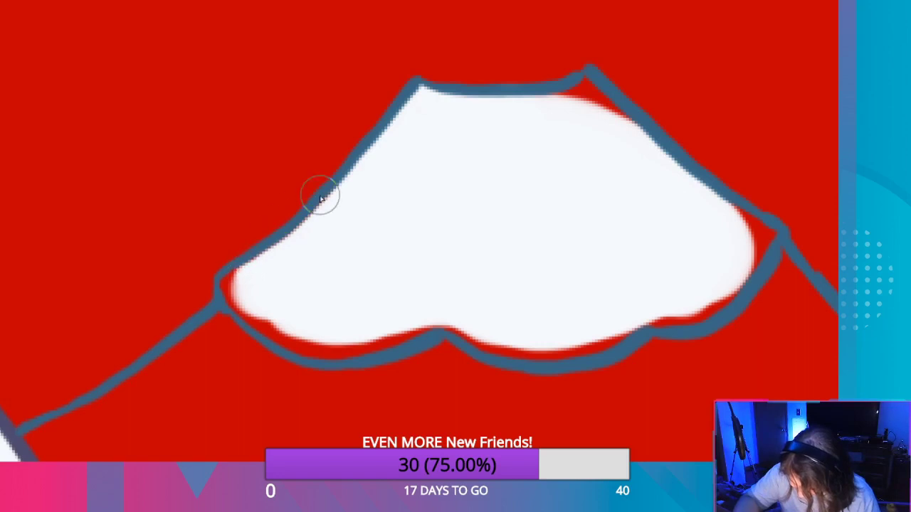
mouse_move(370, 165)
mouse_down()
mouse_move(289, 246)
mouse_move(227, 289)
mouse_move(243, 314)
mouse_move(230, 285)
mouse_move(265, 328)
mouse_move(316, 354)
mouse_move(335, 349)
mouse_move(277, 331)
mouse_up()
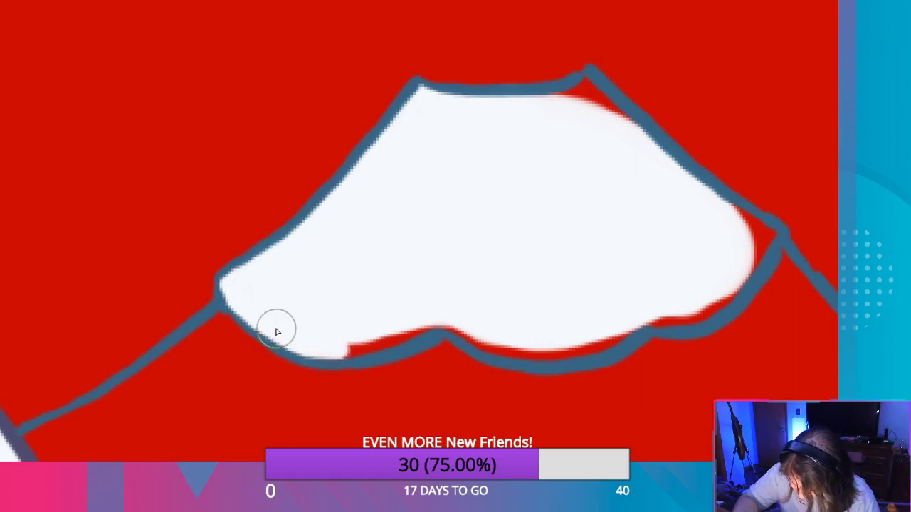
mouse_move(341, 351)
mouse_down()
mouse_move(445, 313)
mouse_move(349, 352)
mouse_up()
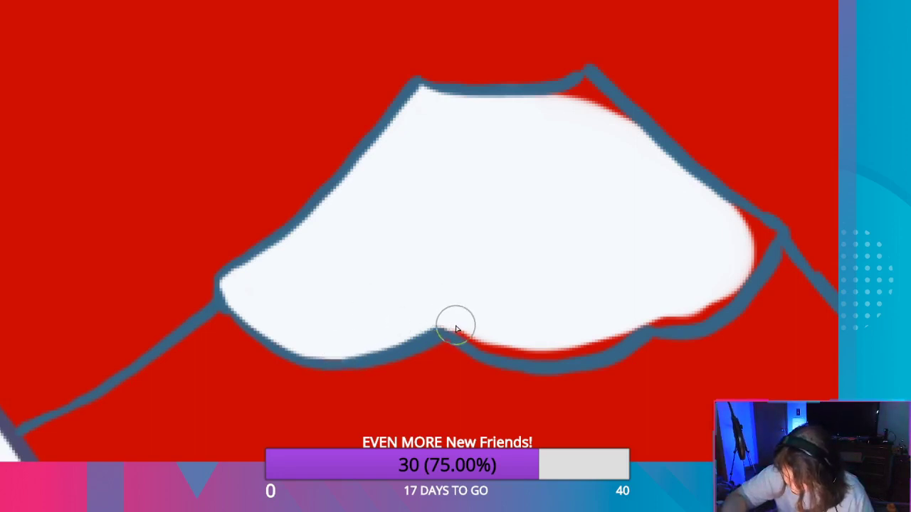
Cover the remaining red gaps in the blue snowcap's middle scallop, right-hand peak and right end with white up to the outline.
mouse_move(455, 328)
mouse_down()
mouse_move(472, 332)
mouse_move(429, 318)
mouse_move(535, 354)
mouse_move(600, 346)
mouse_move(614, 332)
mouse_up()
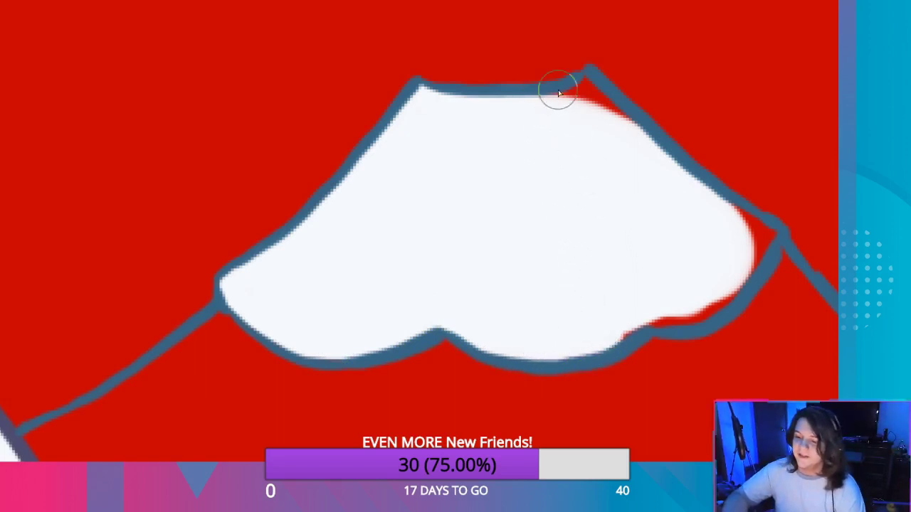
mouse_move(566, 138)
mouse_down()
mouse_move(610, 112)
mouse_move(602, 96)
mouse_move(577, 88)
mouse_move(548, 108)
mouse_move(593, 102)
mouse_up()
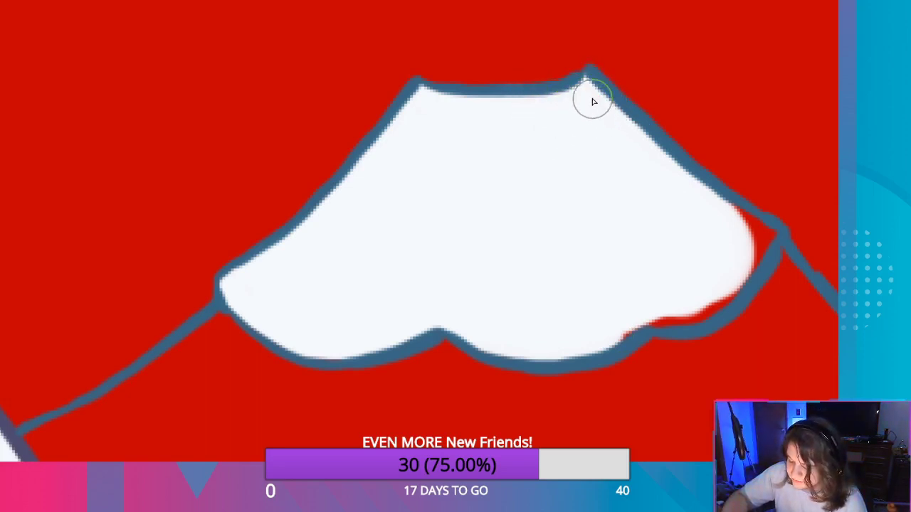
mouse_move(746, 223)
mouse_down()
mouse_move(756, 220)
mouse_move(769, 235)
mouse_move(754, 264)
mouse_move(748, 234)
mouse_move(742, 281)
mouse_move(728, 295)
mouse_move(694, 319)
mouse_move(647, 321)
mouse_move(627, 335)
mouse_up()
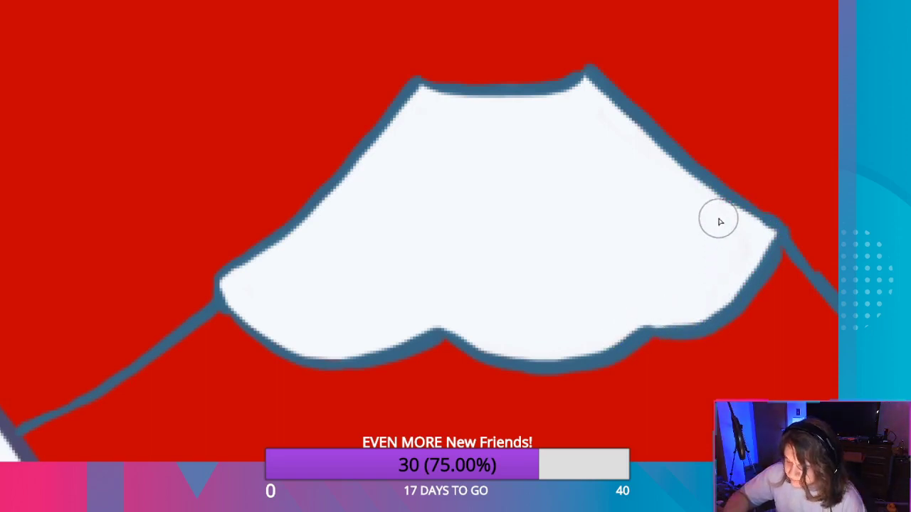
Check the snow areas across the whole illustration and hide the red background so the canvas shows white.
scroll(671, 269, down, 1)
scroll(663, 254, down, 5)
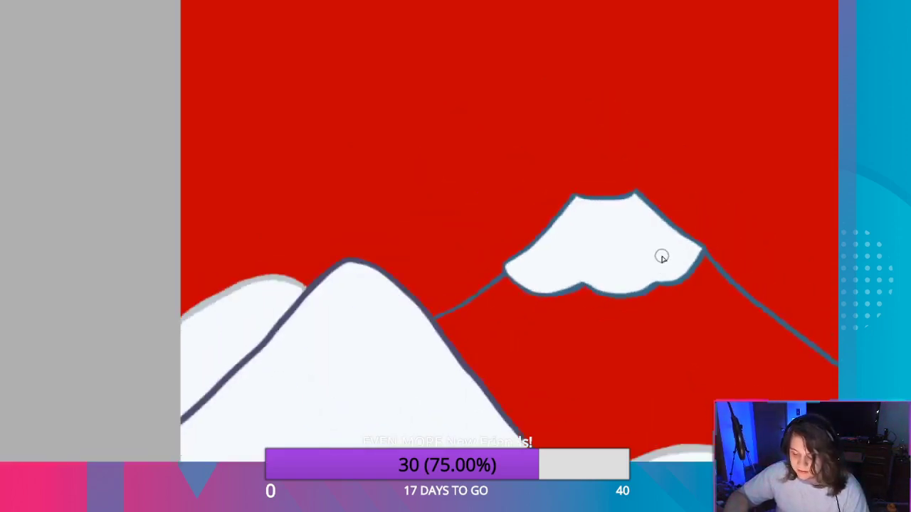
drag(763, 221, 356, 261)
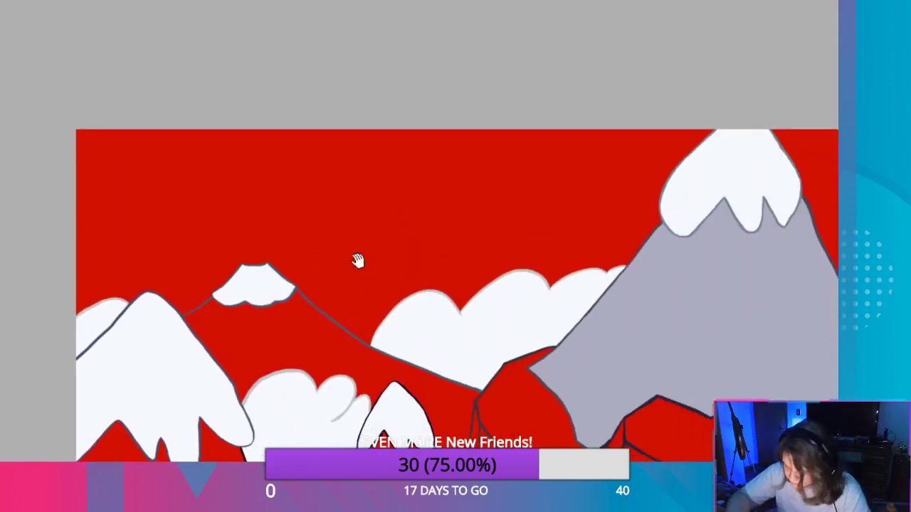
mouse_move(628, 370)
mouse_down()
mouse_move(577, 309)
mouse_move(606, 195)
mouse_move(758, 313)
mouse_up()
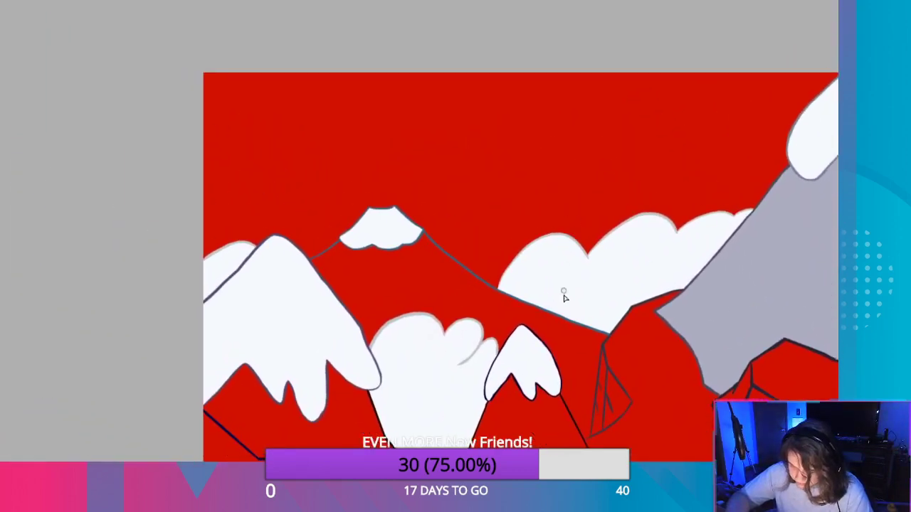
key(ctrl+z)
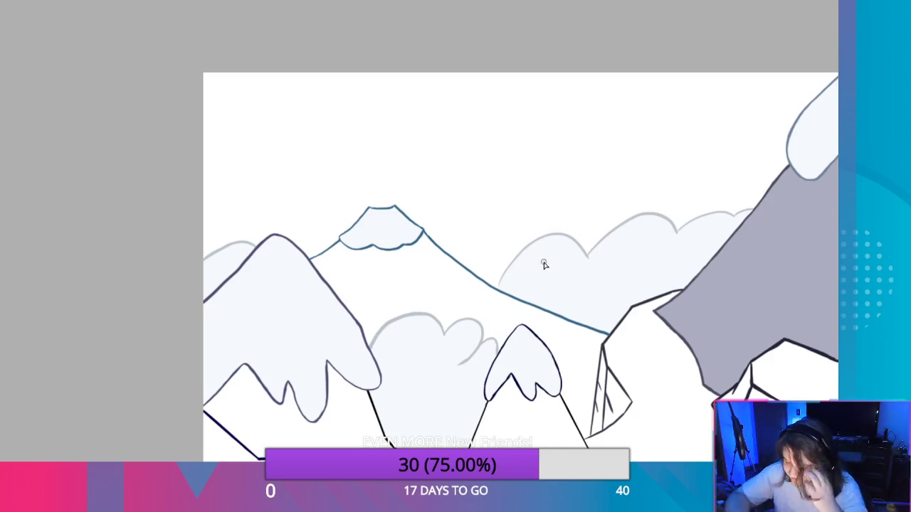
Paint the narrow faceted rock face below the end of the blue mountain slope in dark purple.
scroll(437, 322, up, 5)
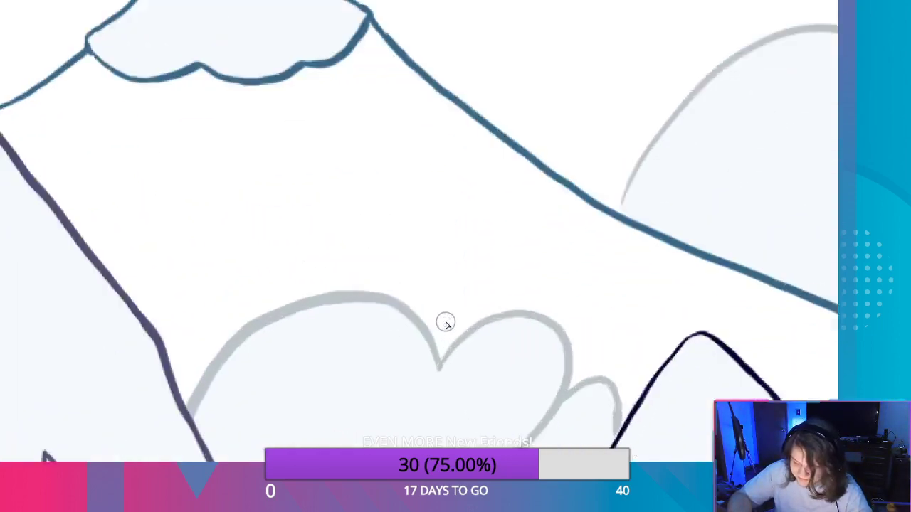
scroll(512, 345, down, 3)
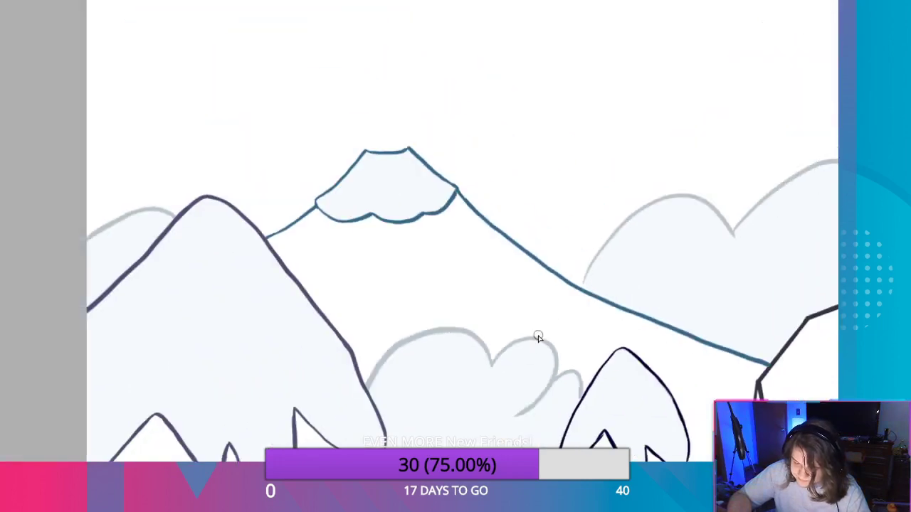
scroll(558, 342, down, 2)
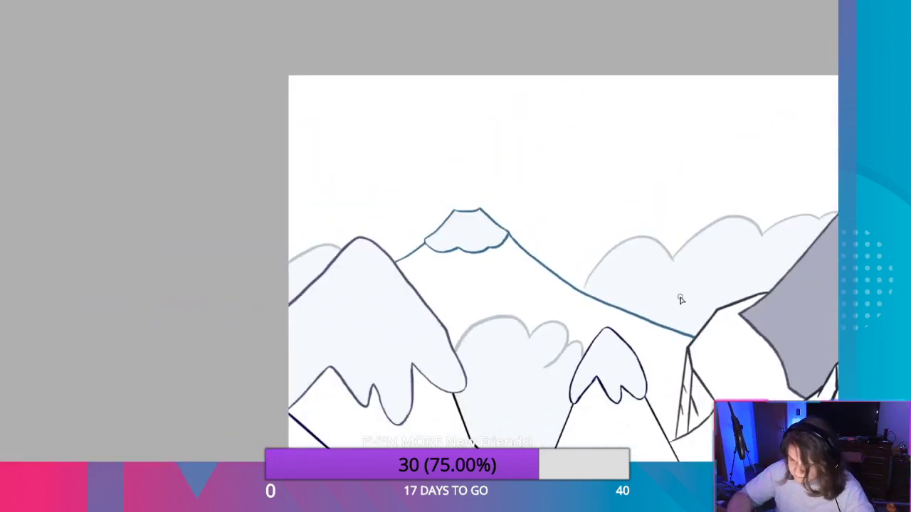
scroll(716, 315, up, 5)
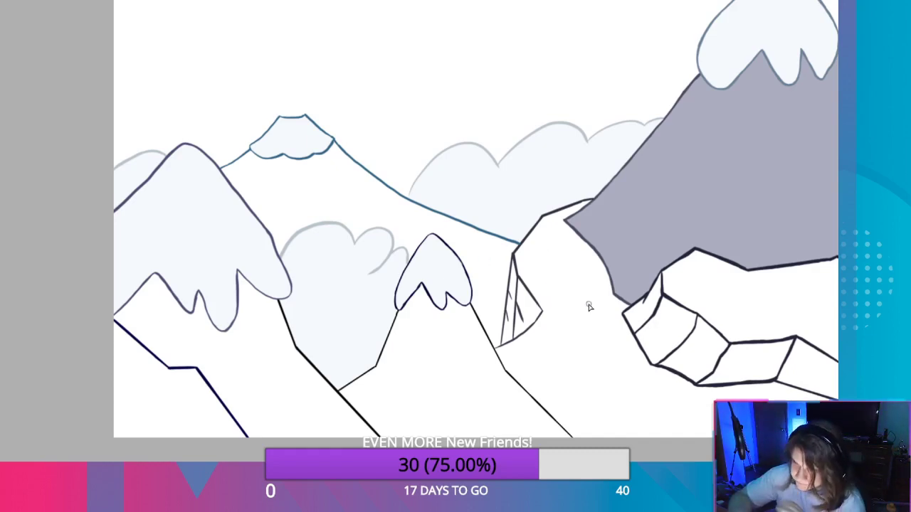
scroll(579, 289, up, 5)
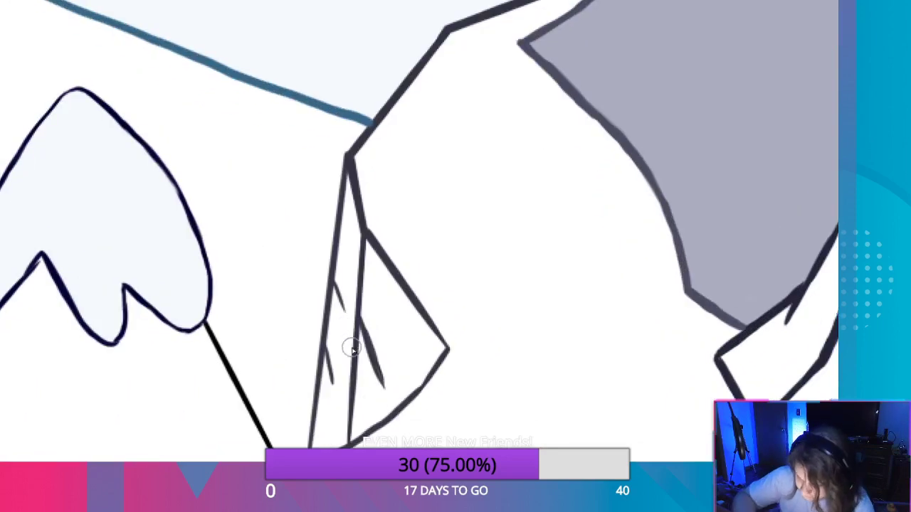
mouse_move(351, 349)
mouse_down()
mouse_move(348, 313)
mouse_move(346, 376)
mouse_move(356, 278)
mouse_move(333, 355)
mouse_move(340, 235)
mouse_move(352, 239)
mouse_move(353, 213)
mouse_move(355, 222)
mouse_move(348, 181)
mouse_move(338, 256)
mouse_move(342, 234)
mouse_move(356, 269)
mouse_move(359, 236)
mouse_move(326, 409)
mouse_move(310, 445)
mouse_move(327, 360)
mouse_move(322, 425)
mouse_move(356, 326)
mouse_move(378, 375)
mouse_move(378, 280)
mouse_move(384, 271)
mouse_move(392, 280)
mouse_move(370, 268)
mouse_move(395, 341)
mouse_move(362, 275)
mouse_move(397, 356)
mouse_move(403, 301)
mouse_move(356, 281)
mouse_up()
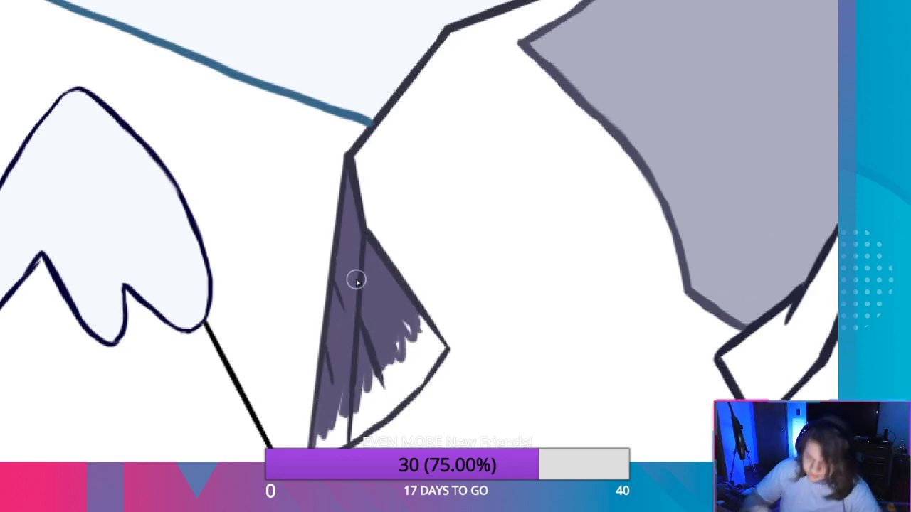
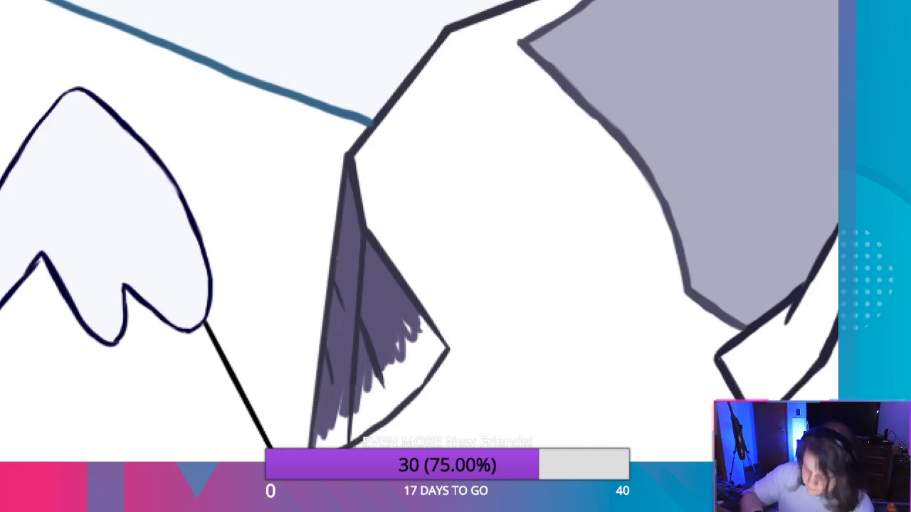
mouse_move(334, 434)
mouse_down()
mouse_move(337, 396)
mouse_move(353, 412)
mouse_move(402, 356)
mouse_move(403, 313)
mouse_move(413, 332)
mouse_move(415, 311)
mouse_move(440, 344)
mouse_move(420, 381)
mouse_move(419, 341)
mouse_move(427, 339)
mouse_up()
Cover the leftover white specks at the narrow rock face's outer corner and along its curved lower edge with dark purple.
scroll(418, 329, up, 4)
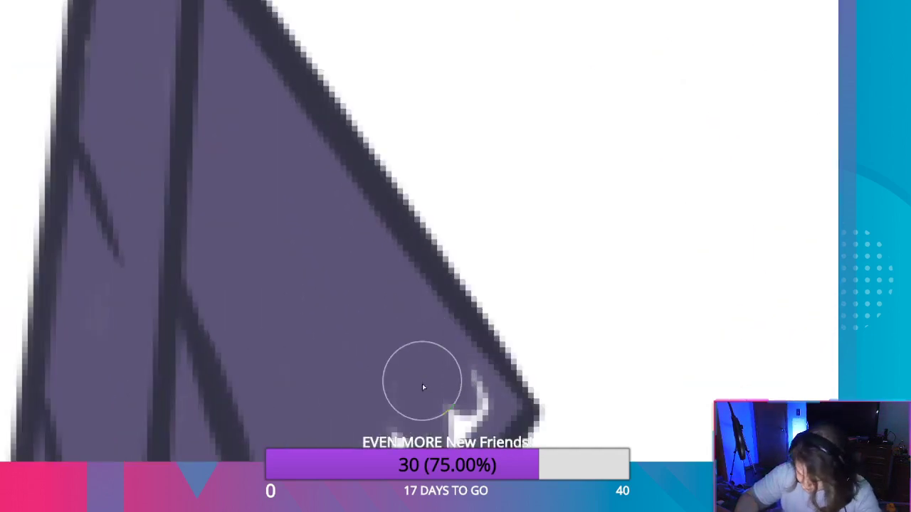
mouse_move(423, 387)
mouse_down()
mouse_move(473, 410)
mouse_move(468, 421)
mouse_move(444, 367)
mouse_move(409, 434)
mouse_up()
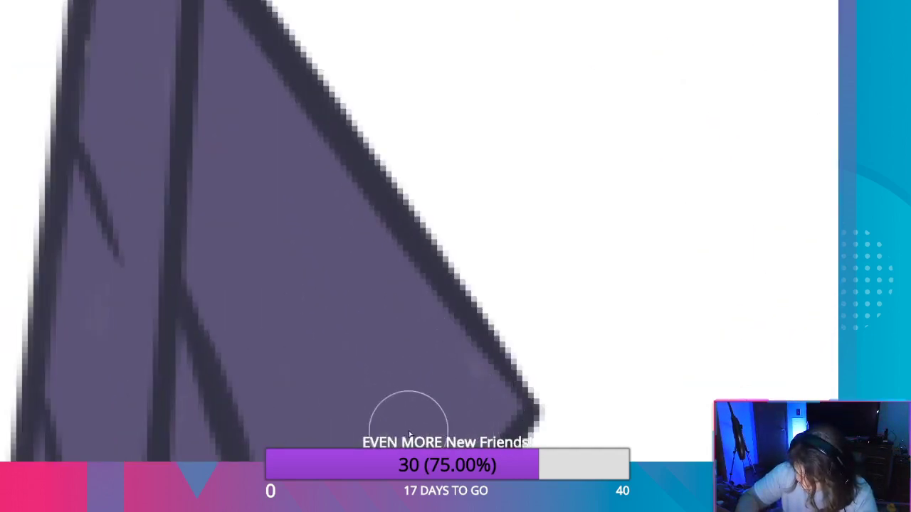
mouse_move(336, 406)
mouse_down()
mouse_move(397, 199)
mouse_move(521, 18)
mouse_up()
mouse_move(168, 452)
mouse_down()
mouse_move(334, 366)
mouse_move(454, 279)
mouse_move(577, 154)
mouse_move(610, 76)
mouse_move(510, 182)
mouse_move(523, 131)
mouse_move(608, 94)
mouse_move(610, 128)
mouse_move(559, 166)
mouse_move(523, 92)
mouse_move(360, 41)
mouse_move(228, 244)
mouse_move(197, 403)
mouse_move(294, 350)
mouse_move(277, 350)
mouse_move(195, 425)
mouse_move(213, 312)
mouse_move(244, 356)
mouse_move(218, 389)
mouse_move(311, 305)
mouse_move(372, 289)
mouse_up()
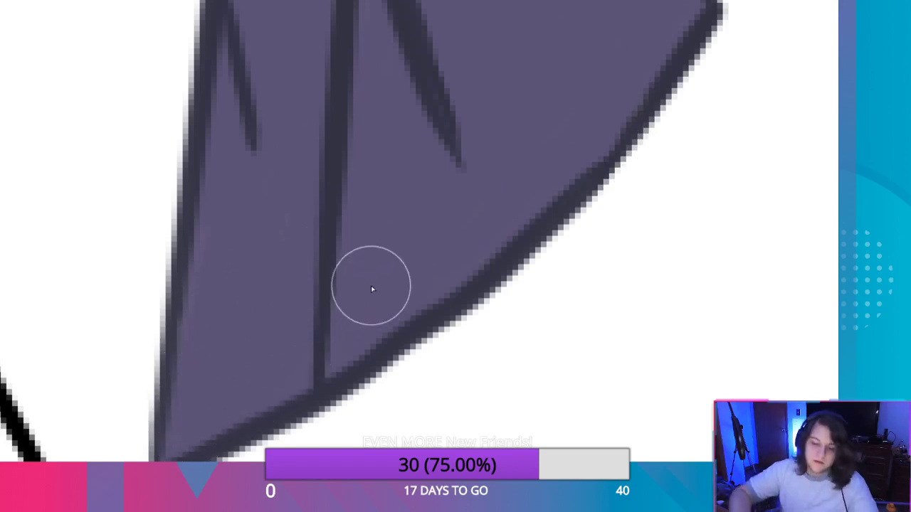
Block in dark purple across the first two facets of the jagged rock ledge below the light purple mountain.
drag(625, 357, 333, 103)
drag(693, 299, 499, 207)
scroll(576, 150, down, 9)
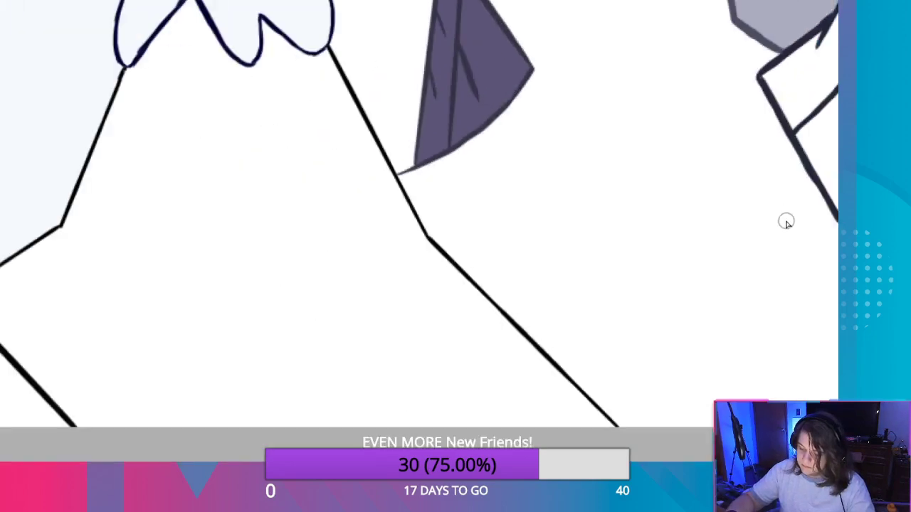
drag(724, 161, 381, 348)
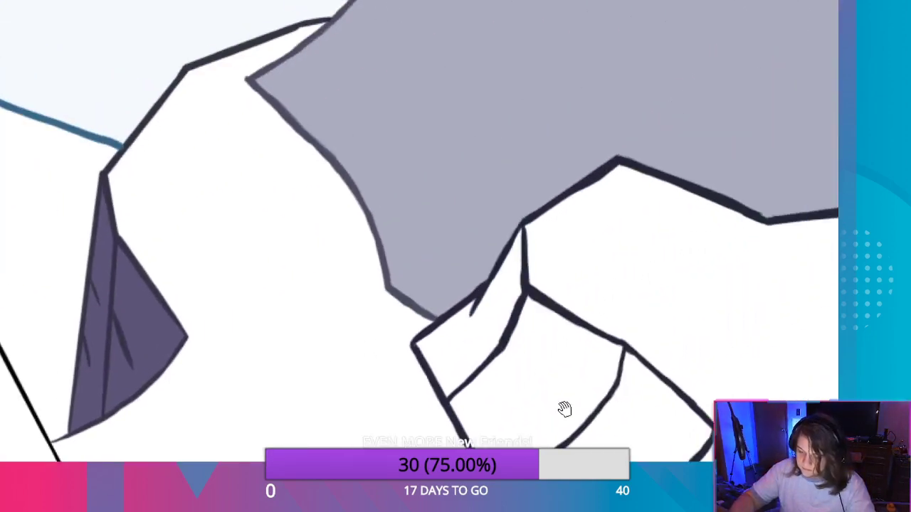
mouse_move(565, 410)
mouse_down()
mouse_move(419, 349)
mouse_move(427, 352)
mouse_up()
scroll(427, 351, up, 5)
mouse_move(157, 235)
mouse_down()
mouse_move(204, 342)
mouse_move(178, 319)
mouse_move(187, 260)
mouse_move(229, 326)
mouse_move(202, 179)
mouse_move(220, 178)
mouse_move(262, 278)
mouse_move(255, 176)
mouse_move(275, 190)
mouse_move(289, 147)
mouse_move(299, 36)
mouse_move(312, 226)
mouse_up()
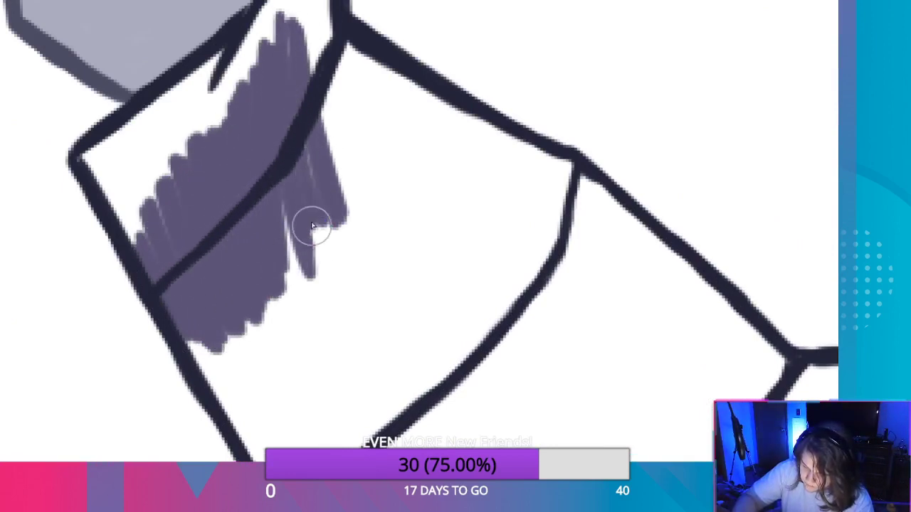
Fill the first facet of the jagged rock ledge with dark purple out to its corner and upper outline, covering the remaining white gaps.
mouse_move(146, 254)
mouse_down()
mouse_move(108, 204)
mouse_move(93, 152)
mouse_move(254, 29)
mouse_move(214, 89)
mouse_move(228, 86)
mouse_move(126, 146)
mouse_move(116, 193)
mouse_move(162, 250)
mouse_up()
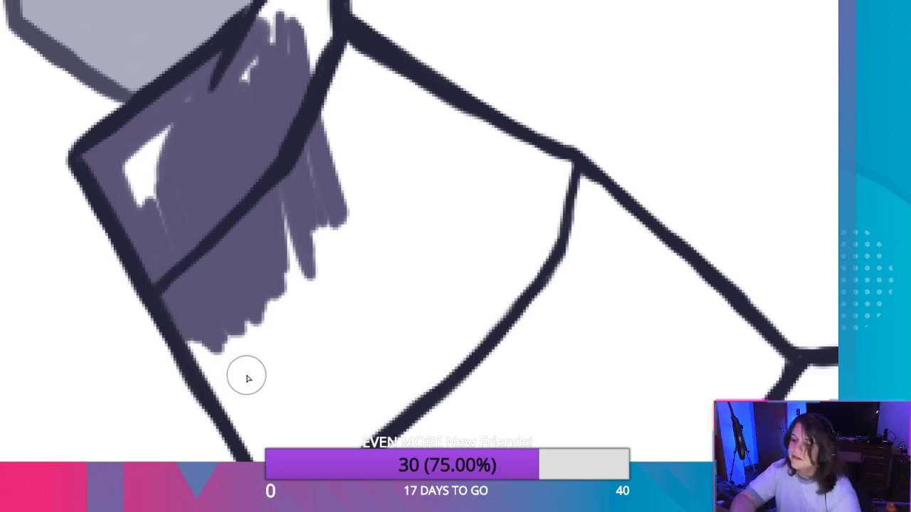
drag(237, 352, 270, 325)
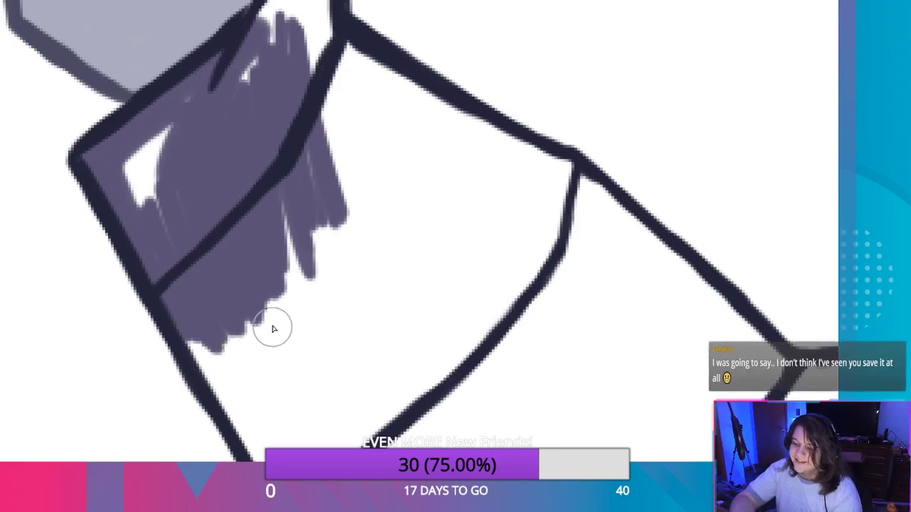
mouse_move(146, 179)
mouse_down()
mouse_move(123, 157)
mouse_move(138, 187)
mouse_move(171, 130)
mouse_up()
mouse_move(252, 114)
mouse_down()
mouse_move(257, 67)
mouse_move(257, 81)
mouse_up()
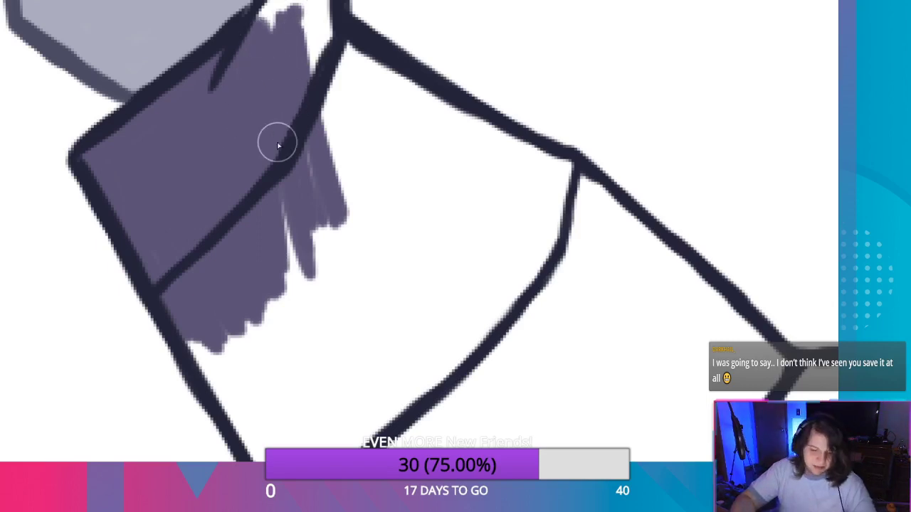
Extend the dark purple into the pointed tip of the ledge's first facet, up to the light purple mountain's outline.
scroll(277, 146, down, 5)
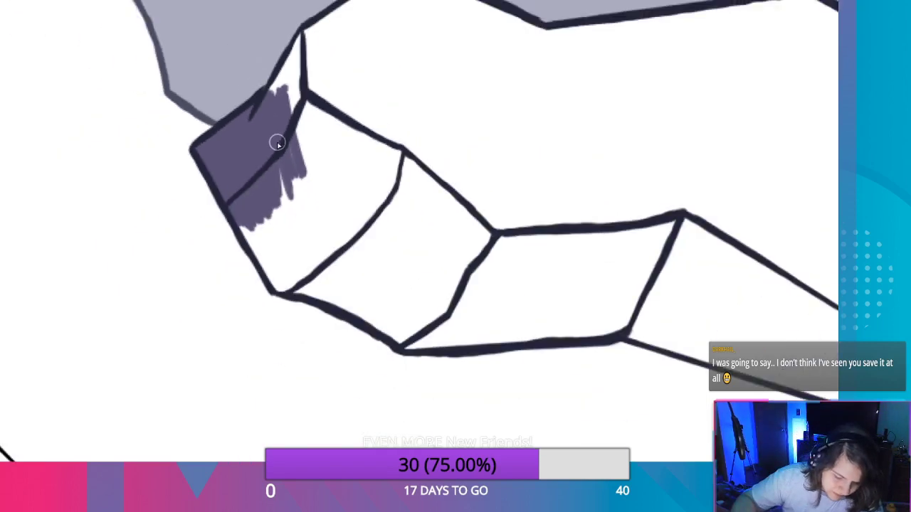
scroll(278, 145, up, 4)
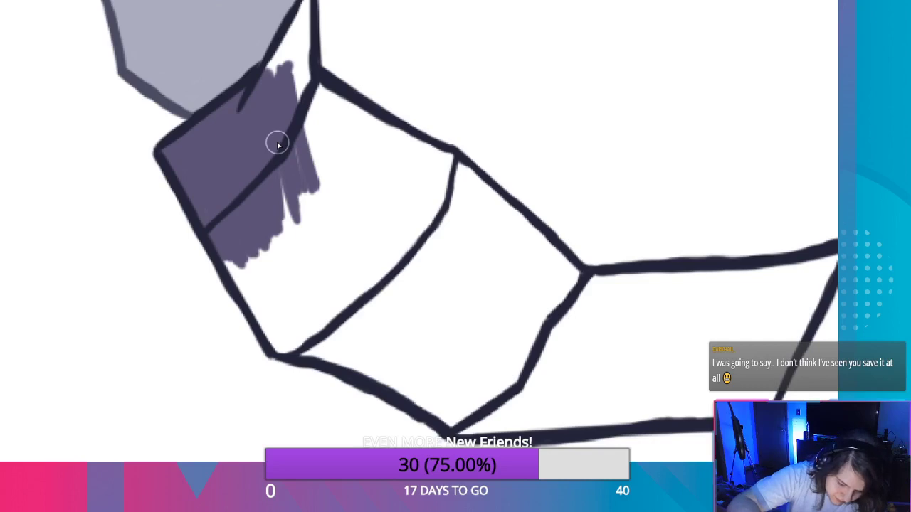
scroll(278, 144, down, 3)
scroll(278, 136, up, 5)
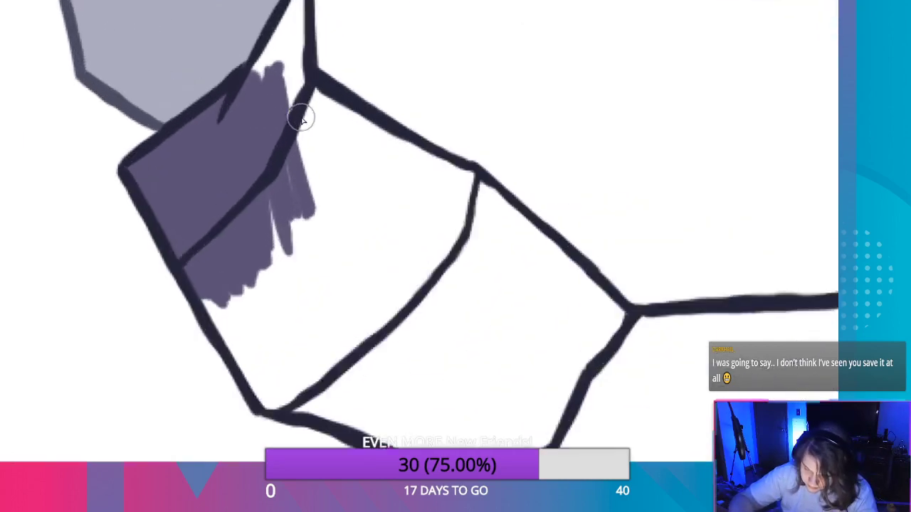
scroll(326, 143, down, 2)
scroll(321, 122, up, 2)
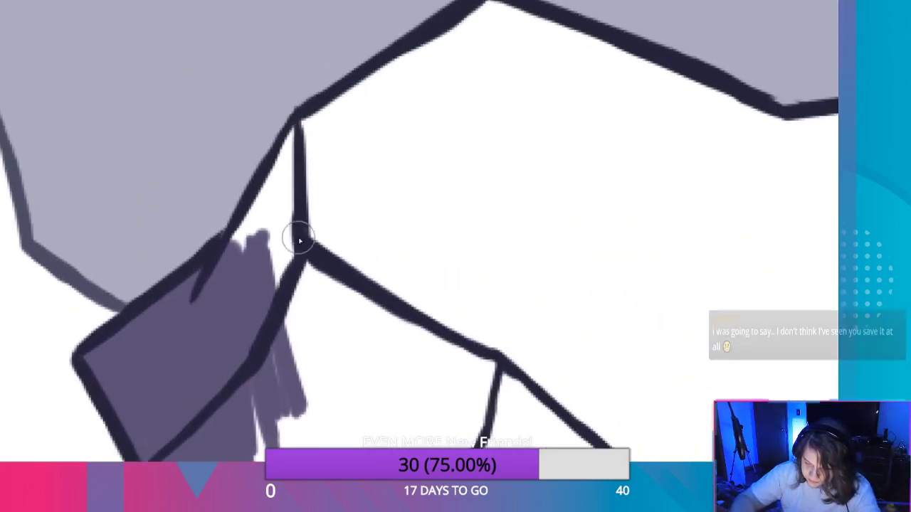
drag(273, 317, 292, 185)
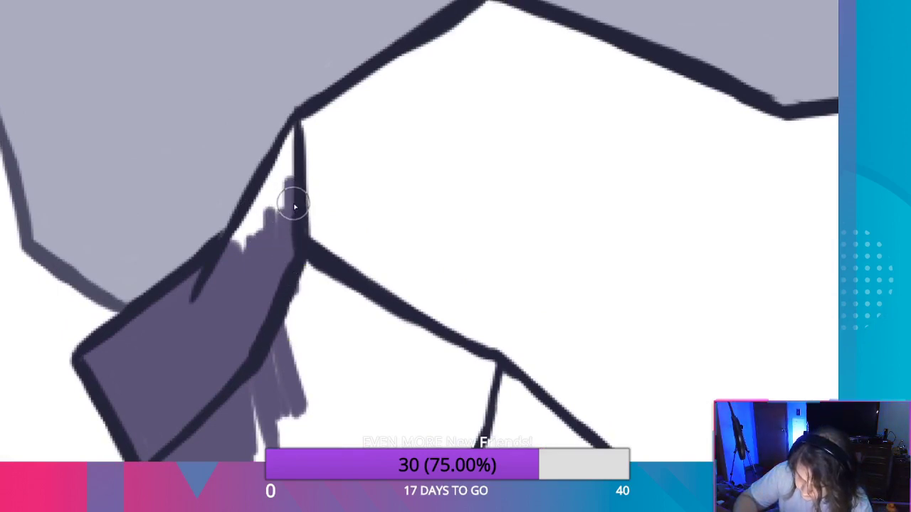
mouse_move(293, 165)
mouse_down()
mouse_move(293, 138)
mouse_move(258, 218)
mouse_move(248, 210)
mouse_move(284, 146)
mouse_move(271, 261)
mouse_move(245, 280)
mouse_up()
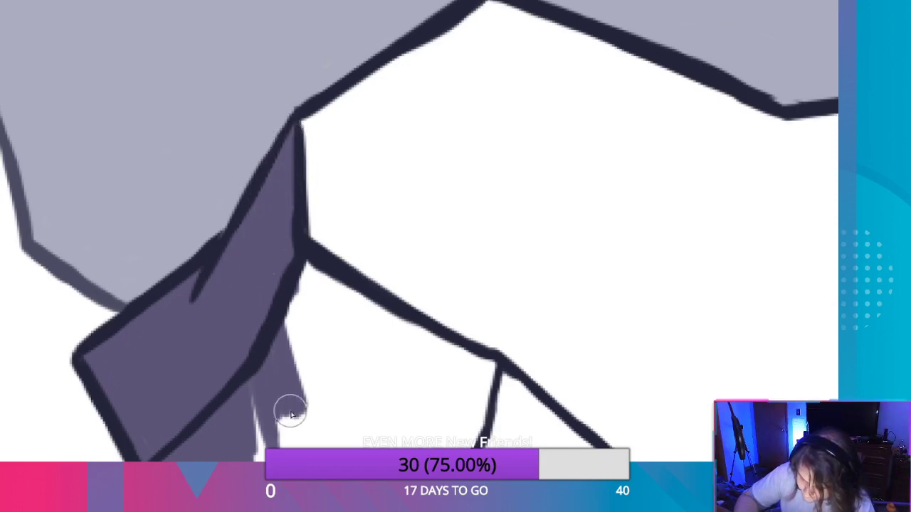
Paint the upper part of the ledge's second facet dark purple along its upper outline and over the white gaps.
mouse_move(291, 413)
mouse_down()
mouse_move(295, 360)
mouse_move(336, 404)
mouse_move(301, 311)
mouse_move(353, 401)
mouse_move(344, 351)
mouse_move(295, 261)
mouse_move(375, 317)
mouse_move(349, 291)
mouse_move(368, 372)
mouse_move(320, 283)
mouse_move(343, 307)
mouse_move(398, 332)
mouse_move(397, 317)
mouse_move(495, 380)
mouse_move(482, 418)
mouse_move(439, 361)
mouse_move(476, 398)
mouse_move(435, 391)
mouse_up()
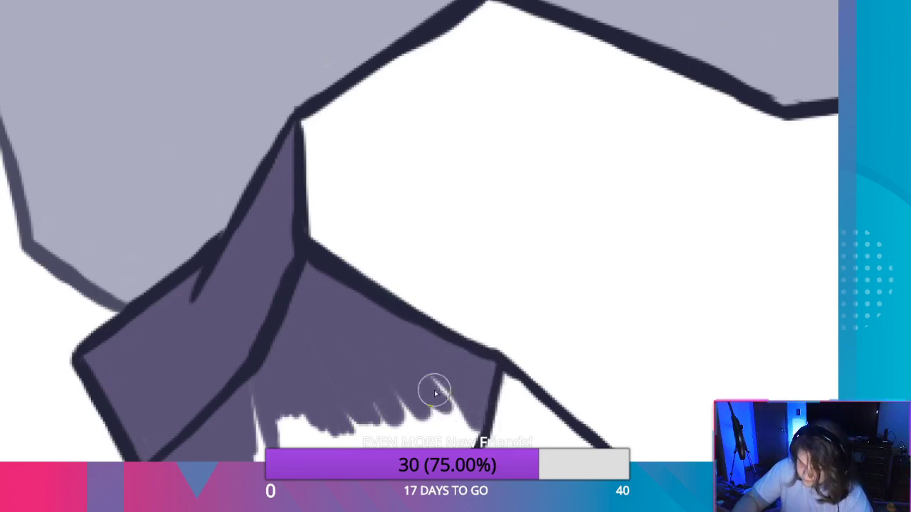
mouse_move(266, 407)
mouse_down()
mouse_move(285, 434)
mouse_move(301, 406)
mouse_move(335, 435)
mouse_move(356, 423)
mouse_up()
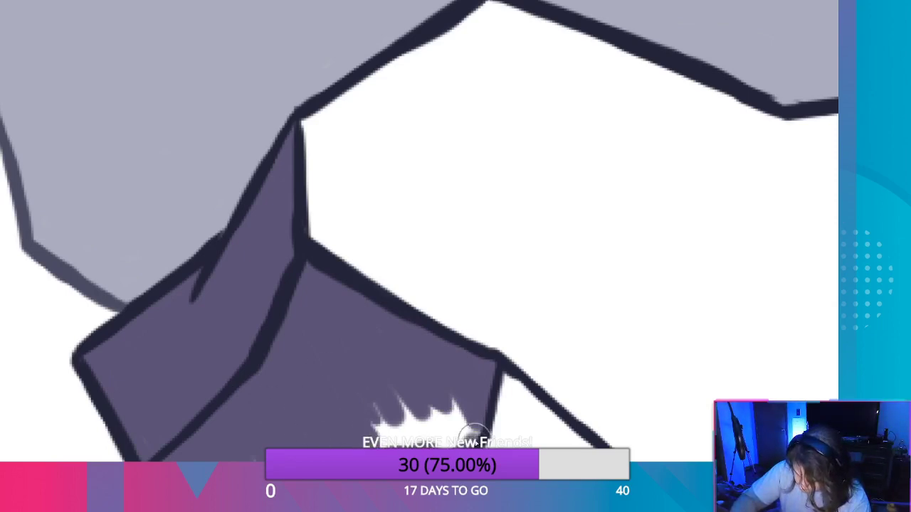
mouse_move(473, 433)
mouse_down()
mouse_move(451, 407)
mouse_move(470, 427)
mouse_up()
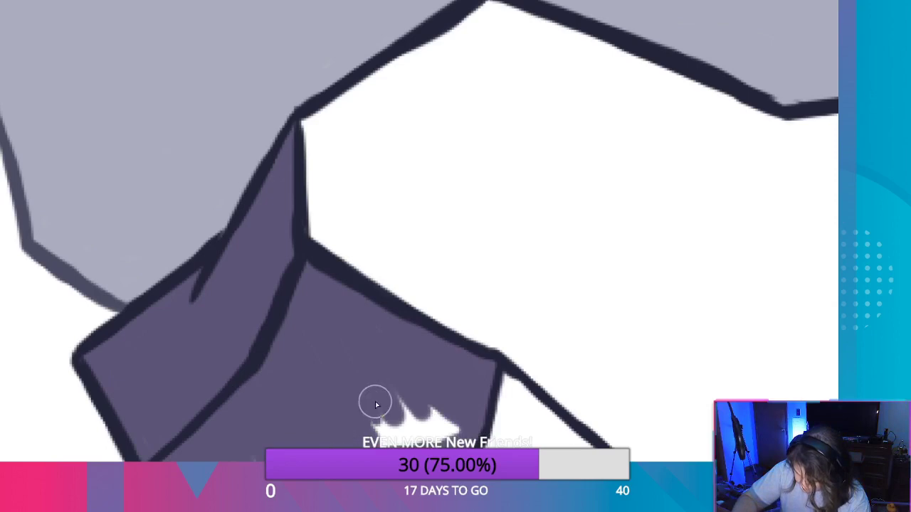
drag(377, 405, 380, 404)
mouse_move(397, 433)
mouse_down()
mouse_move(464, 421)
mouse_move(401, 399)
mouse_up()
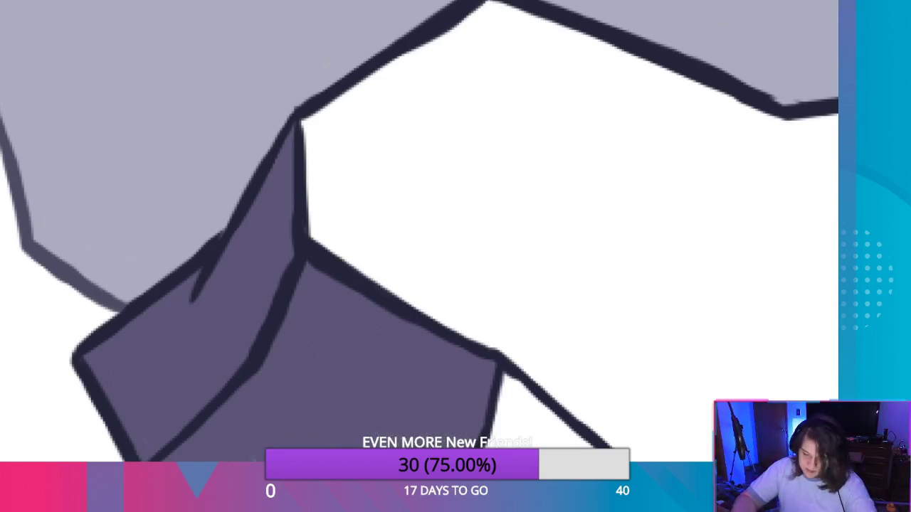
Fill the lower part of the second facet with dark purple down to its bottom corner and curved dividing line.
scroll(309, 332, down, 5)
mouse_move(189, 309)
mouse_down()
mouse_move(187, 346)
mouse_move(183, 336)
mouse_move(246, 444)
mouse_up()
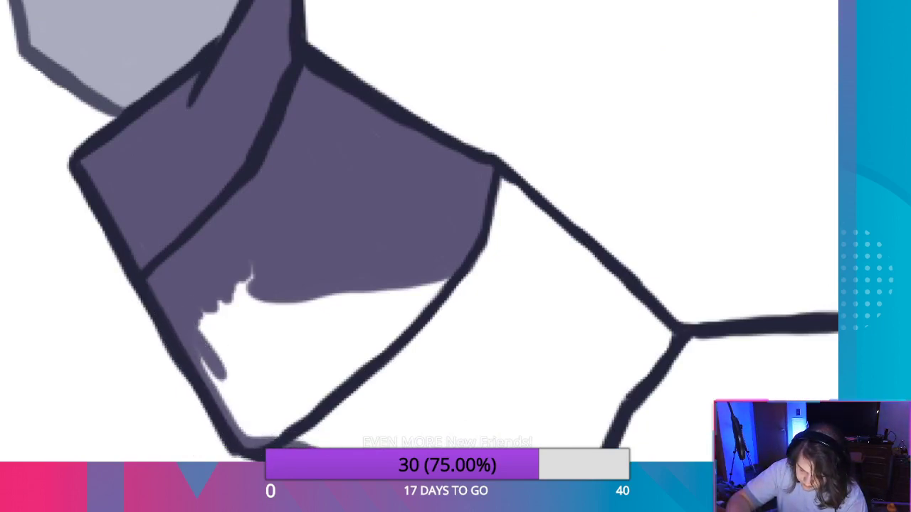
mouse_move(202, 361)
mouse_down()
mouse_move(254, 427)
mouse_move(275, 434)
mouse_move(206, 362)
mouse_move(204, 324)
mouse_move(284, 421)
mouse_move(217, 360)
mouse_up()
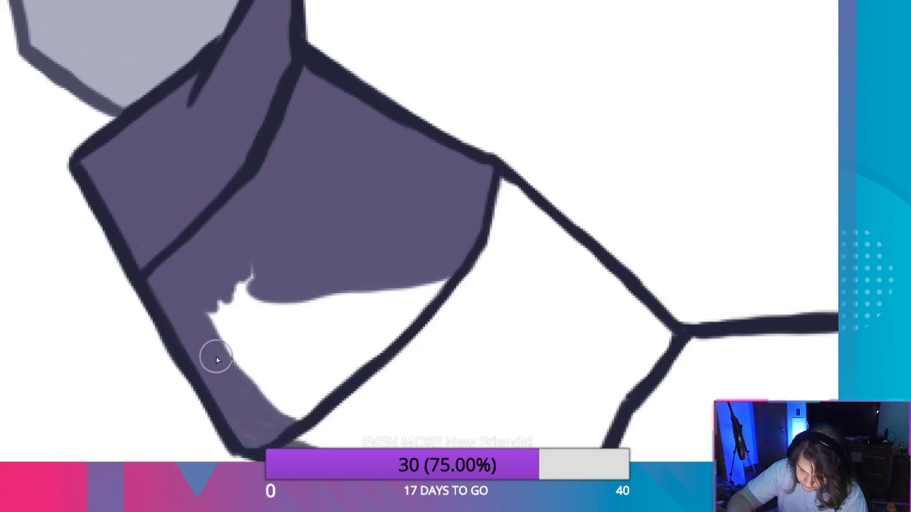
mouse_move(246, 404)
mouse_down()
mouse_move(278, 413)
mouse_move(197, 291)
mouse_move(297, 410)
mouse_move(342, 388)
mouse_move(299, 395)
mouse_move(221, 306)
mouse_move(268, 354)
mouse_move(345, 383)
mouse_move(238, 287)
mouse_move(388, 371)
mouse_move(234, 258)
mouse_move(217, 328)
mouse_up()
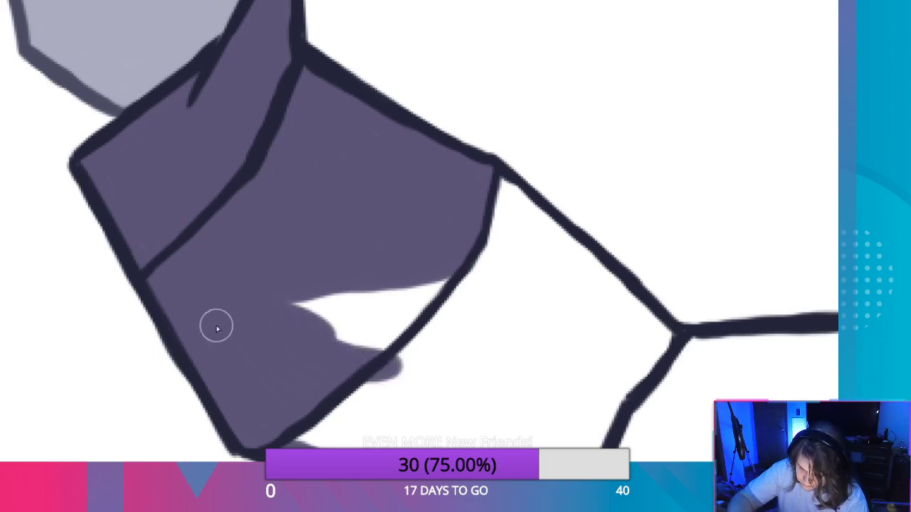
mouse_move(302, 358)
mouse_down()
mouse_move(286, 297)
mouse_move(366, 376)
mouse_move(465, 258)
mouse_move(328, 368)
mouse_move(325, 337)
mouse_move(271, 327)
mouse_up()
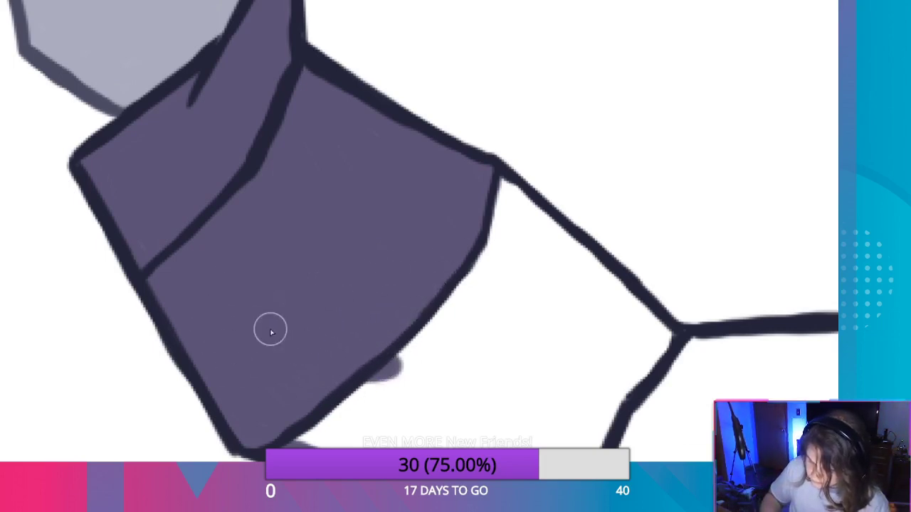
Paint the middle and lower part of the ledge's third facet dark purple down to its bottom outline.
mouse_move(438, 313)
mouse_down()
mouse_move(417, 335)
mouse_move(412, 373)
mouse_move(431, 407)
mouse_move(457, 418)
mouse_move(558, 396)
mouse_move(588, 423)
mouse_move(688, 390)
mouse_up()
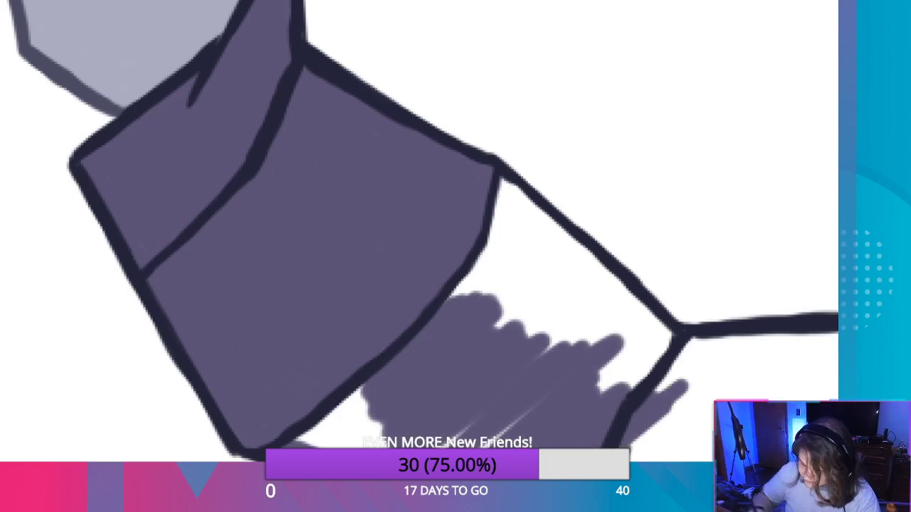
mouse_move(440, 368)
mouse_down()
mouse_move(343, 329)
mouse_move(242, 359)
mouse_move(260, 406)
mouse_move(216, 373)
mouse_move(319, 440)
mouse_move(264, 366)
mouse_move(302, 406)
mouse_move(263, 388)
mouse_up()
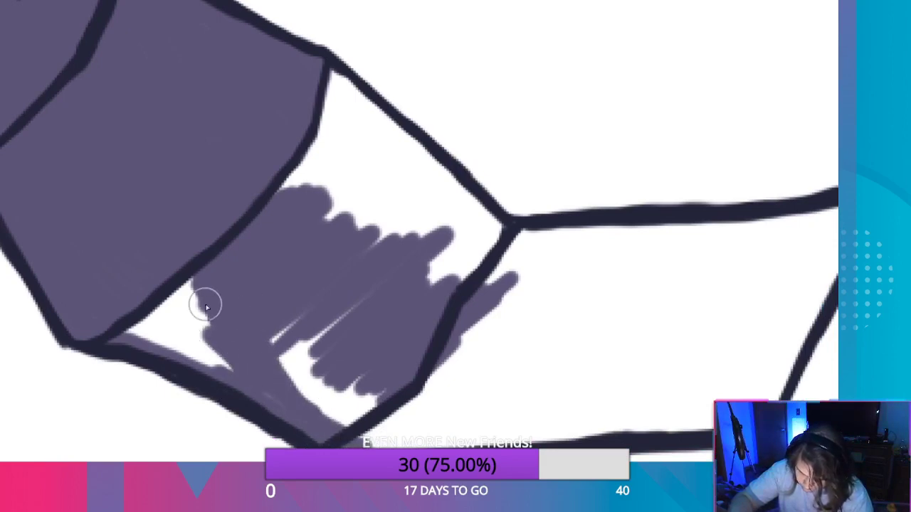
mouse_move(206, 306)
mouse_down()
mouse_move(188, 326)
mouse_move(187, 358)
mouse_move(119, 329)
mouse_up()
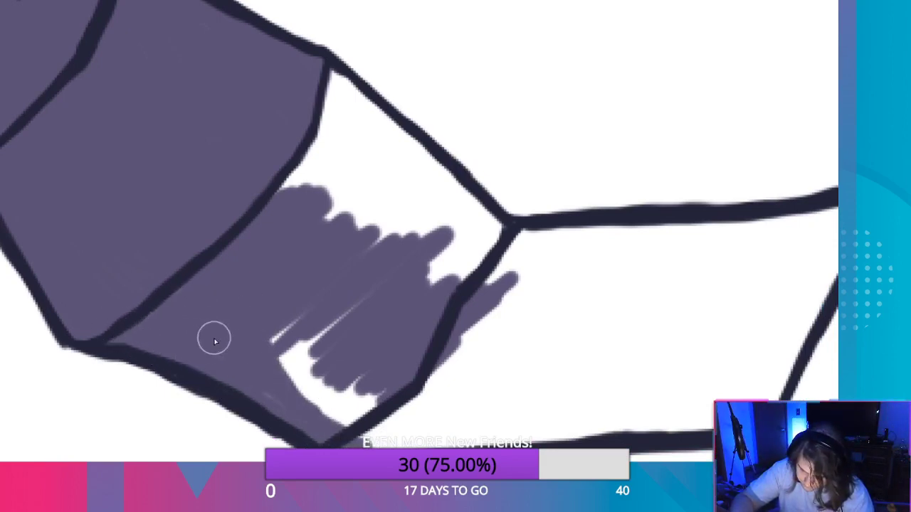
mouse_move(214, 342)
mouse_down()
mouse_move(264, 325)
mouse_move(241, 321)
mouse_up()
mouse_move(290, 407)
mouse_down()
mouse_move(356, 420)
mouse_move(320, 325)
mouse_move(326, 293)
mouse_up()
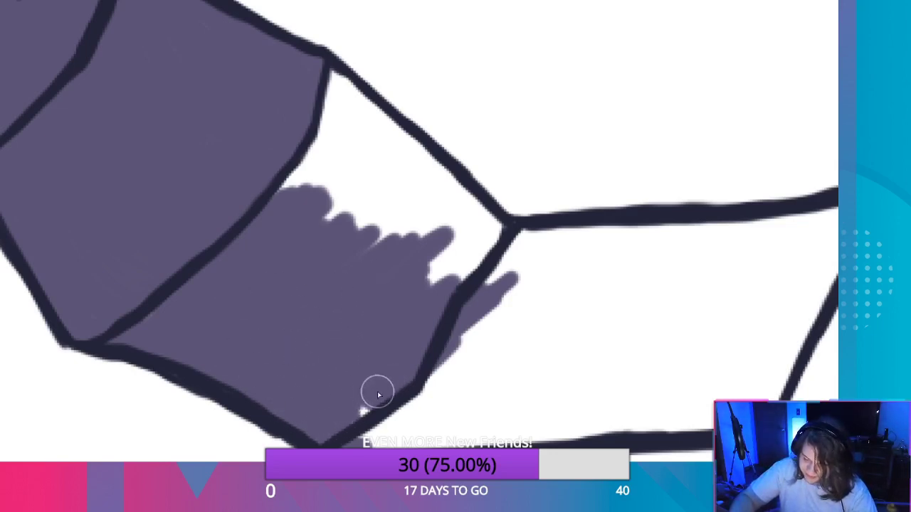
Fill the upper part of the third facet with dark purple up to its outline, redoing the first stroke along the edge.
mouse_move(501, 233)
mouse_down()
mouse_move(433, 154)
mouse_move(399, 135)
mouse_move(394, 165)
mouse_up()
key(ctrl+z)
key(ctrl+z)
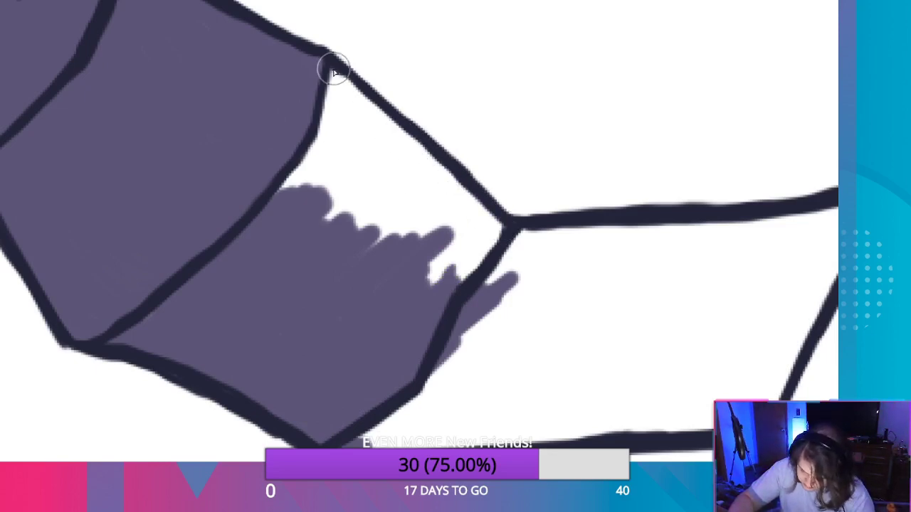
mouse_move(334, 69)
mouse_down()
mouse_move(433, 171)
mouse_move(349, 106)
mouse_move(346, 87)
mouse_move(499, 226)
mouse_move(458, 264)
mouse_move(482, 252)
mouse_move(453, 233)
mouse_up()
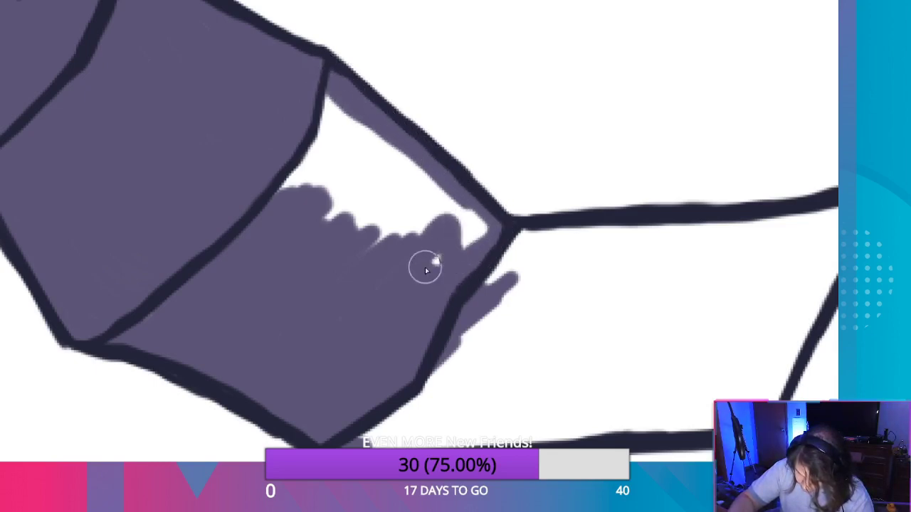
mouse_move(439, 274)
mouse_down()
mouse_move(481, 226)
mouse_move(386, 151)
mouse_move(419, 211)
mouse_move(358, 169)
mouse_move(426, 231)
mouse_move(346, 190)
mouse_move(377, 214)
mouse_move(352, 232)
mouse_move(313, 221)
mouse_up()
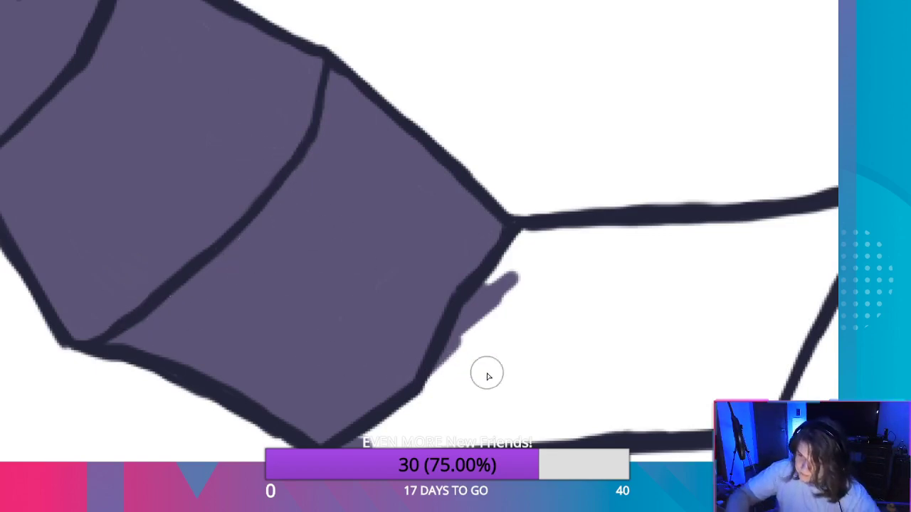
Examine the unpainted facets of the rock ledge and compare the ledge's colouring with the whole mountain illustration.
mouse_move(737, 276)
mouse_down()
mouse_move(356, 254)
mouse_move(223, 207)
mouse_up()
mouse_move(676, 401)
mouse_down()
mouse_move(238, 235)
mouse_move(643, 351)
mouse_up()
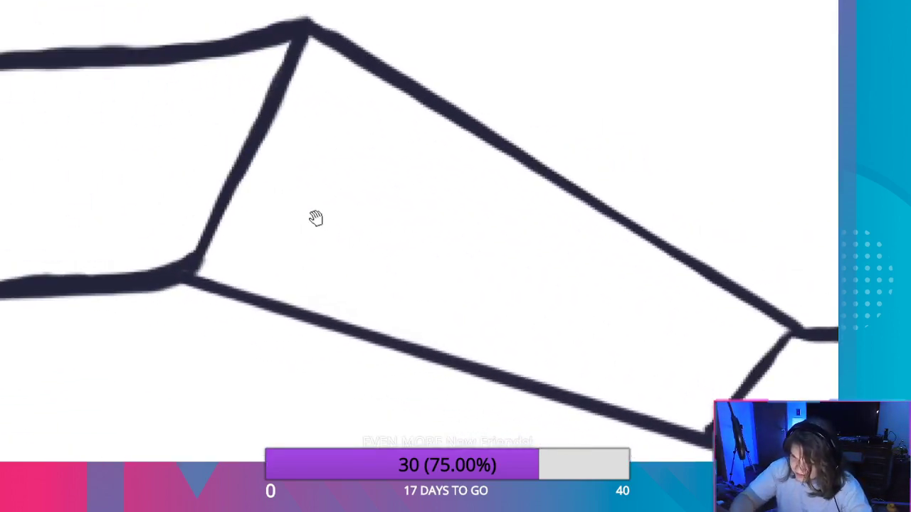
mouse_move(315, 218)
mouse_down()
mouse_move(616, 285)
mouse_move(678, 315)
mouse_up()
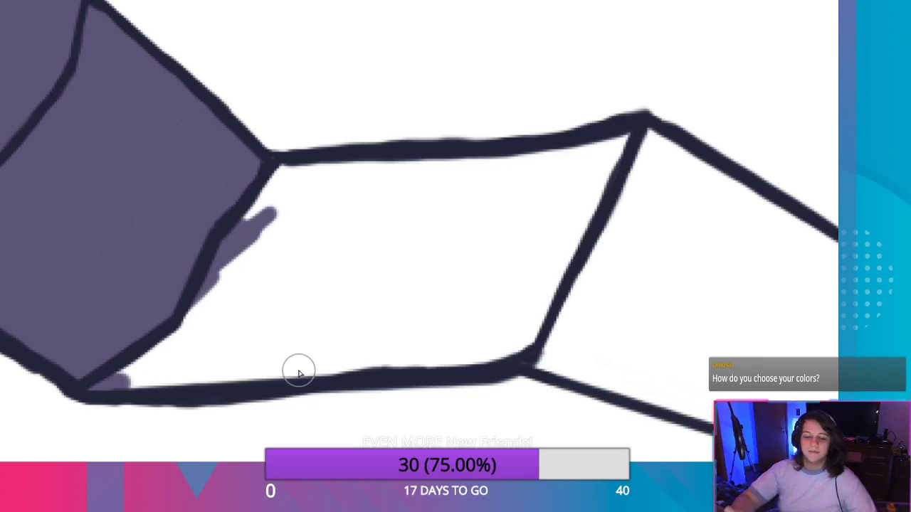
scroll(300, 373, down, 8)
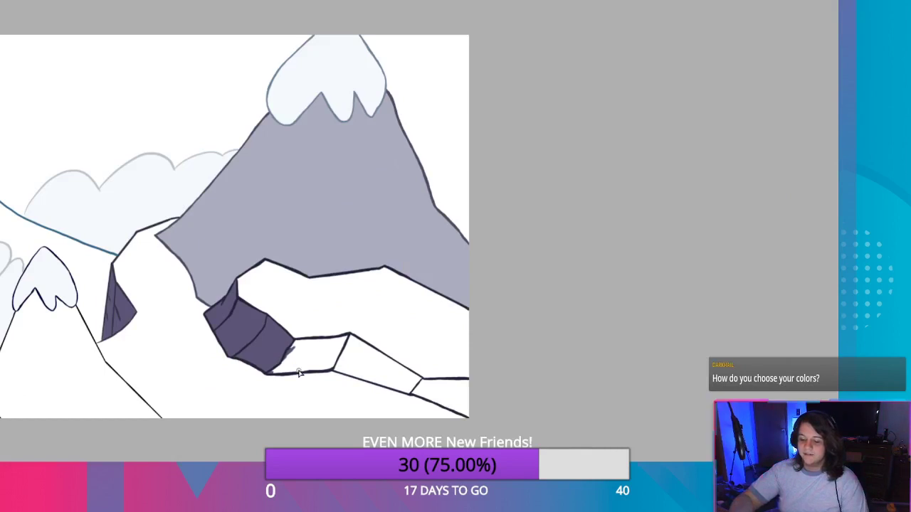
scroll(300, 374, up, 2)
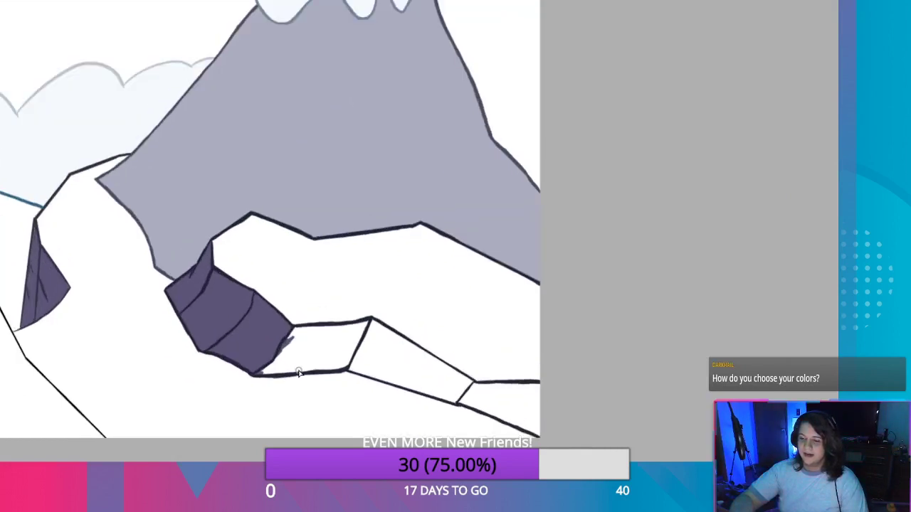
scroll(300, 373, up, 8)
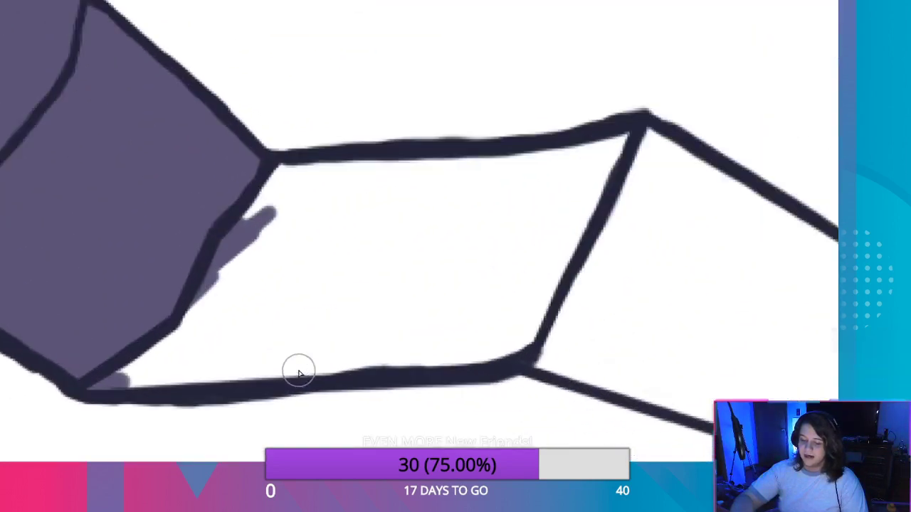
scroll(300, 373, up, 1)
scroll(331, 228, up, 2)
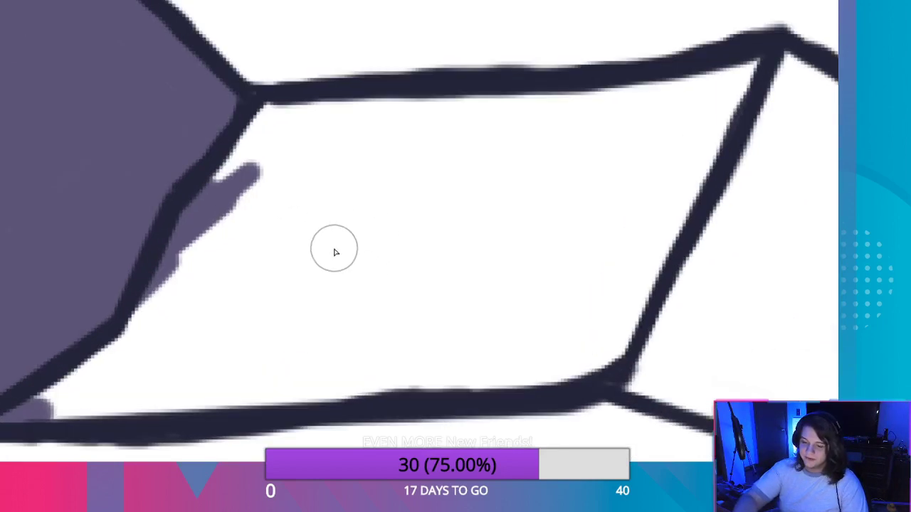
scroll(214, 381, down, 2)
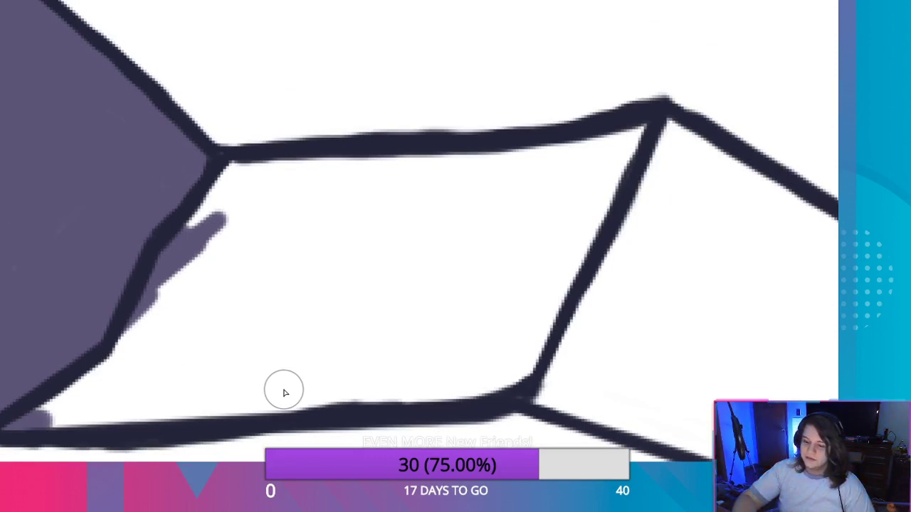
Trace the inside edge of the ledge's fourth facet in dark purple and fill it inward until no white remains.
mouse_move(32, 417)
mouse_down()
mouse_move(136, 316)
mouse_move(230, 163)
mouse_move(371, 167)
mouse_move(643, 138)
mouse_move(550, 343)
mouse_up()
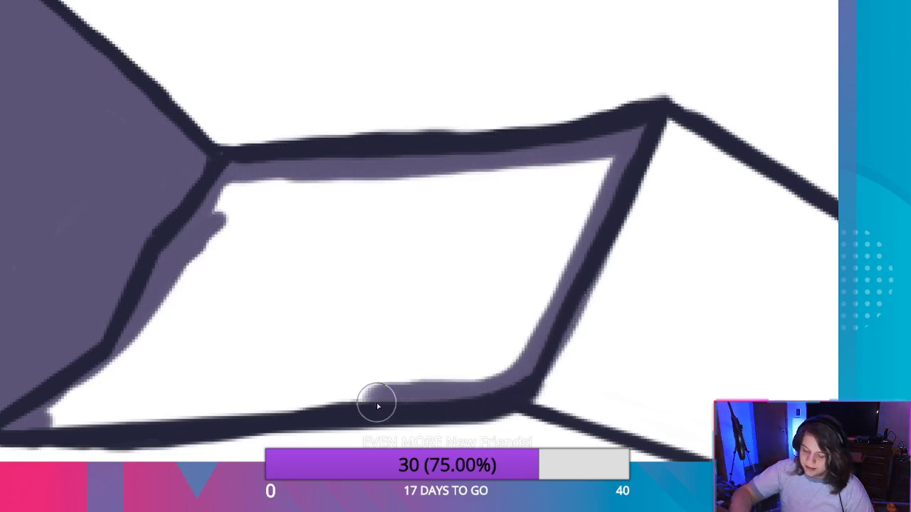
mouse_move(377, 403)
mouse_down()
mouse_move(41, 430)
mouse_move(142, 334)
mouse_move(247, 211)
mouse_move(238, 179)
mouse_move(256, 191)
mouse_move(598, 163)
mouse_move(536, 303)
mouse_up()
mouse_move(415, 384)
mouse_down()
mouse_move(173, 399)
mouse_move(122, 393)
mouse_move(491, 324)
mouse_move(562, 183)
mouse_up()
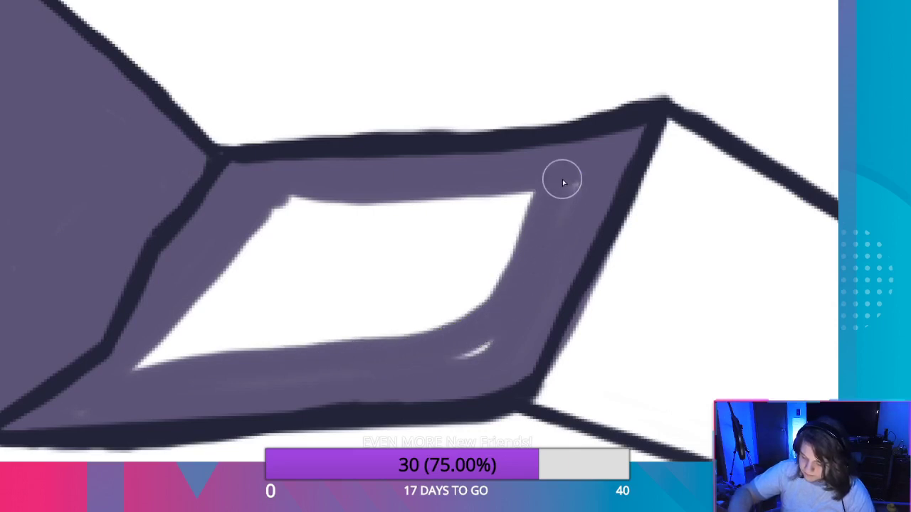
mouse_move(86, 415)
mouse_down()
mouse_move(315, 197)
mouse_move(268, 214)
mouse_move(551, 192)
mouse_move(429, 325)
mouse_move(192, 344)
mouse_move(170, 356)
mouse_move(297, 230)
mouse_move(381, 212)
mouse_up()
mouse_move(523, 208)
mouse_down()
mouse_move(401, 311)
mouse_move(235, 317)
mouse_move(294, 258)
mouse_move(370, 227)
mouse_up()
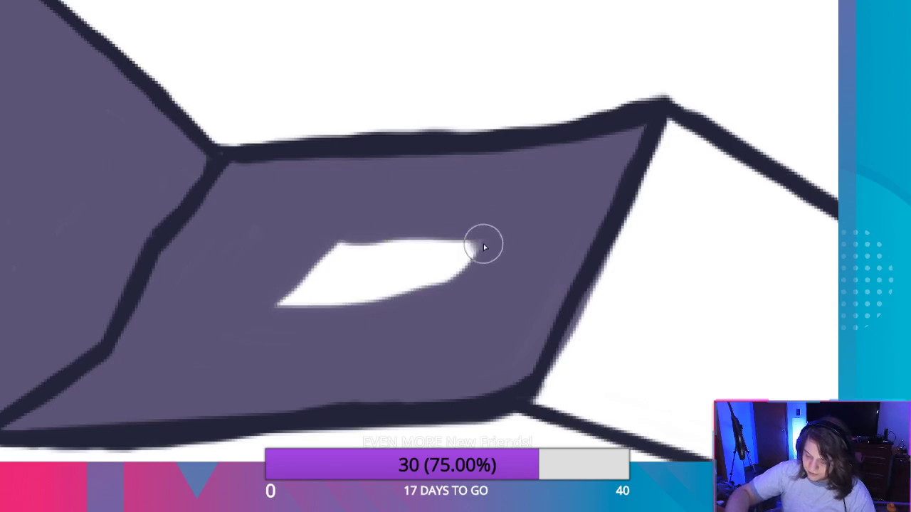
mouse_move(483, 247)
mouse_down()
mouse_move(274, 302)
mouse_move(478, 240)
mouse_move(277, 263)
mouse_move(449, 262)
mouse_up()
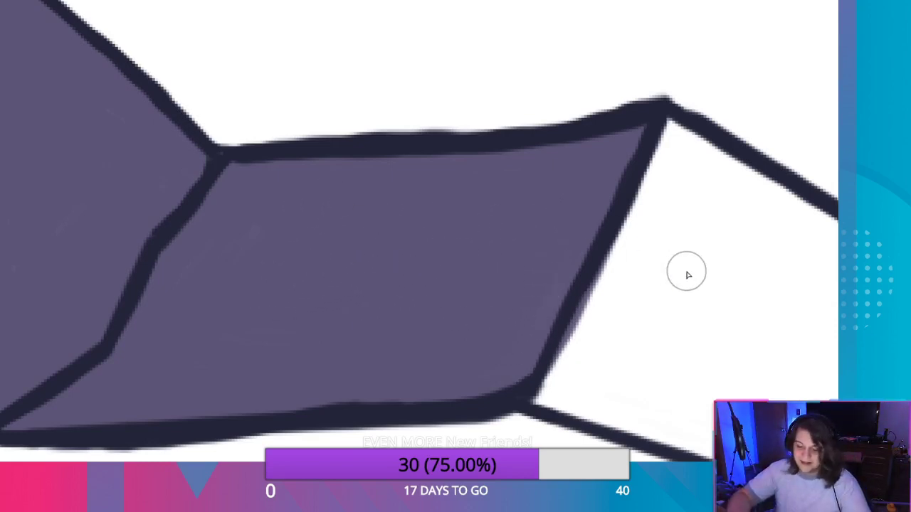
Paint dark purple along the inner and lower outlines of the ledge's fifth facet, closing the white gaps beside the lines.
drag(688, 275, 279, 210)
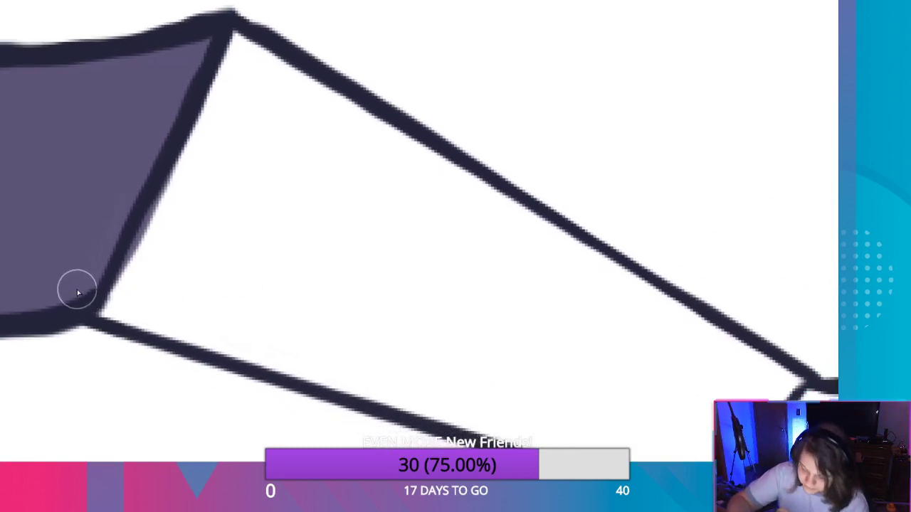
mouse_move(85, 298)
mouse_down()
mouse_move(116, 307)
mouse_move(78, 303)
mouse_move(179, 334)
mouse_move(278, 351)
mouse_move(470, 409)
mouse_move(618, 420)
mouse_up()
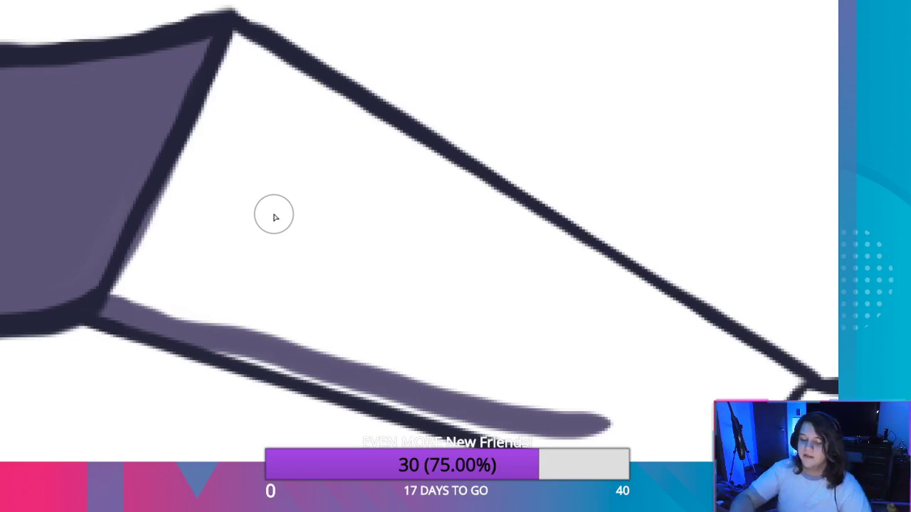
mouse_move(243, 57)
mouse_down()
mouse_move(235, 30)
mouse_move(169, 192)
mouse_move(116, 292)
mouse_up()
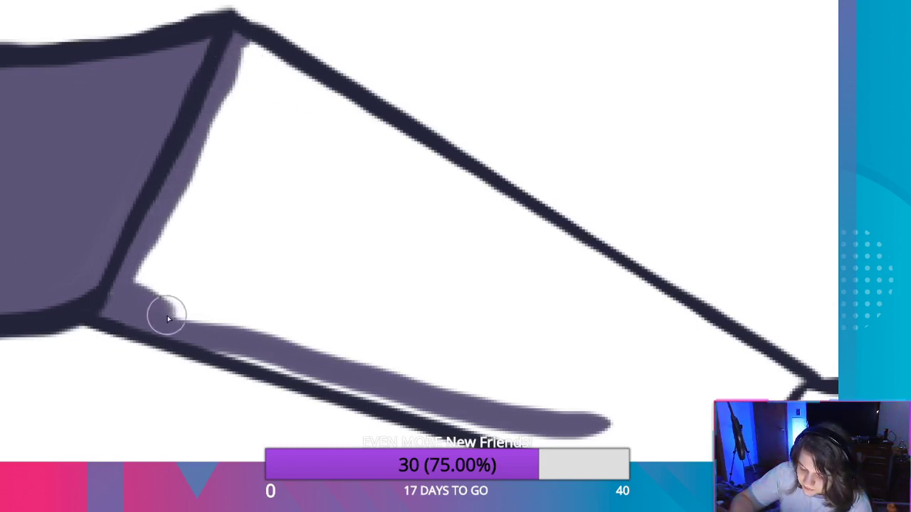
mouse_move(168, 319)
mouse_down()
mouse_move(156, 309)
mouse_move(213, 150)
mouse_move(187, 311)
mouse_move(218, 169)
mouse_move(259, 342)
mouse_move(199, 177)
mouse_move(198, 306)
mouse_up()
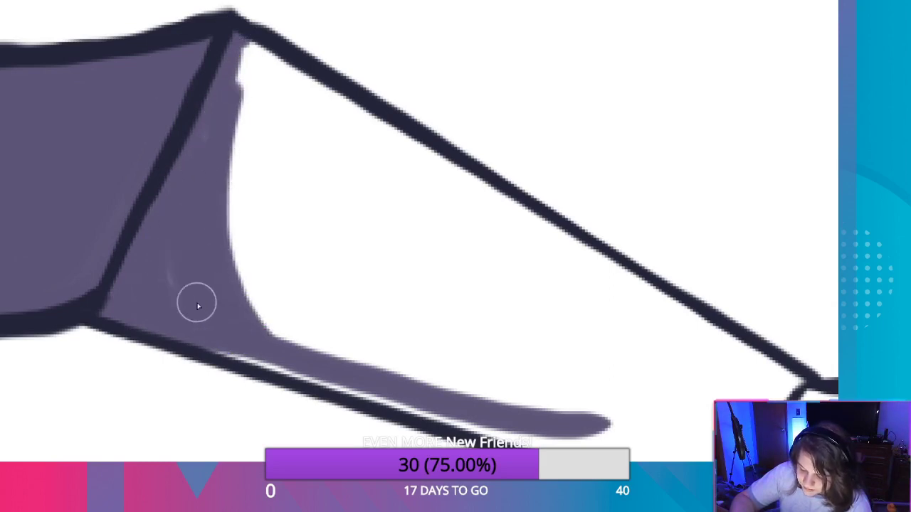
mouse_move(216, 345)
mouse_down()
mouse_move(332, 389)
mouse_move(519, 432)
mouse_up()
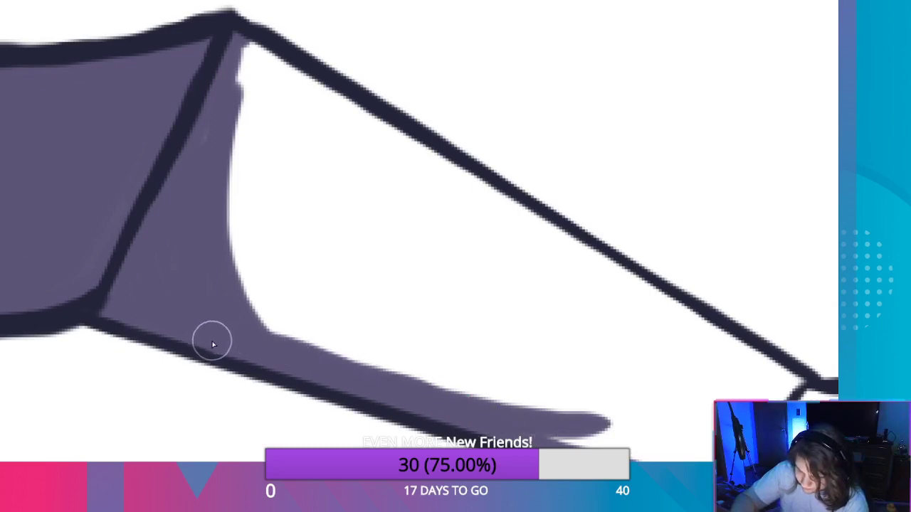
Run dark purple along the fifth facet's upper outline and fill the white area enclosed by the strokes.
mouse_move(233, 313)
mouse_down()
mouse_move(320, 346)
mouse_move(228, 147)
mouse_move(283, 325)
mouse_move(255, 318)
mouse_move(344, 362)
mouse_move(254, 242)
mouse_move(239, 75)
mouse_move(232, 80)
mouse_up()
mouse_move(250, 48)
mouse_down()
mouse_move(494, 226)
mouse_move(594, 363)
mouse_move(592, 417)
mouse_move(432, 376)
mouse_move(262, 209)
mouse_move(254, 45)
mouse_move(400, 175)
mouse_move(566, 397)
mouse_up()
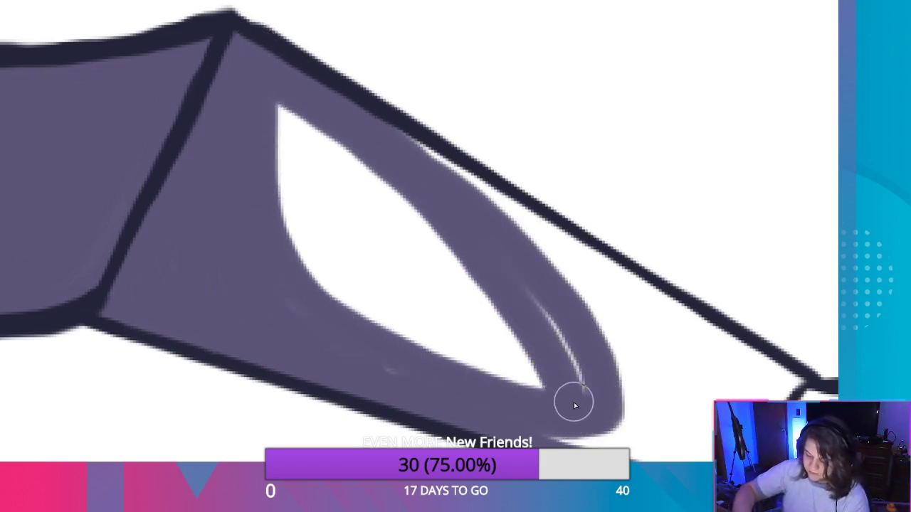
mouse_move(309, 106)
mouse_down()
mouse_move(287, 187)
mouse_move(376, 363)
mouse_up()
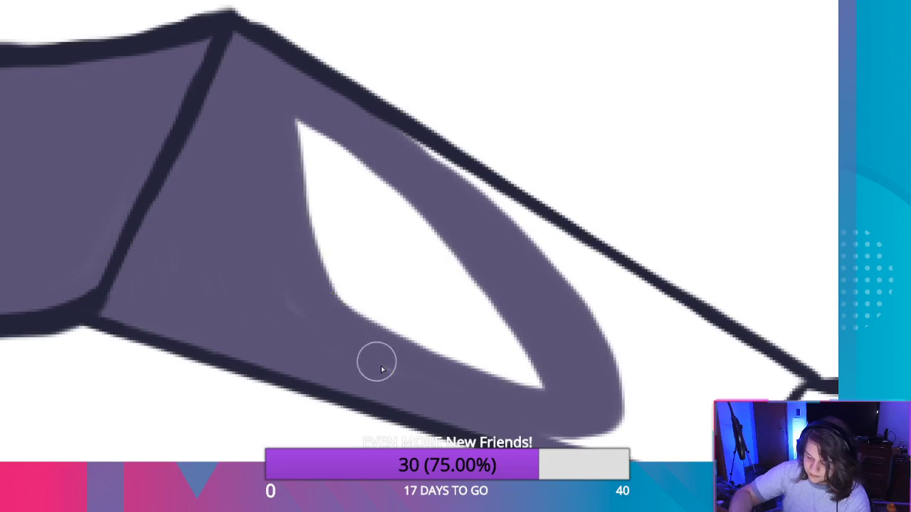
mouse_move(292, 145)
mouse_down()
mouse_move(330, 250)
mouse_move(512, 387)
mouse_move(492, 325)
mouse_move(377, 195)
mouse_move(326, 152)
mouse_move(487, 318)
mouse_move(299, 157)
mouse_move(293, 211)
mouse_move(318, 196)
mouse_up()
mouse_move(354, 232)
mouse_down()
mouse_move(448, 299)
mouse_move(402, 261)
mouse_up()
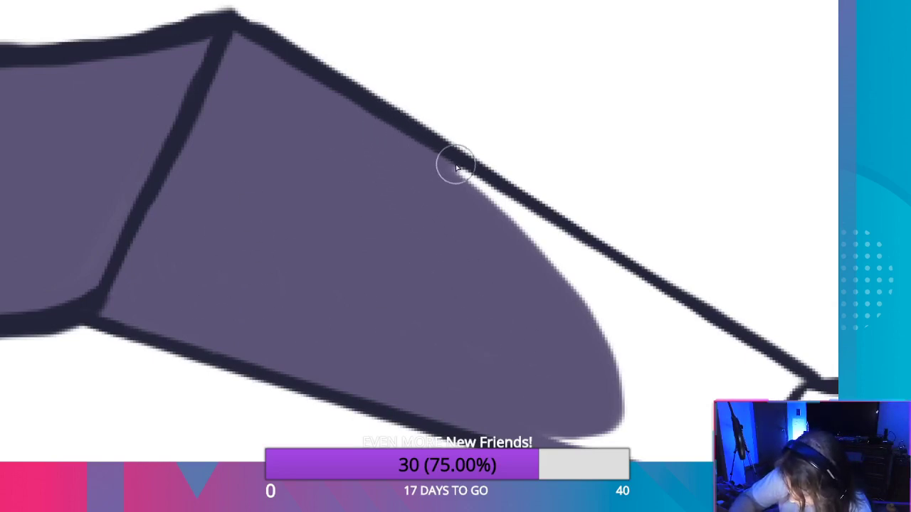
Fill the far end of the fifth facet with dark purple up to its upper outline and the next dividing line.
drag(456, 167, 781, 380)
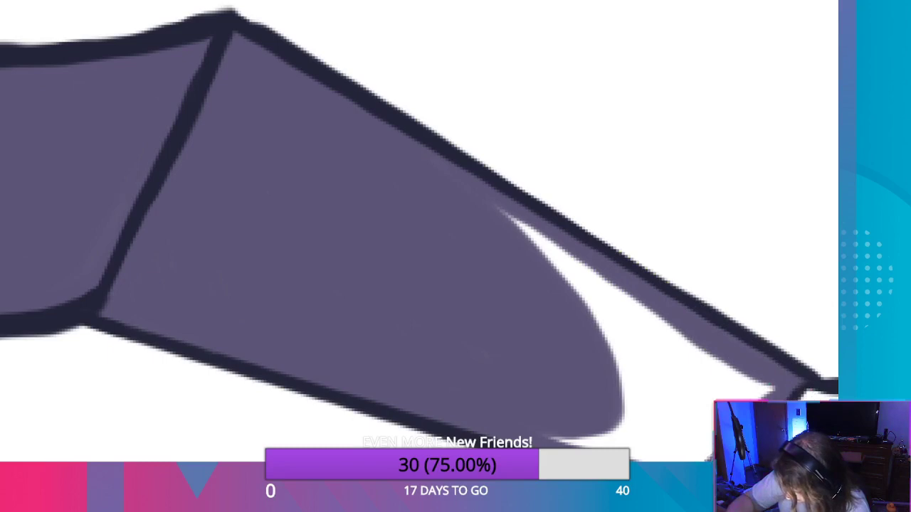
drag(679, 459, 590, 360)
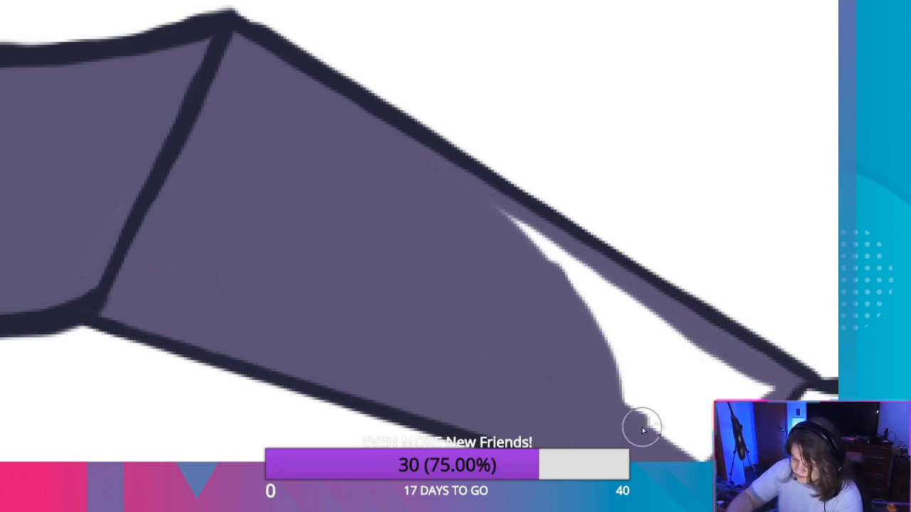
mouse_move(642, 430)
mouse_down()
mouse_move(575, 287)
mouse_move(505, 203)
mouse_up()
drag(542, 246, 596, 270)
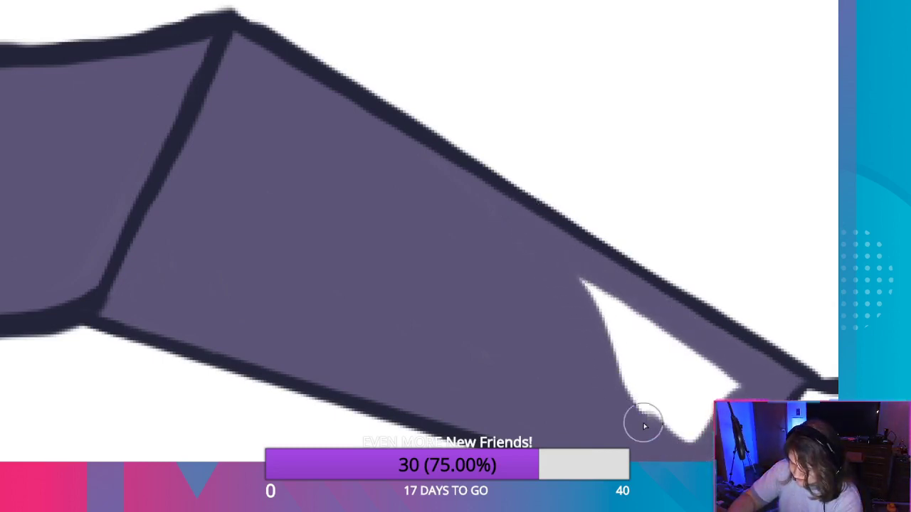
mouse_move(643, 423)
mouse_down()
mouse_move(575, 275)
mouse_move(653, 406)
mouse_move(688, 391)
mouse_move(637, 320)
mouse_move(755, 395)
mouse_up()
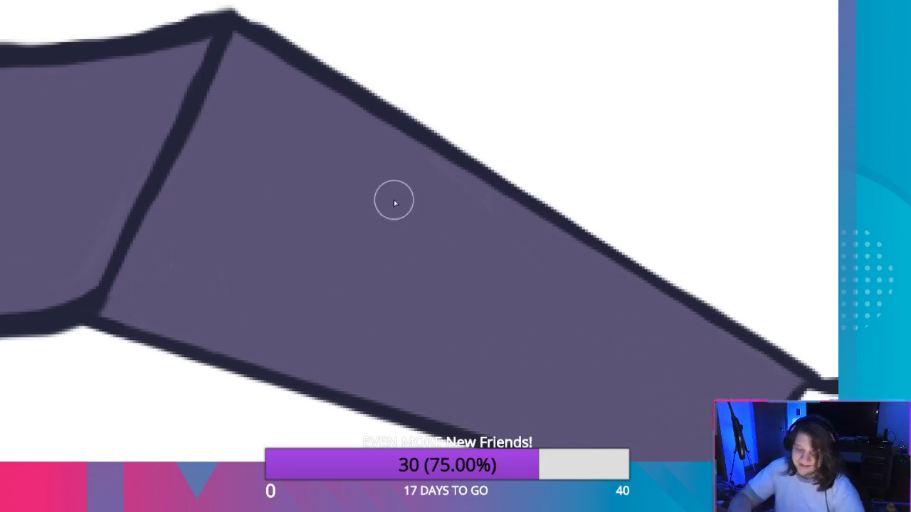
Trace the inside of the ledge's last facet in dark purple along its outlines and the canvas edge.
drag(624, 315, 182, 187)
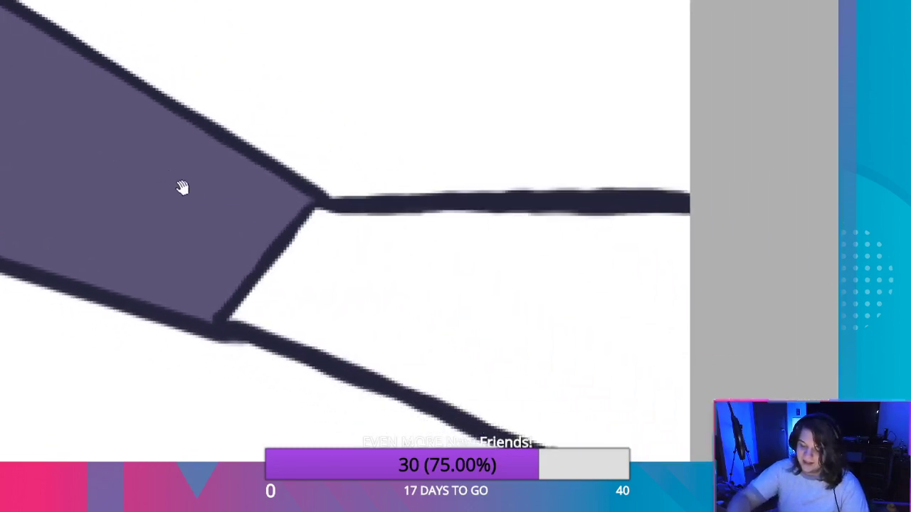
mouse_move(220, 312)
mouse_down()
mouse_move(259, 319)
mouse_move(244, 317)
mouse_move(297, 237)
mouse_move(373, 213)
mouse_move(681, 222)
mouse_up()
drag(693, 261, 682, 466)
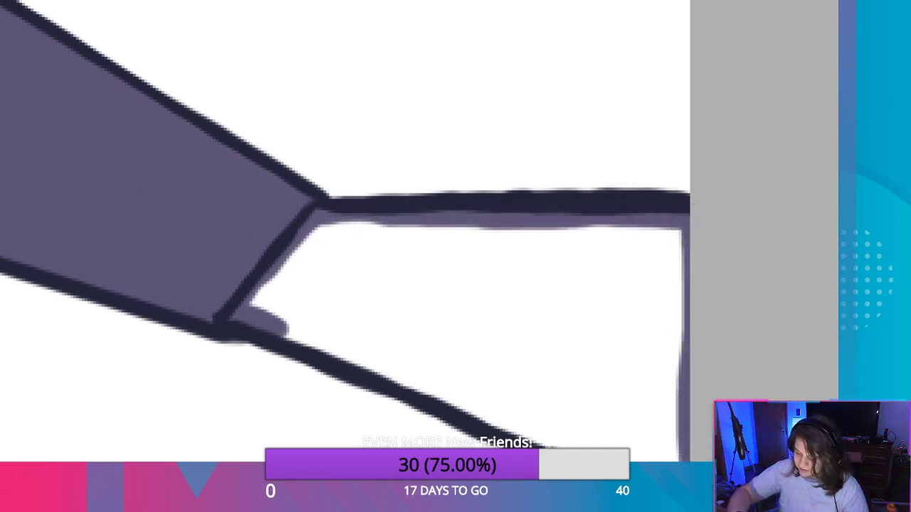
mouse_move(547, 438)
mouse_down()
mouse_move(320, 354)
mouse_move(242, 305)
mouse_move(325, 223)
mouse_move(456, 237)
mouse_move(671, 225)
mouse_move(676, 459)
mouse_up()
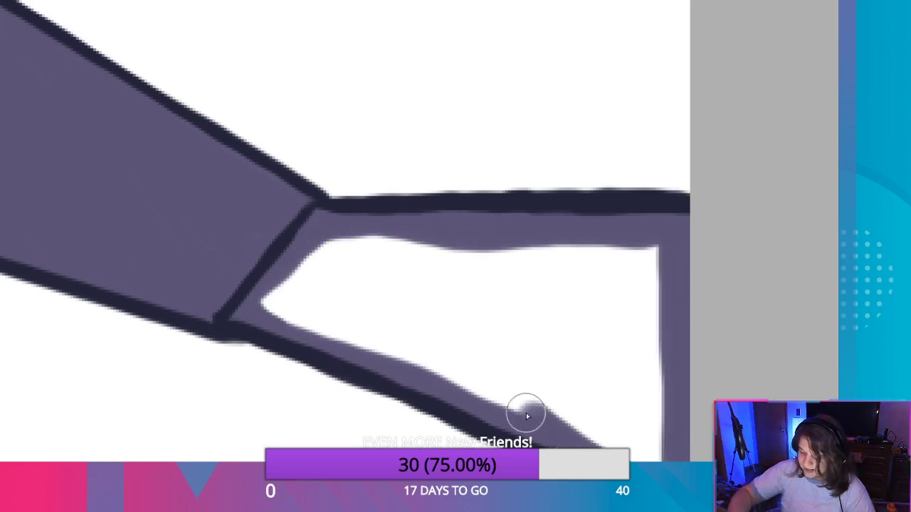
drag(526, 416, 311, 319)
mouse_move(271, 285)
mouse_down()
mouse_move(337, 242)
mouse_move(472, 254)
mouse_move(642, 246)
mouse_move(668, 313)
mouse_move(660, 466)
mouse_up()
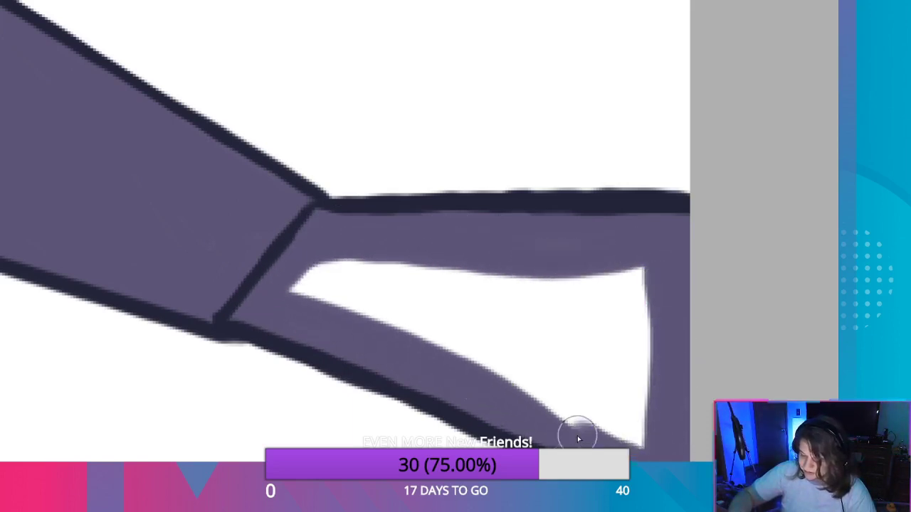
Fill the remaining white centre of the last facet with dark purple.
mouse_move(327, 272)
mouse_down()
mouse_move(644, 279)
mouse_move(641, 454)
mouse_up()
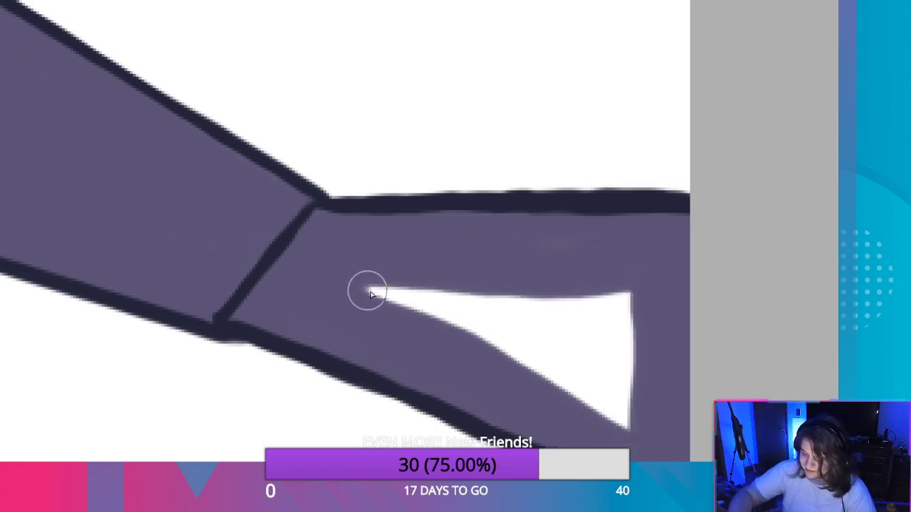
mouse_move(368, 292)
mouse_down()
mouse_move(613, 412)
mouse_move(632, 301)
mouse_move(616, 395)
mouse_up()
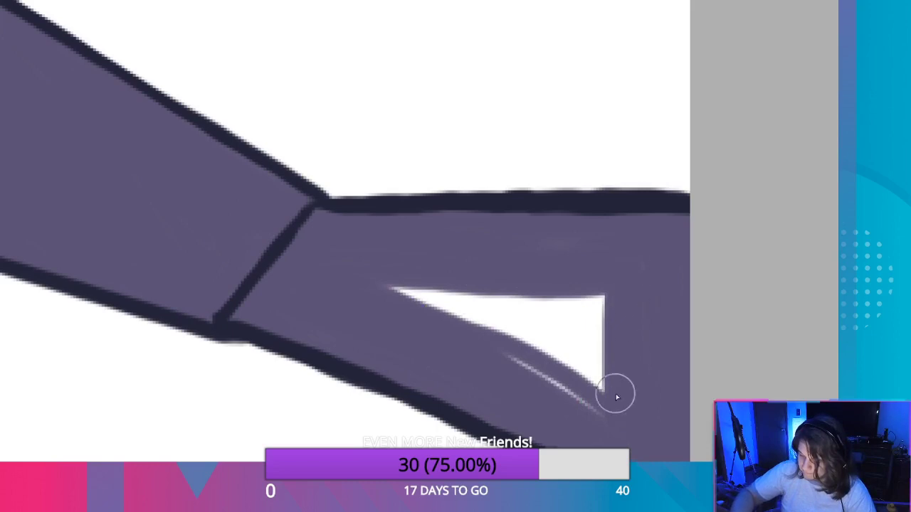
mouse_move(604, 302)
mouse_down()
mouse_move(585, 299)
mouse_move(577, 406)
mouse_up()
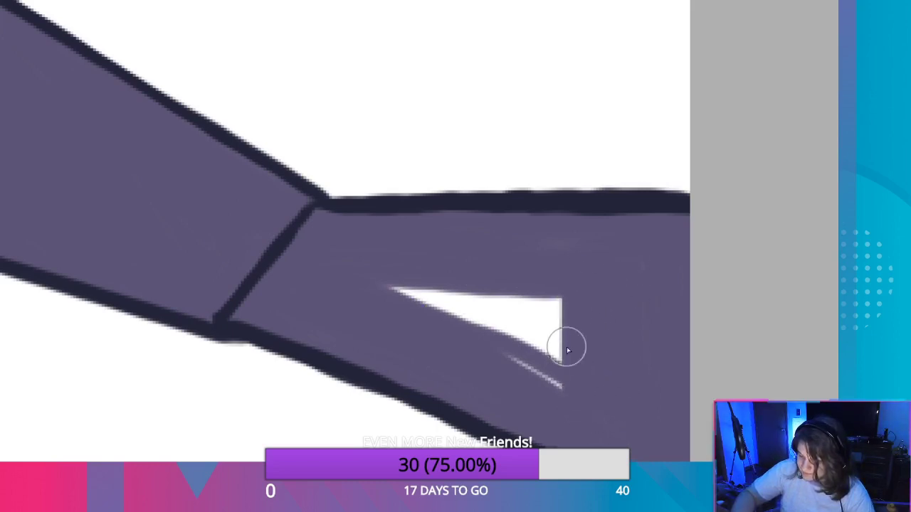
mouse_move(568, 351)
mouse_down()
mouse_move(548, 292)
mouse_move(540, 388)
mouse_up()
drag(515, 284, 508, 368)
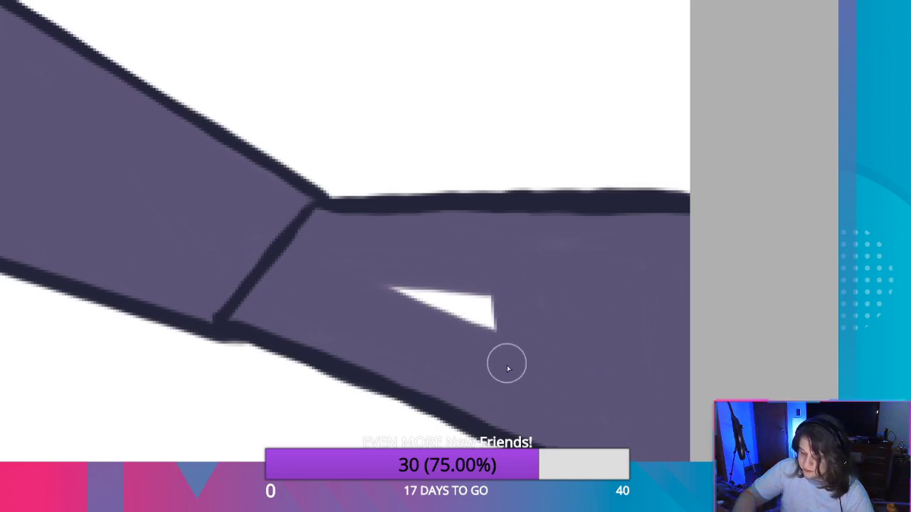
drag(476, 279, 425, 296)
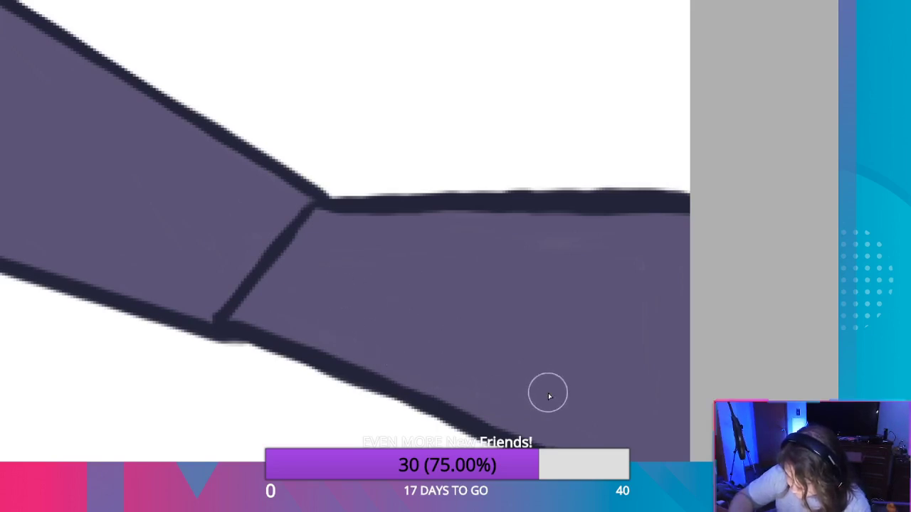
Enlarge the brush and roughly paint light grey over the white slope between the small purple rock and the ledge.
key(bracketright)
key(bracketright)
key(bracketright)
key(bracketright)
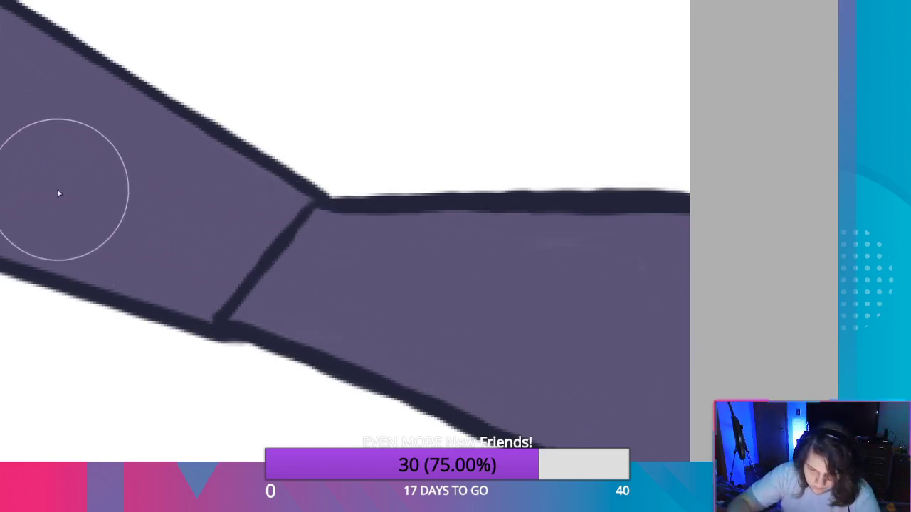
mouse_move(89, 170)
mouse_down()
mouse_move(525, 400)
mouse_move(629, 428)
mouse_up()
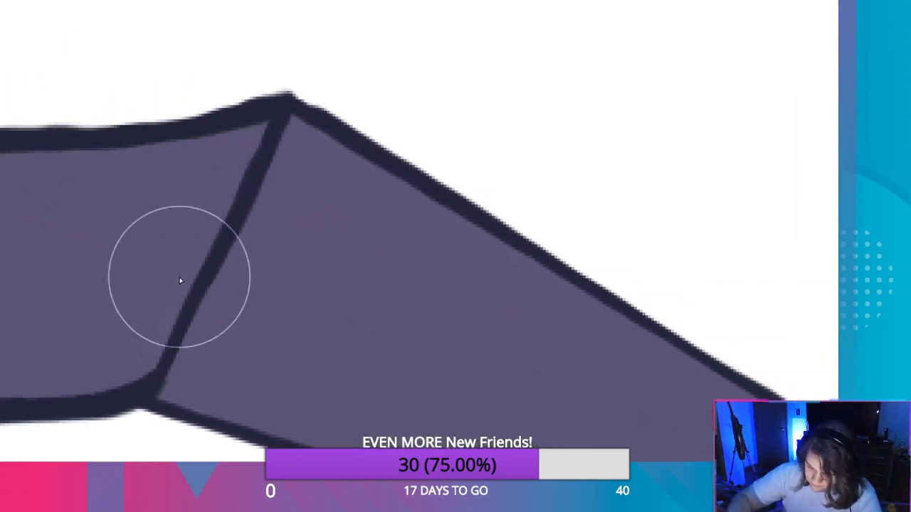
mouse_move(192, 275)
mouse_down()
mouse_move(579, 284)
mouse_move(664, 264)
mouse_up()
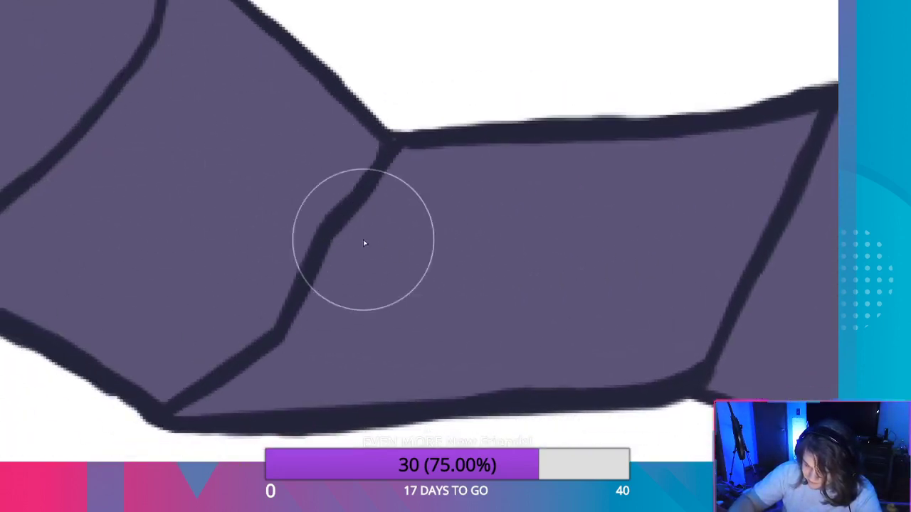
mouse_move(164, 160)
mouse_down()
mouse_move(553, 387)
mouse_move(465, 365)
mouse_move(496, 266)
mouse_up()
scroll(467, 280, down, 4)
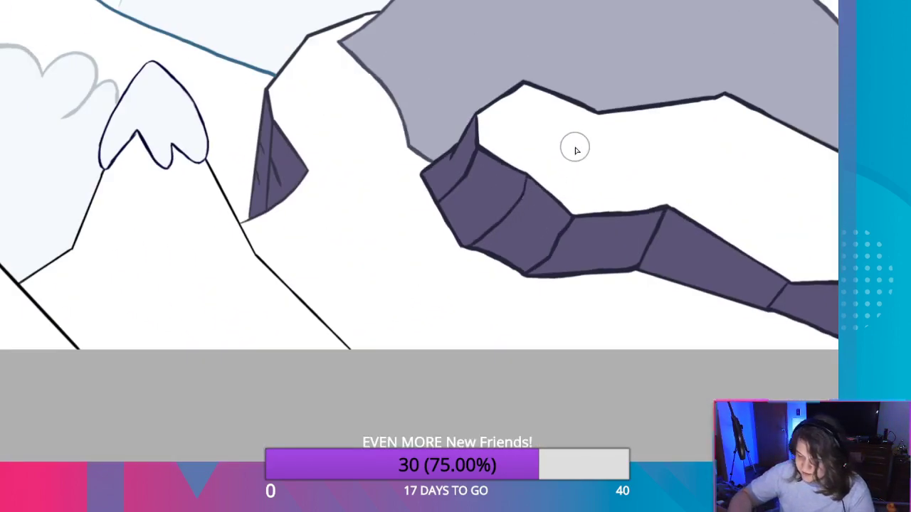
scroll(562, 145, down, 1)
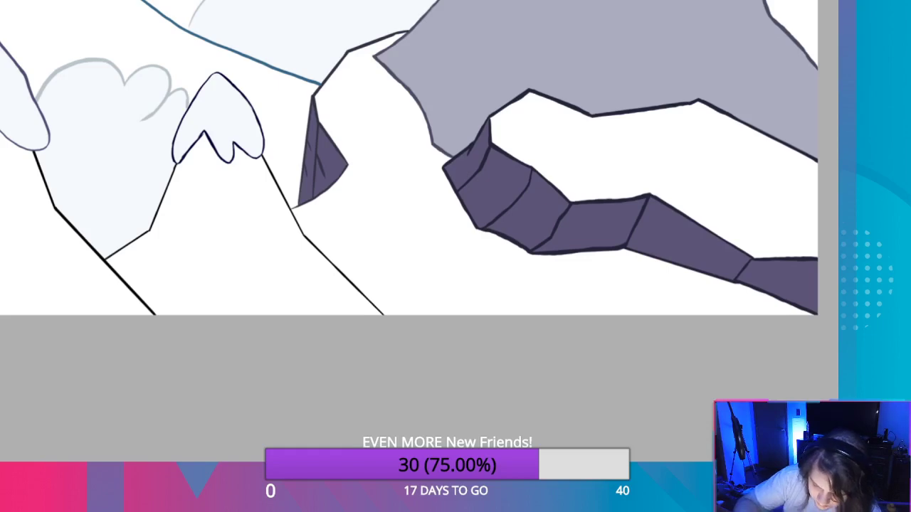
mouse_move(423, 262)
mouse_down()
mouse_move(378, 153)
mouse_move(372, 232)
mouse_up()
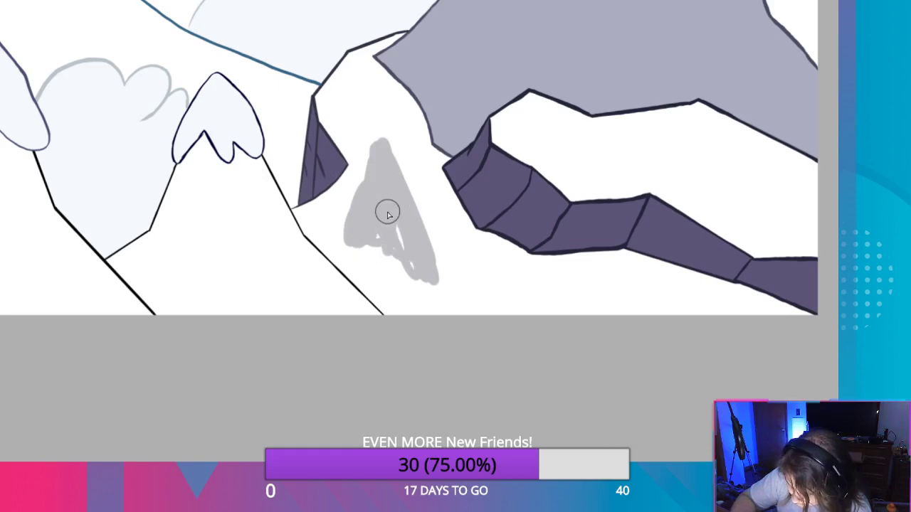
mouse_move(433, 302)
mouse_down()
mouse_move(433, 238)
mouse_move(394, 173)
mouse_up()
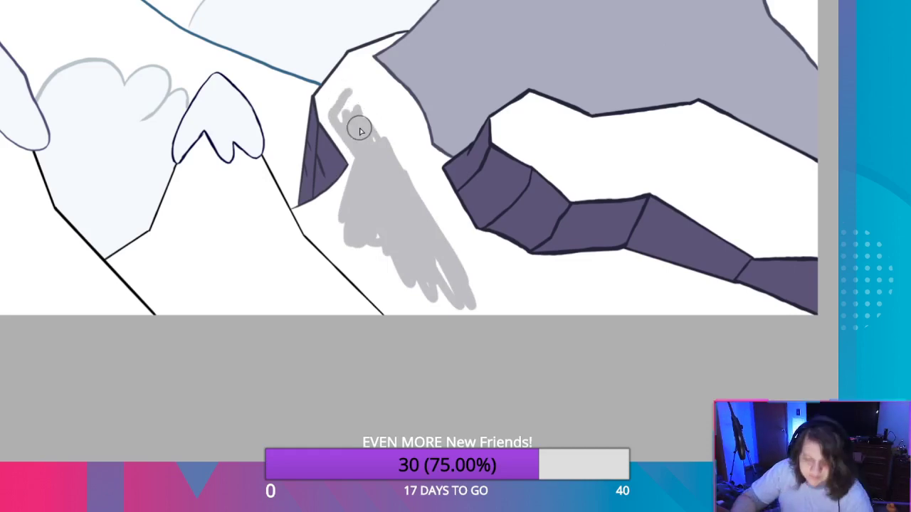
Fill the slope in the canvas's lower-left corner with light grey, working up to its dark blue outline.
drag(208, 231, 695, 239)
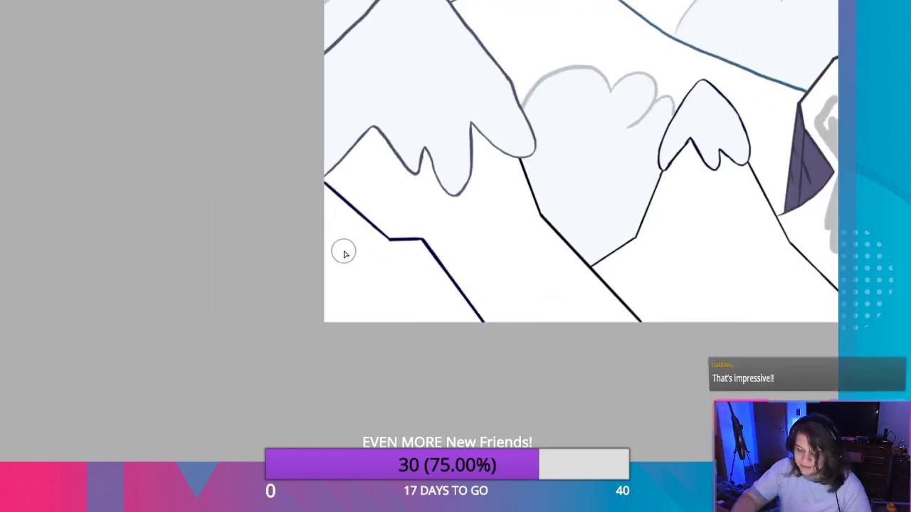
scroll(359, 269, up, 5)
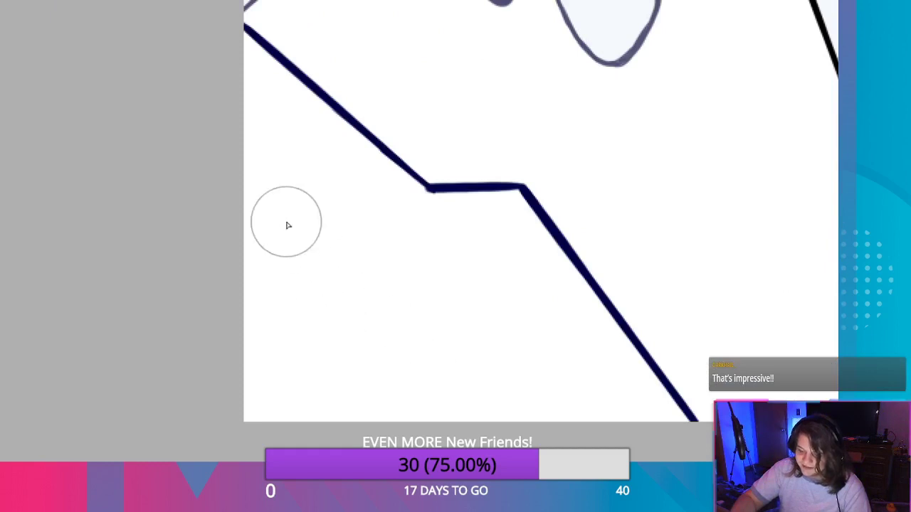
drag(242, 99, 299, 145)
drag(246, 71, 370, 214)
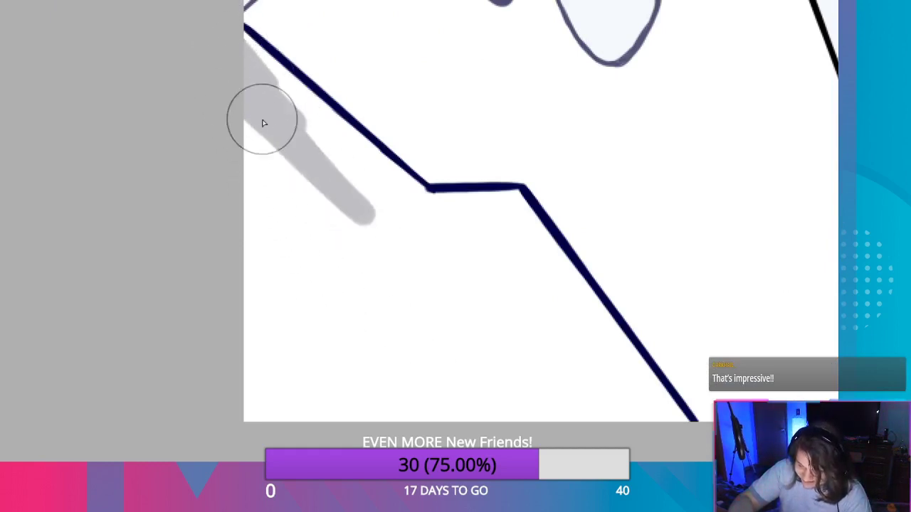
drag(257, 121, 385, 260)
drag(213, 114, 381, 288)
mouse_move(352, 250)
mouse_down()
mouse_move(412, 285)
mouse_move(375, 308)
mouse_move(339, 301)
mouse_move(232, 178)
mouse_move(242, 238)
mouse_move(326, 448)
mouse_move(222, 378)
mouse_move(306, 338)
mouse_move(341, 375)
mouse_move(474, 437)
mouse_move(526, 424)
mouse_move(494, 401)
mouse_move(440, 329)
mouse_move(415, 267)
mouse_move(294, 121)
mouse_move(550, 373)
mouse_move(664, 443)
mouse_move(233, 58)
mouse_move(413, 289)
mouse_move(417, 226)
mouse_move(468, 218)
mouse_move(541, 265)
mouse_move(633, 402)
mouse_move(655, 406)
mouse_move(422, 223)
mouse_move(594, 342)
mouse_move(367, 297)
mouse_up()
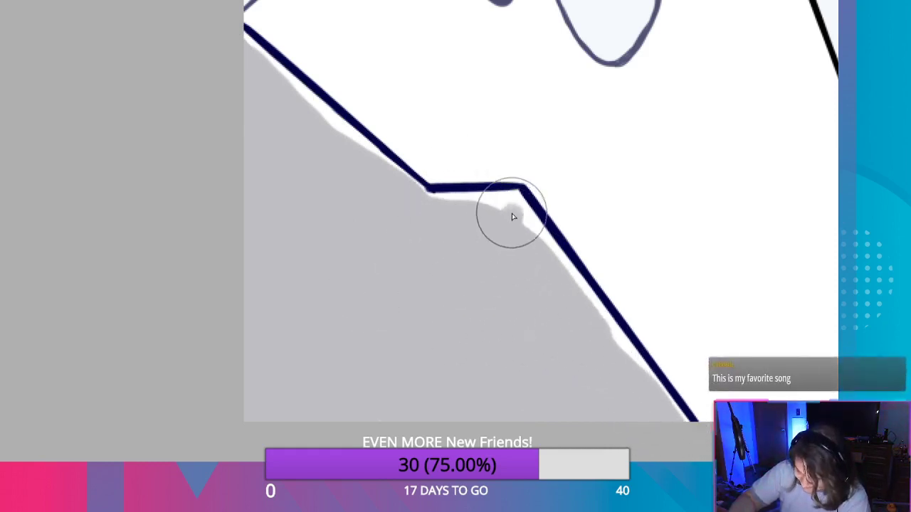
mouse_move(512, 216)
mouse_down()
mouse_move(488, 211)
mouse_move(593, 316)
mouse_move(649, 405)
mouse_up()
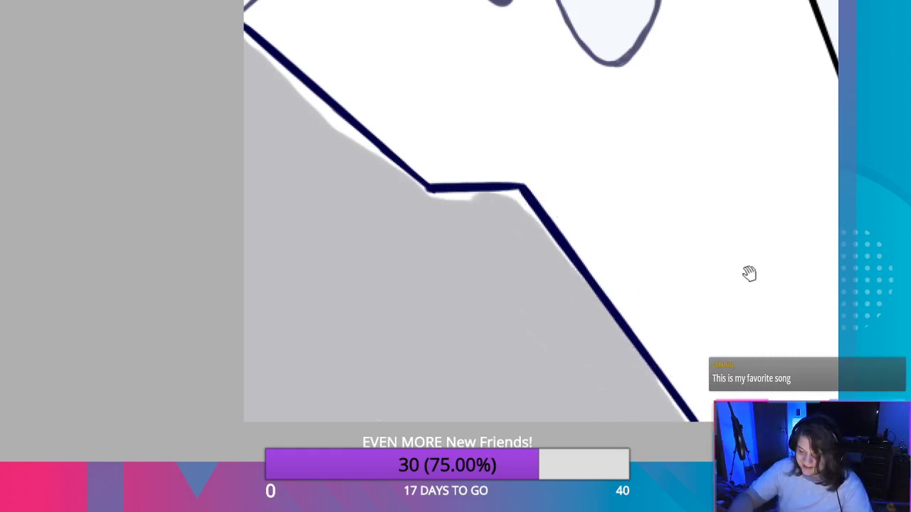
Fill the slope around the underside of the small purple rock with light grey, working out to the black outline.
drag(749, 273, 260, 320)
mouse_move(699, 296)
mouse_down()
mouse_move(492, 349)
mouse_move(273, 373)
mouse_up()
drag(764, 317, 353, 381)
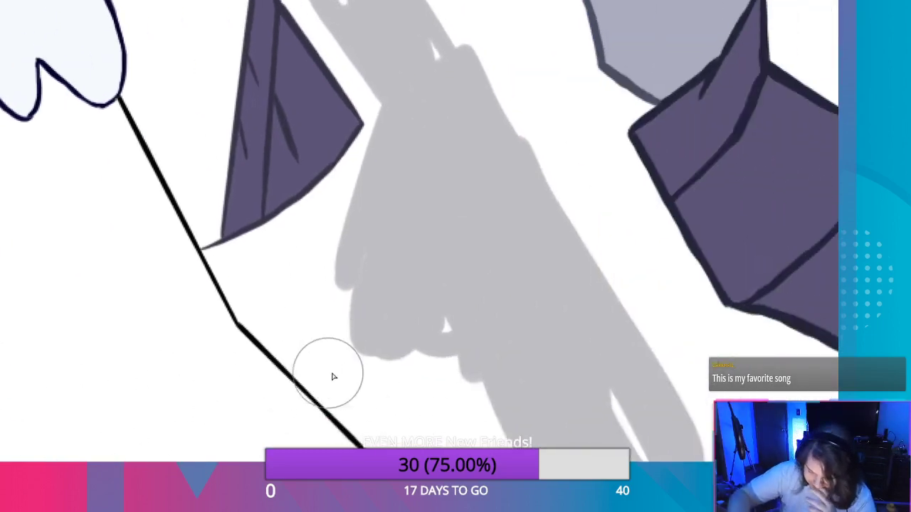
mouse_move(303, 318)
mouse_down()
mouse_move(383, 398)
mouse_move(362, 400)
mouse_move(387, 431)
mouse_up()
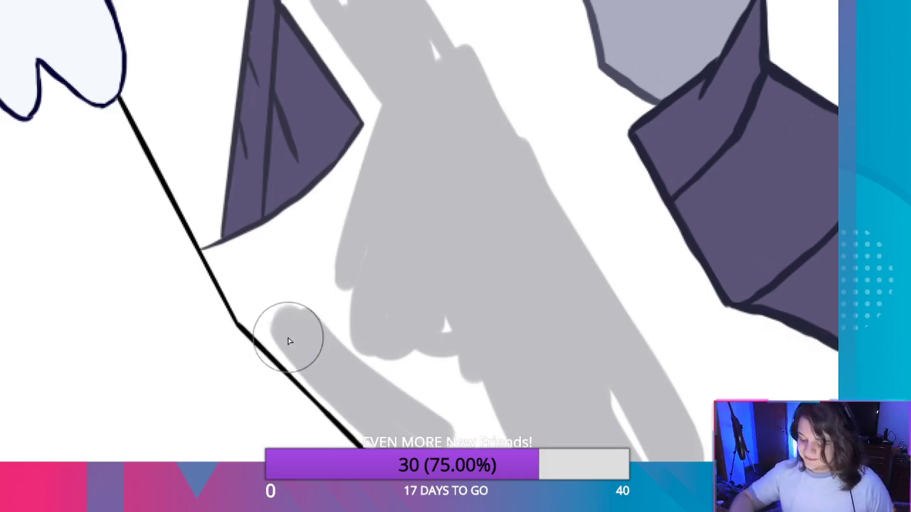
mouse_move(289, 340)
mouse_down()
mouse_move(240, 291)
mouse_move(243, 265)
mouse_move(305, 236)
mouse_move(403, 155)
mouse_move(302, 244)
mouse_move(380, 126)
mouse_move(374, 77)
mouse_up()
mouse_move(382, 121)
mouse_down()
mouse_move(392, 187)
mouse_move(364, 291)
mouse_move(315, 320)
mouse_move(278, 301)
mouse_move(282, 318)
mouse_move(364, 351)
mouse_move(326, 269)
mouse_move(272, 277)
mouse_move(407, 366)
mouse_move(392, 370)
mouse_move(499, 413)
mouse_move(594, 386)
mouse_move(432, 17)
mouse_move(641, 462)
mouse_up()
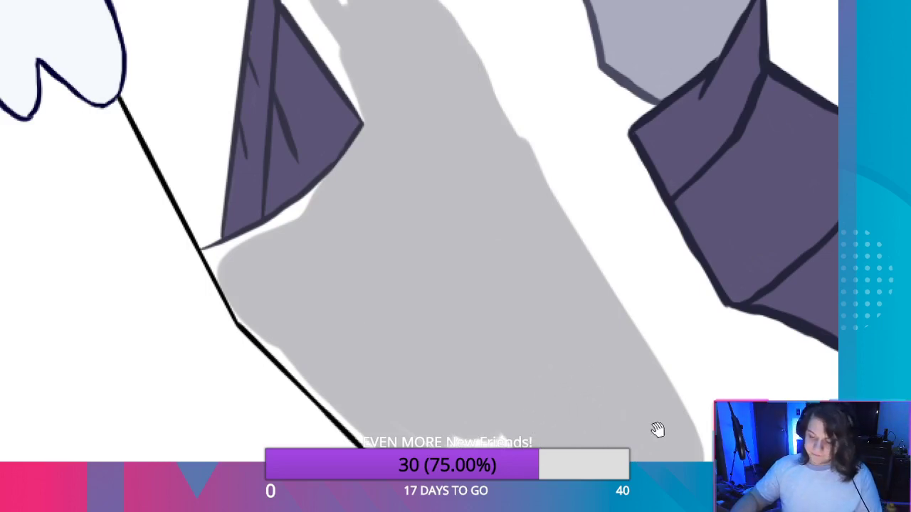
Extend the light grey down to the canvas's lower edge and across the white area beneath the ledge.
drag(657, 430, 406, 179)
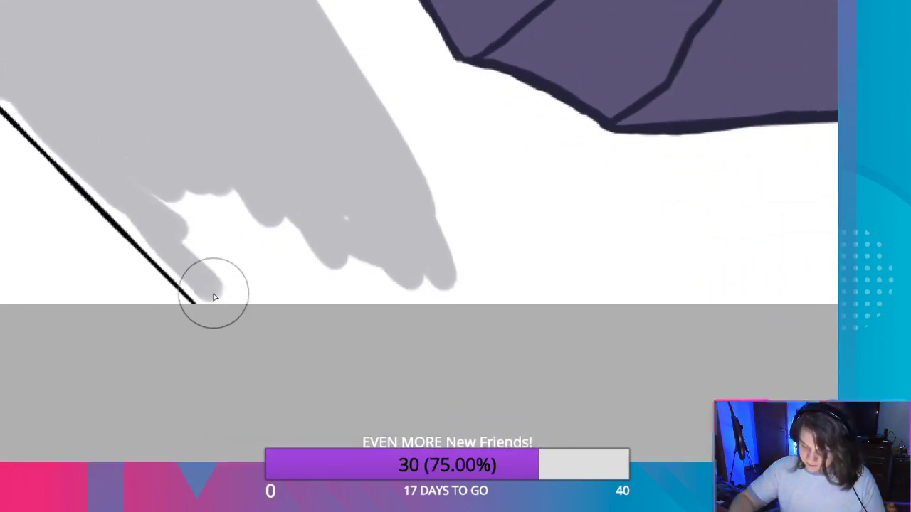
mouse_move(214, 297)
mouse_down()
mouse_move(152, 198)
mouse_move(279, 308)
mouse_up()
mouse_move(395, 364)
mouse_down()
mouse_move(244, 254)
mouse_move(180, 122)
mouse_move(443, 336)
mouse_move(470, 318)
mouse_up()
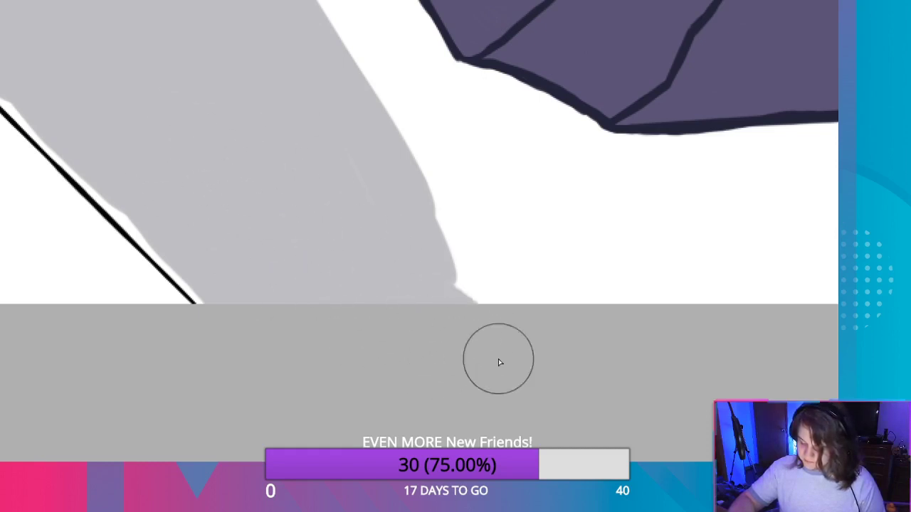
mouse_move(498, 359)
mouse_down()
mouse_move(425, 191)
mouse_move(319, 4)
mouse_move(394, 64)
mouse_move(576, 317)
mouse_move(474, 265)
mouse_up()
mouse_move(612, 305)
mouse_down()
mouse_move(582, 307)
mouse_move(571, 252)
mouse_move(428, 91)
mouse_up()
mouse_move(483, 163)
mouse_down()
mouse_move(453, 126)
mouse_move(513, 153)
mouse_move(681, 316)
mouse_move(592, 204)
mouse_move(482, 133)
mouse_move(591, 183)
mouse_move(720, 309)
mouse_move(640, 184)
mouse_move(850, 175)
mouse_move(752, 234)
mouse_move(724, 216)
mouse_move(848, 239)
mouse_up()
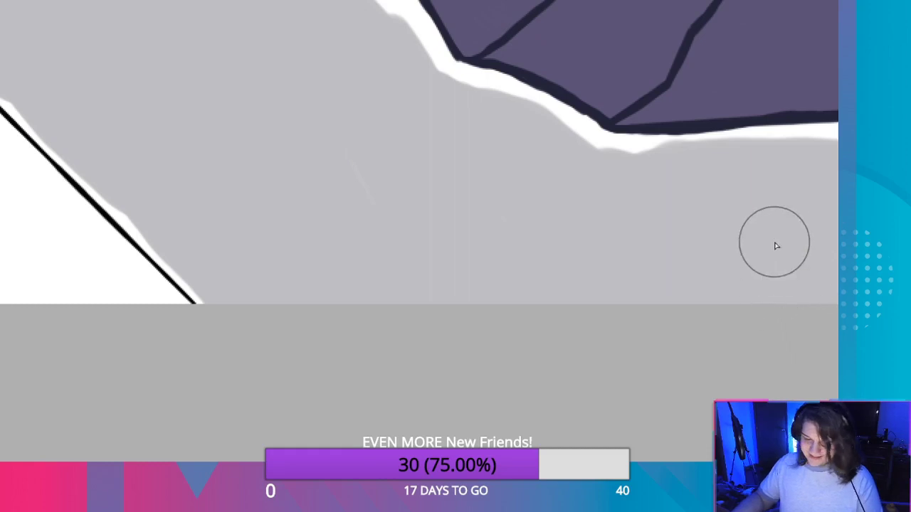
Continue the light grey beneath the ledge's farther facets, bringing it closer to their dark outline.
mouse_move(788, 227)
mouse_down()
mouse_move(534, 287)
mouse_move(336, 284)
mouse_up()
mouse_move(441, 241)
mouse_down()
mouse_move(551, 258)
mouse_move(838, 364)
mouse_move(624, 299)
mouse_move(490, 326)
mouse_move(726, 380)
mouse_move(470, 388)
mouse_up()
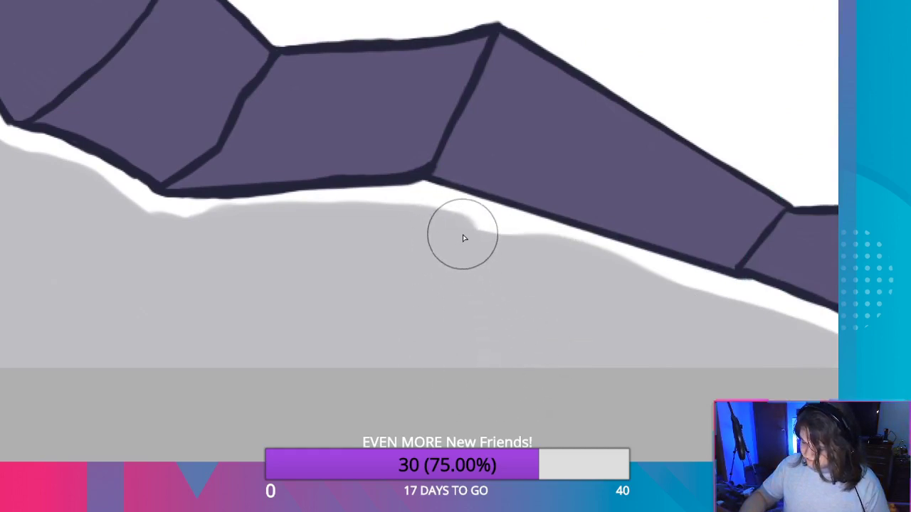
mouse_move(462, 237)
mouse_down()
mouse_move(689, 289)
mouse_move(834, 345)
mouse_up()
key(ctrl+z)
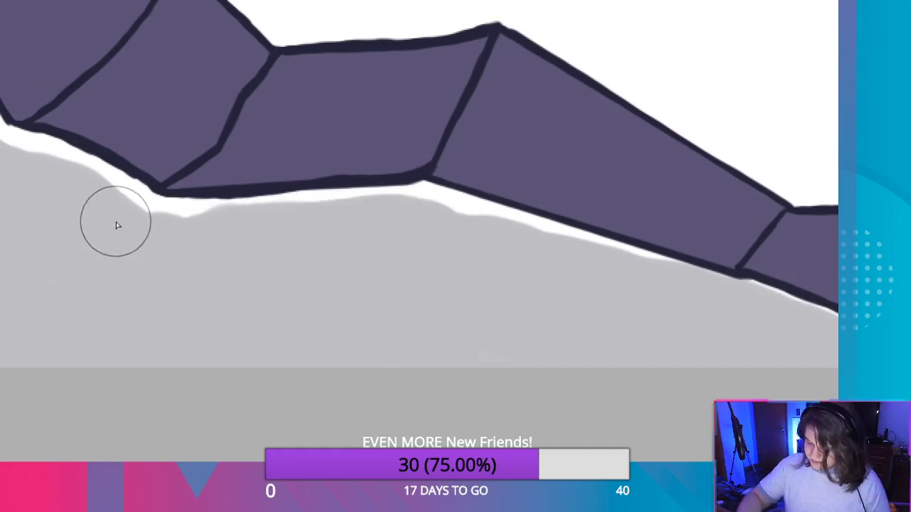
Fill the upper slope between the small purple rock and the large grey mountain with light grey.
drag(289, 346, 398, 282)
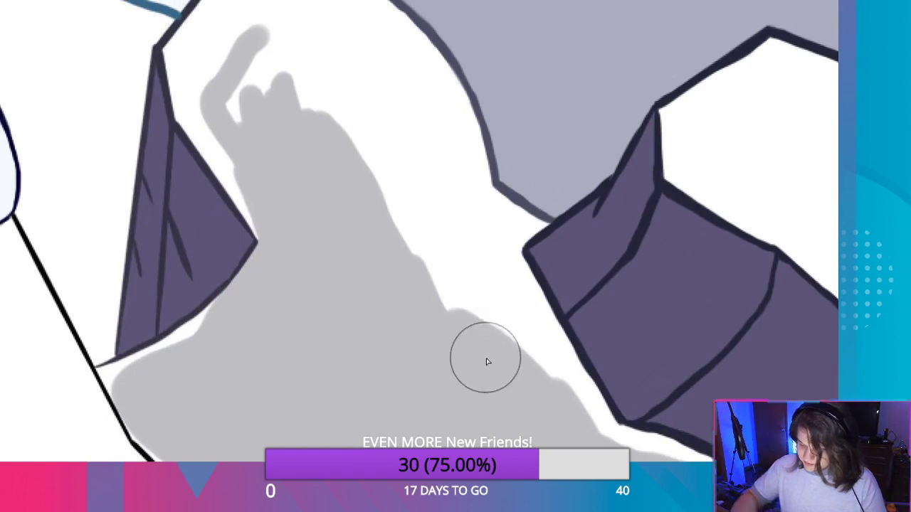
mouse_move(487, 362)
mouse_down()
mouse_move(408, 240)
mouse_move(434, 295)
mouse_up()
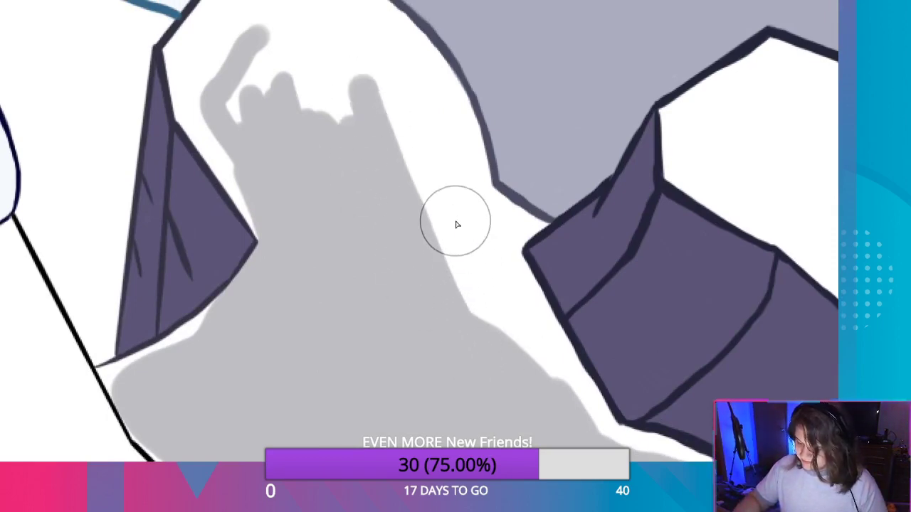
drag(458, 225, 502, 334)
mouse_move(587, 420)
mouse_down()
mouse_move(504, 301)
mouse_move(522, 342)
mouse_move(488, 252)
mouse_move(504, 225)
mouse_move(513, 286)
mouse_move(441, 121)
mouse_move(413, 136)
mouse_move(420, 145)
mouse_move(358, 81)
mouse_move(333, 84)
mouse_up()
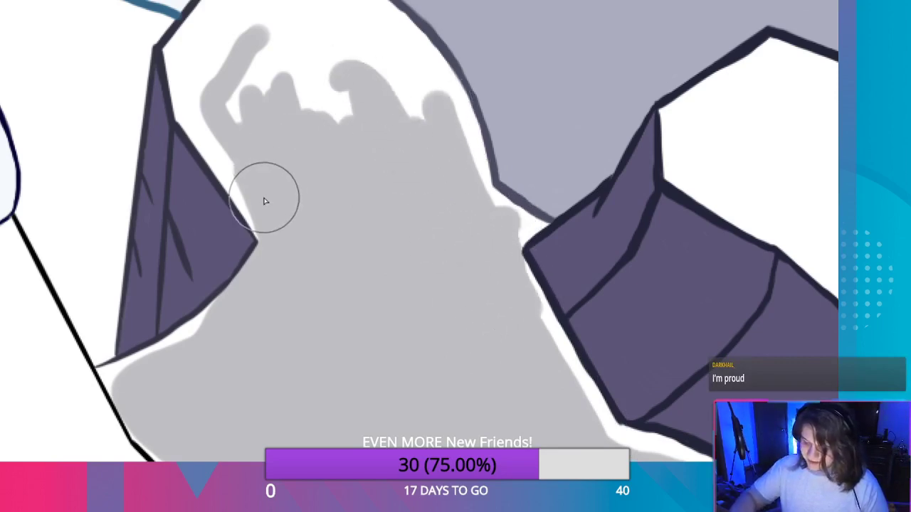
mouse_move(190, 87)
mouse_down()
mouse_move(216, 28)
mouse_move(264, 124)
mouse_move(291, 89)
mouse_move(305, 20)
mouse_move(384, 106)
mouse_move(367, 91)
mouse_move(385, 238)
mouse_up()
mouse_move(460, 272)
mouse_down()
mouse_move(336, 113)
mouse_move(346, 96)
mouse_move(314, 114)
mouse_move(268, 163)
mouse_move(234, 221)
mouse_move(320, 150)
mouse_move(291, 171)
mouse_up()
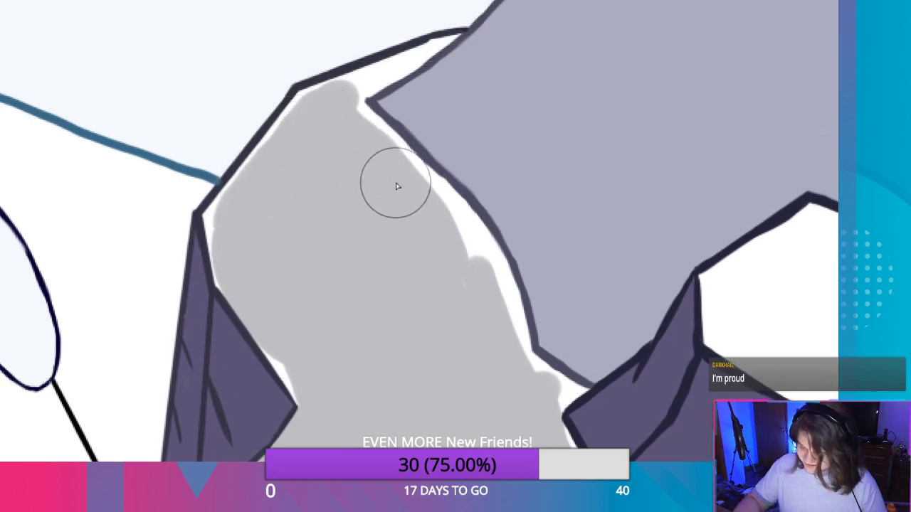
Paint light grey into the slope's narrow upper tip and along the large grey mountain's edge.
mouse_move(398, 186)
mouse_down()
mouse_move(493, 315)
mouse_move(437, 251)
mouse_up()
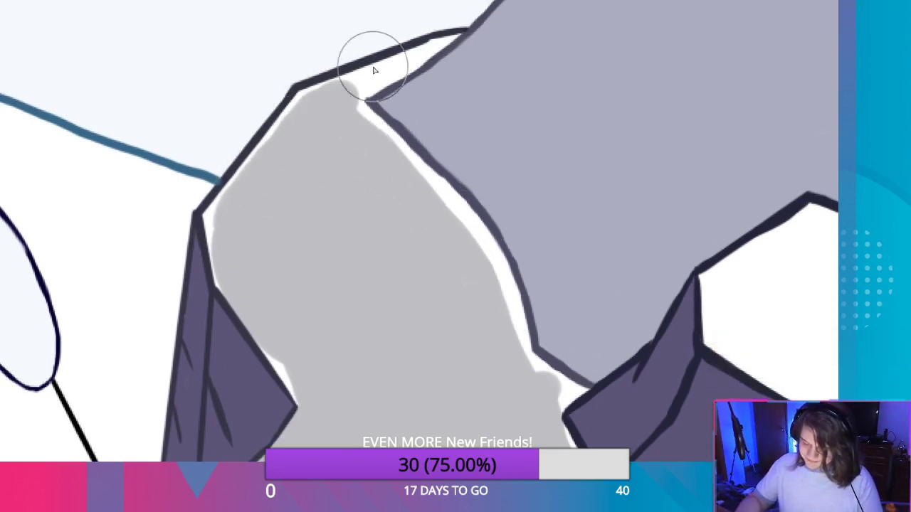
mouse_move(417, 57)
mouse_down()
mouse_move(350, 112)
mouse_move(393, 143)
mouse_up()
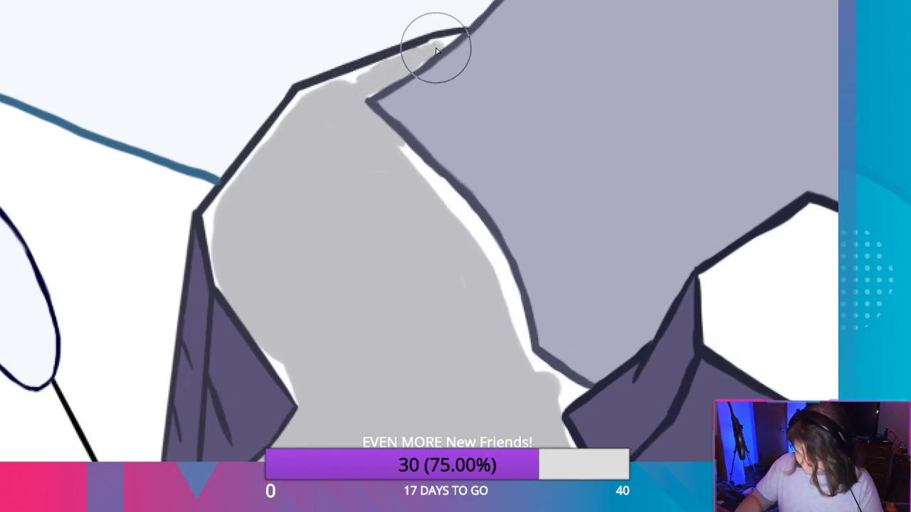
drag(399, 158, 470, 232)
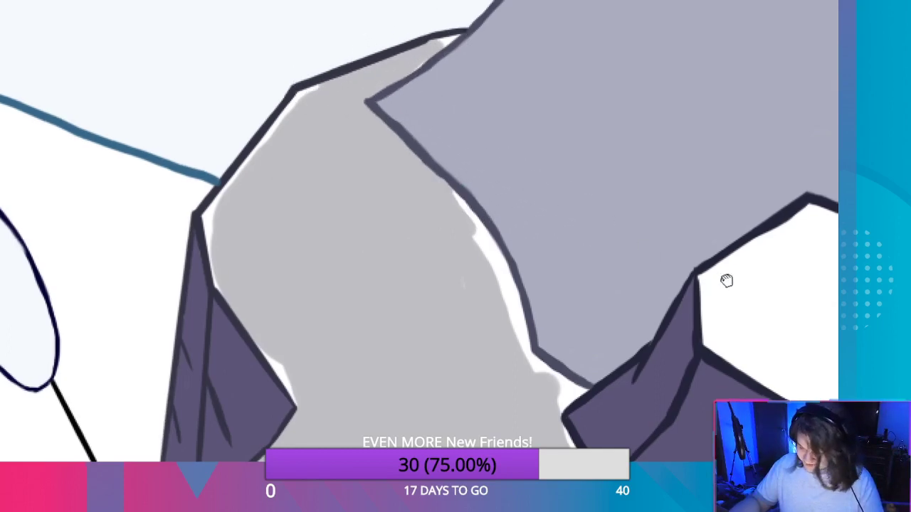
Roughly fill the white slope above the ledge with light grey, following its upper and lower outlines.
mouse_move(726, 278)
mouse_down()
mouse_move(206, 213)
mouse_move(451, 316)
mouse_move(833, 367)
mouse_move(569, 324)
mouse_move(269, 291)
mouse_move(212, 222)
mouse_move(175, 258)
mouse_move(325, 358)
mouse_move(685, 417)
mouse_move(716, 445)
mouse_move(624, 407)
mouse_move(702, 398)
mouse_up()
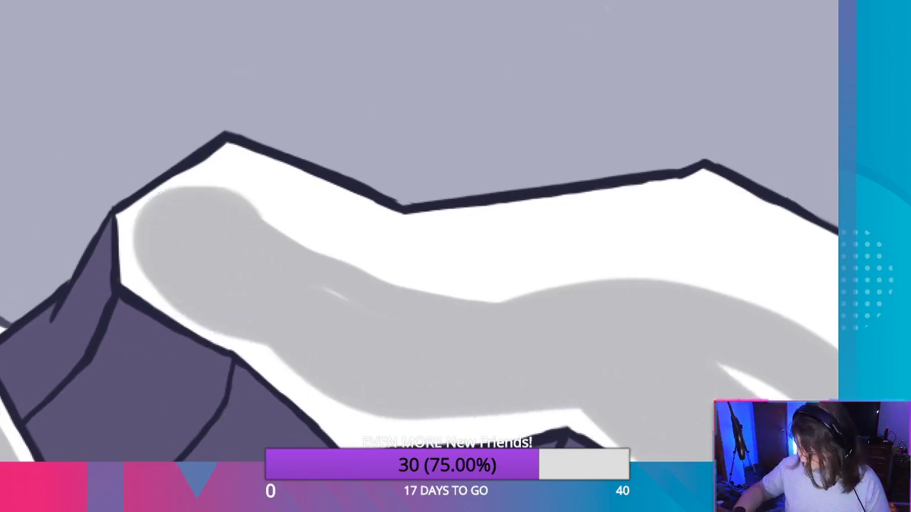
mouse_move(737, 368)
mouse_down()
mouse_move(382, 285)
mouse_move(229, 193)
mouse_move(323, 236)
mouse_move(733, 272)
mouse_move(833, 335)
mouse_move(747, 230)
mouse_move(567, 270)
mouse_move(645, 301)
mouse_move(503, 389)
mouse_up()
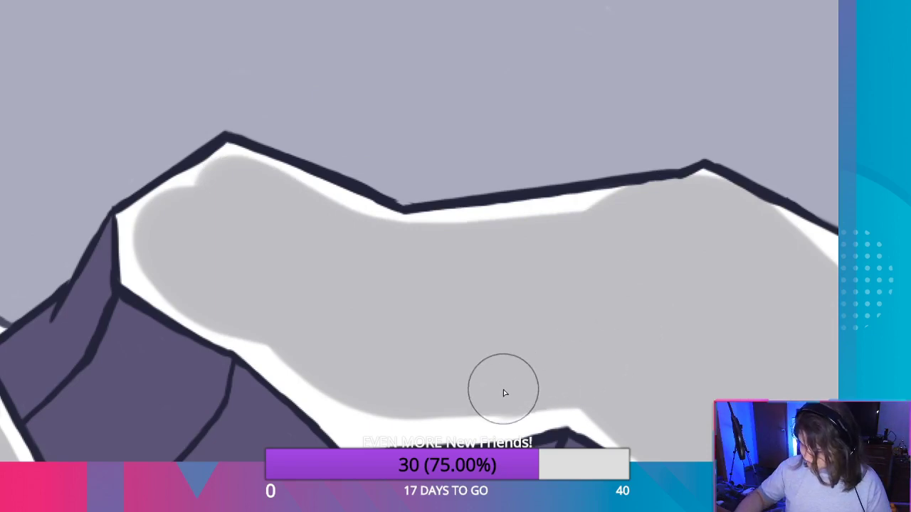
mouse_move(366, 397)
mouse_down()
mouse_move(299, 351)
mouse_move(245, 264)
mouse_up()
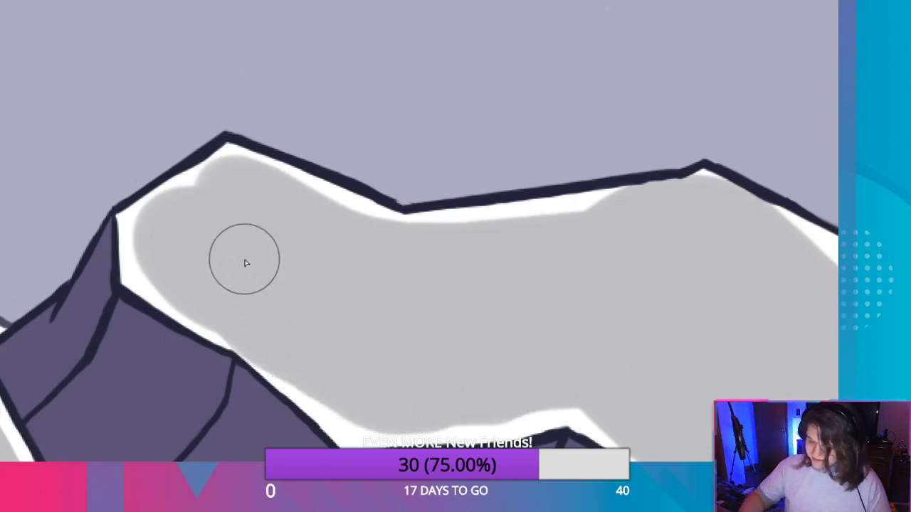
Extend the light grey above the ledge to the canvas's right edge and reduce the white gaps along its outlines.
drag(683, 333, 323, 211)
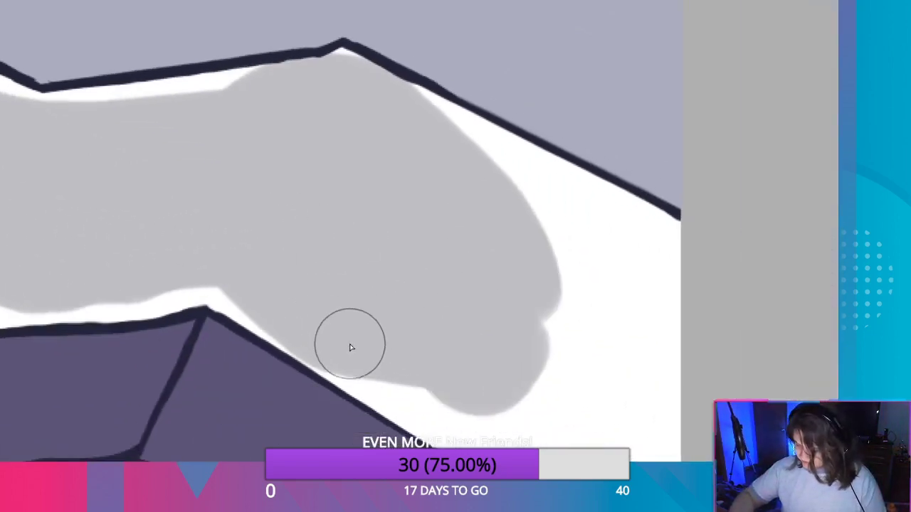
mouse_move(410, 391)
mouse_down()
mouse_move(500, 430)
mouse_move(577, 439)
mouse_move(651, 363)
mouse_move(562, 233)
mouse_move(378, 114)
mouse_move(653, 252)
mouse_move(666, 414)
mouse_move(541, 242)
mouse_move(614, 376)
mouse_move(507, 372)
mouse_move(598, 417)
mouse_move(551, 417)
mouse_up()
drag(518, 386, 615, 378)
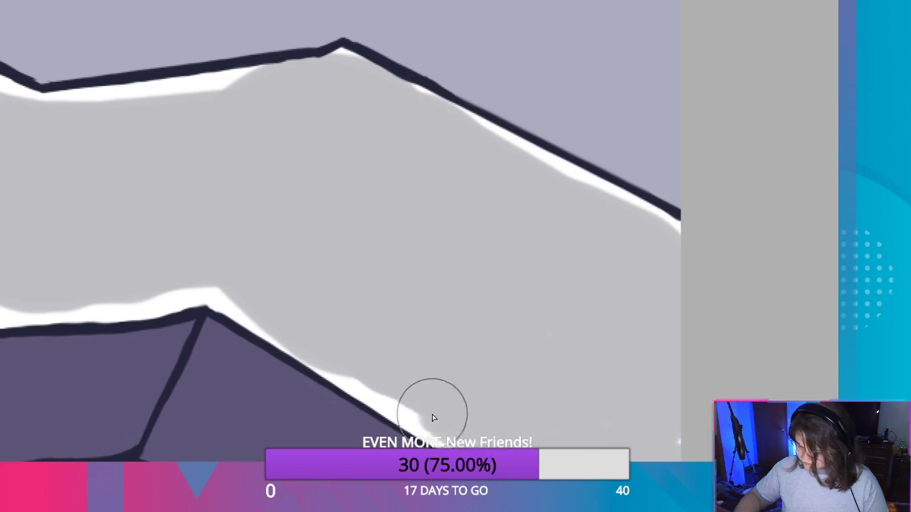
mouse_move(174, 277)
mouse_down()
mouse_move(220, 295)
mouse_move(221, 210)
mouse_up()
drag(184, 105, 249, 82)
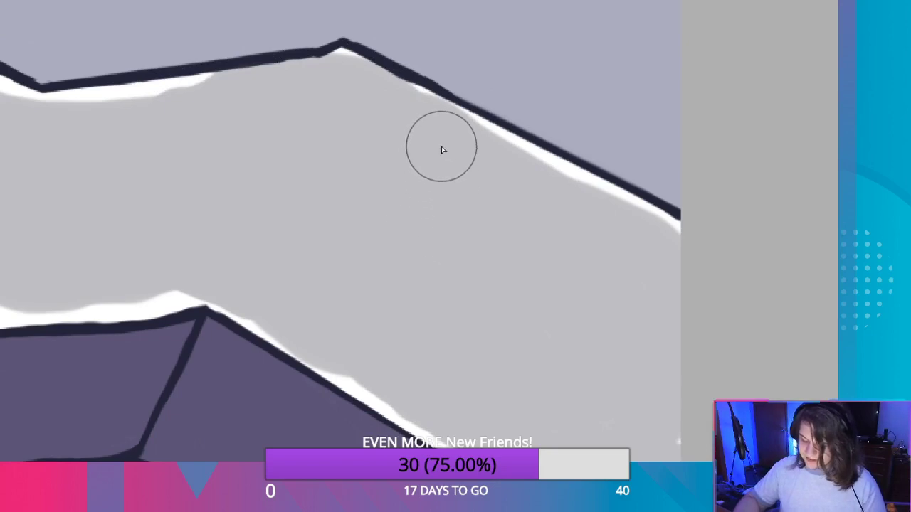
Fill the white gaps beneath the upper diagonal and flat parts of the lower-left slope's dark blue outline with light grey.
mouse_move(329, 279)
mouse_down()
mouse_move(370, 230)
mouse_move(627, 85)
mouse_up()
mouse_move(279, 273)
mouse_down()
mouse_move(344, 235)
mouse_move(750, 284)
mouse_up()
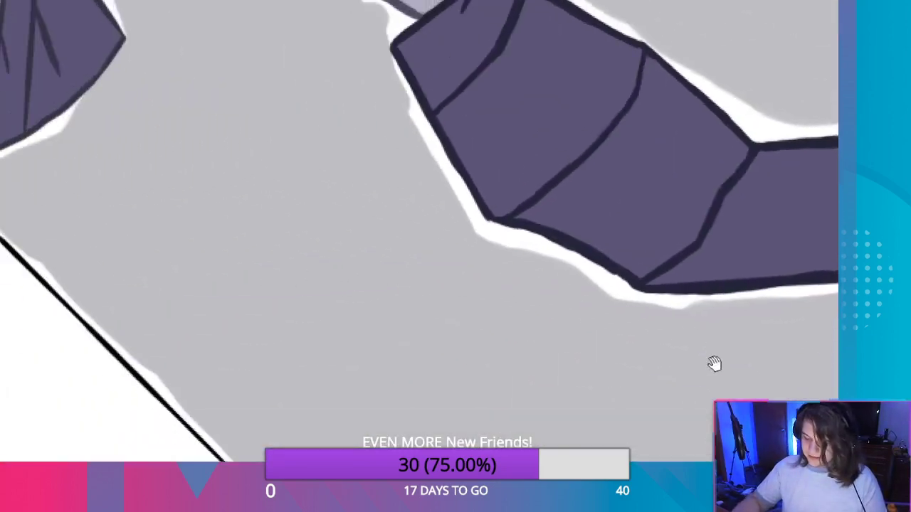
mouse_move(275, 293)
mouse_down()
mouse_move(391, 342)
mouse_move(606, 358)
mouse_up()
scroll(474, 279, down, 7)
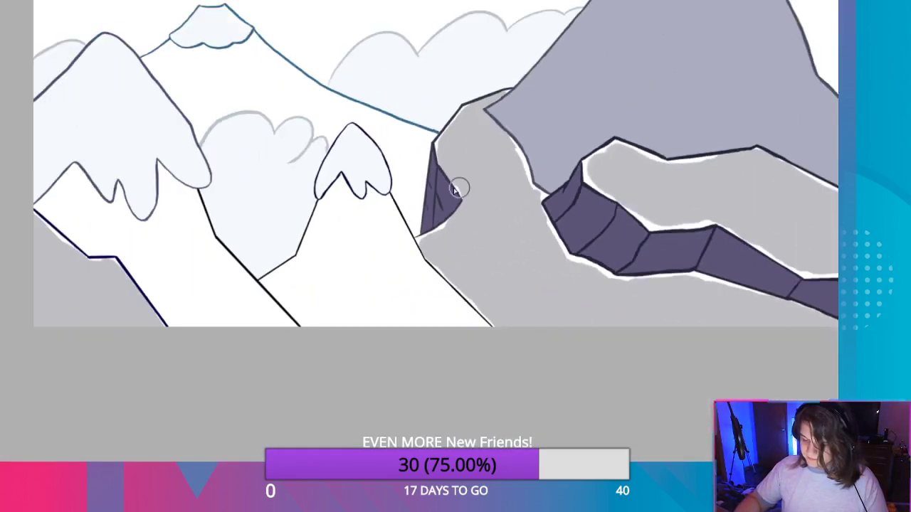
scroll(156, 288, up, 4)
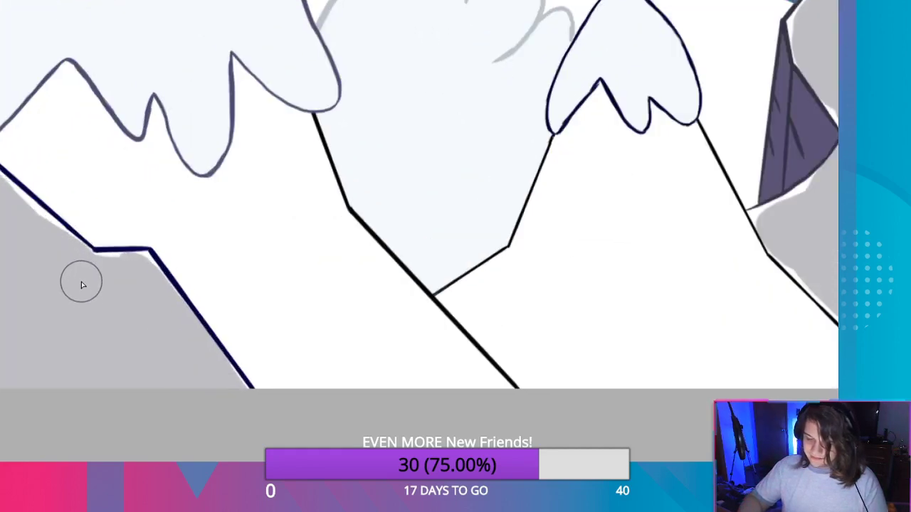
drag(82, 285, 204, 321)
scroll(311, 278, up, 5)
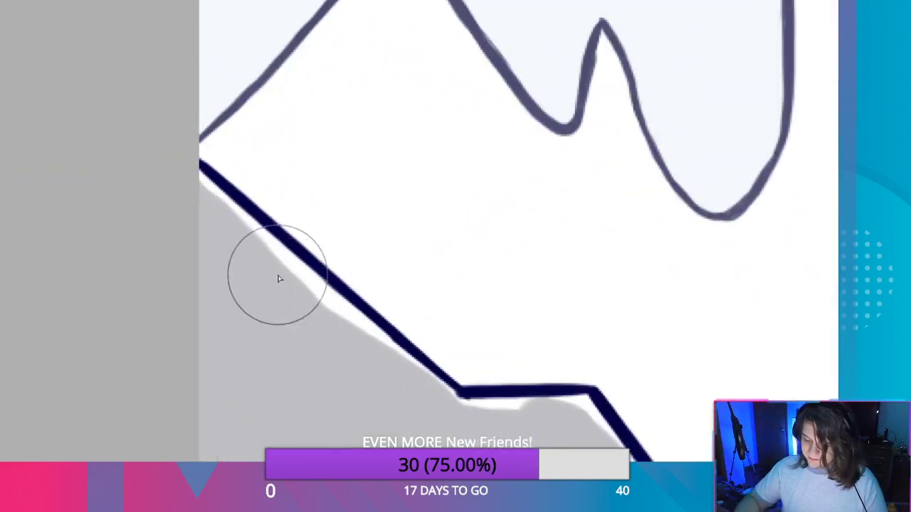
scroll(279, 279, up, 1)
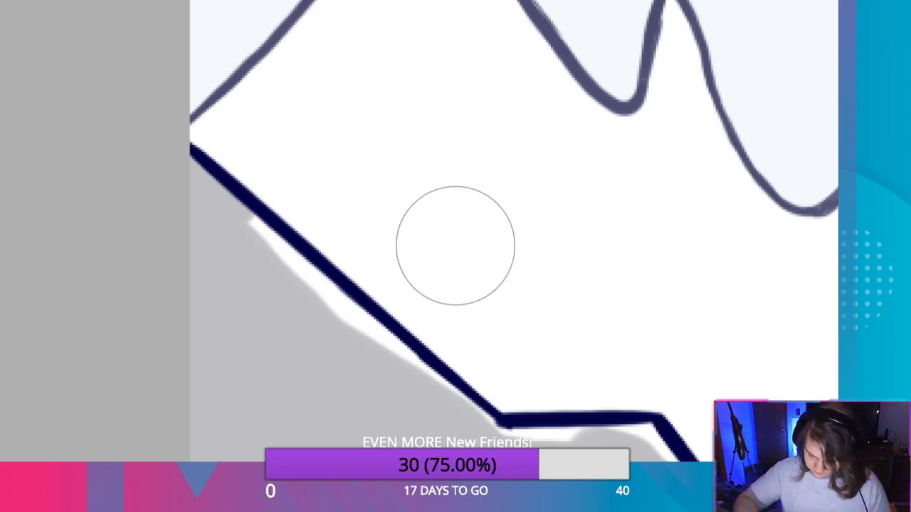
mouse_move(349, 316)
mouse_down()
mouse_move(259, 237)
mouse_move(419, 380)
mouse_up()
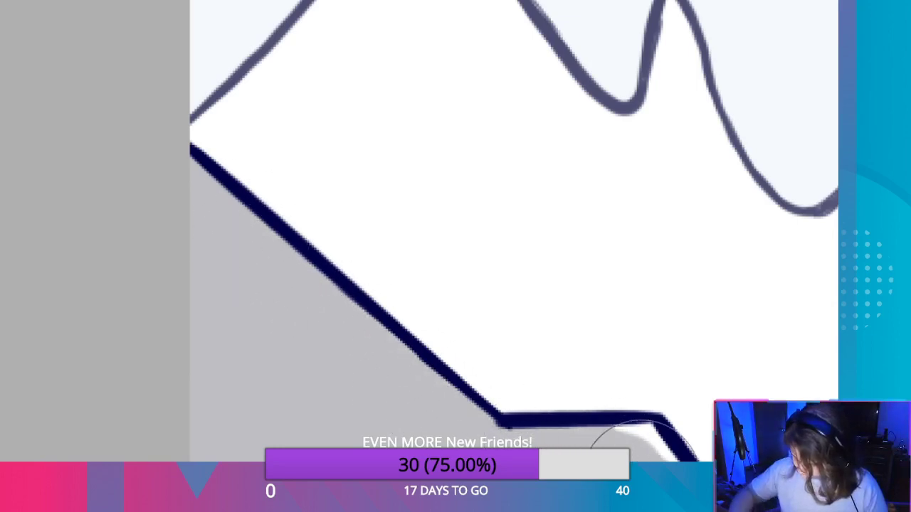
mouse_move(670, 456)
mouse_down()
mouse_move(651, 434)
mouse_move(626, 436)
mouse_up()
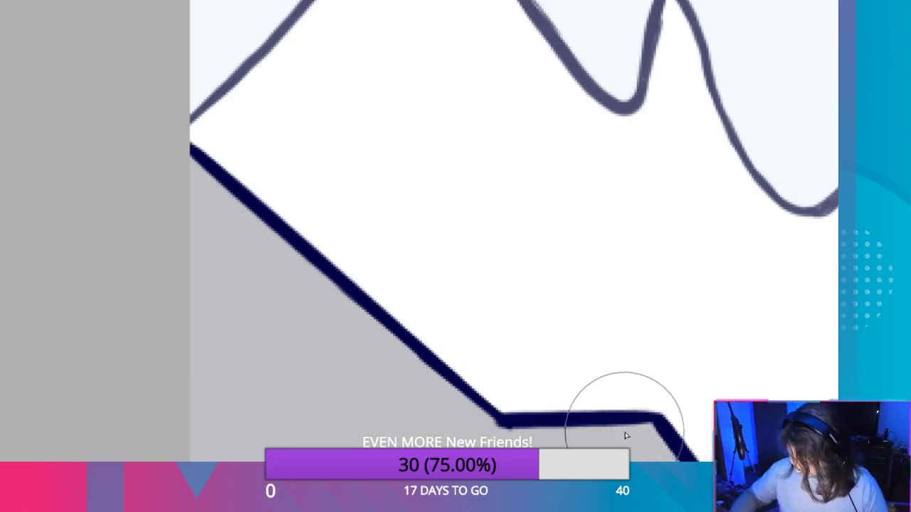
Fill the white gaps along the descending part of the dark blue outline with light grey, down to the canvas edge.
mouse_move(672, 464)
mouse_down()
mouse_move(565, 410)
mouse_move(299, 242)
mouse_up()
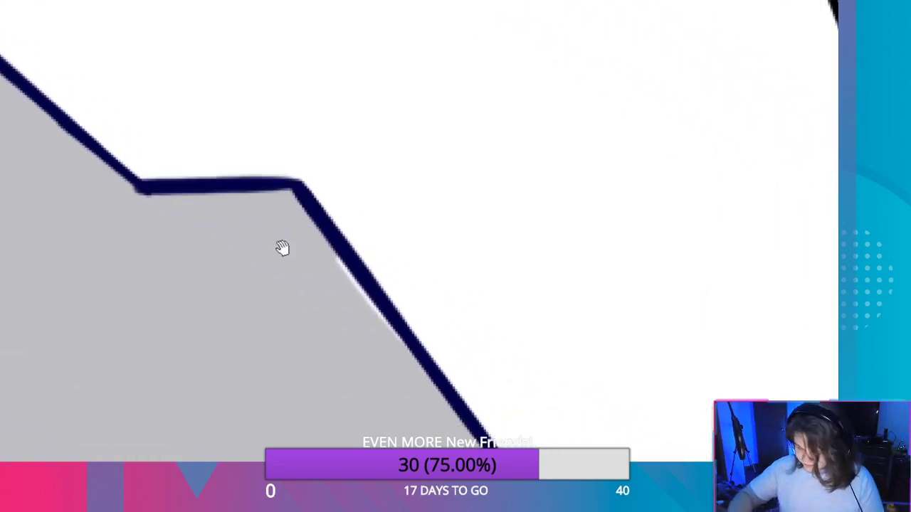
mouse_move(378, 326)
mouse_down()
mouse_move(324, 251)
mouse_move(348, 273)
mouse_up()
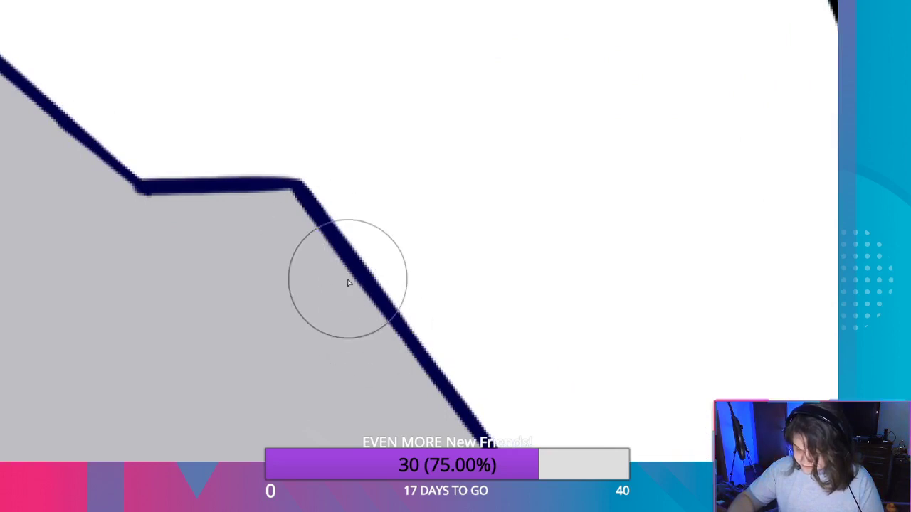
drag(417, 388, 264, 162)
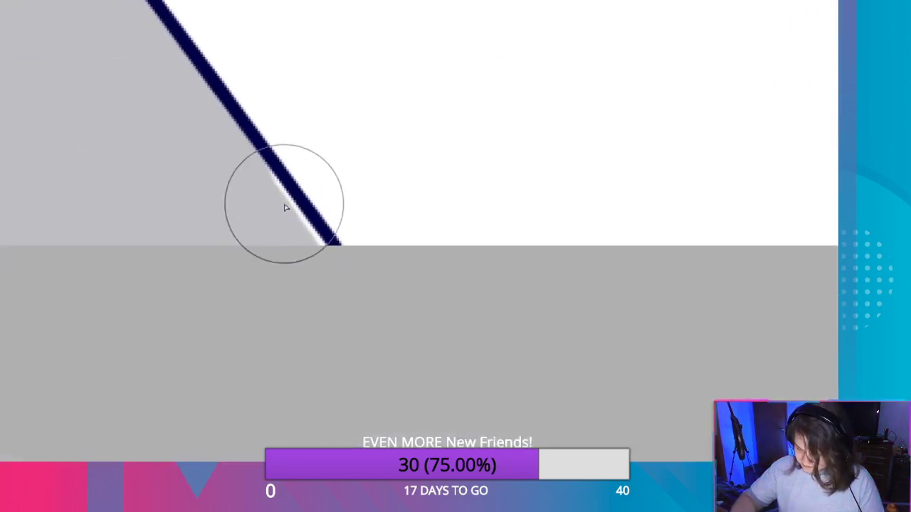
drag(285, 203, 330, 256)
mouse_move(154, 160)
mouse_down()
mouse_move(317, 178)
mouse_move(613, 421)
mouse_up()
mouse_move(275, 173)
mouse_down()
mouse_move(456, 368)
mouse_move(464, 351)
mouse_move(237, 226)
mouse_up()
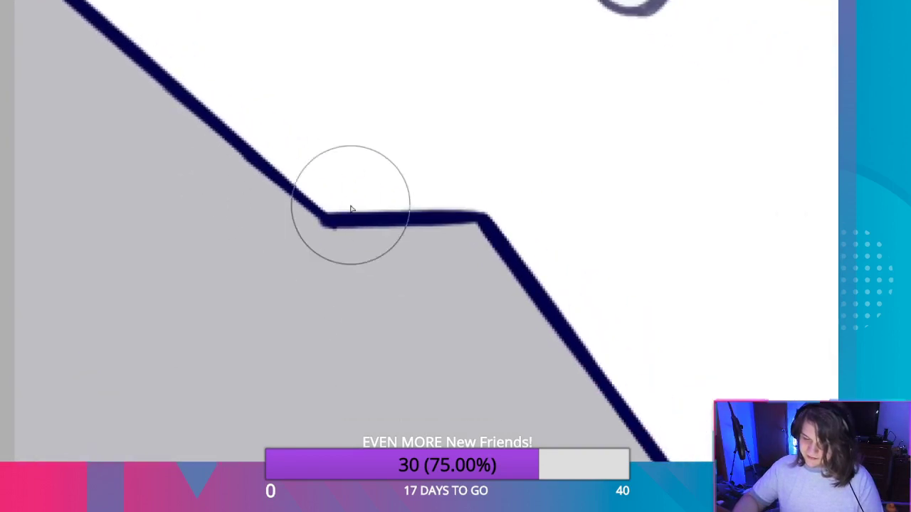
Fill the white gap along the black diagonal outline at the base of the right-hand grey slope, down to the canvas edge.
scroll(506, 228, down, 3)
drag(746, 236, 246, 214)
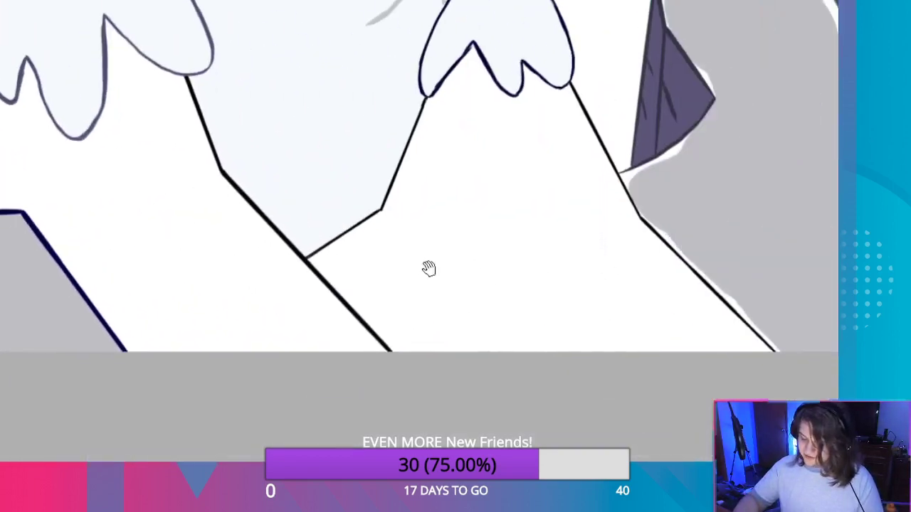
drag(697, 286, 323, 302)
scroll(406, 346, up, 3)
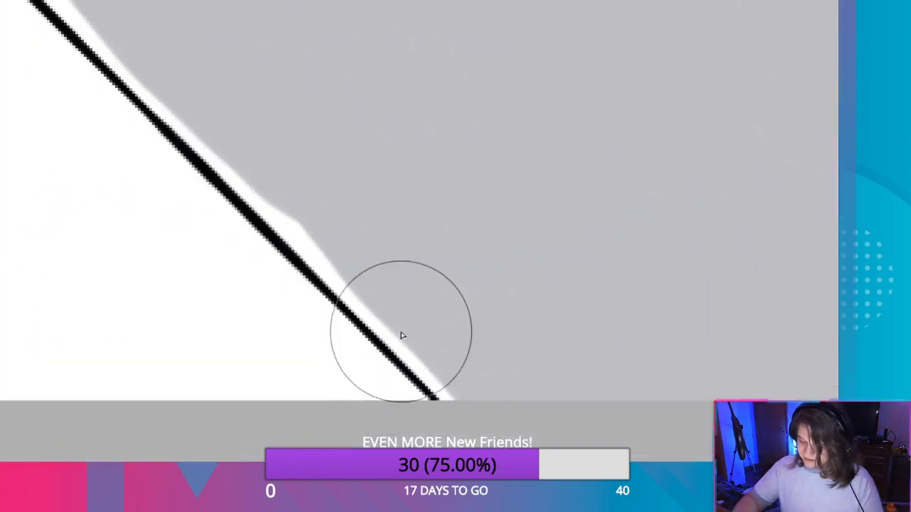
drag(348, 179, 374, 217)
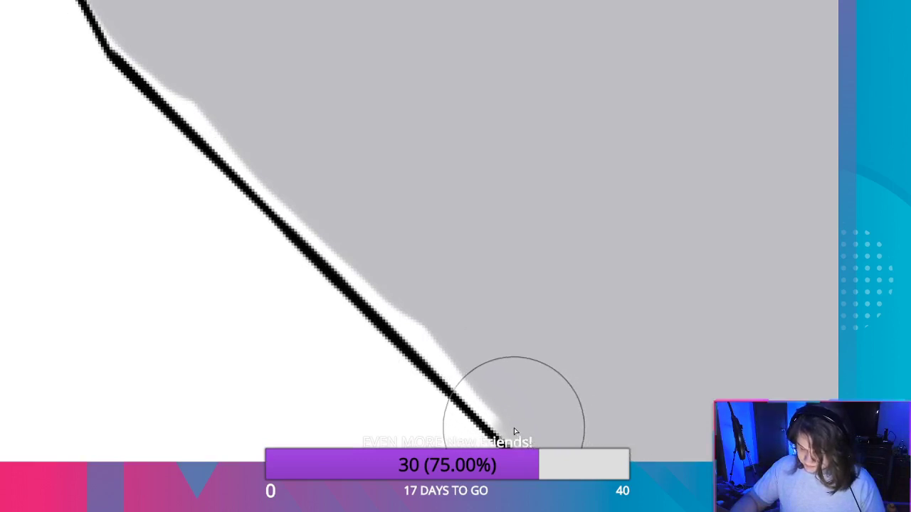
mouse_move(514, 428)
mouse_down()
mouse_move(279, 179)
mouse_move(173, 47)
mouse_move(206, 93)
mouse_move(168, 77)
mouse_move(190, 101)
mouse_move(129, 32)
mouse_up()
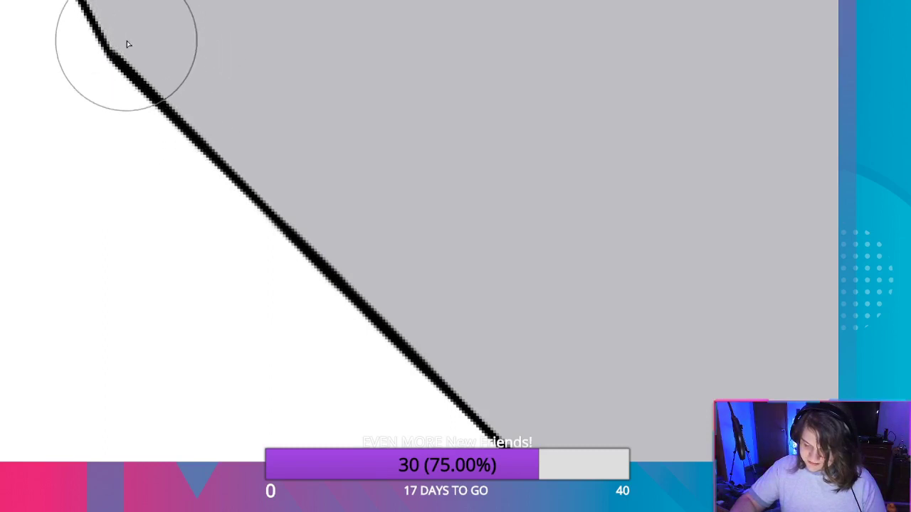
Fill the white gaps beneath the small purple rock face and along its right edge with light grey.
drag(181, 18, 327, 362)
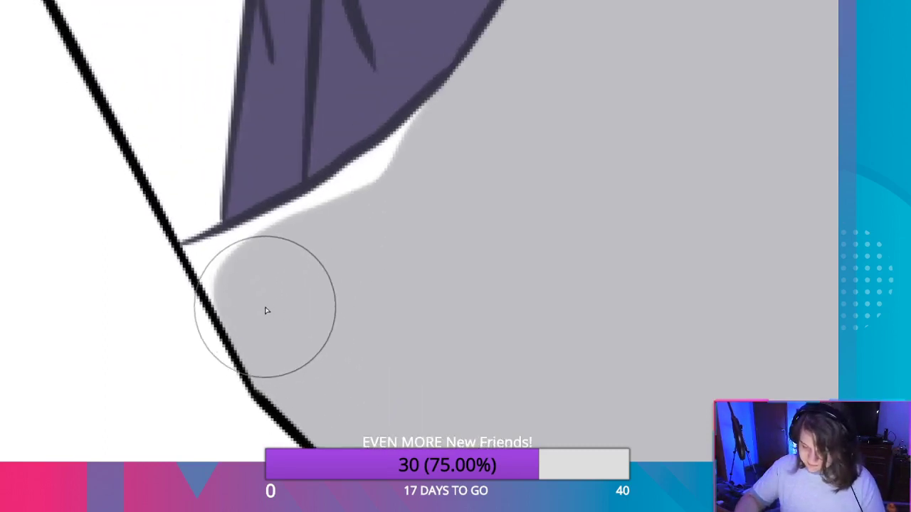
mouse_move(267, 311)
mouse_down()
mouse_move(228, 291)
mouse_move(209, 264)
mouse_move(217, 291)
mouse_move(189, 255)
mouse_move(354, 187)
mouse_move(499, 67)
mouse_up()
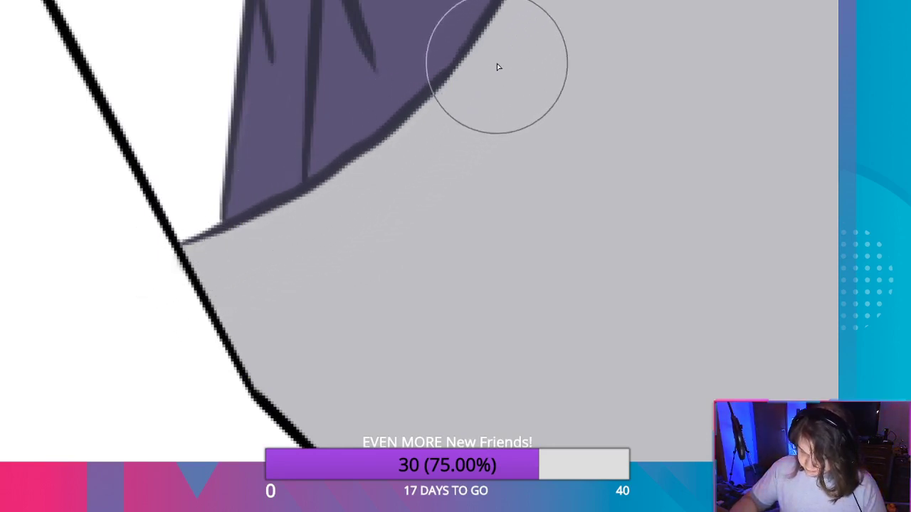
scroll(533, 199, up, 1)
key(space)
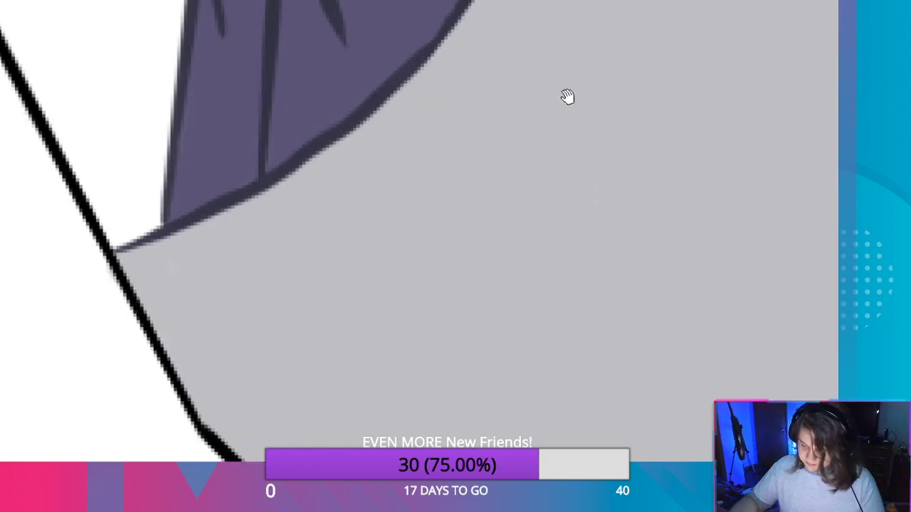
mouse_move(568, 97)
mouse_down()
mouse_move(325, 431)
mouse_move(325, 470)
mouse_up()
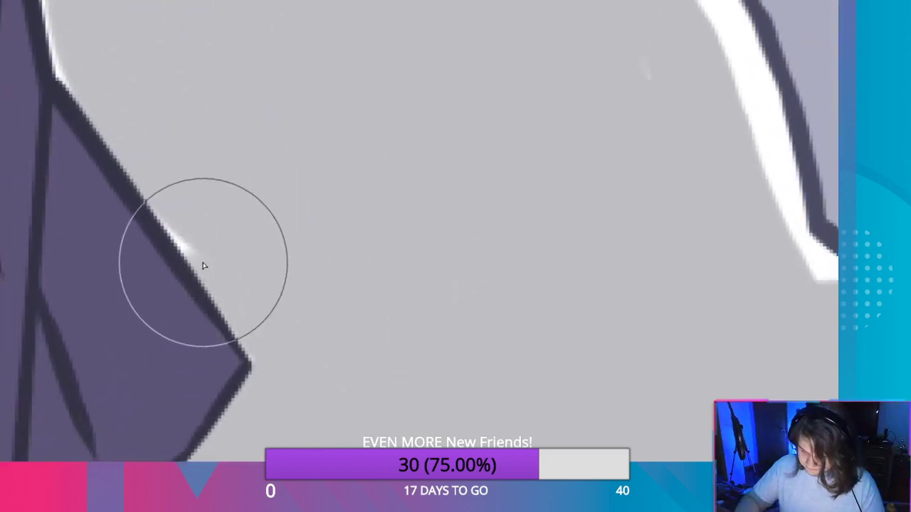
mouse_move(204, 265)
mouse_down()
mouse_move(164, 201)
mouse_move(271, 372)
mouse_move(231, 305)
mouse_up()
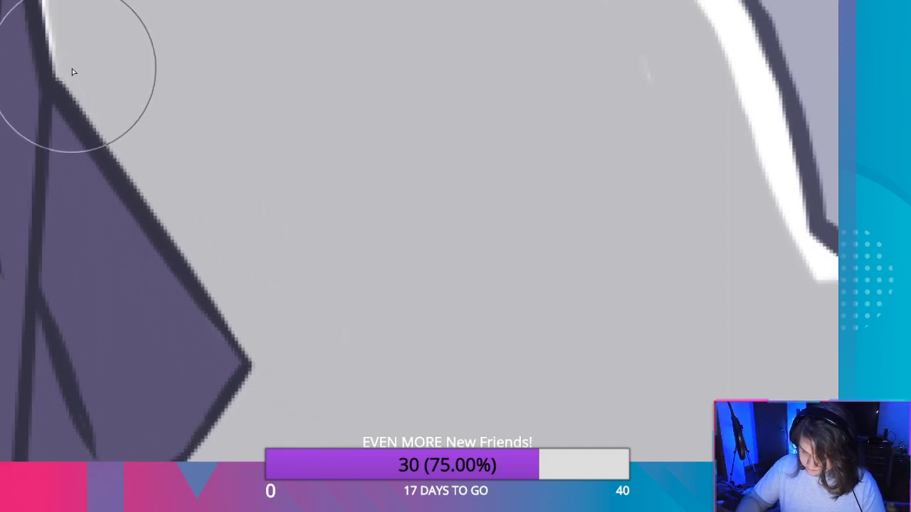
Fill the white gaps above the small purple rock, up the slope's dark left outline and into its narrow peak, with light grey.
mouse_move(144, 69)
mouse_down()
mouse_move(240, 225)
mouse_move(206, 313)
mouse_move(158, 264)
mouse_up()
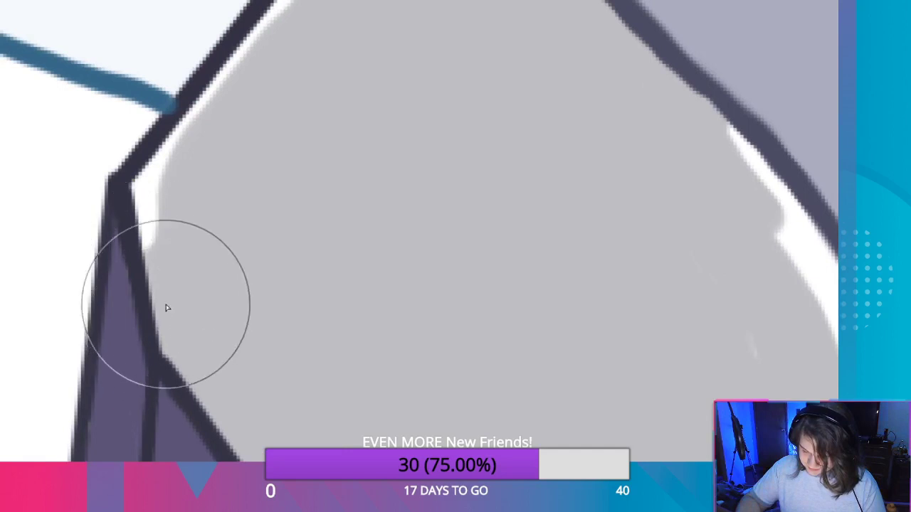
mouse_move(167, 307)
mouse_down()
mouse_move(140, 192)
mouse_move(235, 78)
mouse_move(297, 24)
mouse_up()
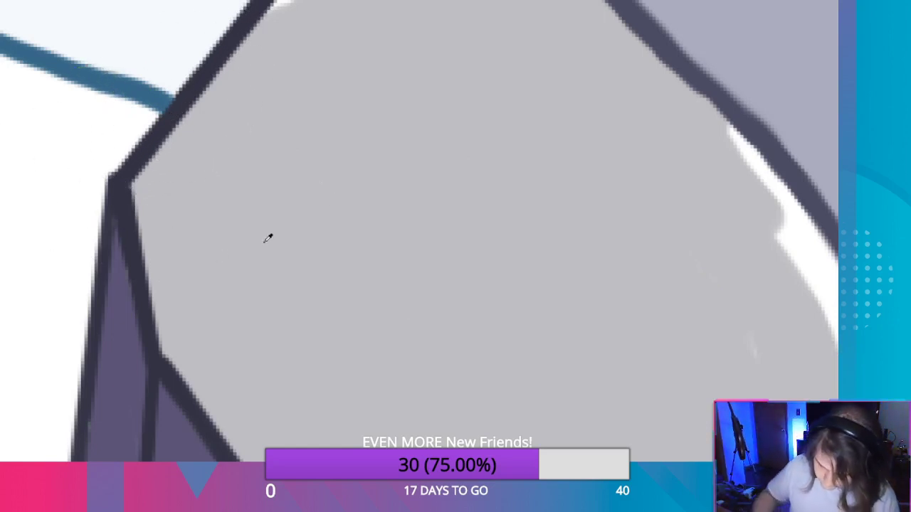
drag(410, 57, 305, 337)
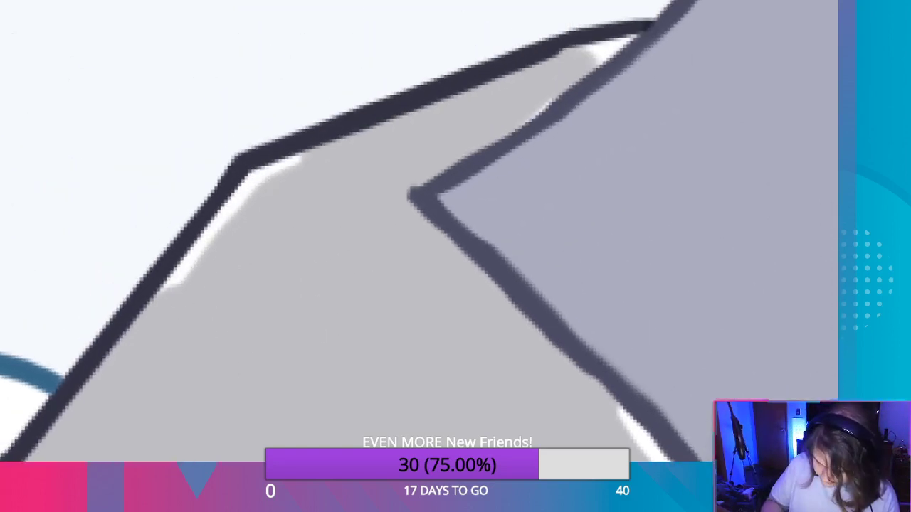
mouse_move(209, 281)
mouse_down()
mouse_move(173, 296)
mouse_move(204, 244)
mouse_move(264, 178)
mouse_move(291, 174)
mouse_move(246, 242)
mouse_up()
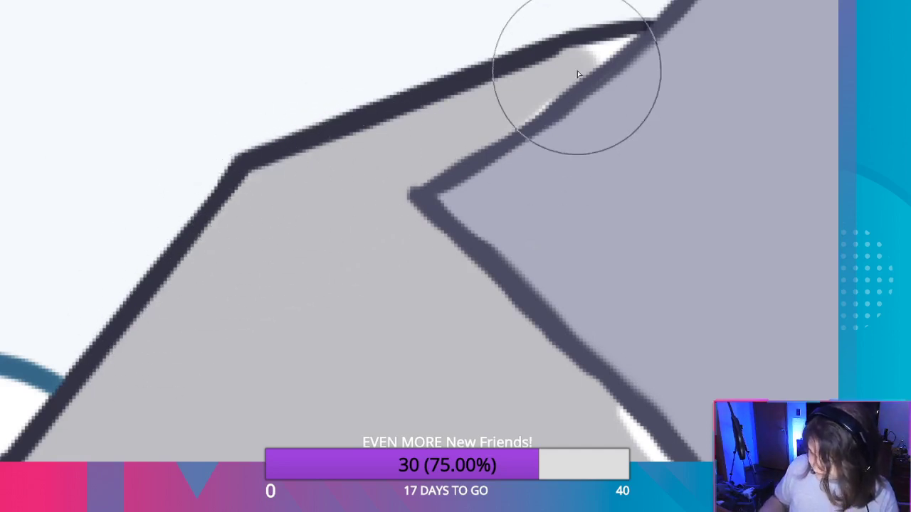
drag(635, 39, 405, 182)
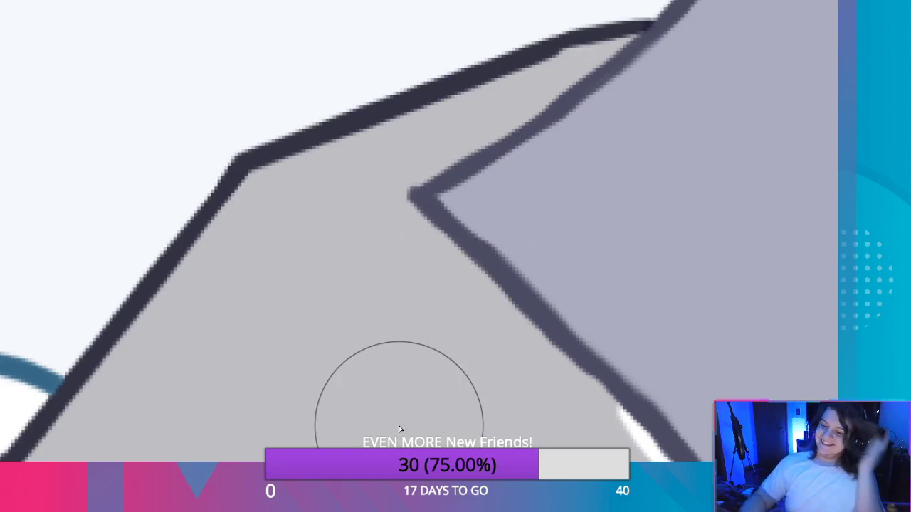
Fill the white gap along the upper curve of the grey-violet area's left outline with light grey, without spilling over it.
key(space)
mouse_move(534, 407)
mouse_down()
mouse_move(378, 315)
mouse_move(166, 170)
mouse_up()
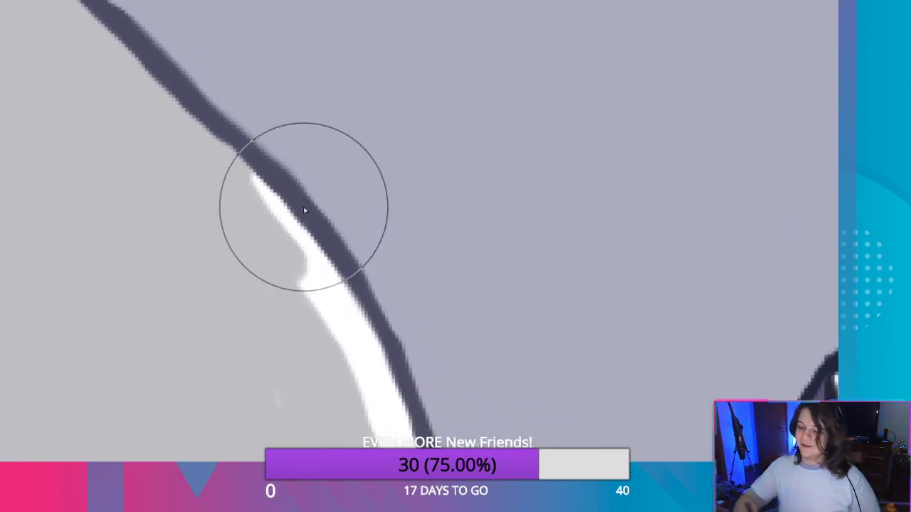
drag(248, 185, 224, 148)
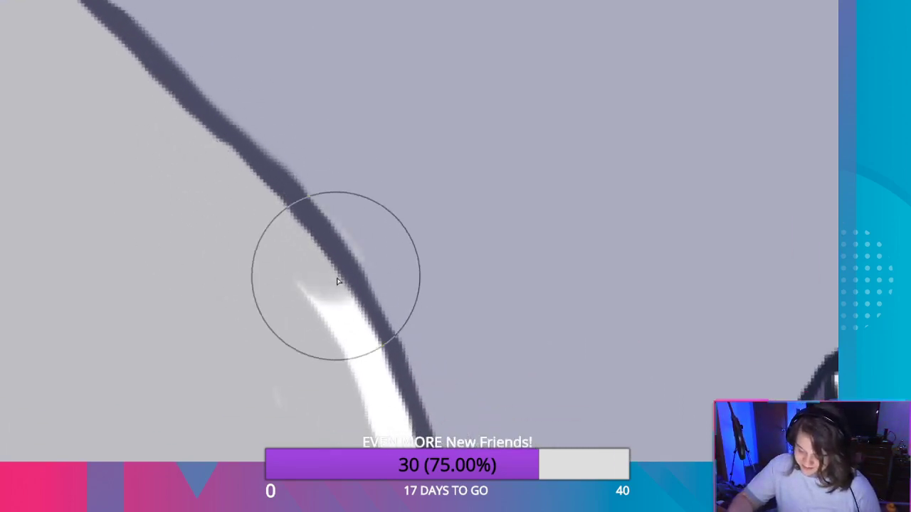
mouse_move(338, 282)
mouse_down()
mouse_move(339, 325)
mouse_move(281, 397)
mouse_move(303, 325)
mouse_up()
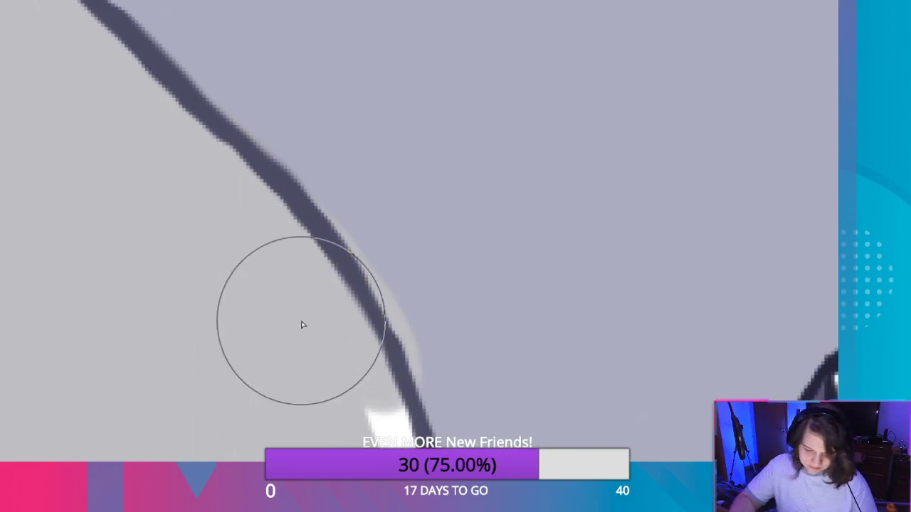
key(ctrl+z)
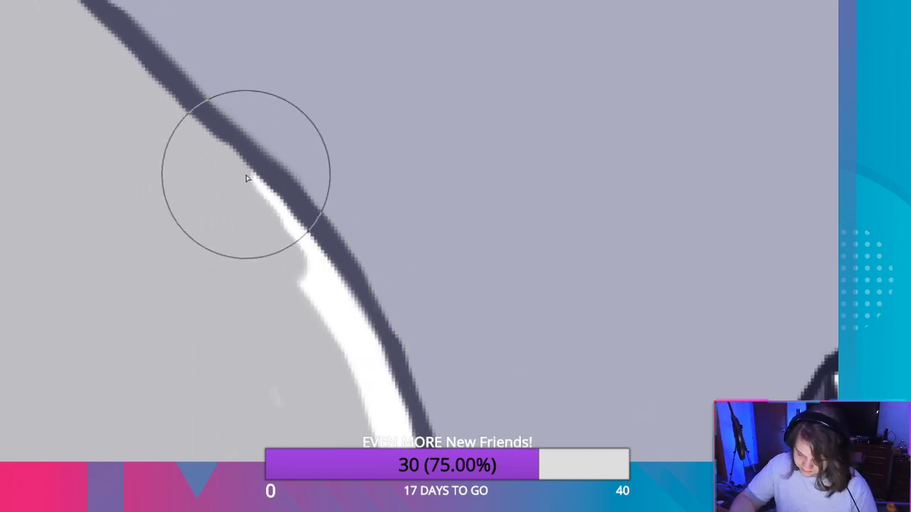
mouse_move(246, 176)
mouse_down()
mouse_move(309, 251)
mouse_move(333, 313)
mouse_up()
Extend the light grey along the lower end of the grey-violet area's outline and around the large purple ledge's left corner.
mouse_move(284, 257)
mouse_down()
mouse_move(376, 364)
mouse_move(395, 456)
mouse_move(284, 144)
mouse_up()
key(space)
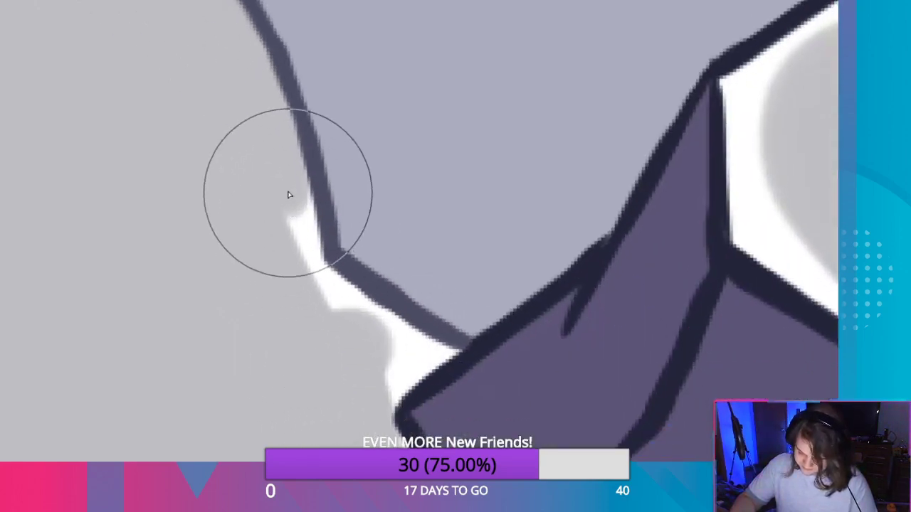
mouse_move(288, 190)
mouse_down()
mouse_move(327, 303)
mouse_move(313, 270)
mouse_move(451, 350)
mouse_move(403, 377)
mouse_move(389, 350)
mouse_move(361, 332)
mouse_move(278, 121)
mouse_up()
drag(270, 171, 410, 426)
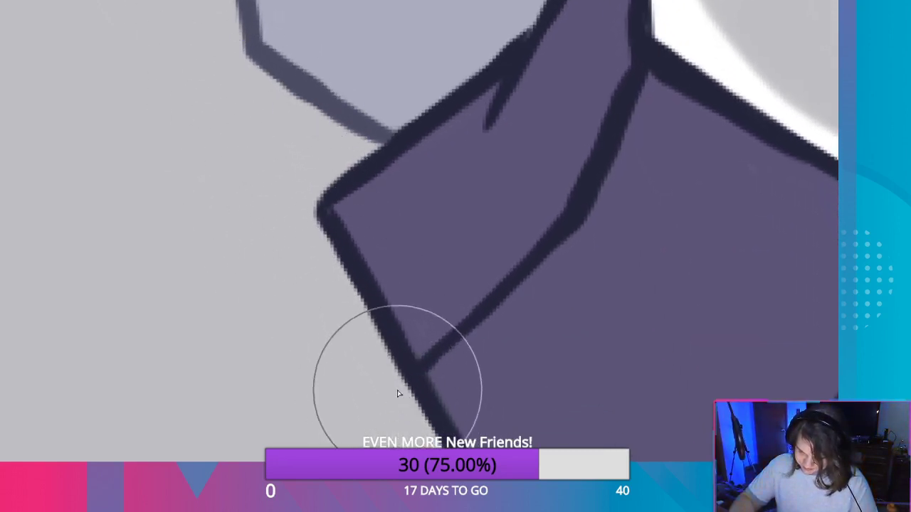
Close the white gaps beneath the large purple ledge's lower-left edge and the flat part of its underside with light grey.
drag(398, 391, 252, 150)
mouse_move(365, 377)
mouse_down()
mouse_move(315, 248)
mouse_move(280, 201)
mouse_move(385, 363)
mouse_move(481, 410)
mouse_move(352, 378)
mouse_move(470, 385)
mouse_move(560, 439)
mouse_move(646, 430)
mouse_move(517, 410)
mouse_move(549, 408)
mouse_move(259, 226)
mouse_move(380, 319)
mouse_move(363, 305)
mouse_move(417, 362)
mouse_up()
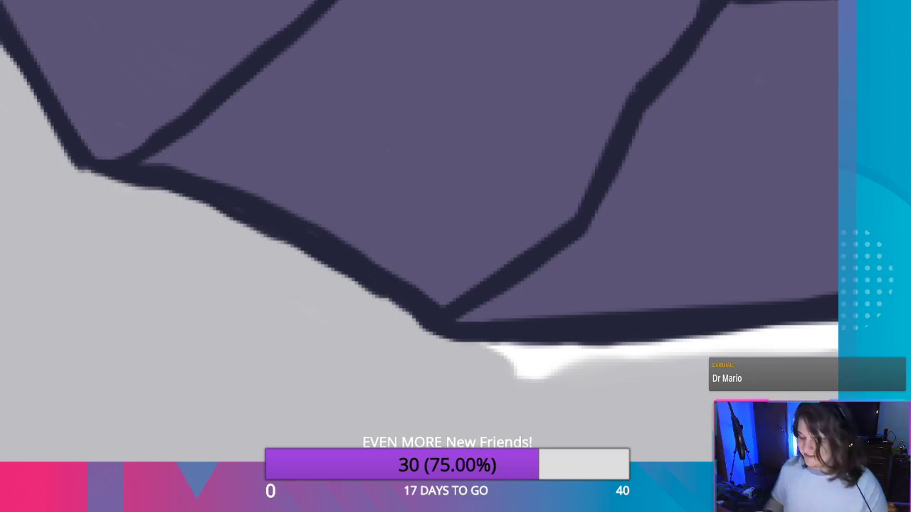
mouse_move(486, 396)
mouse_down()
mouse_move(486, 381)
mouse_move(470, 372)
mouse_move(501, 364)
mouse_move(870, 334)
mouse_up()
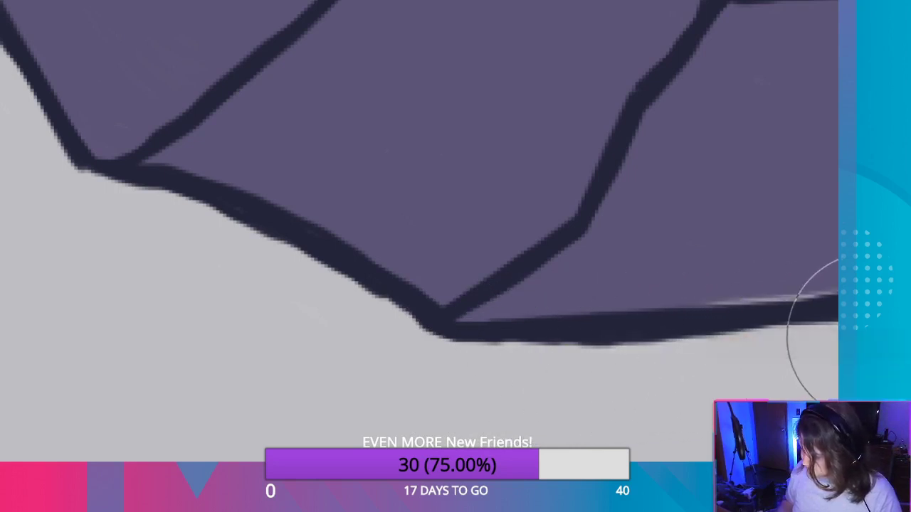
key(ctrl+z)
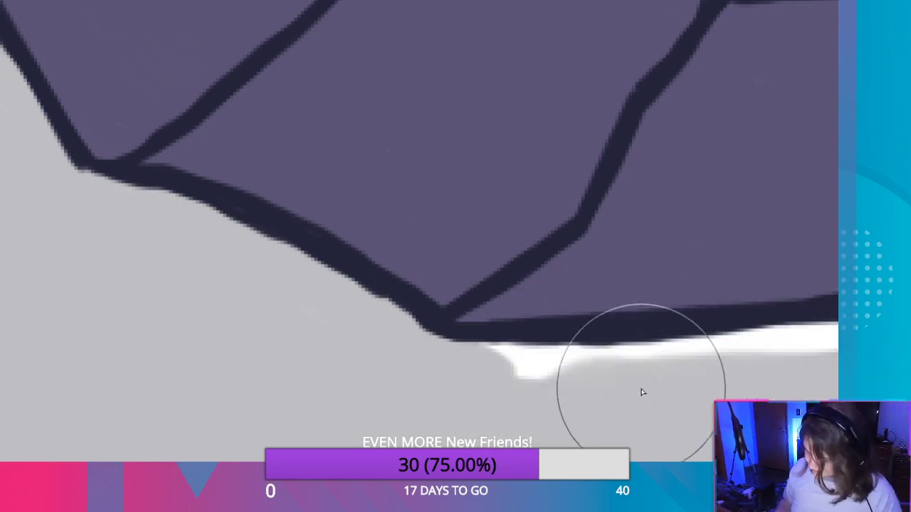
mouse_move(499, 373)
mouse_down()
mouse_move(616, 364)
mouse_move(474, 374)
mouse_move(608, 372)
mouse_move(783, 334)
mouse_move(889, 343)
mouse_up()
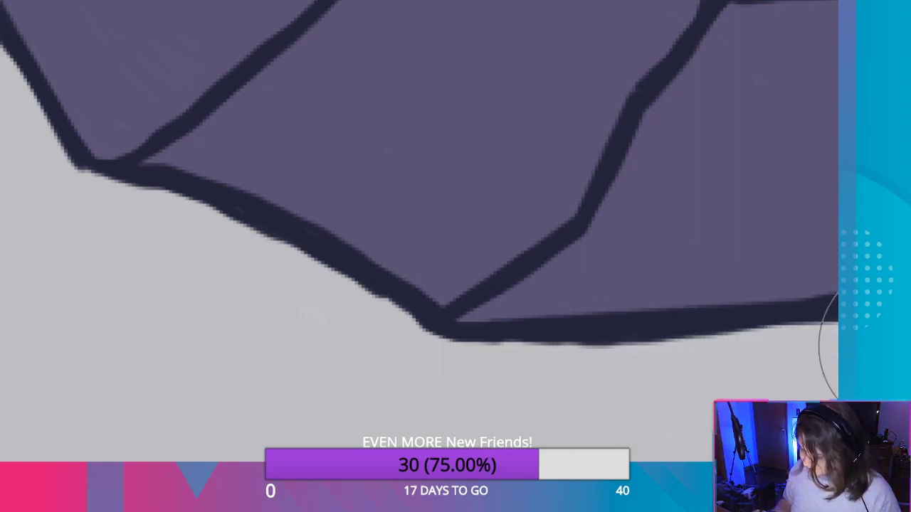
Fill the white gap beneath the ledge where its flat underside bends into the descending edge, keeping the purple area clean.
mouse_move(751, 397)
mouse_down()
mouse_move(728, 389)
mouse_move(123, 427)
mouse_up()
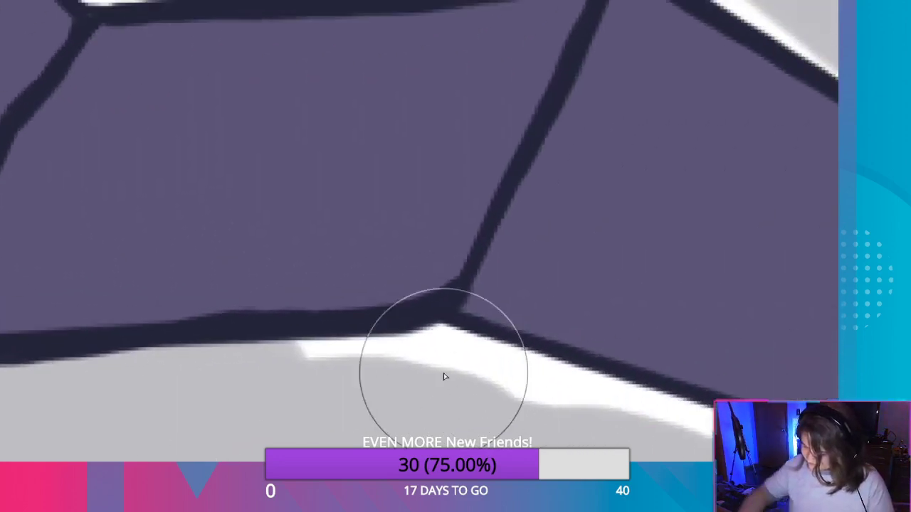
mouse_move(443, 376)
mouse_down()
mouse_move(452, 376)
mouse_move(352, 356)
mouse_move(297, 358)
mouse_move(407, 346)
mouse_move(484, 358)
mouse_move(474, 340)
mouse_move(484, 403)
mouse_move(461, 341)
mouse_up()
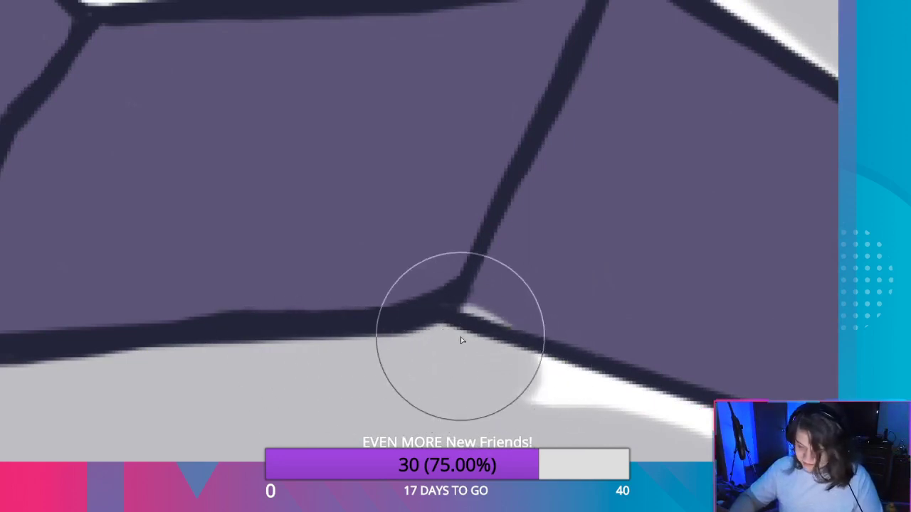
key(ctrl+z)
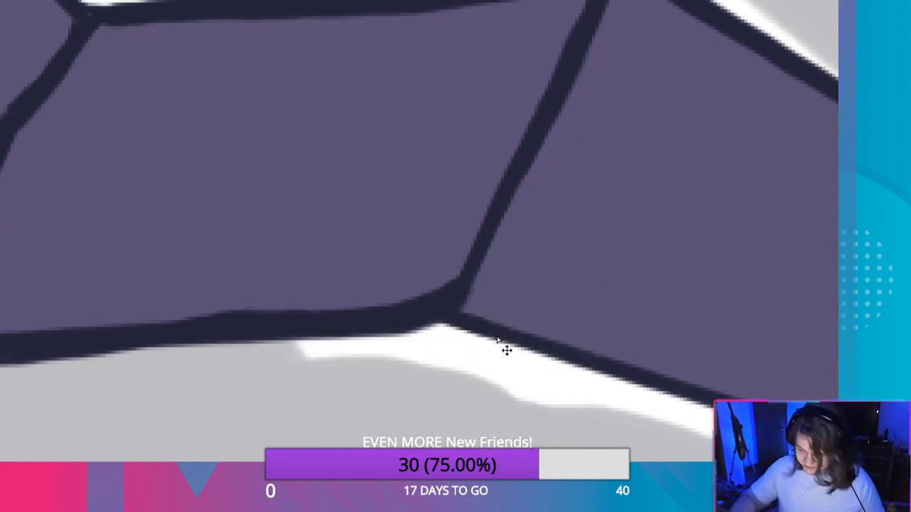
mouse_move(401, 368)
mouse_down()
mouse_move(446, 346)
mouse_move(305, 358)
mouse_move(368, 360)
mouse_move(570, 405)
mouse_move(450, 342)
mouse_move(769, 464)
mouse_up()
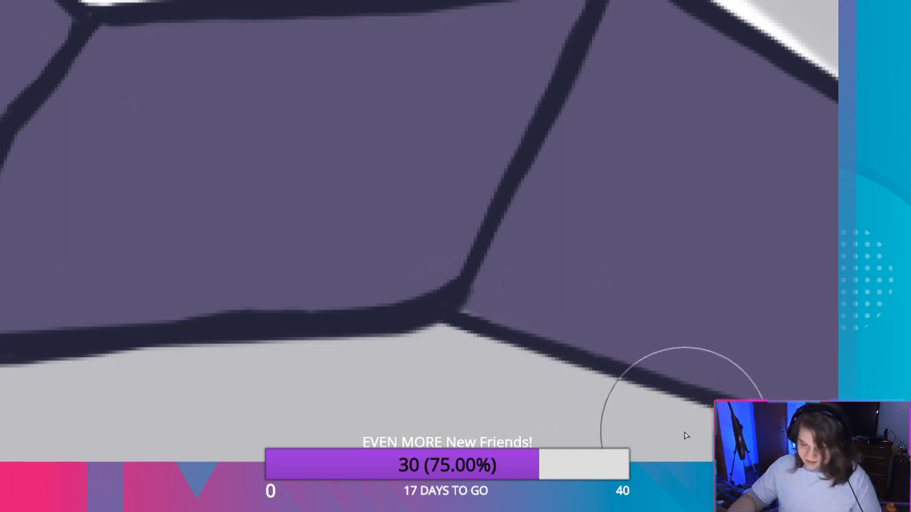
Fill the thin white gap under the ledge's descending edge, on both sides of its short diagonal dividing line.
mouse_move(686, 433)
mouse_down()
mouse_move(433, 380)
mouse_move(439, 371)
mouse_move(331, 325)
mouse_move(437, 376)
mouse_move(448, 355)
mouse_move(420, 383)
mouse_move(366, 346)
mouse_move(437, 374)
mouse_move(453, 368)
mouse_move(537, 405)
mouse_move(614, 421)
mouse_move(708, 460)
mouse_move(163, 321)
mouse_up()
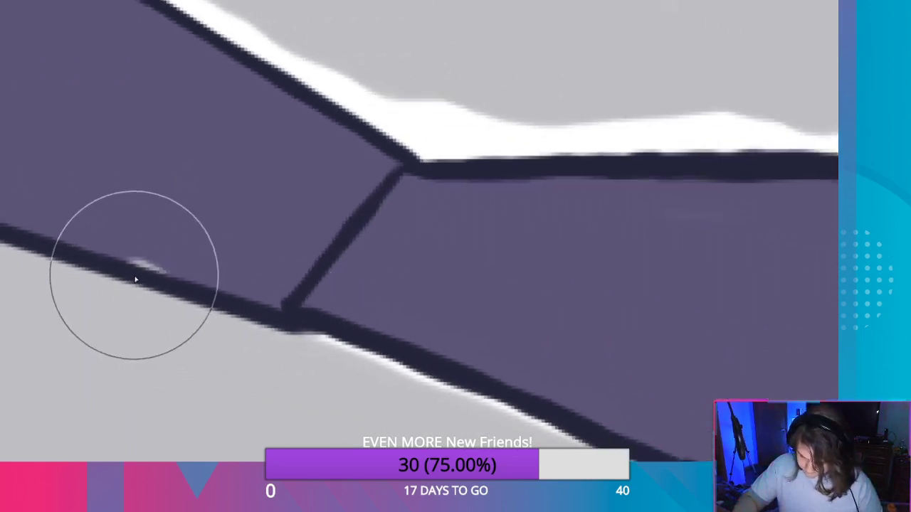
key(ctrl+z)
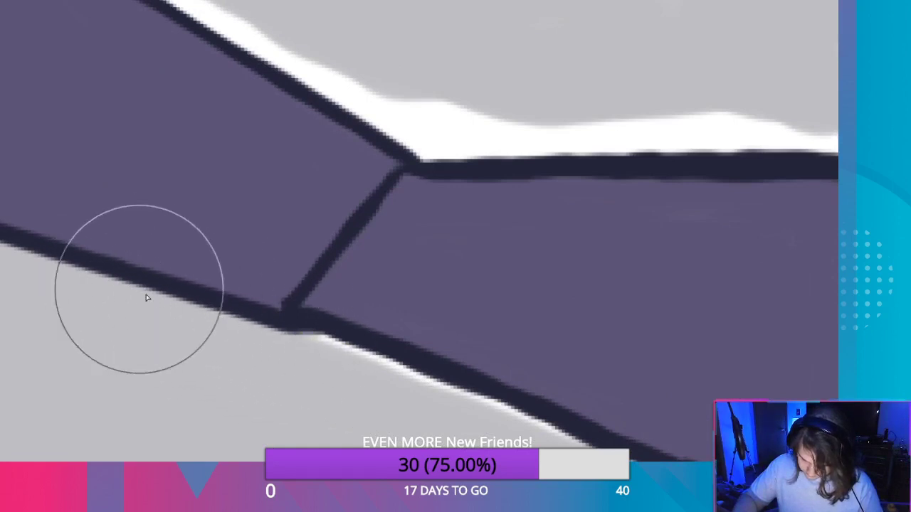
drag(193, 307, 126, 292)
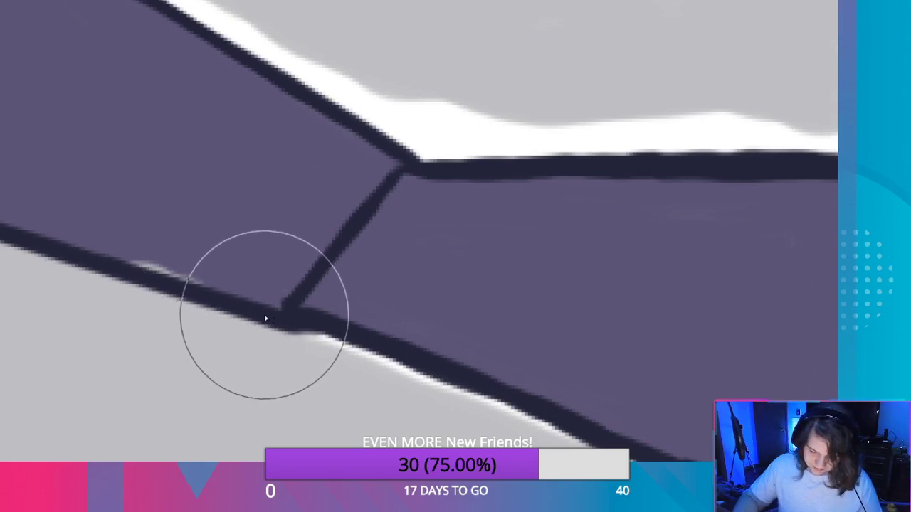
mouse_move(265, 318)
mouse_down()
mouse_move(207, 320)
mouse_move(363, 363)
mouse_move(390, 382)
mouse_up()
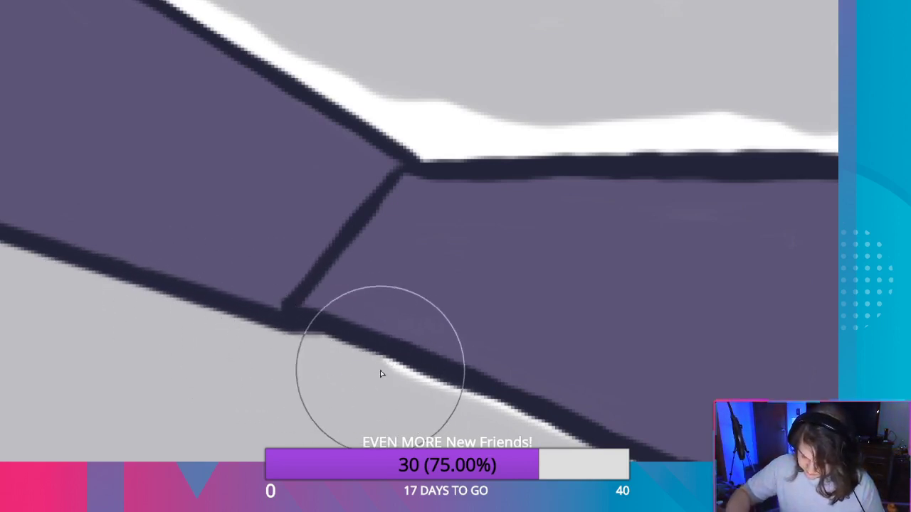
click(381, 373)
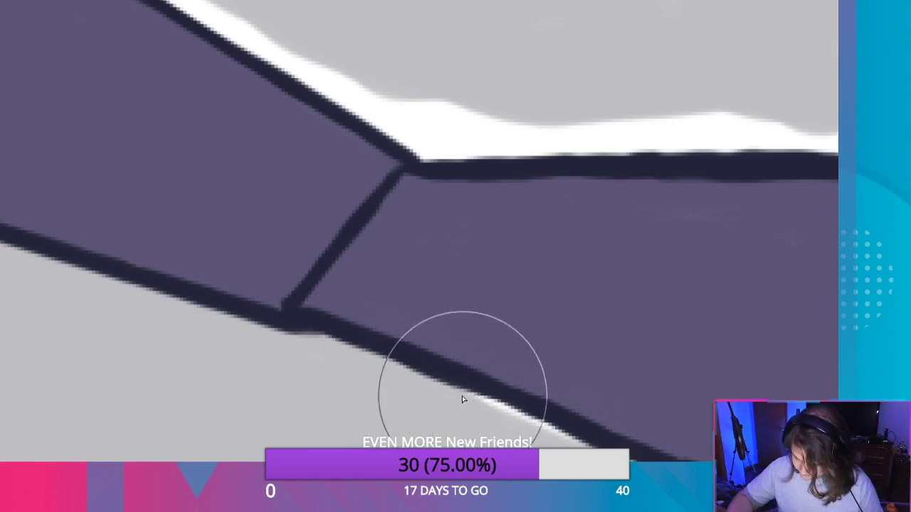
drag(462, 395, 524, 425)
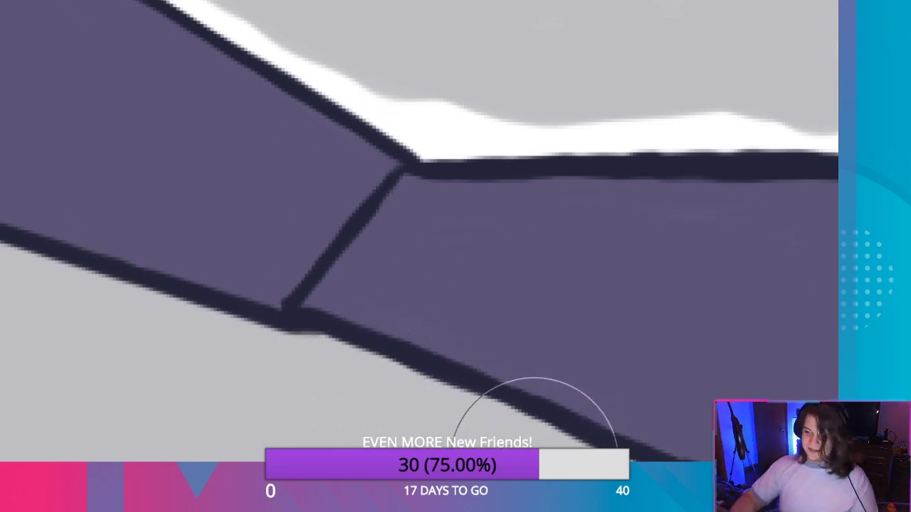
Finish the light grey beneath the ledge's descending outline down to the canvas's lower-right corner, undoing the last stroke.
drag(552, 387, 225, 221)
drag(292, 284, 483, 383)
mouse_move(392, 332)
mouse_down()
mouse_move(305, 297)
mouse_move(282, 274)
mouse_up()
key(ctrl+z)
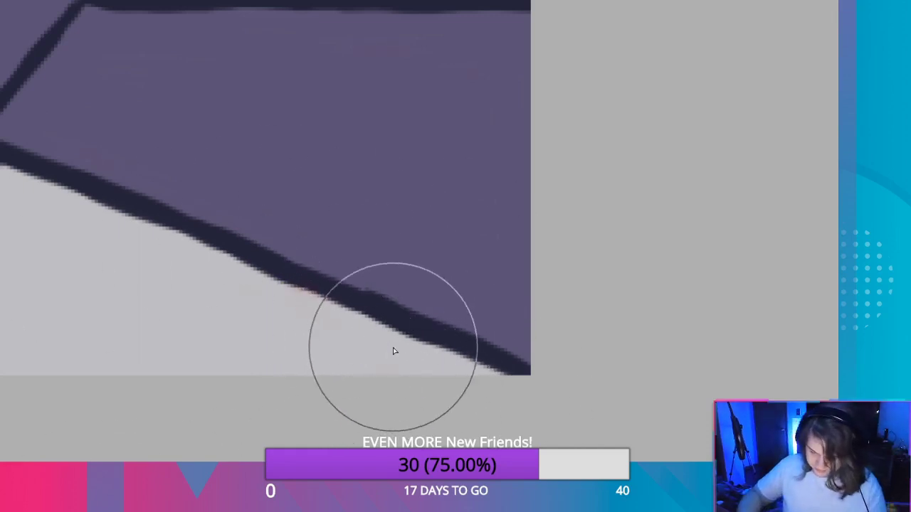
Inspect the light grey fill along the purple ledge's underside and the neighbouring slope and rock outlines for remaining gaps.
drag(195, 297, 690, 422)
drag(238, 346, 683, 448)
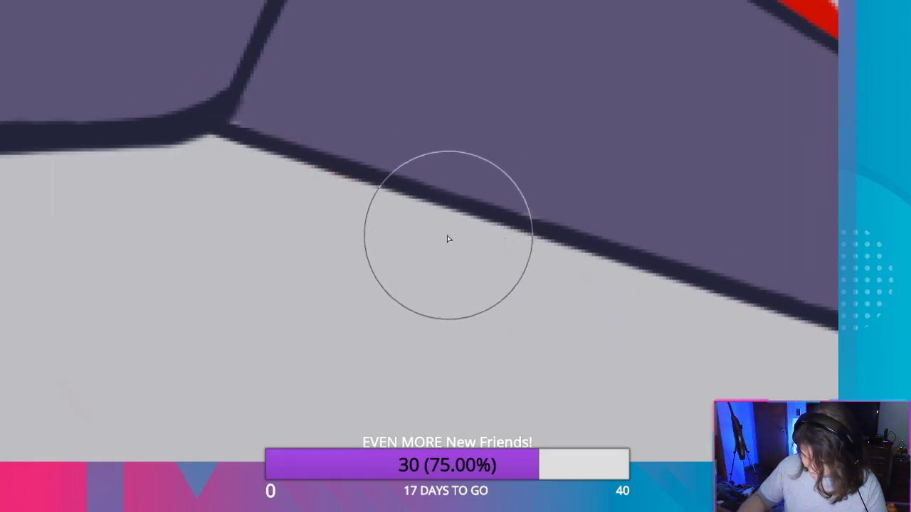
mouse_move(199, 195)
mouse_down()
mouse_move(494, 363)
mouse_move(148, 367)
mouse_move(543, 279)
mouse_up()
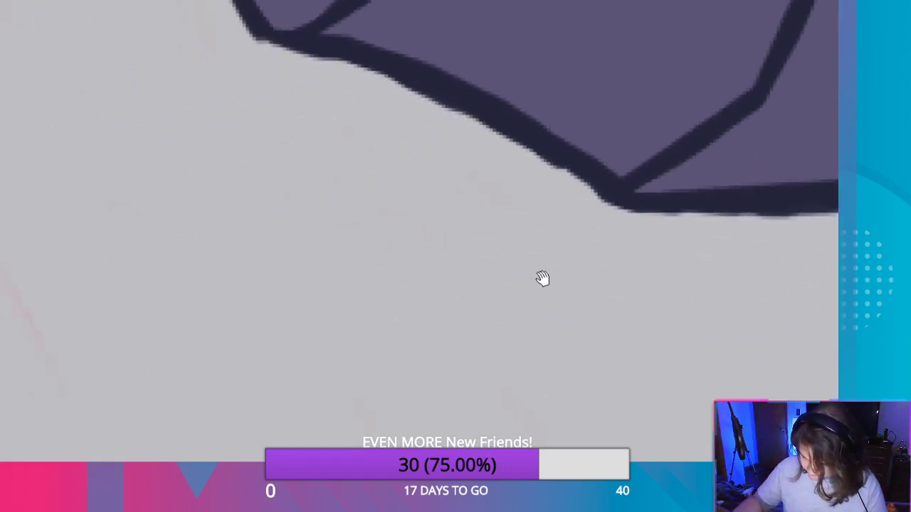
scroll(425, 279, down, 4)
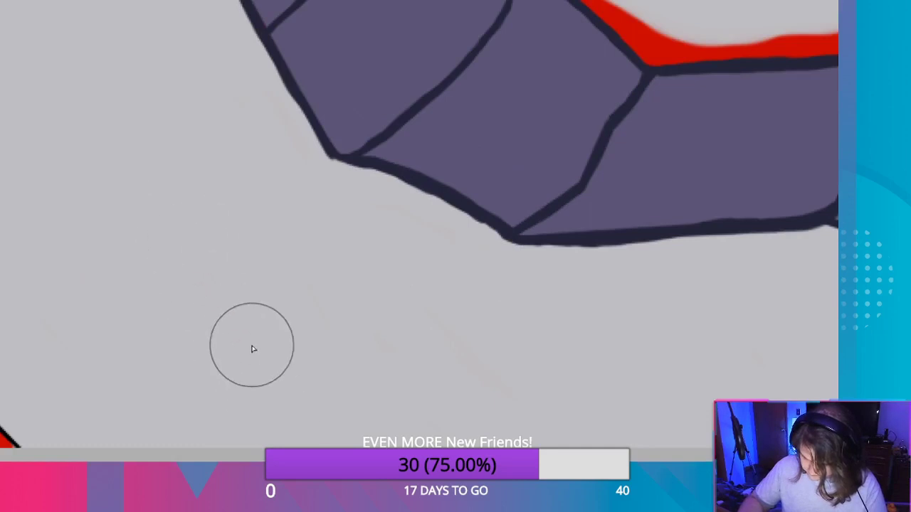
mouse_move(145, 239)
mouse_down()
mouse_move(398, 295)
mouse_move(712, 388)
mouse_up()
mouse_move(404, 195)
mouse_down()
mouse_move(417, 297)
mouse_move(362, 439)
mouse_up()
drag(508, 134, 462, 205)
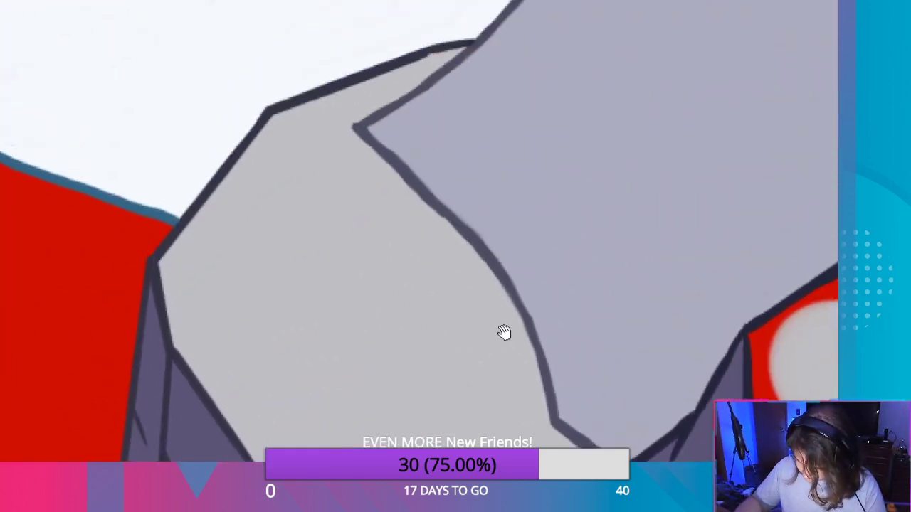
scroll(412, 98, down, 4)
scroll(443, 85, up, 5)
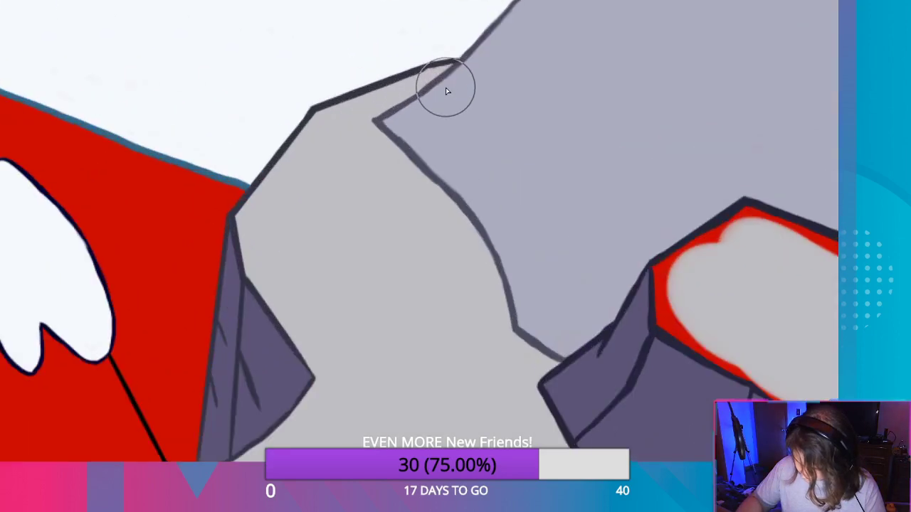
scroll(429, 68, up, 2)
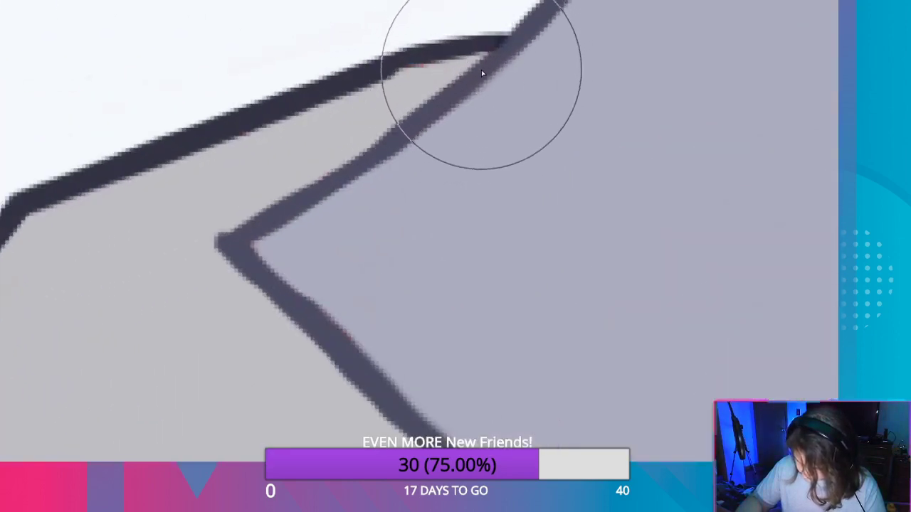
mouse_move(366, 299)
mouse_down()
mouse_move(149, 97)
mouse_move(152, 130)
mouse_move(285, 238)
mouse_move(375, 269)
mouse_move(135, 10)
mouse_up()
drag(406, 274, 218, 139)
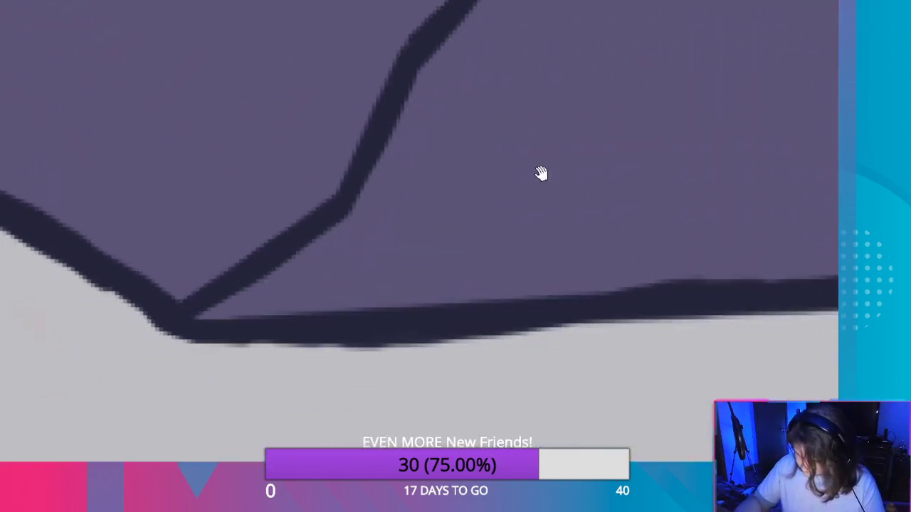
scroll(498, 137, down, 6)
scroll(568, 135, down, 1)
mouse_move(144, 110)
mouse_down()
mouse_move(277, 159)
mouse_move(576, 227)
mouse_up()
drag(146, 271, 525, 349)
mouse_move(415, 377)
mouse_down()
mouse_move(246, 344)
mouse_move(56, 287)
mouse_up()
drag(442, 305, 93, 303)
drag(572, 274, 191, 327)
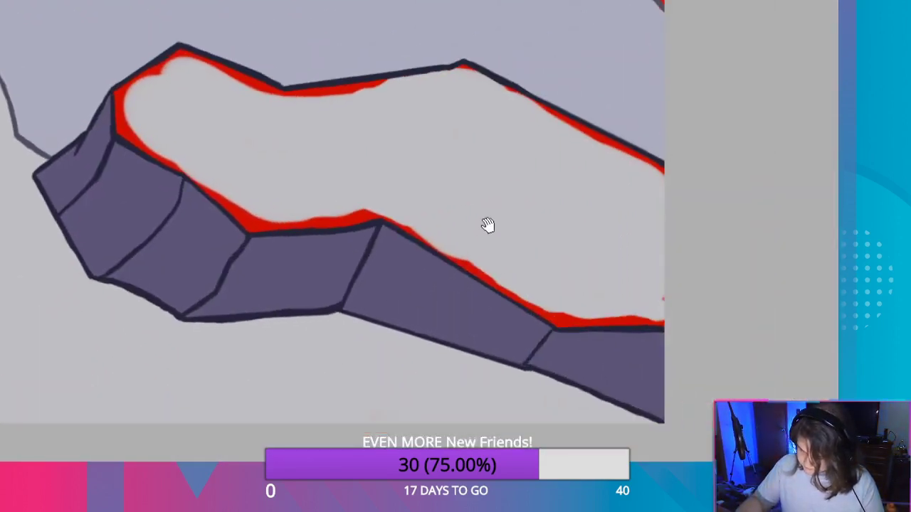
Fill the red gap above the ledge's lower descending top edge and its flat end at the canvas border with light grey.
scroll(484, 217, up, 6)
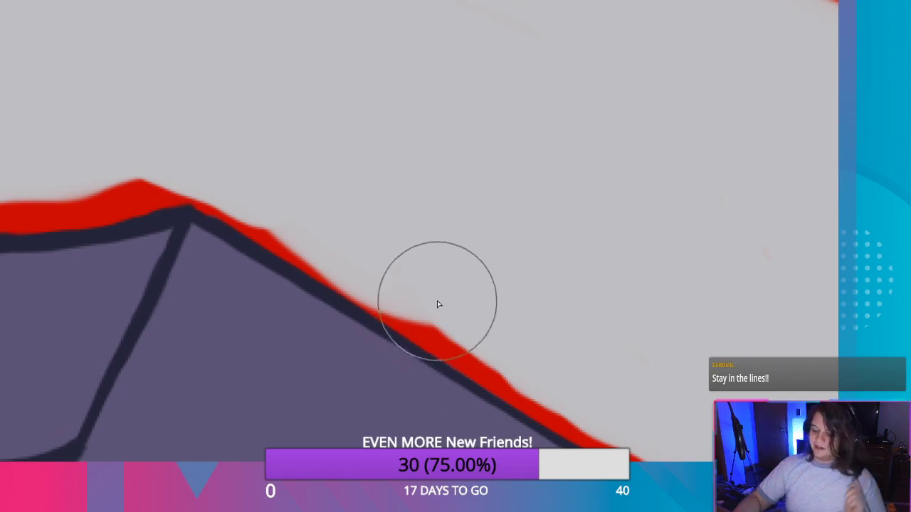
mouse_move(437, 305)
mouse_down()
mouse_move(438, 348)
mouse_move(431, 314)
mouse_up()
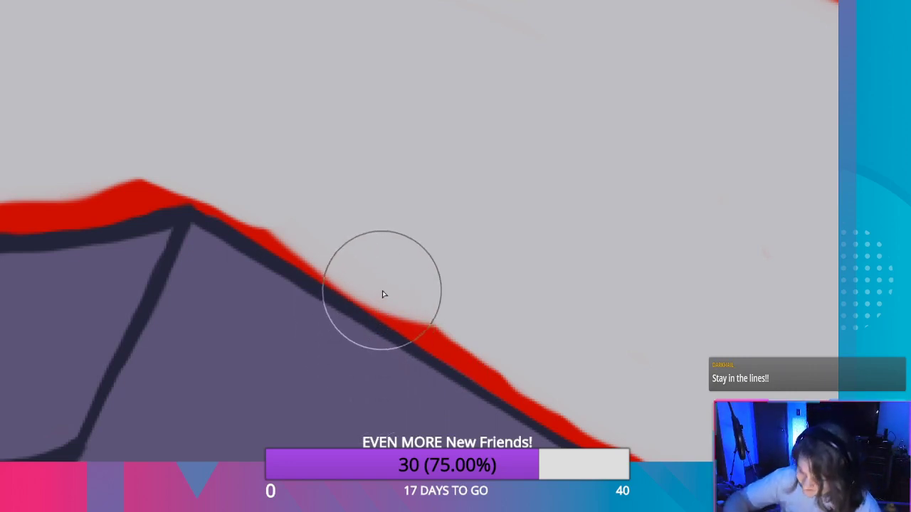
mouse_move(382, 295)
mouse_down()
mouse_move(382, 311)
mouse_move(399, 325)
mouse_move(436, 348)
mouse_move(419, 319)
mouse_move(543, 410)
mouse_move(509, 393)
mouse_up()
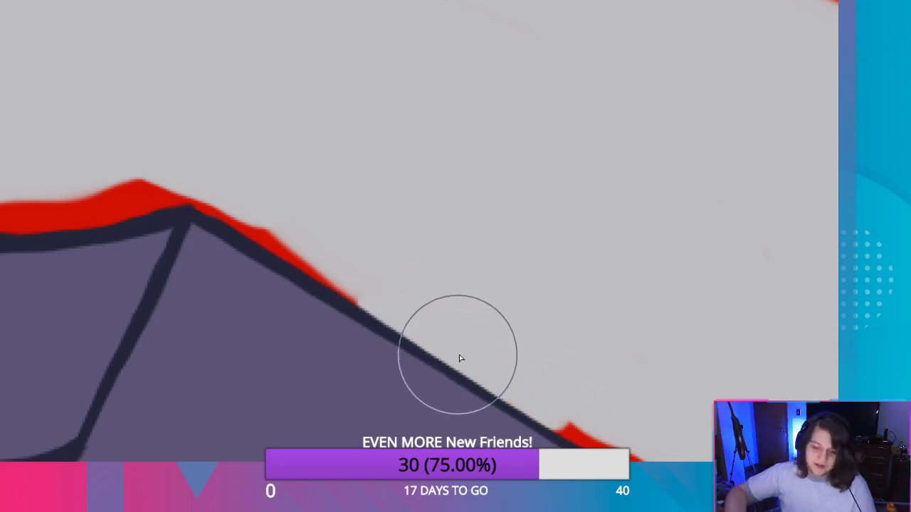
mouse_move(624, 393)
mouse_down()
mouse_move(301, 332)
mouse_move(385, 393)
mouse_up()
mouse_move(431, 425)
mouse_down()
mouse_move(443, 422)
mouse_move(395, 376)
mouse_move(468, 403)
mouse_move(537, 408)
mouse_up()
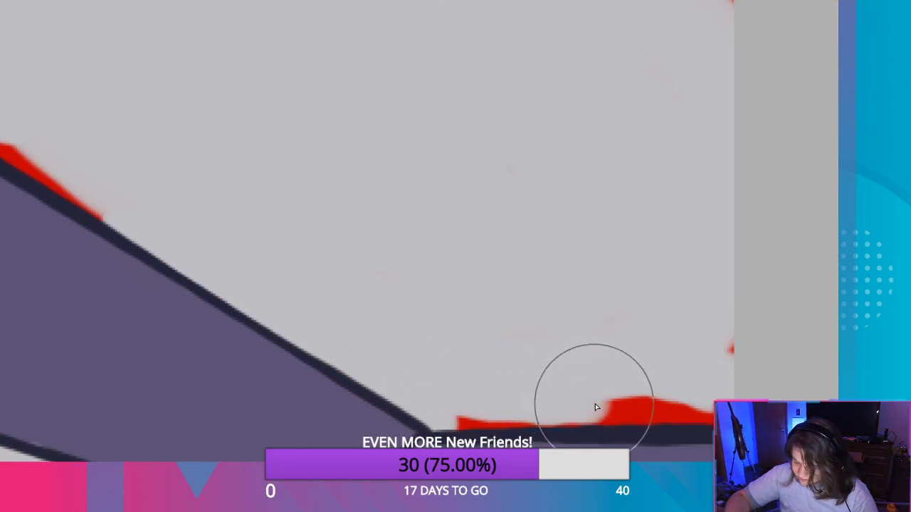
mouse_move(597, 407)
mouse_down()
mouse_move(742, 387)
mouse_move(728, 339)
mouse_move(724, 358)
mouse_up()
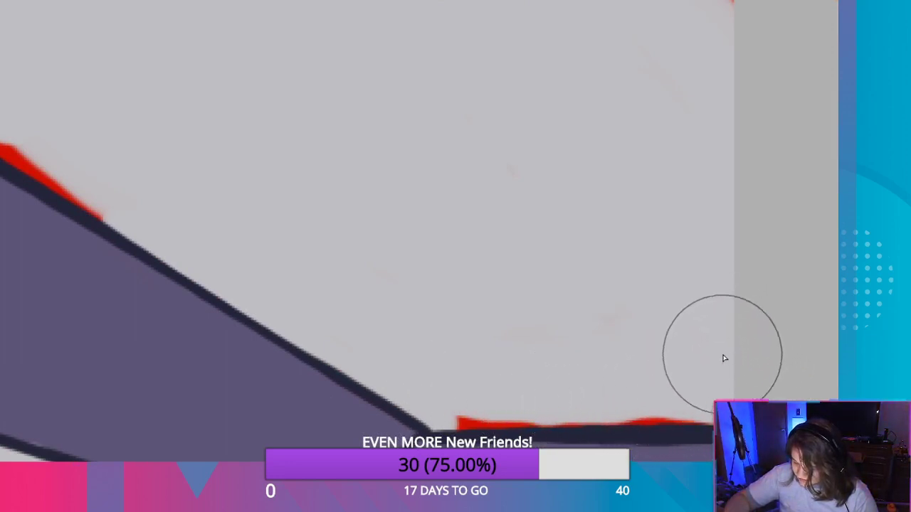
drag(461, 422, 513, 420)
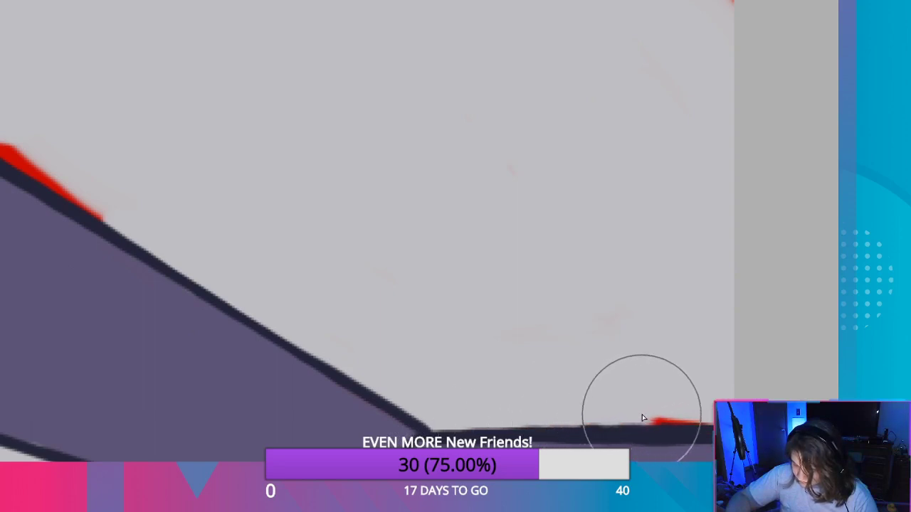
Fill the gap beneath the grey slope's upper outline with light grey, from the canvas's right border up to the right-hand peak.
mouse_move(645, 171)
mouse_down()
mouse_move(619, 190)
mouse_move(475, 505)
mouse_up()
mouse_move(573, 355)
mouse_down()
mouse_move(546, 325)
mouse_move(512, 319)
mouse_move(447, 282)
mouse_move(464, 297)
mouse_up()
drag(430, 271, 230, 173)
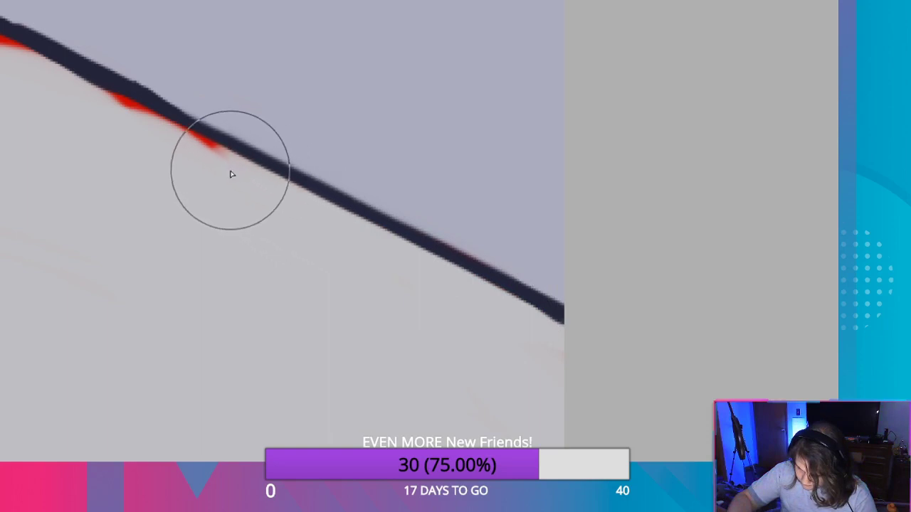
drag(101, 96, 238, 175)
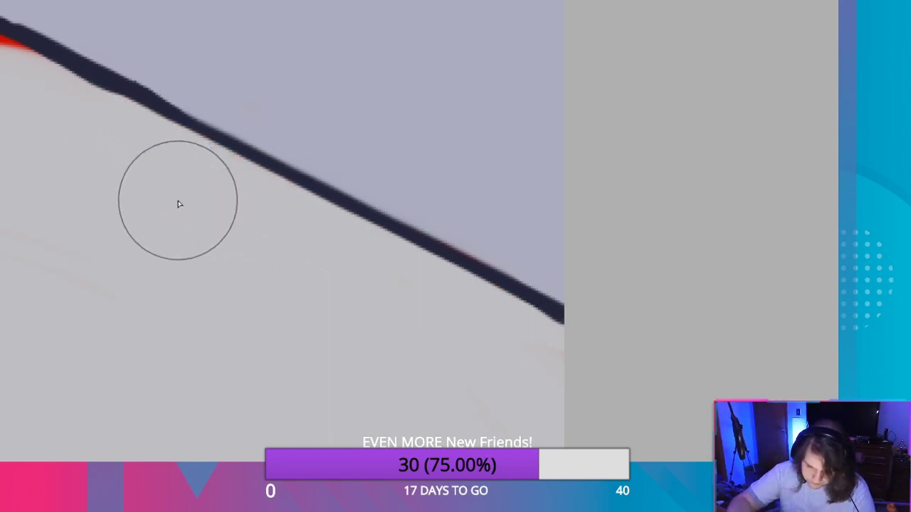
drag(132, 216, 365, 366)
mouse_move(331, 283)
mouse_down()
mouse_move(349, 268)
mouse_move(386, 294)
mouse_up()
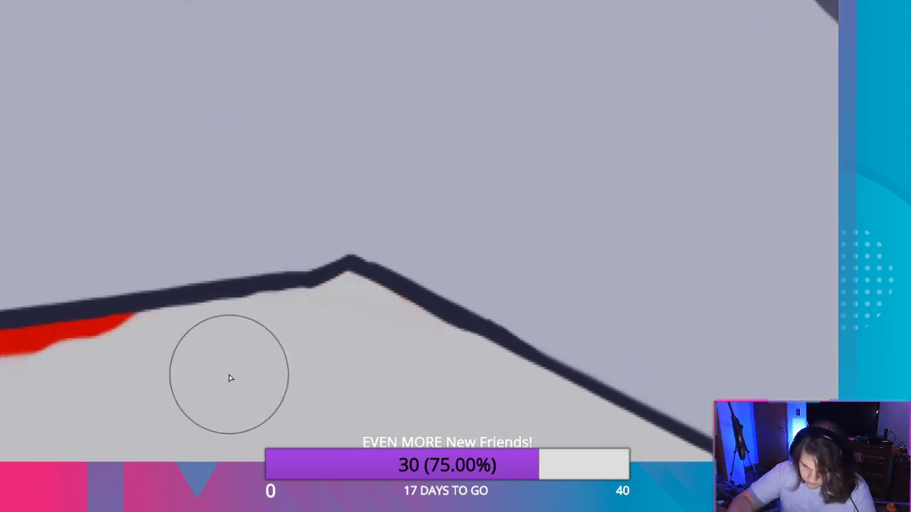
Close the red gap beneath the slope's upper outline with light grey, from the right peak through the dip and over the left peak.
drag(230, 377, 725, 377)
mouse_move(210, 294)
mouse_down()
mouse_move(247, 315)
mouse_move(226, 291)
mouse_move(278, 321)
mouse_move(348, 338)
mouse_move(592, 304)
mouse_move(307, 339)
mouse_move(205, 315)
mouse_move(128, 263)
mouse_move(211, 299)
mouse_up()
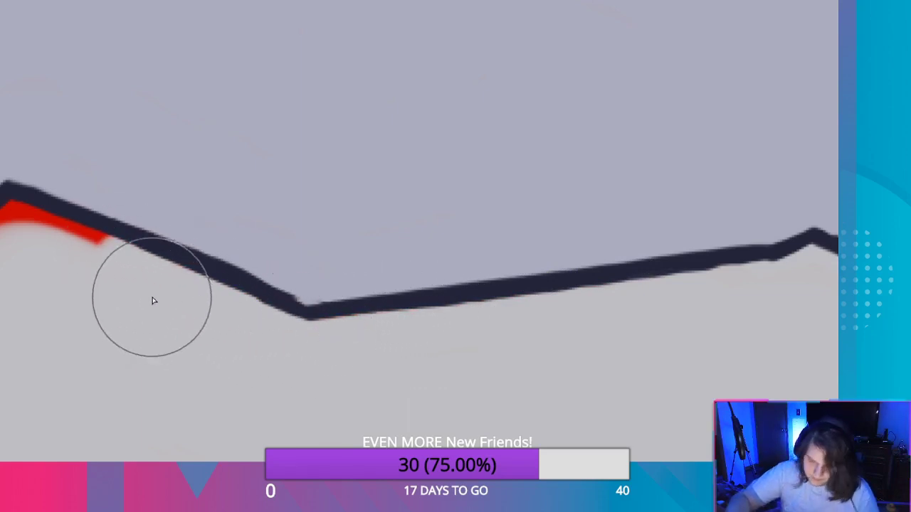
key(space)
drag(66, 270, 269, 352)
mouse_move(309, 325)
mouse_down()
mouse_move(291, 320)
mouse_move(320, 329)
mouse_move(230, 301)
mouse_move(213, 306)
mouse_move(179, 329)
mouse_move(229, 311)
mouse_move(60, 409)
mouse_move(53, 400)
mouse_move(154, 346)
mouse_move(146, 363)
mouse_move(55, 425)
mouse_up()
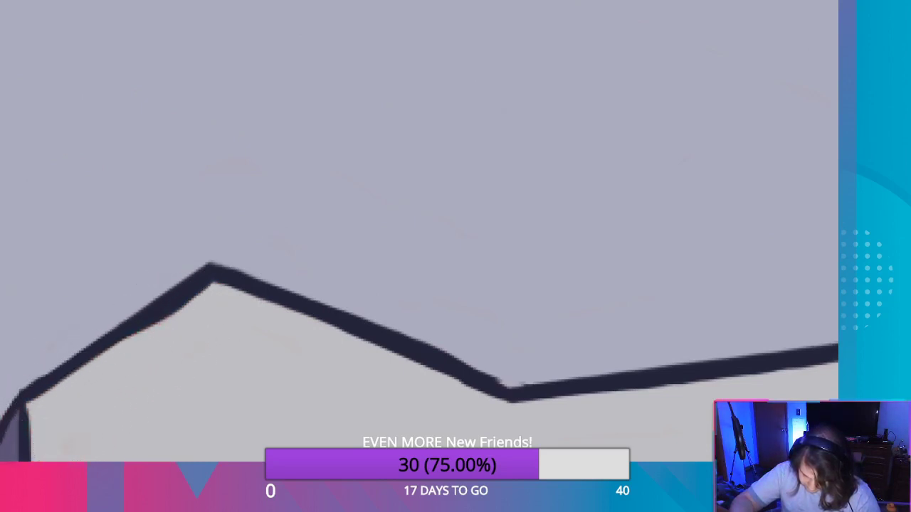
Fill the red gap above the ledge's left descending edge, inner corner and flat stretch up to its peak with light grey.
scroll(128, 427, down, 5)
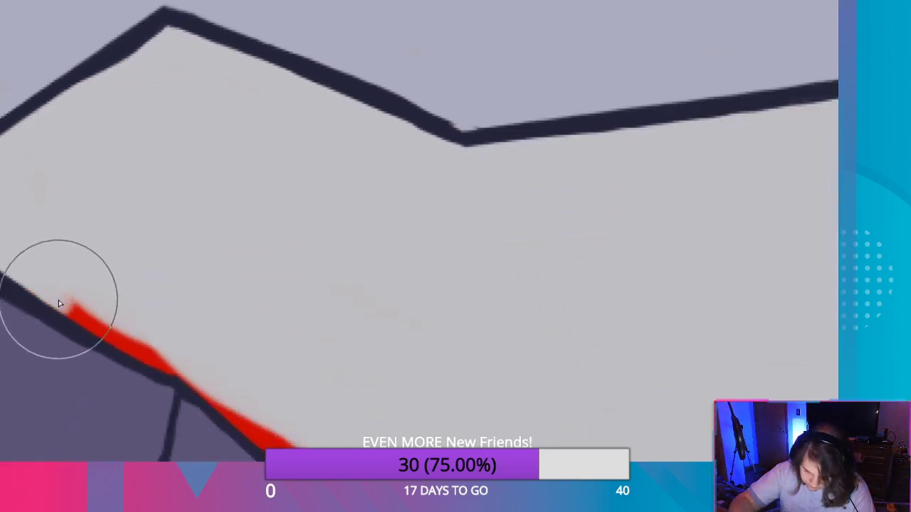
drag(60, 304, 324, 455)
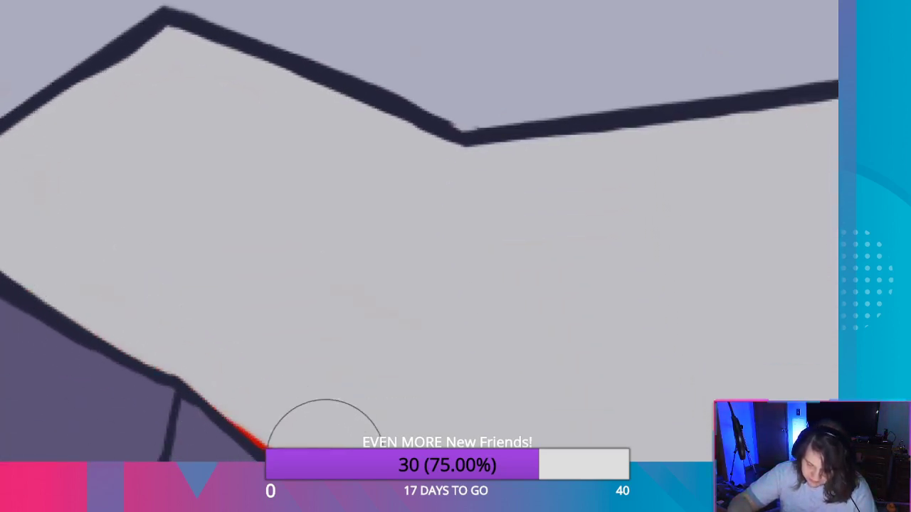
scroll(292, 382, down, 5)
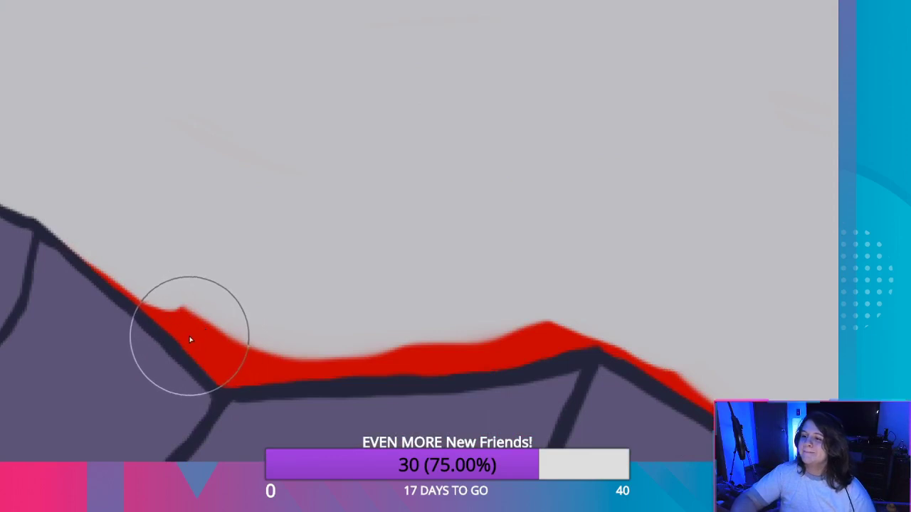
mouse_move(160, 308)
mouse_down()
mouse_move(193, 327)
mouse_move(104, 271)
mouse_up()
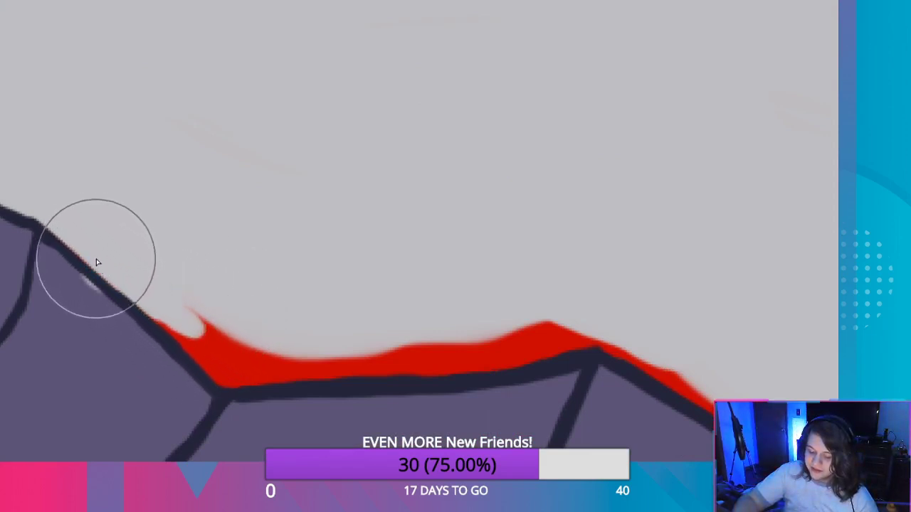
mouse_move(171, 283)
mouse_down()
mouse_move(96, 252)
mouse_move(97, 264)
mouse_move(91, 259)
mouse_move(178, 330)
mouse_move(173, 335)
mouse_move(201, 367)
mouse_up()
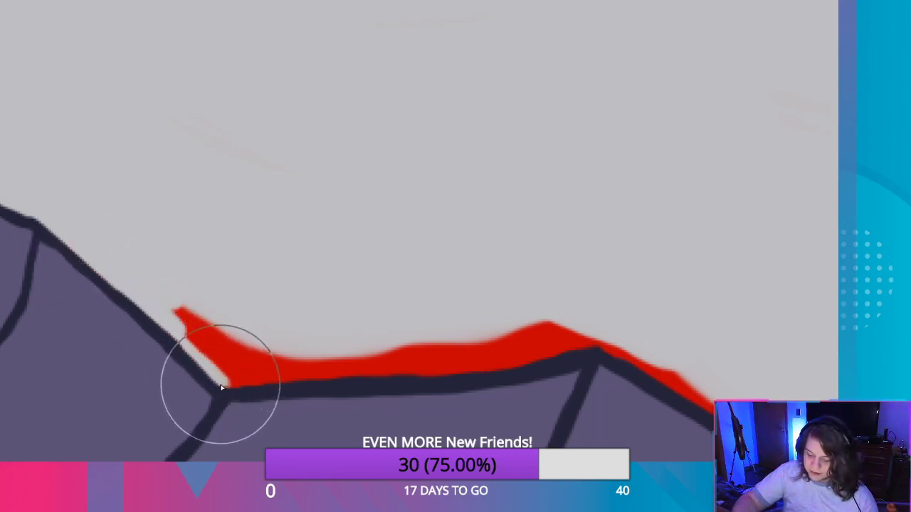
mouse_move(167, 311)
mouse_down()
mouse_move(228, 356)
mouse_move(222, 350)
mouse_move(305, 366)
mouse_move(392, 368)
mouse_move(508, 348)
mouse_move(567, 326)
mouse_move(380, 340)
mouse_move(190, 297)
mouse_move(372, 349)
mouse_move(501, 319)
mouse_move(275, 317)
mouse_move(219, 378)
mouse_move(383, 372)
mouse_move(454, 356)
mouse_up()
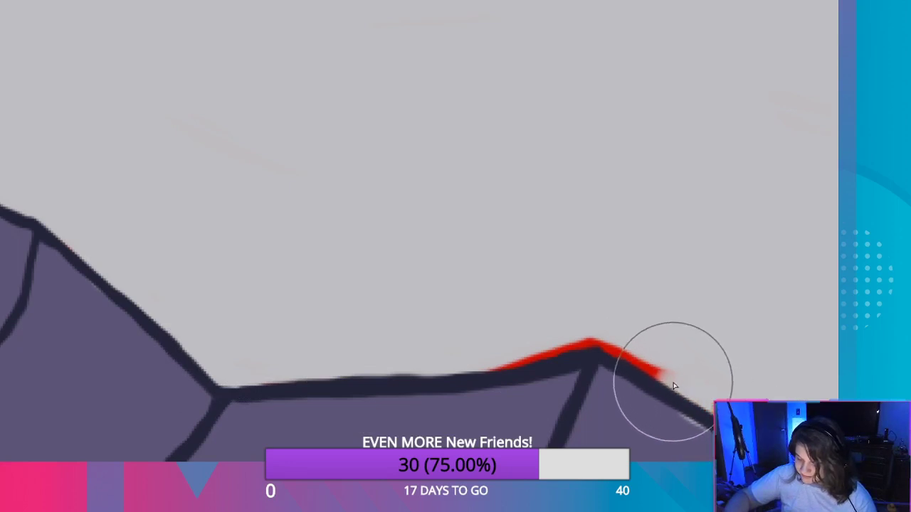
mouse_move(737, 413)
mouse_down()
mouse_move(594, 336)
mouse_move(510, 355)
mouse_move(475, 346)
mouse_up()
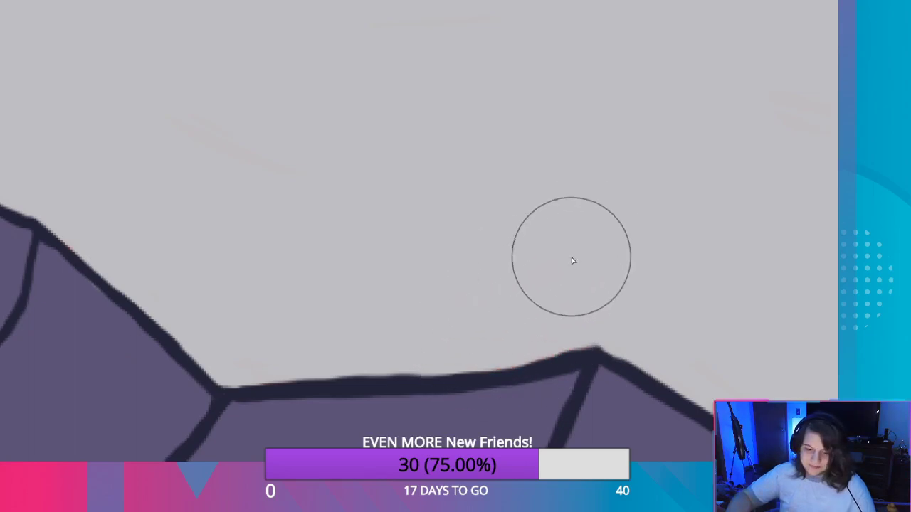
Paint a first light blue patch in the middle of the distant snow-capped mountain's red slope.
scroll(612, 235, down, 5)
scroll(579, 300, down, 6)
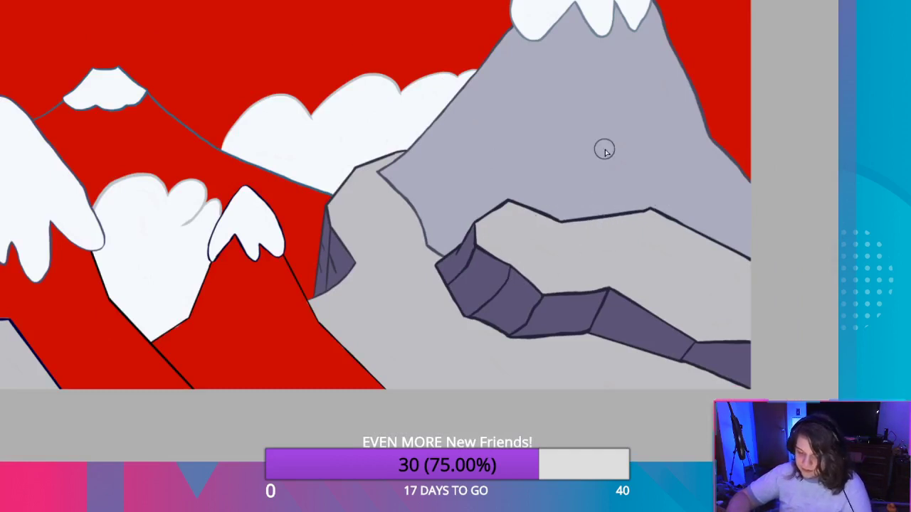
drag(410, 273, 375, 263)
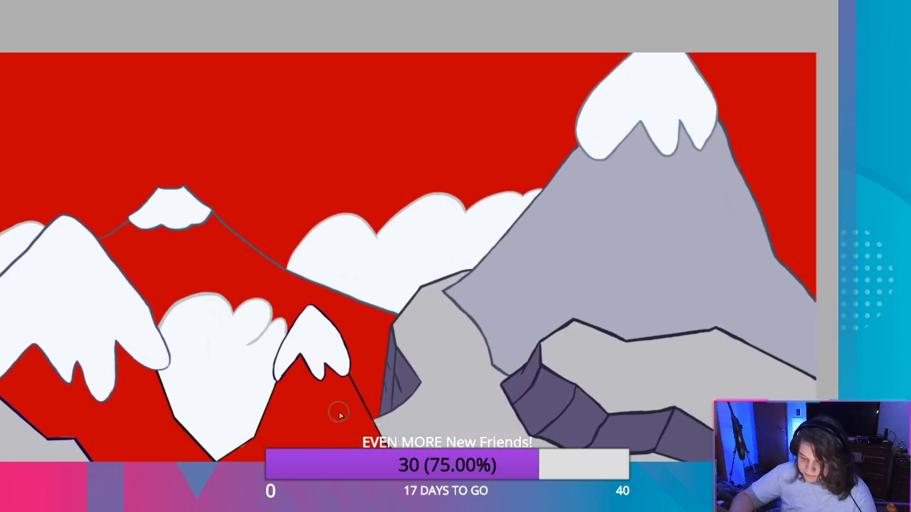
scroll(217, 278, up, 4)
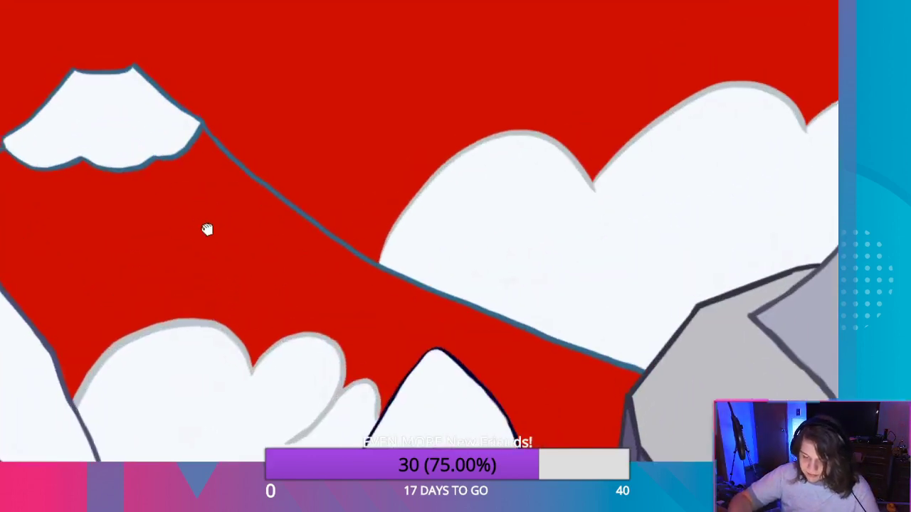
scroll(205, 230, up, 5)
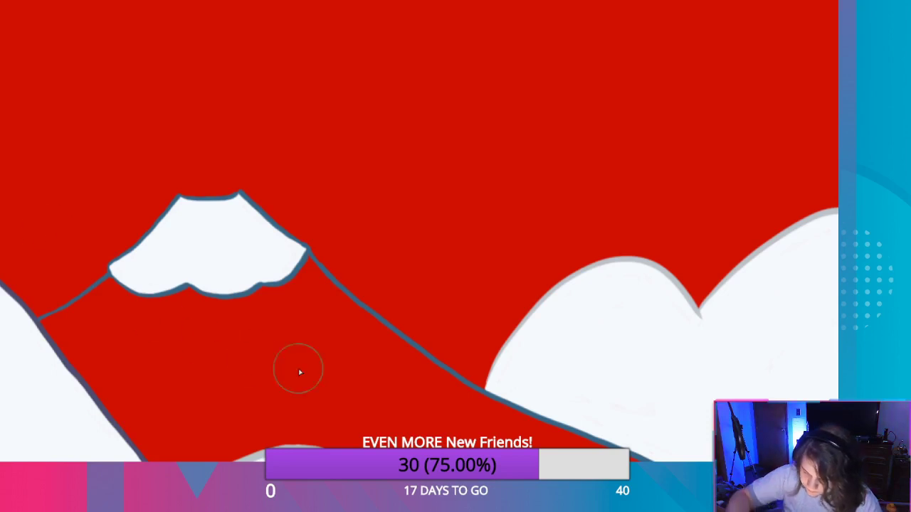
mouse_move(300, 371)
mouse_down()
mouse_move(326, 365)
mouse_move(320, 382)
mouse_move(292, 356)
mouse_move(250, 392)
mouse_move(284, 405)
mouse_move(246, 405)
mouse_up()
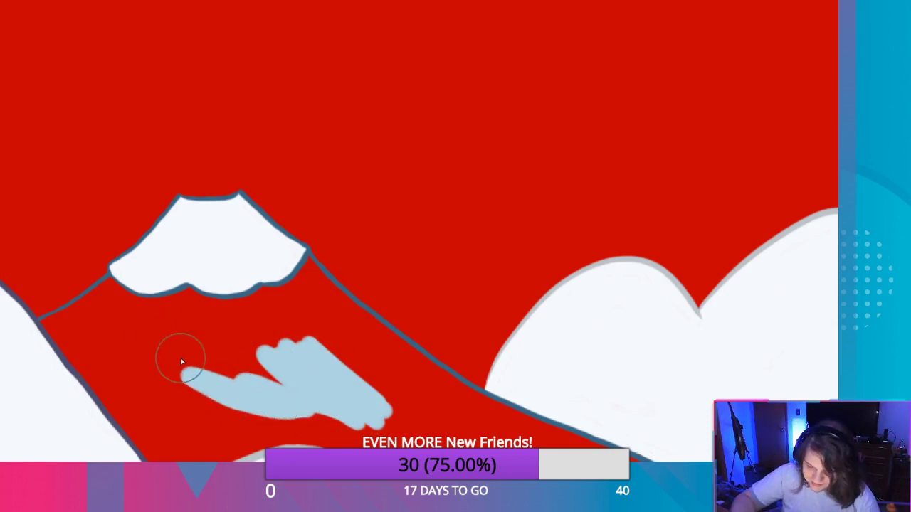
Paint light blue across the distant mountain's middle and left slope, up to the purple outline and the snow cap's left corner.
scroll(244, 366, up, 2)
scroll(153, 370, down, 2)
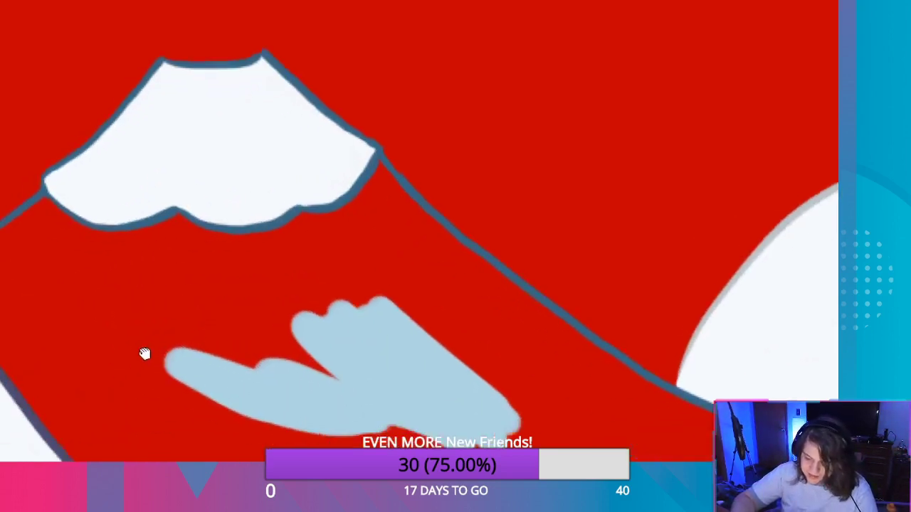
scroll(145, 353, up, 2)
mouse_move(224, 356)
mouse_down()
mouse_move(293, 326)
mouse_move(254, 323)
mouse_move(253, 346)
mouse_move(237, 340)
mouse_up()
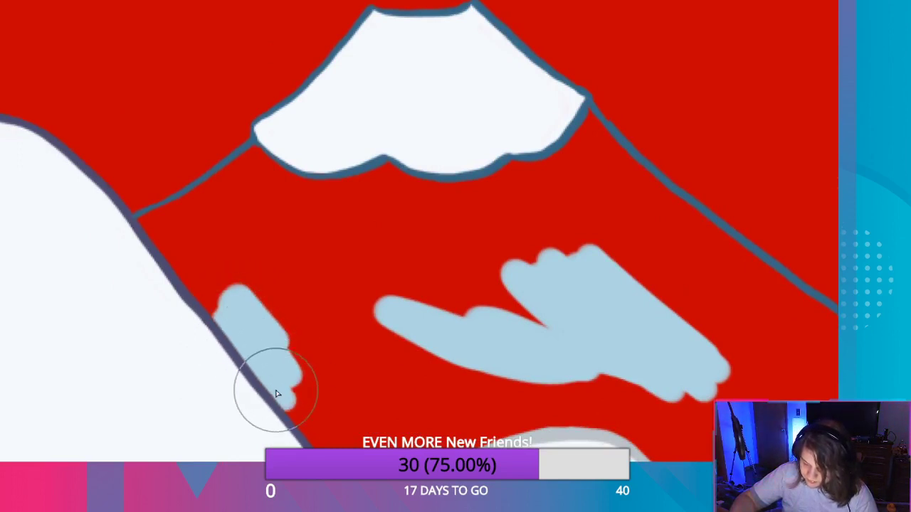
mouse_move(277, 393)
mouse_down()
mouse_move(305, 401)
mouse_move(316, 365)
mouse_move(322, 385)
mouse_move(291, 326)
mouse_move(285, 299)
mouse_move(299, 289)
mouse_move(379, 383)
mouse_move(330, 311)
mouse_move(425, 372)
mouse_up()
mouse_move(369, 336)
mouse_down()
mouse_move(342, 283)
mouse_move(502, 320)
mouse_move(480, 281)
mouse_move(291, 249)
mouse_move(335, 240)
mouse_move(508, 264)
mouse_move(584, 245)
mouse_move(238, 207)
mouse_move(240, 249)
mouse_move(226, 301)
mouse_move(216, 306)
mouse_move(160, 238)
mouse_move(210, 264)
mouse_move(222, 223)
mouse_up()
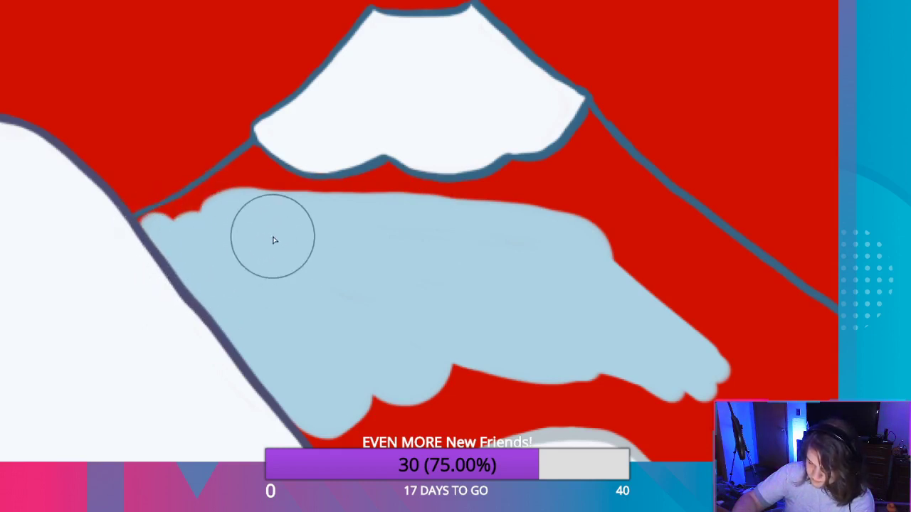
mouse_move(262, 189)
mouse_down()
mouse_move(269, 180)
mouse_move(260, 168)
mouse_up()
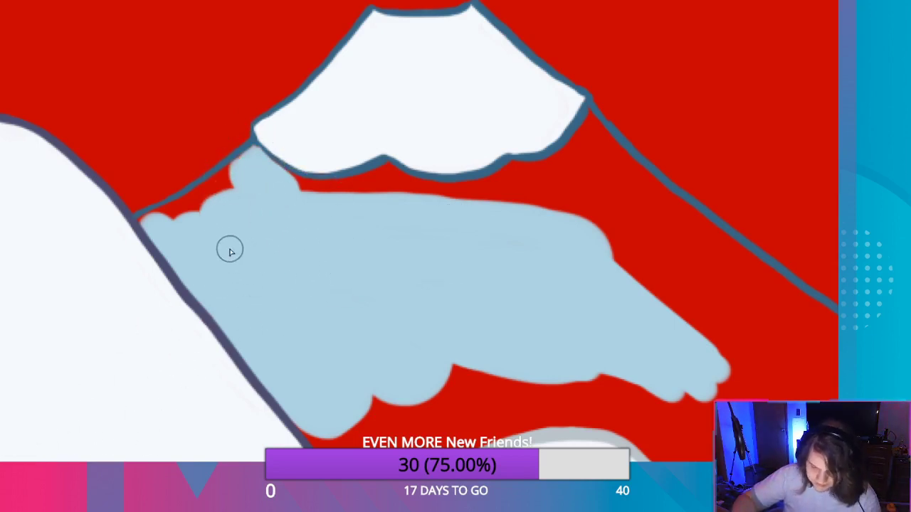
Fill the red gaps beneath the mountain's left ridge outline and the left part of the snow cap's scalloped edge with light blue.
scroll(230, 251, up, 4)
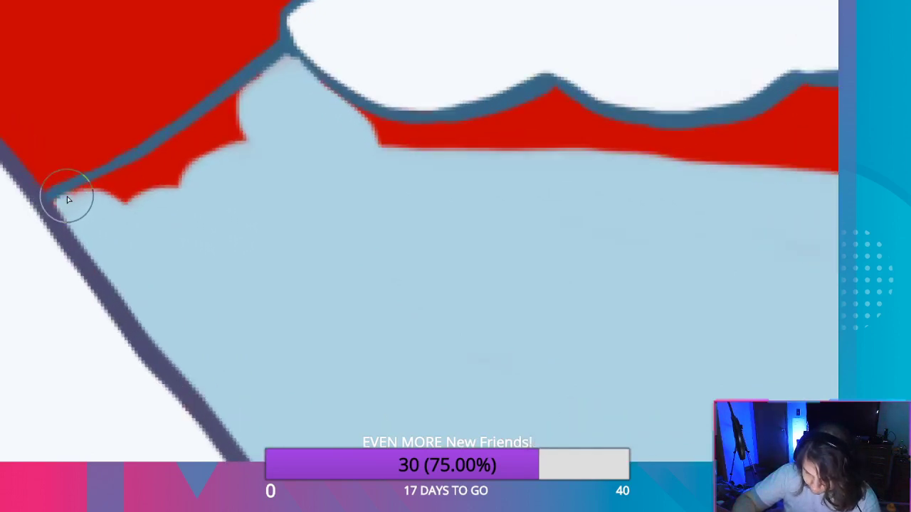
mouse_move(136, 171)
mouse_down()
mouse_move(263, 77)
mouse_move(231, 155)
mouse_move(247, 130)
mouse_move(169, 175)
mouse_move(180, 197)
mouse_up()
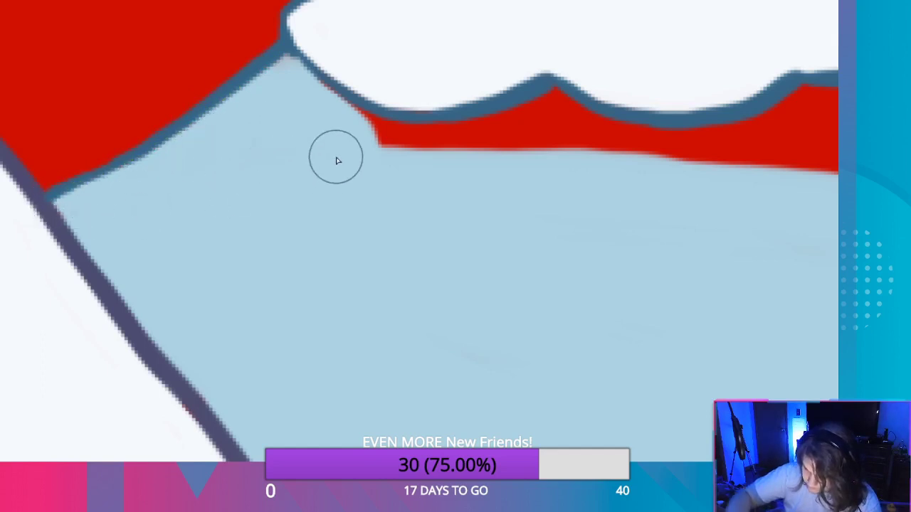
drag(409, 151, 486, 153)
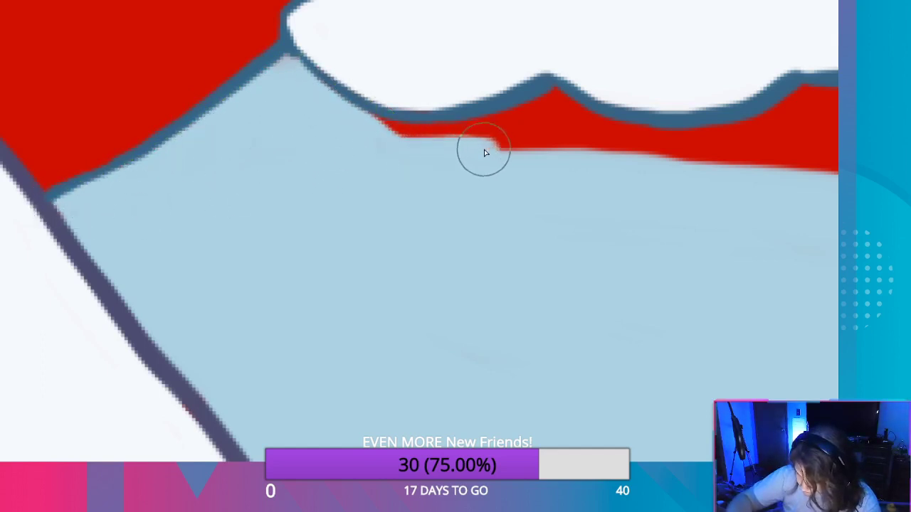
drag(431, 144, 549, 118)
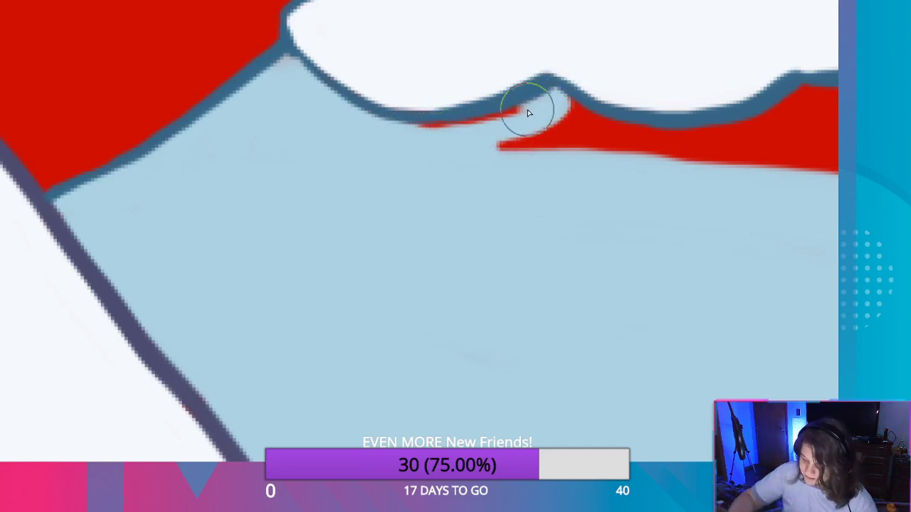
mouse_move(411, 133)
mouse_down()
mouse_move(604, 112)
mouse_move(610, 165)
mouse_up()
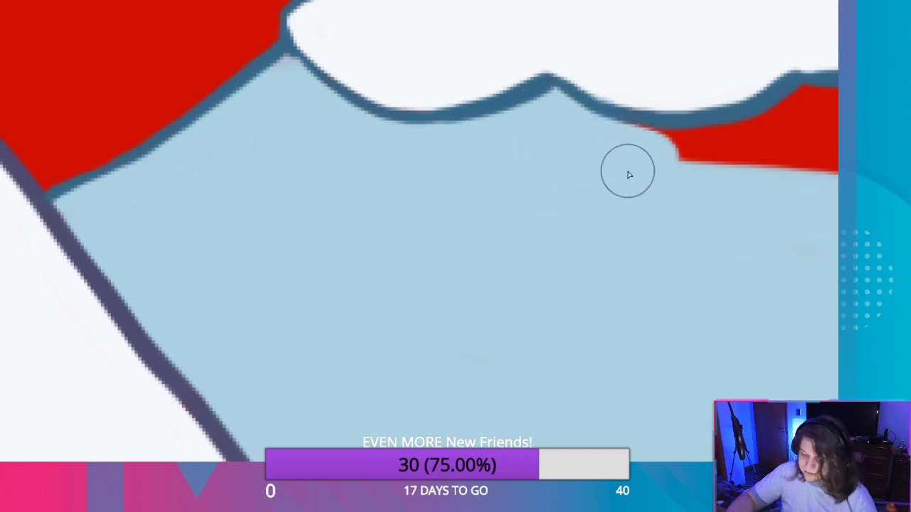
Fill the red area beneath the snow cap's right end with light blue, up to the cap's edge and the upper right ridge outline.
mouse_move(744, 213)
mouse_down()
mouse_move(310, 437)
mouse_move(224, 397)
mouse_up()
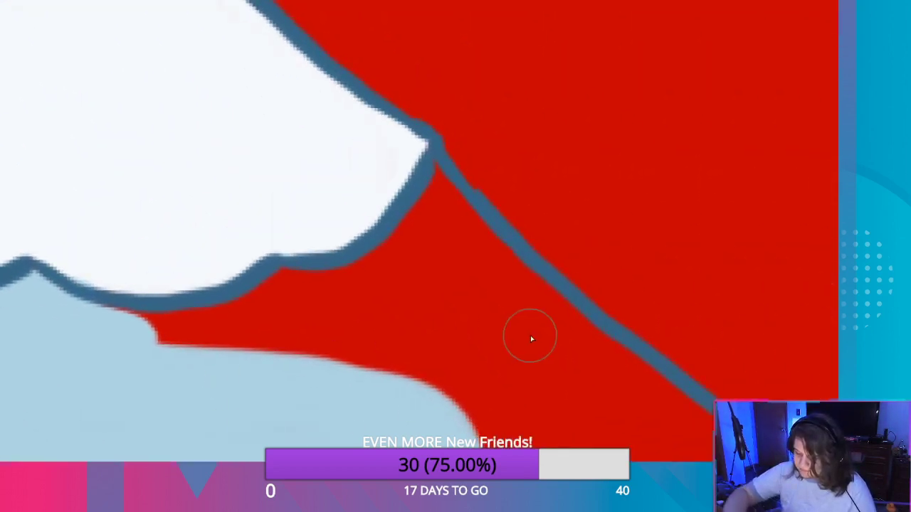
mouse_move(458, 204)
mouse_down()
mouse_move(447, 193)
mouse_move(352, 268)
mouse_move(160, 337)
mouse_move(246, 337)
mouse_up()
mouse_move(354, 290)
mouse_down()
mouse_move(436, 226)
mouse_move(533, 286)
mouse_move(537, 308)
mouse_up()
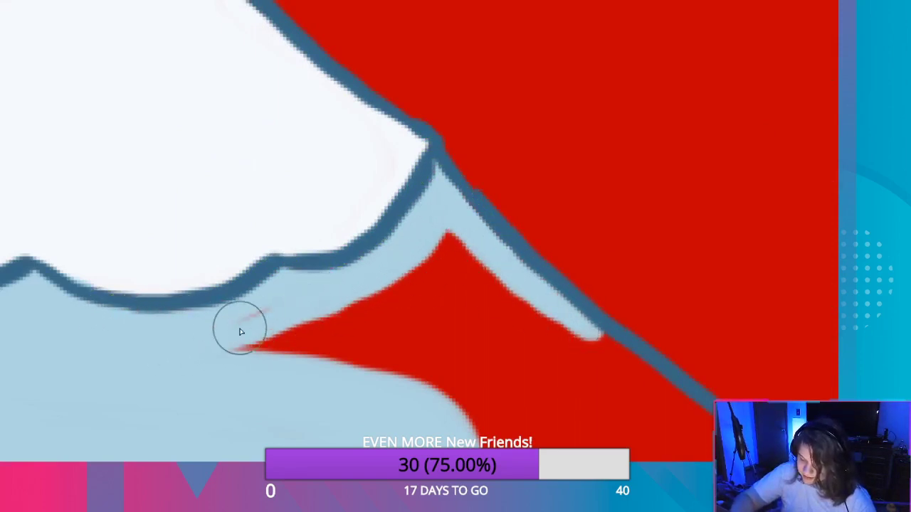
mouse_move(258, 349)
mouse_down()
mouse_move(441, 265)
mouse_move(292, 356)
mouse_up()
mouse_move(363, 319)
mouse_down()
mouse_move(476, 264)
mouse_move(295, 393)
mouse_move(489, 270)
mouse_up()
mouse_move(381, 357)
mouse_down()
mouse_move(508, 292)
mouse_move(402, 375)
mouse_up()
mouse_move(495, 275)
mouse_down()
mouse_move(472, 346)
mouse_move(438, 388)
mouse_up()
drag(542, 313, 507, 367)
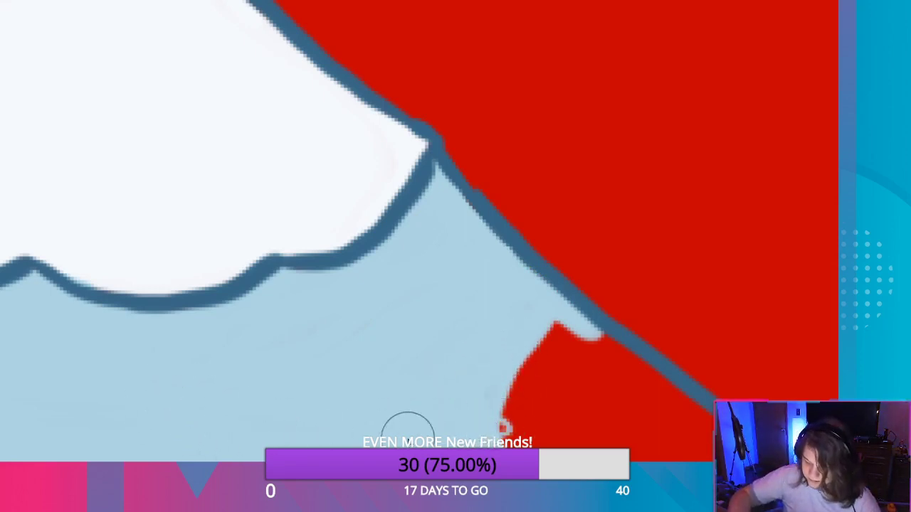
Cover the remaining red patch below the right ridge outline with light blue, using a larger brush.
drag(513, 376, 511, 435)
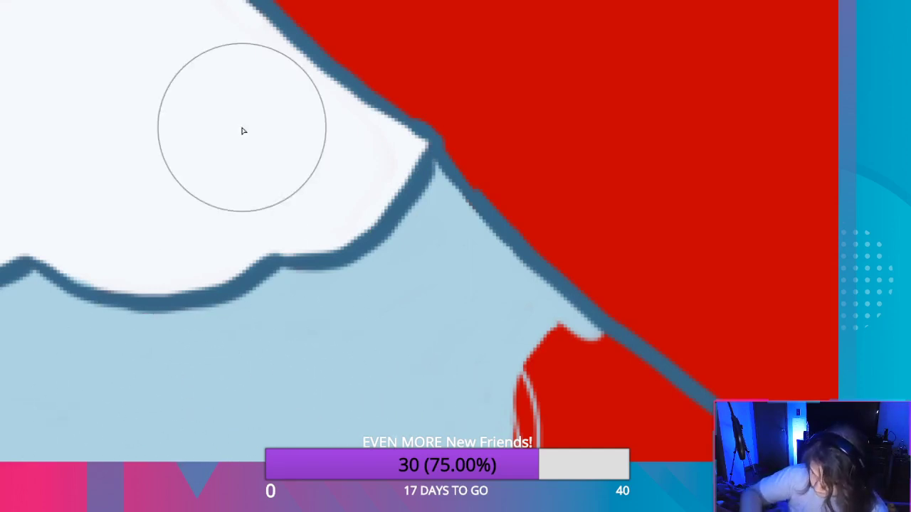
mouse_move(437, 417)
mouse_down()
mouse_move(508, 420)
mouse_move(541, 446)
mouse_up()
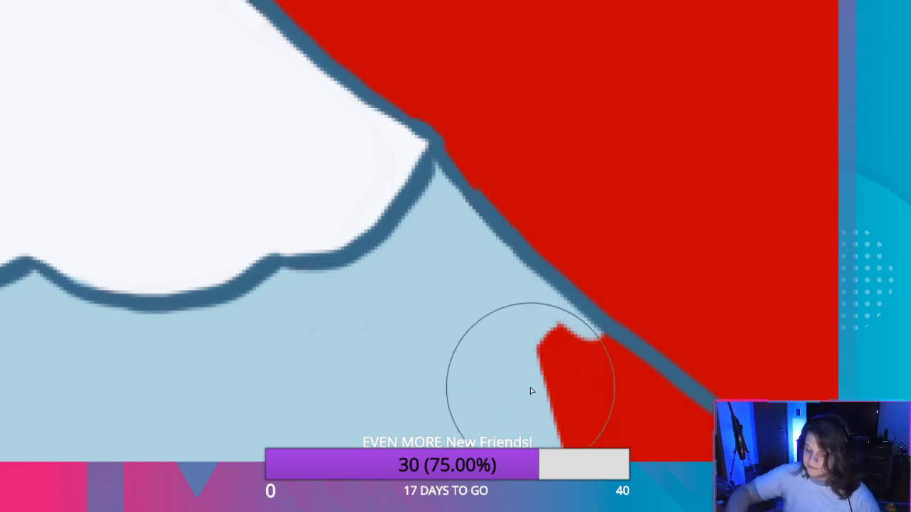
mouse_move(530, 387)
mouse_down()
mouse_move(545, 376)
mouse_move(549, 348)
mouse_move(563, 349)
mouse_move(609, 386)
mouse_move(590, 356)
mouse_move(622, 374)
mouse_move(648, 401)
mouse_move(599, 394)
mouse_move(565, 437)
mouse_up()
mouse_move(640, 448)
mouse_down()
mouse_move(640, 399)
mouse_move(721, 449)
mouse_up()
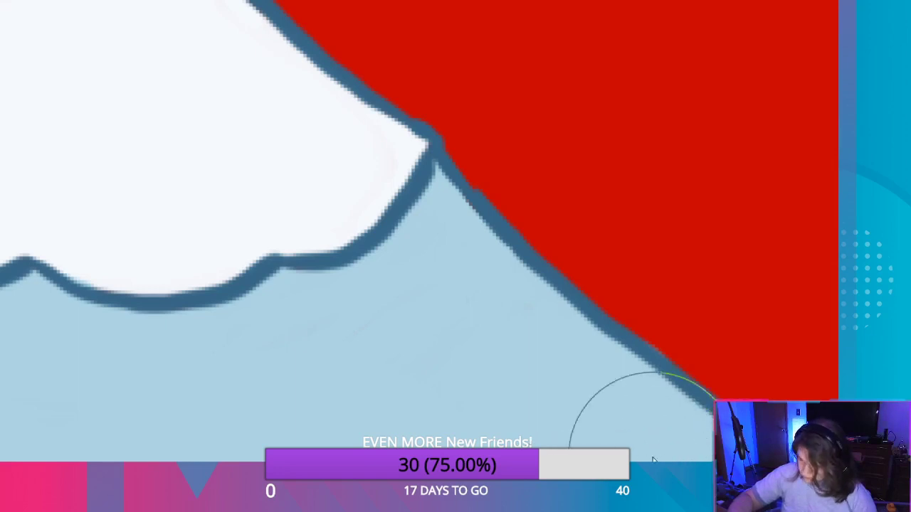
Extend the light blue down the right ridge outline to below the large white cloud, undoing stray strokes.
mouse_move(632, 421)
mouse_down()
mouse_move(258, 168)
mouse_move(185, 136)
mouse_up()
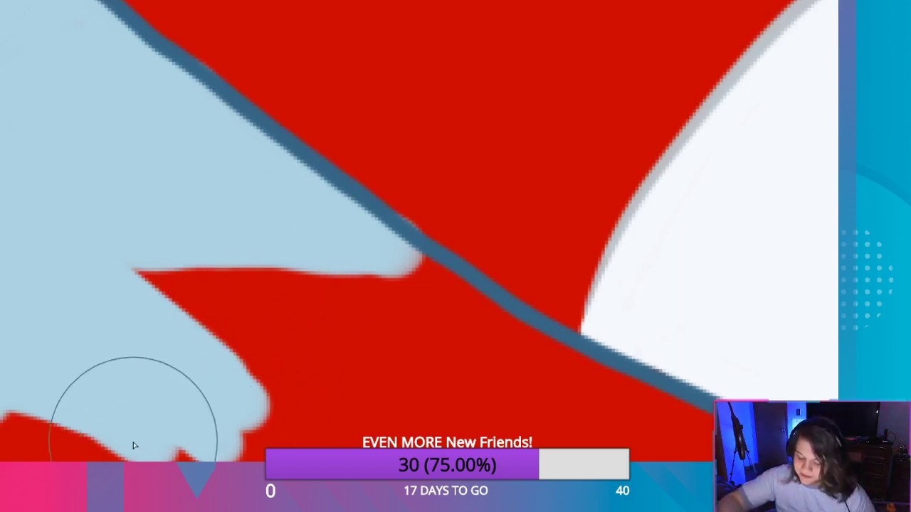
mouse_move(134, 446)
mouse_down()
mouse_move(245, 420)
mouse_move(392, 332)
mouse_move(395, 304)
mouse_move(249, 288)
mouse_move(223, 337)
mouse_move(332, 342)
mouse_move(463, 325)
mouse_move(423, 264)
mouse_move(495, 311)
mouse_move(472, 321)
mouse_move(481, 354)
mouse_up()
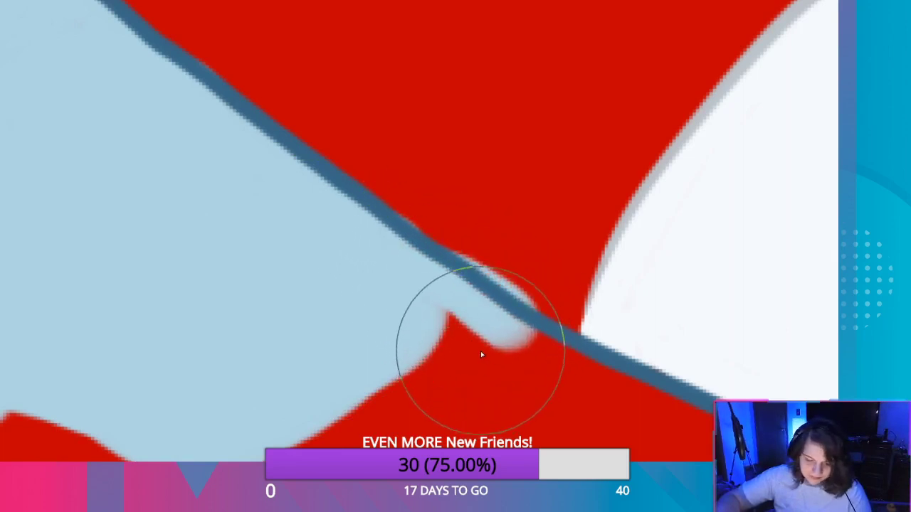
key(ctrl+z)
mouse_move(397, 259)
mouse_down()
mouse_move(464, 301)
mouse_move(455, 285)
mouse_move(505, 335)
mouse_move(421, 312)
mouse_move(520, 332)
mouse_up()
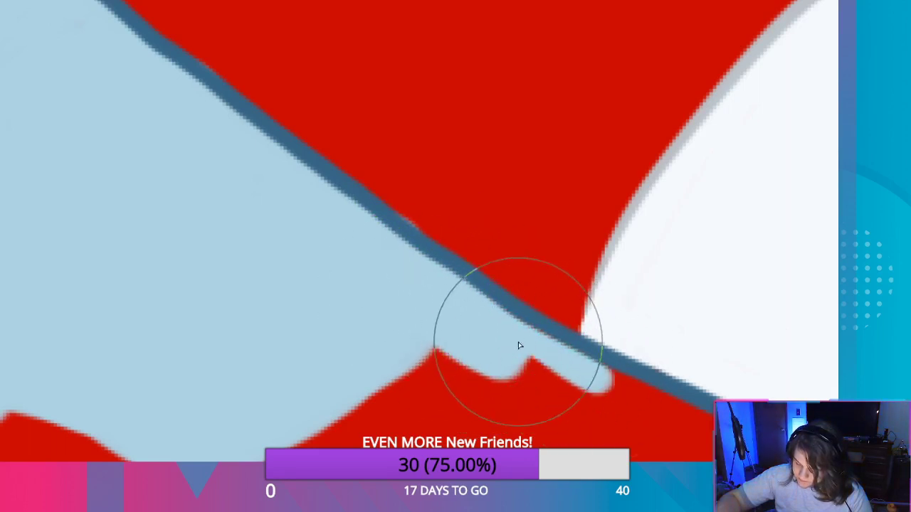
key(ctrl+z)
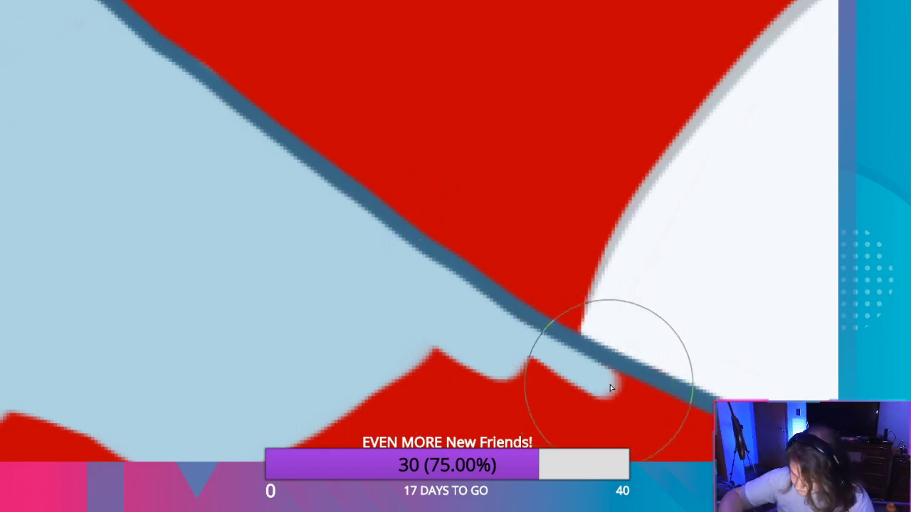
mouse_move(647, 407)
mouse_down()
mouse_move(747, 455)
mouse_move(530, 386)
mouse_move(389, 386)
mouse_move(629, 474)
mouse_up()
mouse_move(450, 456)
mouse_down()
mouse_move(134, 423)
mouse_move(0, 456)
mouse_up()
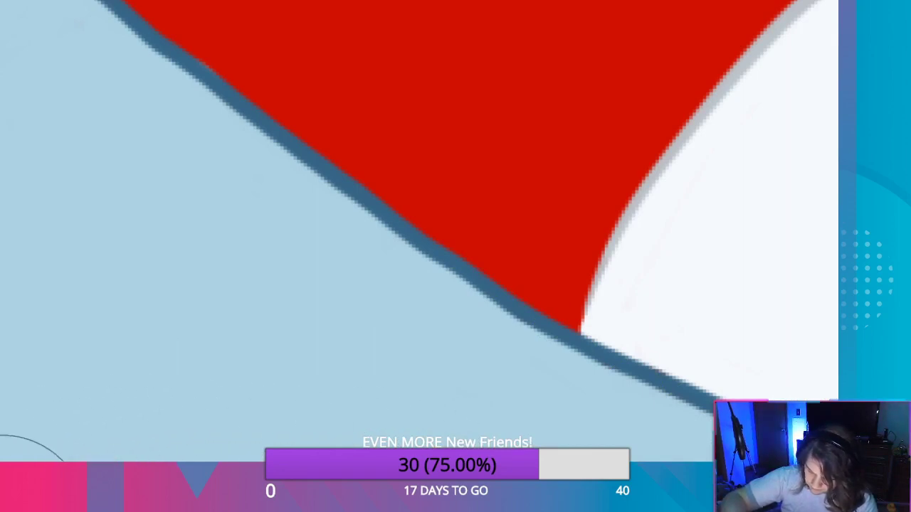
mouse_move(249, 455)
mouse_down()
mouse_move(237, 382)
mouse_move(349, 190)
mouse_move(391, 201)
mouse_move(410, 225)
mouse_up()
key(ctrl+z)
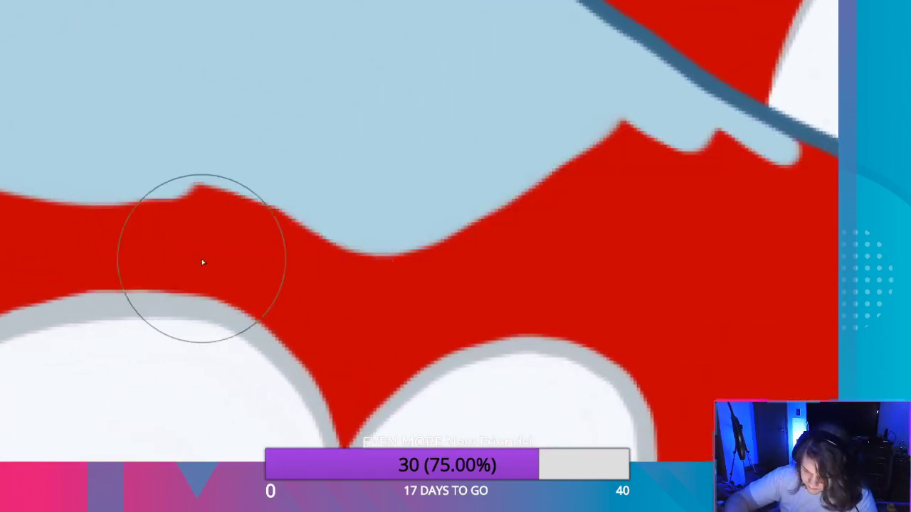
Fill the red area above and between the two grey-outlined clouds with light blue, undoing the last stray stroke.
mouse_move(201, 261)
mouse_down()
mouse_move(197, 287)
mouse_move(256, 305)
mouse_move(301, 337)
mouse_move(345, 404)
mouse_up()
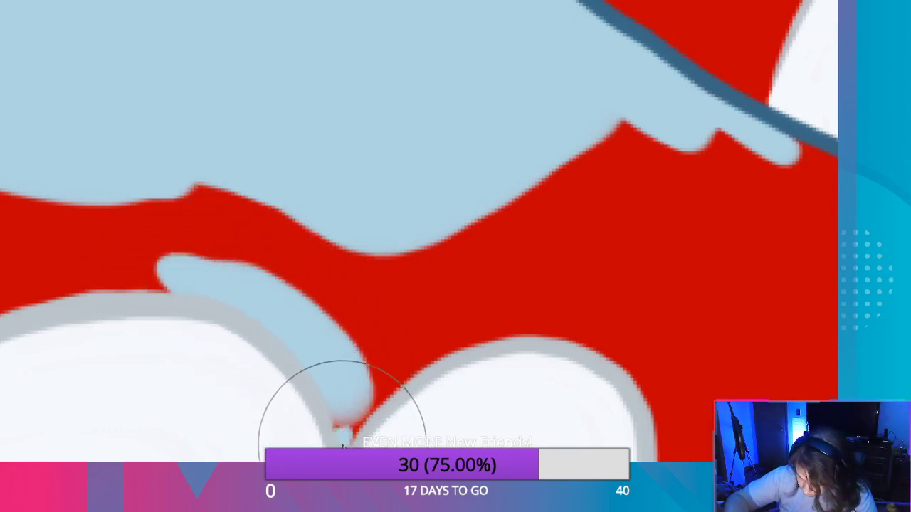
mouse_move(365, 420)
mouse_down()
mouse_move(392, 380)
mouse_move(365, 387)
mouse_move(356, 346)
mouse_move(258, 239)
mouse_move(122, 230)
mouse_move(142, 238)
mouse_move(197, 228)
mouse_move(372, 292)
mouse_move(514, 230)
mouse_move(710, 197)
mouse_move(693, 184)
mouse_up()
mouse_move(388, 322)
mouse_down()
mouse_move(392, 374)
mouse_move(411, 376)
mouse_move(488, 340)
mouse_up()
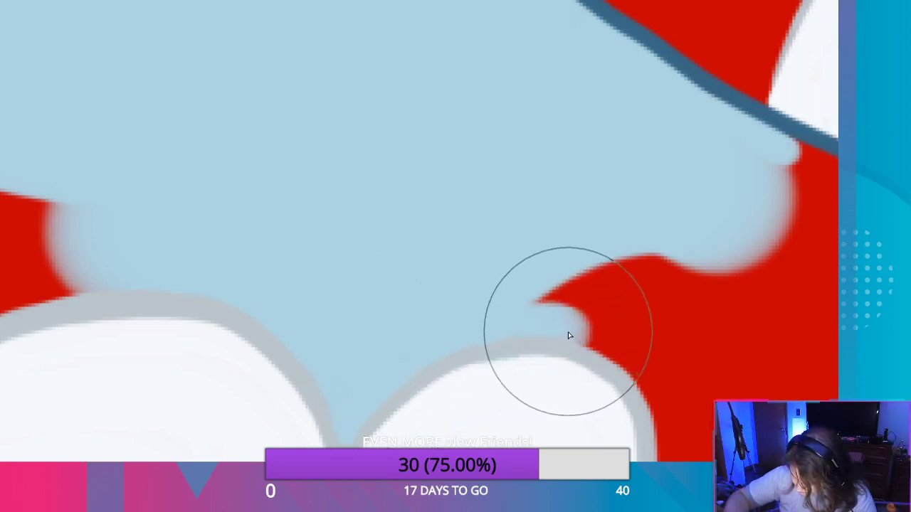
key(ctrl+z)
Extend the light blue around the small grey-outlined cloud, over the navy-outlined peak and along the ridge outline above it.
mouse_move(382, 380)
mouse_down()
mouse_move(494, 340)
mouse_move(609, 346)
mouse_move(655, 391)
mouse_move(664, 454)
mouse_move(652, 367)
mouse_move(510, 317)
mouse_move(657, 306)
mouse_move(652, 295)
mouse_move(685, 286)
mouse_move(775, 390)
mouse_move(826, 314)
mouse_move(789, 244)
mouse_move(746, 287)
mouse_move(592, 313)
mouse_move(459, 171)
mouse_up()
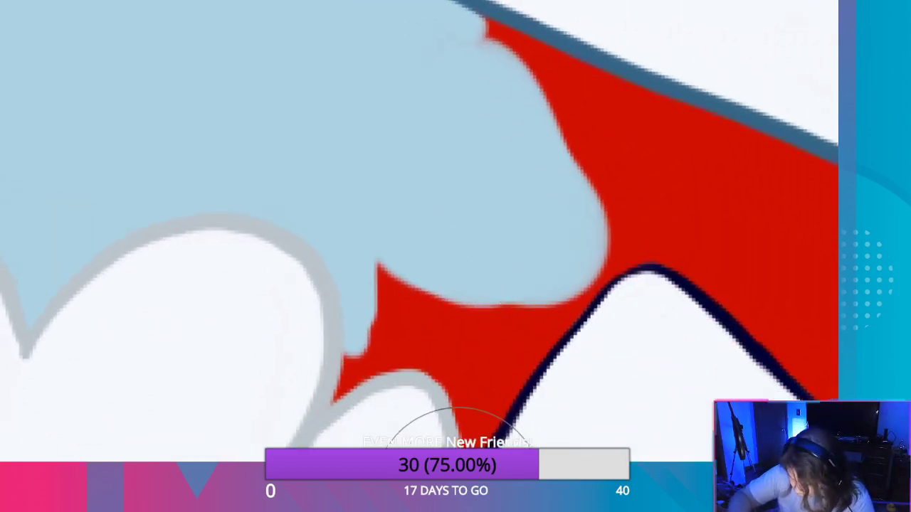
mouse_move(464, 443)
mouse_down()
mouse_move(449, 387)
mouse_move(380, 281)
mouse_move(433, 321)
mouse_move(344, 378)
mouse_move(357, 339)
mouse_move(386, 369)
mouse_move(420, 367)
mouse_move(402, 355)
mouse_move(474, 301)
mouse_up()
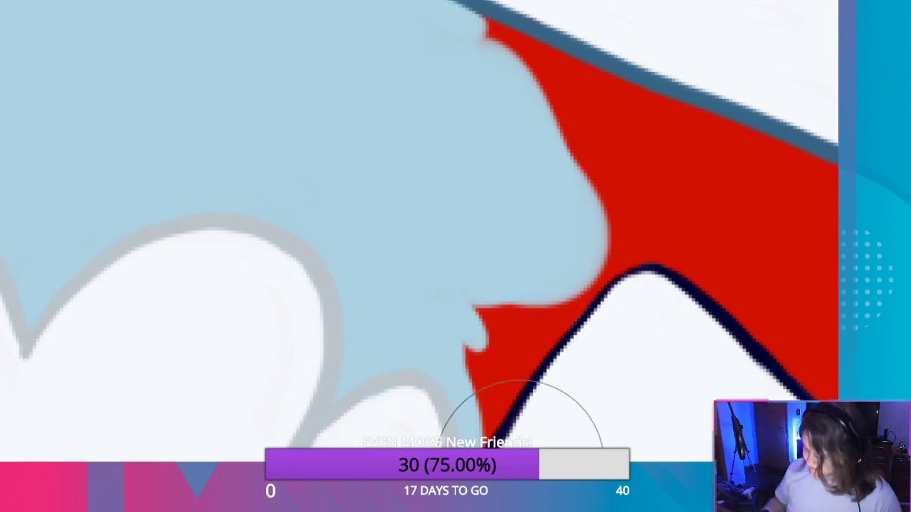
mouse_move(478, 441)
mouse_down()
mouse_move(491, 437)
mouse_move(543, 362)
mouse_move(573, 282)
mouse_move(549, 327)
mouse_move(486, 366)
mouse_move(549, 270)
mouse_move(537, 284)
mouse_move(472, 405)
mouse_move(493, 367)
mouse_move(451, 286)
mouse_up()
mouse_move(611, 231)
mouse_down()
mouse_move(411, 303)
mouse_move(342, 360)
mouse_up()
mouse_move(227, 179)
mouse_down()
mouse_move(178, 146)
mouse_move(193, 138)
mouse_move(230, 179)
mouse_move(316, 230)
mouse_move(464, 297)
mouse_move(340, 223)
mouse_move(535, 308)
mouse_move(342, 275)
mouse_move(367, 320)
mouse_move(360, 355)
mouse_move(311, 403)
mouse_move(342, 387)
mouse_move(327, 339)
mouse_move(429, 397)
mouse_move(534, 406)
mouse_move(427, 340)
mouse_move(519, 400)
mouse_move(565, 388)
mouse_move(545, 390)
mouse_up()
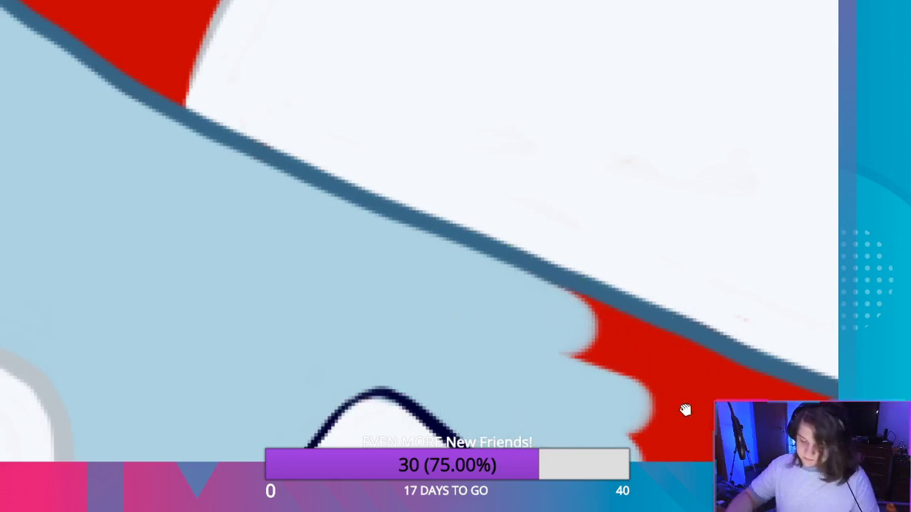
Paint more light blue between the ridge outline and the navy-outlined peak's upper right flank, towards the grey rock.
mouse_move(685, 411)
mouse_down()
mouse_move(356, 268)
mouse_move(363, 87)
mouse_up()
mouse_move(445, 302)
mouse_down()
mouse_move(463, 102)
mouse_move(472, 140)
mouse_up()
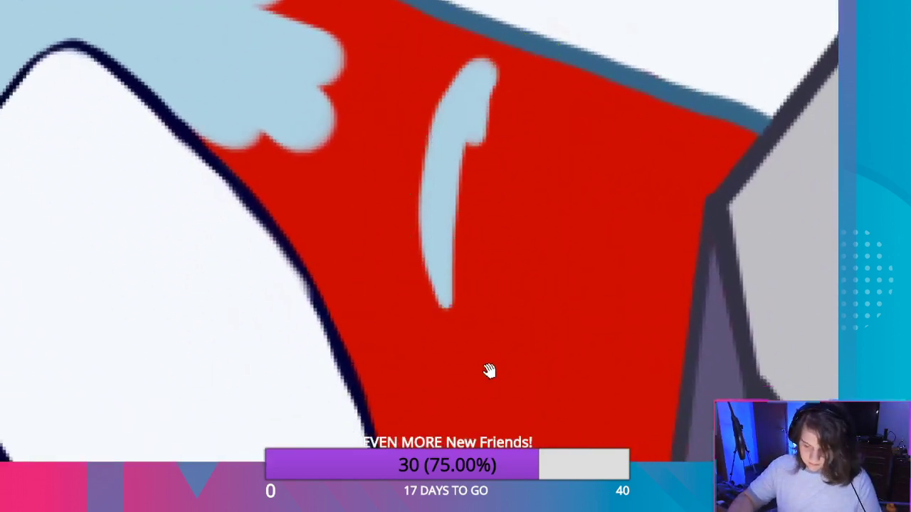
mouse_move(489, 373)
mouse_down()
mouse_move(434, 6)
mouse_move(407, 0)
mouse_up()
drag(466, 270, 468, 339)
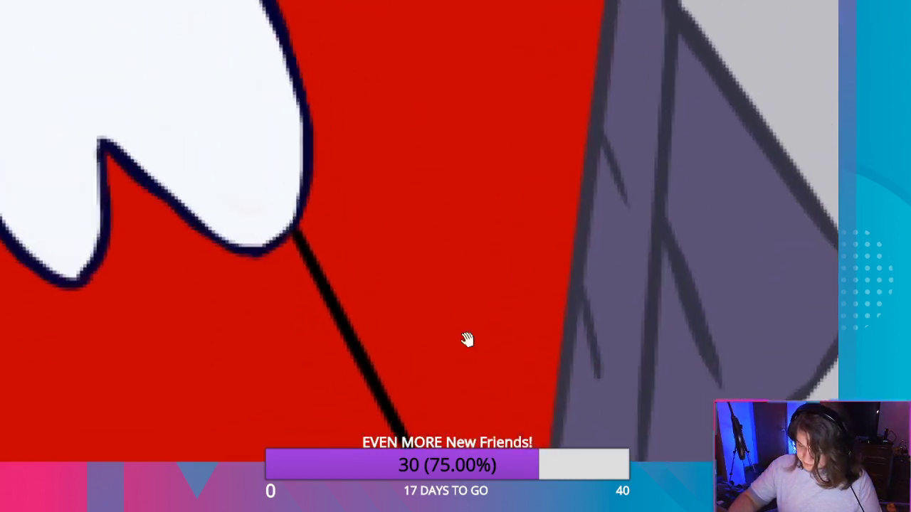
mouse_move(375, 85)
mouse_down()
mouse_move(443, 238)
mouse_move(479, 387)
mouse_up()
drag(312, 136, 353, 311)
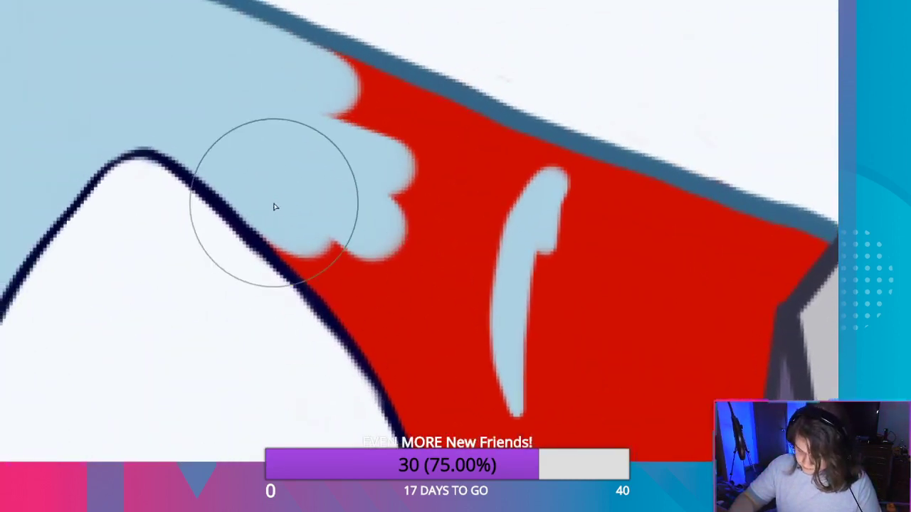
mouse_move(280, 225)
mouse_down()
mouse_move(270, 226)
mouse_move(341, 309)
mouse_move(300, 200)
mouse_move(337, 239)
mouse_move(372, 202)
mouse_move(396, 191)
mouse_move(390, 171)
mouse_move(476, 275)
mouse_move(533, 220)
mouse_move(488, 161)
mouse_move(332, 87)
mouse_move(327, 112)
mouse_move(529, 246)
mouse_move(473, 140)
mouse_move(700, 250)
mouse_move(594, 214)
mouse_up()
drag(606, 396, 502, 163)
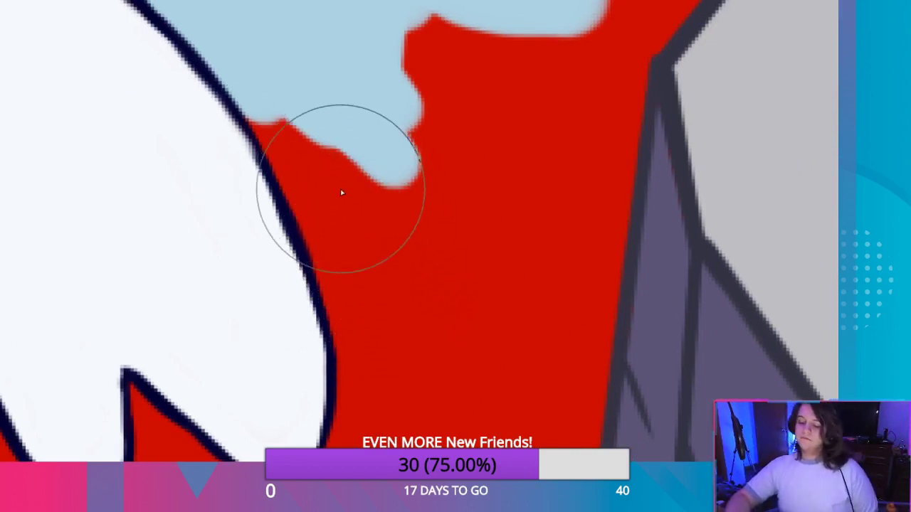
Line the navy-outlined snow peak's right edge with a light blue strip, undoing the strokes that miss the outline.
mouse_move(290, 157)
mouse_down()
mouse_move(250, 110)
mouse_move(372, 295)
mouse_move(409, 311)
mouse_move(378, 148)
mouse_move(403, 140)
mouse_move(474, 292)
mouse_move(438, 16)
mouse_move(439, 203)
mouse_move(509, 306)
mouse_move(480, 36)
mouse_move(460, 334)
mouse_move(363, 391)
mouse_move(356, 373)
mouse_move(381, 279)
mouse_up()
key(ctrl+z)
mouse_move(279, 112)
mouse_down()
mouse_move(257, 122)
mouse_move(284, 172)
mouse_move(267, 122)
mouse_move(256, 140)
mouse_move(237, 98)
mouse_move(326, 300)
mouse_up()
mouse_move(329, 443)
mouse_down()
mouse_move(334, 335)
mouse_move(293, 170)
mouse_move(308, 213)
mouse_up()
key(ctrl+z)
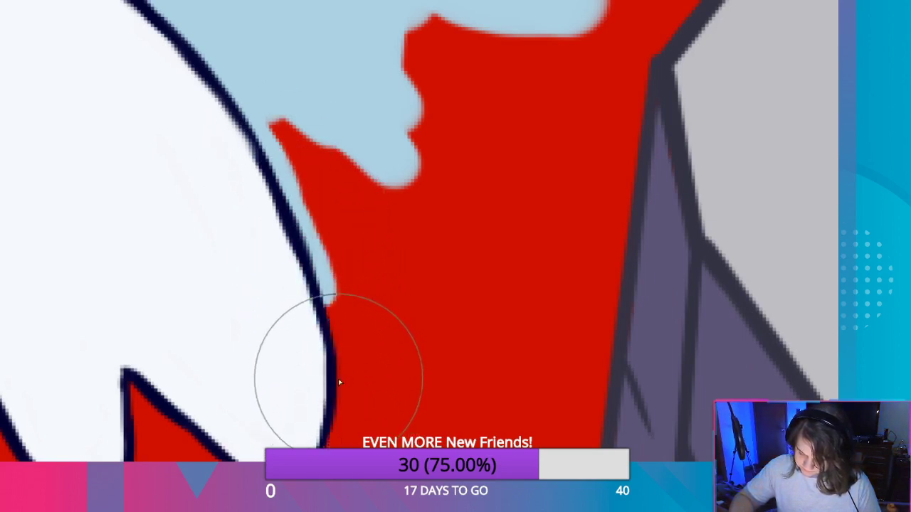
mouse_move(337, 361)
mouse_down()
mouse_move(324, 283)
mouse_move(347, 400)
mouse_move(343, 393)
mouse_move(336, 451)
mouse_up()
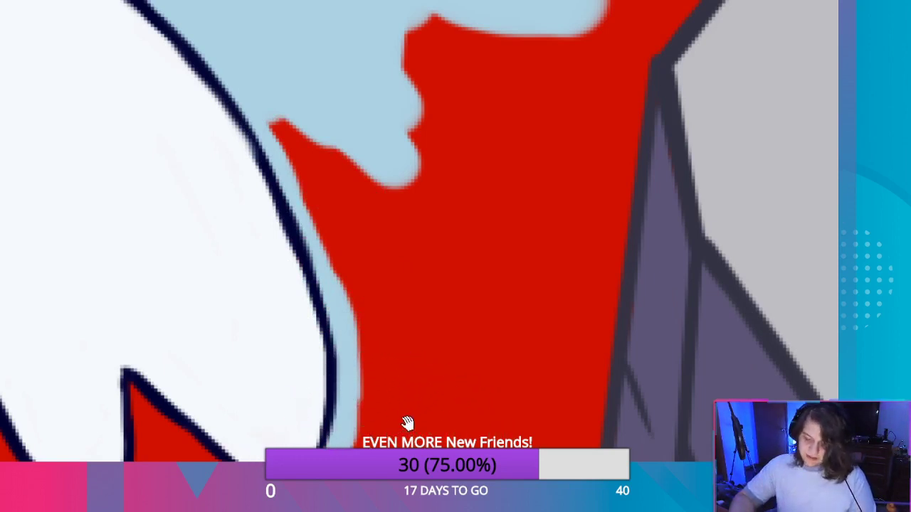
Paint a light blue band along the black diagonal line from the snow peak's lower tip down to the purple rock's lower corner.
drag(406, 423, 378, 71)
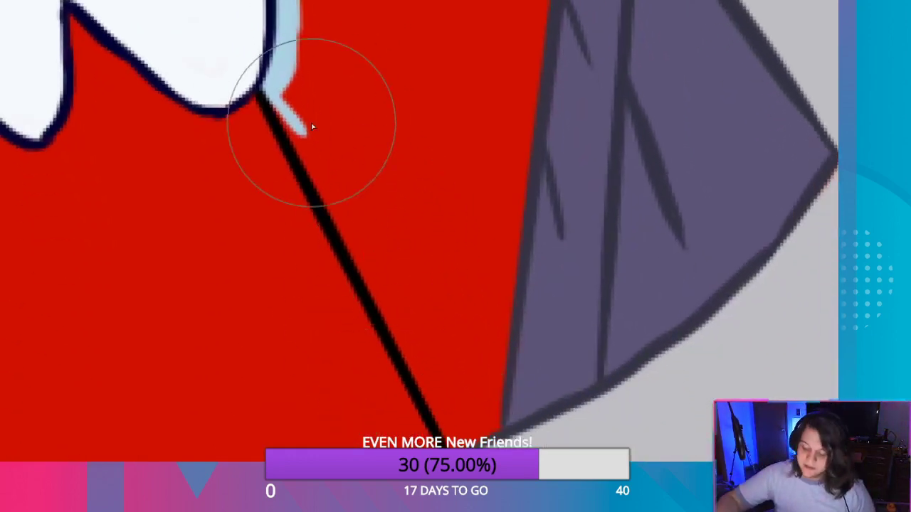
mouse_move(311, 126)
mouse_down()
mouse_move(311, 167)
mouse_move(311, 158)
mouse_move(384, 273)
mouse_up()
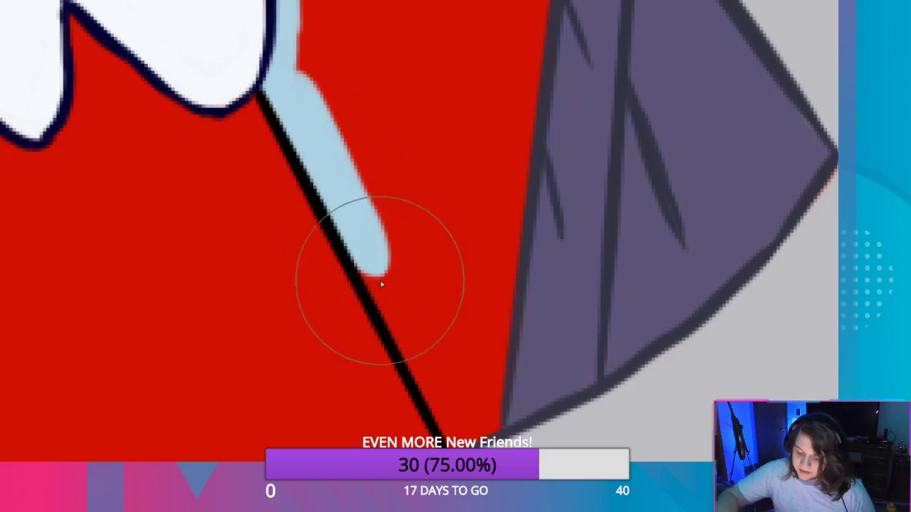
mouse_move(448, 413)
mouse_down()
mouse_move(346, 218)
mouse_move(458, 397)
mouse_move(457, 440)
mouse_move(491, 426)
mouse_move(496, 359)
mouse_move(458, 378)
mouse_move(466, 375)
mouse_move(430, 285)
mouse_move(442, 336)
mouse_up()
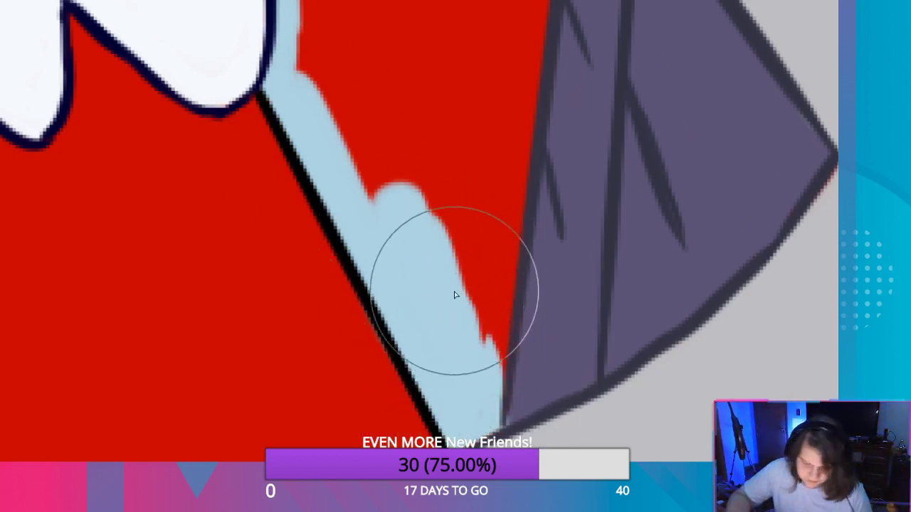
Undo the uneven light blue strokes beside the black diagonal line and repaint a wider light blue area towards the purple rock.
key(ctrl+z)
key(ctrl+z)
key(ctrl+z)
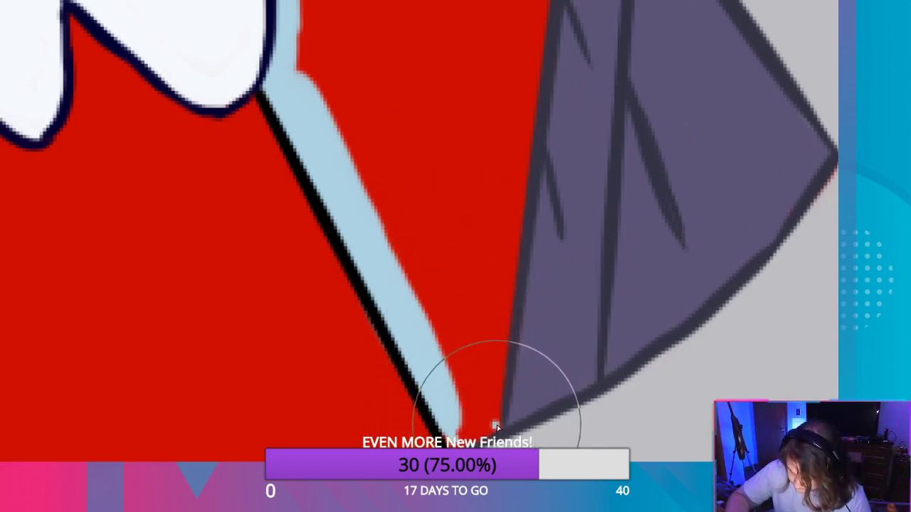
mouse_move(497, 425)
mouse_down()
mouse_move(497, 414)
mouse_move(460, 420)
mouse_move(461, 405)
mouse_move(481, 415)
mouse_move(484, 401)
mouse_move(469, 363)
mouse_move(474, 415)
mouse_move(467, 304)
mouse_move(465, 346)
mouse_move(332, 102)
mouse_move(349, 1)
mouse_move(432, 220)
mouse_move(349, 2)
mouse_move(443, 80)
mouse_move(451, 295)
mouse_move(423, 232)
mouse_up()
key(ctrl+z)
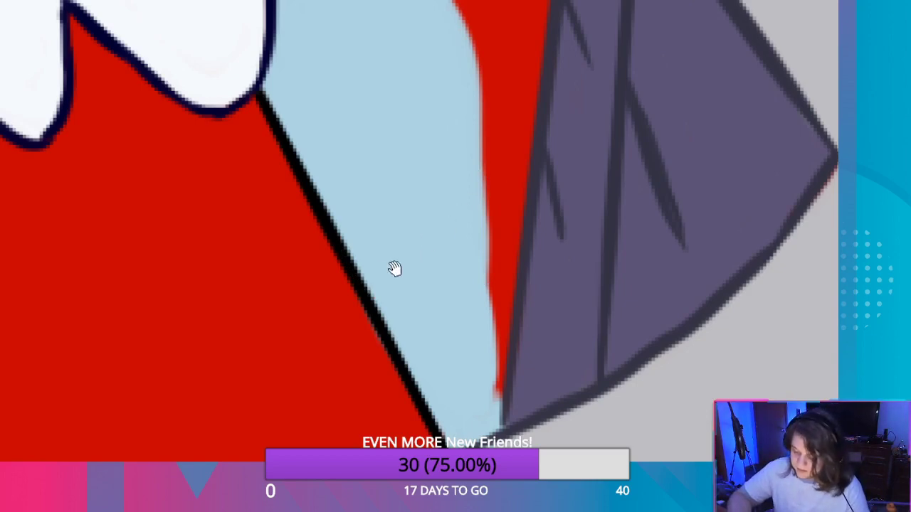
Fill the remaining red strip along the purple rock's edge with light blue, up to where the ridge outline meets the grey rock.
drag(489, 147, 363, 320)
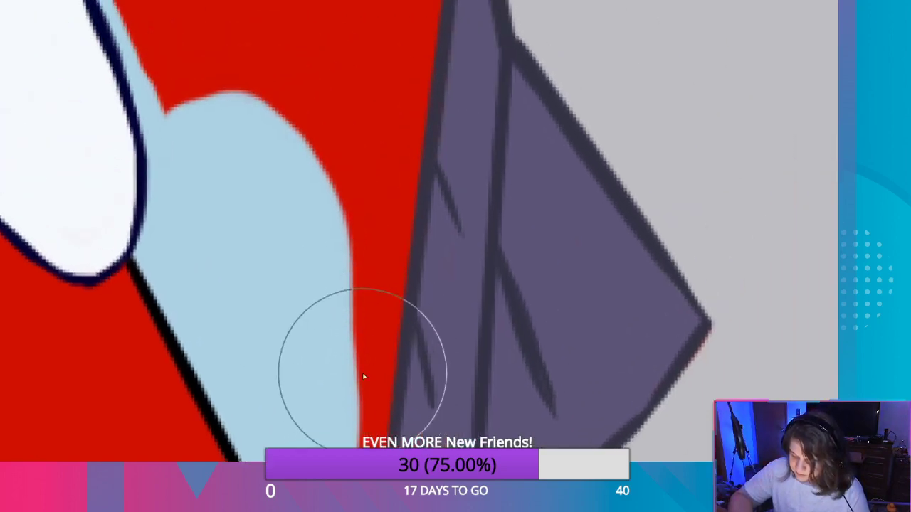
drag(362, 374, 384, 221)
mouse_move(390, 398)
mouse_down()
mouse_move(399, 156)
mouse_move(419, 136)
mouse_move(416, 55)
mouse_move(392, 35)
mouse_move(402, 35)
mouse_move(364, 215)
mouse_move(360, 380)
mouse_up()
mouse_move(155, 309)
mouse_down()
mouse_move(71, 65)
mouse_move(224, 331)
mouse_move(225, 1)
mouse_move(315, 386)
mouse_move(303, 73)
mouse_move(319, 163)
mouse_move(348, 85)
mouse_move(396, 10)
mouse_move(421, 75)
mouse_move(339, 314)
mouse_up()
mouse_move(244, 192)
mouse_down()
mouse_move(266, 183)
mouse_move(301, 199)
mouse_move(203, 158)
mouse_move(413, 236)
mouse_move(370, 273)
mouse_move(354, 232)
mouse_move(340, 332)
mouse_up()
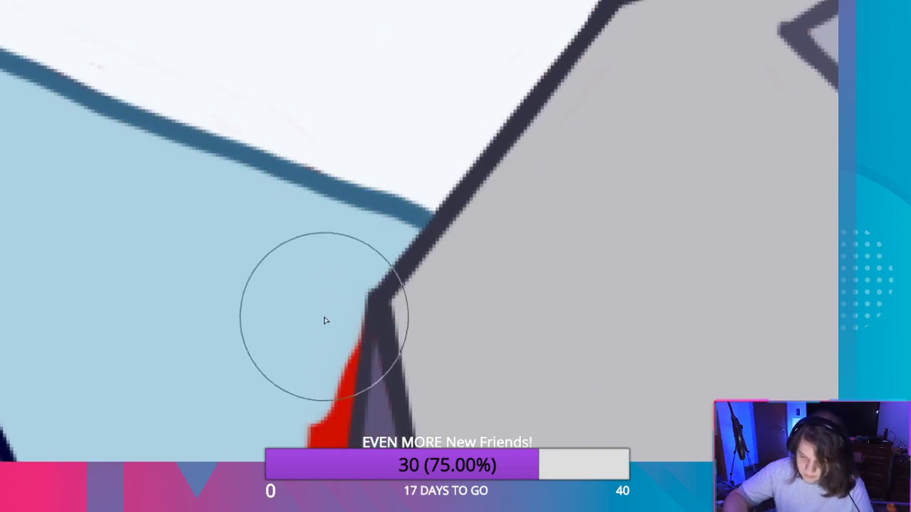
mouse_move(208, 363)
mouse_down()
mouse_move(237, 328)
mouse_move(445, 217)
mouse_move(709, 169)
mouse_move(773, 278)
mouse_move(357, 94)
mouse_up()
mouse_move(545, 265)
mouse_down()
mouse_move(579, 31)
mouse_move(576, 116)
mouse_move(600, 50)
mouse_move(590, 112)
mouse_move(543, 212)
mouse_move(563, 339)
mouse_move(591, 91)
mouse_move(613, 3)
mouse_move(585, 180)
mouse_move(617, 2)
mouse_move(579, 195)
mouse_move(593, 171)
mouse_move(581, 171)
mouse_up()
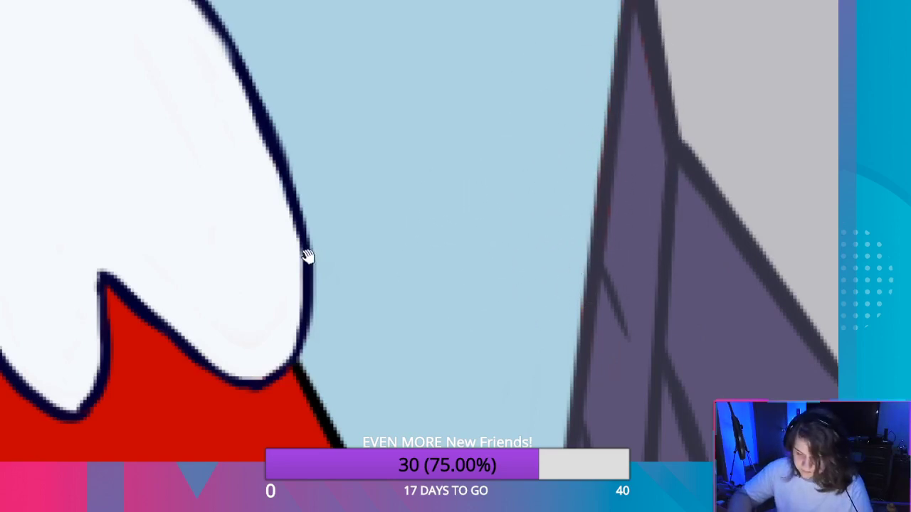
Examine the light blue fill along the cloud, ridge and snow-cap outlines for leftover red gaps.
drag(306, 256, 676, 259)
drag(242, 270, 669, 430)
drag(327, 148, 620, 419)
drag(267, 304, 738, 301)
mouse_move(204, 163)
mouse_down()
mouse_move(167, 106)
mouse_move(294, 302)
mouse_move(325, 396)
mouse_move(306, 362)
mouse_move(341, 373)
mouse_up()
mouse_move(399, 258)
mouse_down()
mouse_move(340, 374)
mouse_move(458, 188)
mouse_move(389, 289)
mouse_move(634, 97)
mouse_move(519, 177)
mouse_move(360, 342)
mouse_move(372, 315)
mouse_move(577, 156)
mouse_move(686, 133)
mouse_move(545, 47)
mouse_move(358, 91)
mouse_move(292, 166)
mouse_move(337, 240)
mouse_move(334, 295)
mouse_move(432, 152)
mouse_move(553, 89)
mouse_up()
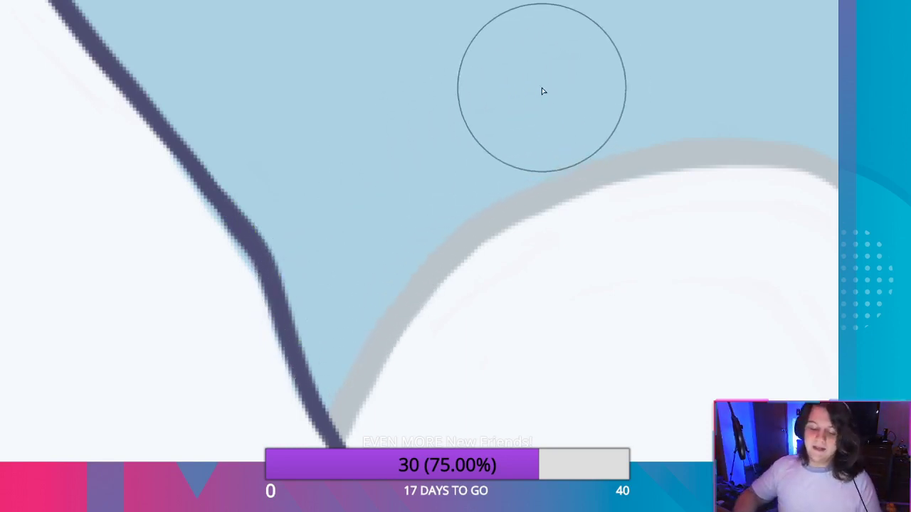
drag(295, 77, 512, 392)
scroll(524, 254, down, 3)
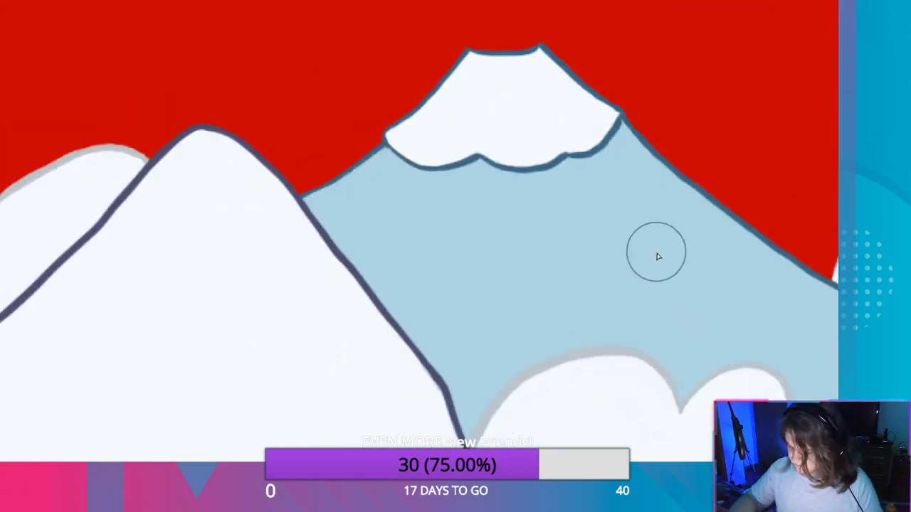
drag(552, 283, 589, 62)
drag(561, 259, 498, 59)
mouse_move(583, 214)
mouse_down()
mouse_move(464, 131)
mouse_move(438, 166)
mouse_up()
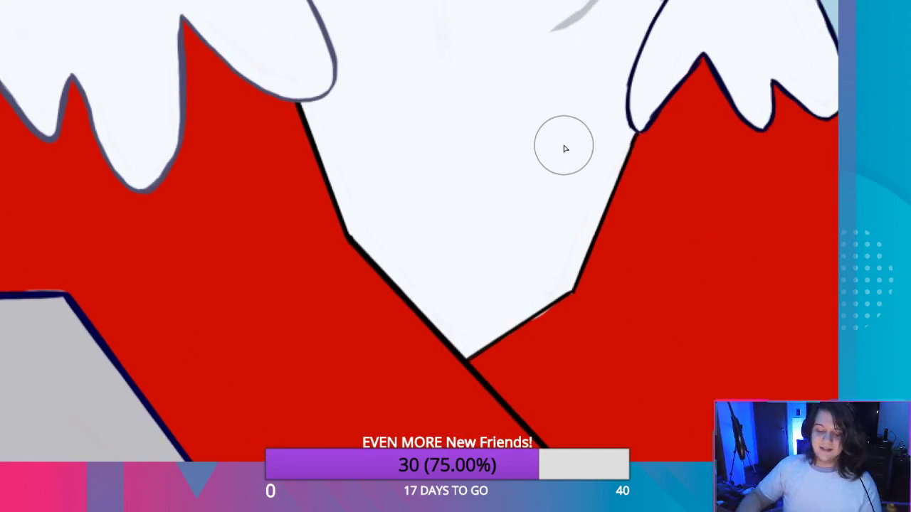
drag(666, 246, 348, 363)
scroll(632, 189, down, 3)
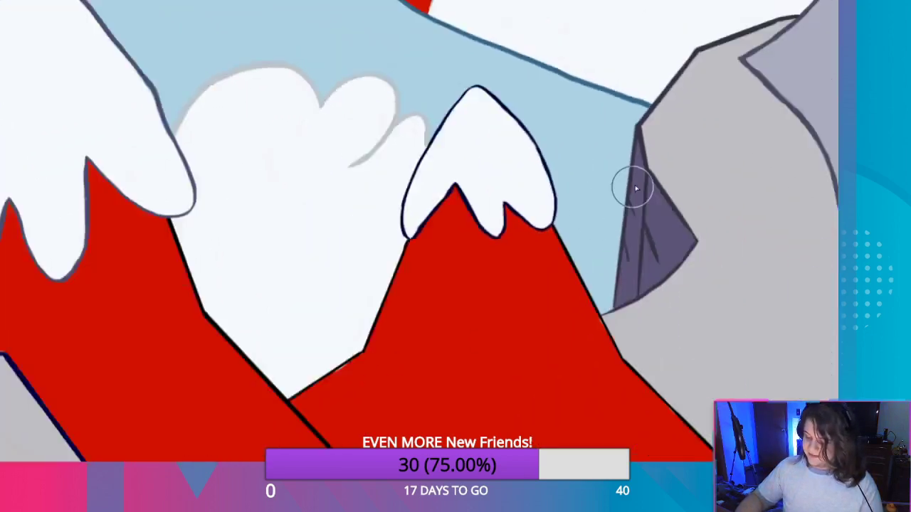
scroll(711, 61, up, 5)
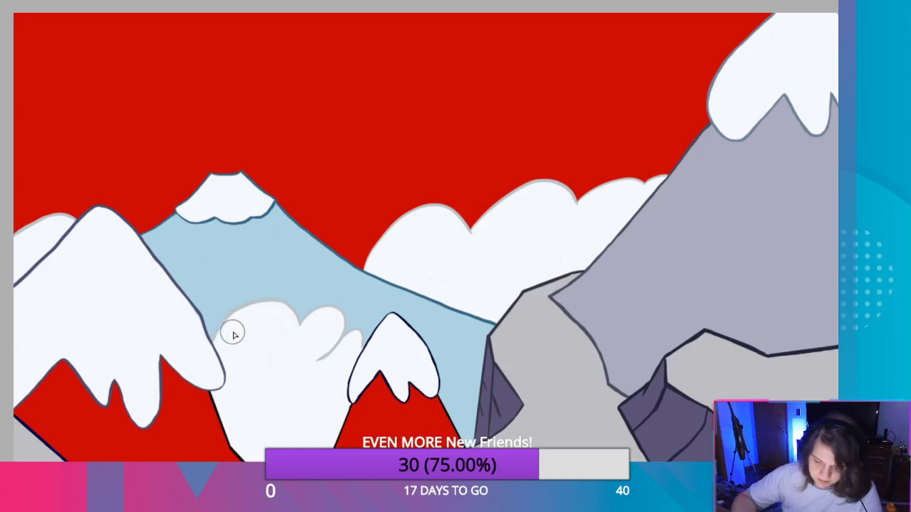
Block in the red slope below the navy-outlined snow cap with dark purplish grey, keeping just inside the outlines.
drag(257, 349, 122, 276)
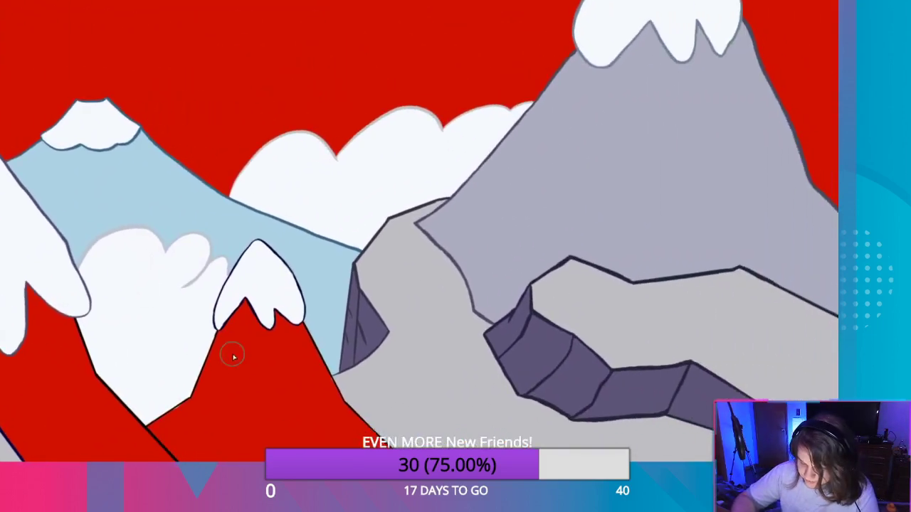
scroll(233, 356, up, 3)
mouse_move(244, 356)
mouse_down()
mouse_move(291, 400)
mouse_move(294, 437)
mouse_move(247, 356)
mouse_up()
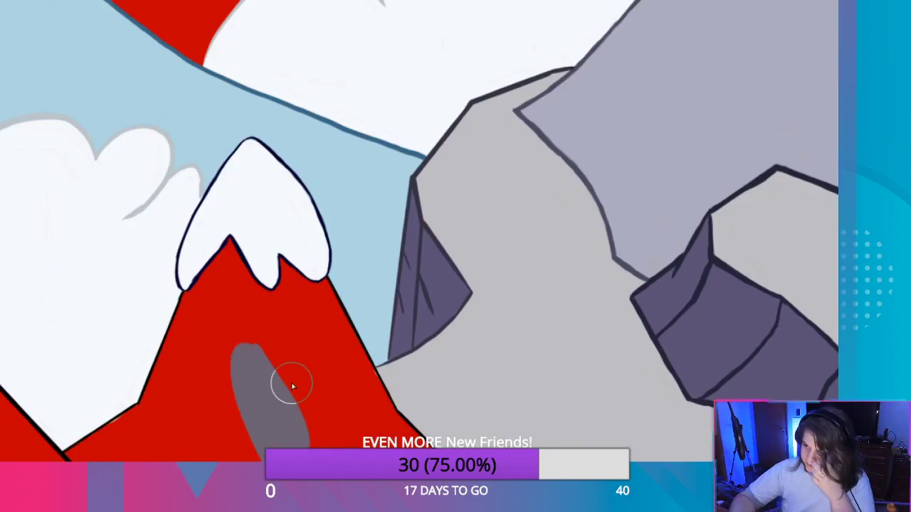
scroll(285, 384, up, 1)
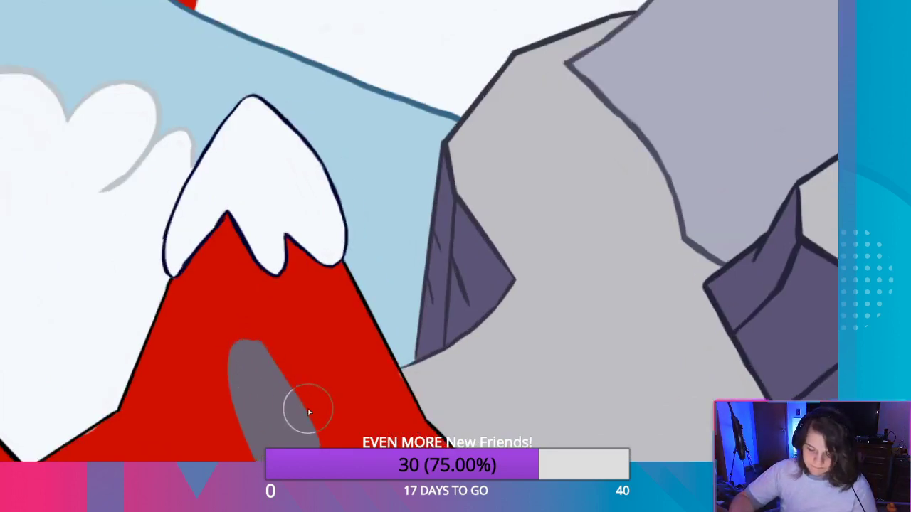
scroll(320, 427, up, 3)
mouse_move(325, 432)
mouse_down()
mouse_move(244, 458)
mouse_move(270, 463)
mouse_move(164, 427)
mouse_move(189, 458)
mouse_move(126, 366)
mouse_move(132, 217)
mouse_move(51, 356)
mouse_move(35, 441)
mouse_up()
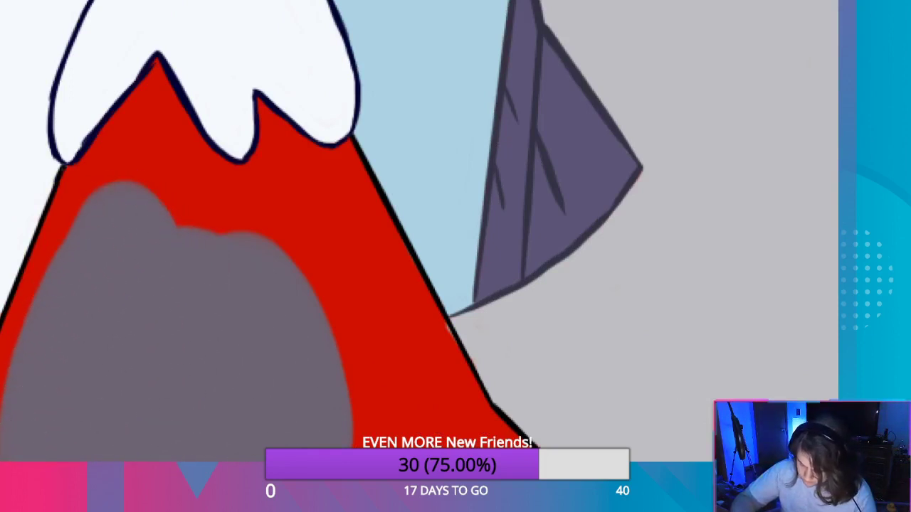
mouse_move(427, 420)
mouse_down()
mouse_move(370, 291)
mouse_move(301, 248)
mouse_move(421, 459)
mouse_up()
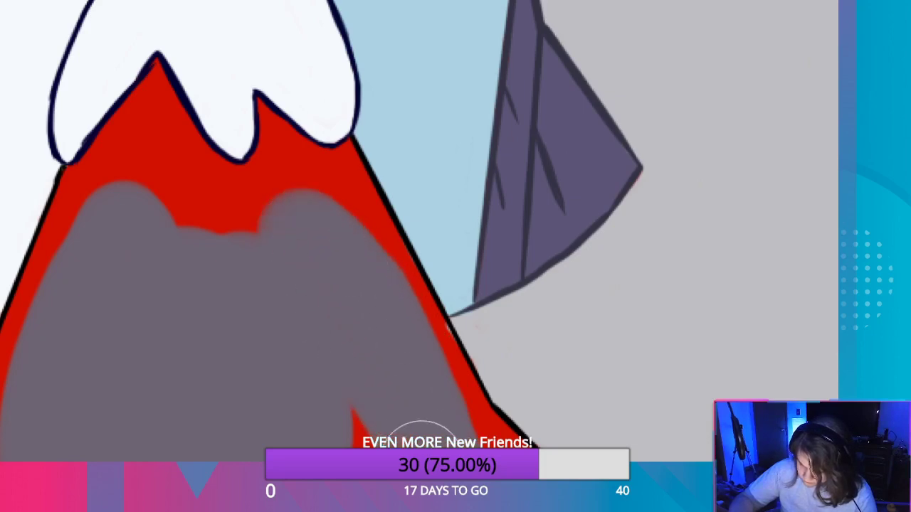
mouse_move(244, 301)
mouse_down()
mouse_move(153, 177)
mouse_move(166, 165)
mouse_move(263, 227)
mouse_move(293, 187)
mouse_move(238, 206)
mouse_move(116, 193)
mouse_move(65, 356)
mouse_up()
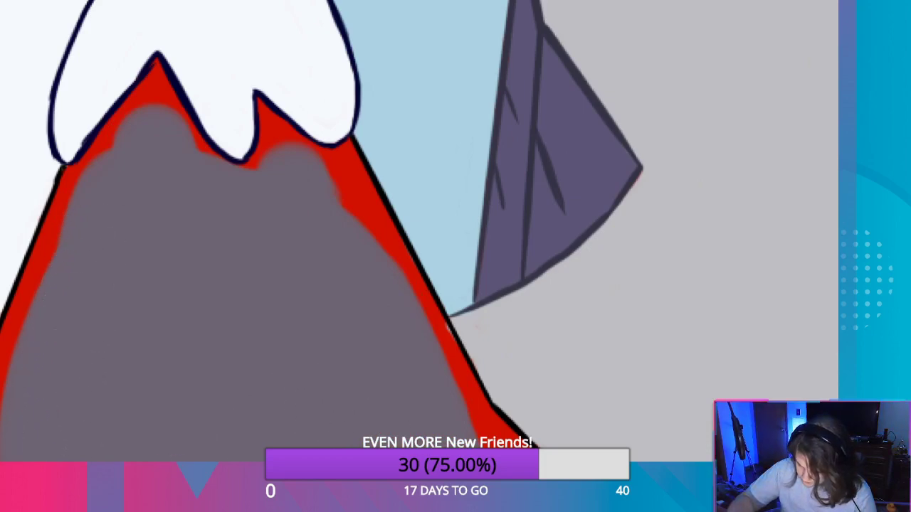
Extend the dark grey along the small peak's right flank and down over its base to the canvas's lower edge.
drag(491, 455, 436, 366)
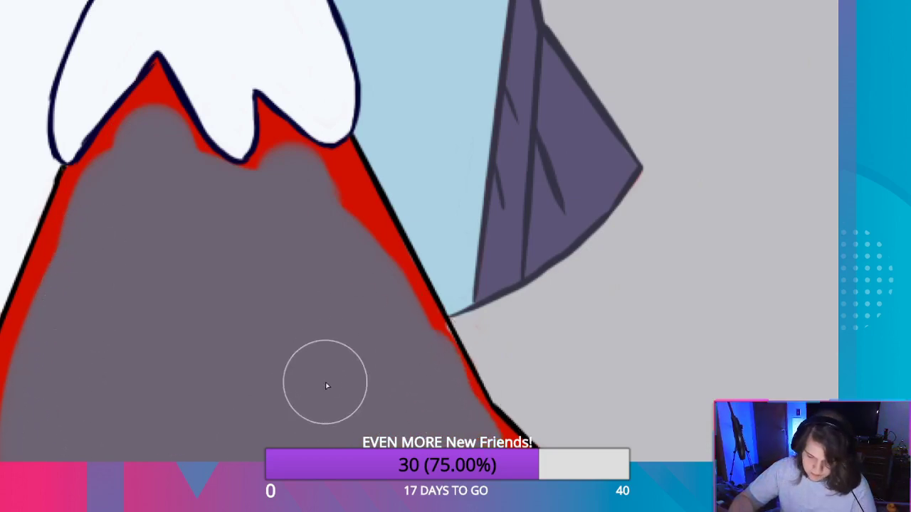
mouse_move(295, 420)
mouse_down()
mouse_move(352, 136)
mouse_move(427, 254)
mouse_up()
mouse_move(318, 417)
mouse_down()
mouse_move(250, 349)
mouse_move(200, 255)
mouse_move(301, 150)
mouse_move(325, 70)
mouse_up()
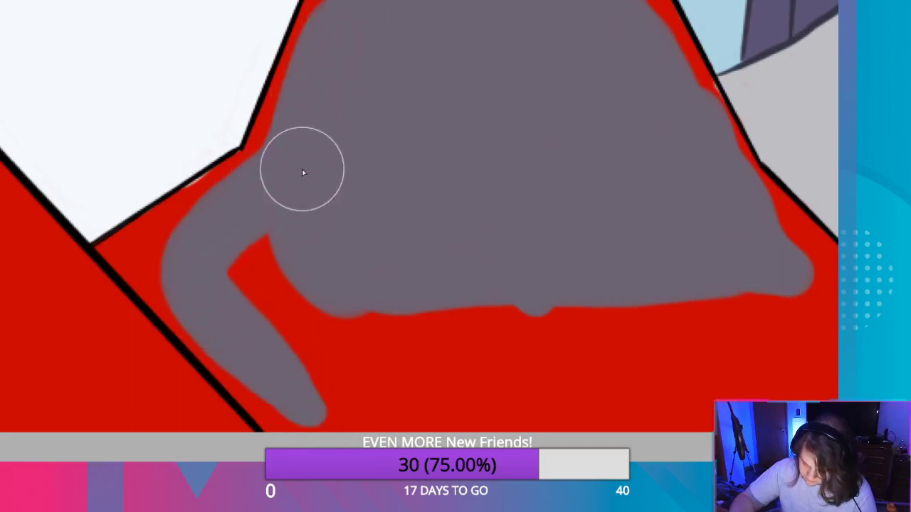
mouse_move(303, 173)
mouse_down()
mouse_move(250, 303)
mouse_move(299, 364)
mouse_move(301, 399)
mouse_up()
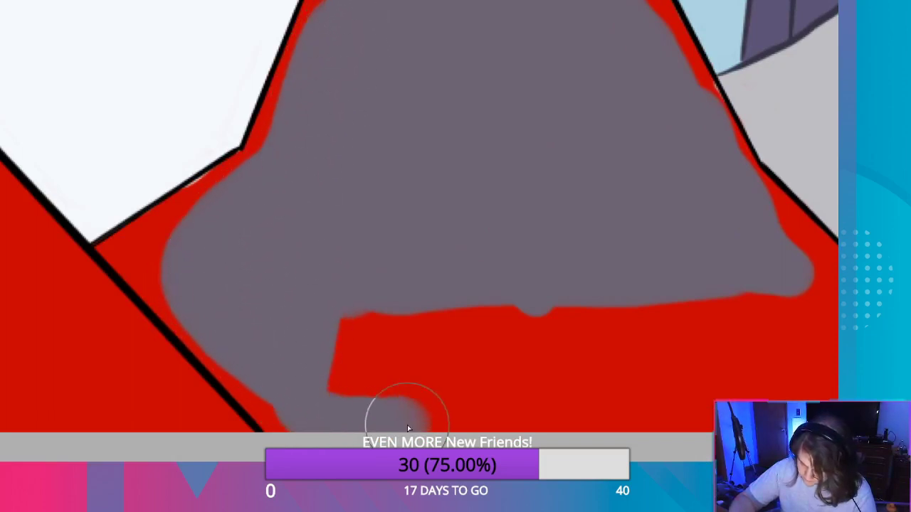
mouse_move(407, 425)
mouse_down()
mouse_move(807, 427)
mouse_move(793, 293)
mouse_move(799, 342)
mouse_move(700, 305)
mouse_move(500, 311)
mouse_move(325, 363)
mouse_move(476, 349)
mouse_move(714, 349)
mouse_move(606, 399)
mouse_move(484, 383)
mouse_move(630, 396)
mouse_up()
scroll(309, 417, up, 2)
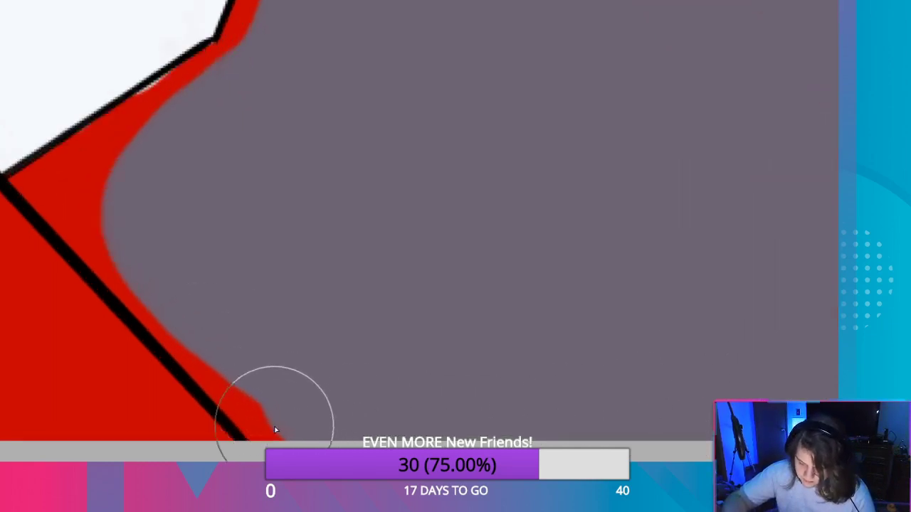
Fill the small peak's lower left corner with dark grey up to the thick black diagonal and the white area's outline.
mouse_move(276, 430)
mouse_down()
mouse_move(193, 350)
mouse_move(237, 410)
mouse_move(228, 425)
mouse_move(166, 335)
mouse_move(181, 329)
mouse_move(169, 335)
mouse_move(50, 208)
mouse_move(78, 242)
mouse_move(128, 265)
mouse_move(114, 189)
mouse_move(287, 46)
mouse_up()
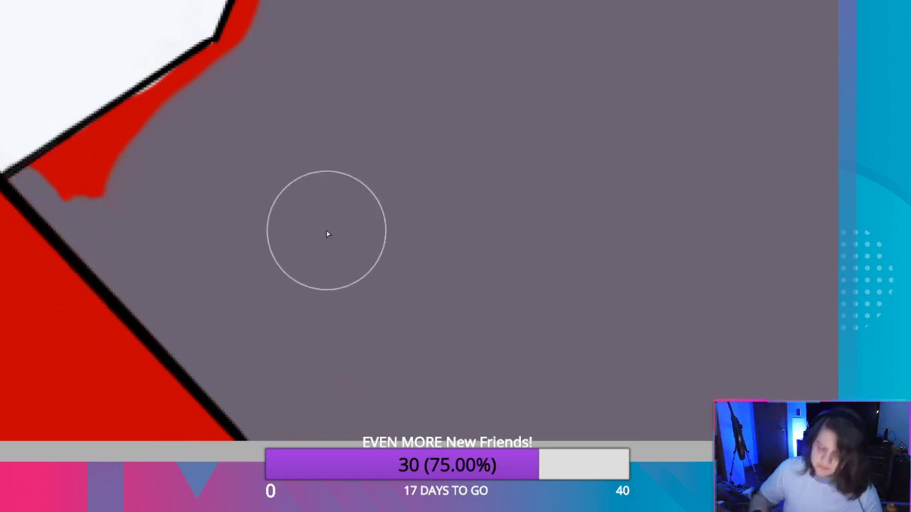
mouse_move(60, 178)
mouse_down()
mouse_move(30, 174)
mouse_move(40, 168)
mouse_up()
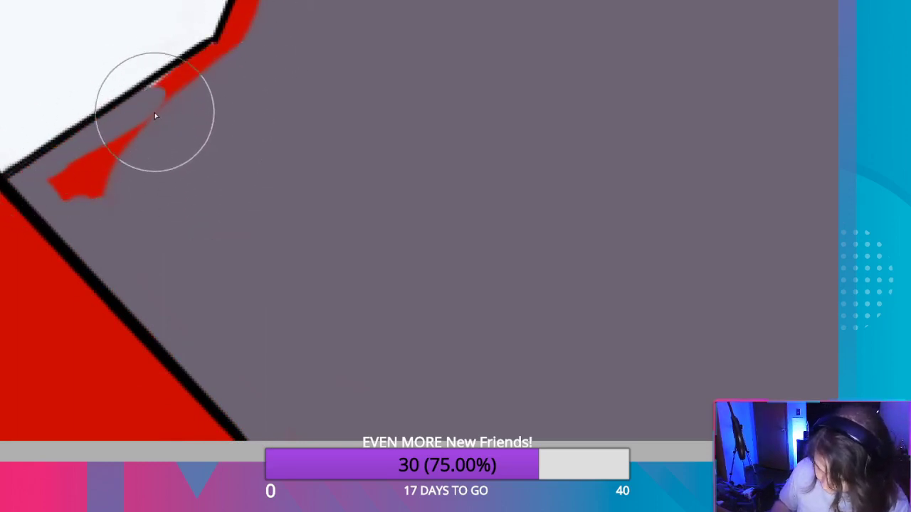
mouse_move(149, 90)
mouse_down()
mouse_move(251, 33)
mouse_move(112, 163)
mouse_move(126, 150)
mouse_move(60, 196)
mouse_up()
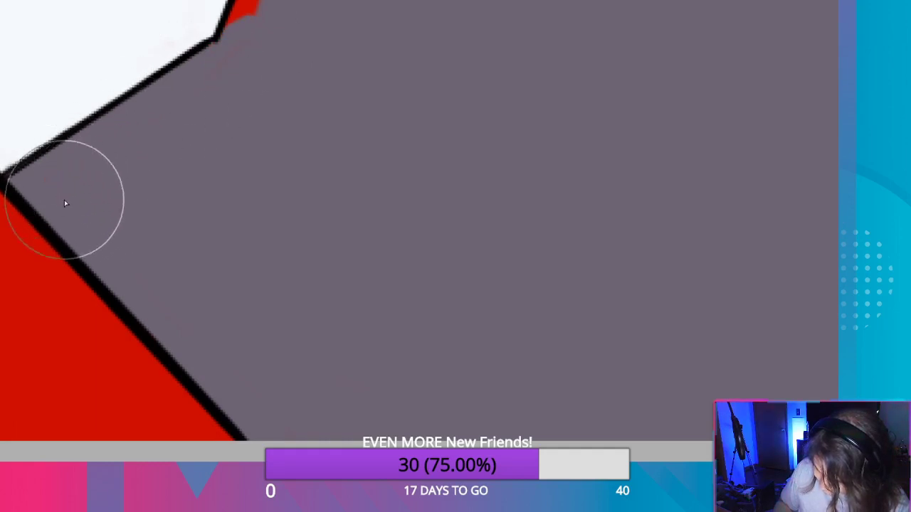
drag(264, 185, 224, 384)
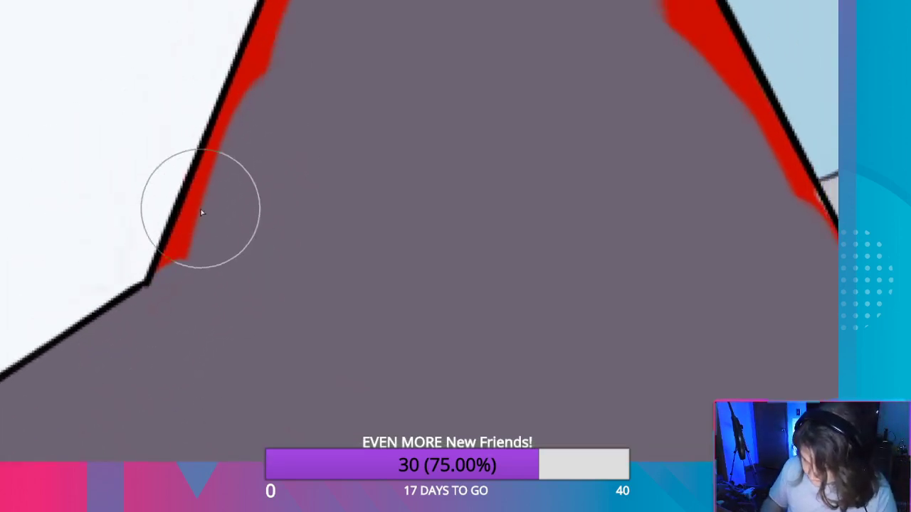
Paint dark grey up to the small peak's left flank, jagged snow-cap outline and upper right flank, undoing strokes that miss.
mouse_move(201, 209)
mouse_down()
mouse_move(149, 315)
mouse_move(211, 166)
mouse_move(220, 204)
mouse_move(197, 203)
mouse_move(275, 51)
mouse_move(300, 71)
mouse_move(273, 259)
mouse_up()
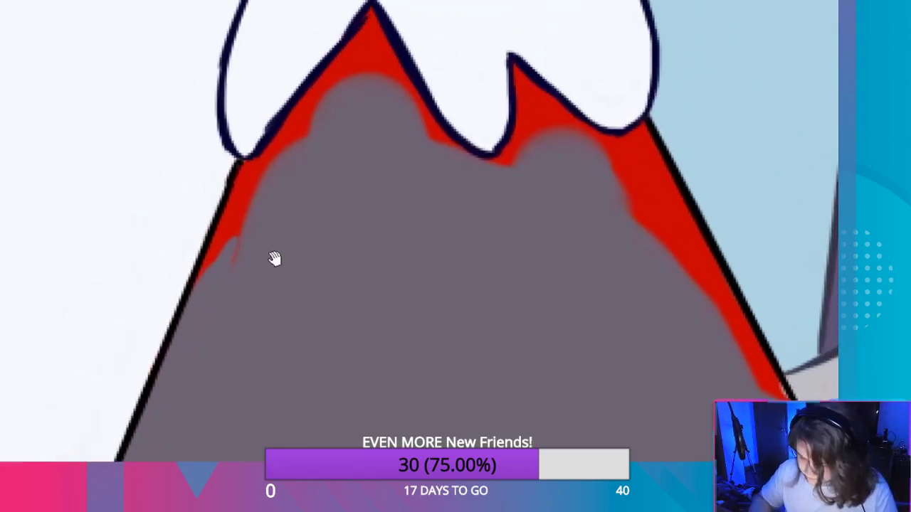
mouse_move(250, 206)
mouse_down()
mouse_move(264, 166)
mouse_move(245, 171)
mouse_move(195, 288)
mouse_move(261, 179)
mouse_move(260, 202)
mouse_move(248, 191)
mouse_move(261, 167)
mouse_move(264, 174)
mouse_move(320, 94)
mouse_move(295, 126)
mouse_move(348, 86)
mouse_move(355, 50)
mouse_move(364, 84)
mouse_move(412, 101)
mouse_move(372, 26)
mouse_move(317, 114)
mouse_move(368, 34)
mouse_move(393, 96)
mouse_move(365, 61)
mouse_move(351, 69)
mouse_move(405, 131)
mouse_move(399, 79)
mouse_move(470, 170)
mouse_move(511, 159)
mouse_move(463, 163)
mouse_move(496, 163)
mouse_move(523, 105)
mouse_move(526, 128)
mouse_move(519, 71)
mouse_move(565, 130)
mouse_move(519, 77)
mouse_move(512, 155)
mouse_move(488, 169)
mouse_move(451, 154)
mouse_move(533, 138)
mouse_move(528, 171)
mouse_move(576, 138)
mouse_move(563, 106)
mouse_move(602, 147)
mouse_move(572, 126)
mouse_move(561, 112)
mouse_move(689, 211)
mouse_move(683, 216)
mouse_move(662, 183)
mouse_move(695, 237)
mouse_move(661, 167)
mouse_move(783, 380)
mouse_move(757, 366)
mouse_move(773, 377)
mouse_move(756, 373)
mouse_move(753, 387)
mouse_up()
key(ctrl+z)
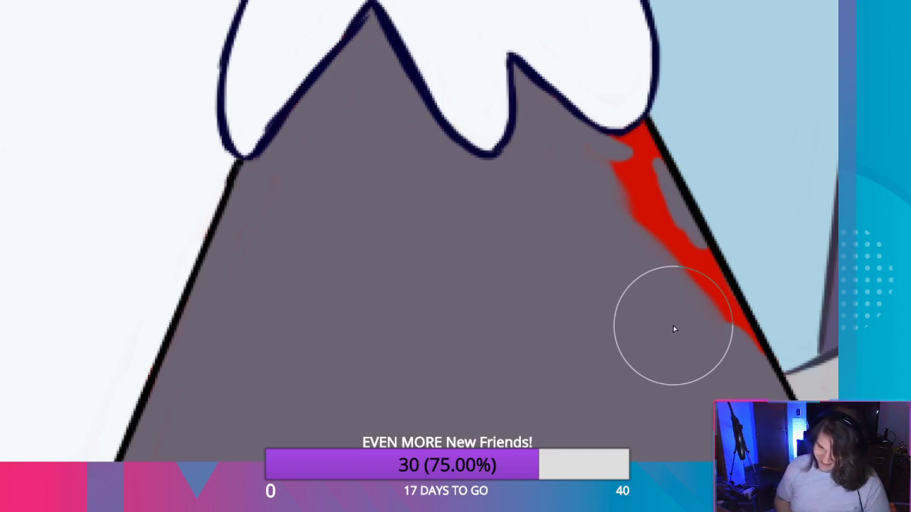
mouse_move(675, 329)
mouse_down()
mouse_move(716, 305)
mouse_move(753, 362)
mouse_move(724, 335)
mouse_move(740, 324)
mouse_move(704, 260)
mouse_move(755, 362)
mouse_move(706, 311)
mouse_move(657, 207)
mouse_move(642, 224)
mouse_move(618, 160)
mouse_move(642, 187)
mouse_move(645, 132)
mouse_move(604, 136)
mouse_up()
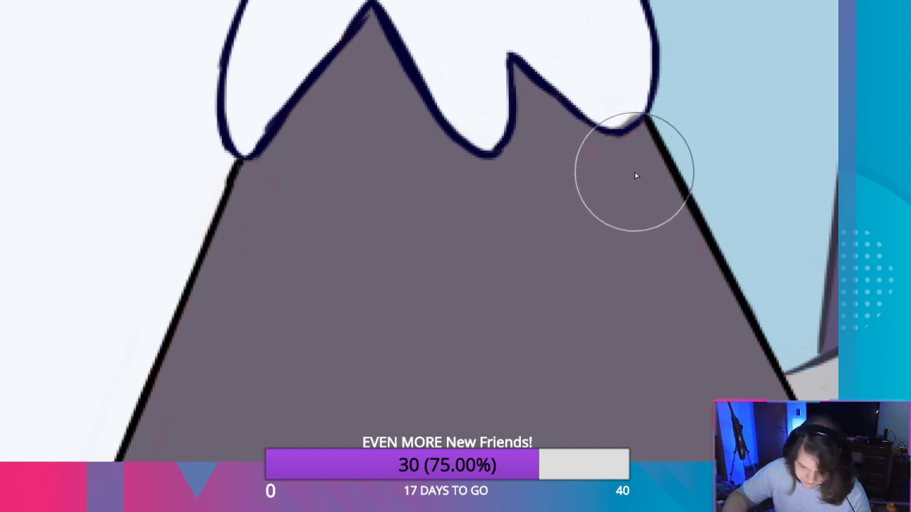
key(ctrl+z)
mouse_move(619, 144)
mouse_down()
mouse_move(605, 144)
mouse_move(615, 150)
mouse_move(610, 138)
mouse_move(631, 139)
mouse_move(642, 122)
mouse_up()
Cover the remaining red along the small peak's lower right flank with dark grey up to the black outline beside the grey rock.
drag(688, 326, 500, 149)
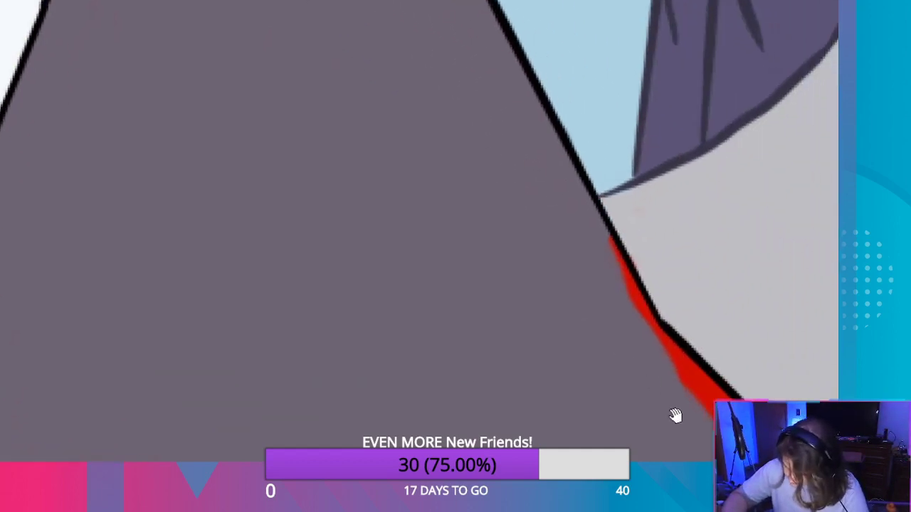
drag(671, 424, 513, 352)
mouse_move(522, 256)
mouse_down()
mouse_move(492, 244)
mouse_move(437, 147)
mouse_move(491, 252)
mouse_move(498, 247)
mouse_move(551, 309)
mouse_move(572, 374)
mouse_up()
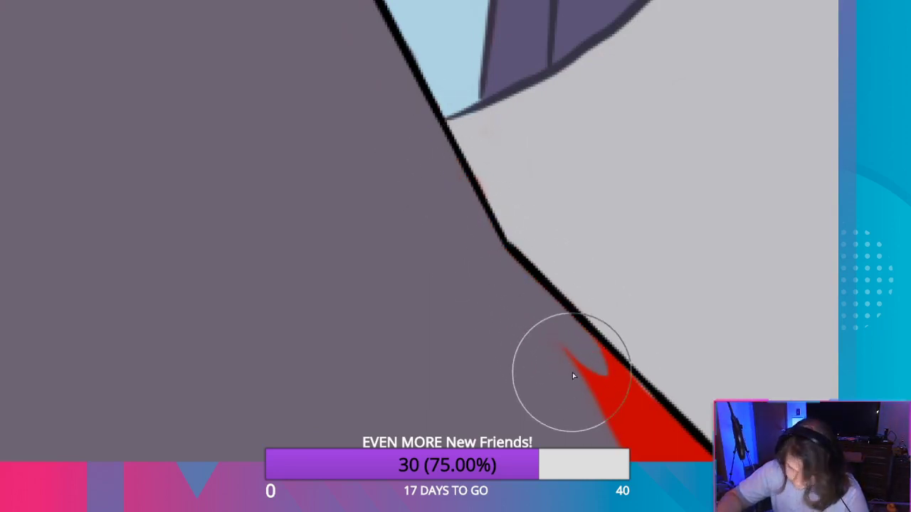
mouse_move(634, 421)
mouse_down()
mouse_move(376, 258)
mouse_move(407, 330)
mouse_move(403, 366)
mouse_move(483, 443)
mouse_move(285, 167)
mouse_move(579, 450)
mouse_move(329, 210)
mouse_move(320, 157)
mouse_move(415, 279)
mouse_move(416, 250)
mouse_move(315, 161)
mouse_move(427, 281)
mouse_move(450, 287)
mouse_move(514, 379)
mouse_move(602, 434)
mouse_move(526, 379)
mouse_move(592, 449)
mouse_move(535, 392)
mouse_move(477, 304)
mouse_up()
scroll(477, 304, up, 2)
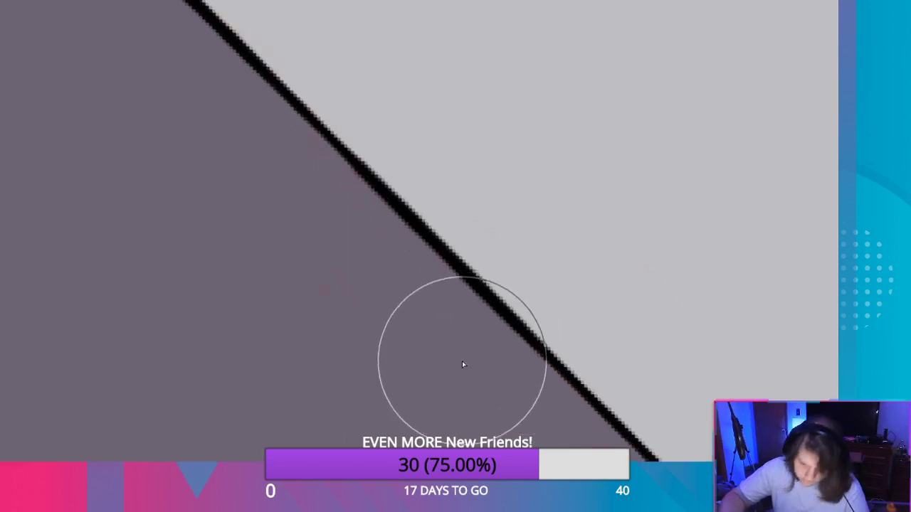
Block in the lower part of the large left mountain's red area with brown, down to the canvas's lower edge.
scroll(447, 350, down, 5)
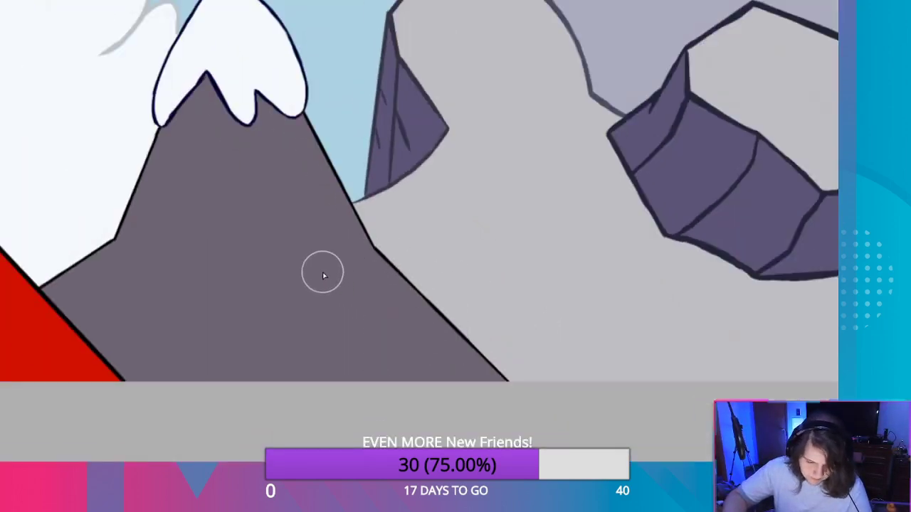
drag(228, 215, 723, 386)
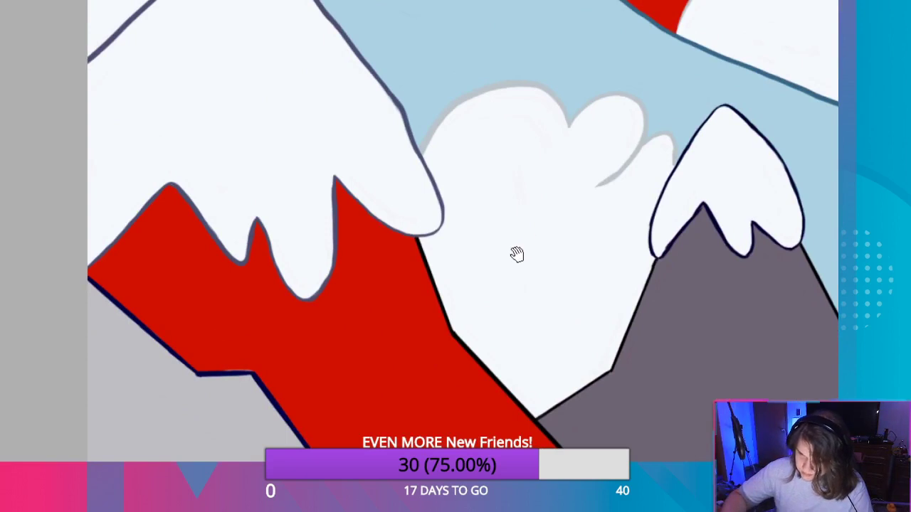
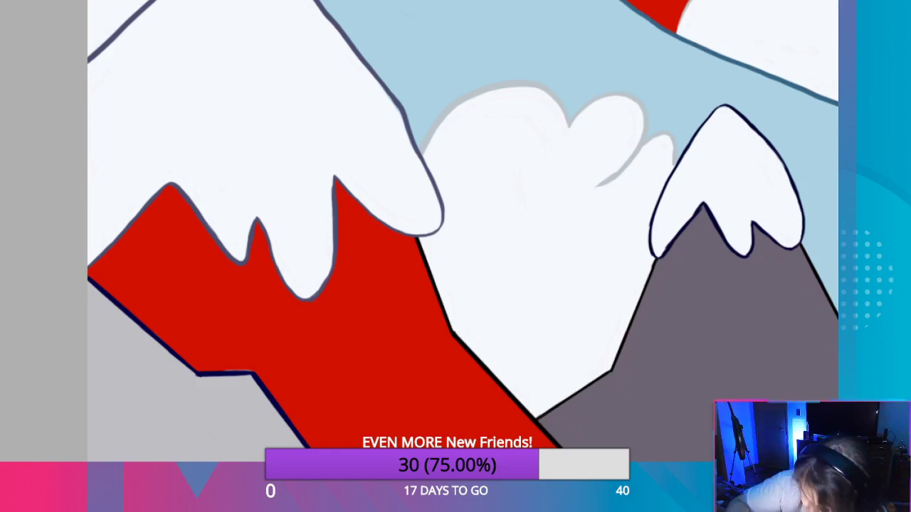
mouse_move(399, 426)
mouse_down()
mouse_move(427, 422)
mouse_move(440, 407)
mouse_up()
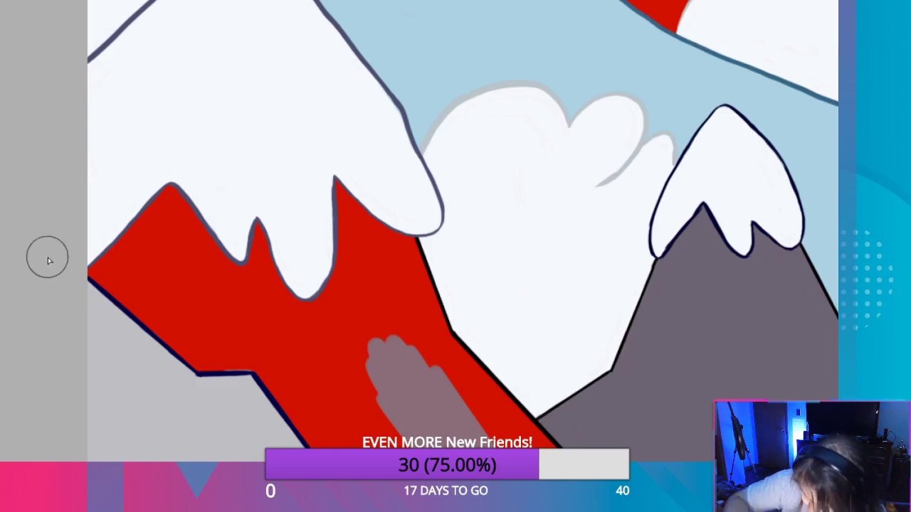
mouse_move(360, 395)
mouse_down()
mouse_move(429, 429)
mouse_move(423, 386)
mouse_move(477, 427)
mouse_up()
drag(442, 383, 451, 412)
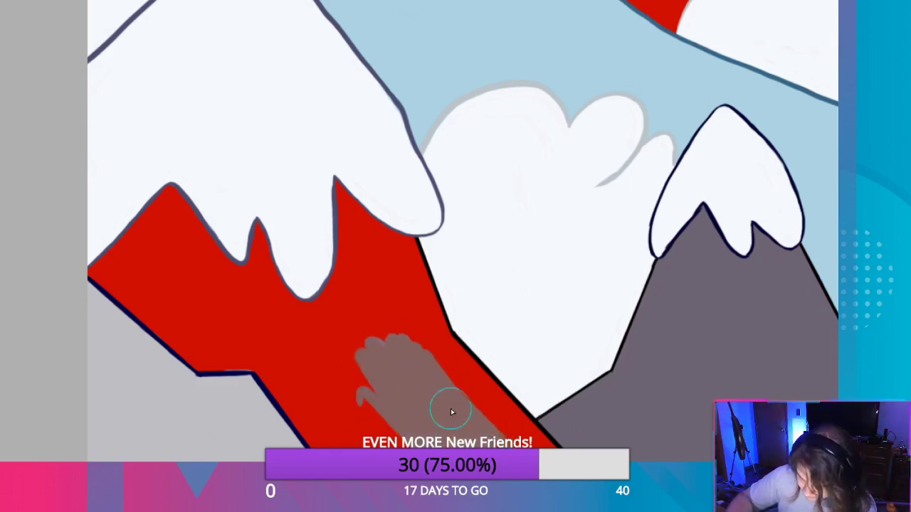
drag(370, 403, 299, 366)
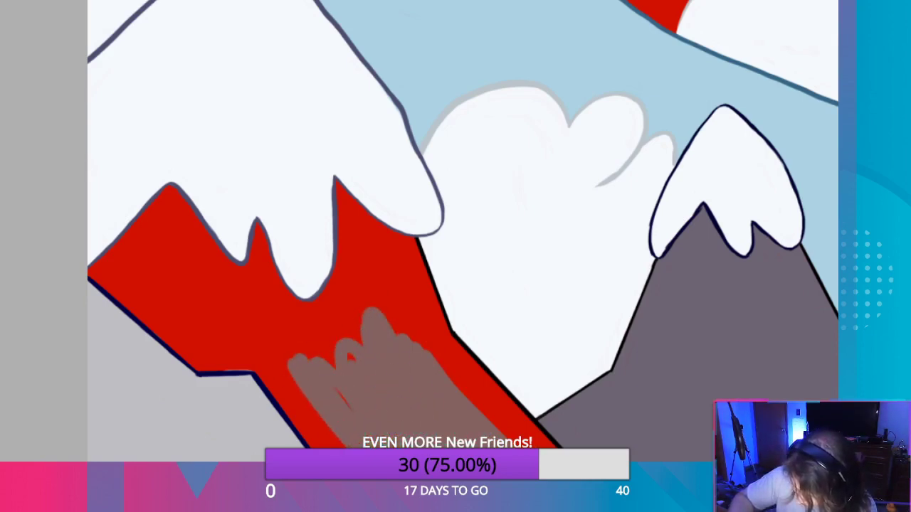
mouse_move(370, 432)
mouse_down()
mouse_move(306, 399)
mouse_move(278, 366)
mouse_up()
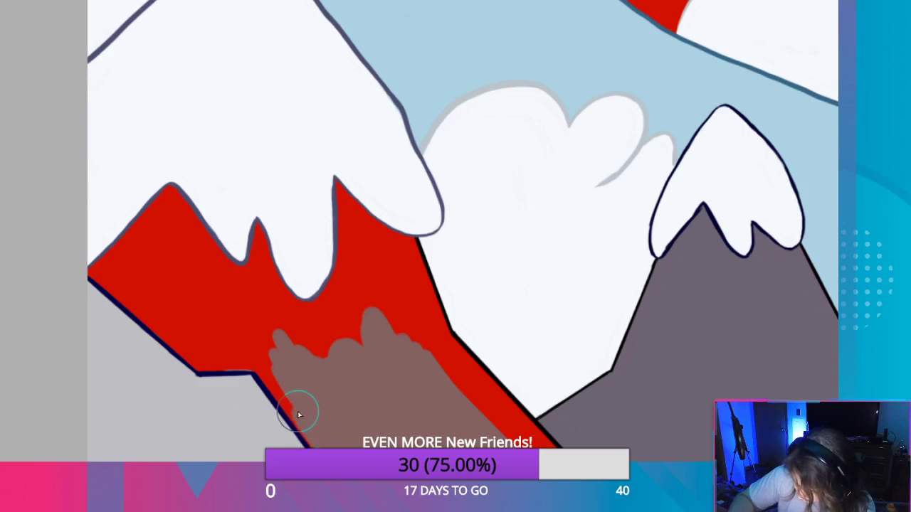
Extend the brown over the large mountain's left shoulder, beneath the jagged snow cap and along its right flank.
mouse_move(232, 322)
mouse_down()
mouse_move(179, 259)
mouse_move(152, 244)
mouse_move(190, 312)
mouse_move(232, 346)
mouse_move(194, 328)
mouse_up()
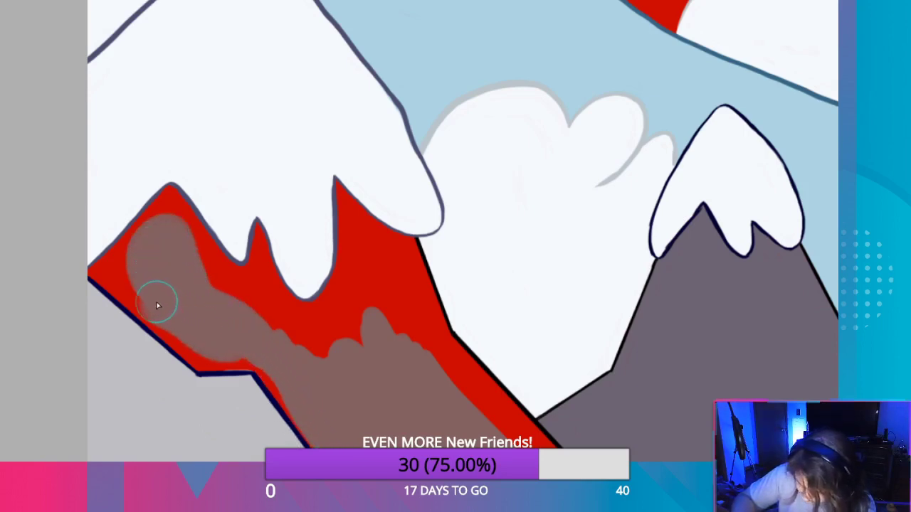
drag(148, 253, 344, 345)
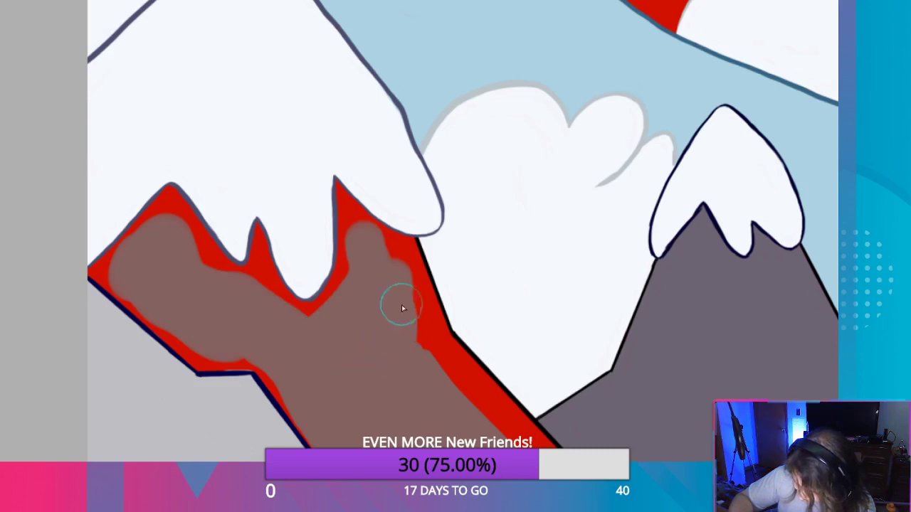
drag(402, 308, 491, 432)
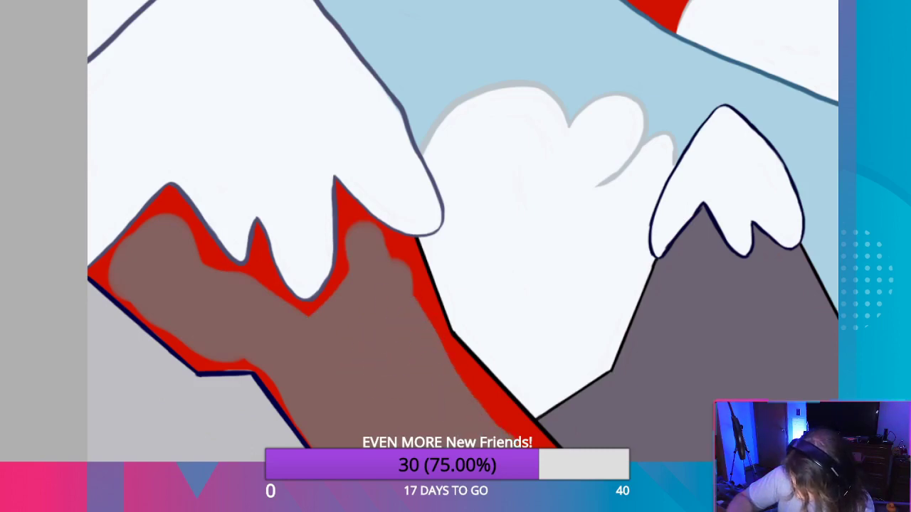
mouse_move(468, 390)
mouse_down()
mouse_move(413, 320)
mouse_move(387, 266)
mouse_up()
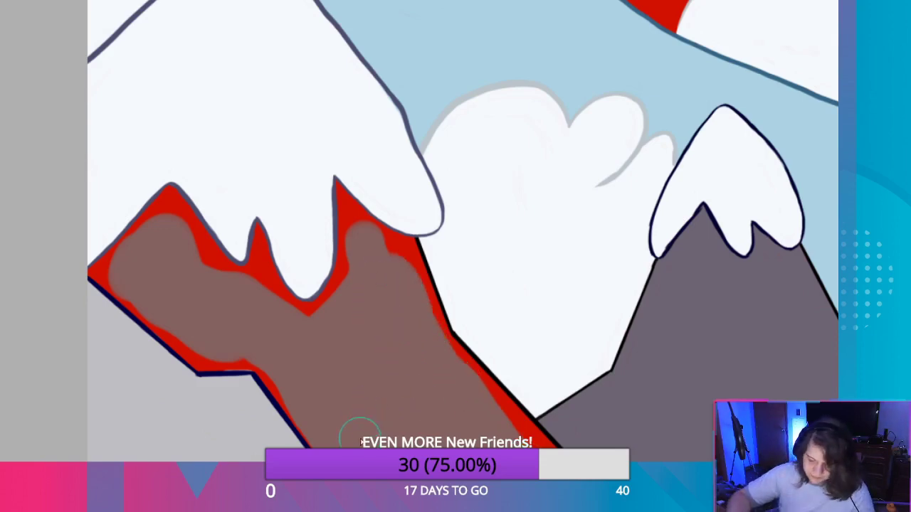
Paint brown up to the navy outline along the mountain's lower left slope and ledge, undoing a stroke that misses.
scroll(349, 428, up, 3)
scroll(337, 372, down, 3)
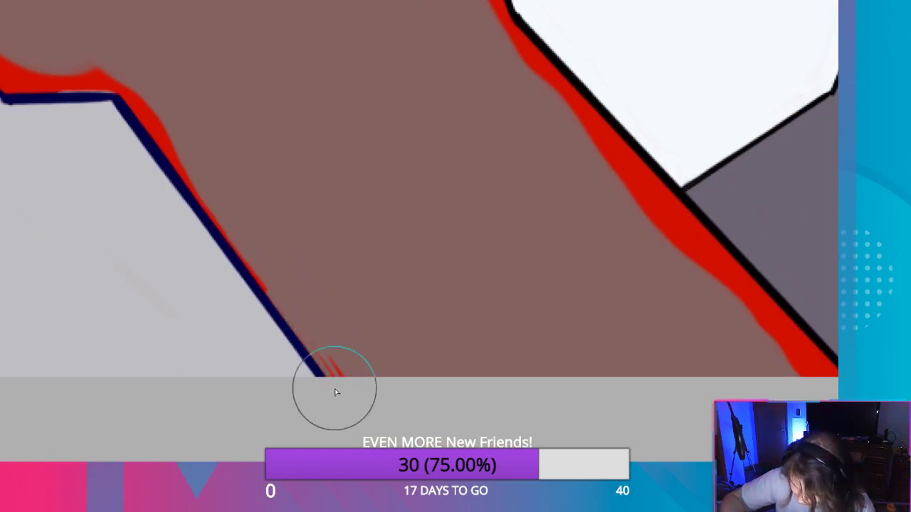
mouse_move(356, 393)
mouse_down()
mouse_move(214, 212)
mouse_move(206, 218)
mouse_move(166, 154)
mouse_move(227, 204)
mouse_up()
key(ctrl+z)
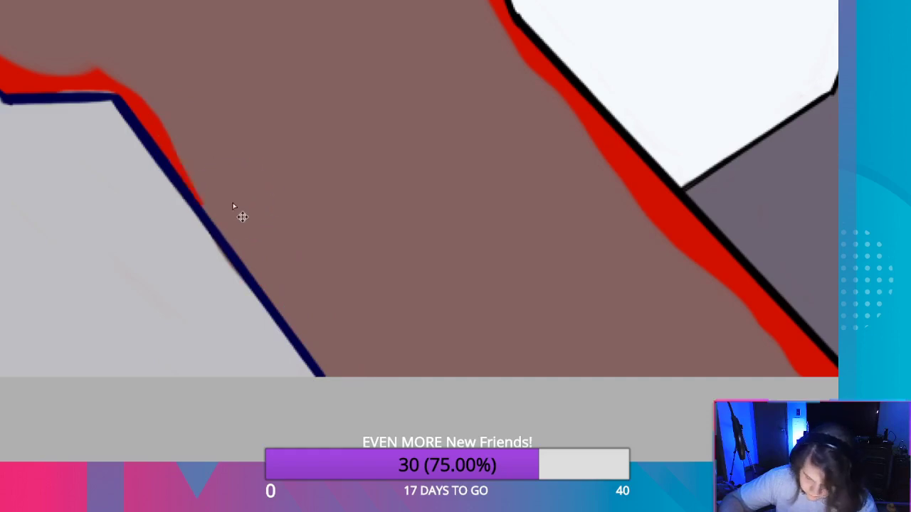
mouse_move(257, 277)
mouse_down()
mouse_move(126, 85)
mouse_move(156, 116)
mouse_move(121, 84)
mouse_move(144, 123)
mouse_move(384, 325)
mouse_up()
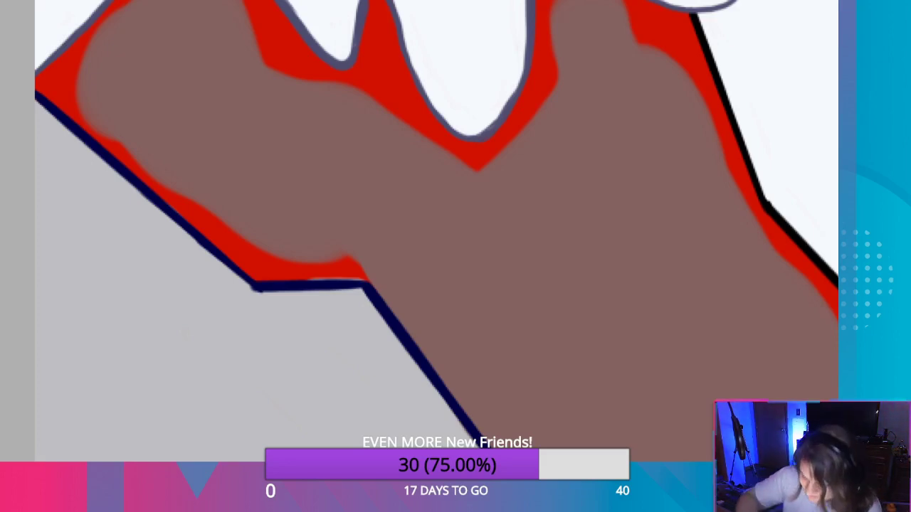
mouse_move(240, 238)
mouse_down()
mouse_move(250, 238)
mouse_move(254, 257)
mouse_move(372, 276)
mouse_move(252, 254)
mouse_up()
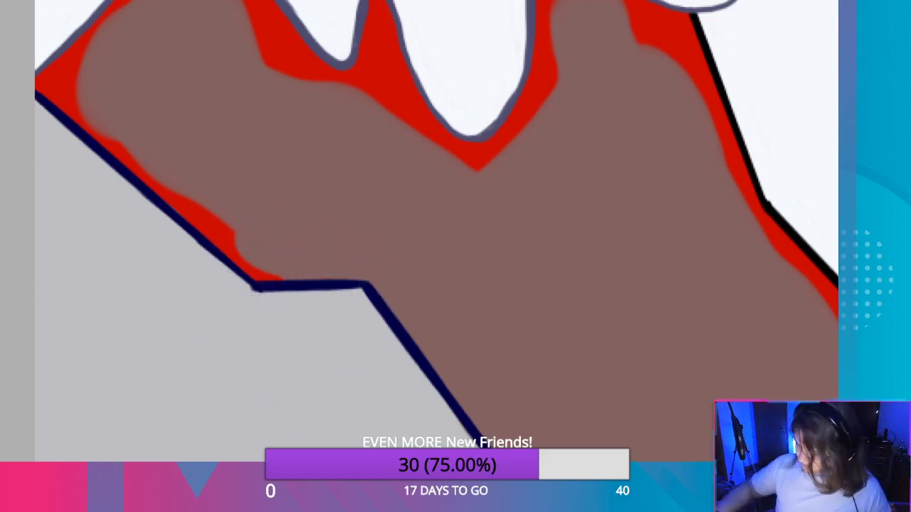
Fill the mountain's left shoulder with brown up to the snow cap's outline around the two left points and the navy slope.
mouse_move(262, 289)
mouse_down()
mouse_move(278, 277)
mouse_move(239, 256)
mouse_move(78, 86)
mouse_move(187, 57)
mouse_move(308, 106)
mouse_move(262, 28)
mouse_move(297, 61)
mouse_move(279, 27)
mouse_move(341, 93)
mouse_move(377, 74)
mouse_move(376, 6)
mouse_move(385, 3)
mouse_move(370, 57)
mouse_move(366, 10)
mouse_move(354, 87)
mouse_move(389, 30)
mouse_move(395, 46)
mouse_move(381, 10)
mouse_move(392, 60)
mouse_move(418, 104)
mouse_move(382, 90)
mouse_move(415, 147)
mouse_move(376, 126)
mouse_move(361, 162)
mouse_up()
scroll(361, 162, down, 3)
mouse_move(349, 121)
mouse_down()
mouse_move(373, 146)
mouse_move(341, 96)
mouse_move(317, 80)
mouse_move(299, 116)
mouse_move(320, 116)
mouse_move(352, 144)
mouse_up()
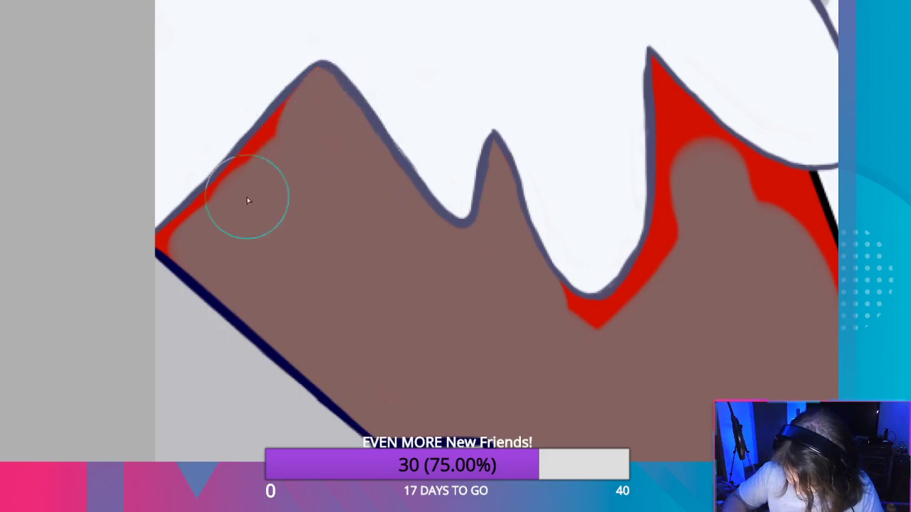
mouse_move(175, 253)
mouse_down()
mouse_move(166, 237)
mouse_move(221, 195)
mouse_move(309, 95)
mouse_up()
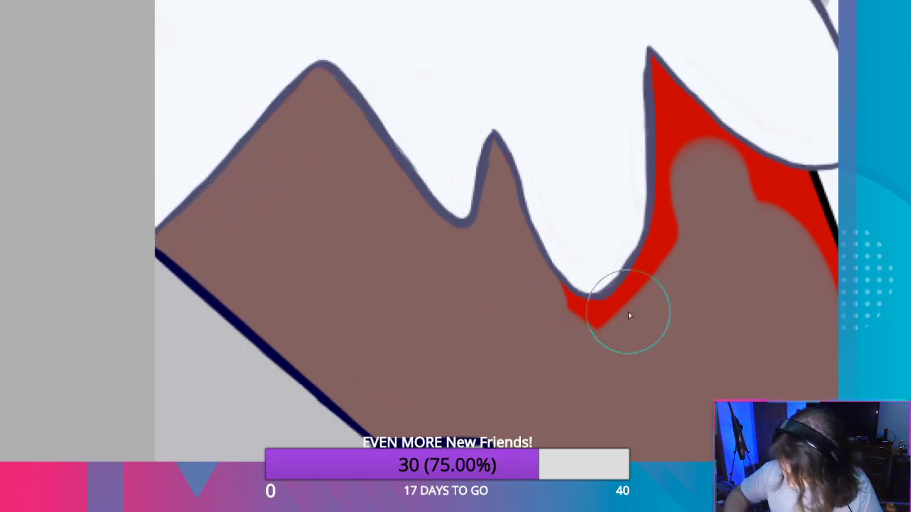
Cover the red around the long central snow drip and up into the tall notch beside it with brown, undoing strokes that miss.
mouse_move(635, 303)
mouse_down()
mouse_move(543, 280)
mouse_move(580, 310)
mouse_up()
scroll(654, 341, down, 3)
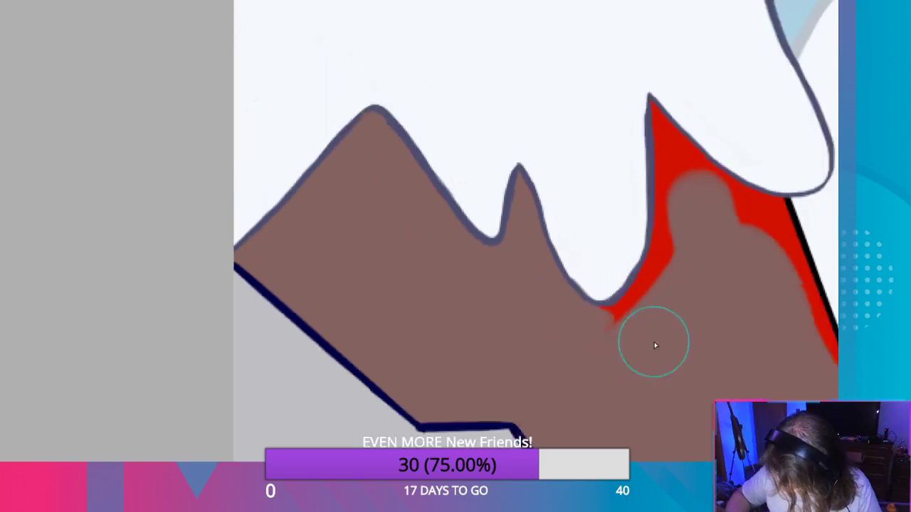
key(ctrl+z)
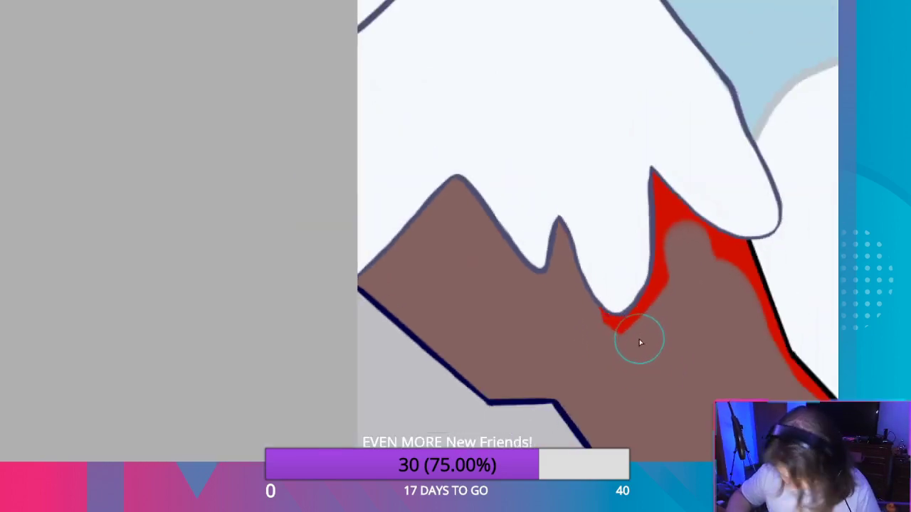
scroll(639, 342, up, 4)
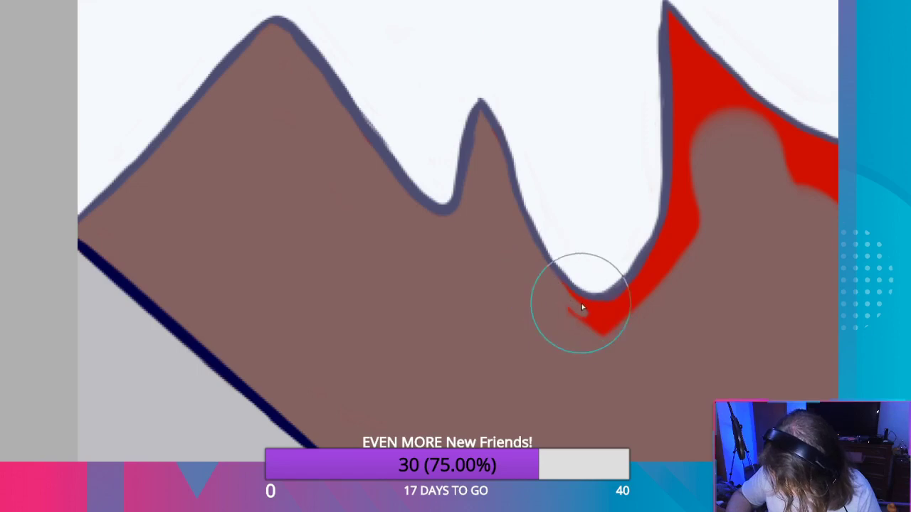
scroll(605, 322, up, 5)
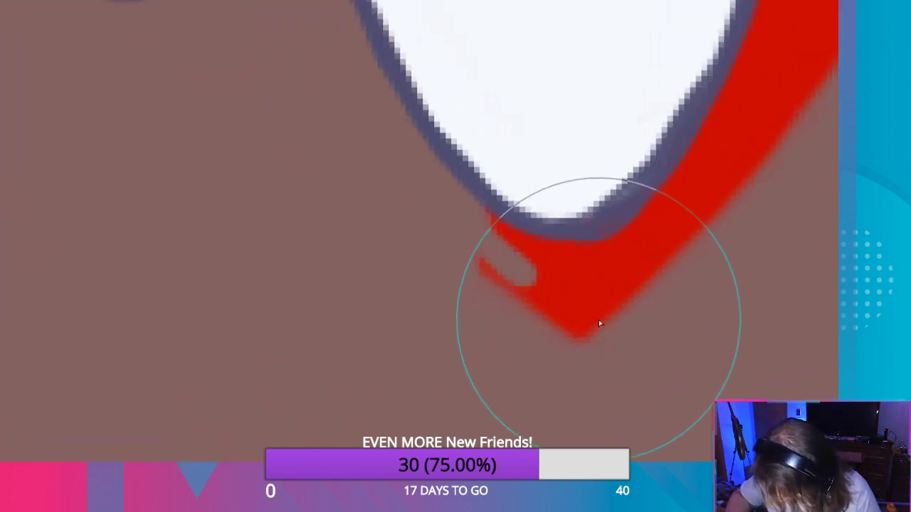
scroll(598, 322, down, 5)
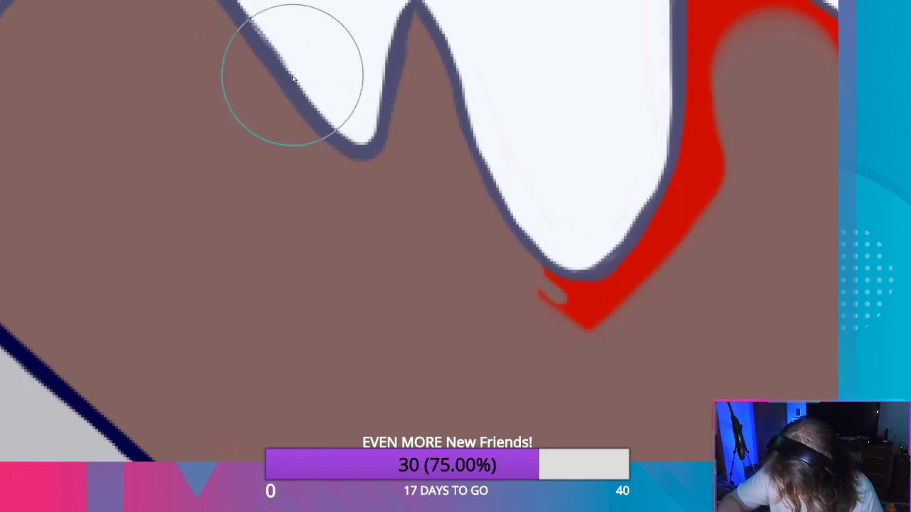
mouse_move(573, 291)
mouse_down()
mouse_move(552, 273)
mouse_move(585, 325)
mouse_move(578, 292)
mouse_move(608, 293)
mouse_move(637, 276)
mouse_move(607, 319)
mouse_move(686, 236)
mouse_move(662, 237)
mouse_move(712, 122)
mouse_move(730, 173)
mouse_move(699, 218)
mouse_move(716, 227)
mouse_move(509, 354)
mouse_move(462, 400)
mouse_move(477, 378)
mouse_move(494, 278)
mouse_move(470, 393)
mouse_move(503, 240)
mouse_move(502, 98)
mouse_move(517, 134)
mouse_up()
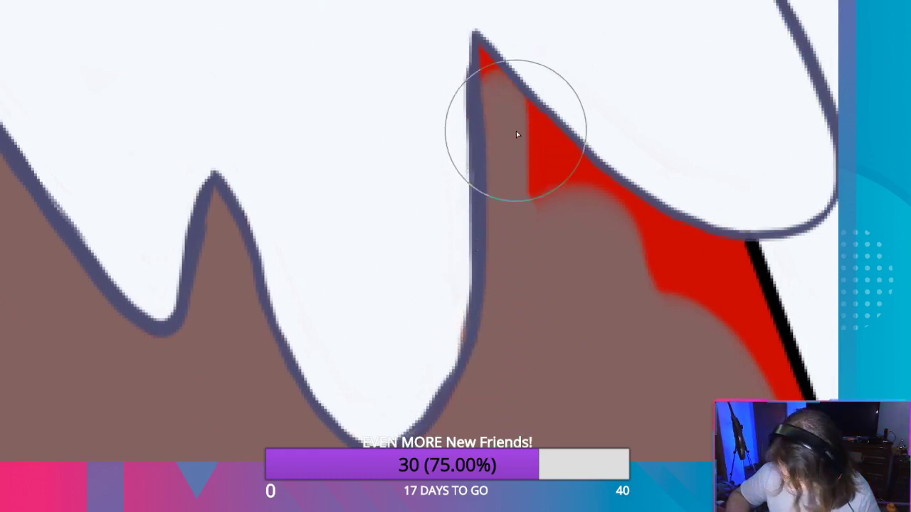
key(ctrl+z)
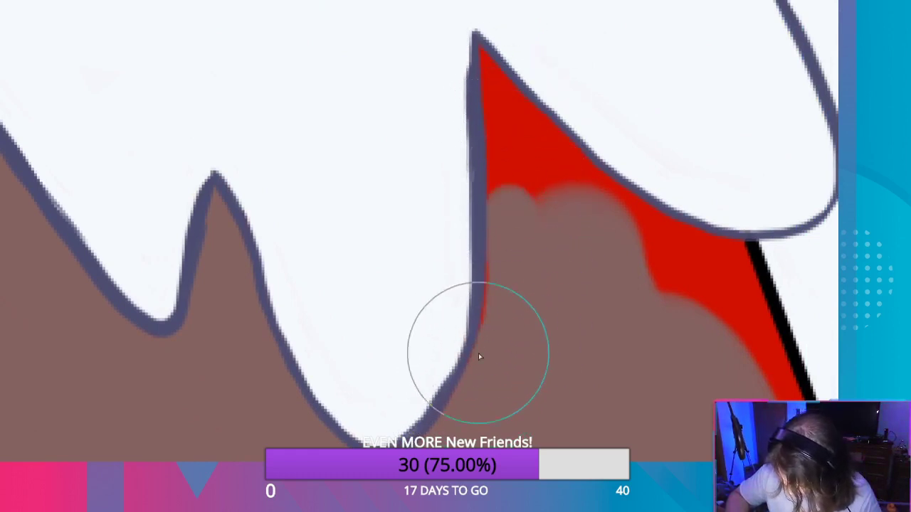
mouse_move(482, 349)
mouse_down()
mouse_move(496, 223)
mouse_move(488, 371)
mouse_move(482, 366)
mouse_move(508, 313)
mouse_move(506, 154)
mouse_move(496, 168)
mouse_move(492, 65)
mouse_move(481, 57)
mouse_move(476, 101)
mouse_move(505, 81)
mouse_move(583, 175)
mouse_move(525, 152)
mouse_move(596, 238)
mouse_move(555, 256)
mouse_move(652, 265)
mouse_up()
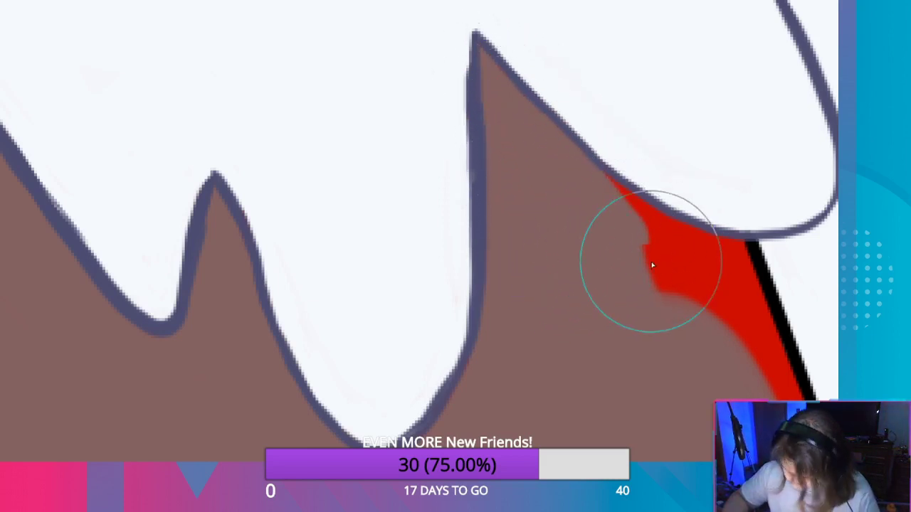
Paint brown up to the black outline of the mountain's upper right flank, undoing strokes that miss.
drag(697, 315, 520, 278)
mouse_move(618, 419)
mouse_down()
mouse_move(590, 301)
mouse_move(621, 373)
mouse_up()
mouse_move(621, 373)
mouse_down()
mouse_move(588, 276)
mouse_move(558, 231)
mouse_move(596, 331)
mouse_move(590, 311)
mouse_up()
key(ctrl+z)
key(ctrl+z)
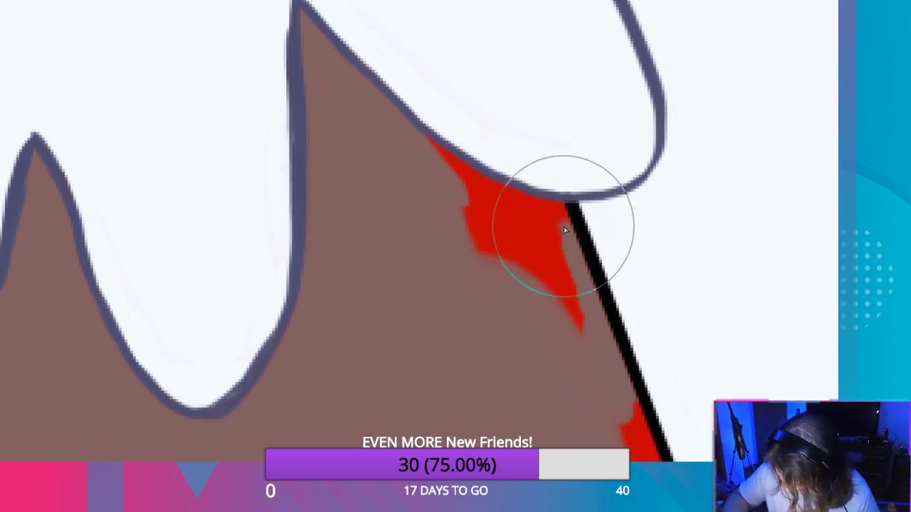
mouse_move(564, 226)
mouse_down()
mouse_move(528, 203)
mouse_move(451, 190)
mouse_move(425, 145)
mouse_move(448, 158)
mouse_up()
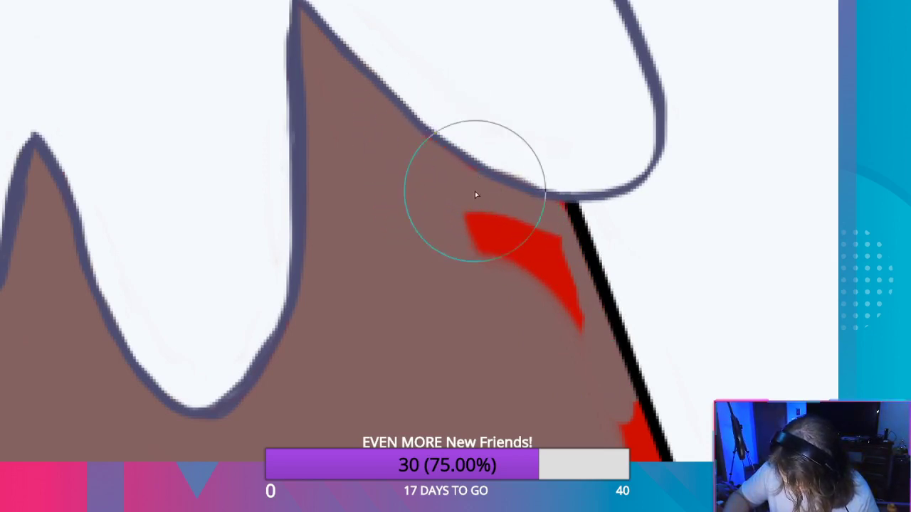
mouse_move(419, 136)
mouse_down()
mouse_move(503, 264)
mouse_move(565, 291)
mouse_move(547, 256)
mouse_move(565, 252)
mouse_move(567, 220)
mouse_up()
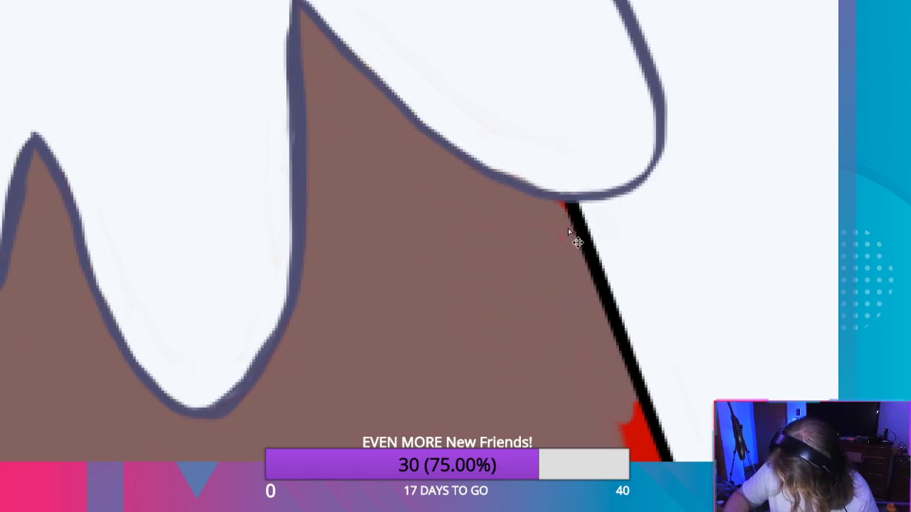
key(ctrl+z)
key(ctrl+z)
key(ctrl+z)
key(ctrl+z)
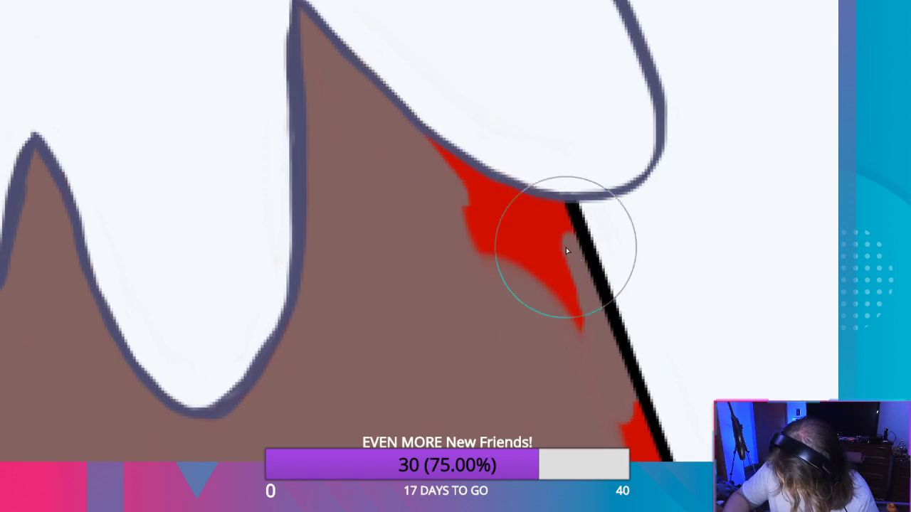
Fill the red patch beneath the snow cap's right lobe with brown up to the lobe's outline and the black flank line.
mouse_move(486, 200)
mouse_down()
mouse_move(416, 134)
mouse_move(460, 193)
mouse_move(440, 165)
mouse_up()
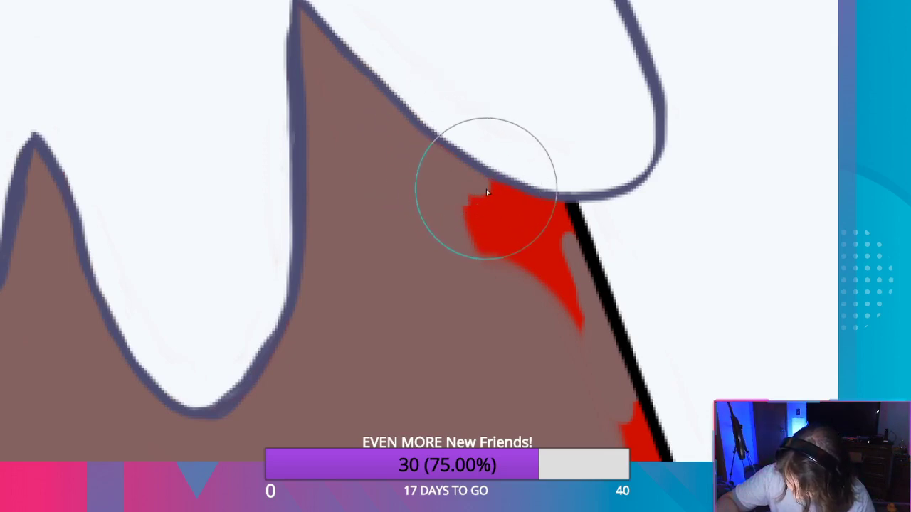
mouse_move(486, 189)
mouse_down()
mouse_move(515, 193)
mouse_move(495, 181)
mouse_move(543, 202)
mouse_move(564, 197)
mouse_move(574, 234)
mouse_move(533, 223)
mouse_move(477, 233)
mouse_move(477, 209)
mouse_move(520, 234)
mouse_move(580, 332)
mouse_move(506, 259)
mouse_up()
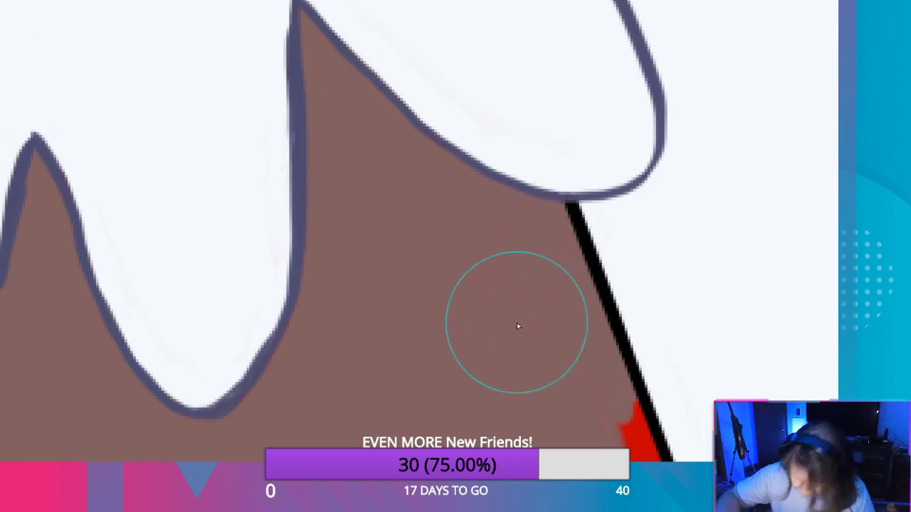
Cover the red strip below the snow cap's right lobe with brown along the black flank line and past its bend.
scroll(518, 326, up, 3)
drag(631, 391, 338, 37)
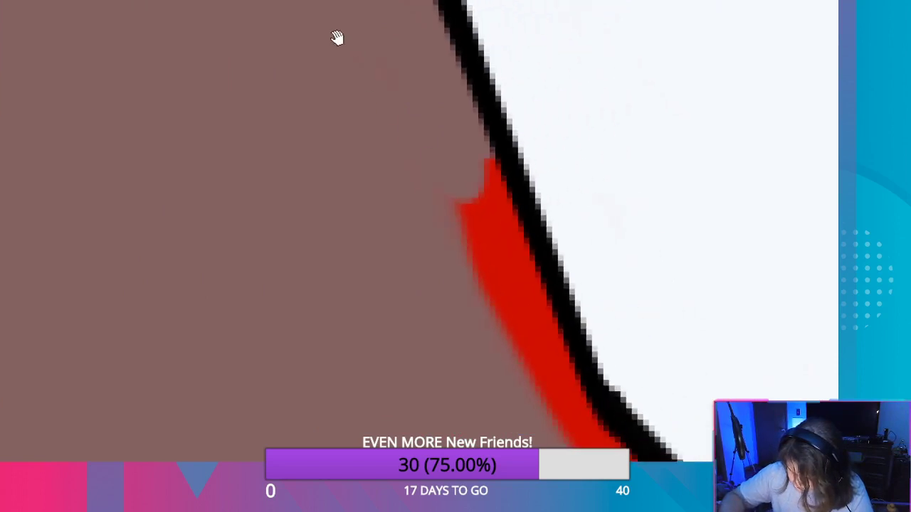
scroll(434, 146, down, 5)
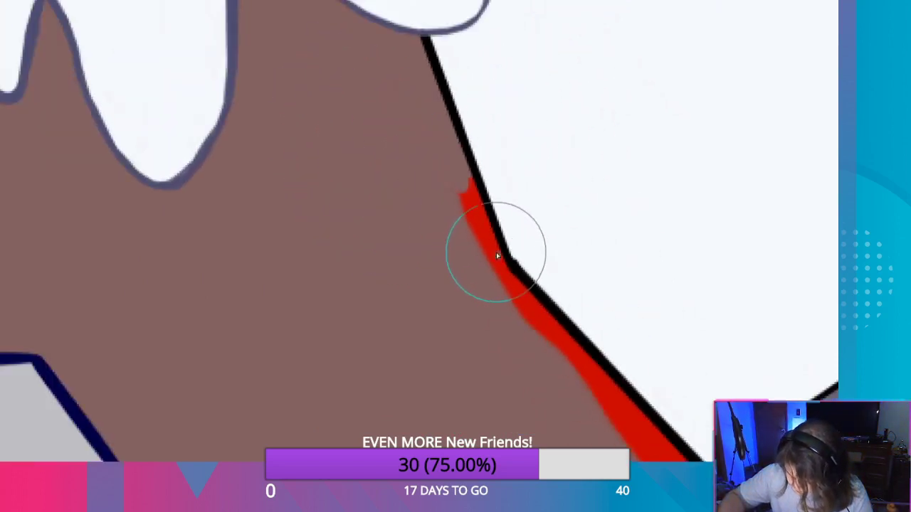
mouse_move(496, 251)
mouse_down()
mouse_move(463, 175)
mouse_move(462, 194)
mouse_move(505, 286)
mouse_move(493, 255)
mouse_move(648, 440)
mouse_move(541, 332)
mouse_move(593, 402)
mouse_move(633, 424)
mouse_move(606, 382)
mouse_move(640, 403)
mouse_move(684, 471)
mouse_up()
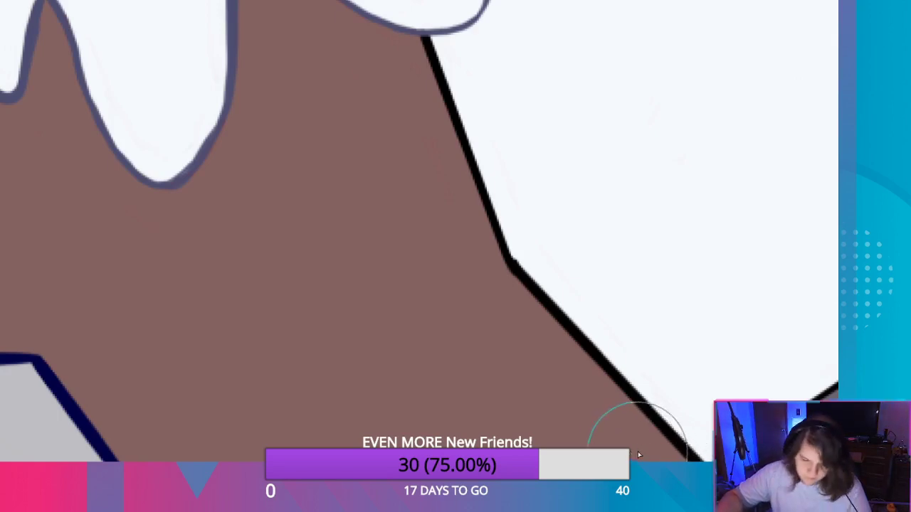
Fill the remaining red along the mountain's lower right flank with brown down to the canvas's bottom edge, undoing the stroke that misses.
mouse_move(628, 446)
mouse_down()
mouse_move(397, 248)
mouse_move(224, 185)
mouse_up()
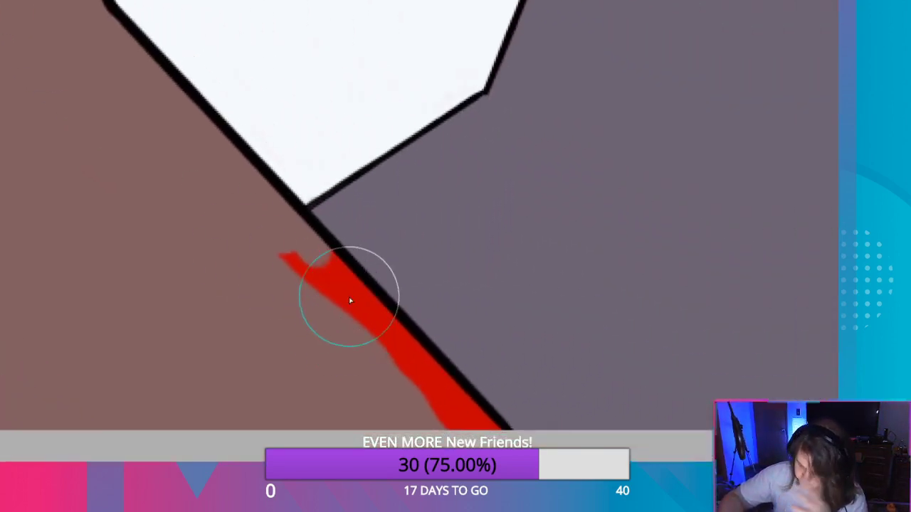
mouse_move(481, 417)
mouse_down()
mouse_move(504, 434)
mouse_move(455, 395)
mouse_move(346, 266)
mouse_move(328, 261)
mouse_move(342, 252)
mouse_up()
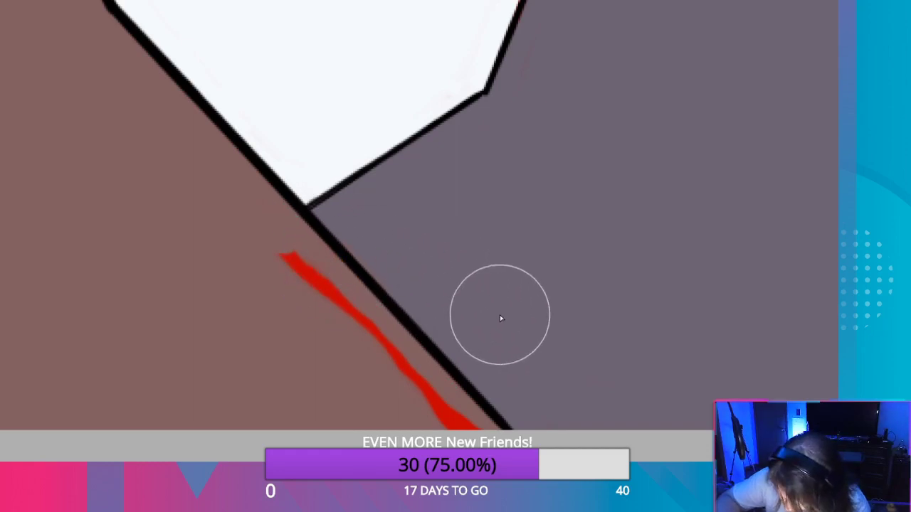
key(ctrl+z)
mouse_move(315, 257)
mouse_down()
mouse_move(336, 259)
mouse_move(497, 428)
mouse_move(352, 293)
mouse_move(272, 247)
mouse_move(335, 285)
mouse_move(321, 254)
mouse_move(398, 365)
mouse_move(496, 431)
mouse_up()
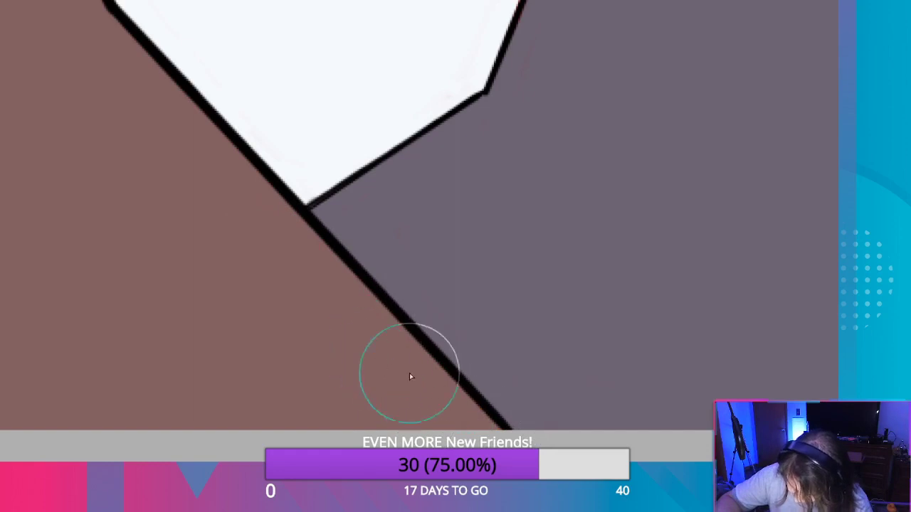
scroll(399, 353, down, 3)
scroll(399, 353, down, 3)
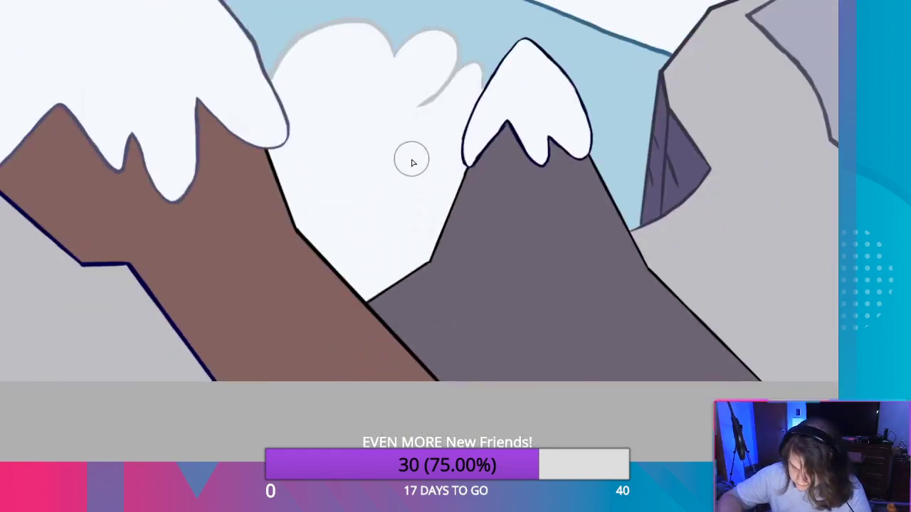
Fill the sky behind the clouds and peaks with a near-vertical gradient from blue down to white, ending beside the small dark mountain's snow cap, undoing the first attempt.
scroll(411, 159, down, 2)
mouse_move(501, 47)
mouse_down()
mouse_move(385, 329)
mouse_move(346, 285)
mouse_move(368, 276)
mouse_up()
scroll(395, 248, up, 2)
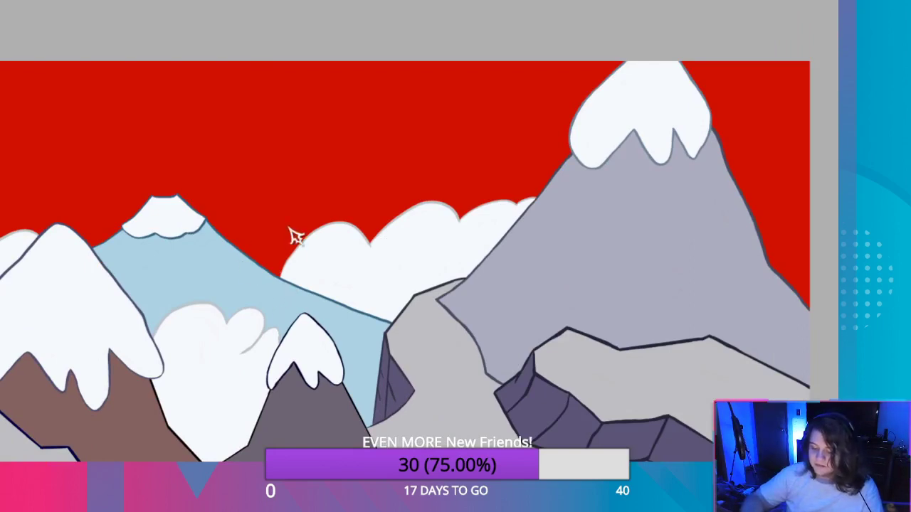
mouse_move(282, 224)
mouse_down()
mouse_move(359, 129)
mouse_move(322, 173)
mouse_move(338, 168)
mouse_move(325, 159)
mouse_move(299, 163)
mouse_up()
key(ctrl+z)
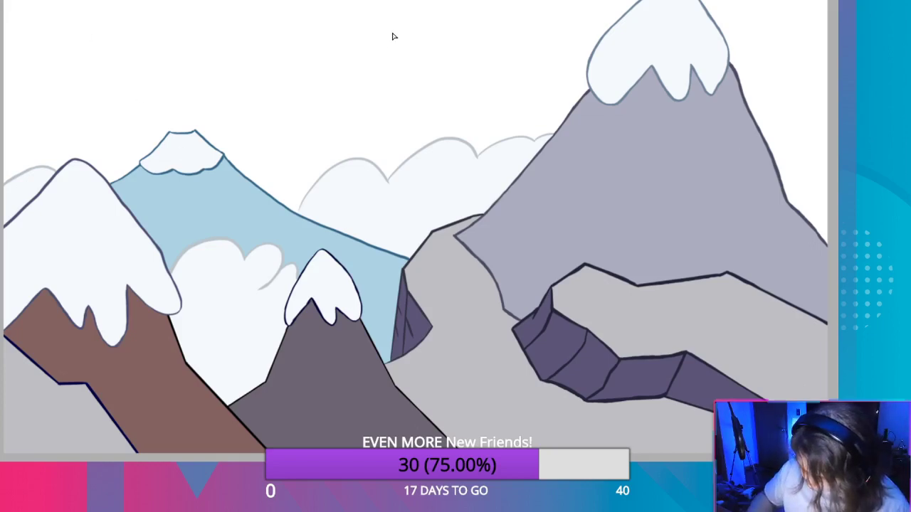
drag(395, 30, 423, 283)
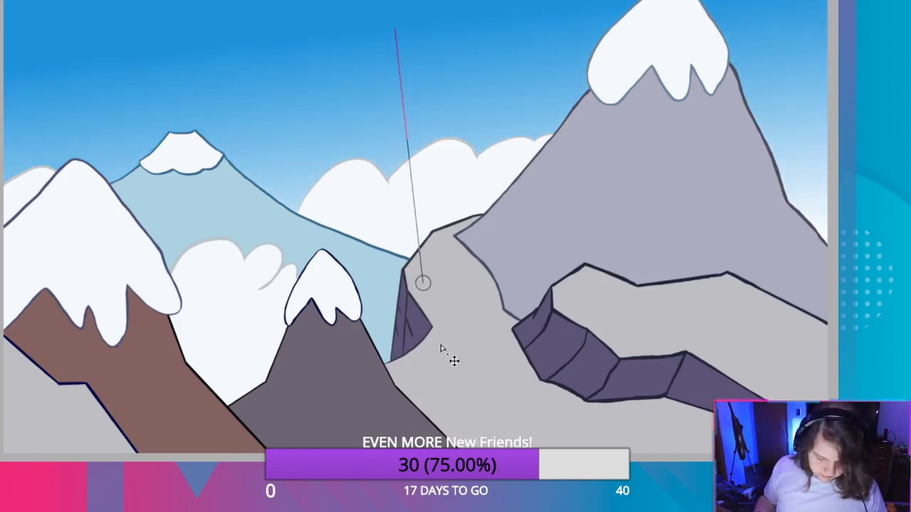
key(ctrl+z)
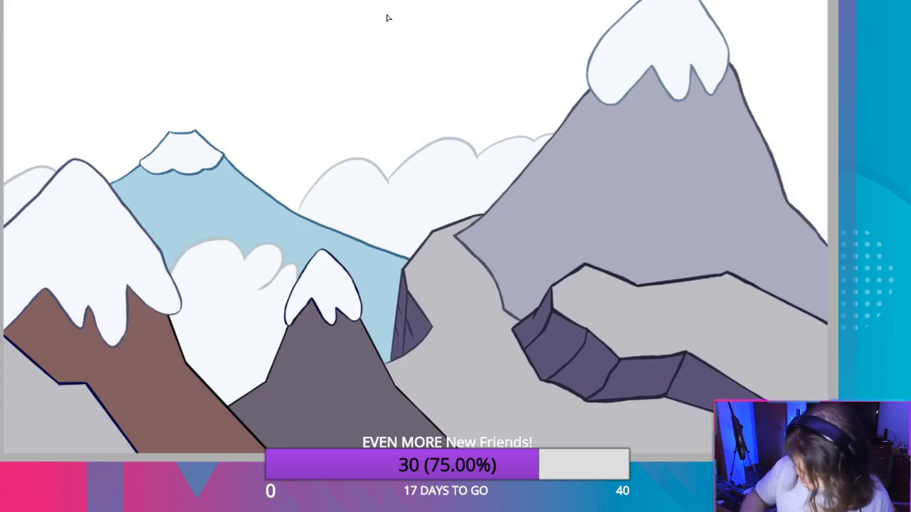
drag(396, 2, 421, 264)
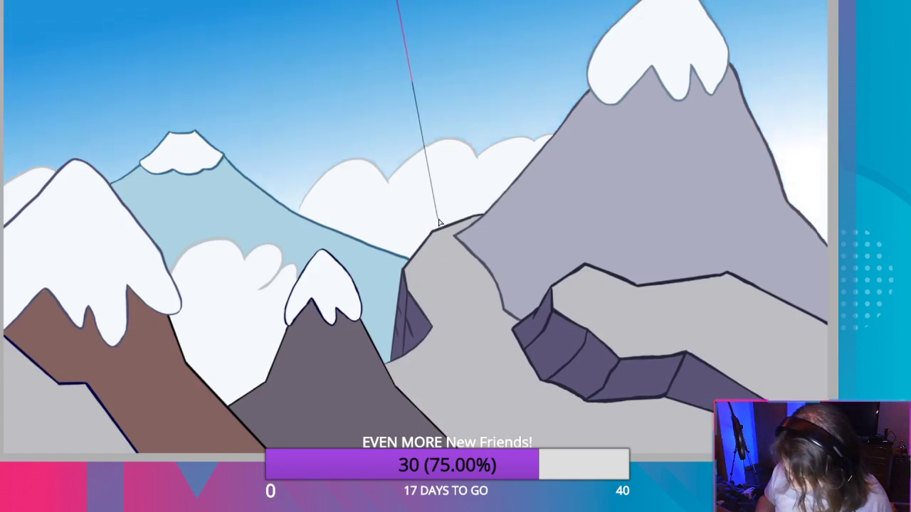
drag(439, 223, 485, 240)
drag(527, 257, 364, 269)
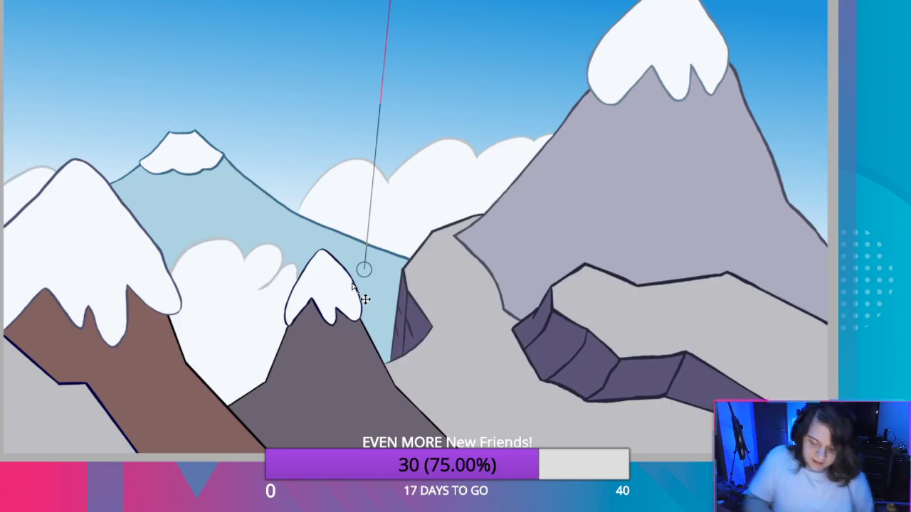
key(Return)
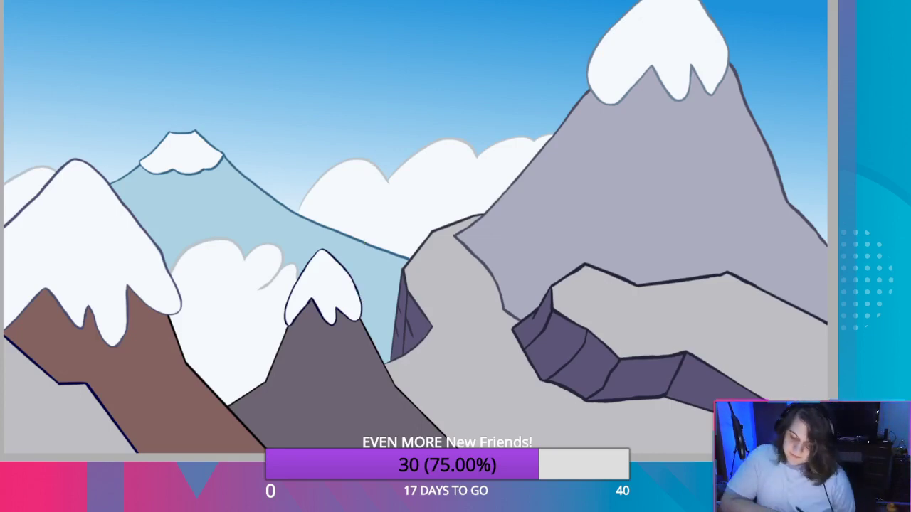